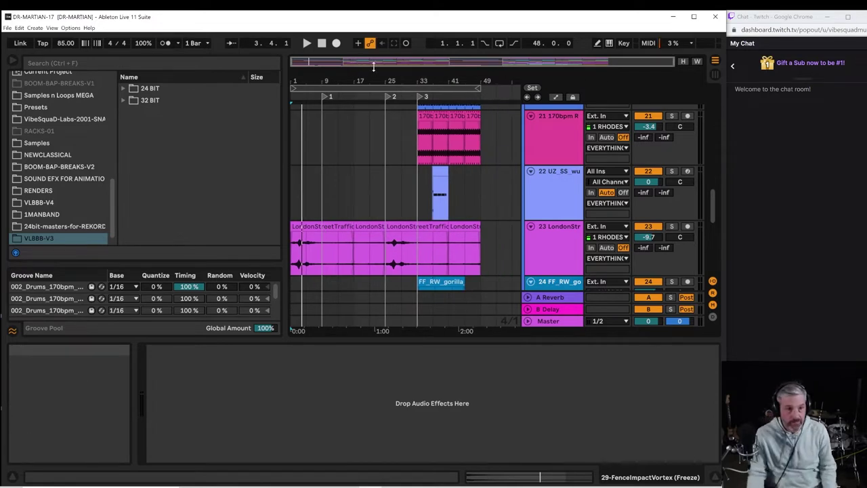
Start playback of the arrangement and hide the device detail view to make room for the tracks.
key(space)
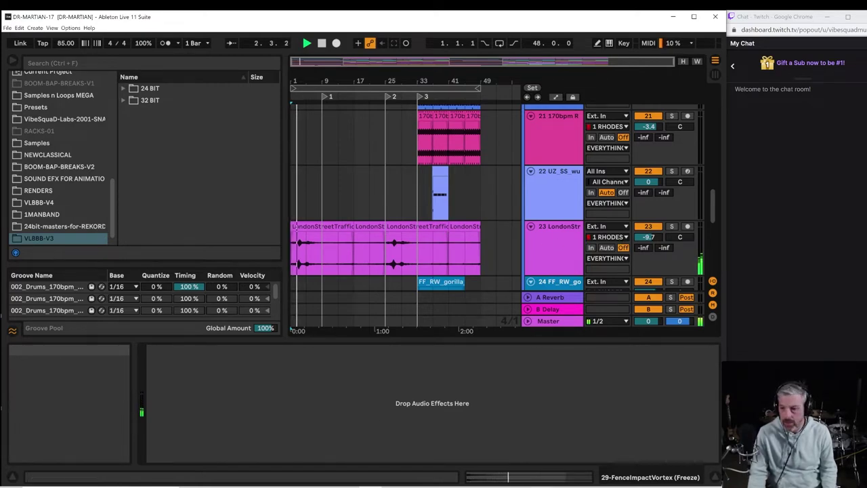
click(713, 478)
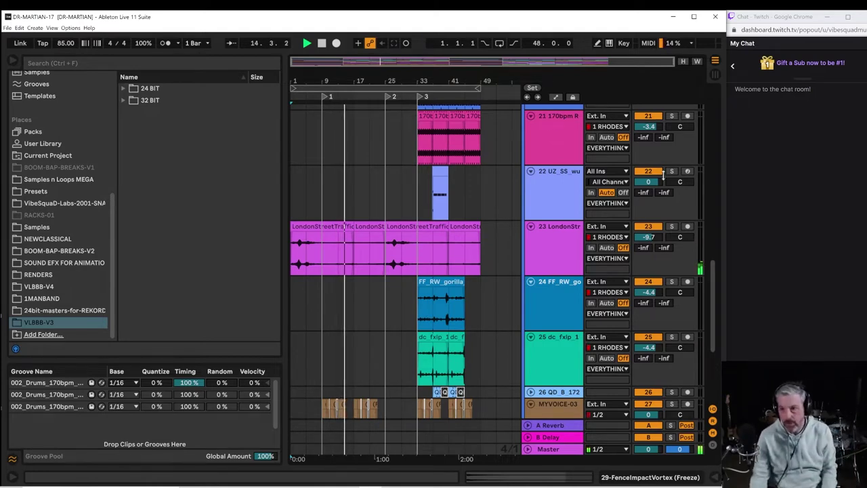
Fold the KICK and kicktrigger tracks inside the first group.
drag(715, 271, 715, 94)
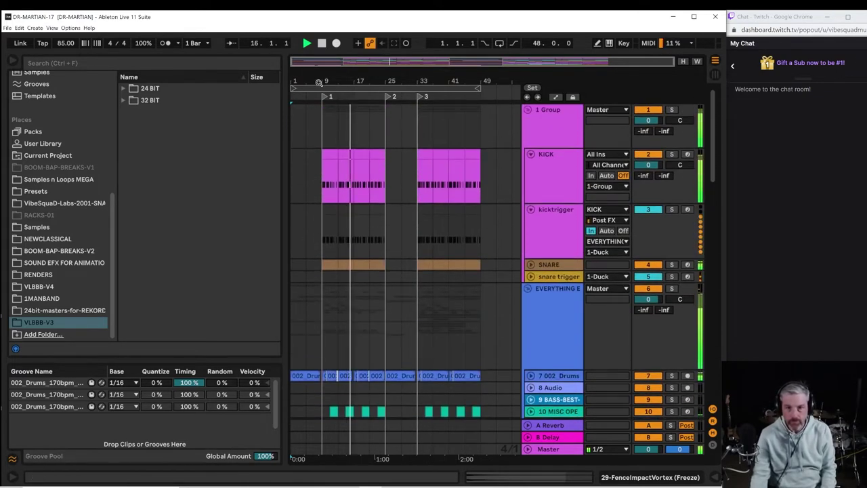
drag(669, 62, 558, 61)
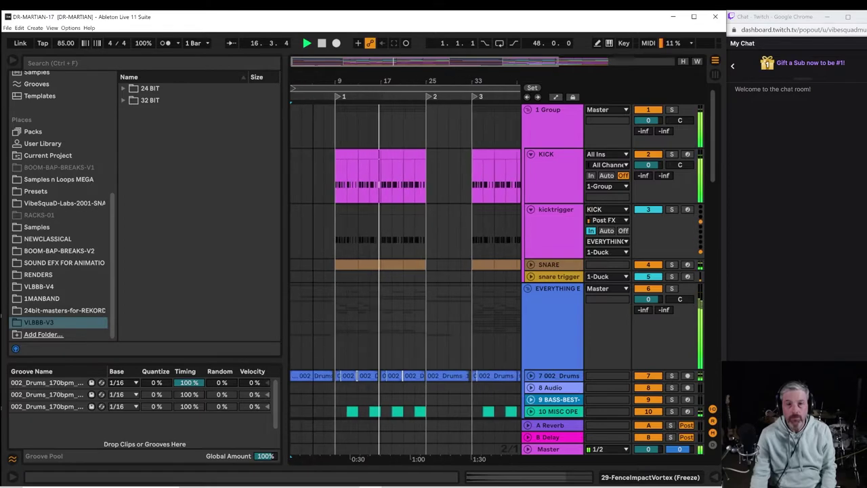
click(527, 155)
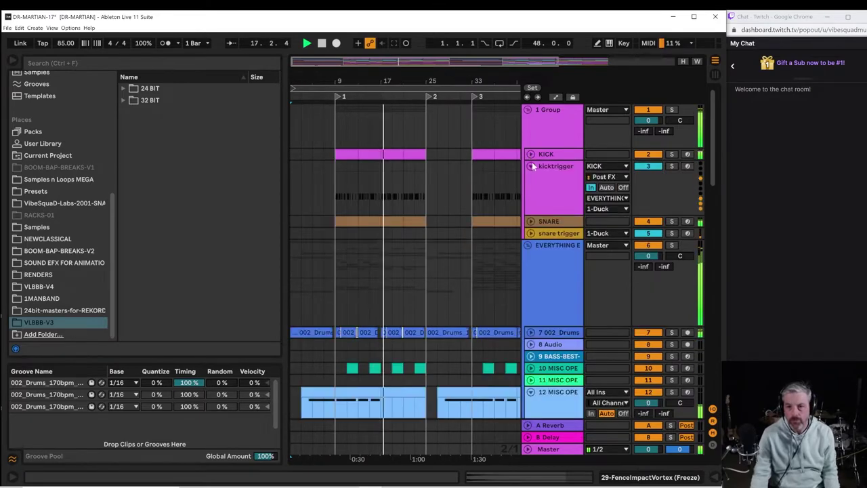
click(532, 163)
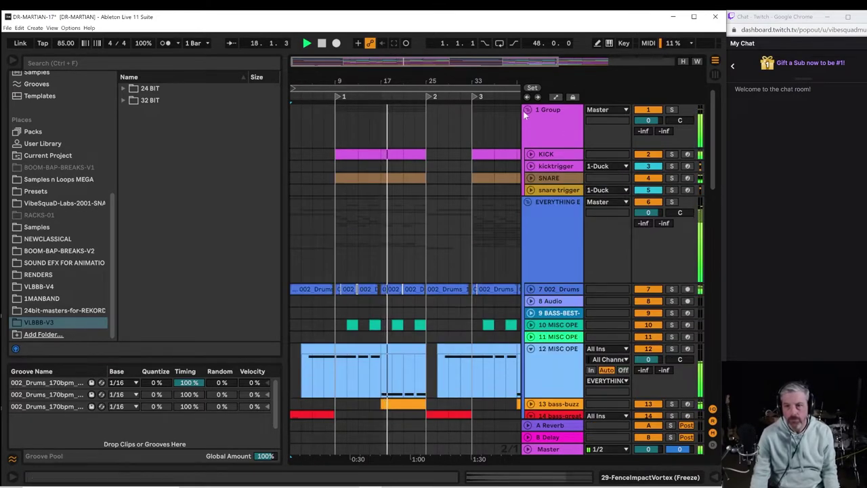
Rename the group holding the kick and snare tracks as "kick n snare".
right_click(551, 111)
click(572, 159)
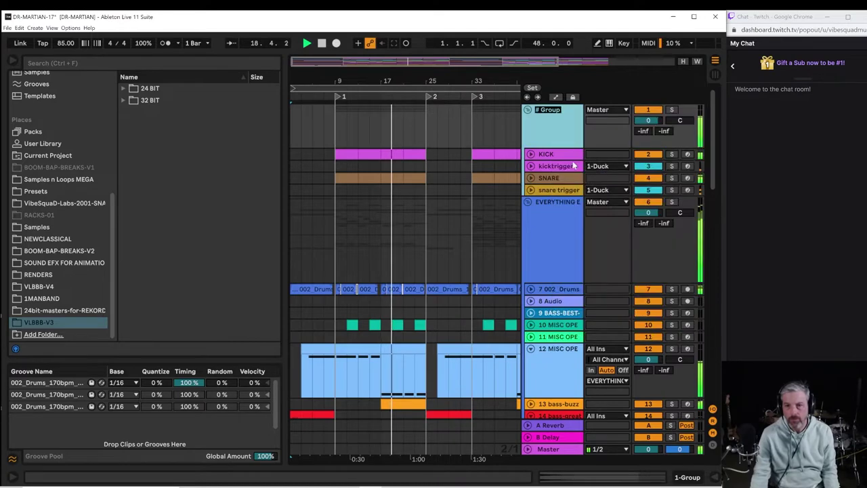
text(kic)
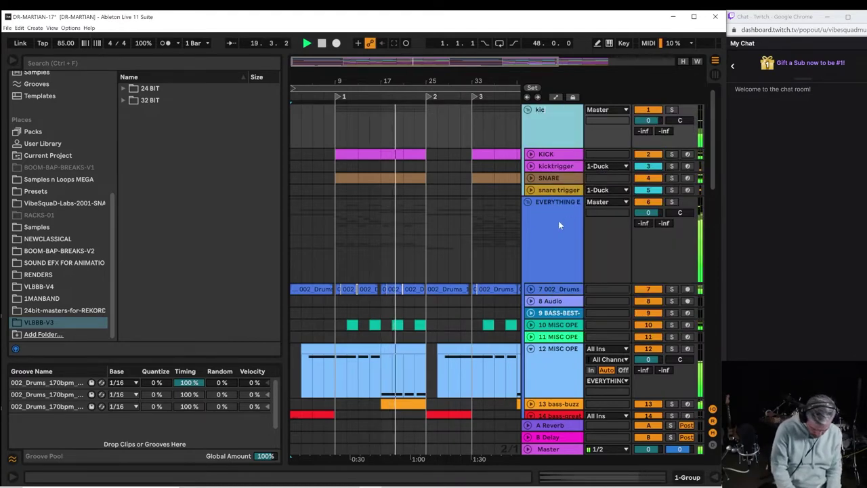
text(k n snare)
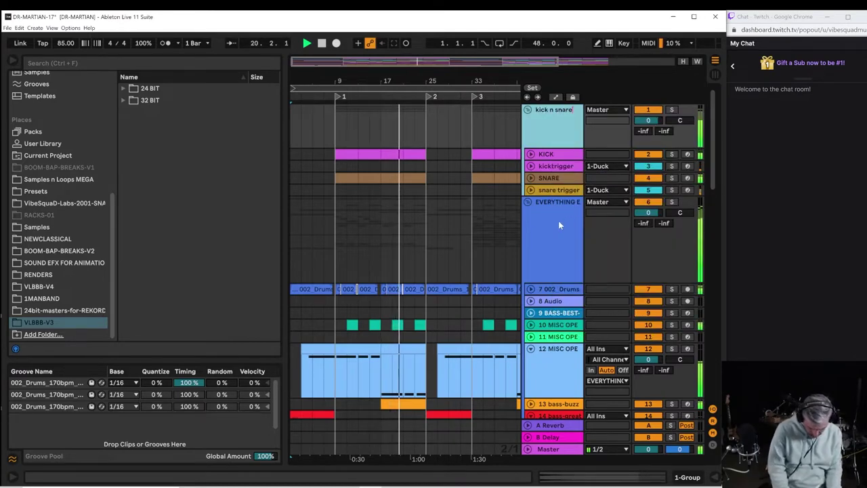
key(Return)
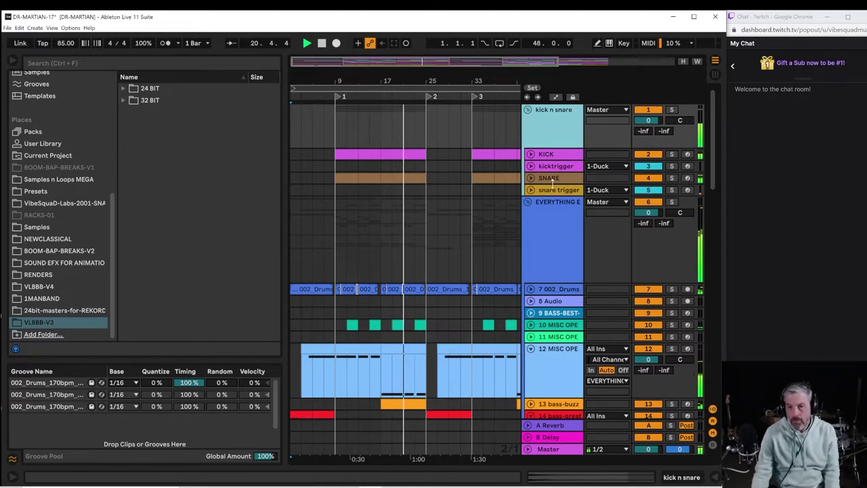
Rename the kick and snare group in capitals as "KICK N SNARE".
right_click(547, 114)
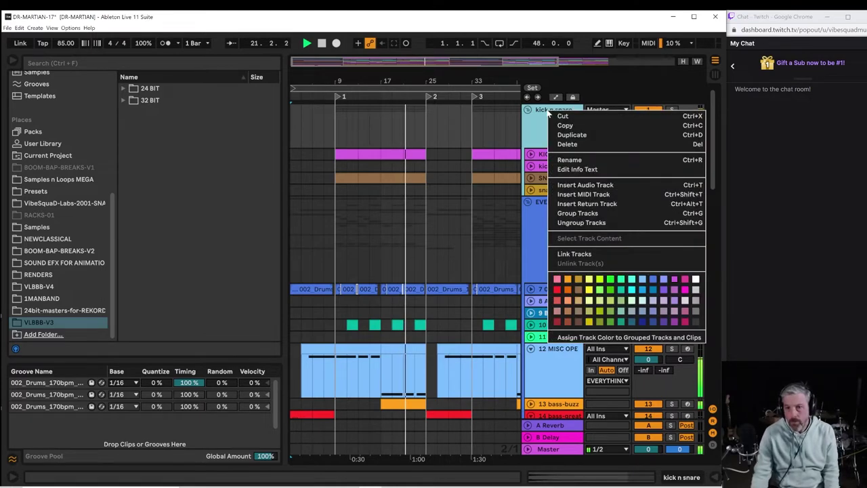
click(566, 159)
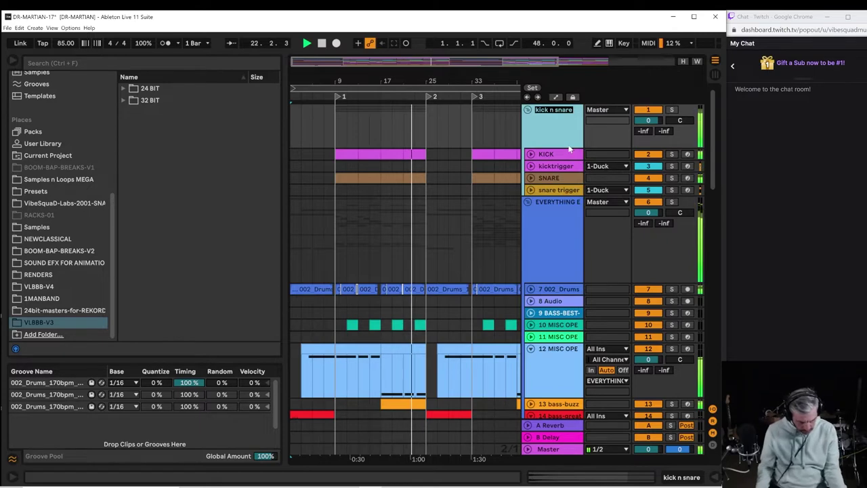
text(KICK)
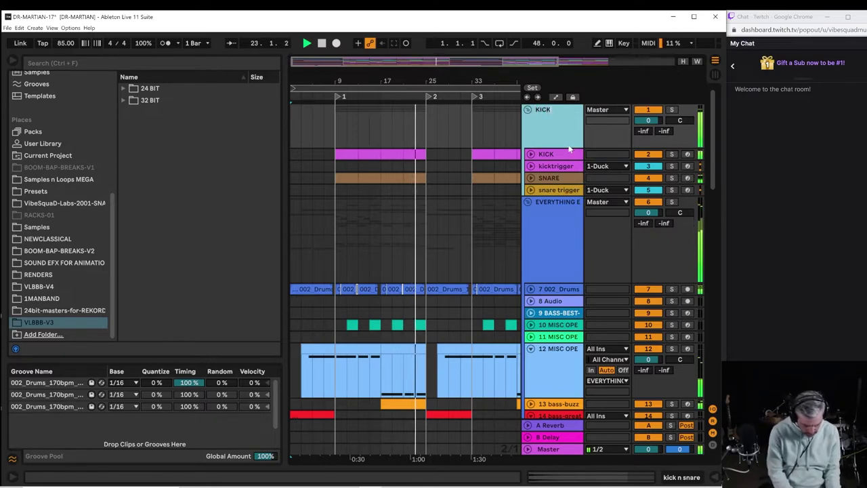
text( N SNARE)
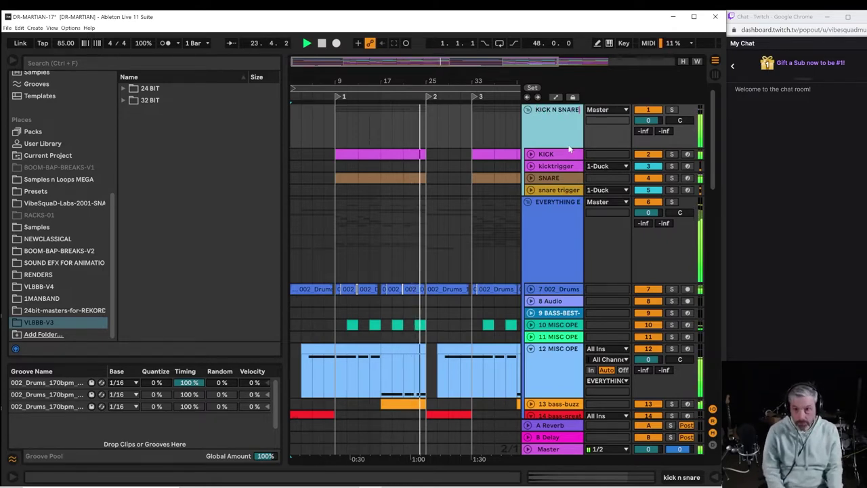
key(Return)
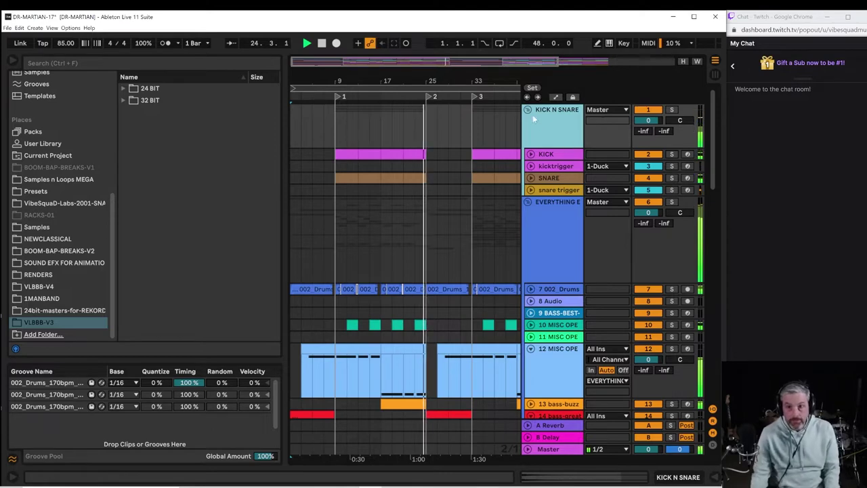
Collapse the KICK N SNARE group, and briefly expand the 002_Drums track to check its audio clips.
click(528, 110)
click(537, 142)
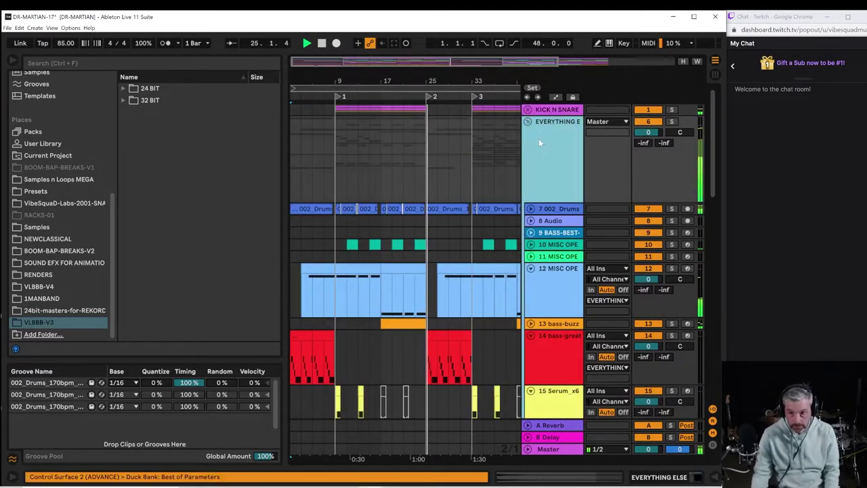
click(529, 209)
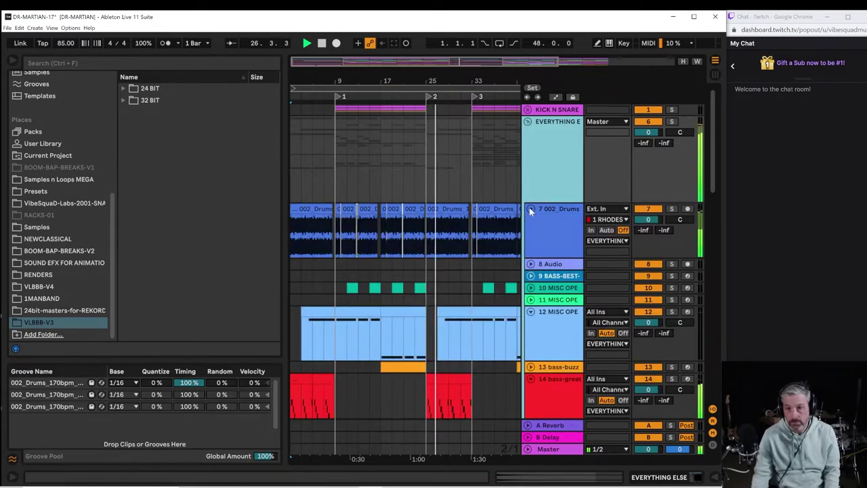
click(529, 209)
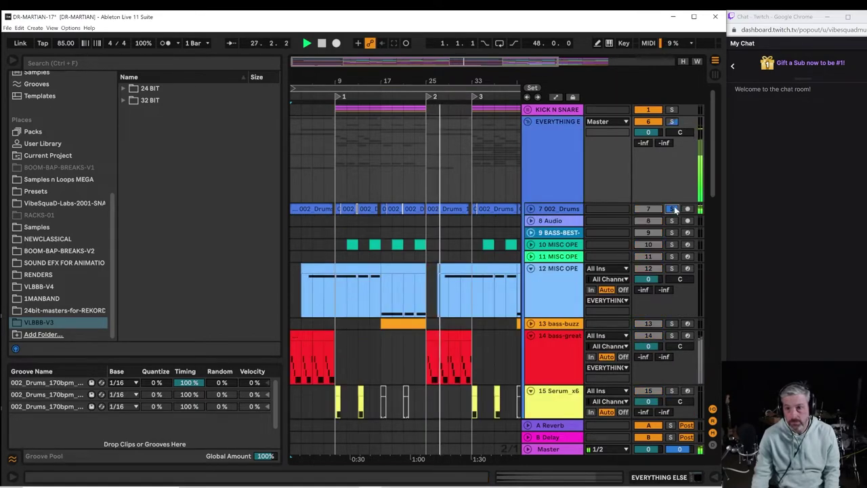
Rename the 002_Drums audio track as "HATS1".
scroll(580, 235, down, 1)
scroll(579, 234, down, 1)
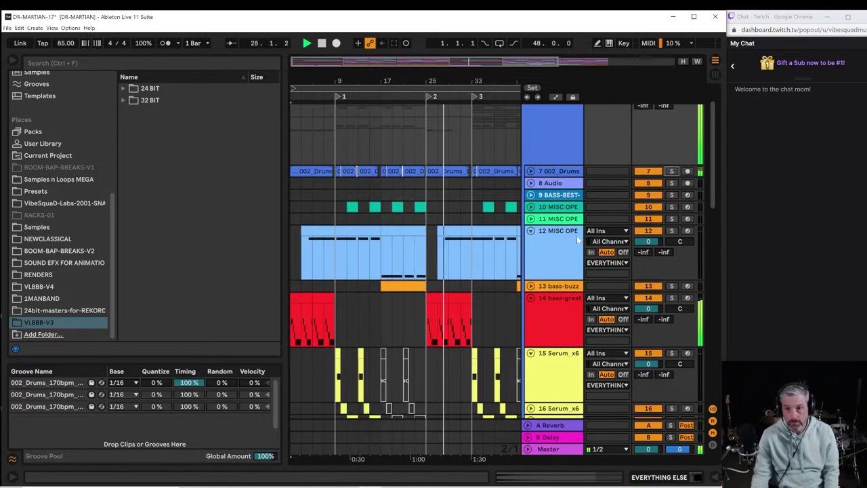
right_click(560, 171)
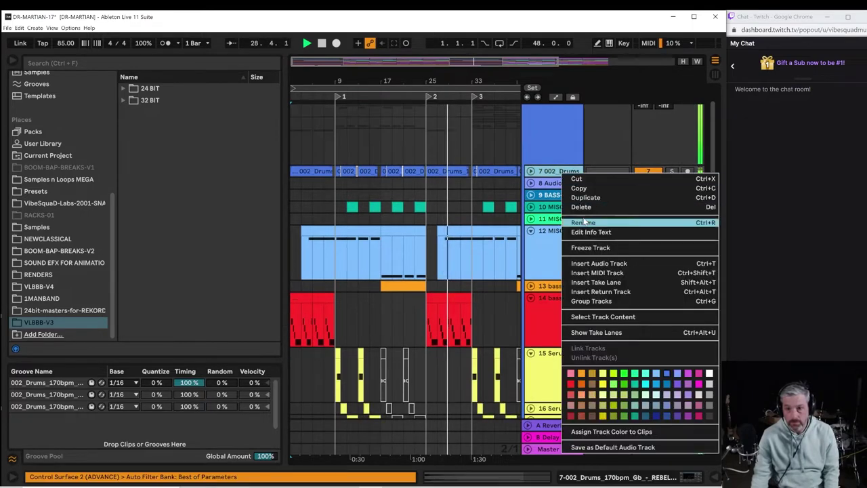
click(583, 222)
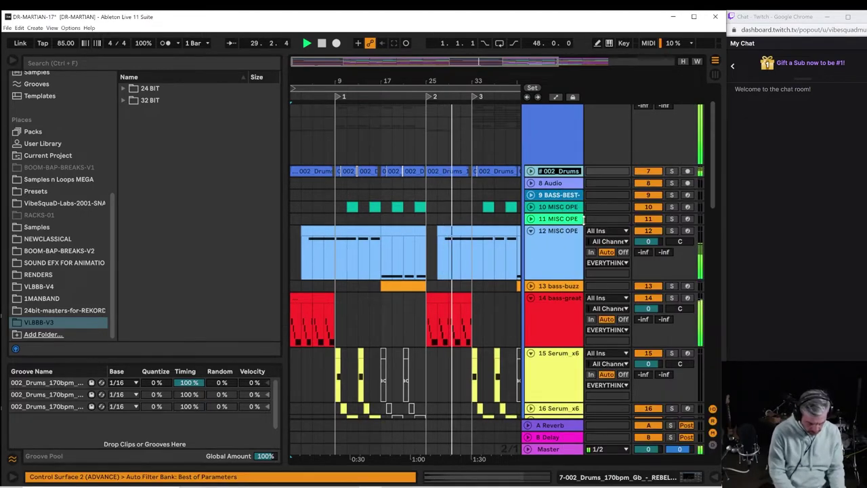
text(HATS1)
key(Return)
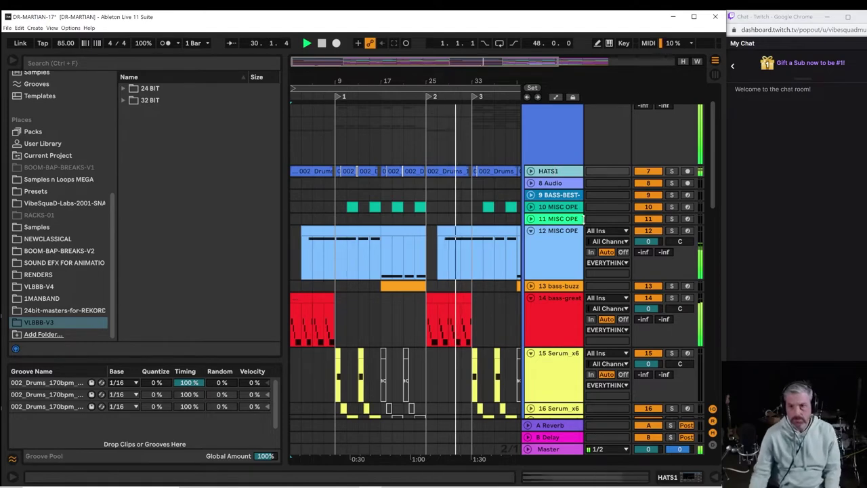
Check the full timeline of the empty track 8 Audio and delete that track.
click(574, 182)
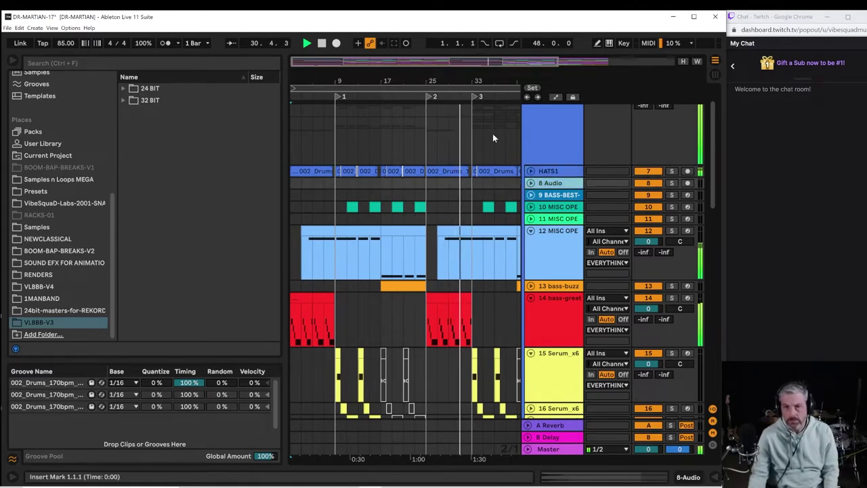
double_click(481, 77)
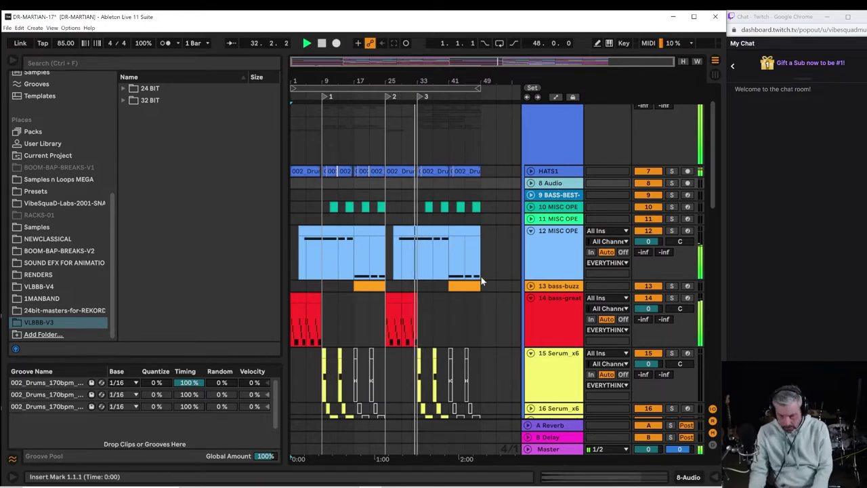
key(Delete)
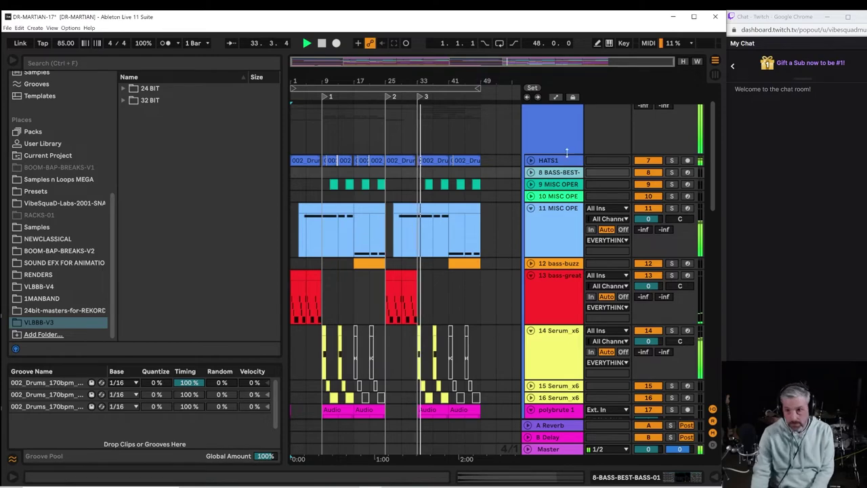
Unfold the 12 bass-buzz and 9 MISC OPER tracks to show their MIDI clips.
click(541, 246)
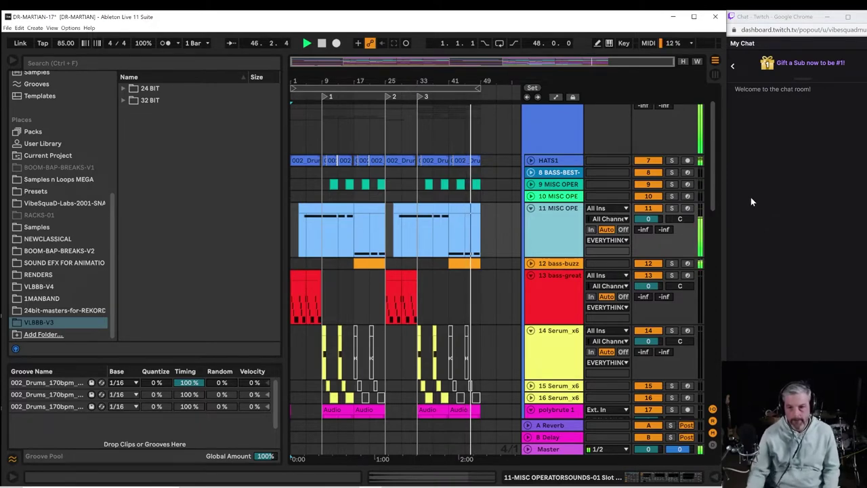
click(530, 264)
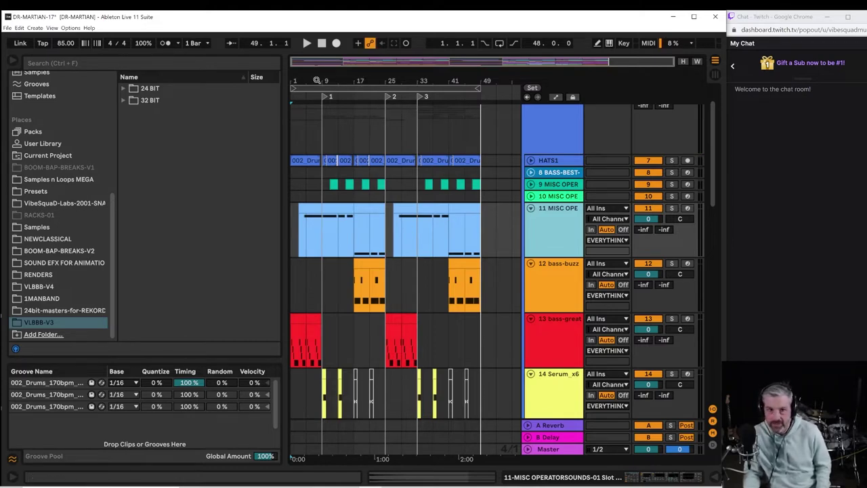
drag(317, 80, 330, 112)
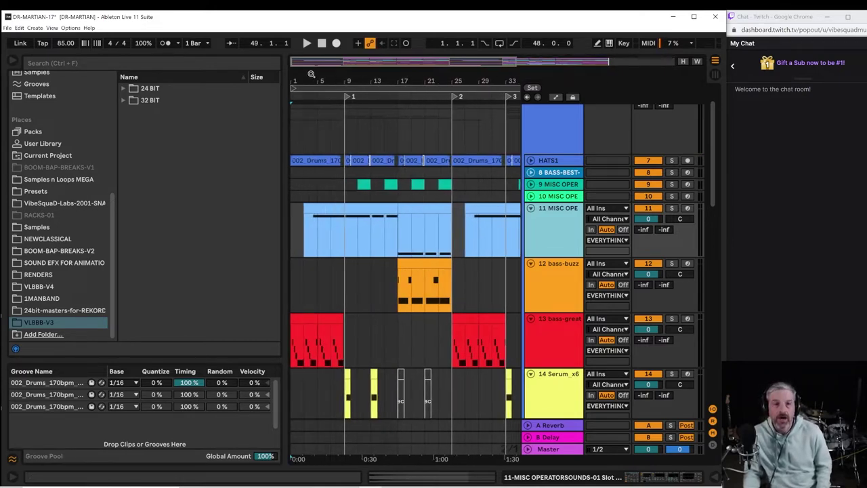
drag(312, 75, 315, 83)
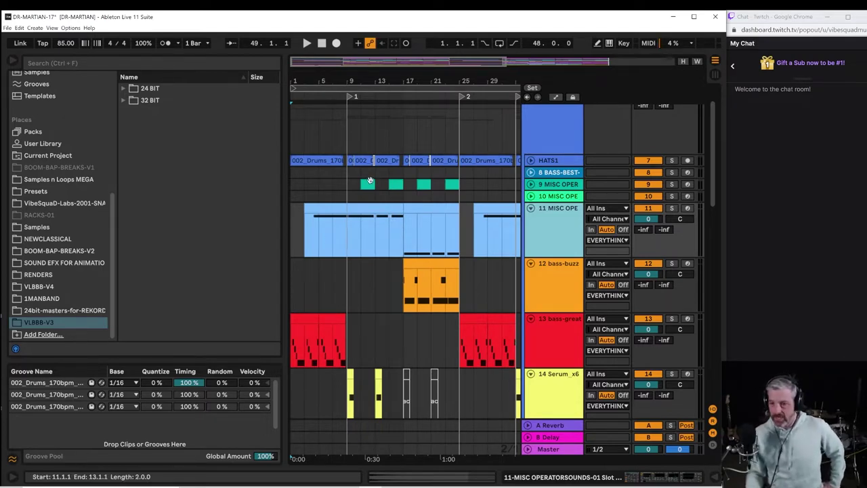
scroll(436, 80, up, 1)
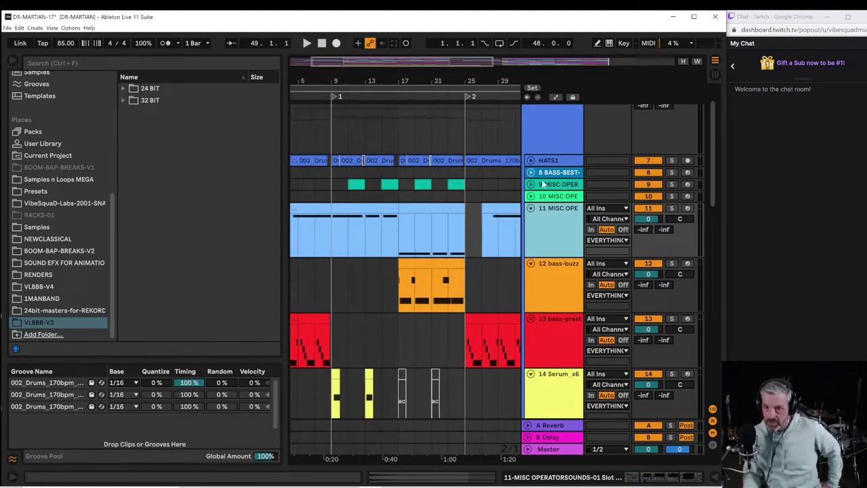
click(531, 184)
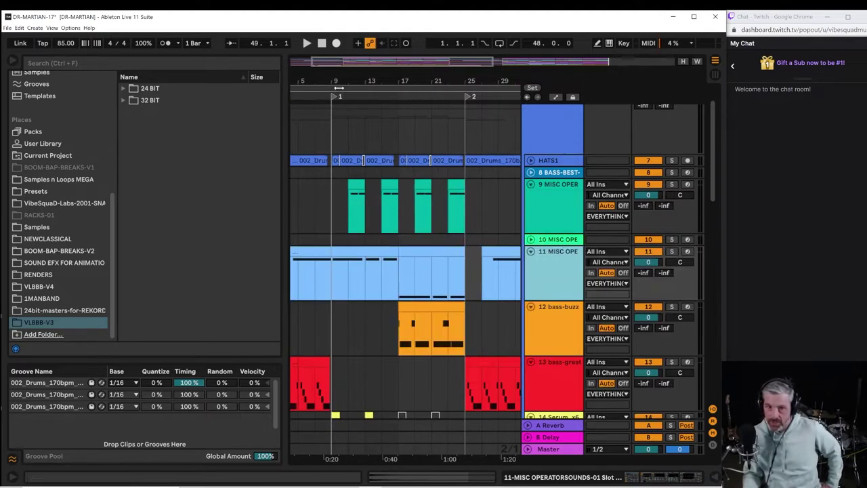
Solo the 13 bass-greatSUb-w-buzz-01 track to hear it alone during playback.
scroll(347, 80, up, 1)
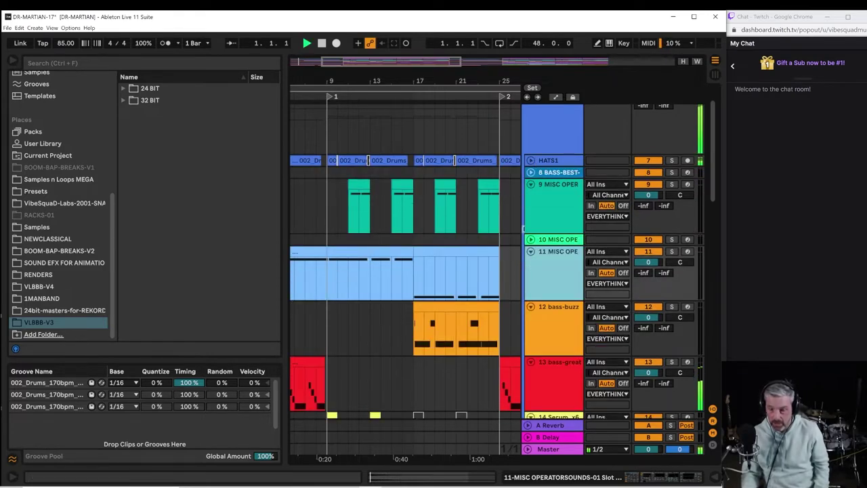
drag(333, 80, 359, 68)
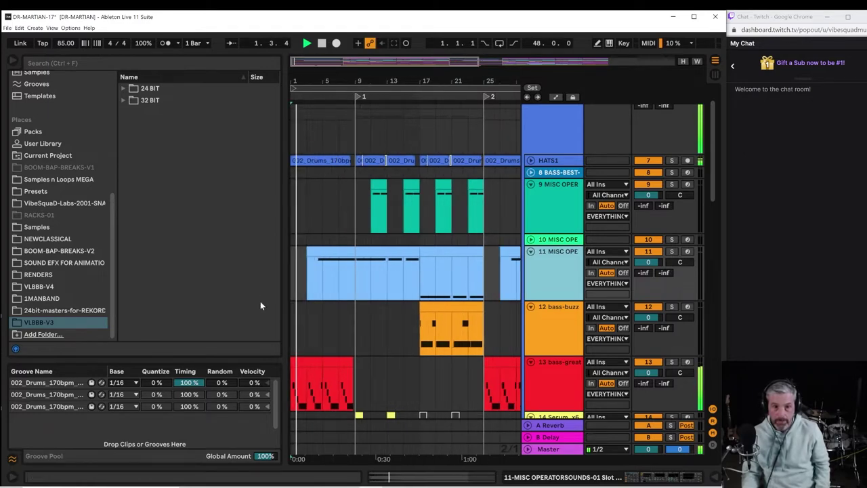
scroll(264, 393, down, 1)
click(570, 375)
click(670, 362)
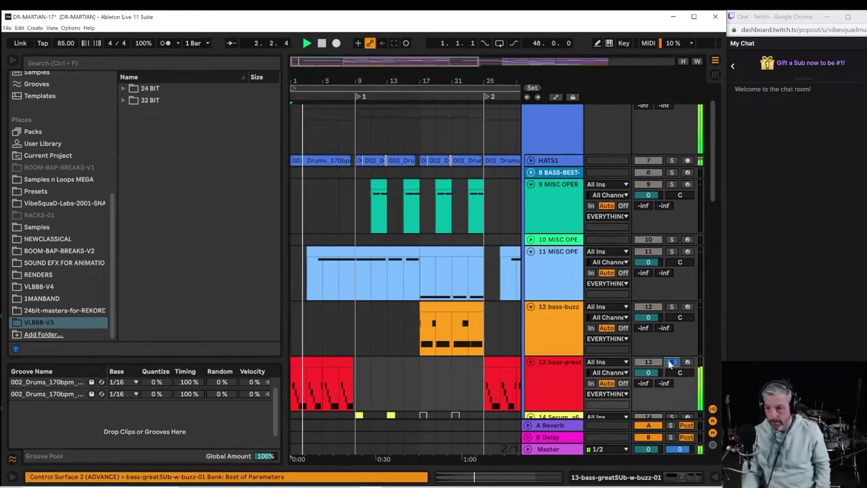
scroll(507, 345, down, 10)
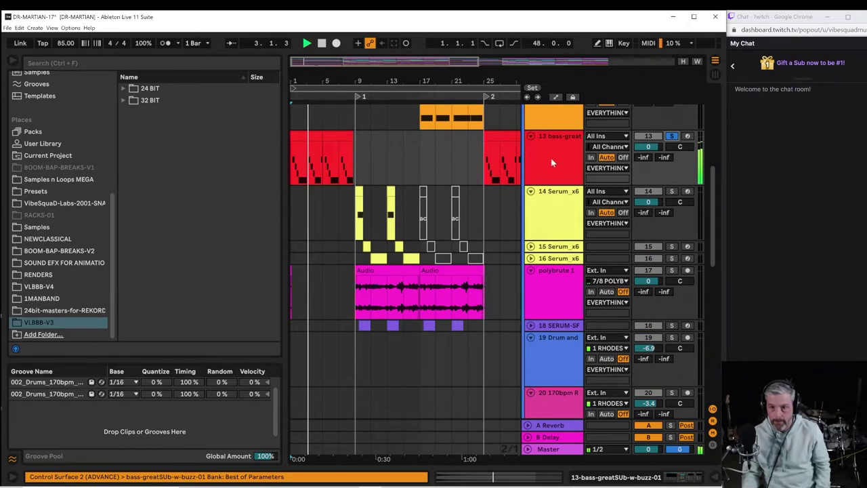
Show the devices of the 13 bass-greatSUb-w-buzz-01 track and browse the Instruments category while playing the arrangement.
double_click(551, 157)
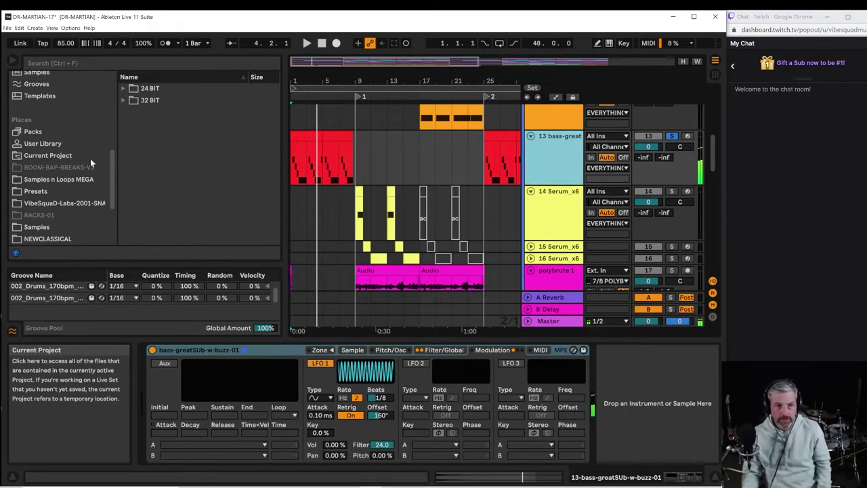
drag(113, 164, 109, 110)
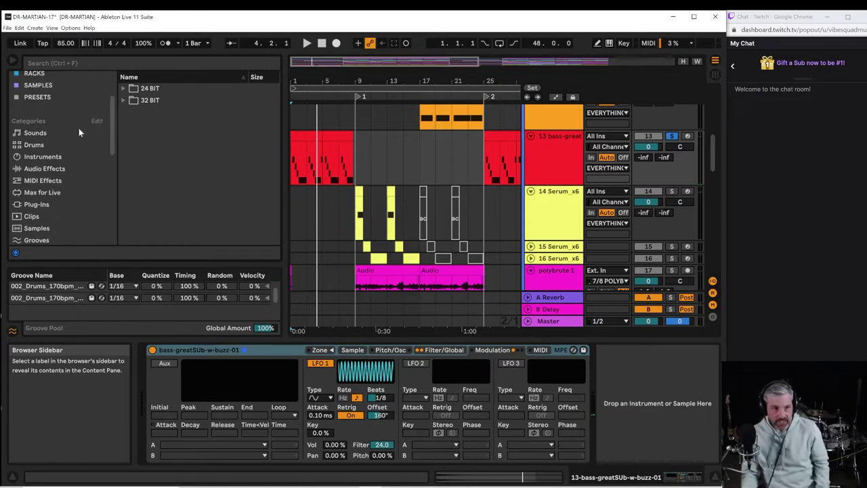
click(42, 157)
key(space)
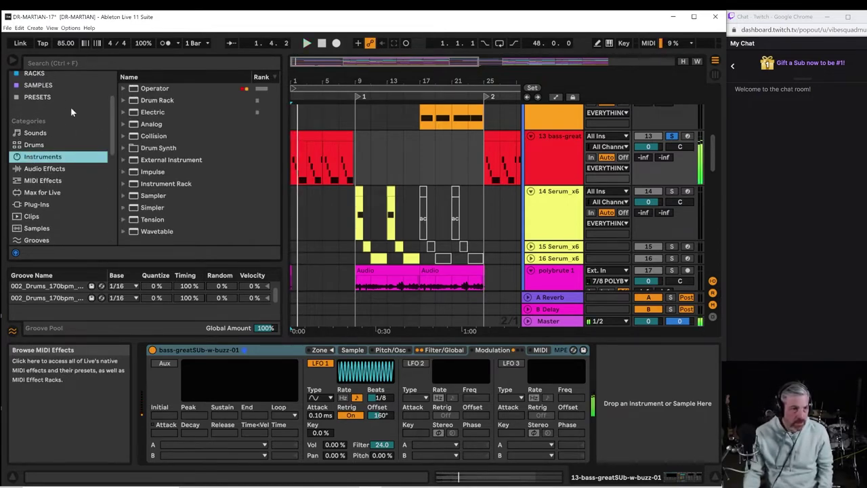
Search the EFX collection for "TRASH" and add iZotope Trash 2 to the 13 bass-greatSUb-w-buzz-01 track.
click(83, 65)
text(TR)
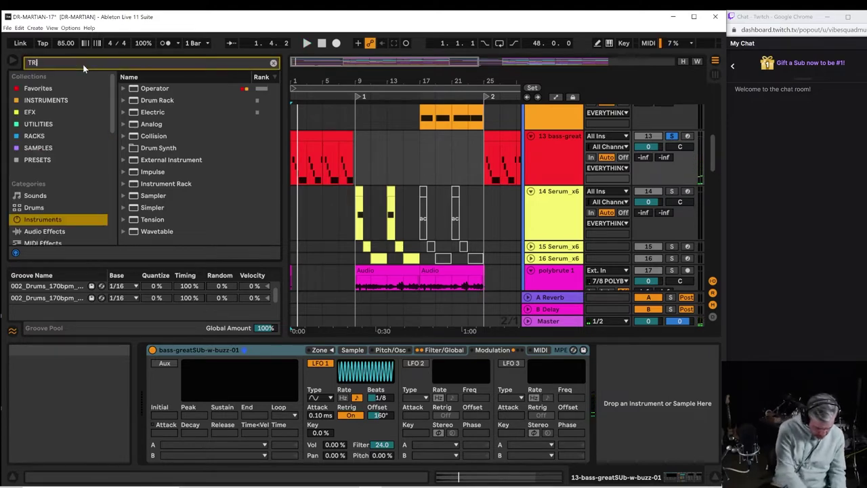
text(ASH)
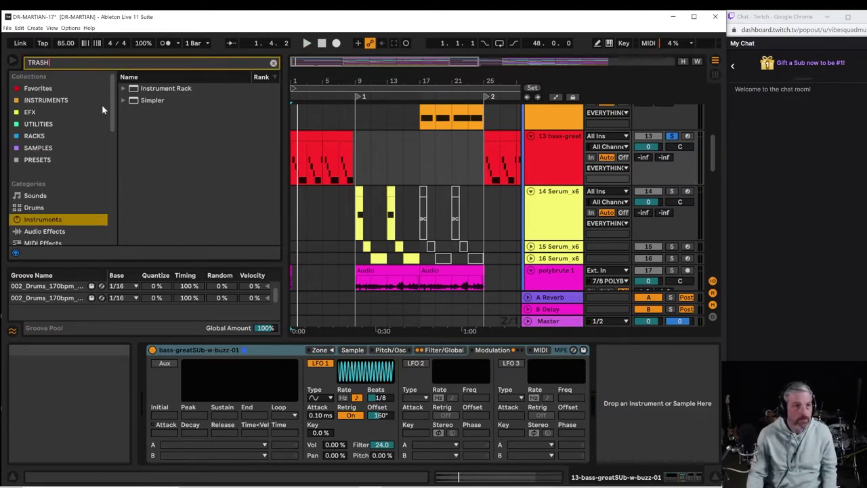
click(32, 114)
click(143, 92)
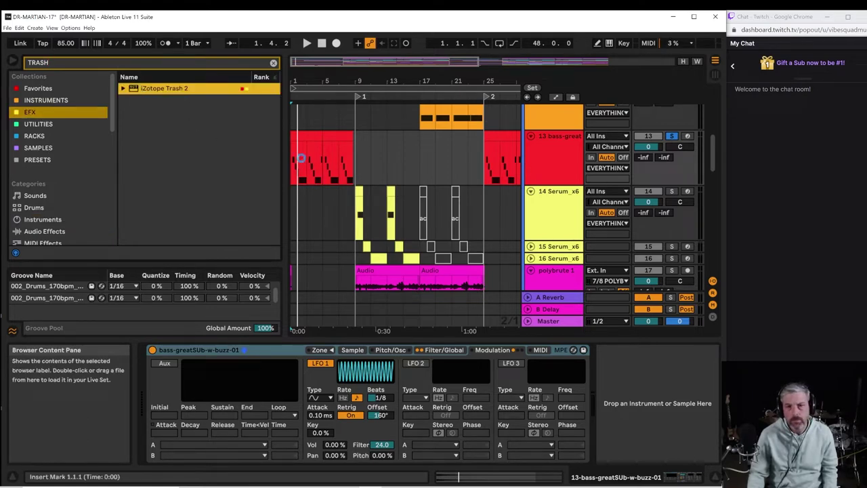
drag(301, 158, 300, 159)
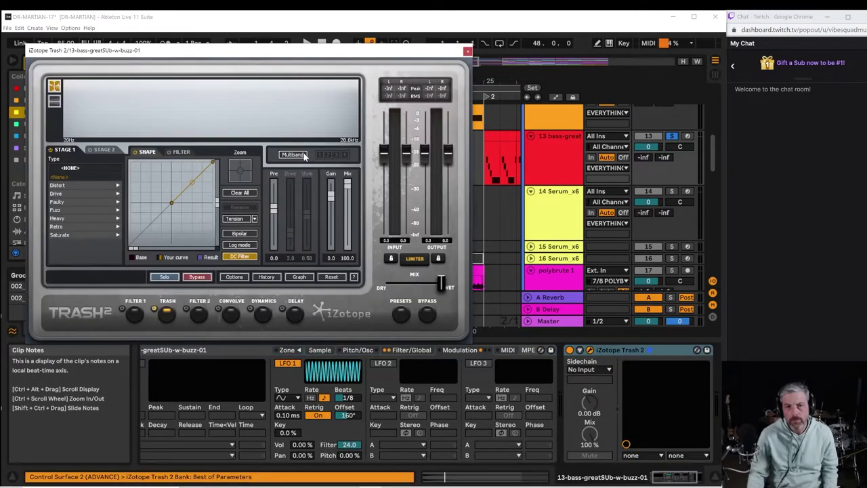
Enable the Convolve module in Trash 2 and load the Fishbowl impulse response from the Body category.
click(155, 309)
click(232, 314)
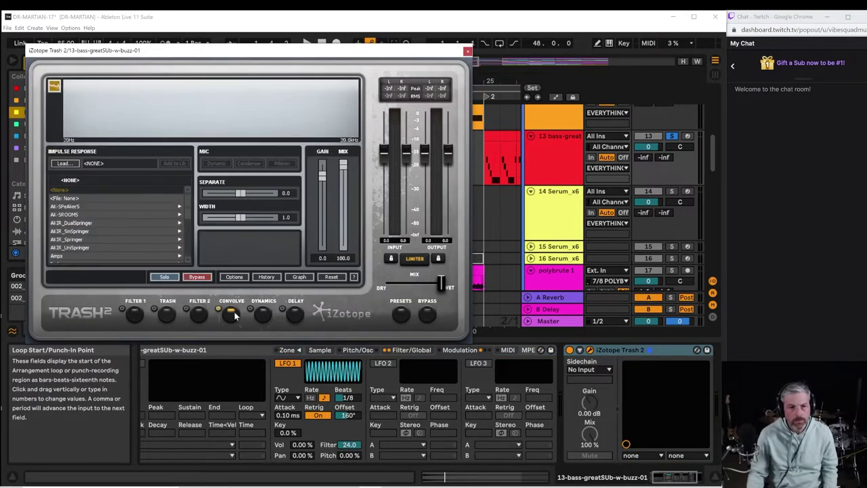
scroll(134, 235, down, 2)
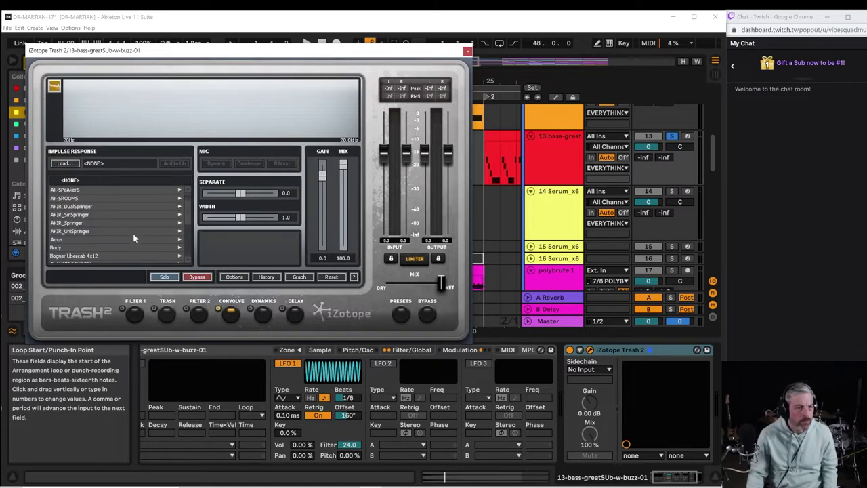
click(64, 249)
click(71, 189)
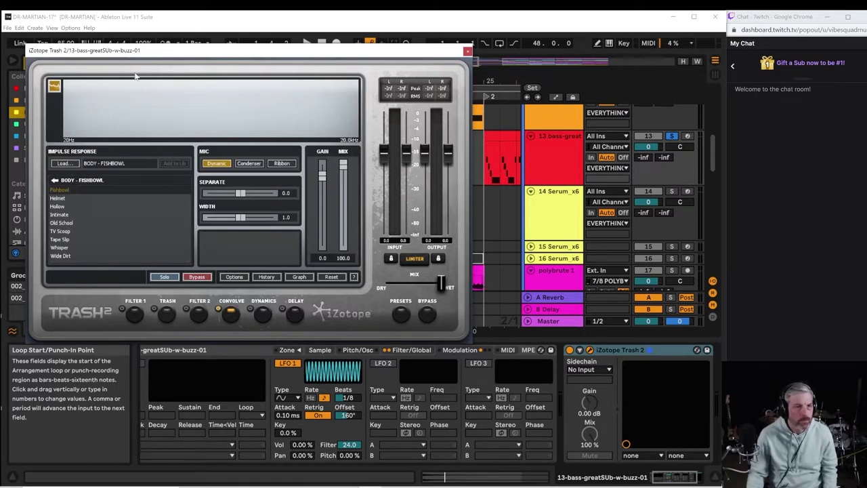
Audition the Body impulse responses Helmet and Hollow during playback, choose Intimate, and close the Trash 2 window.
drag(144, 57, 317, 137)
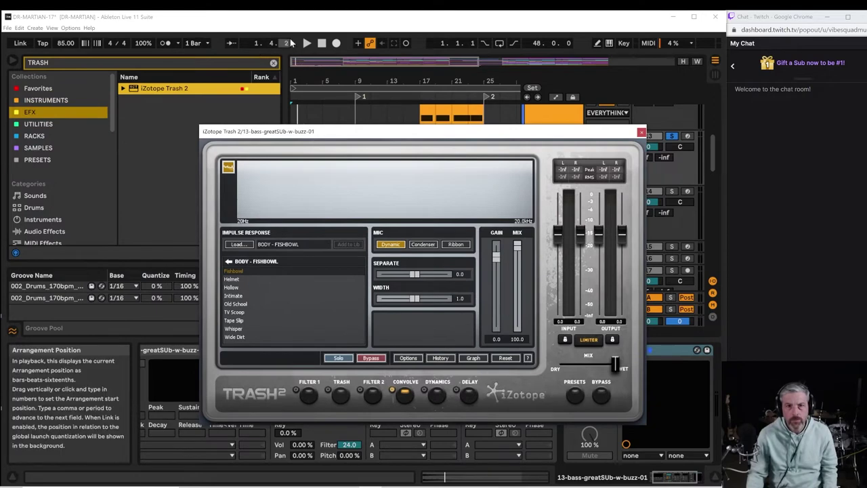
click(306, 42)
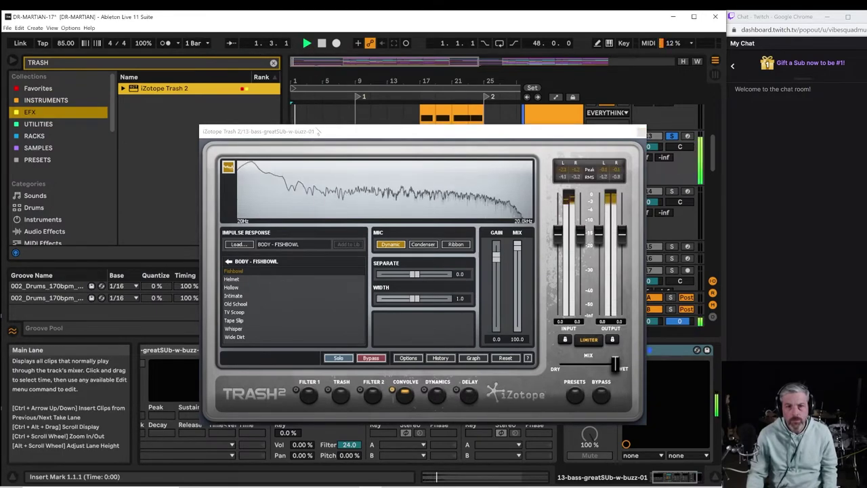
drag(315, 131, 331, 66)
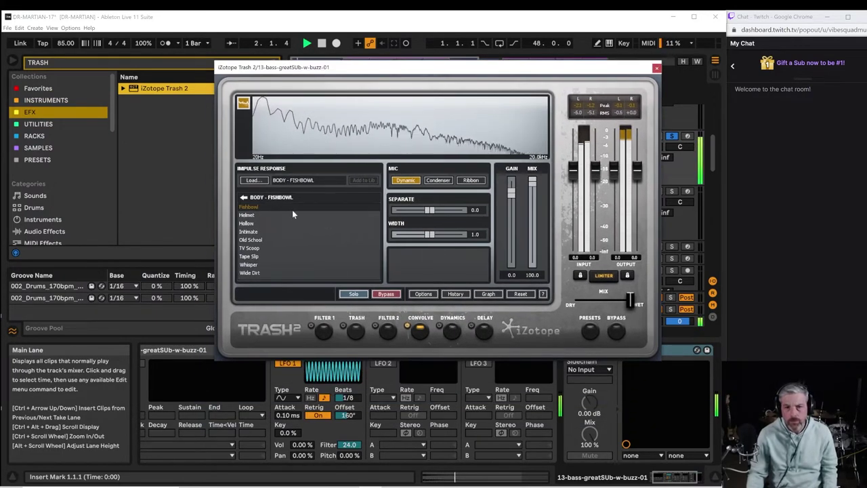
click(249, 214)
click(256, 224)
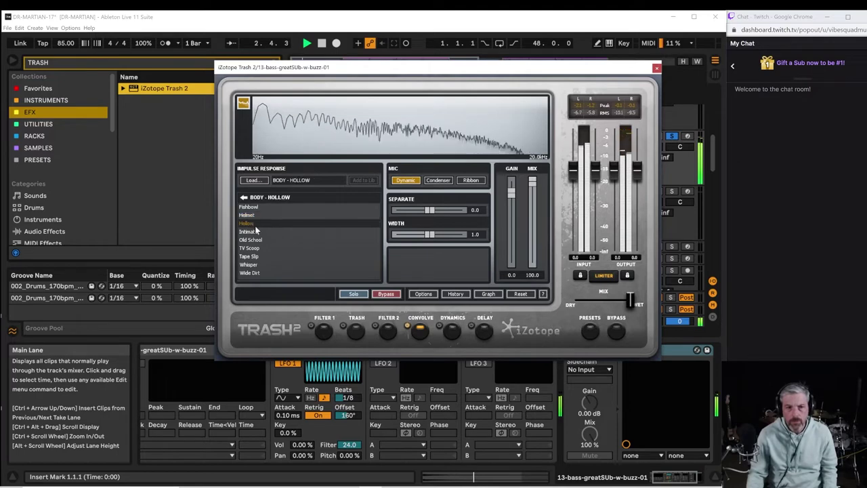
click(256, 232)
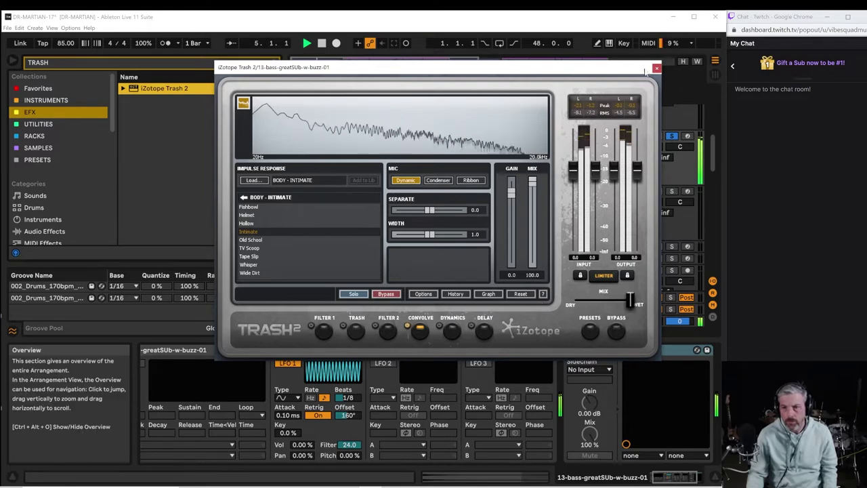
click(657, 68)
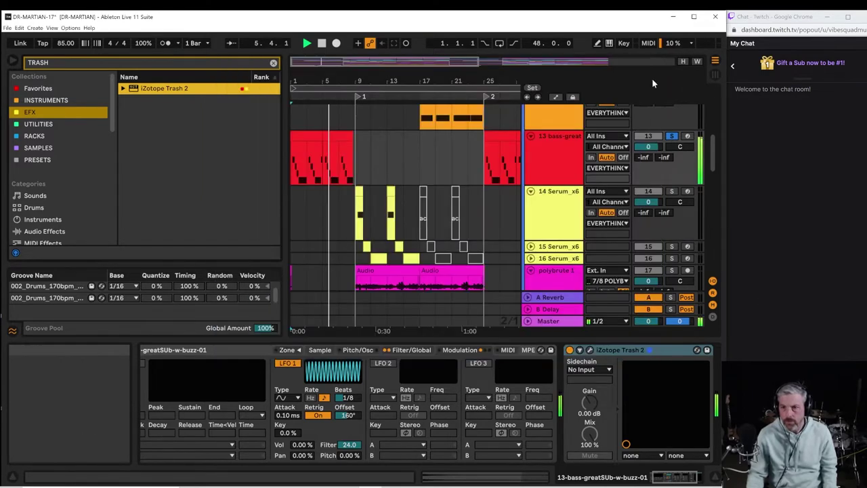
Bring the full Trash 2 device into view, stop playback, and switch to the Twitch chat to reply "HI".
click(667, 478)
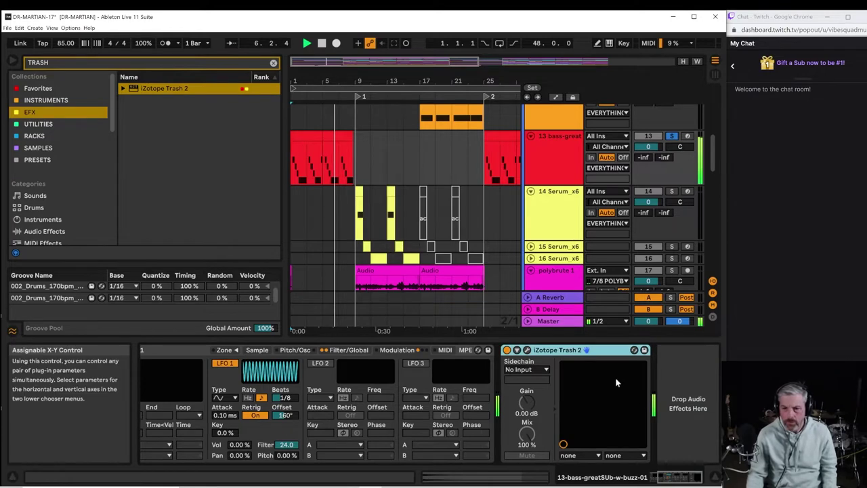
key(space)
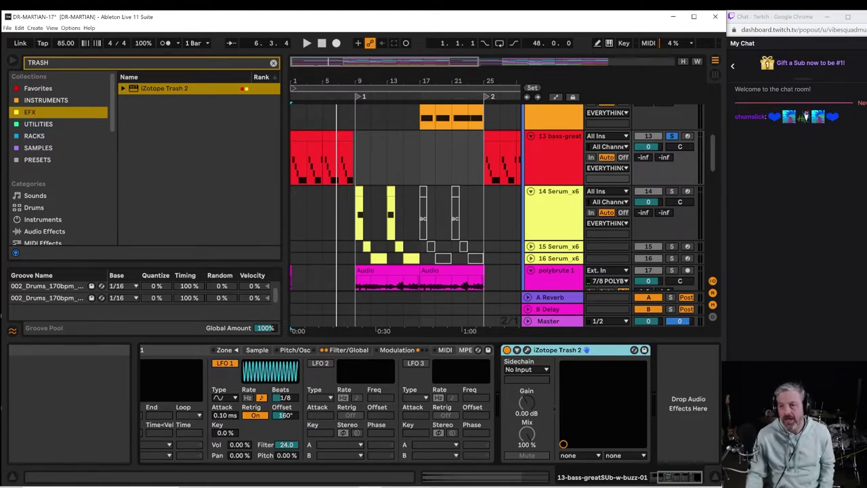
click(803, 113)
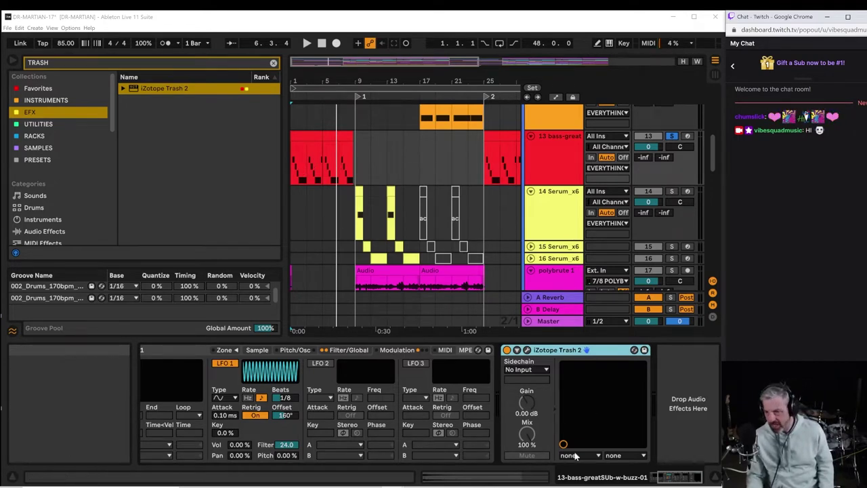
Review the Trash 2 convolution settings in the plug-in window and close it again.
click(527, 349)
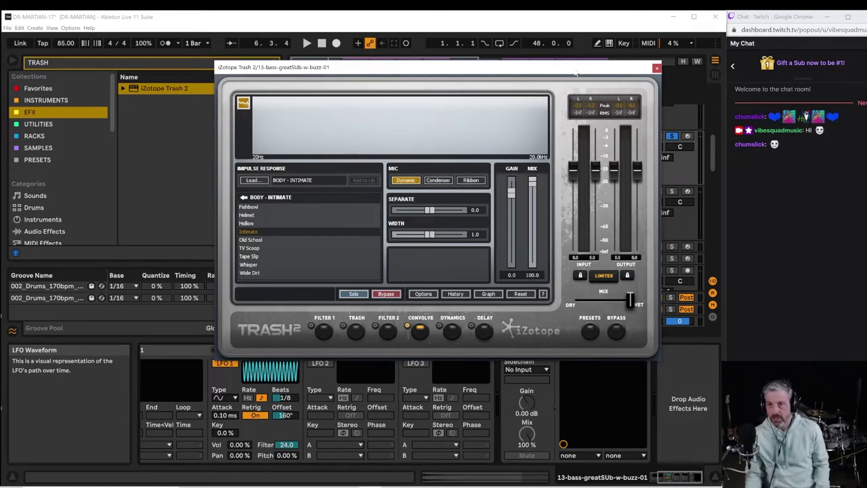
drag(575, 73, 599, 50)
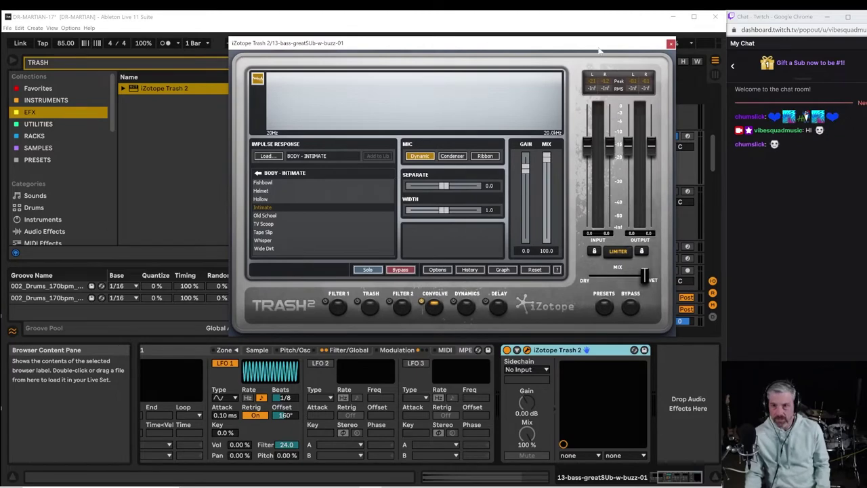
click(671, 44)
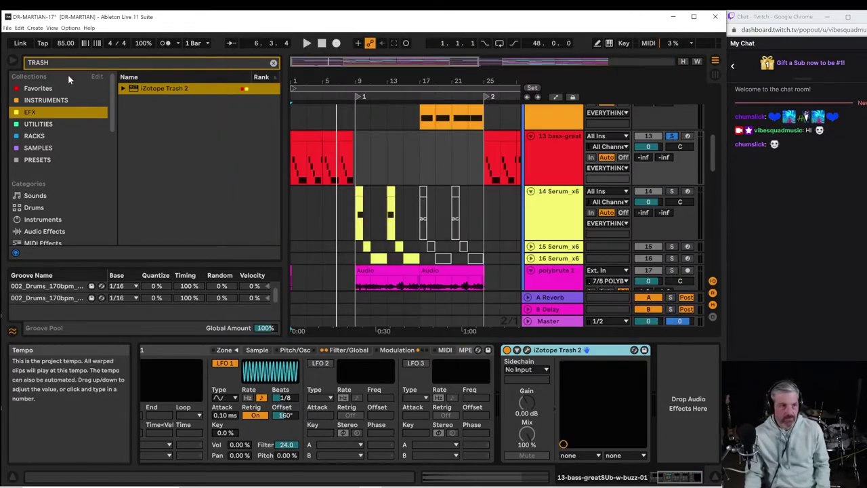
Clear the browser search and add Auto Filter from the Favorites collection after Trash 2 in the bass track's device chain.
click(45, 88)
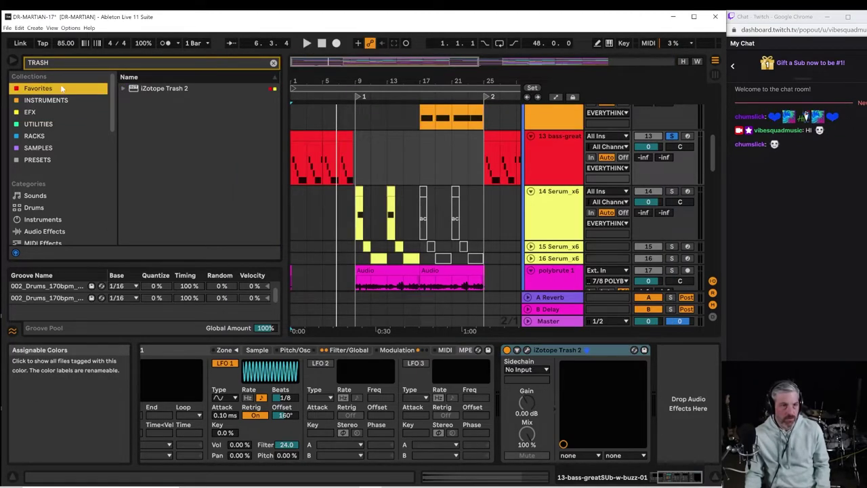
click(272, 62)
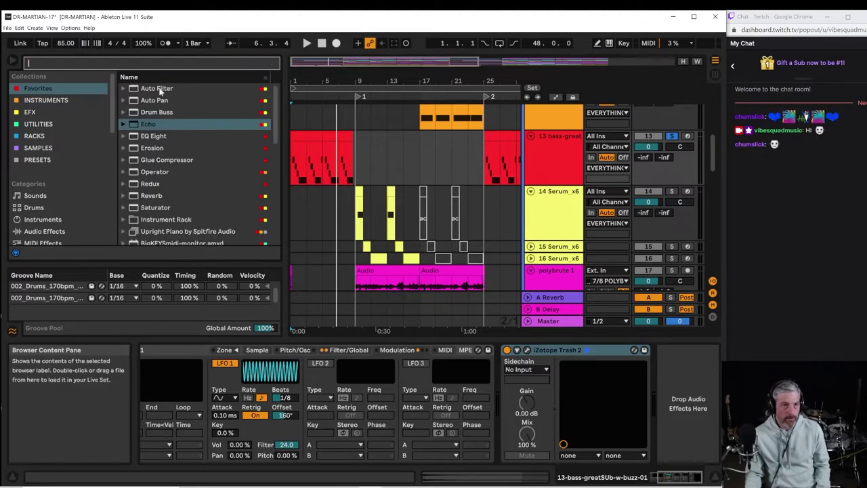
drag(160, 90, 685, 380)
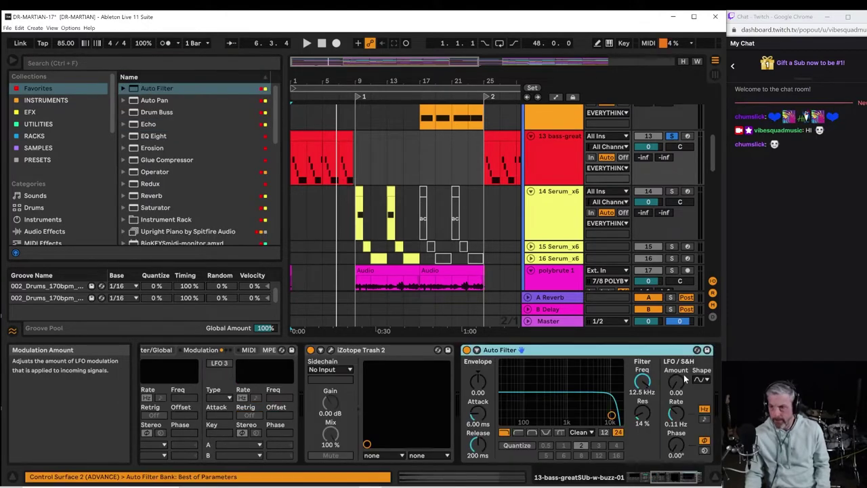
Start playback and set Auto Filter to a notch at about 1.67 kHz with an LFO amount of 19.0.
key(space)
click(545, 431)
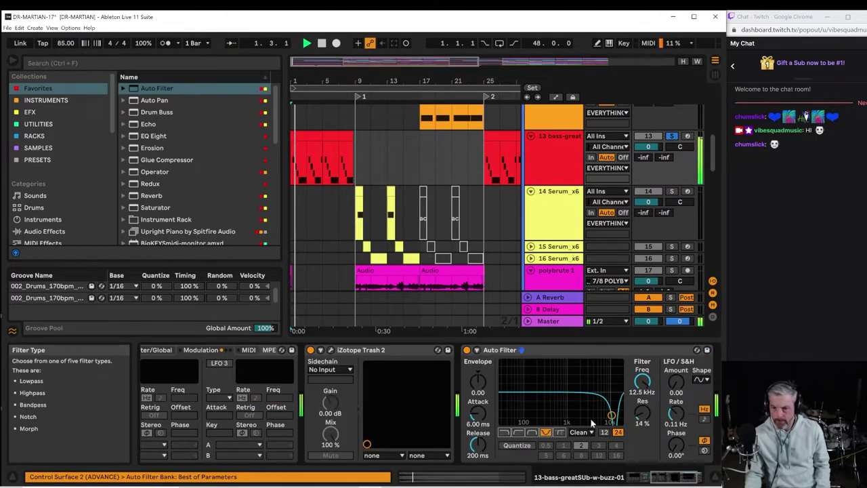
drag(679, 381, 679, 366)
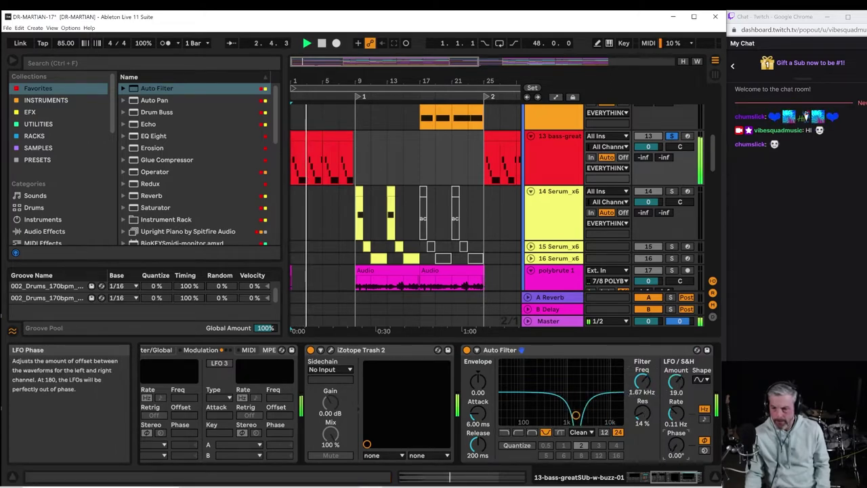
Sync the Auto Filter LFO to tempo with a rate of 1/3, phase of 163° and offset of 137°.
drag(676, 444, 676, 390)
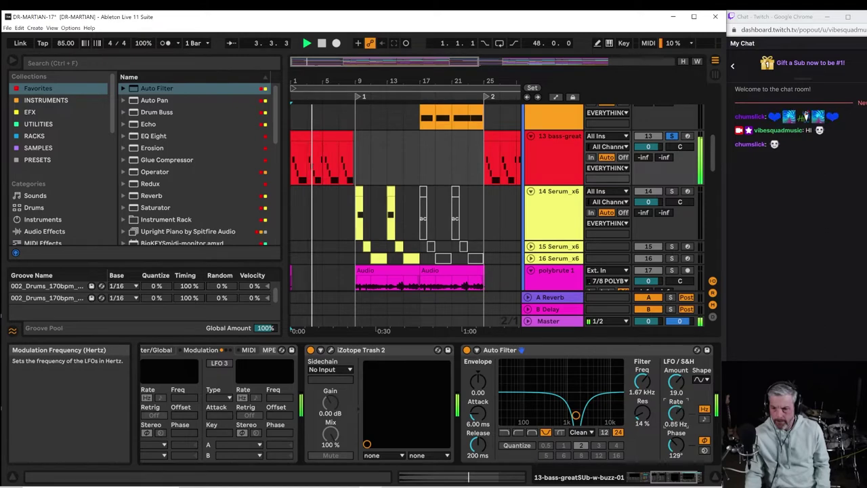
click(703, 418)
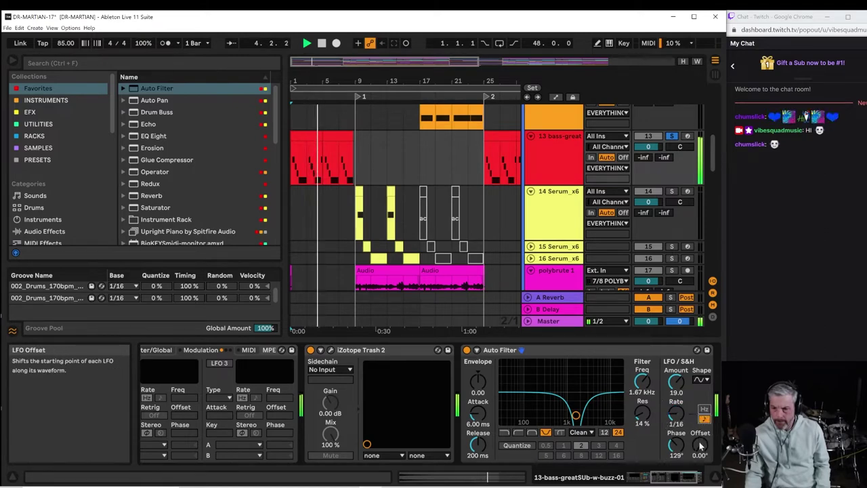
drag(676, 413, 675, 408)
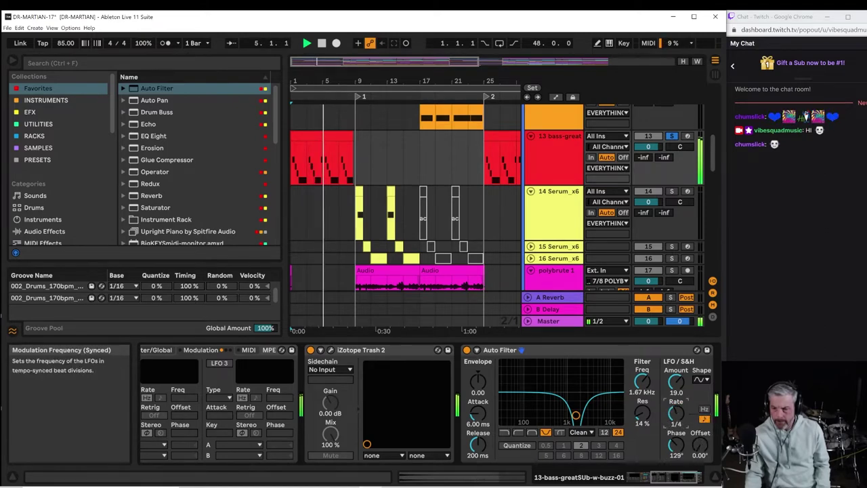
drag(692, 453, 676, 407)
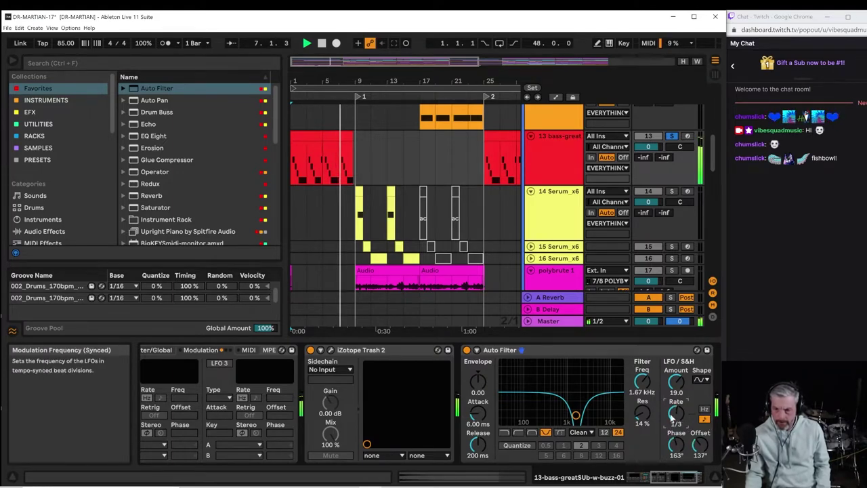
Set the notch filter to a 12 dB slope, 2.83 kHz, 47% resonance and 13.6 LFO amount, and replay the bass from the start.
click(603, 432)
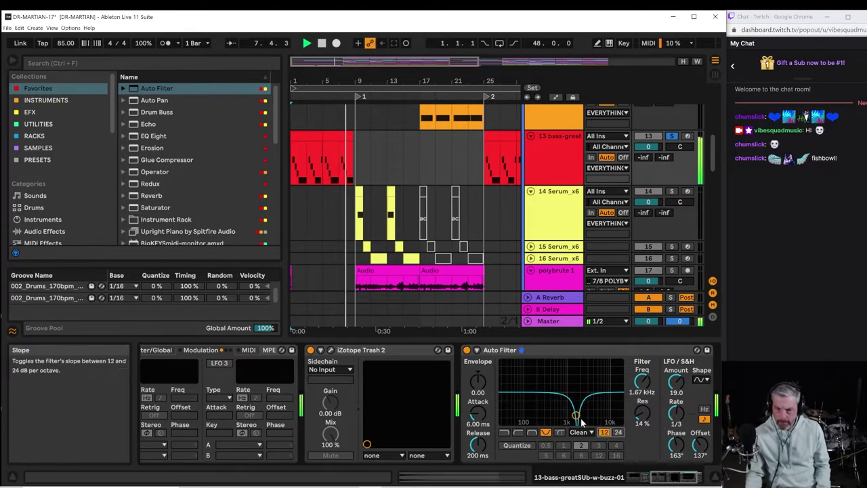
drag(576, 415, 591, 399)
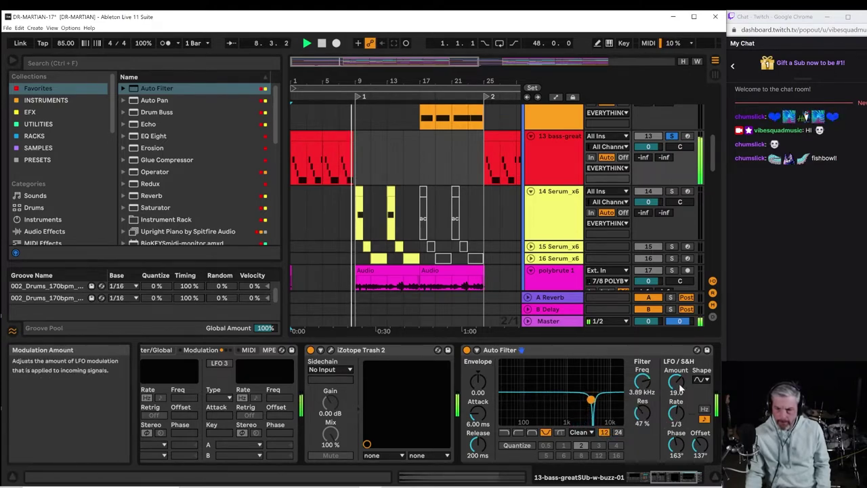
drag(678, 385, 642, 390)
click(642, 383)
key(space)
key(space)
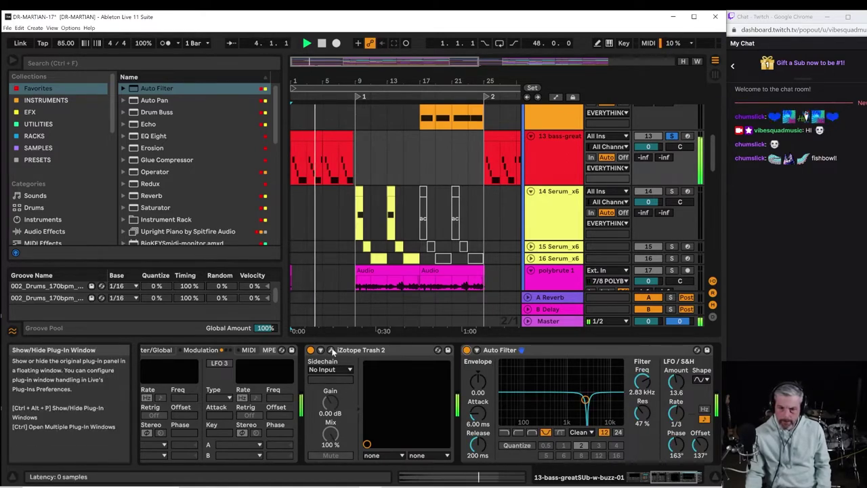
Audition the Old School, Tape Slip, Whisper and Fishbowl body impulse responses in Trash 2 and return to Intimate.
click(331, 350)
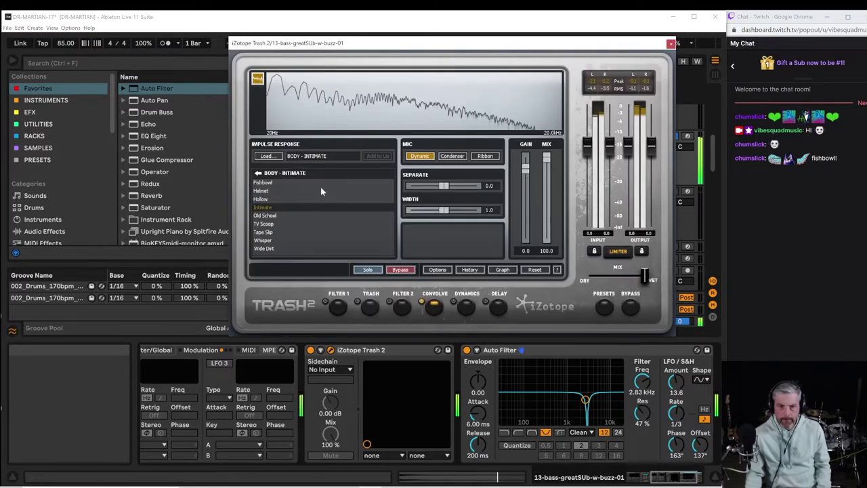
click(264, 215)
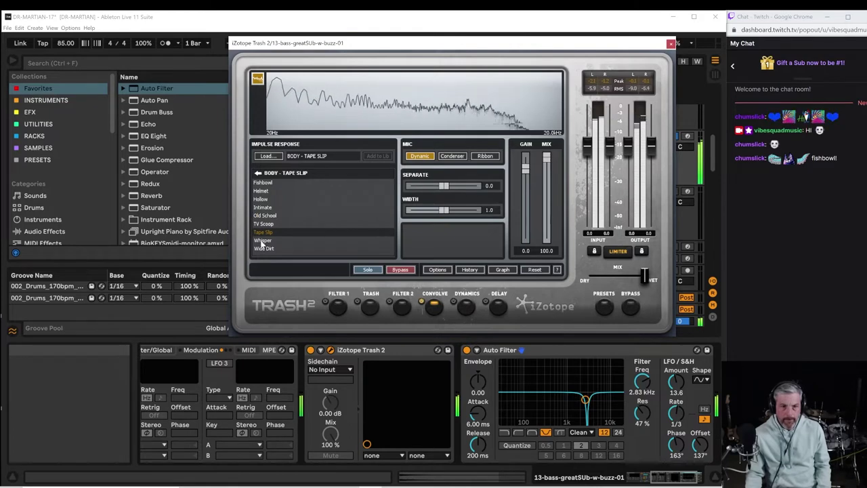
click(262, 240)
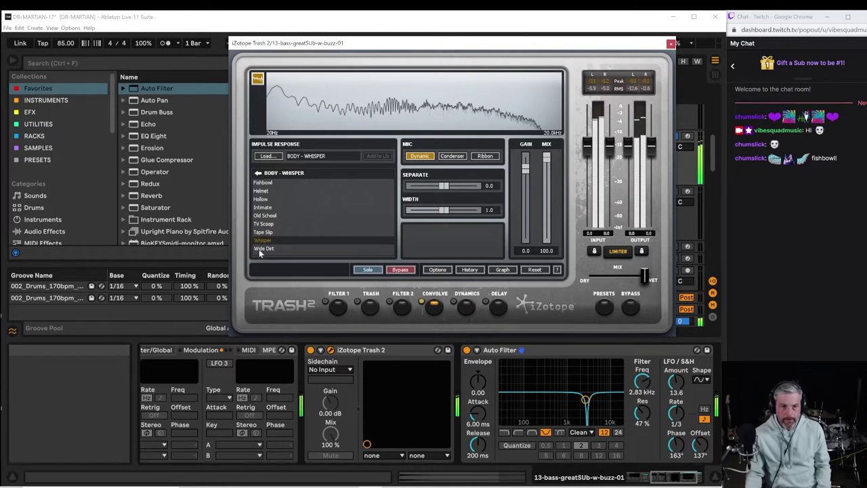
click(264, 182)
click(262, 206)
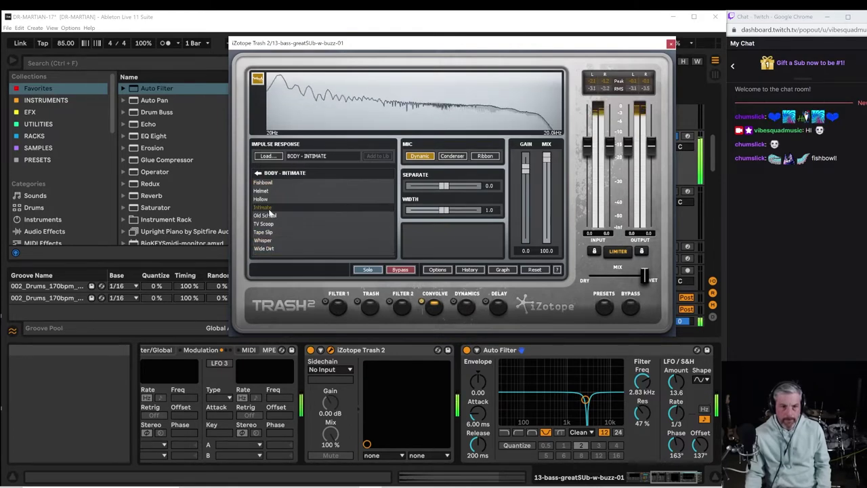
click(671, 44)
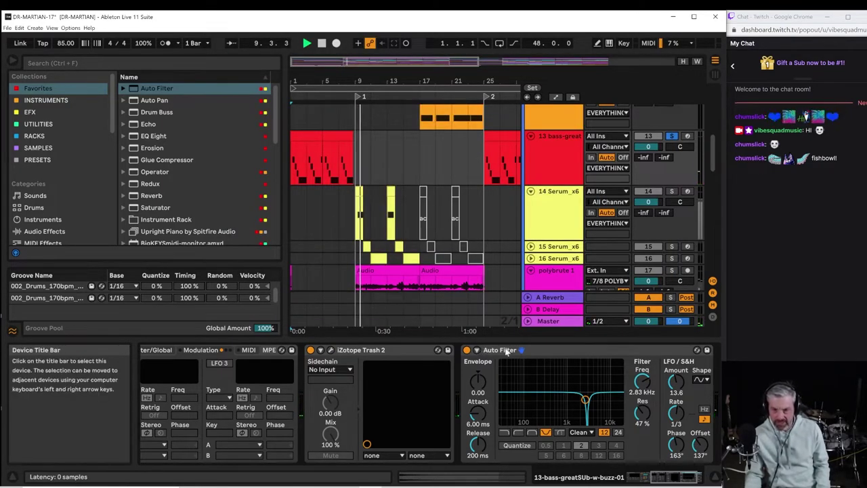
Reopen Trash 2 on the bass track and load the Allston 2x10 impulse response from the Amps category.
click(330, 349)
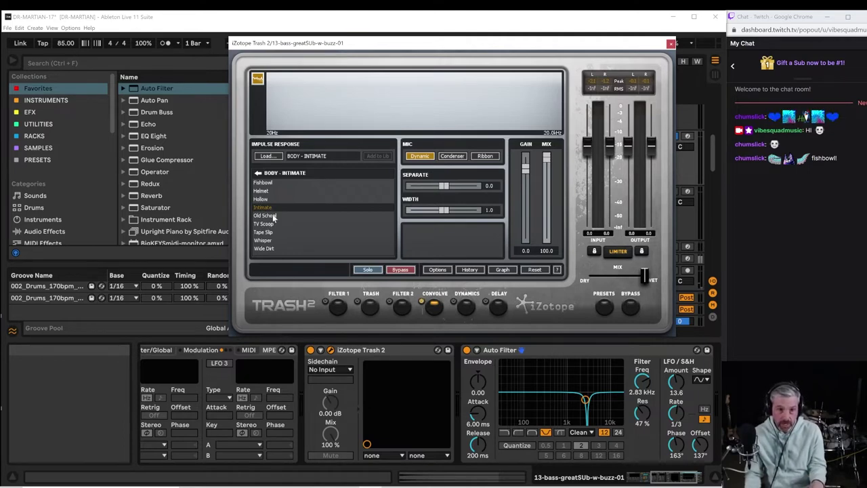
click(256, 175)
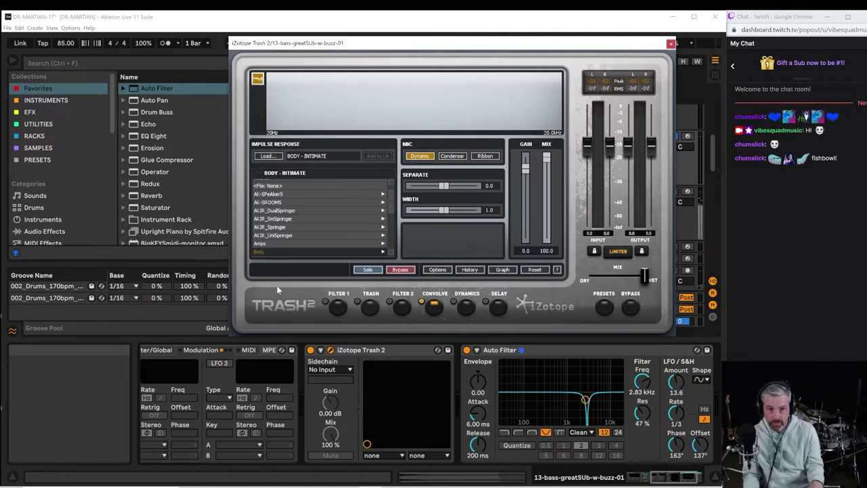
click(278, 243)
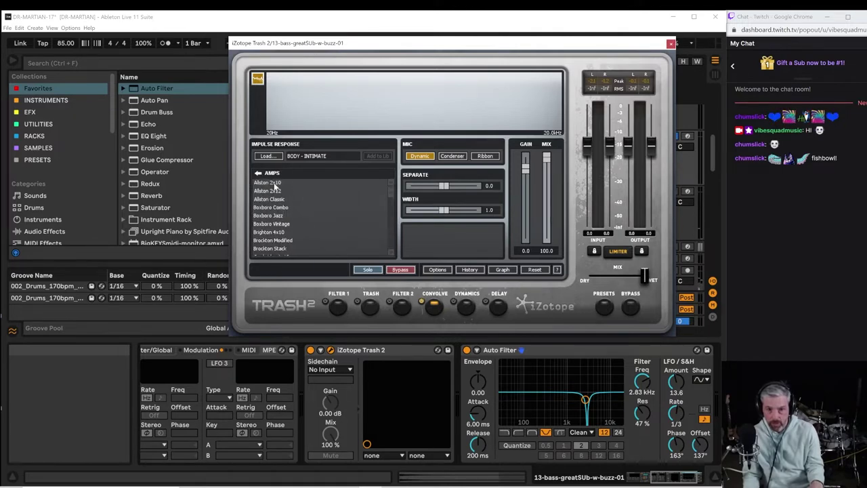
click(275, 183)
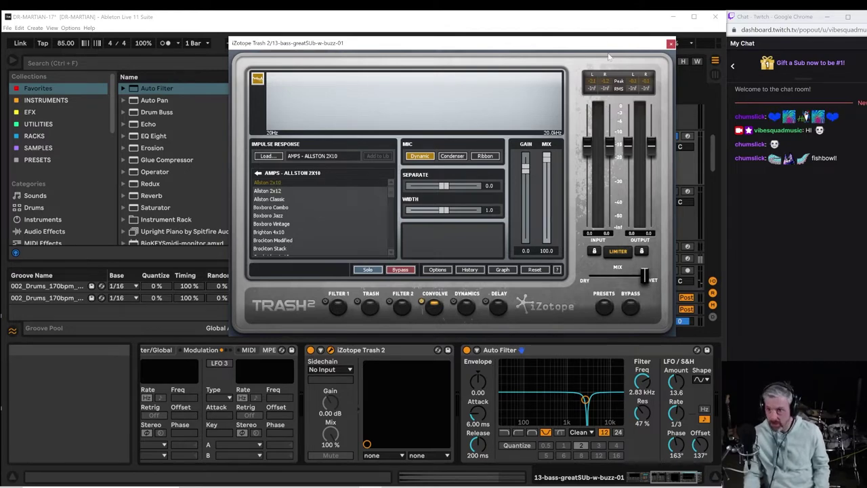
Set an eight-bar arrangement loop from bar 1 over the first bass clips, enable looping and start playback.
drag(555, 48, 551, 100)
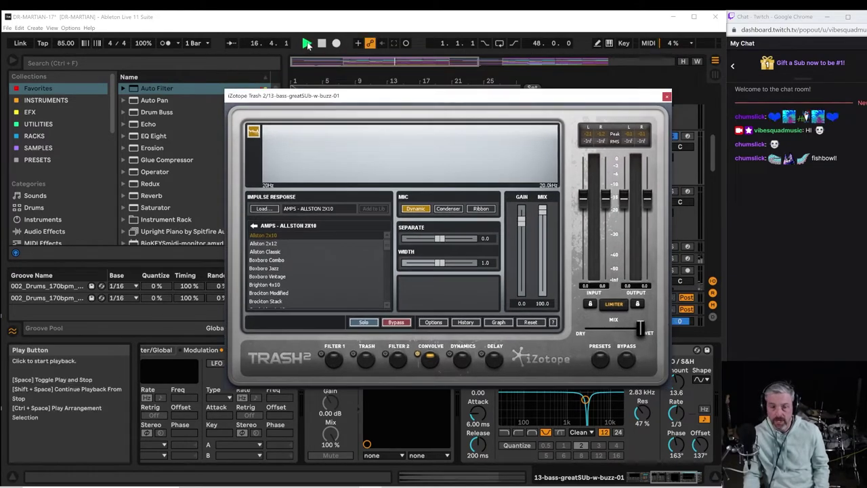
drag(323, 96, 304, 215)
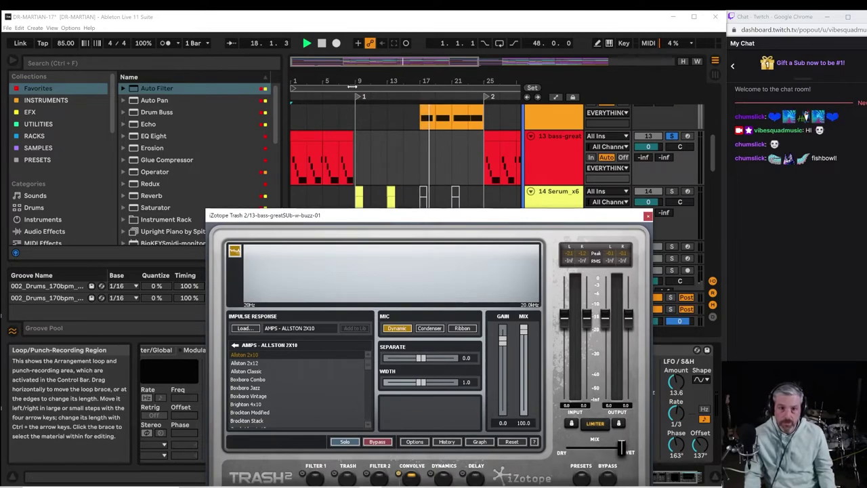
click(350, 89)
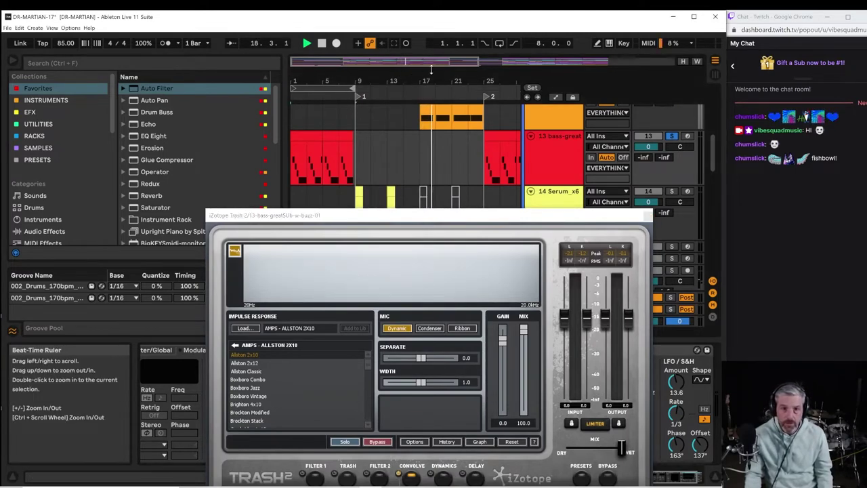
click(501, 43)
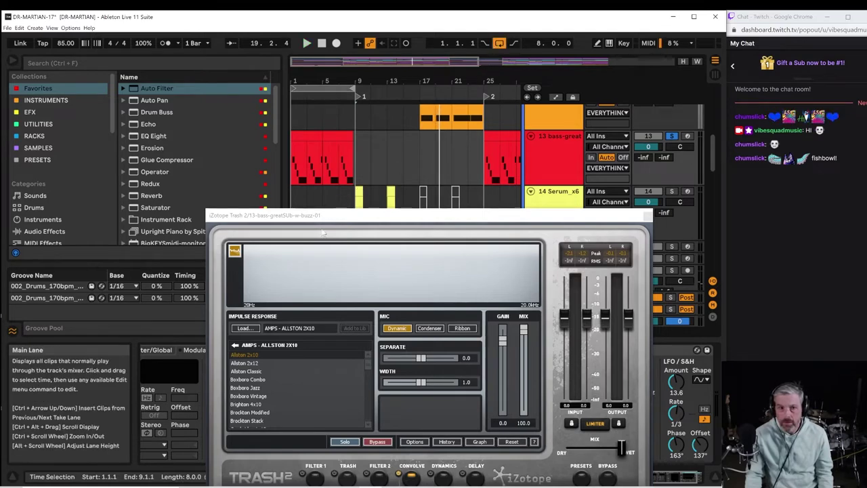
click(305, 43)
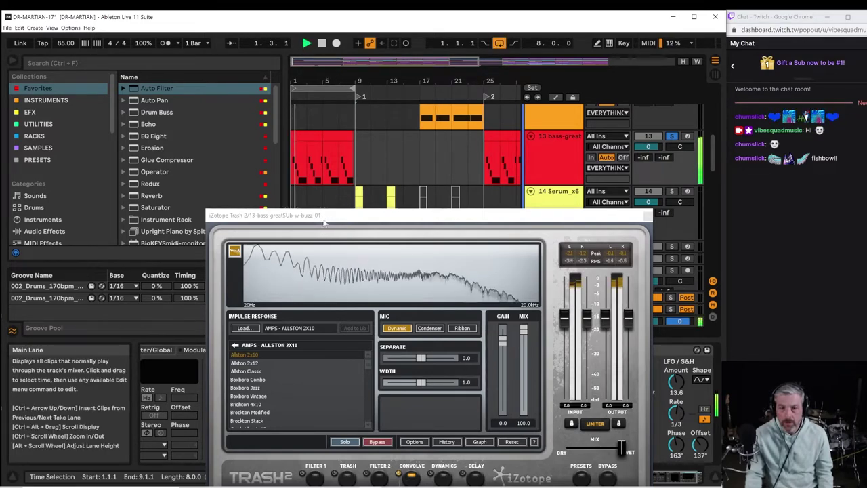
drag(324, 217, 332, 80)
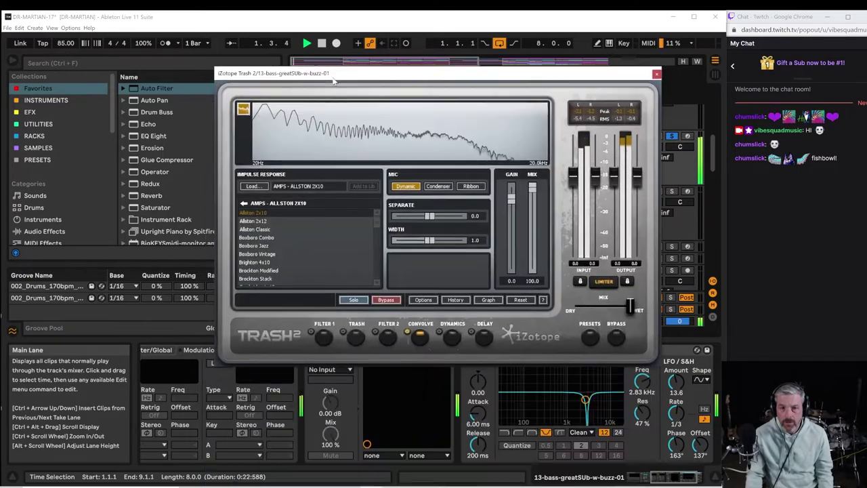
Audition the amp impulse responses in Trash 2 from Allston 2x12 through Chelsea 2x10, and stop playback.
click(265, 221)
click(364, 237)
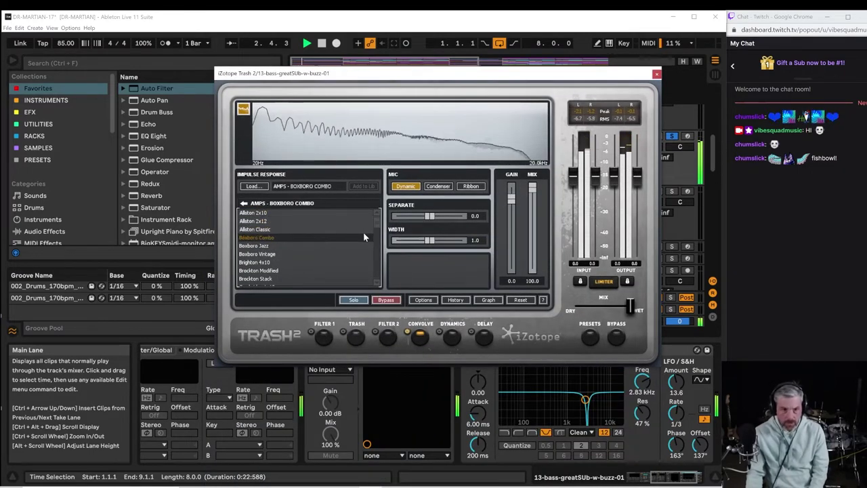
key(Down)
key(Down)
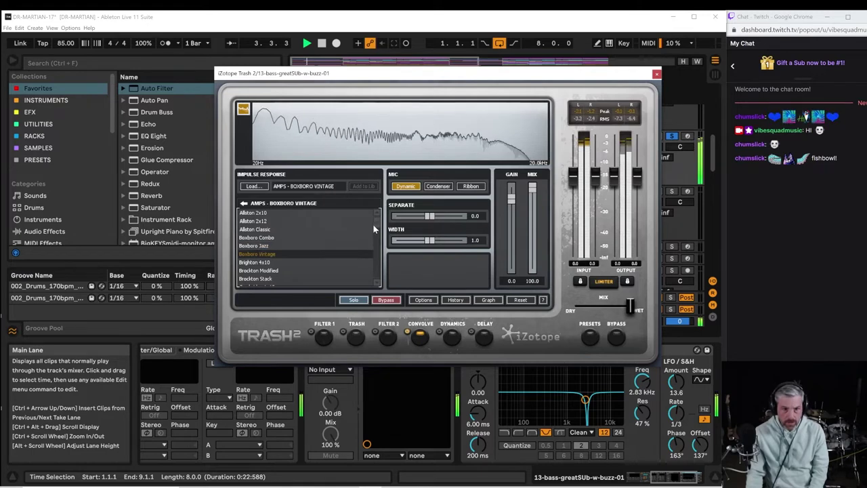
key(Down)
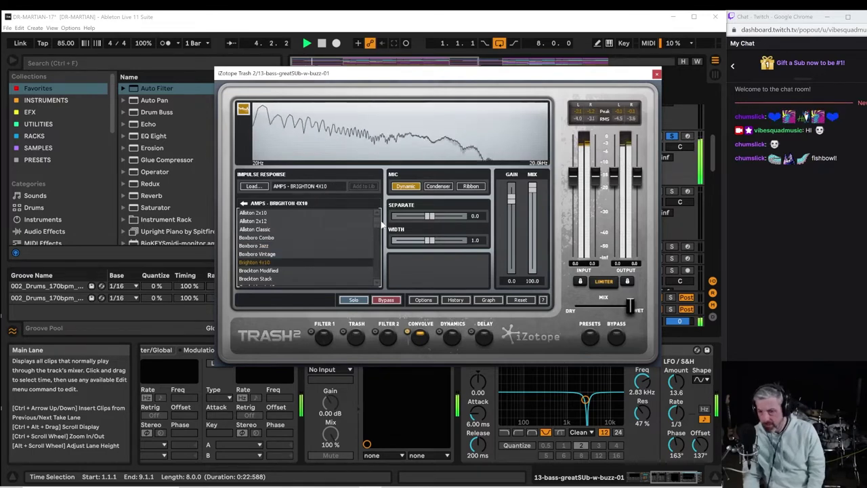
key(Down)
key(Down)
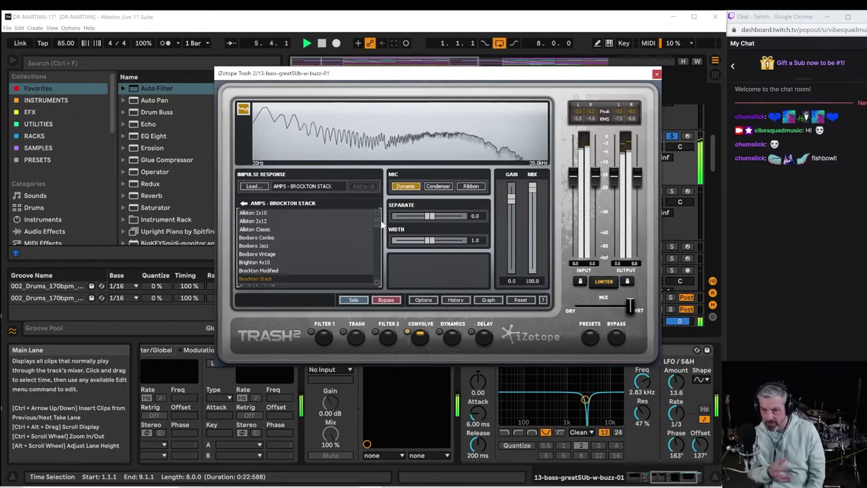
key(Down)
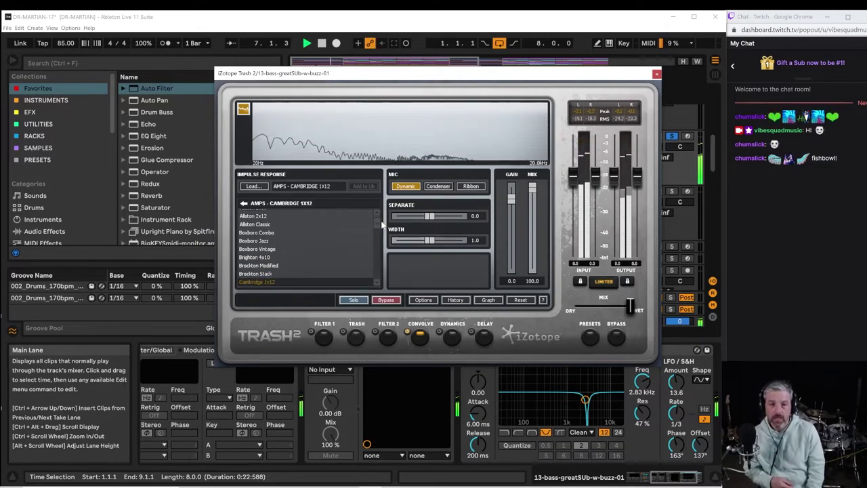
key(Down)
key(Down)
key(Down)
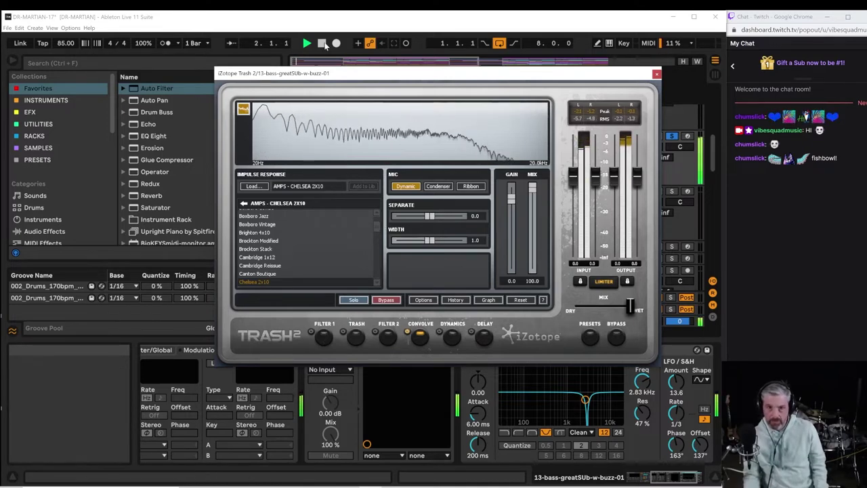
click(321, 44)
click(322, 44)
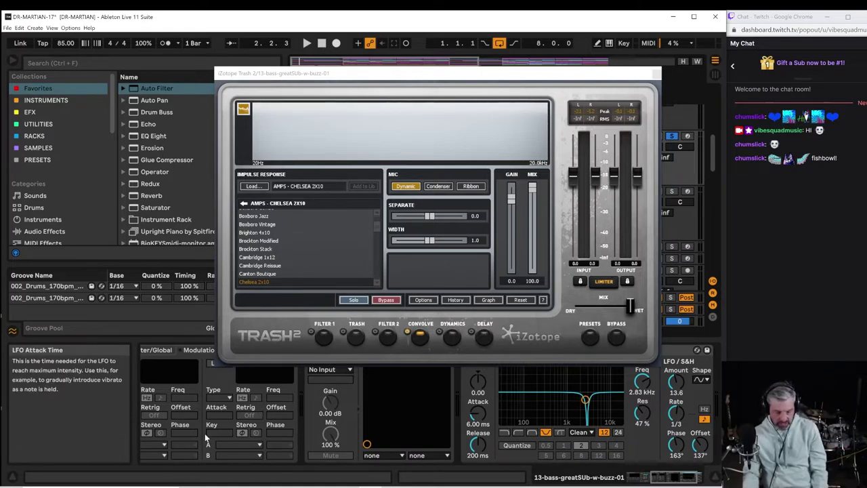
Restart the loop with the Chelsea Classic amp impulse response, and try Grafton Bass Cab and Grafton Bass Deluxe.
scroll(377, 229, down, 3)
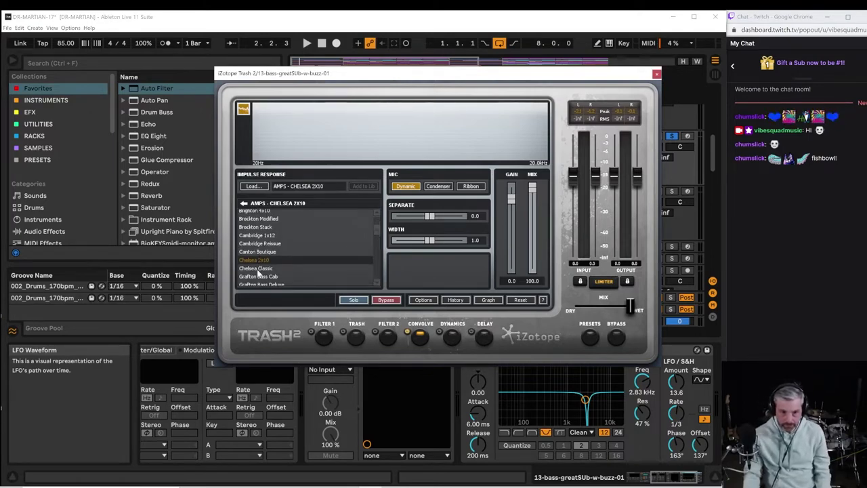
click(255, 268)
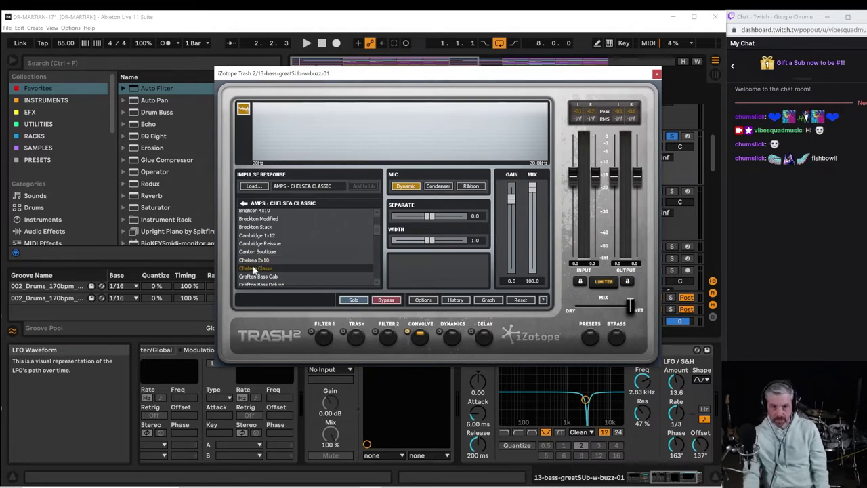
click(307, 43)
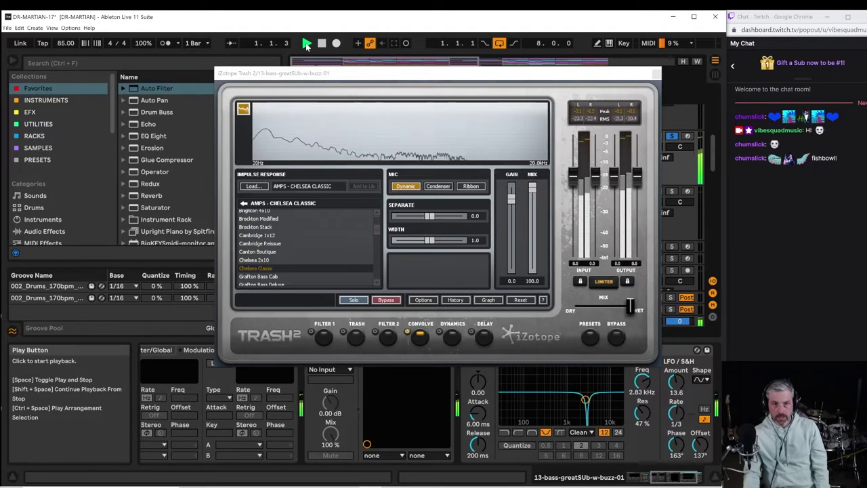
click(259, 276)
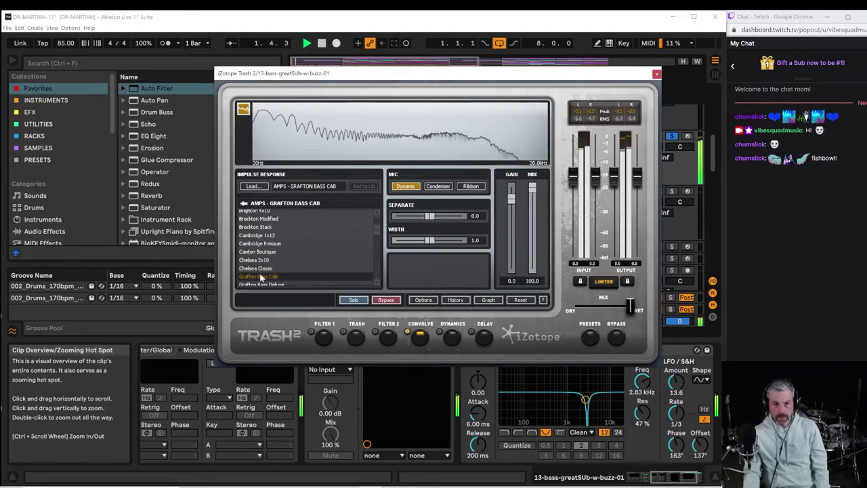
scroll(271, 274, down, 1)
click(272, 255)
scroll(271, 256, down, 1)
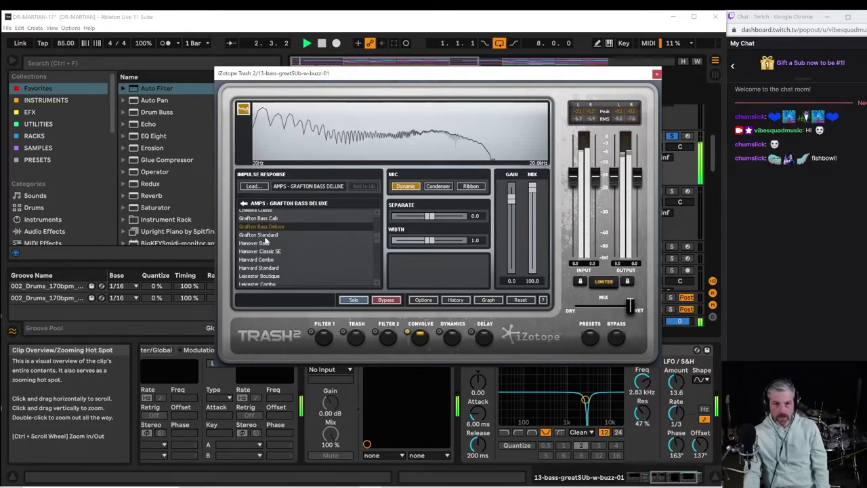
Switch to the MechAnimal impulse response category, try Badger, Cat and Dog, and load Monkey.
click(244, 204)
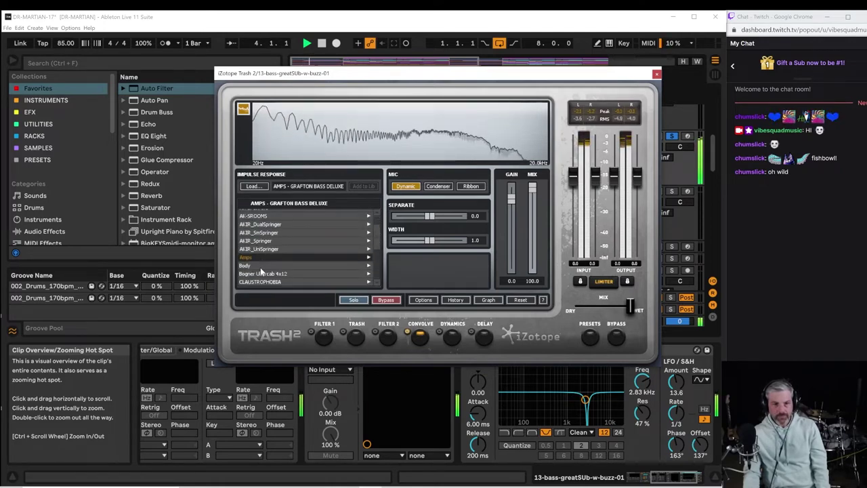
scroll(259, 265, down, 1)
scroll(262, 268, down, 3)
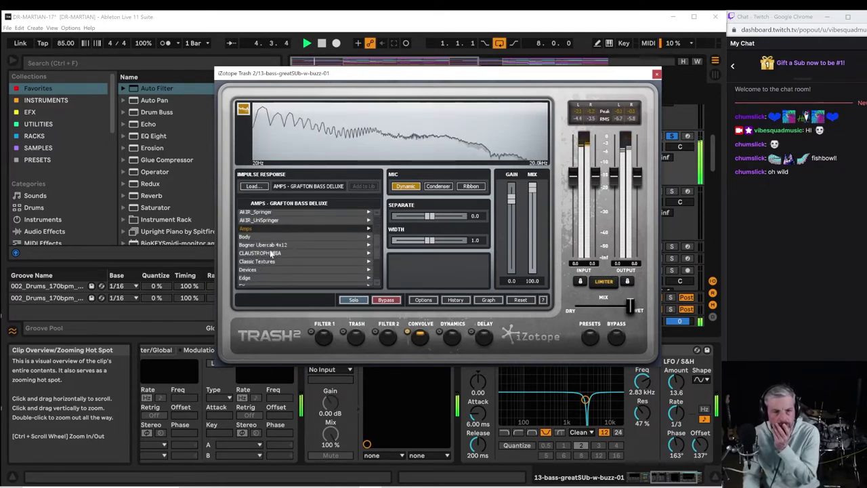
scroll(264, 266, down, 2)
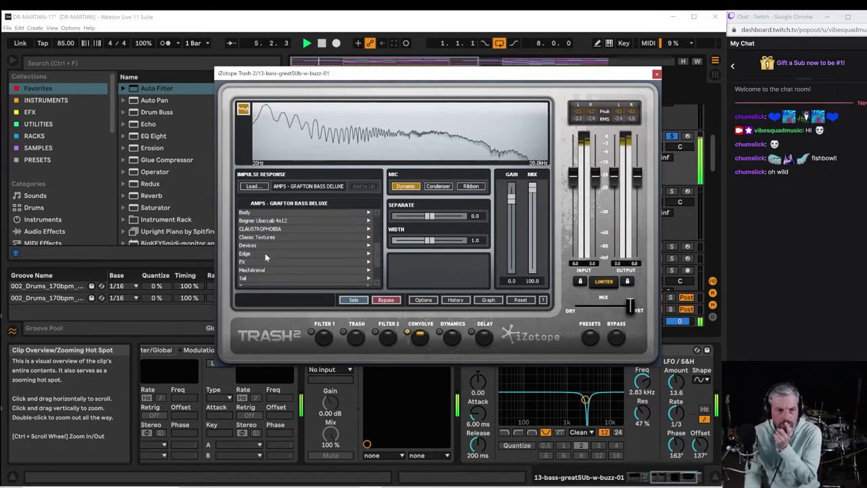
click(264, 258)
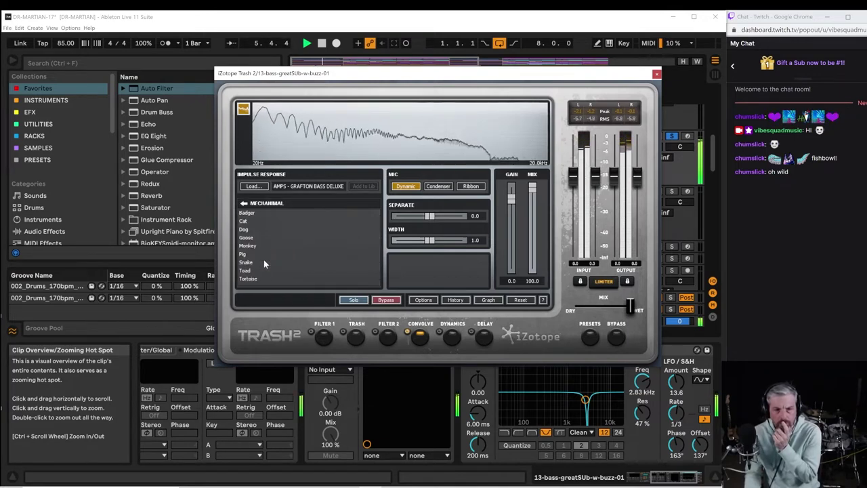
click(267, 214)
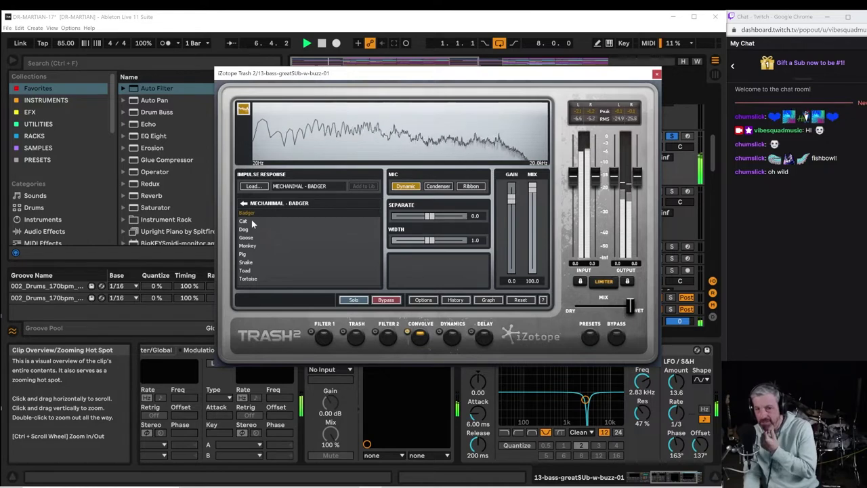
click(252, 222)
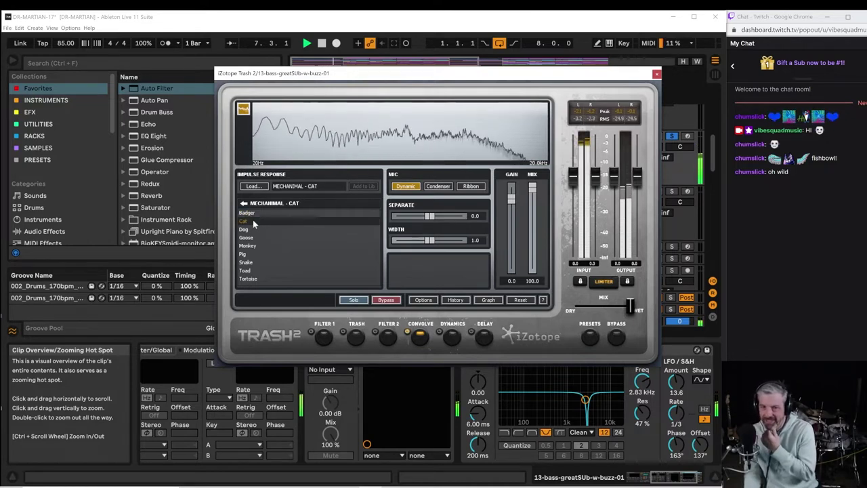
click(256, 230)
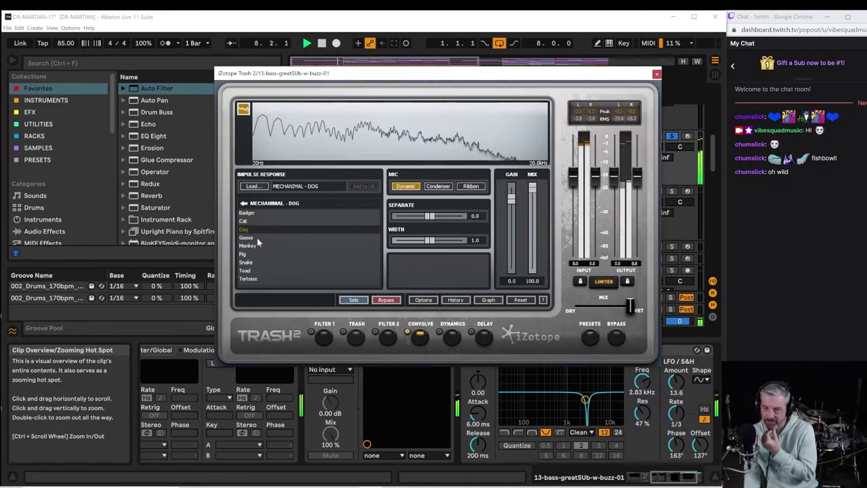
click(257, 247)
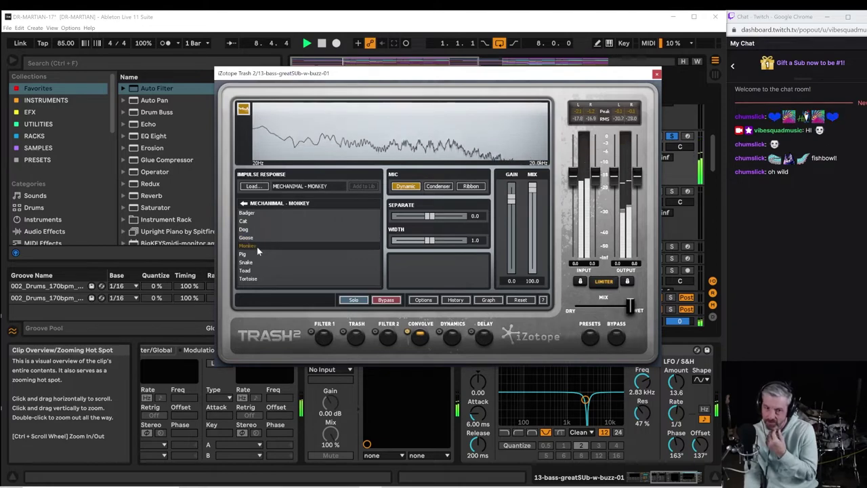
Try the Pig, Toad and Tortoise impulse responses in the MechAnimal category on the looping bass.
click(256, 255)
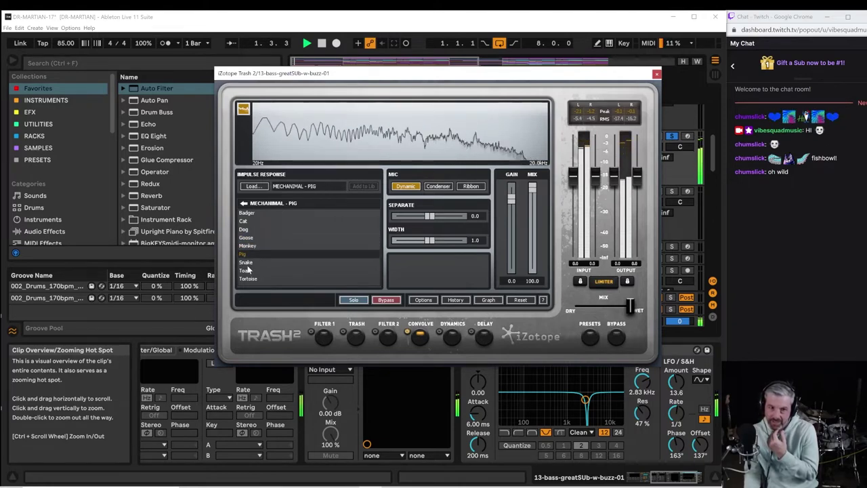
click(249, 269)
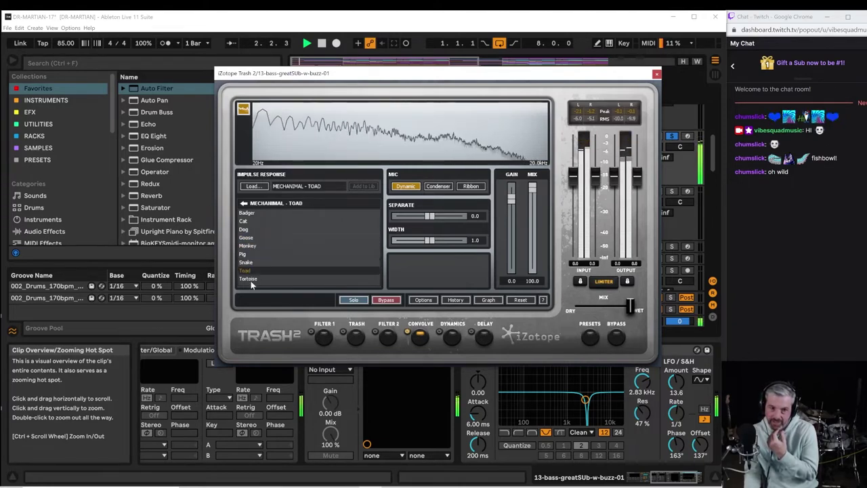
click(249, 279)
Switch to the Vintage Mics category and audition impulse responses from Altec_670A and Amperite_RA through Beyer_M260 to FilmIndustries_M8.
click(243, 206)
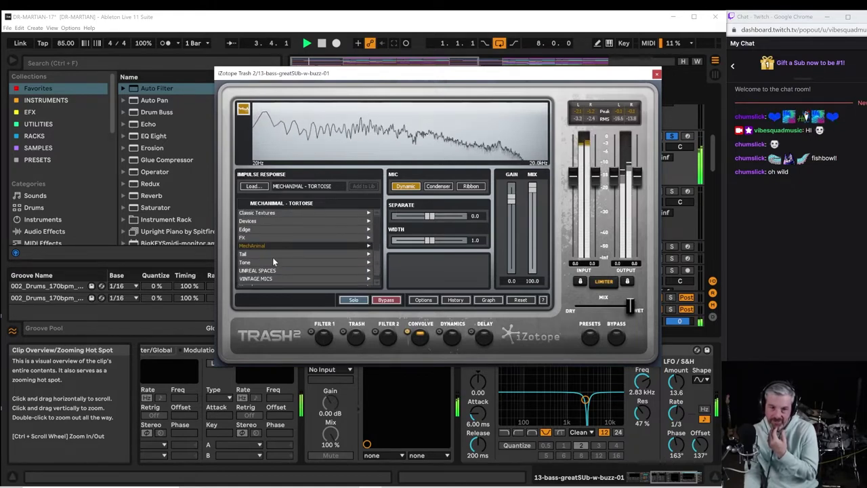
scroll(274, 261, down, 1)
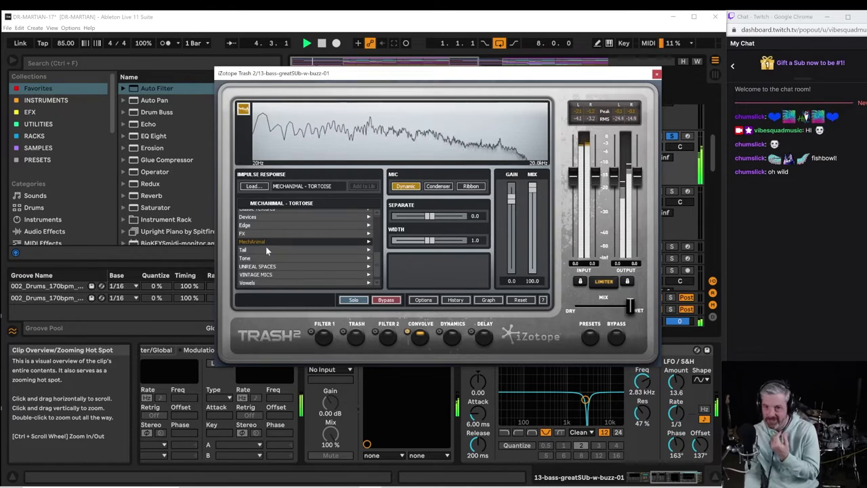
scroll(266, 252, down, 1)
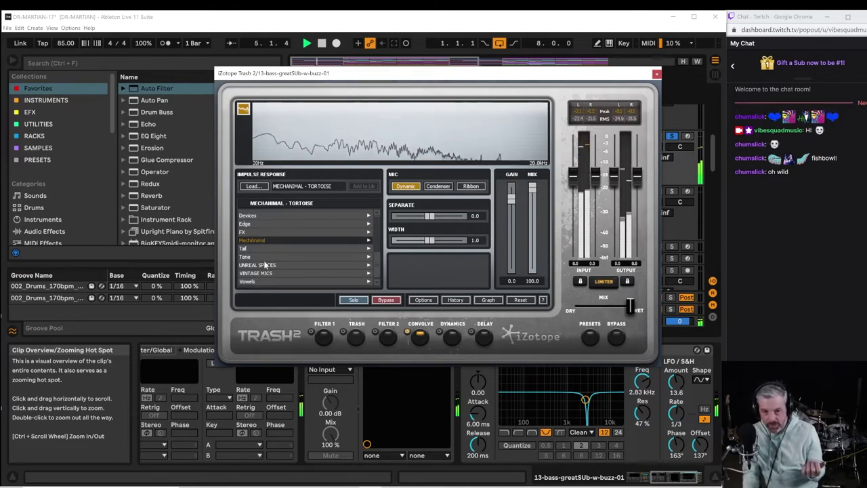
click(260, 273)
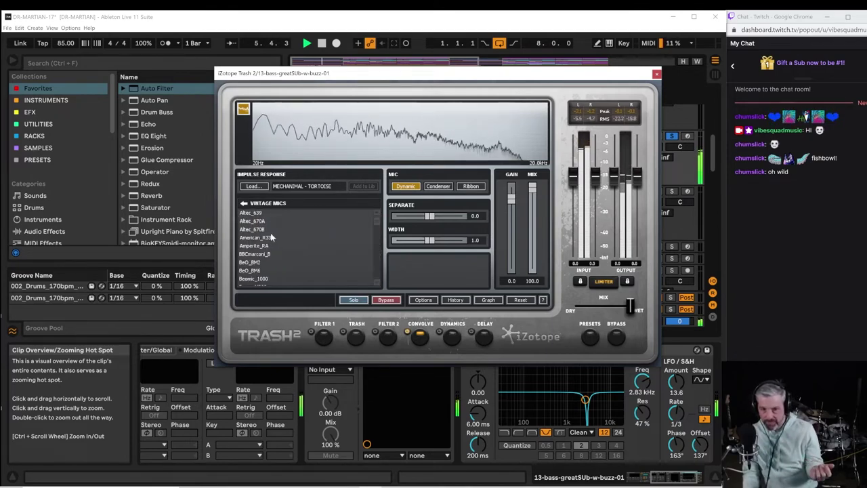
click(257, 222)
click(257, 246)
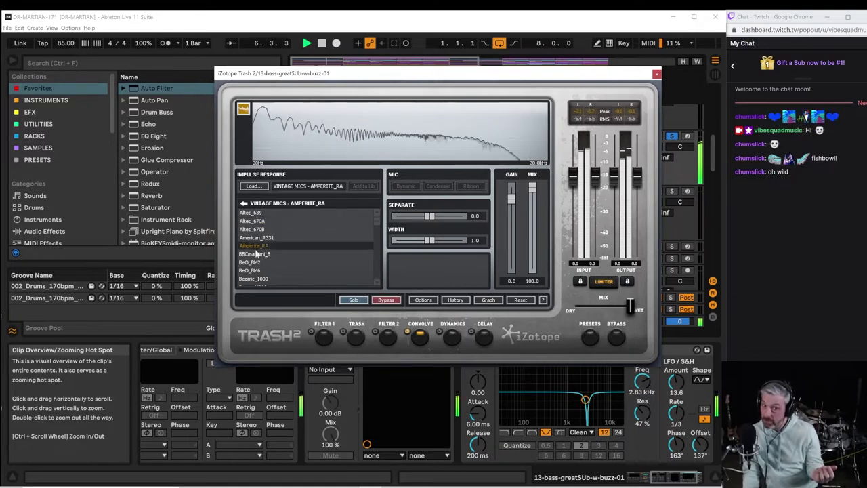
click(256, 262)
scroll(257, 263, down, 2)
click(258, 264)
scroll(257, 265, down, 1)
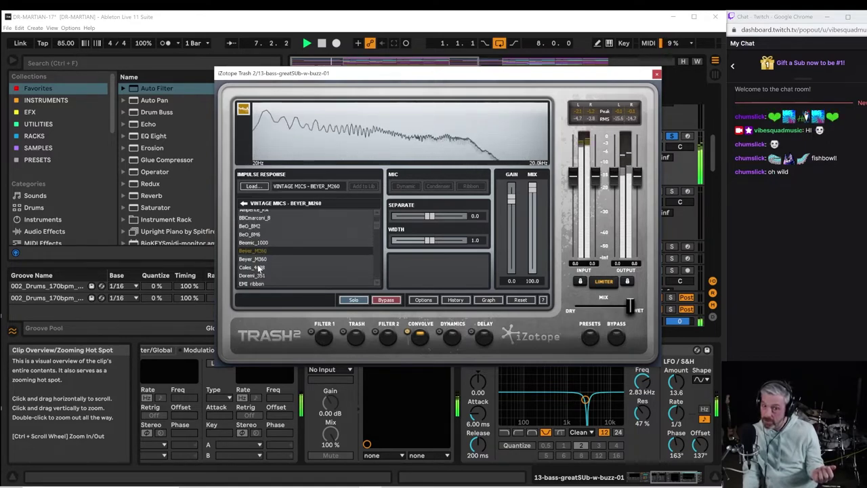
scroll(258, 265, down, 3)
click(258, 265)
click(258, 272)
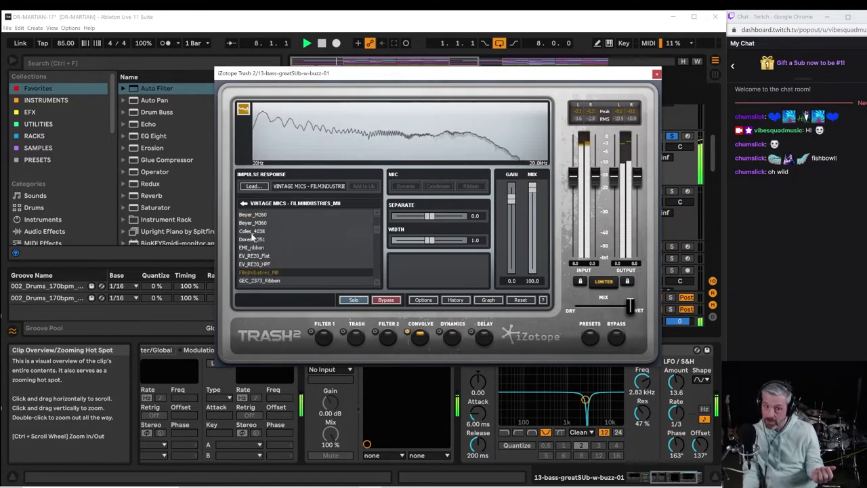
Switch to the Body impulse response category and load Fishbowl.
click(243, 203)
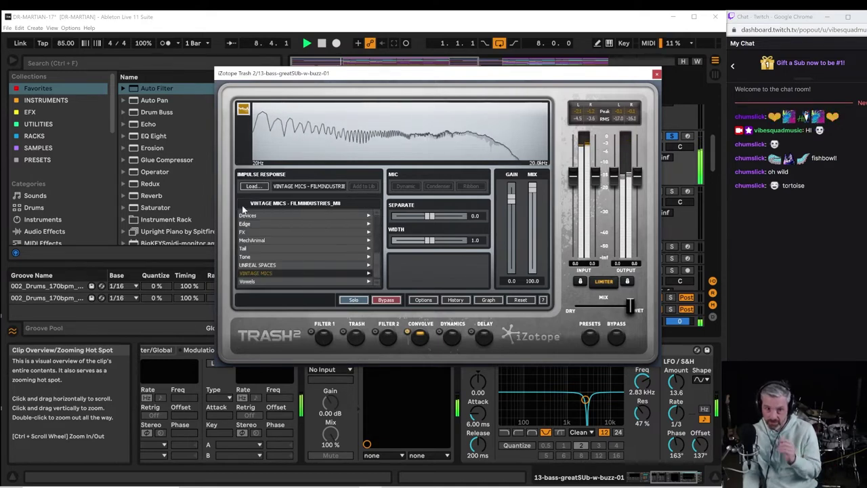
scroll(290, 251, up, 2)
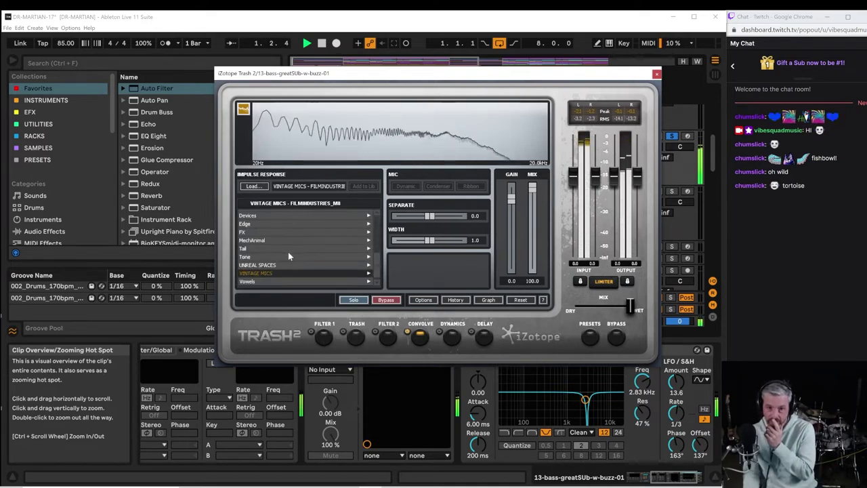
scroll(291, 249, up, 2)
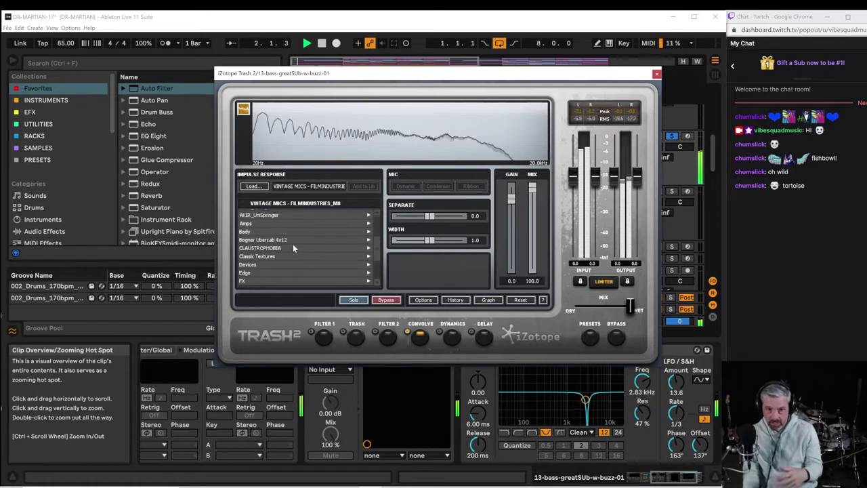
scroll(267, 218, up, 1)
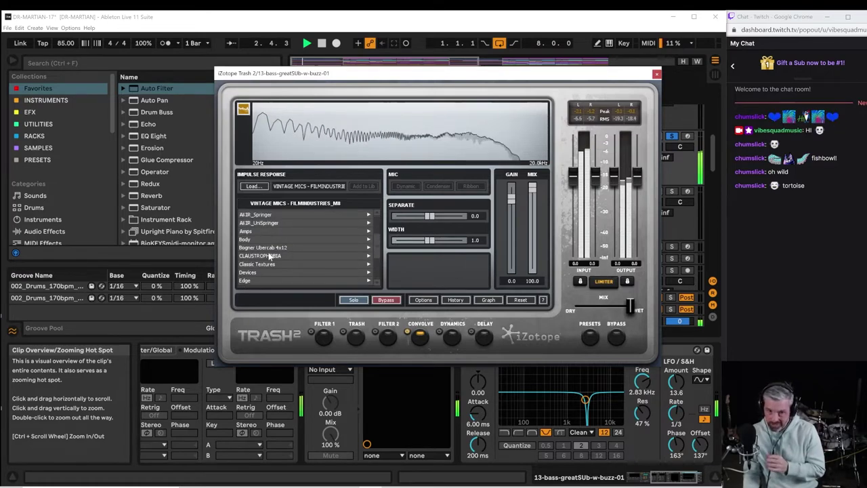
scroll(287, 214, up, 1)
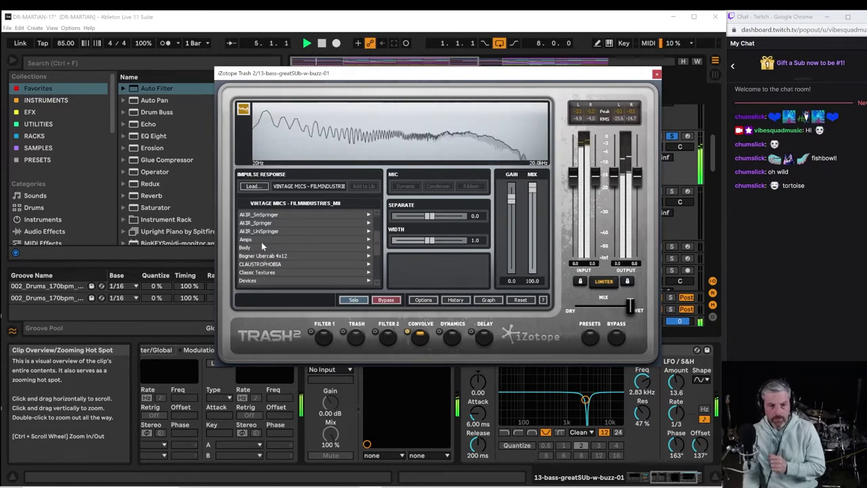
click(261, 248)
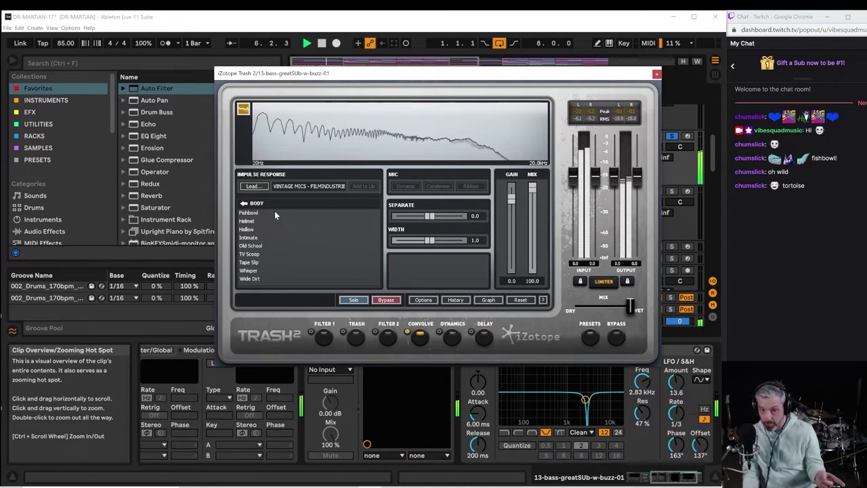
click(275, 214)
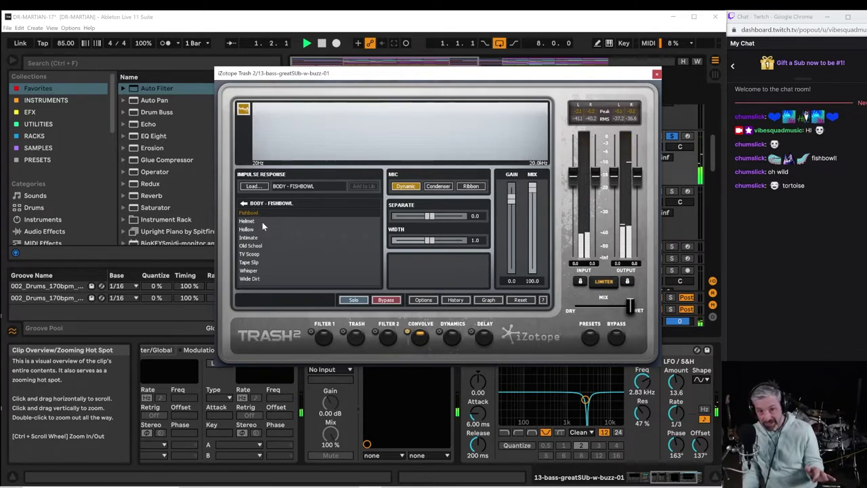
Audition the Body impulse responses Helmet, Intimate, Old School, TV Scoop, Tape Slip, Whisper and Wide Dirt, and settle on Old School.
click(261, 223)
click(259, 238)
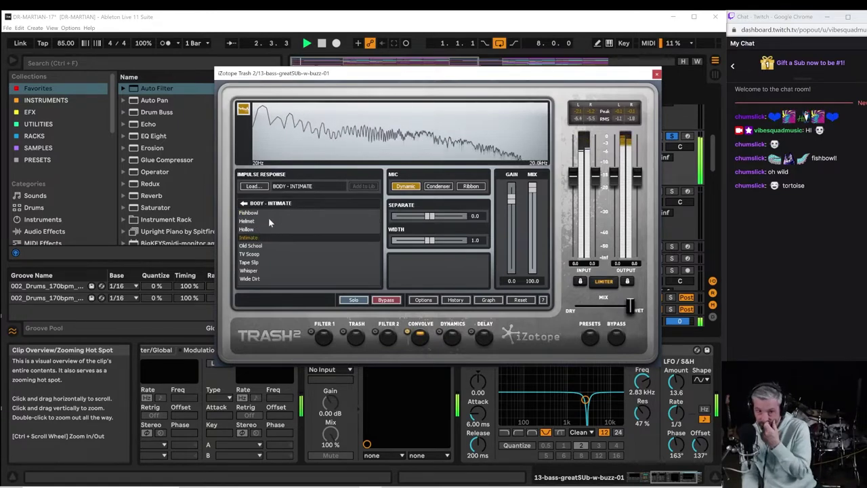
click(271, 245)
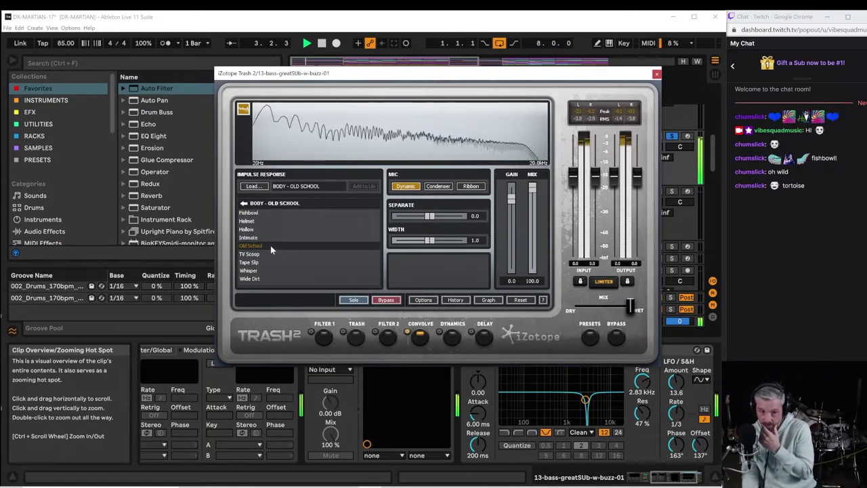
click(273, 254)
click(273, 262)
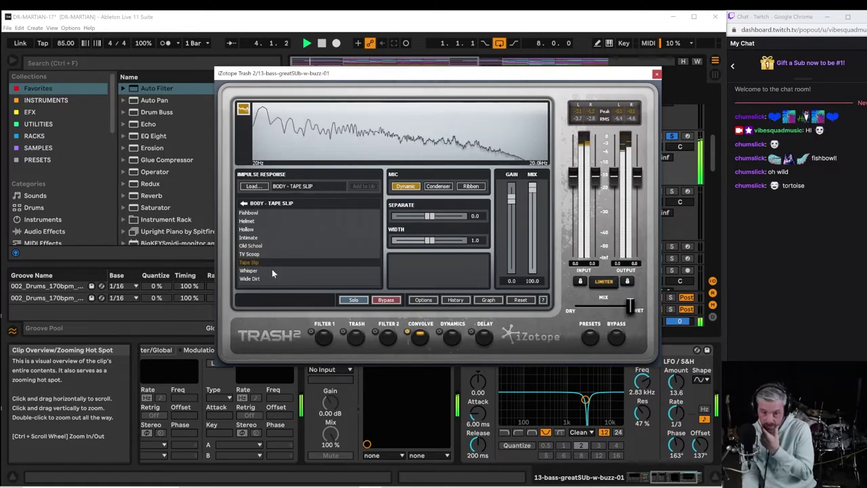
click(273, 271)
click(272, 279)
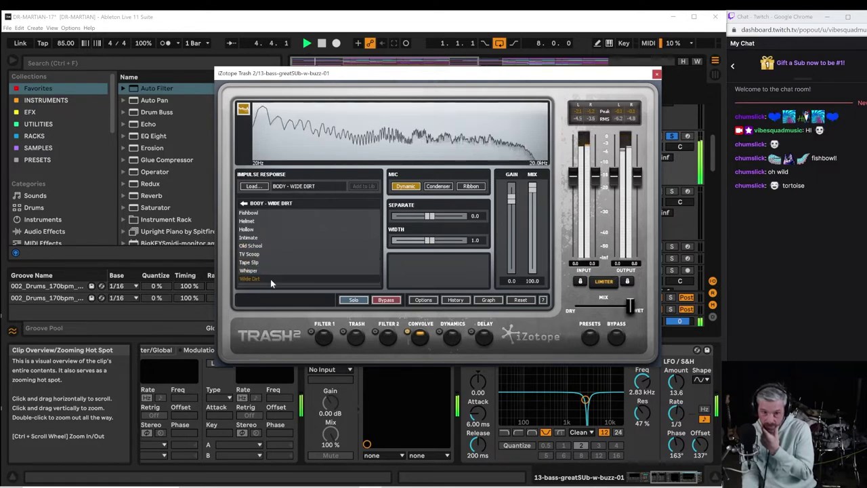
click(261, 246)
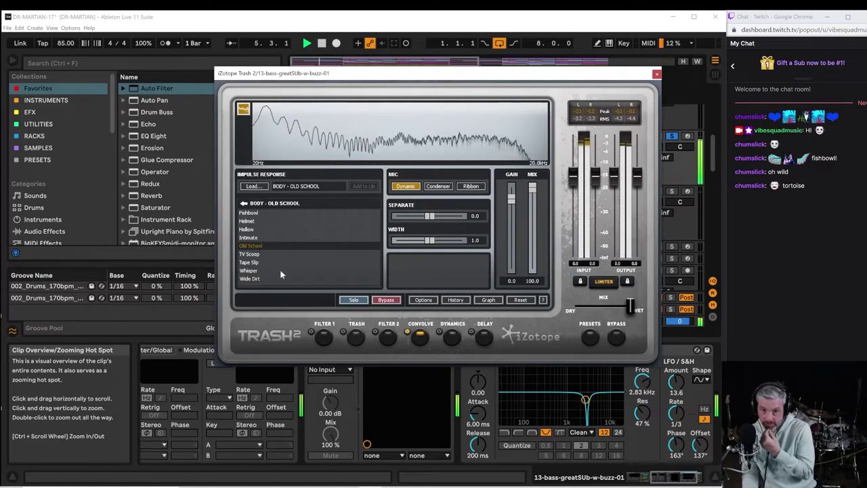
Lower the Trash 2 global dry/wet mix to about 23 and stop playback.
drag(629, 309, 599, 313)
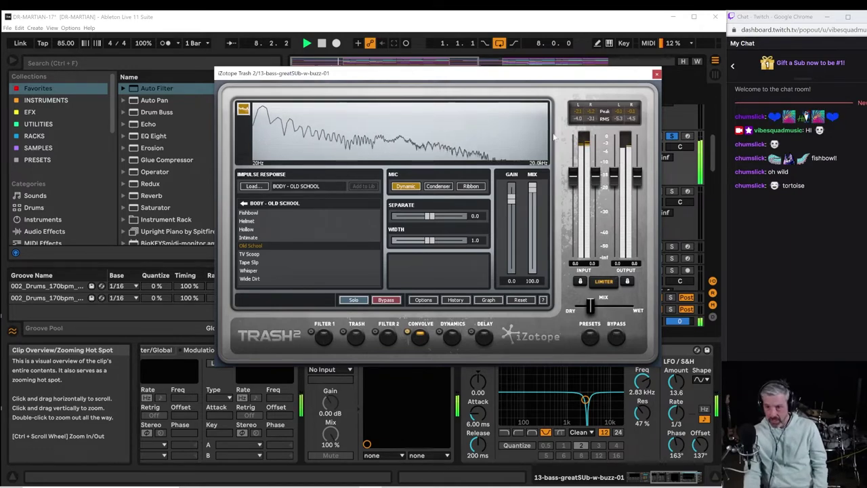
drag(534, 77, 525, 74)
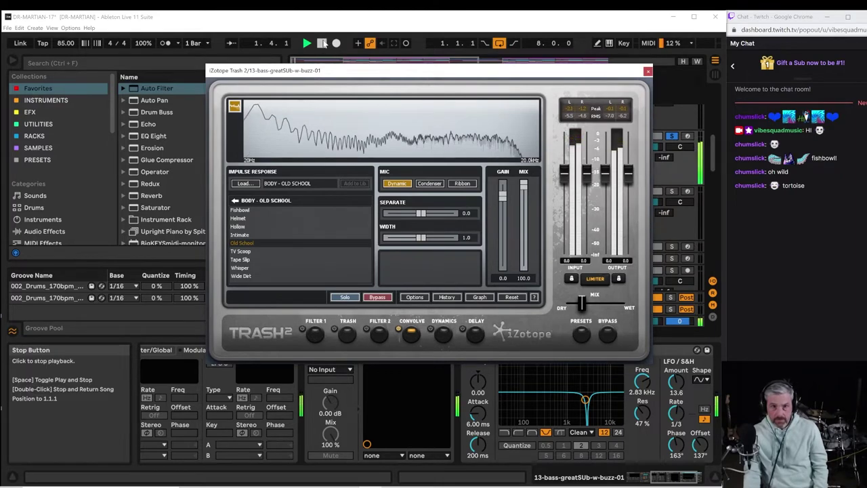
click(321, 43)
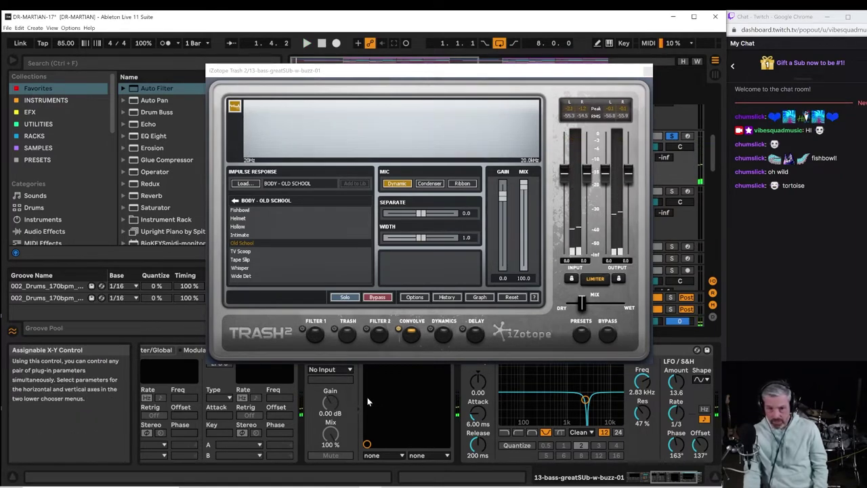
Unfold the Trash 2 device parameters and add the plug-in's Global Mix control to the panel using Configure mode.
drag(452, 72, 493, 44)
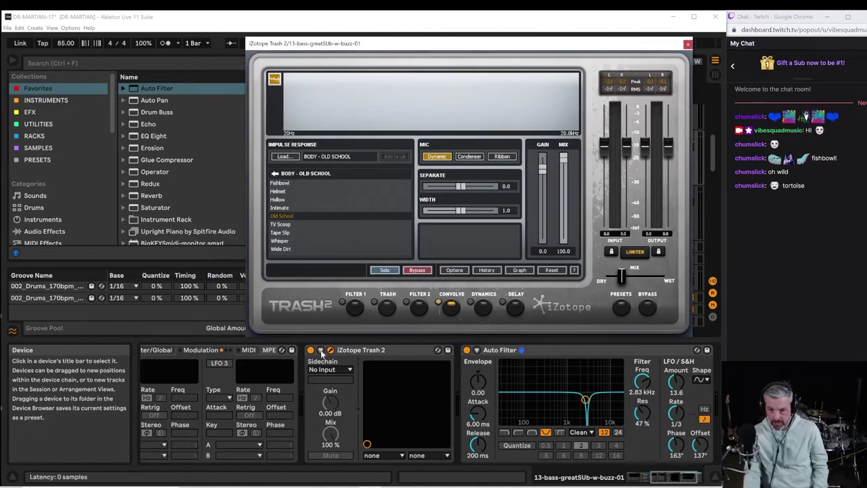
click(331, 350)
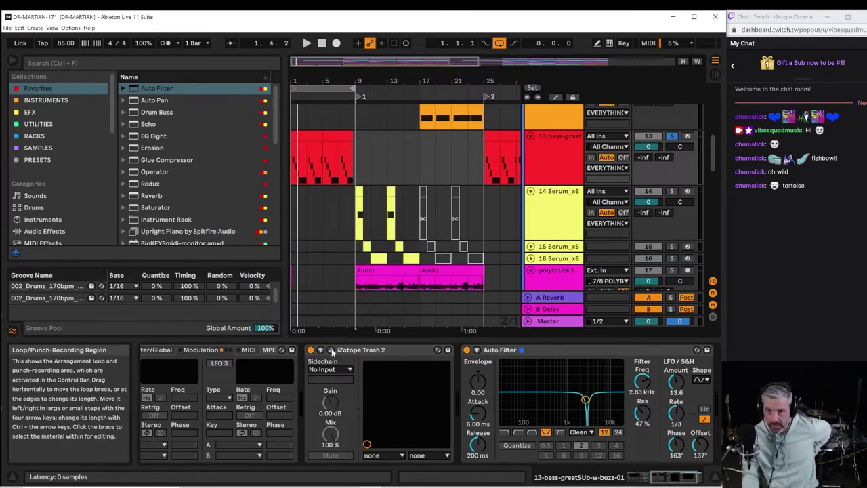
click(331, 350)
click(322, 350)
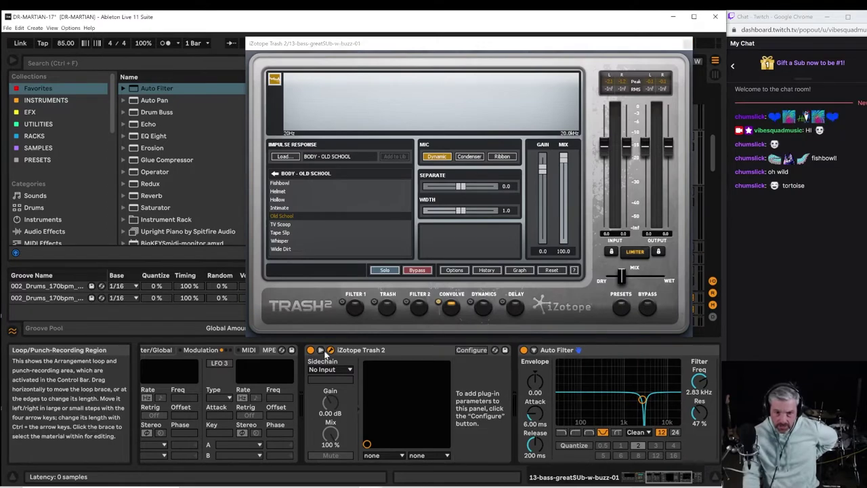
click(463, 350)
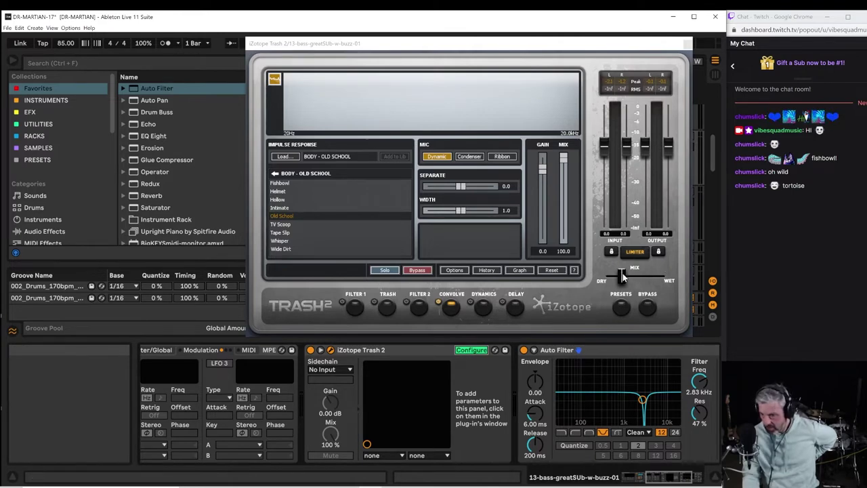
click(622, 273)
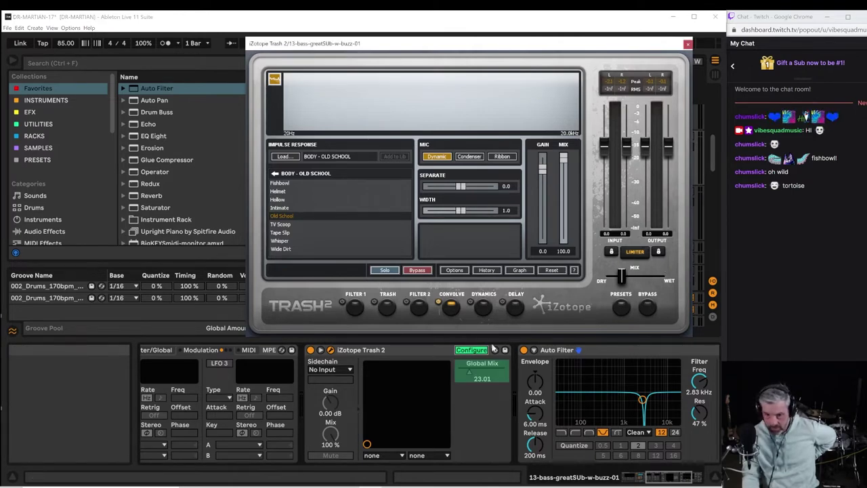
click(472, 351)
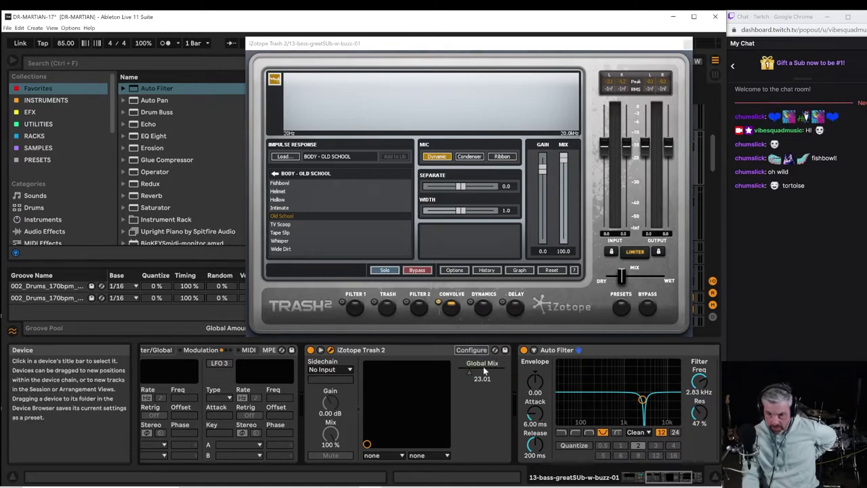
Raise Global Mix to about 78 on the Trash 2 device and close the plug-in window.
drag(474, 377, 474, 325)
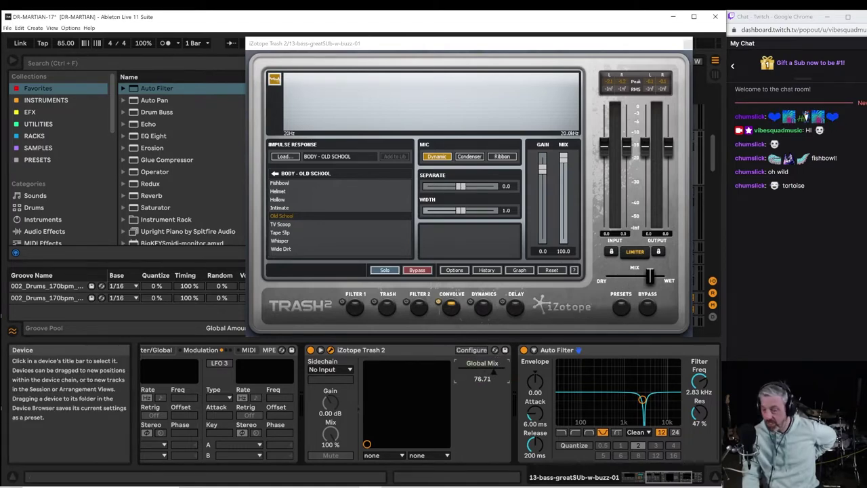
drag(602, 47, 576, 48)
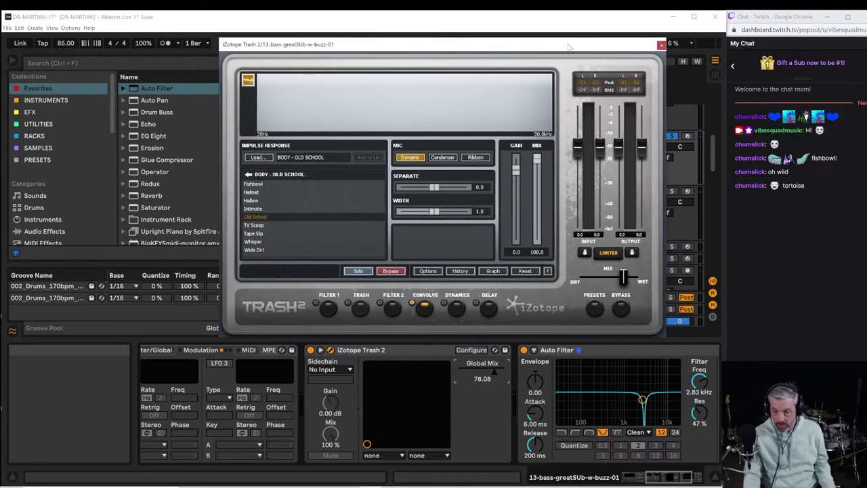
click(661, 44)
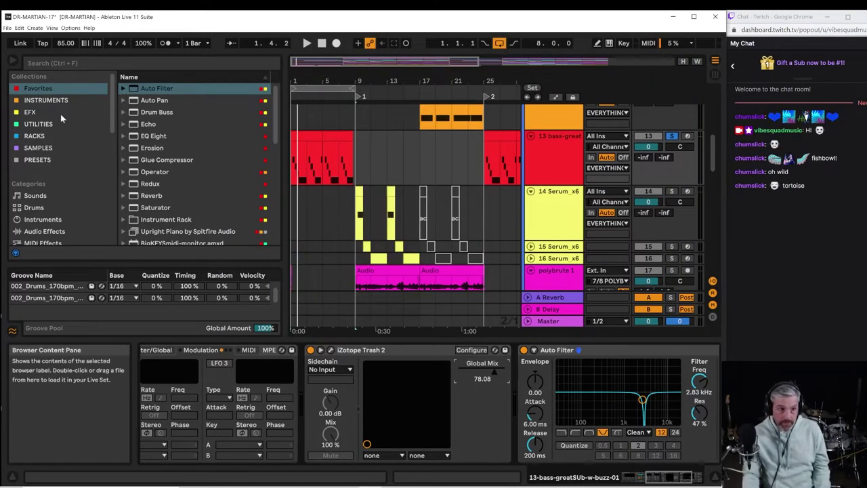
Save the set as a new version named DR-MARTIAN-18 and briefly audition the bass track.
click(7, 27)
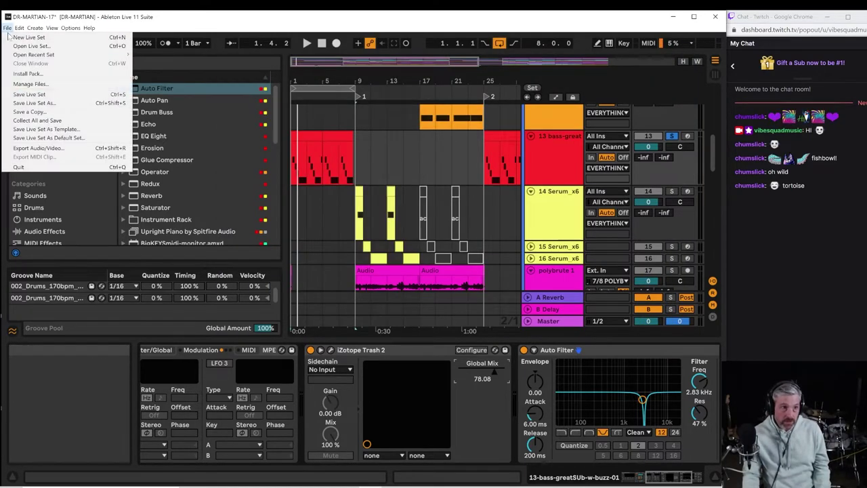
click(30, 103)
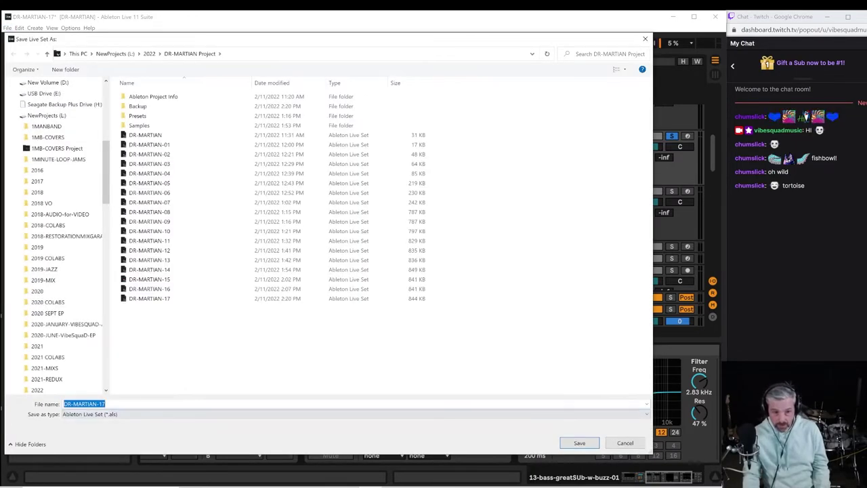
key(End)
key(shift+Left)
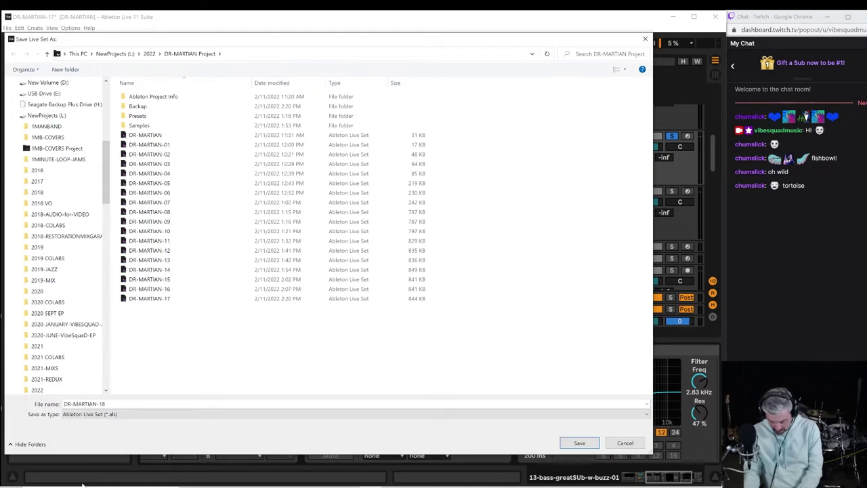
key(Return)
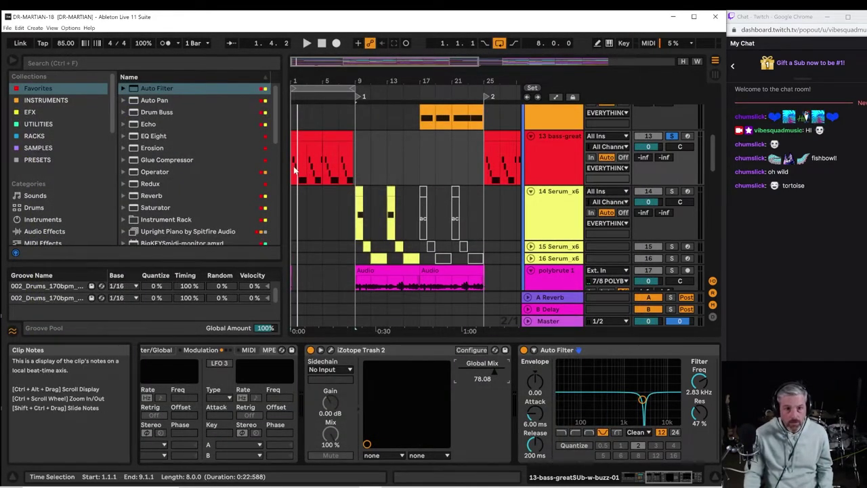
key(space)
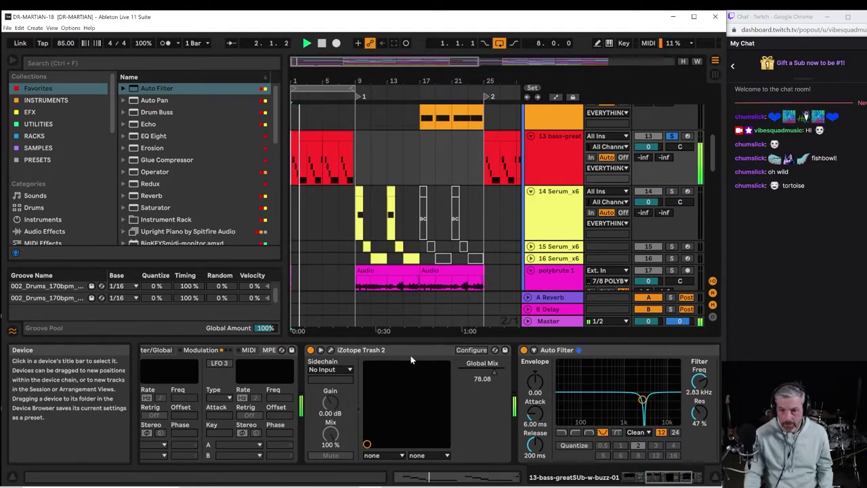
key(space)
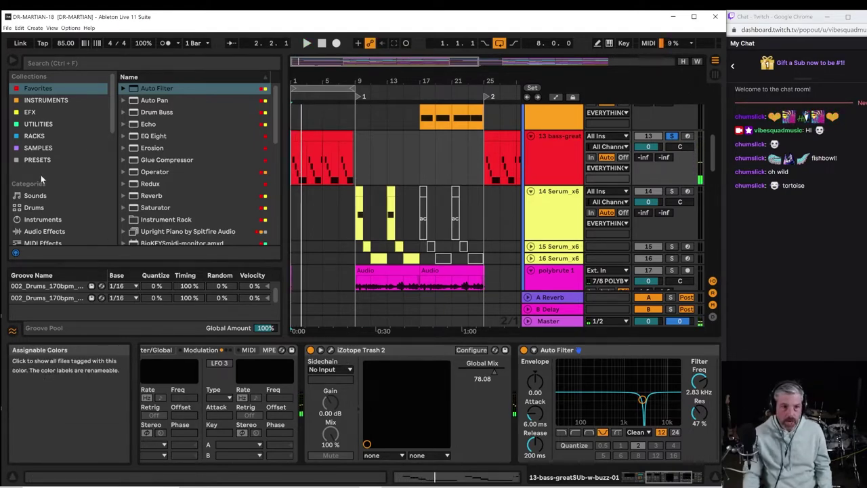
Search the Max for Live devices for LFO and expand the Max Audio Effect results.
scroll(68, 212, down, 2)
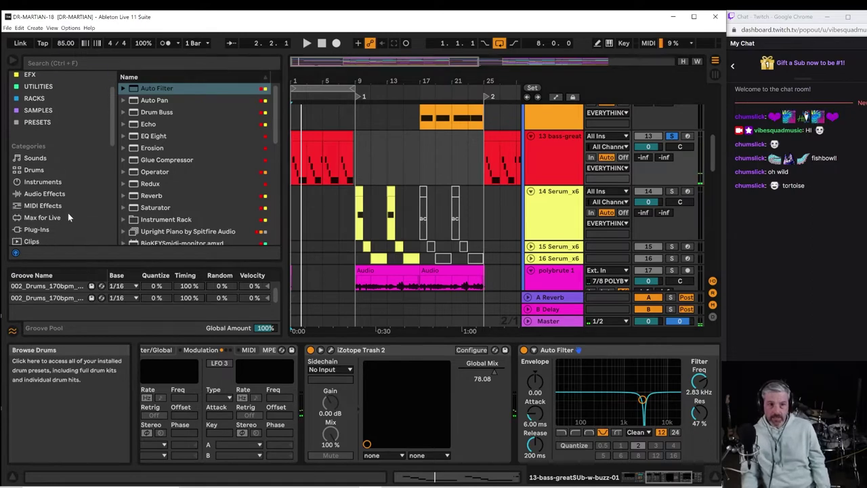
click(31, 218)
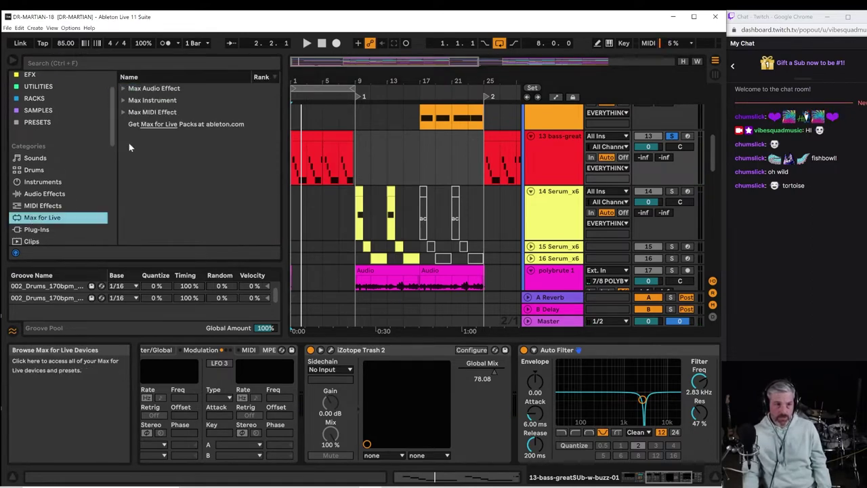
click(122, 63)
text(LFO)
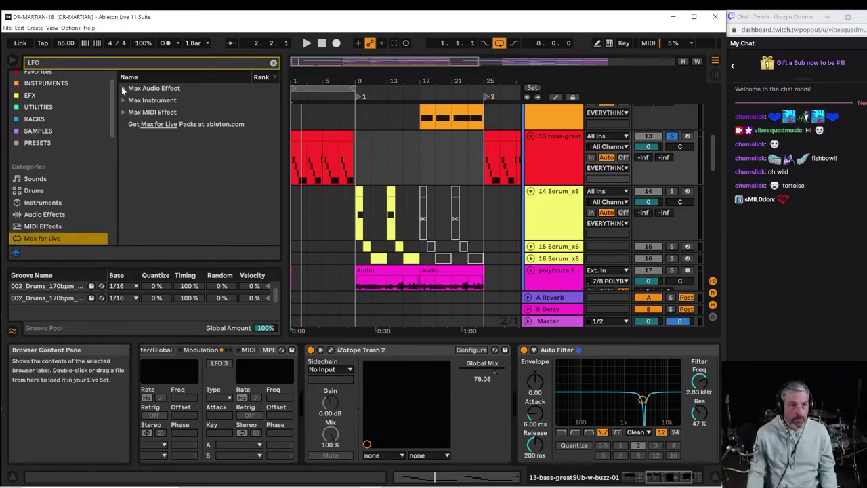
click(123, 89)
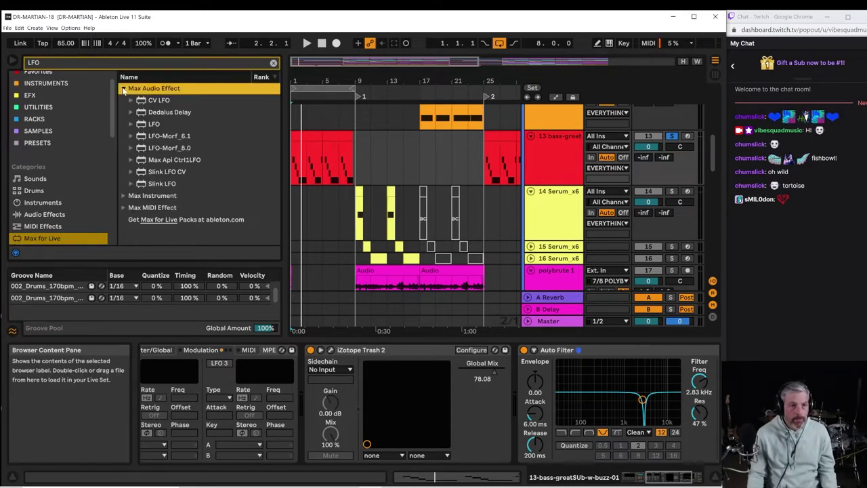
click(141, 126)
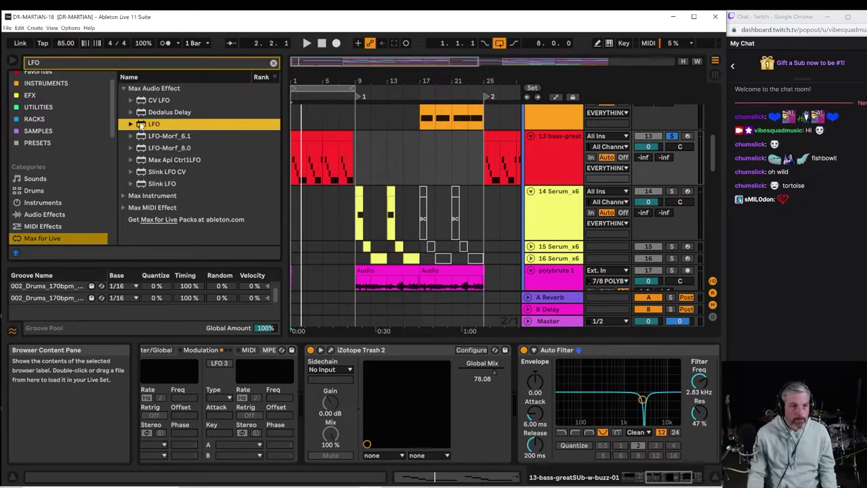
drag(141, 126, 499, 374)
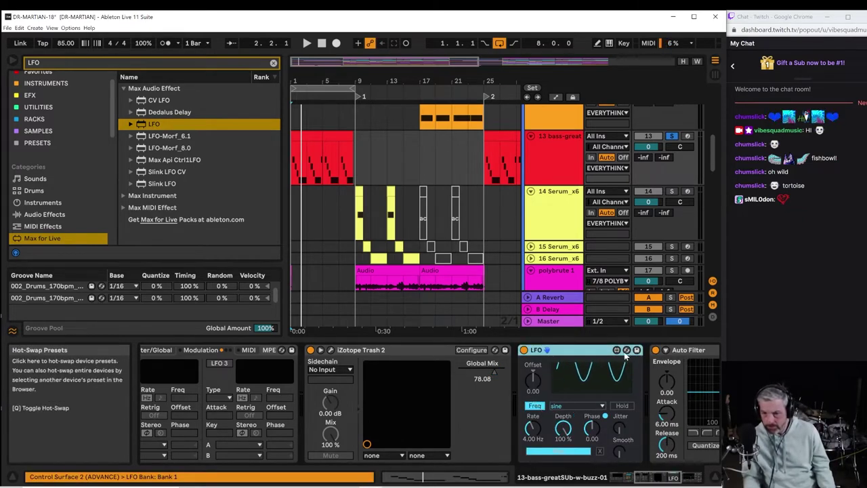
mouse_move(539, 379)
mouse_down()
mouse_move(539, 427)
mouse_move(532, 375)
mouse_up()
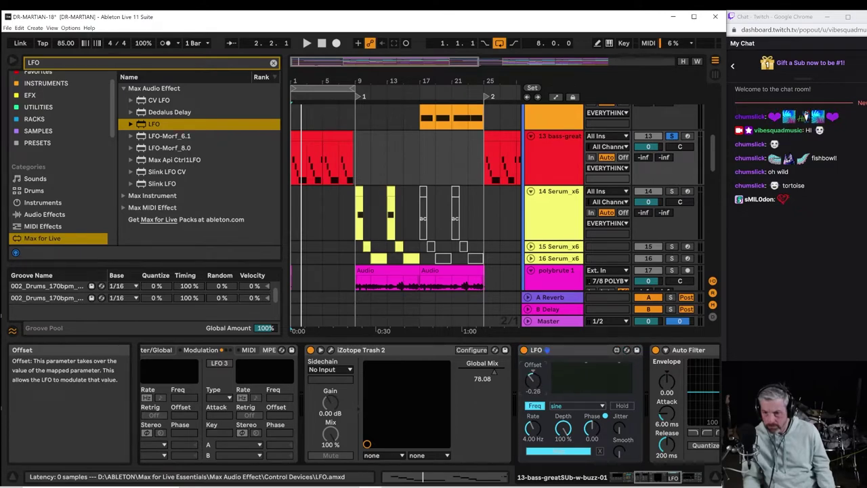
click(576, 404)
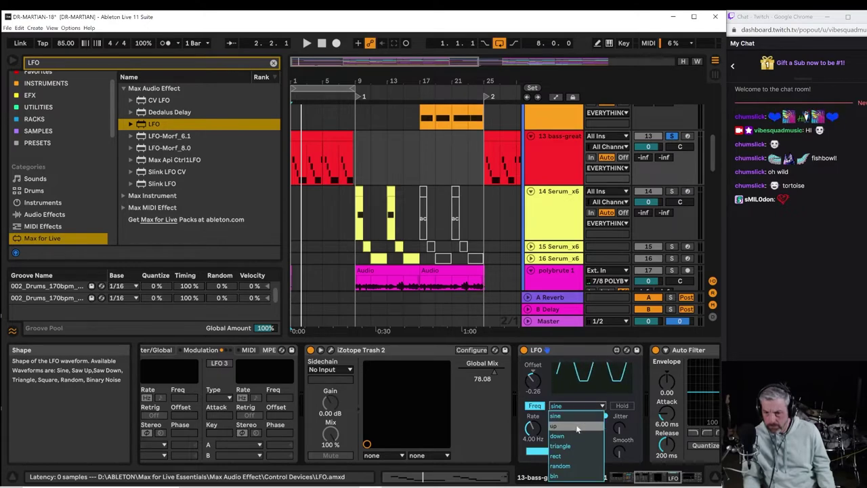
click(577, 428)
click(575, 402)
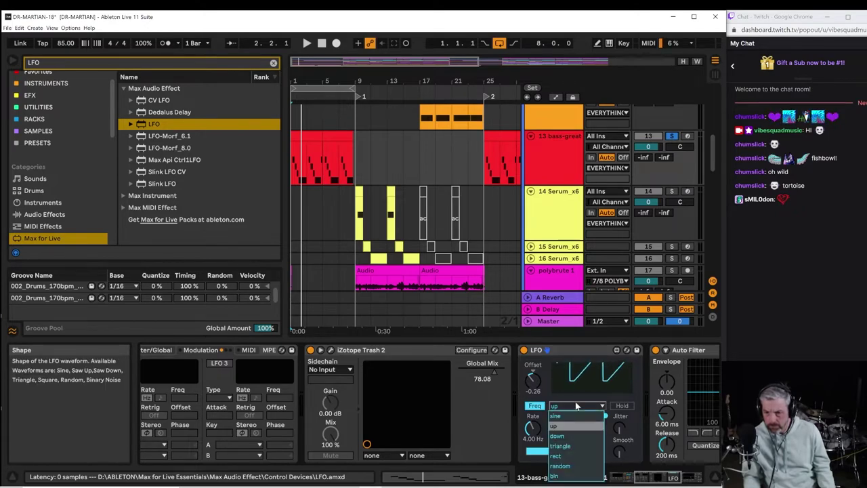
click(561, 352)
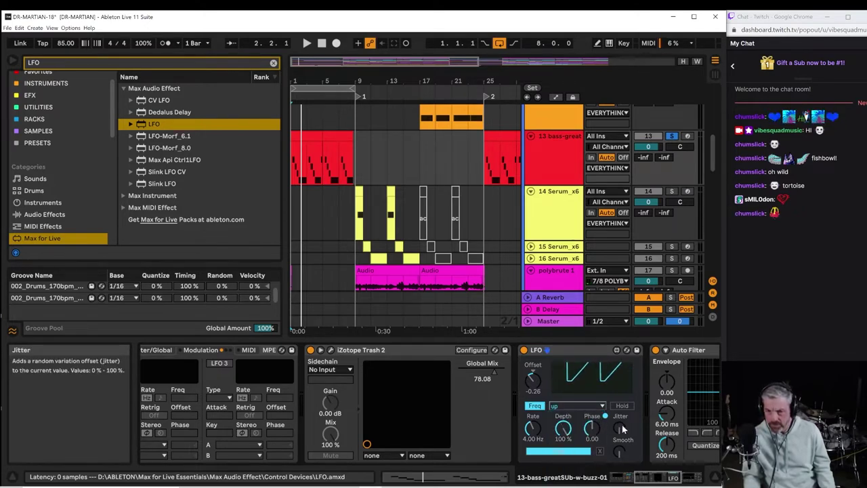
drag(619, 429, 620, 410)
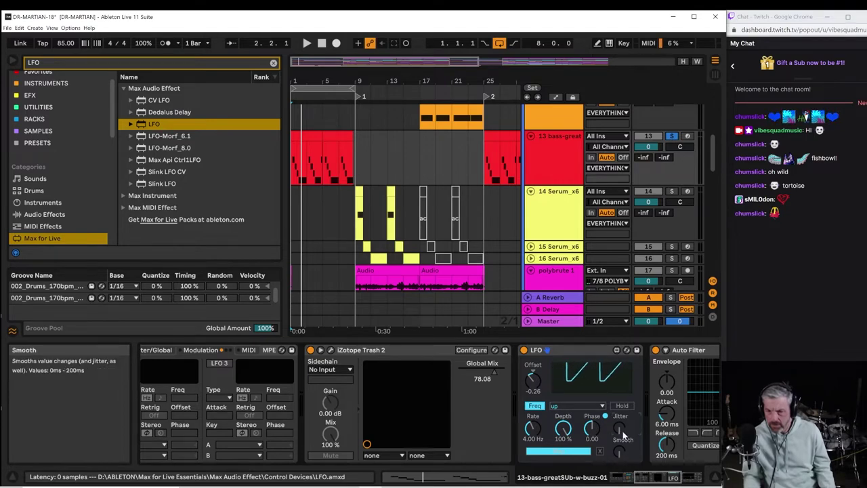
click(568, 348)
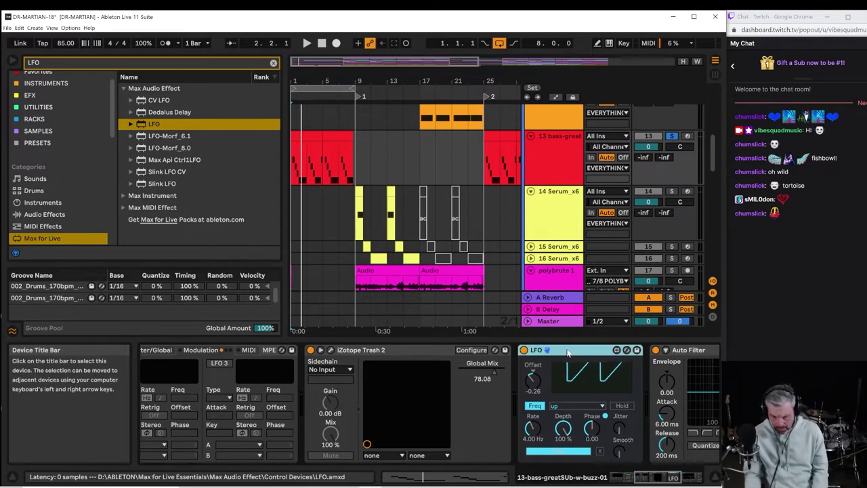
key(Delete)
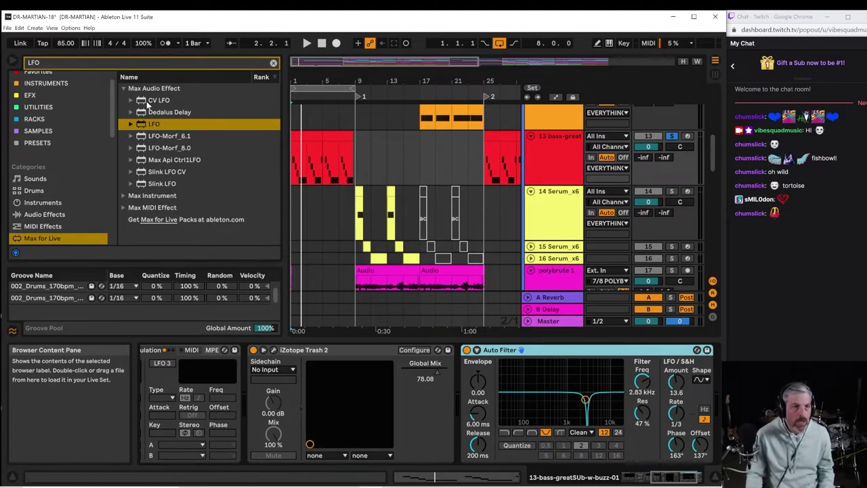
Add the Max for Live LFO audio effect after Auto Filter on the bass track, with the sine waveform selected.
click(122, 195)
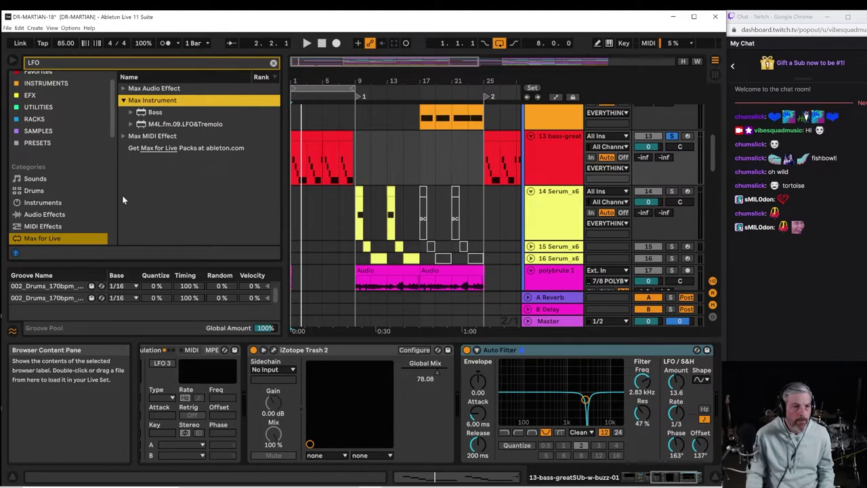
click(125, 133)
click(123, 88)
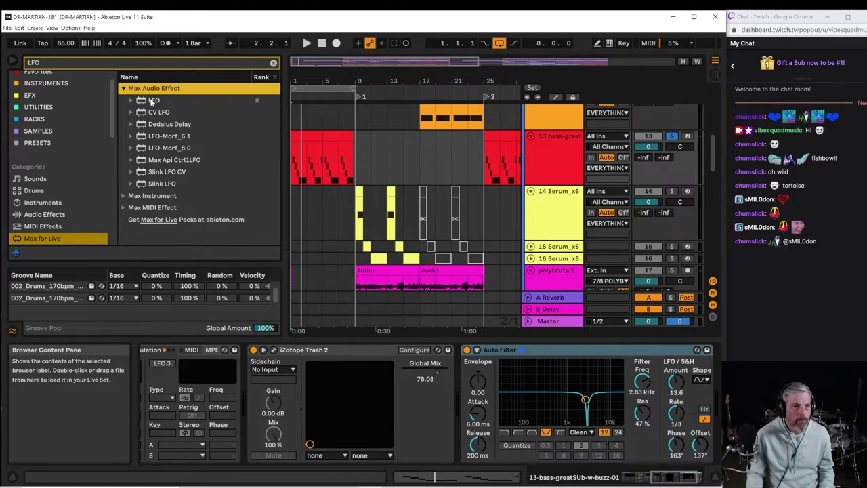
click(154, 100)
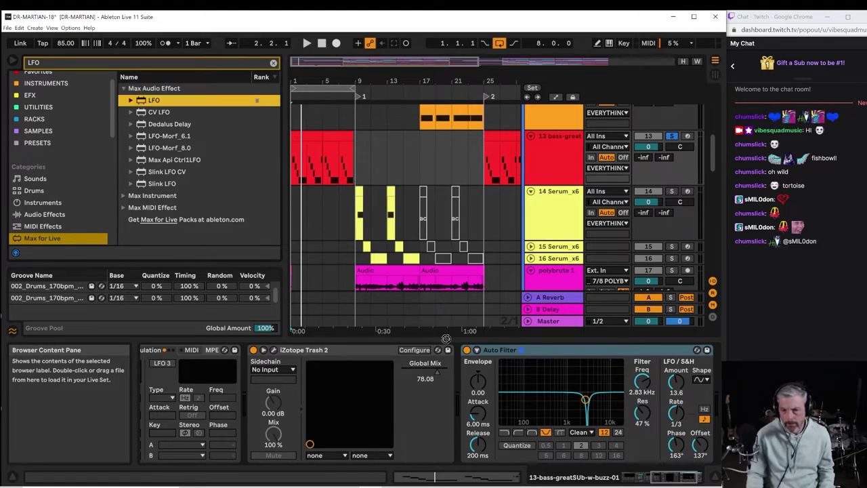
drag(446, 338, 667, 380)
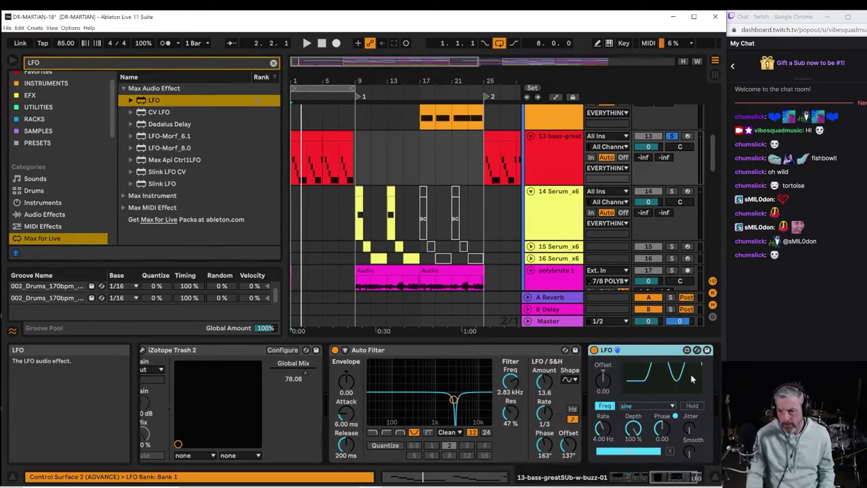
click(639, 404)
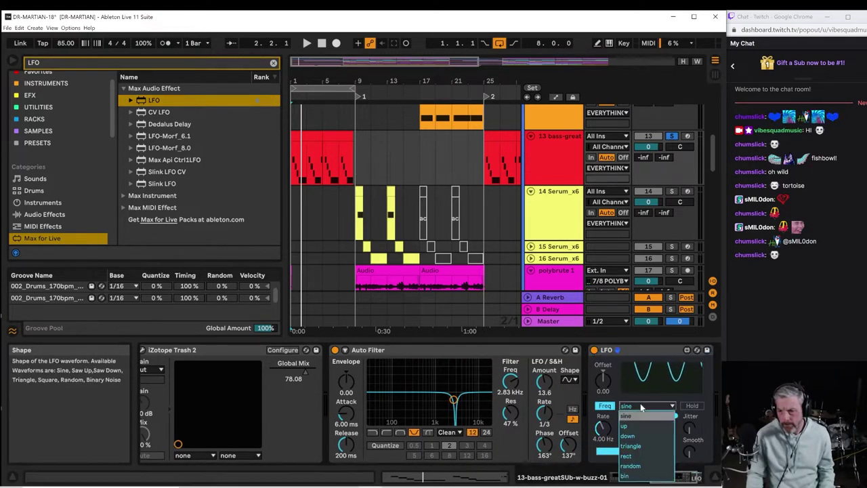
click(626, 415)
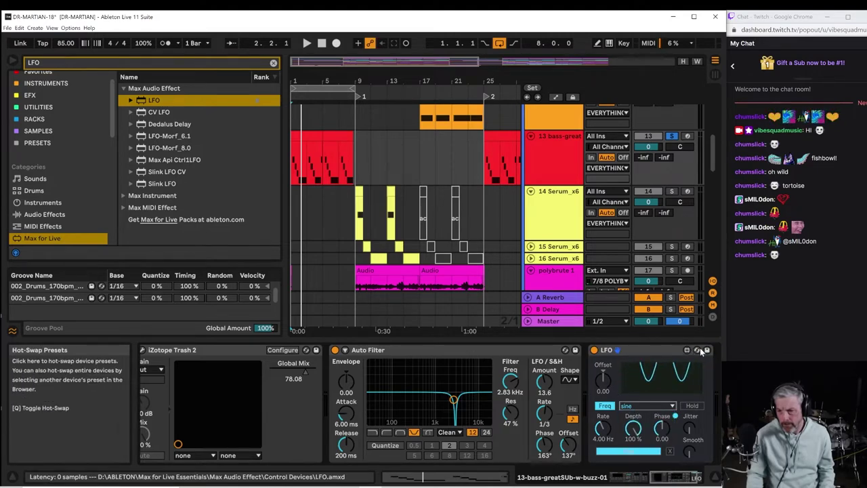
Map the LFO to the Trash 2 Global Mix parameter and lower the LFO rate to 0.12 Hz.
click(629, 452)
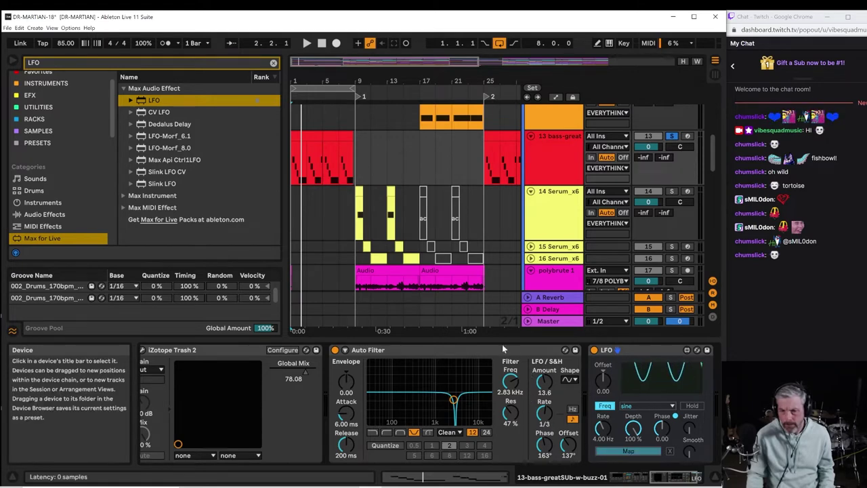
click(269, 369)
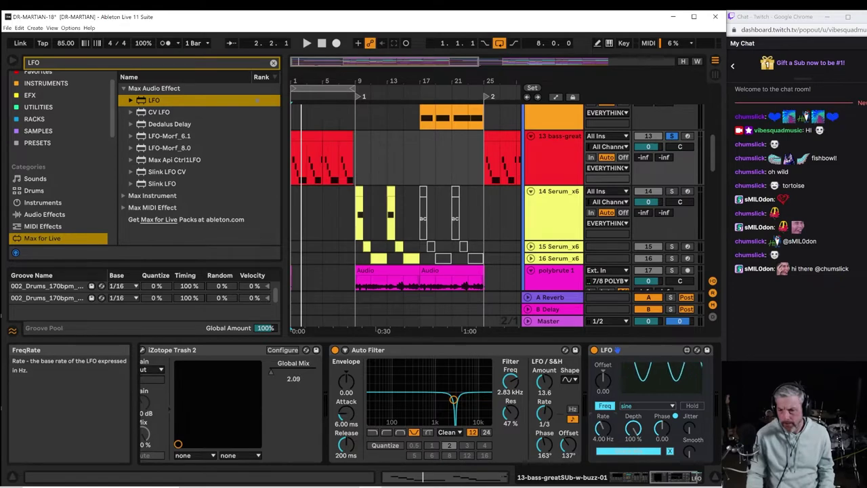
drag(602, 428, 602, 454)
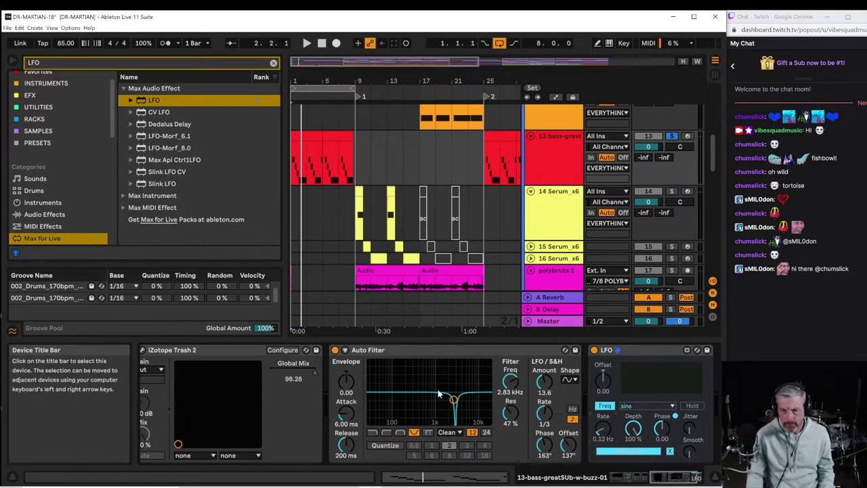
Open the Trash 2 plug-in in Configure mode to check its LFO-modulated mix slider, move the window down and close it.
click(283, 349)
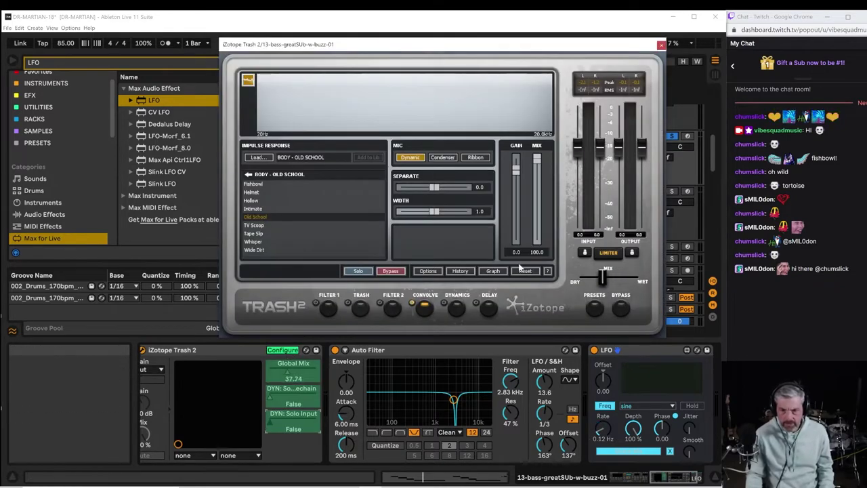
drag(601, 277, 582, 276)
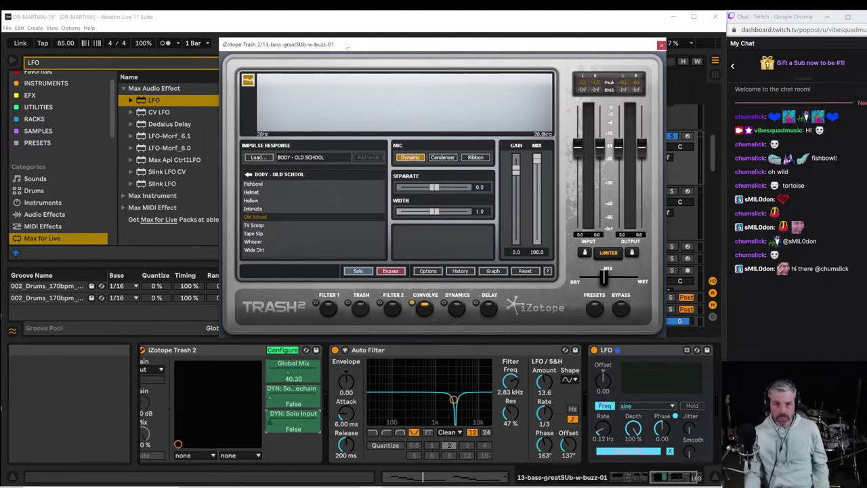
drag(602, 41, 603, 80)
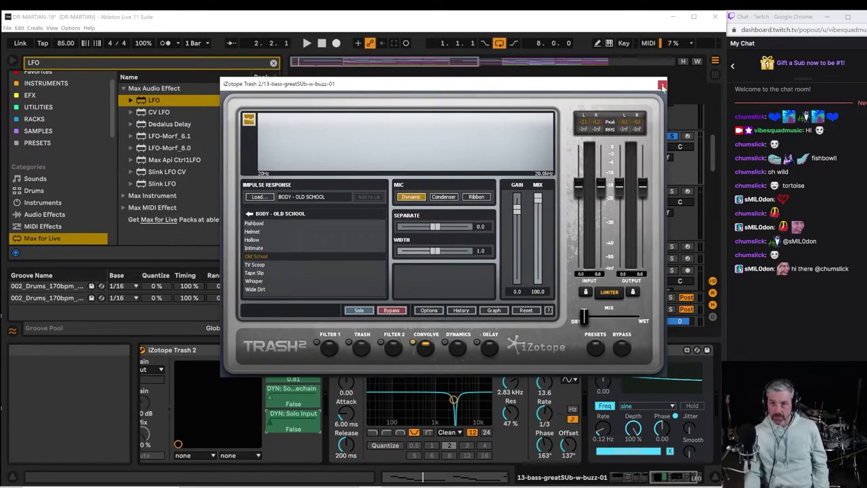
click(661, 85)
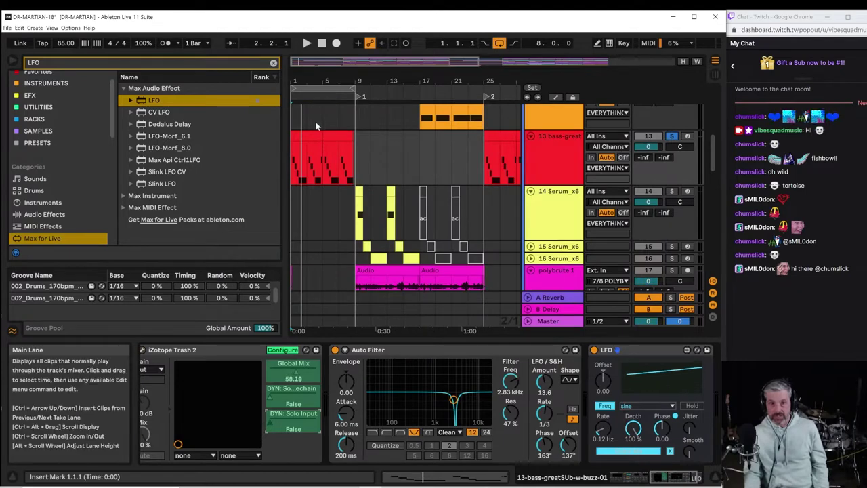
Start playback and reopen the Trash 2 plug-in window to monitor the modulated mix with sound.
click(306, 42)
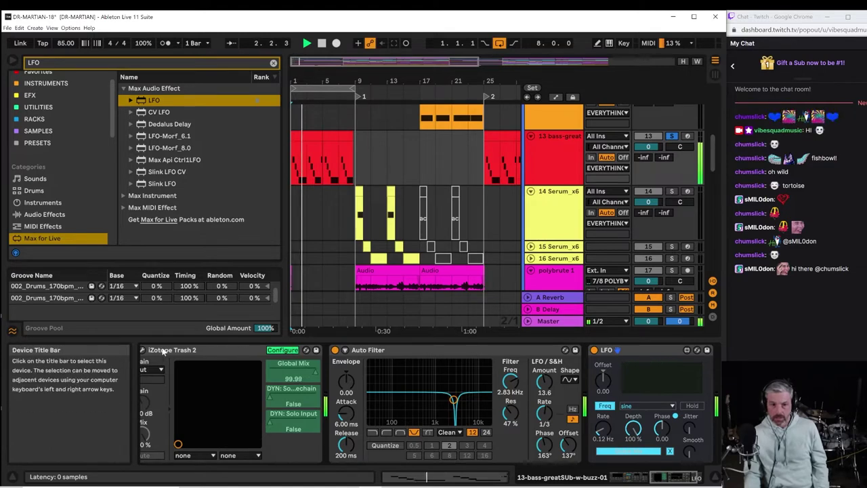
click(622, 477)
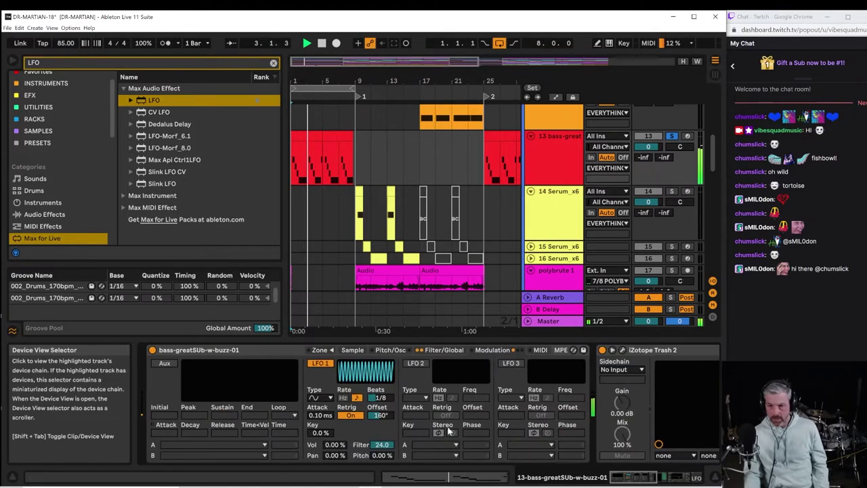
click(622, 350)
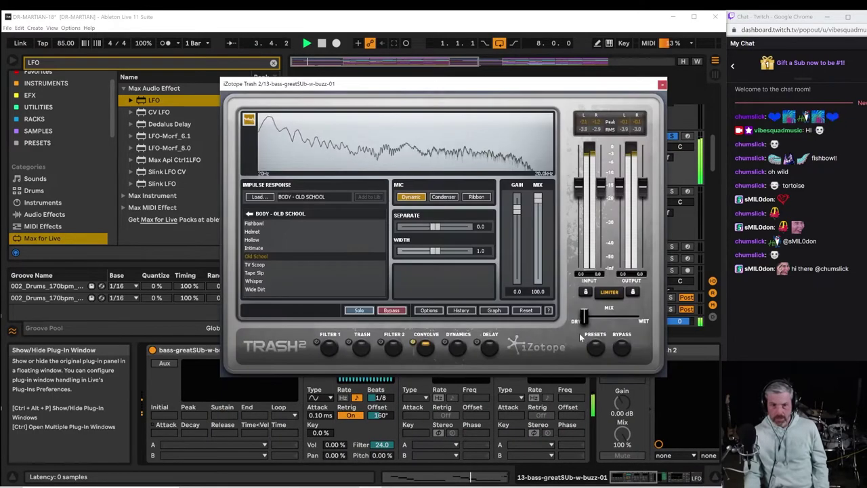
Try raising the LFO-modulated Trash 2 mix slider by hand, and move the plug-in window clear of the device chain.
drag(589, 316, 626, 316)
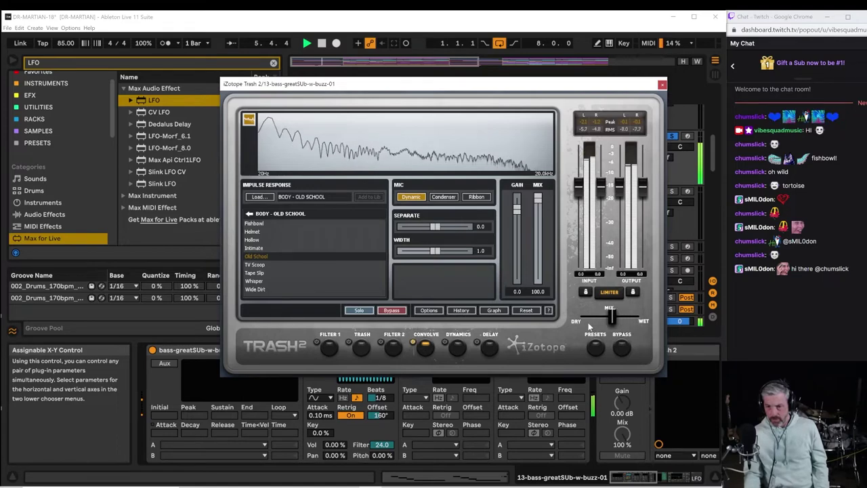
drag(552, 84, 386, 68)
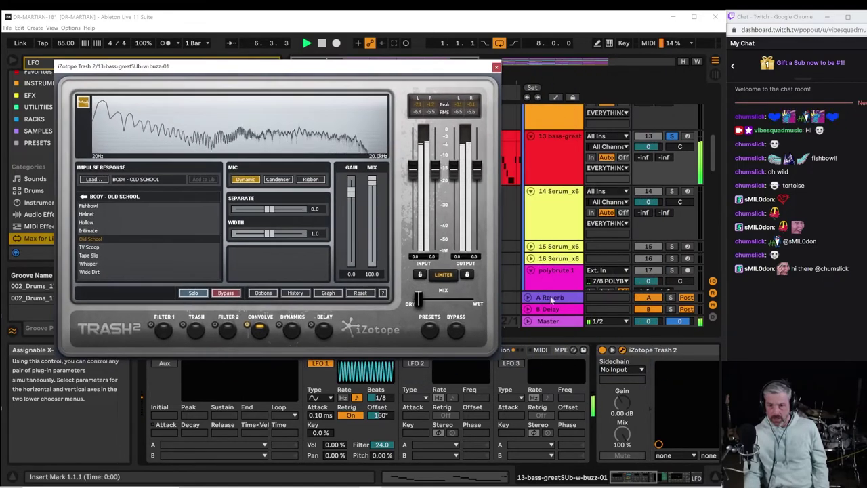
Remove the DYN sidechain and DYN: Solo Input parameters from Trash 2's configured list, keeping Global Mix, and leave Configure mode.
mouse_move(635, 478)
mouse_down()
mouse_move(677, 478)
mouse_move(646, 478)
mouse_up()
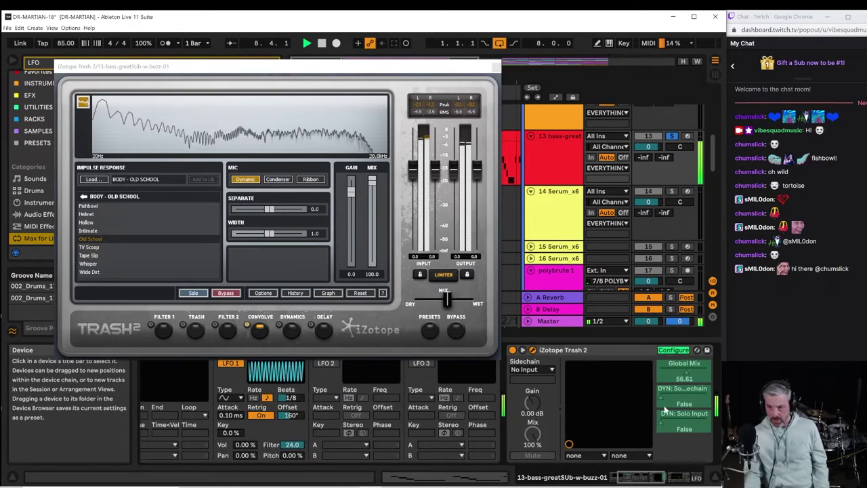
click(670, 350)
click(669, 350)
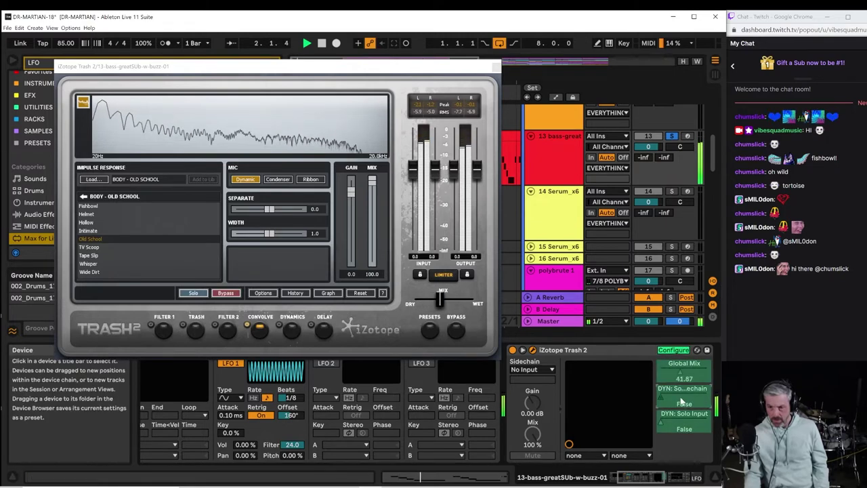
key(Delete)
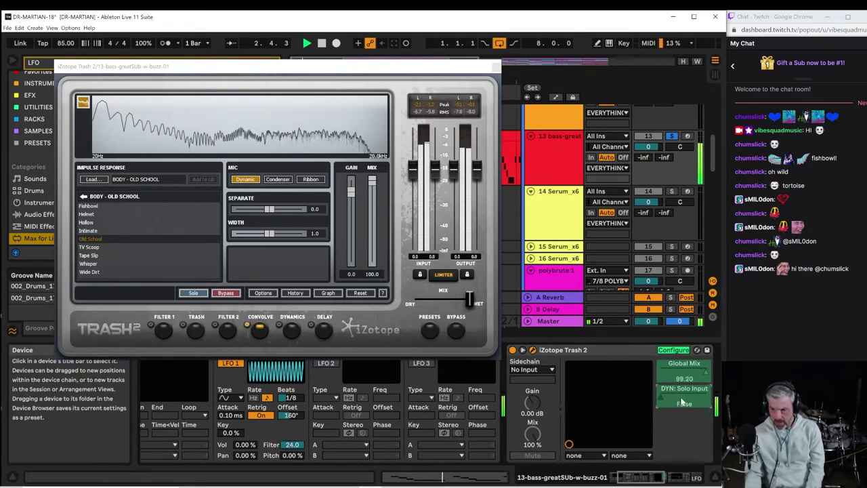
click(682, 397)
key(Delete)
click(673, 351)
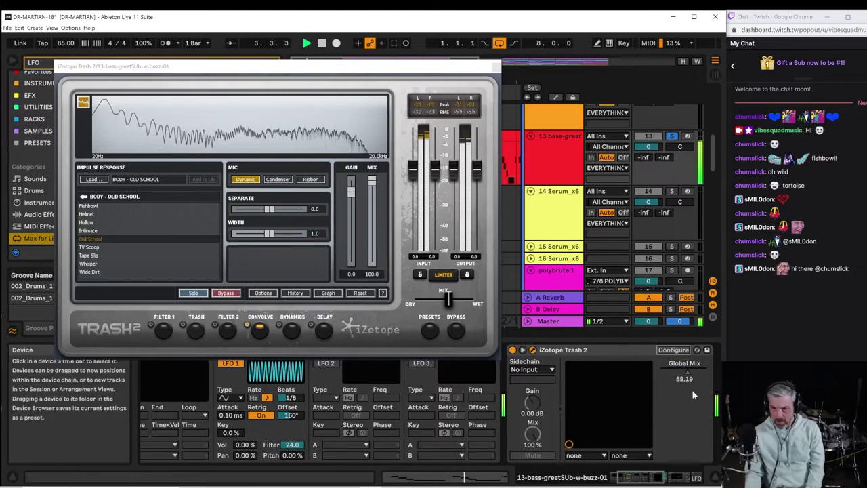
Try faster and slower LFO rates on the Trash 2 mix, settle on 0.90 Hz, and close the plug-in window.
drag(636, 476, 685, 481)
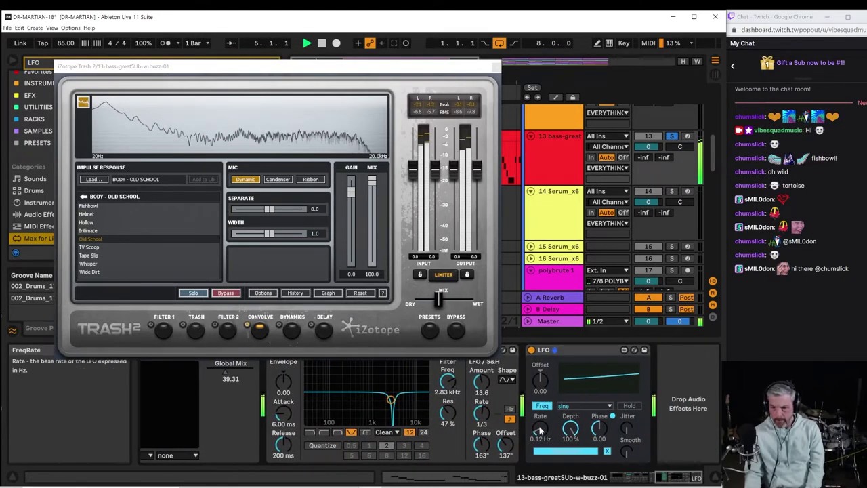
drag(540, 431, 541, 404)
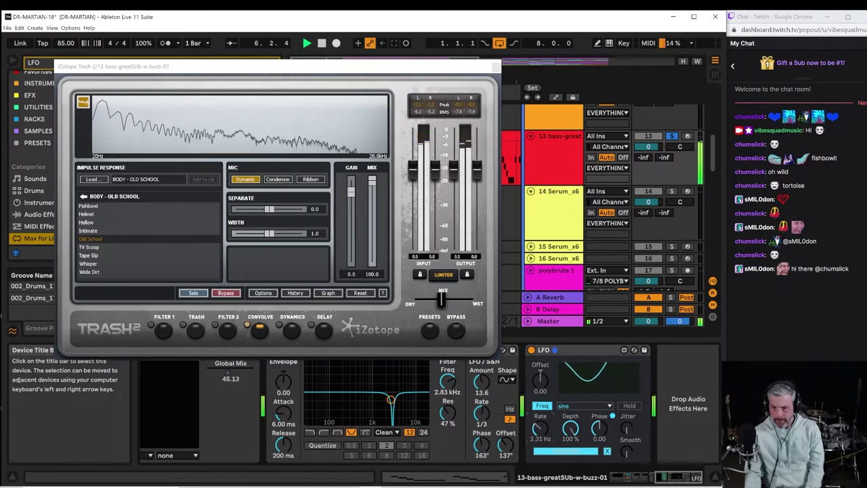
drag(539, 428, 539, 486)
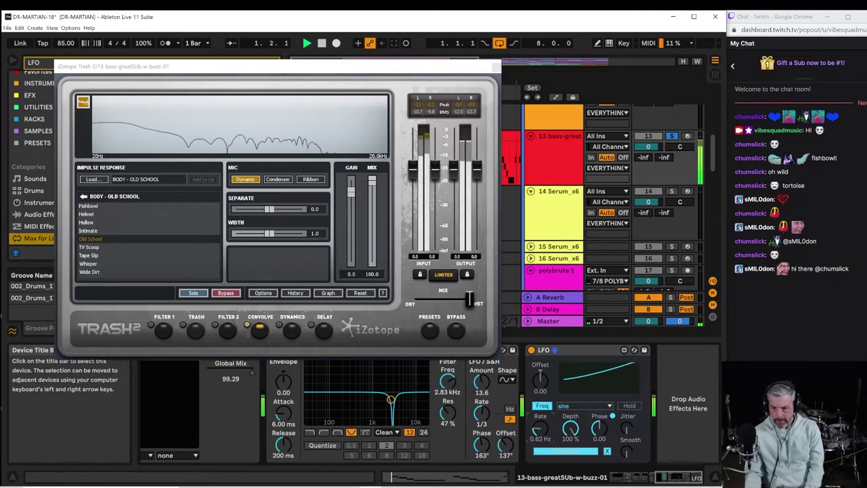
drag(540, 431, 540, 420)
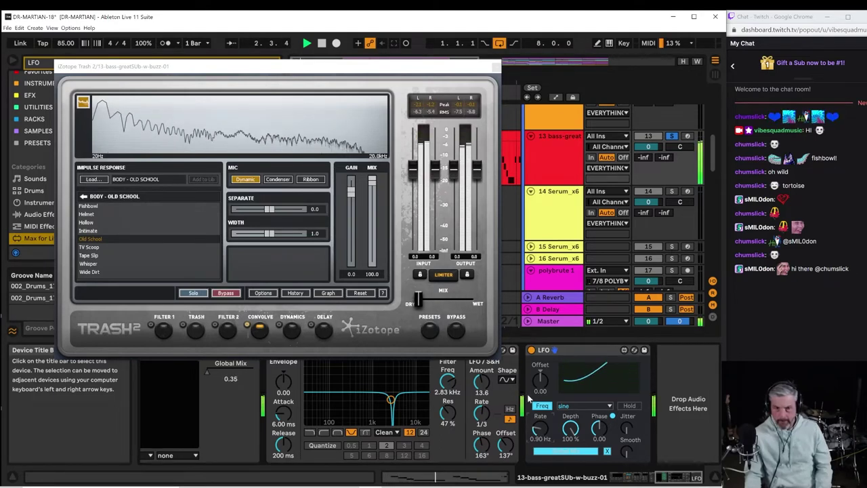
click(495, 66)
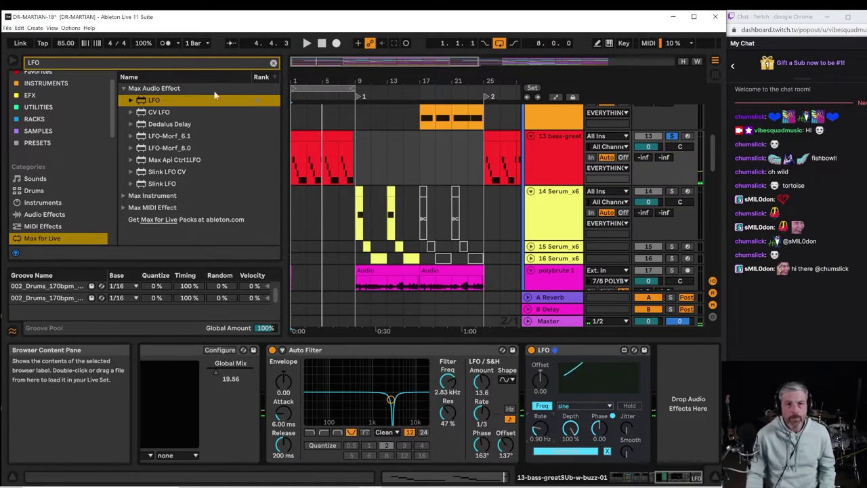
Clear the LFO browser search and add Glue Compressor from the Favorites collection after the LFO on the bass track.
scroll(41, 189, down, 2)
click(38, 177)
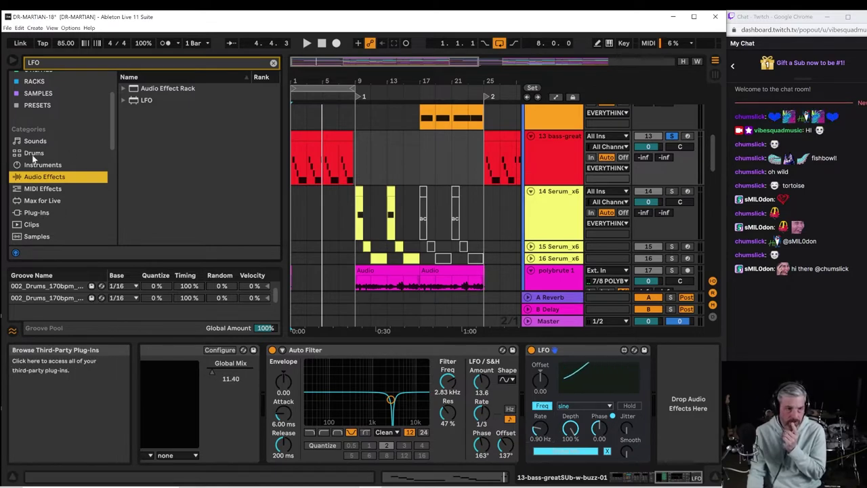
scroll(107, 96, up, 3)
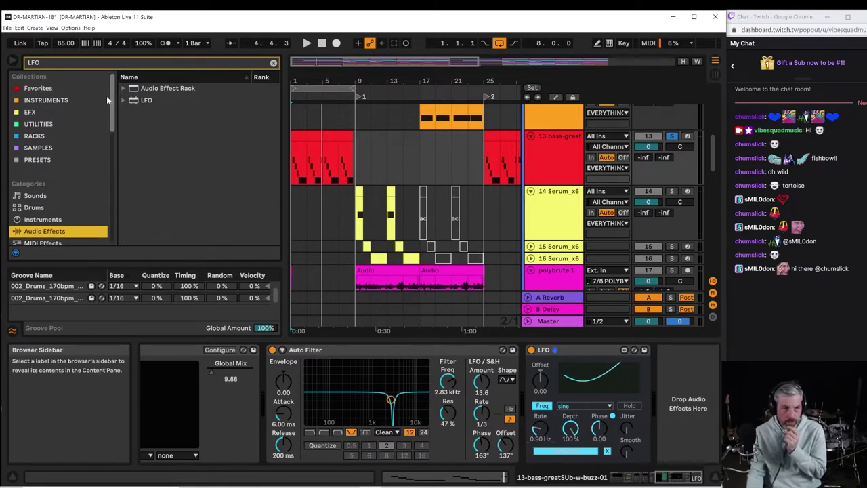
scroll(109, 136, down, 4)
click(52, 151)
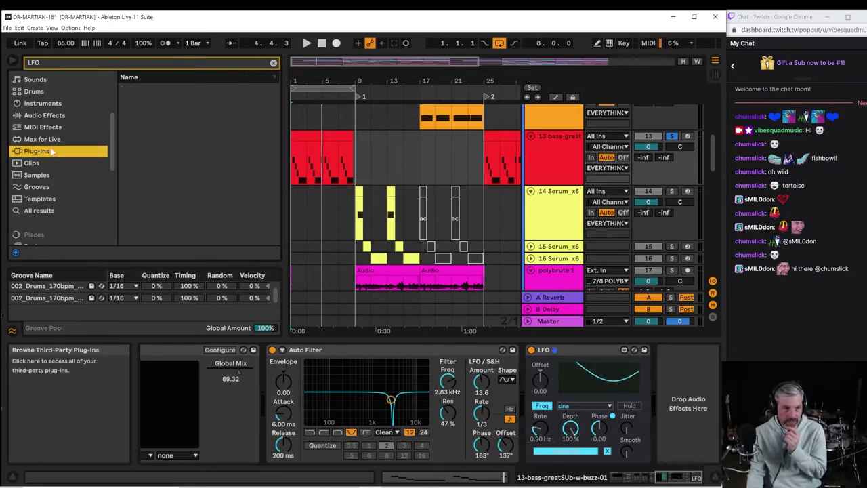
click(273, 63)
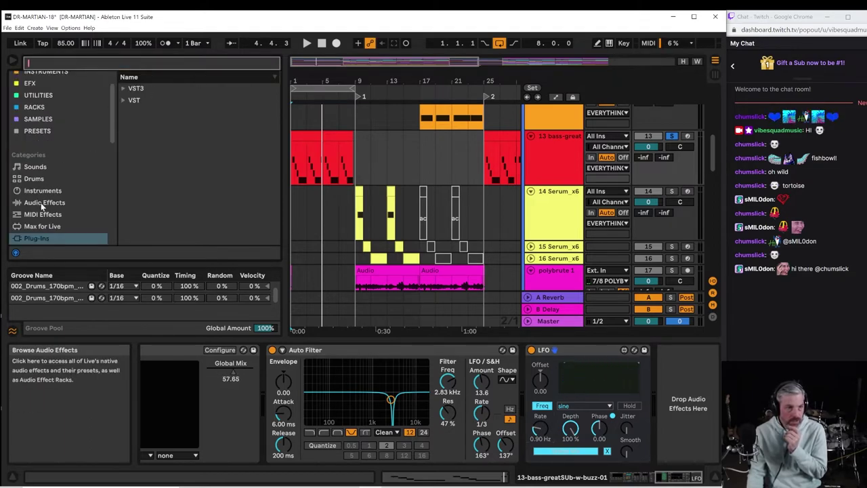
scroll(48, 156, up, 2)
click(39, 88)
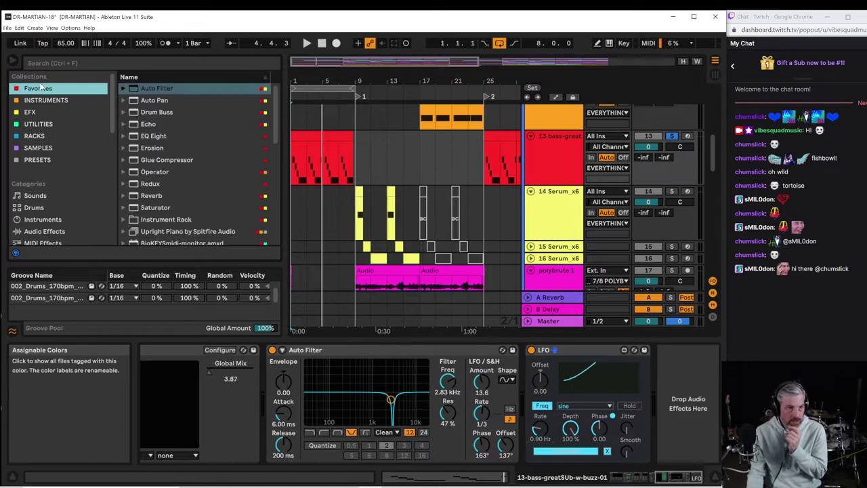
drag(163, 159, 585, 428)
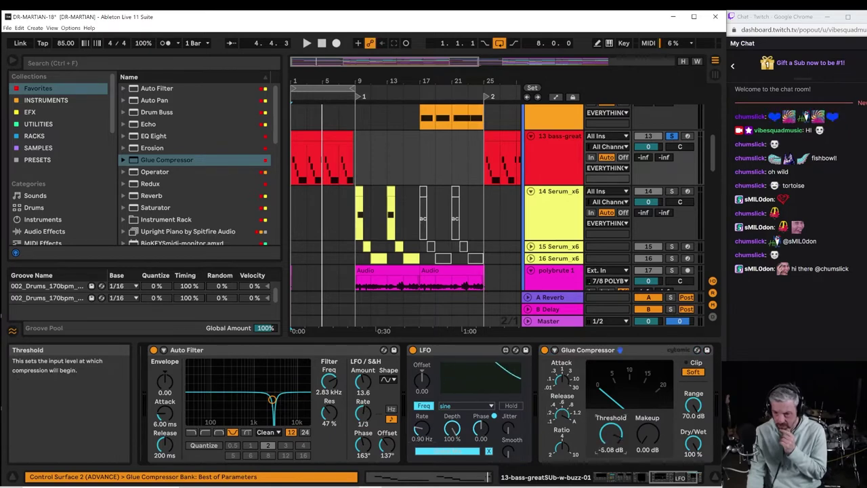
Set the Glue Compressor threshold to -6.67 dB and makeup to 2.86 dB, and duplicate the device during playback.
drag(610, 434, 611, 439)
click(647, 434)
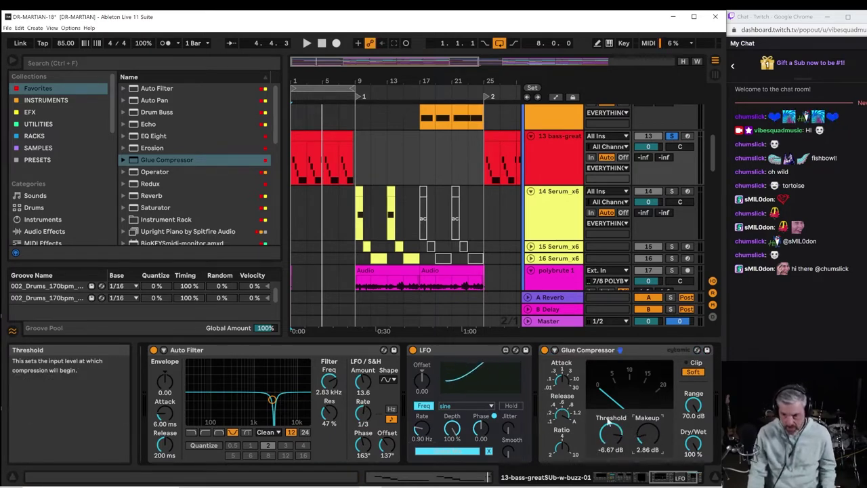
click(604, 354)
key(space)
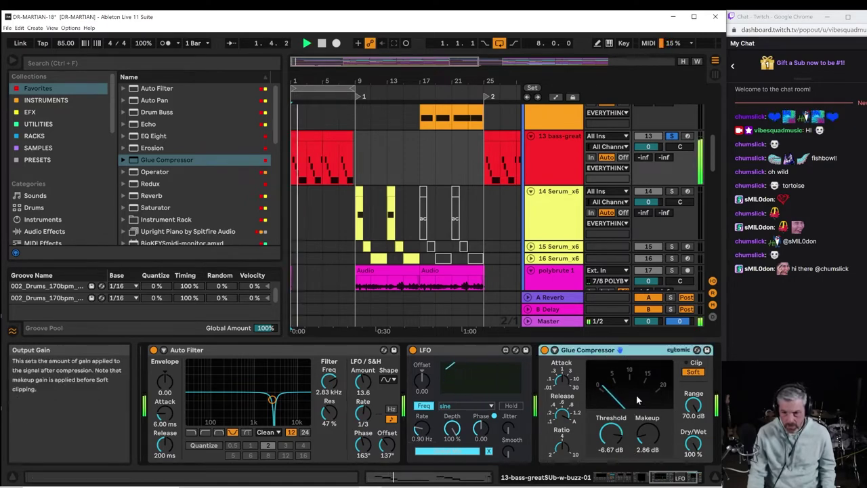
key(ctrl+d)
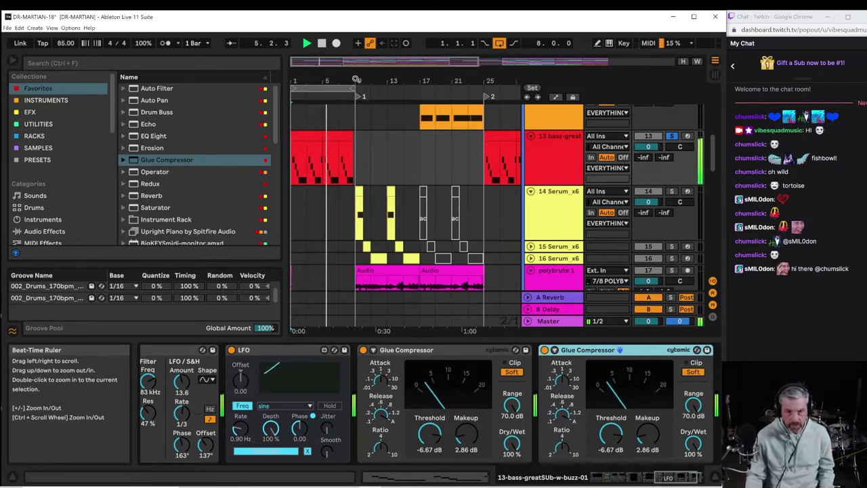
Extend the arrangement loop to 48 bars starting at bar 1 and review the tracks above and below the bass track.
drag(356, 78, 474, 81)
scroll(559, 166, down, 4)
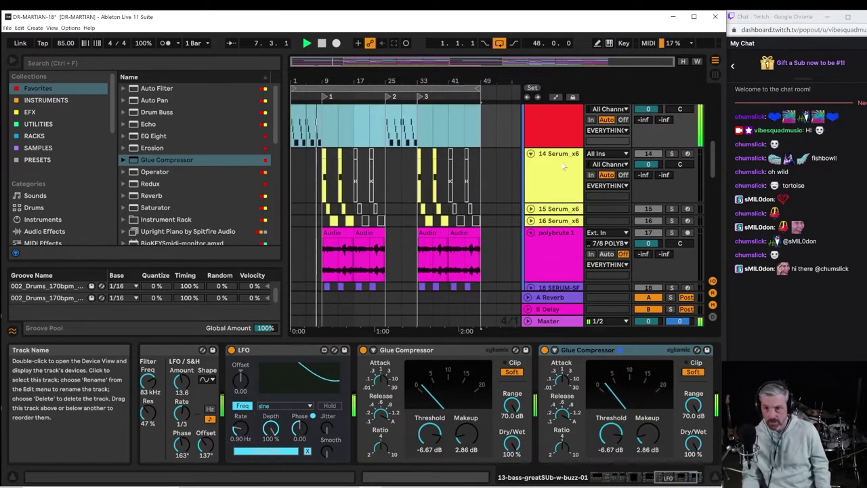
scroll(554, 178, up, 7)
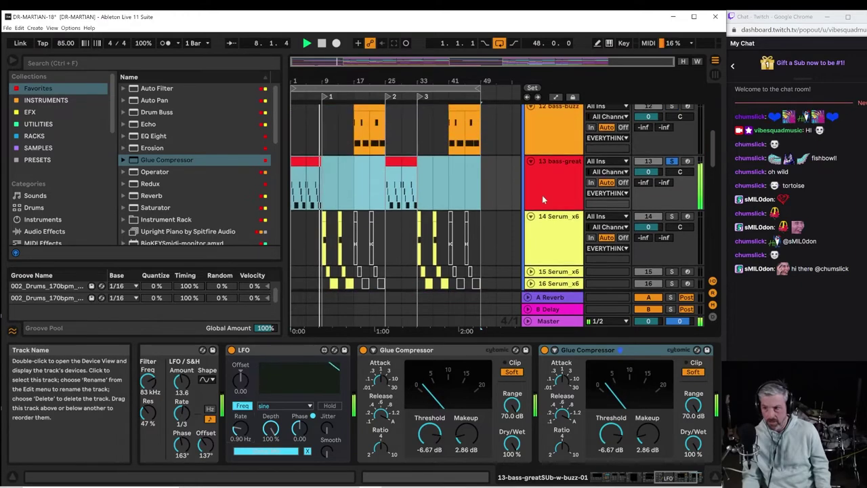
scroll(549, 193, up, 2)
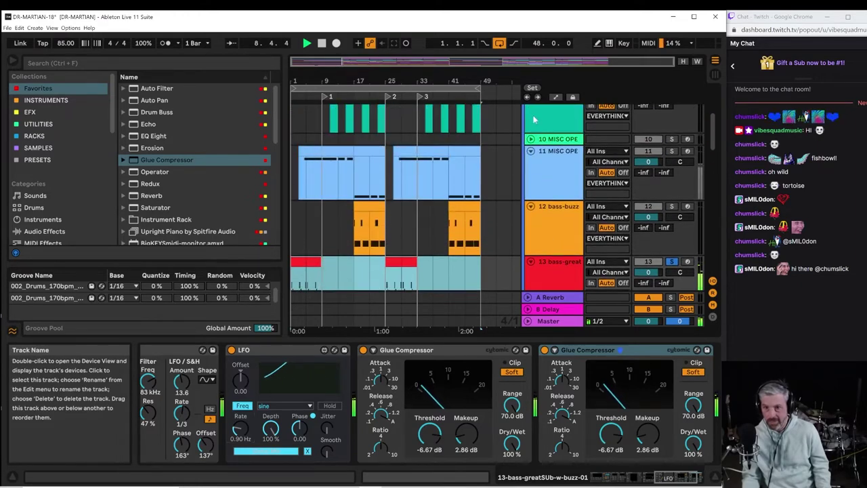
scroll(533, 182, up, 2)
scroll(541, 183, up, 5)
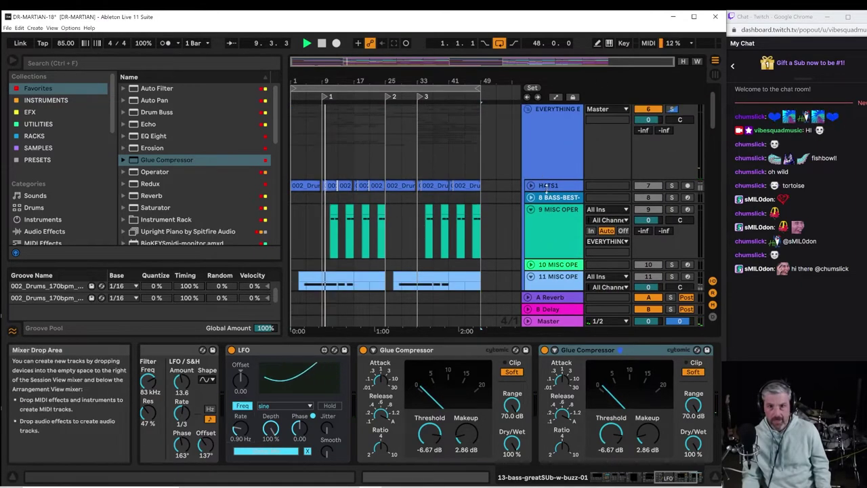
scroll(547, 176, down, 5)
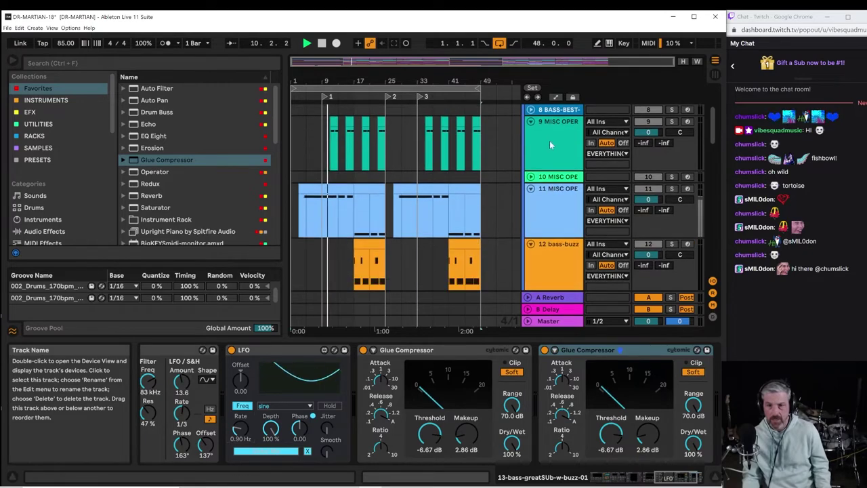
scroll(552, 155, down, 8)
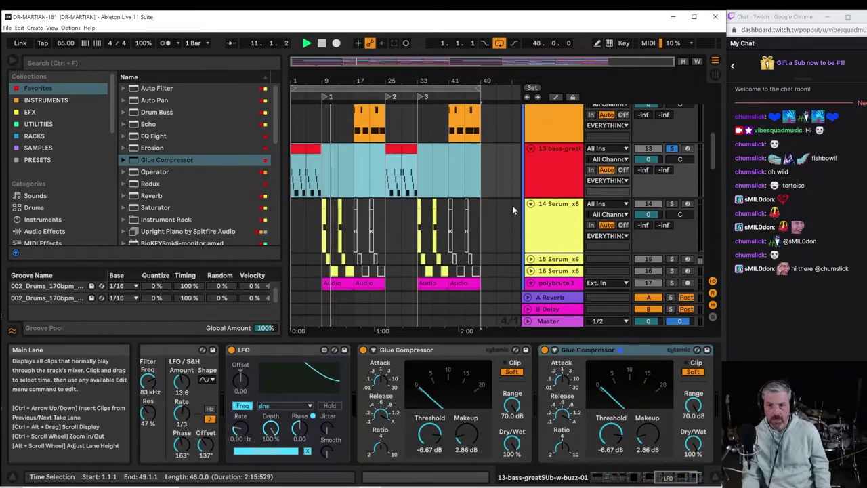
scroll(512, 210, down, 2)
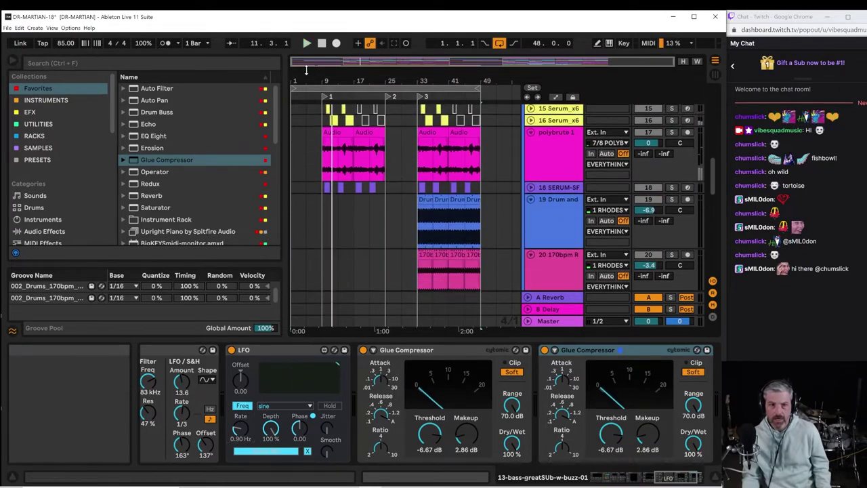
Turn off solo on bass track 13 and play the arrangement from bar 1 with all tracks sounding.
drag(338, 80, 339, 129)
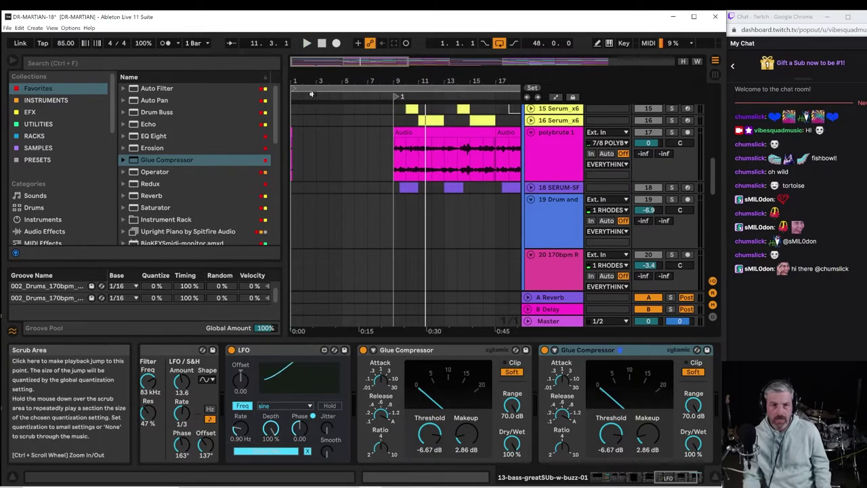
scroll(385, 150, up, 1)
scroll(562, 123, up, 2)
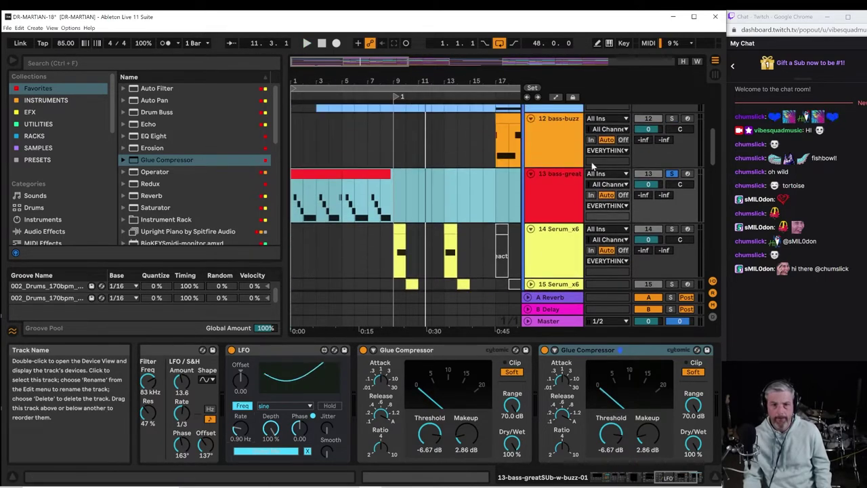
click(671, 174)
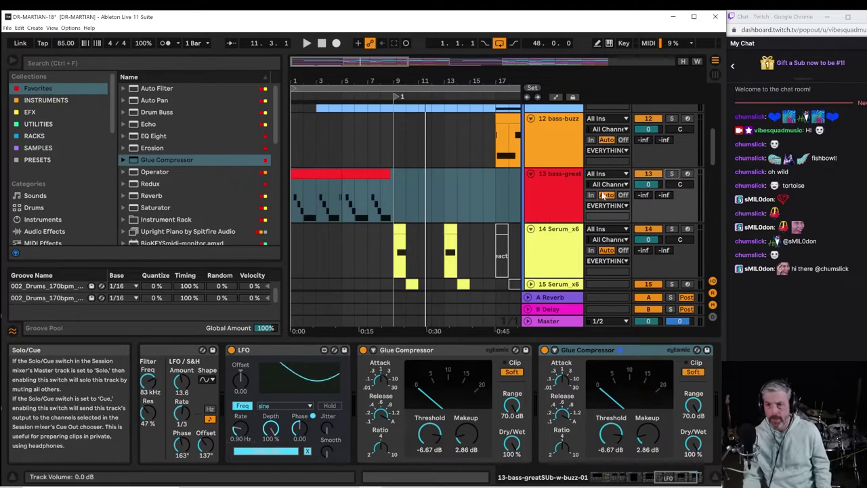
key(space)
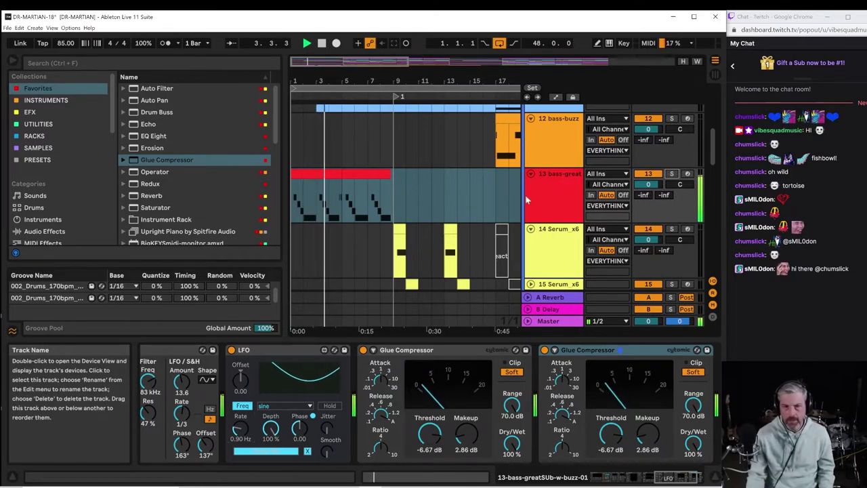
Open the bass clip at bar 1 of track 13 and nudge the D#3 note near beat 3.2 slightly earlier.
click(296, 207)
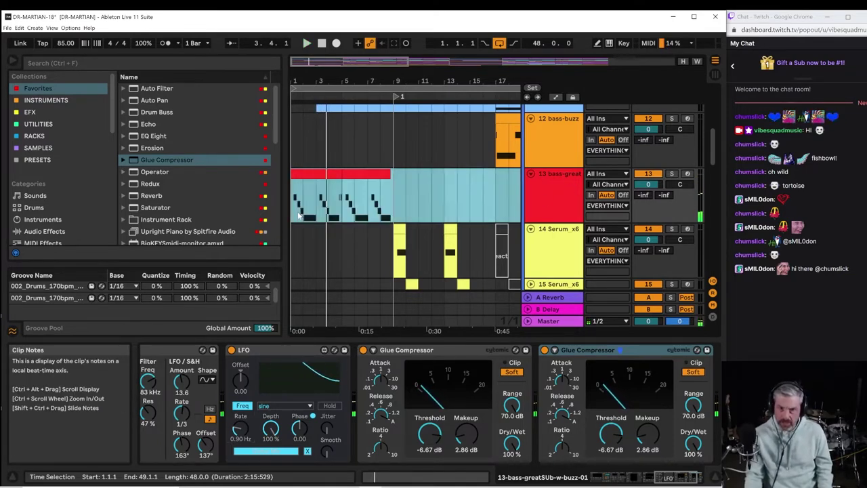
key(space)
drag(308, 75, 388, 171)
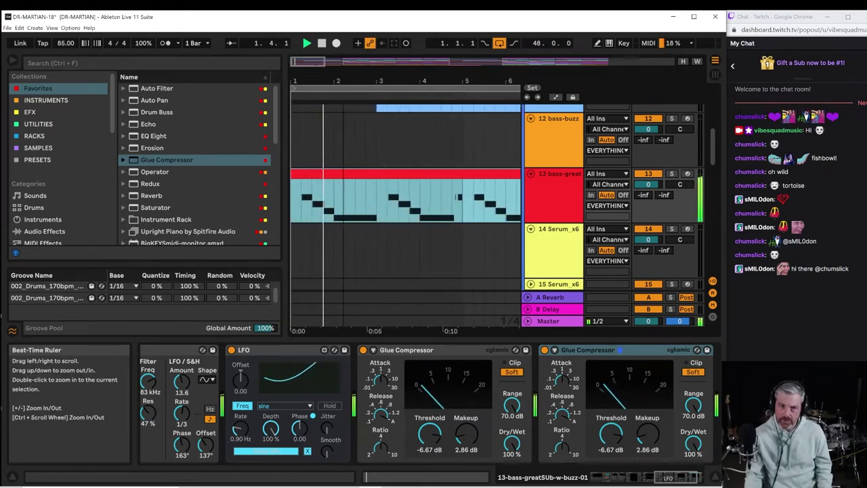
double_click(395, 171)
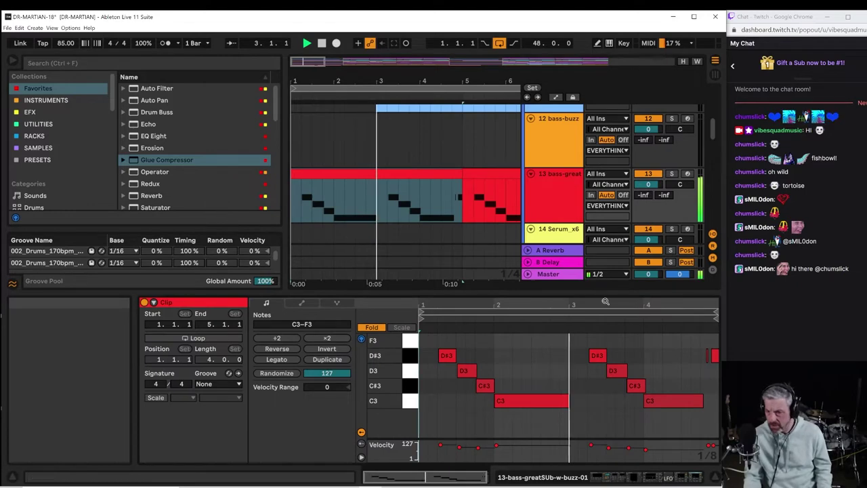
drag(606, 299, 606, 304)
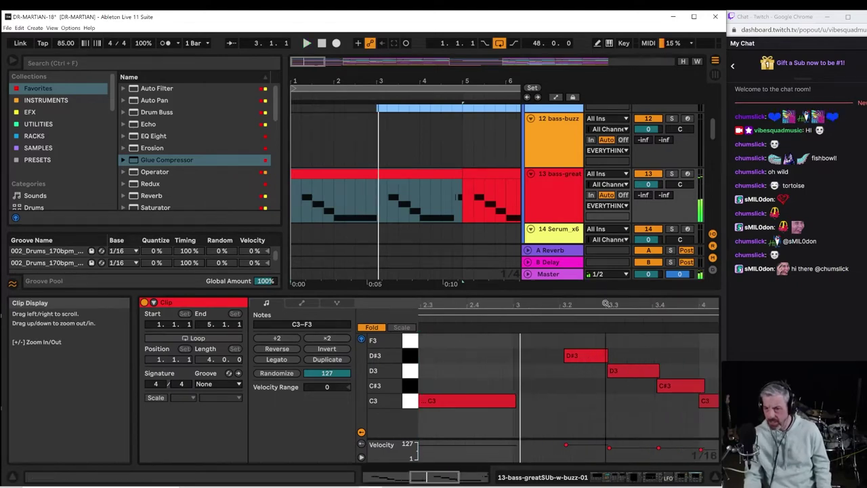
click(571, 361)
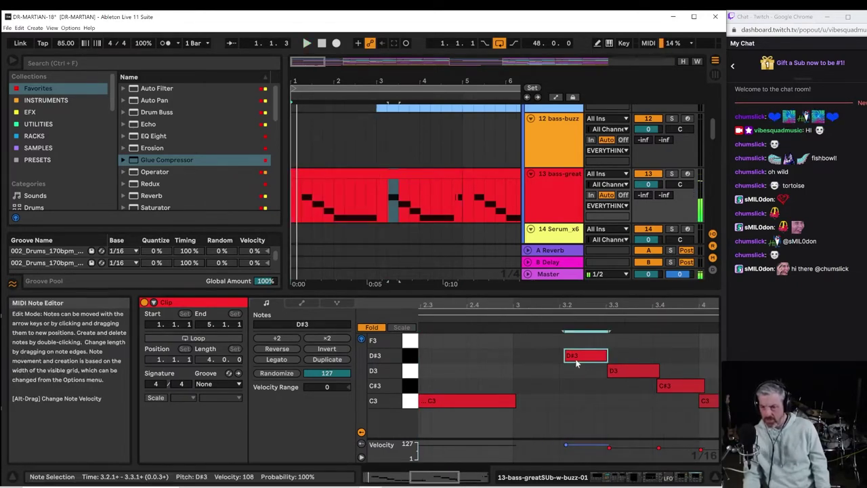
key(alt+Left)
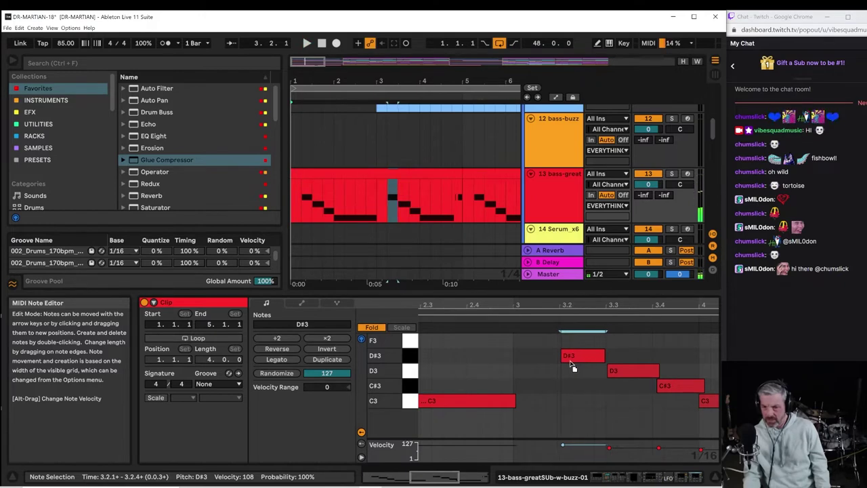
key(Left)
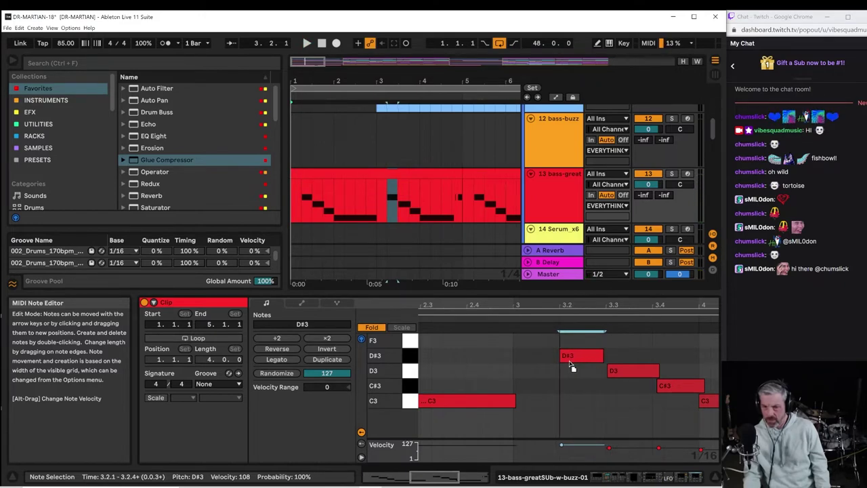
drag(607, 308, 607, 278)
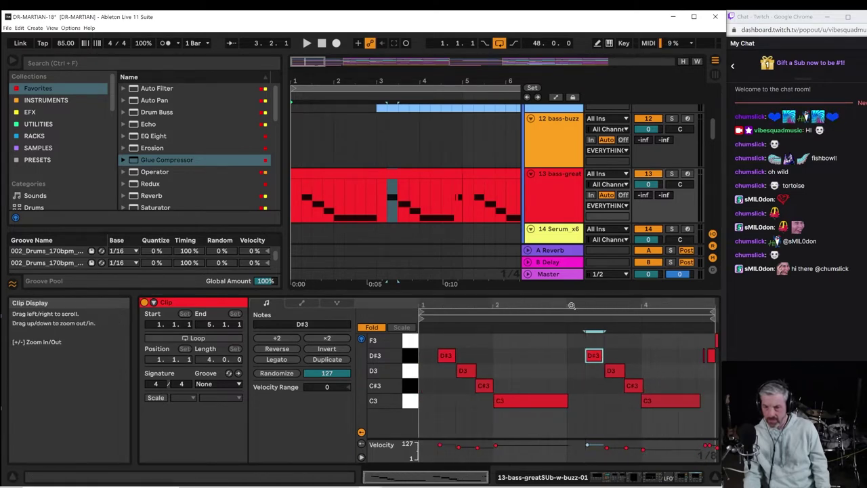
Nudge the clip's opening D#3 note at beat 1.2 slightly earlier and play the arrangement from bar 1.
drag(433, 304, 434, 376)
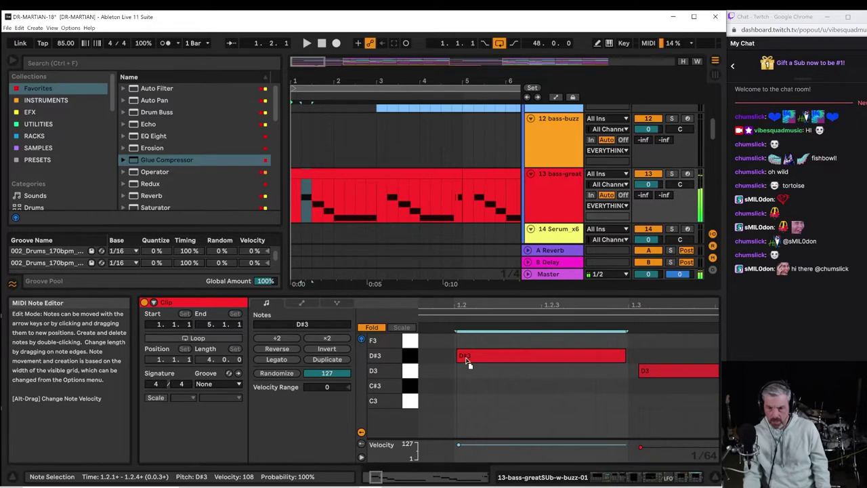
double_click(464, 304)
key(space)
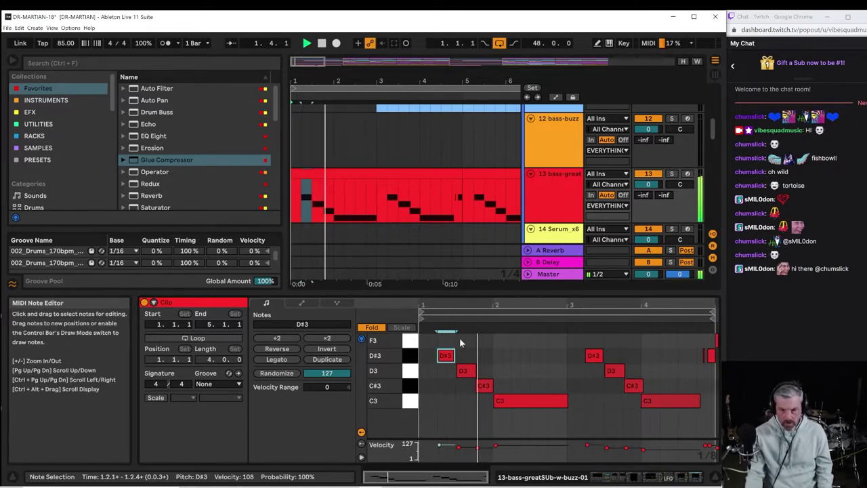
Nudge the first phrase's four notes, D#3 down to C3, slightly earlier, and select the second phrase's four notes during playback.
drag(460, 307, 458, 322)
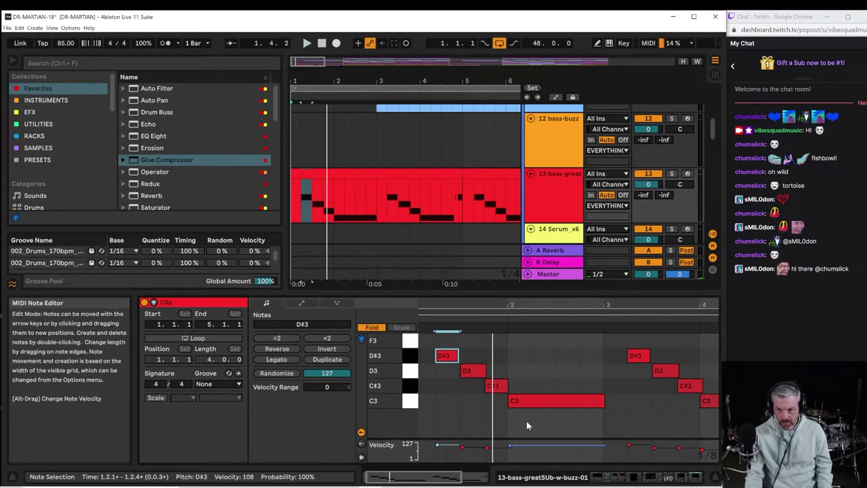
drag(526, 421, 418, 351)
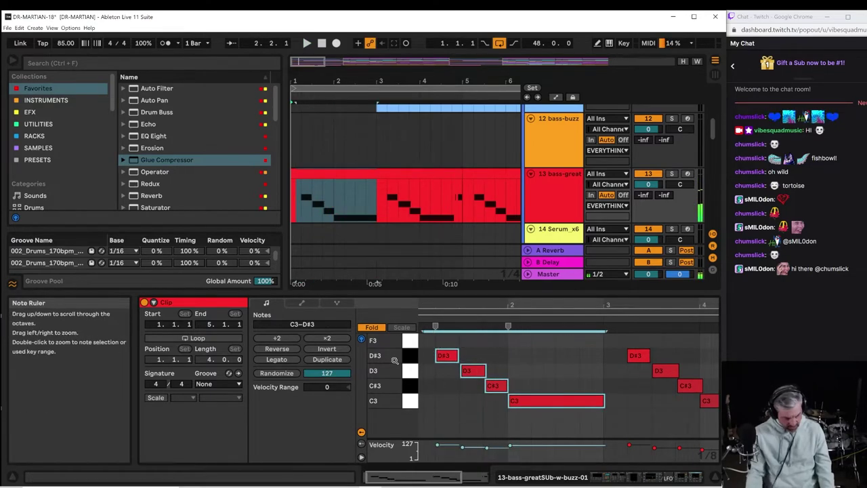
key(space)
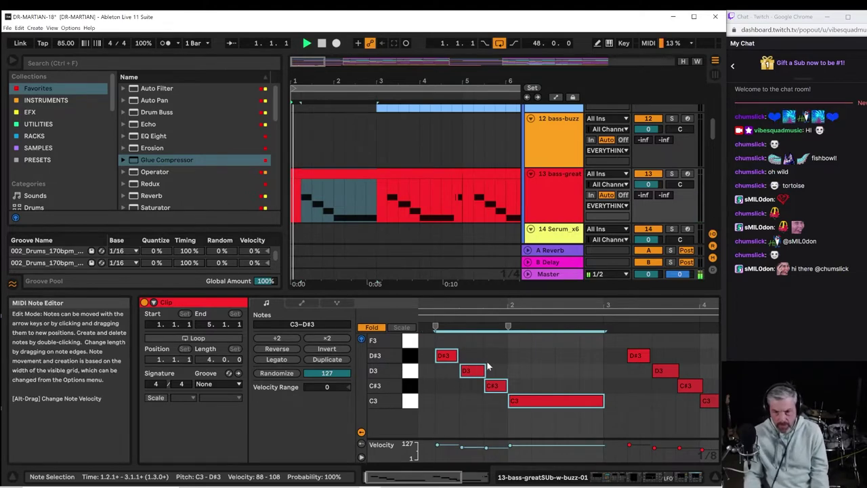
drag(712, 425, 612, 336)
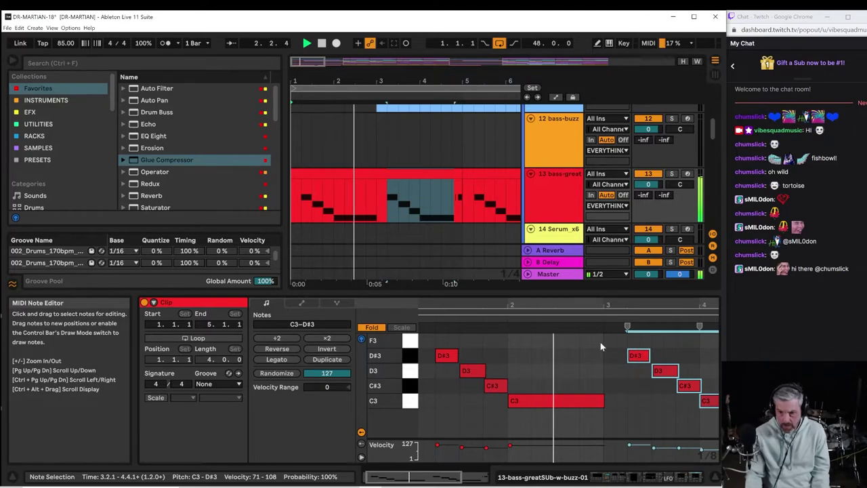
drag(616, 306, 577, 305)
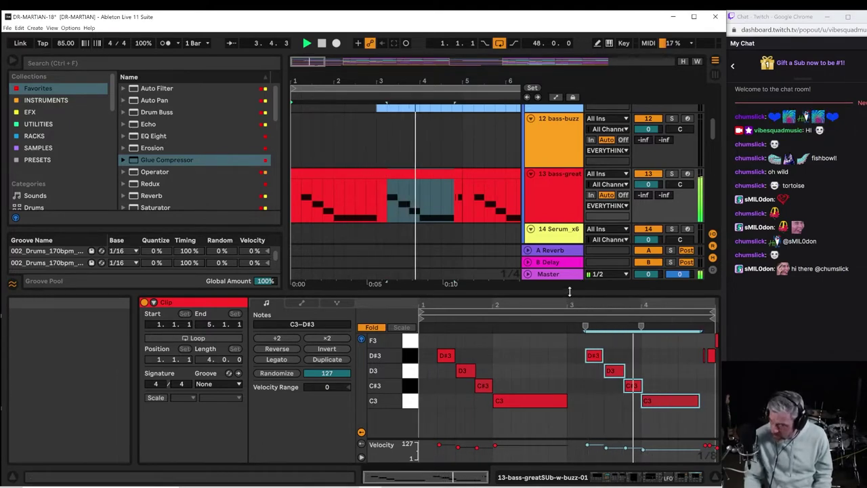
Set the volume envelope attack of the bass-greatSUb-w-buzz-01 instrument on track 13 to 1.59 ms, auditioning it in the mix.
click(568, 200)
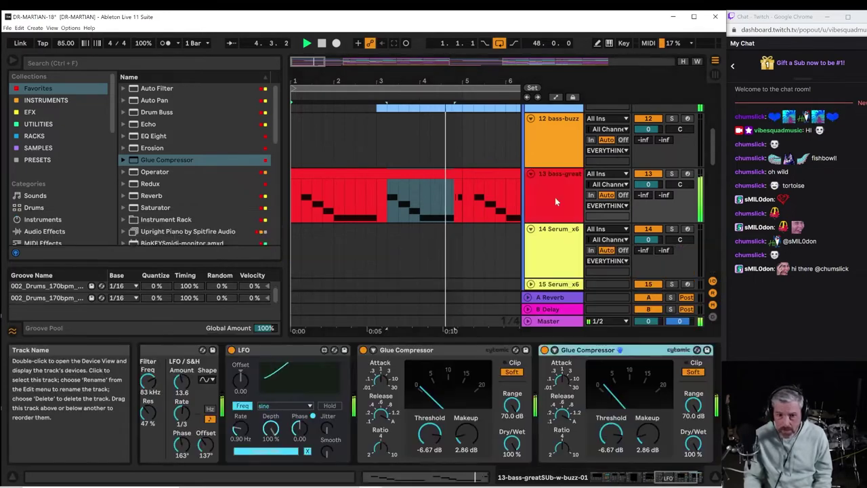
click(673, 479)
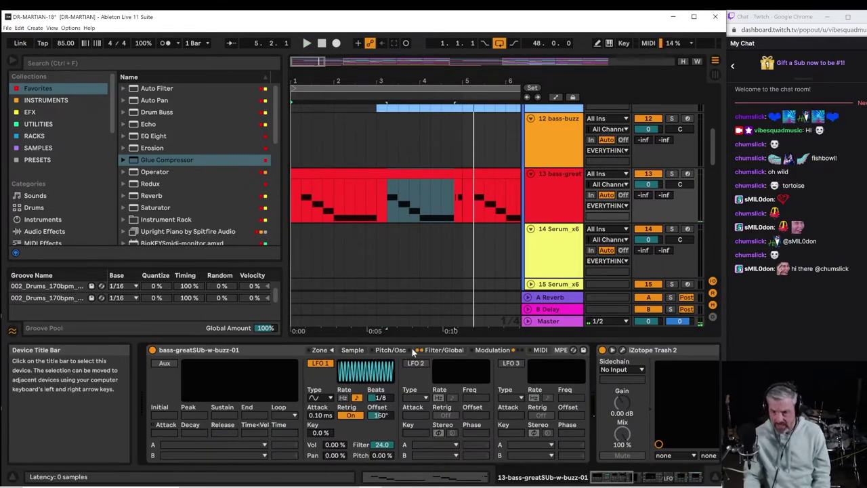
click(441, 350)
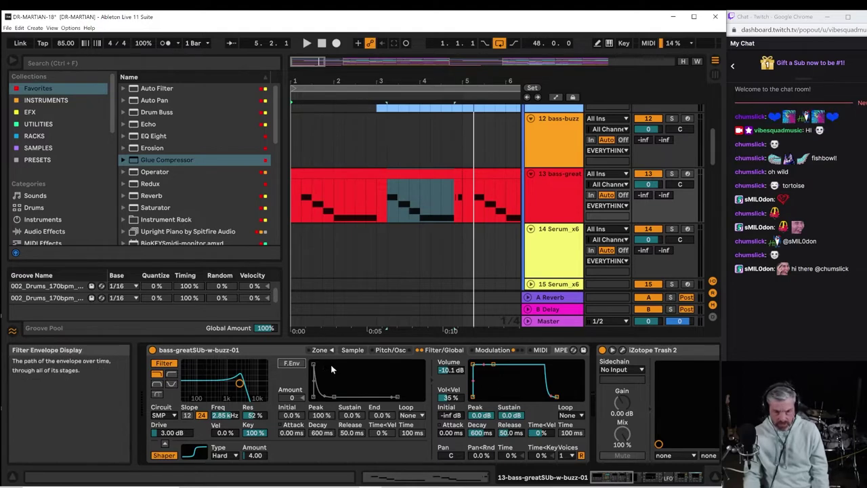
click(390, 350)
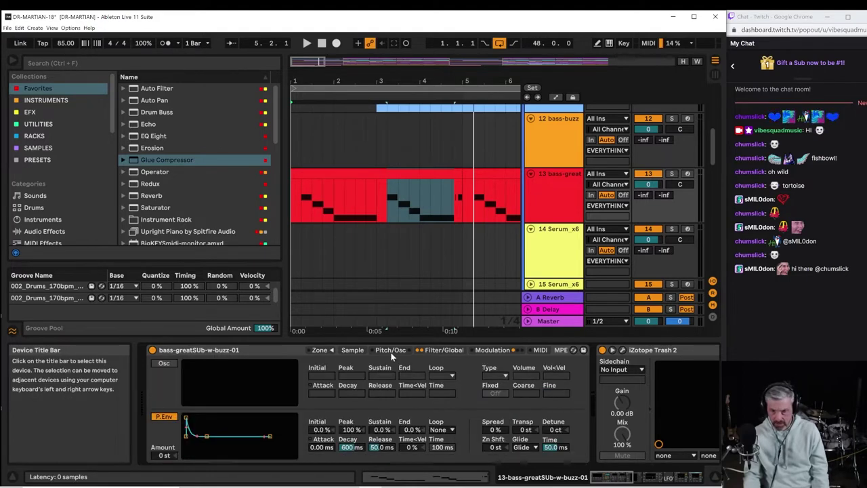
click(501, 350)
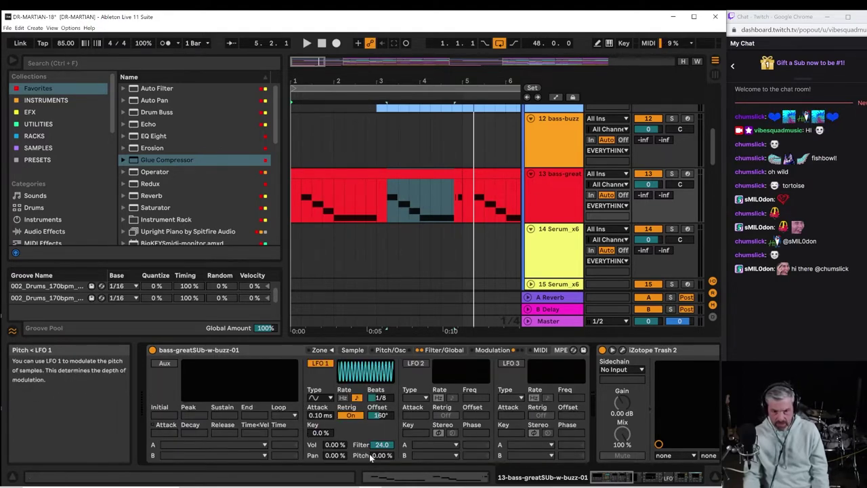
key(space)
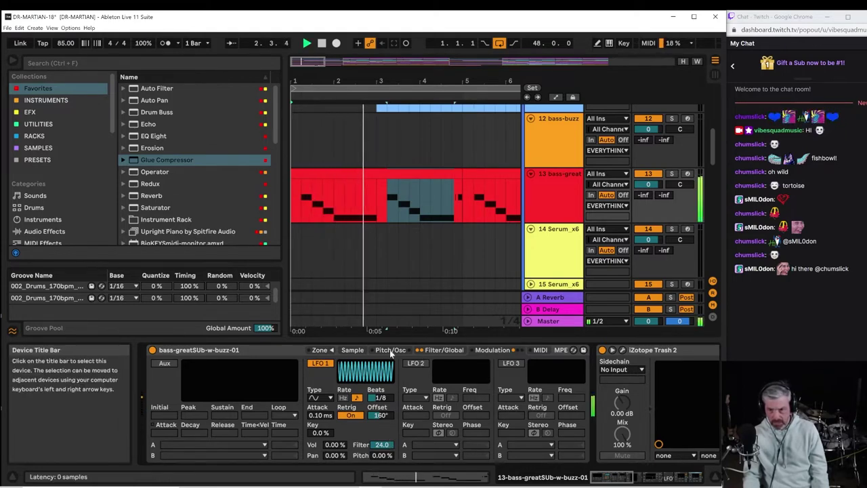
click(443, 349)
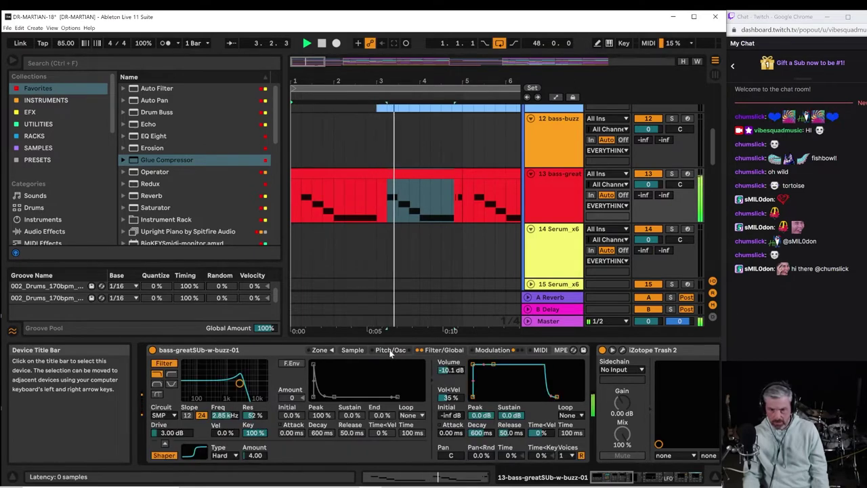
drag(473, 363, 479, 364)
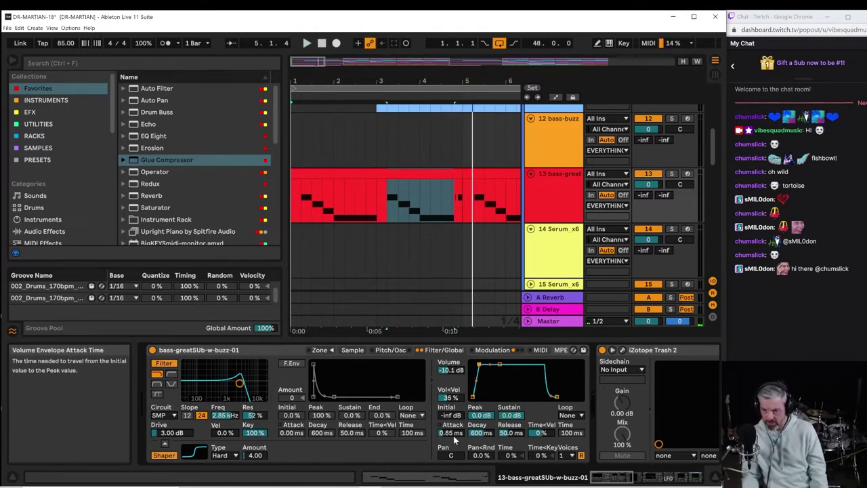
key(space)
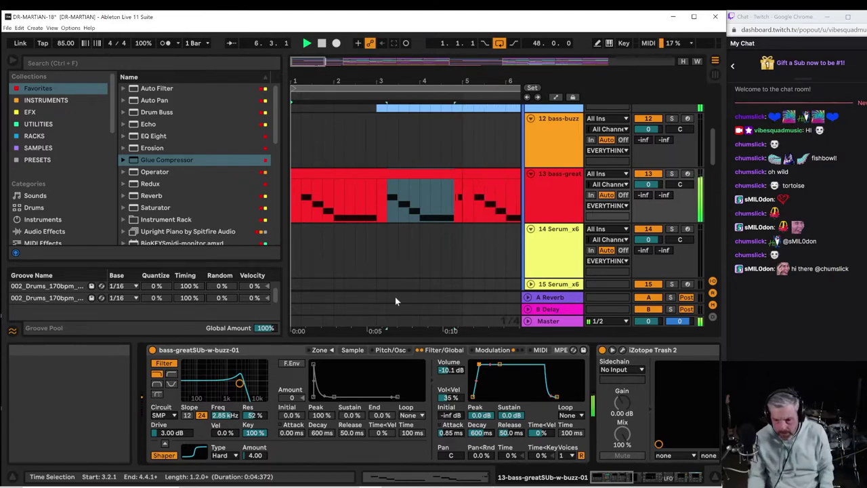
drag(447, 437, 447, 426)
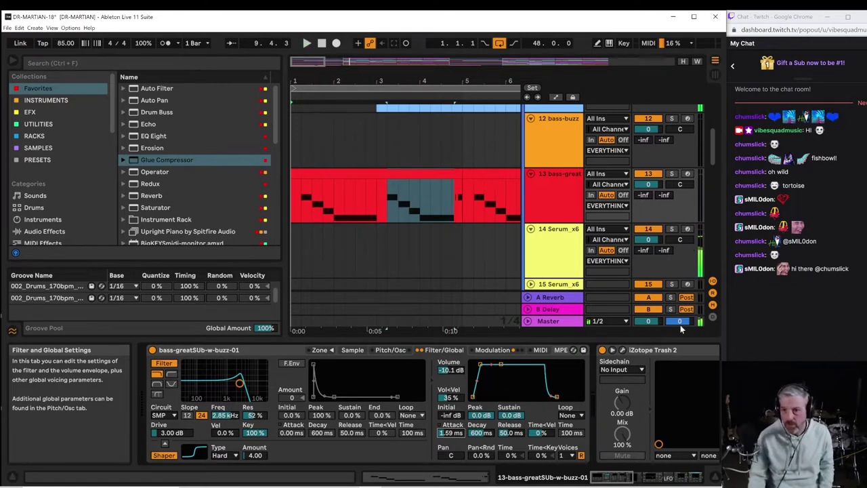
click(559, 199)
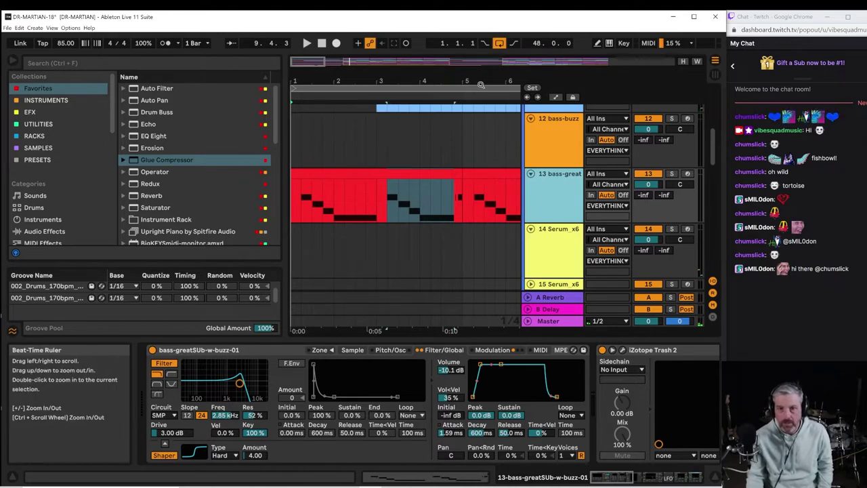
drag(480, 82, 481, 40)
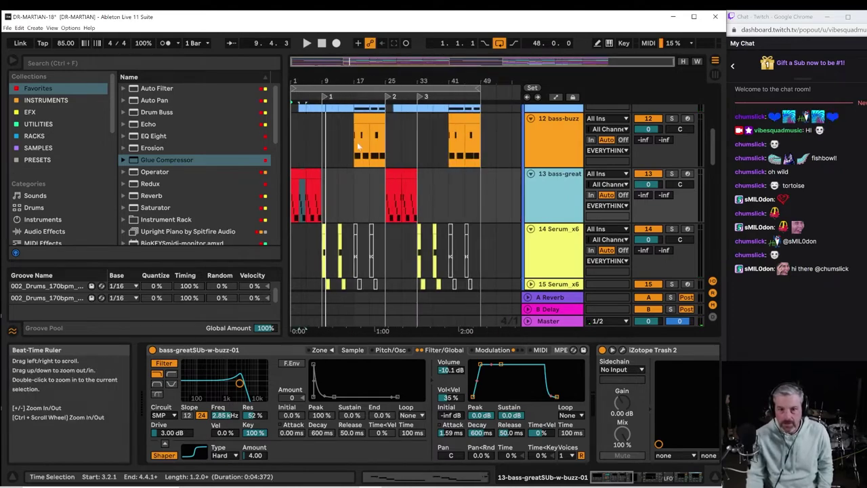
right_click(541, 209)
click(554, 238)
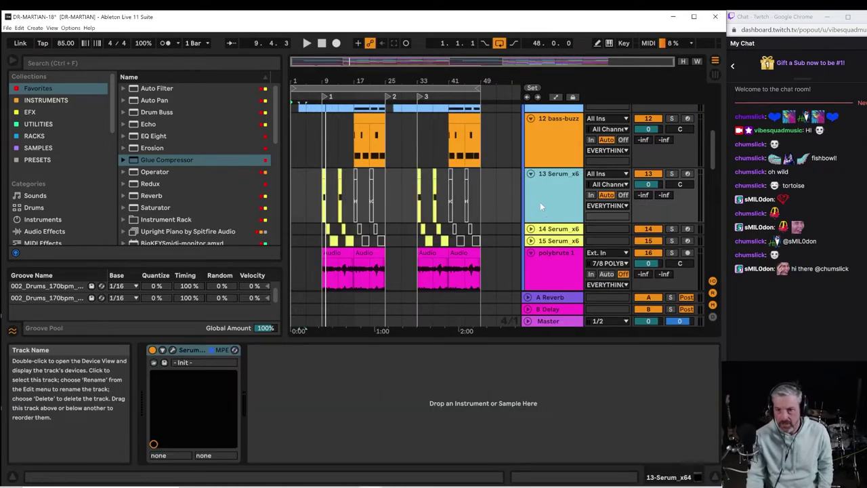
scroll(534, 191, up, 5)
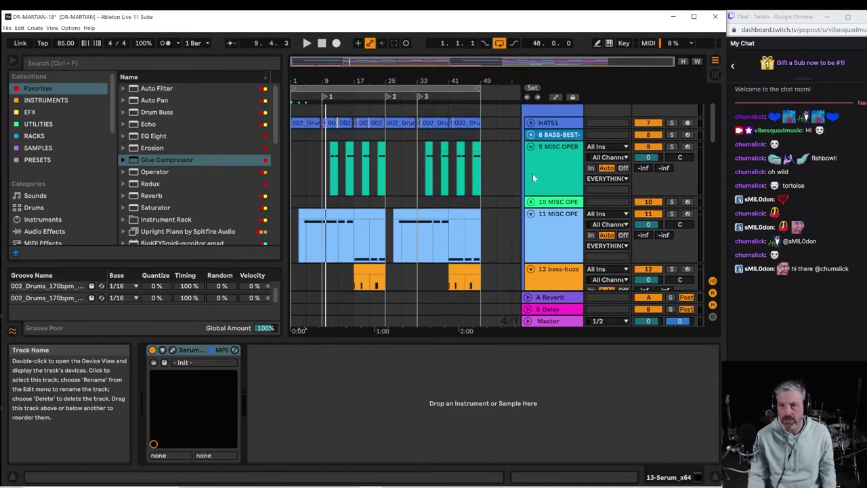
scroll(532, 173, down, 4)
scroll(554, 191, down, 5)
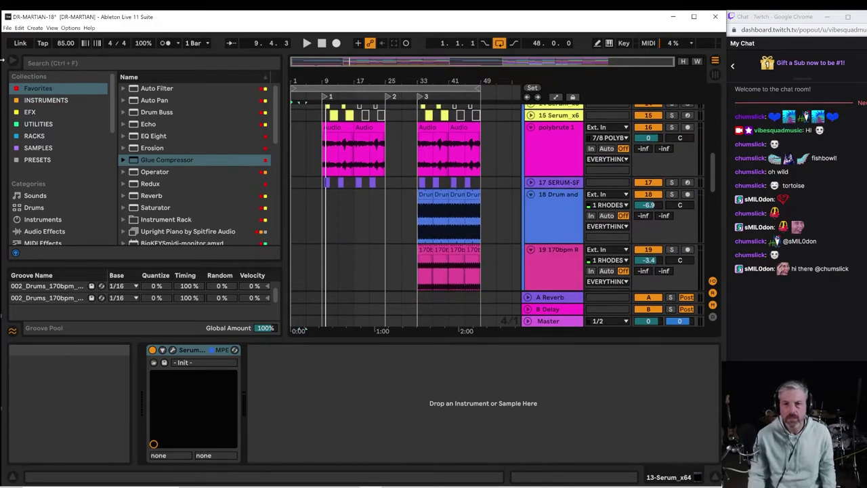
click(20, 28)
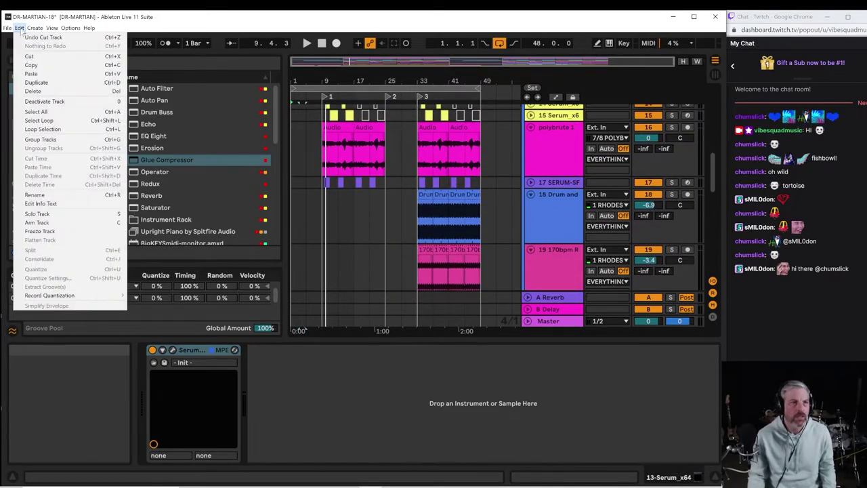
click(25, 38)
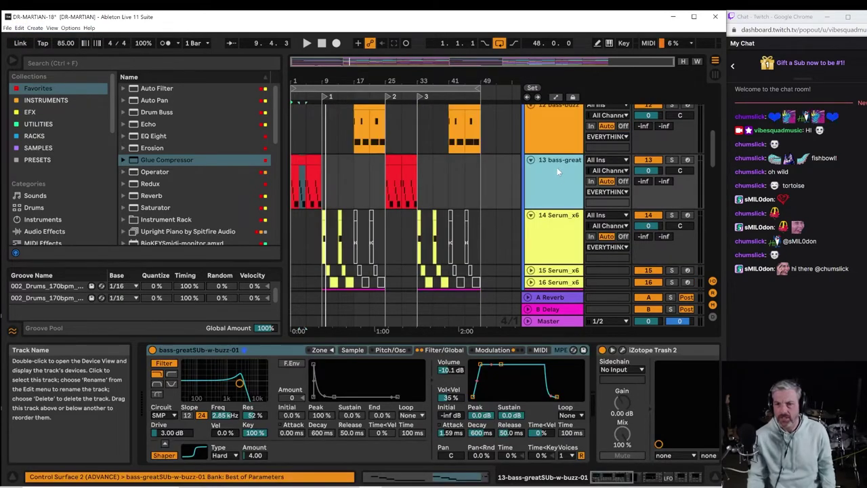
Freeze the bass-greatSUb-w-buzz-01 track.
right_click(548, 191)
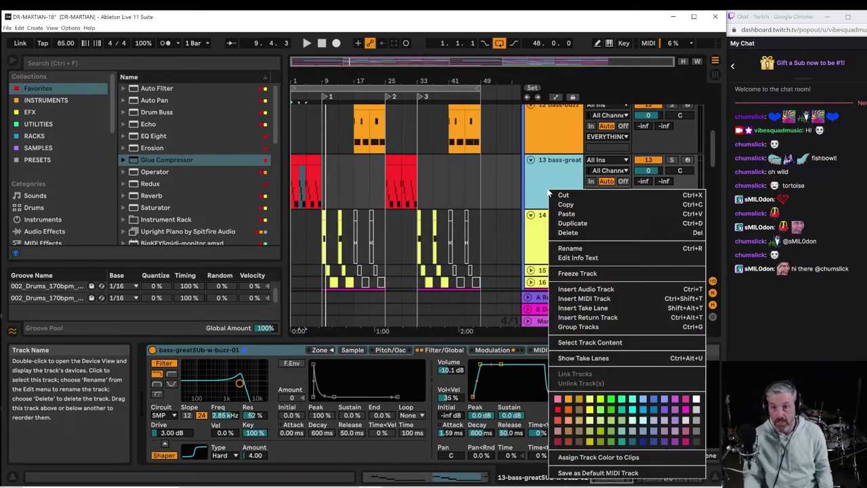
click(577, 273)
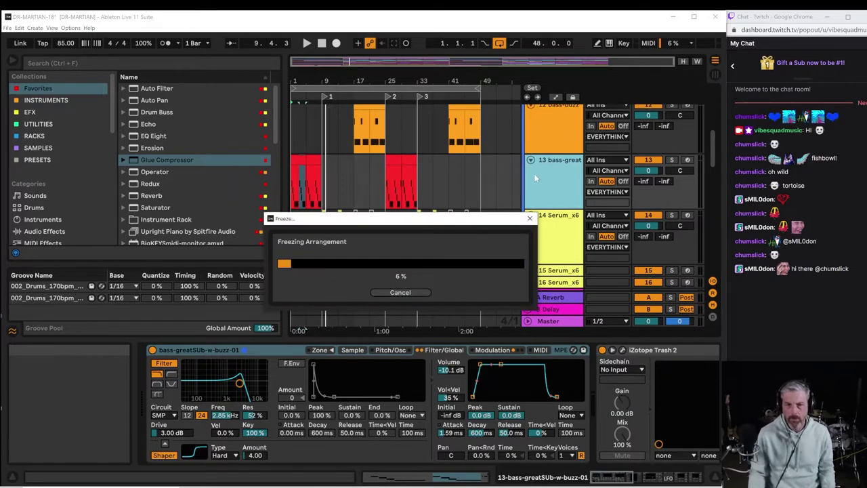
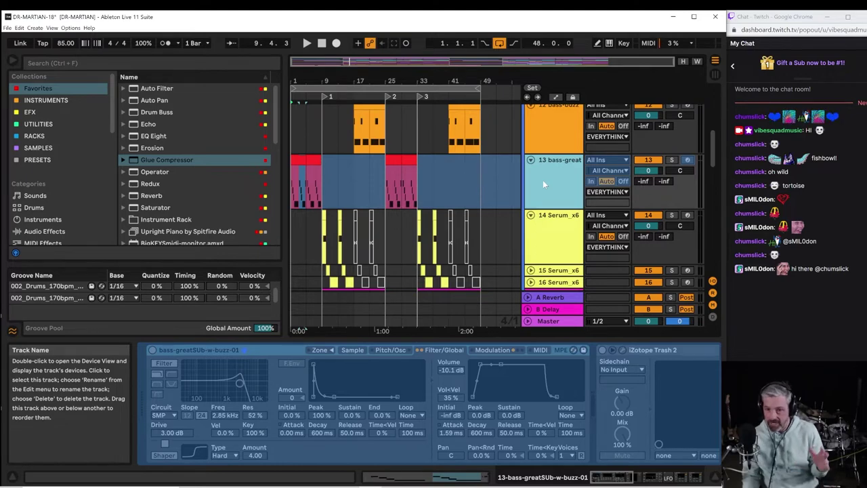
Flatten the frozen bass-greatSUb-w-buzz-01 track to audio and inspect the waveform's onset at beat 1.2.
right_click(542, 179)
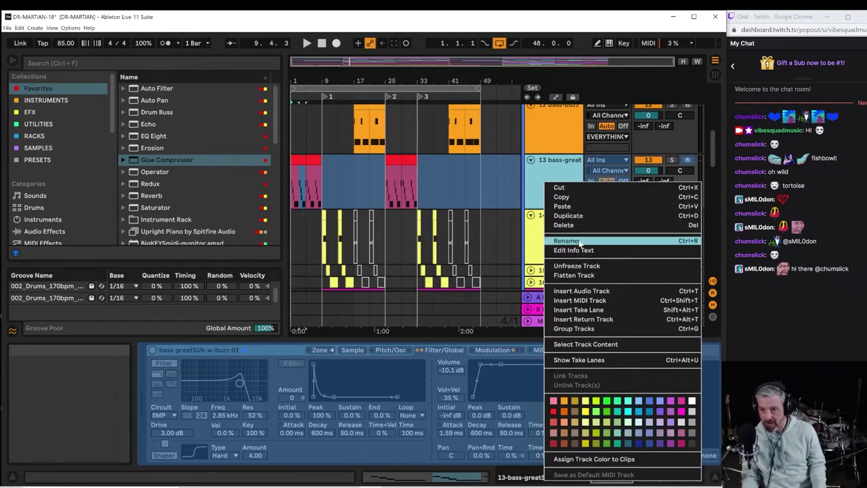
click(586, 275)
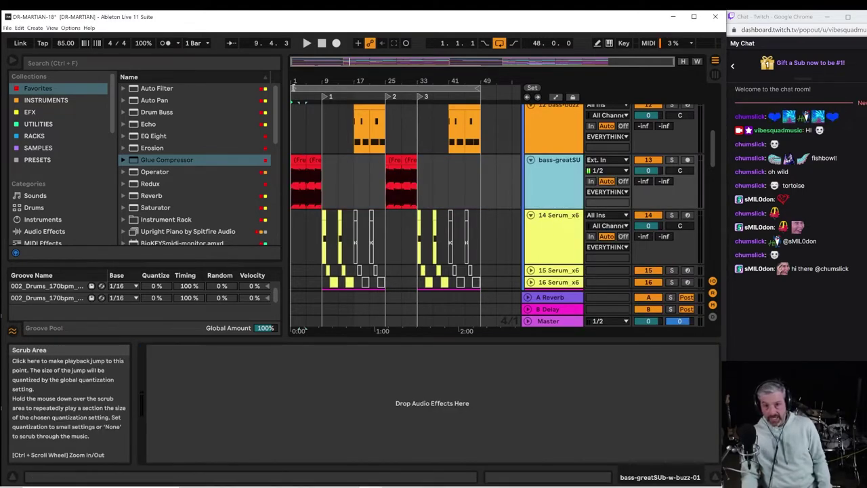
drag(299, 79, 327, 218)
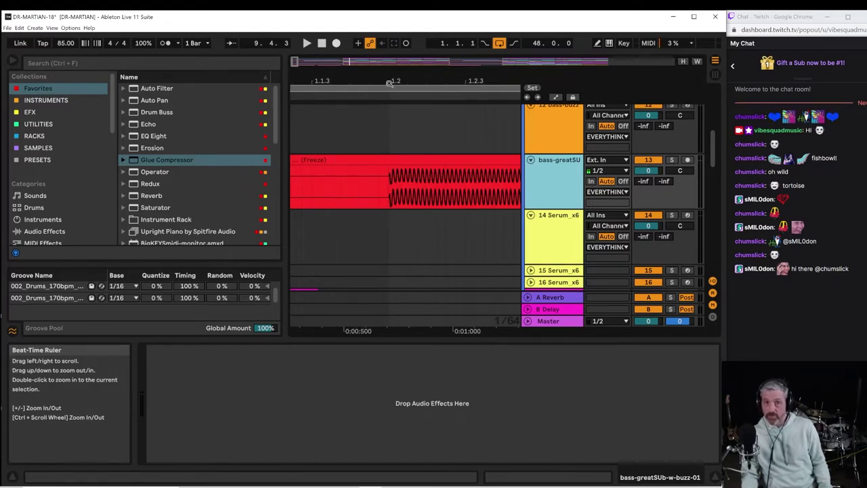
drag(389, 82, 389, 2)
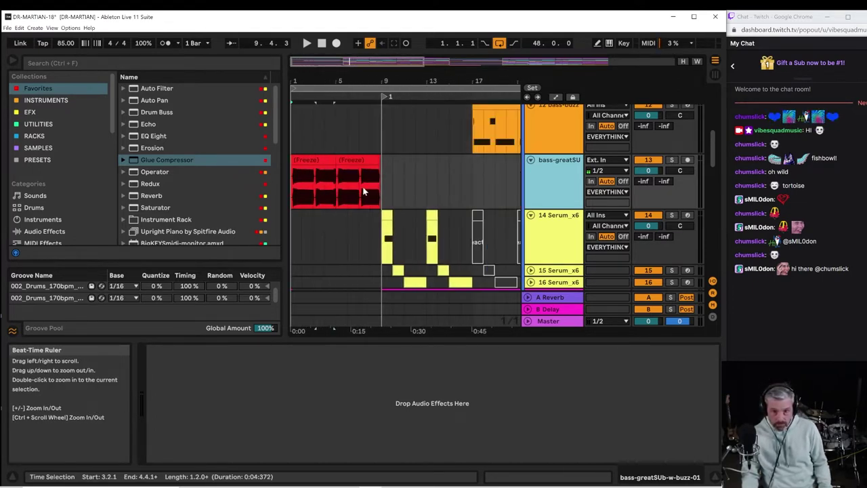
Examine the first clips of the Serum tracks around bar 9 and play the arrangement from 9.1.1.
drag(397, 84, 518, 80)
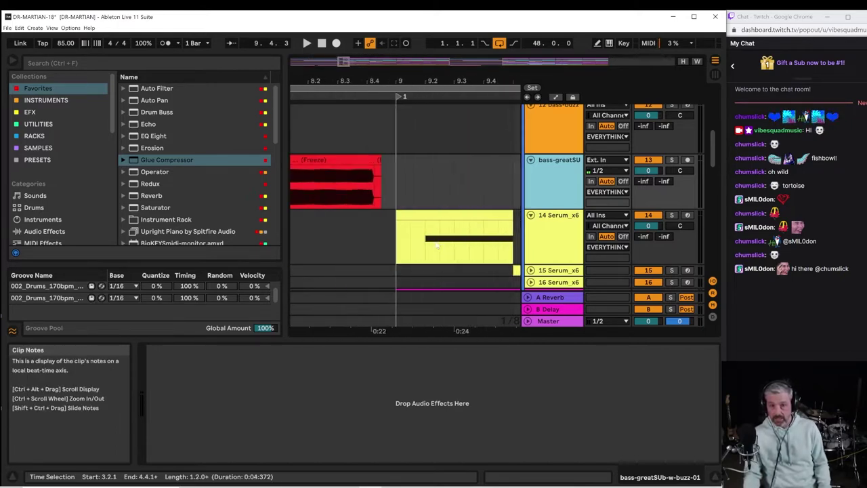
drag(400, 83, 399, 48)
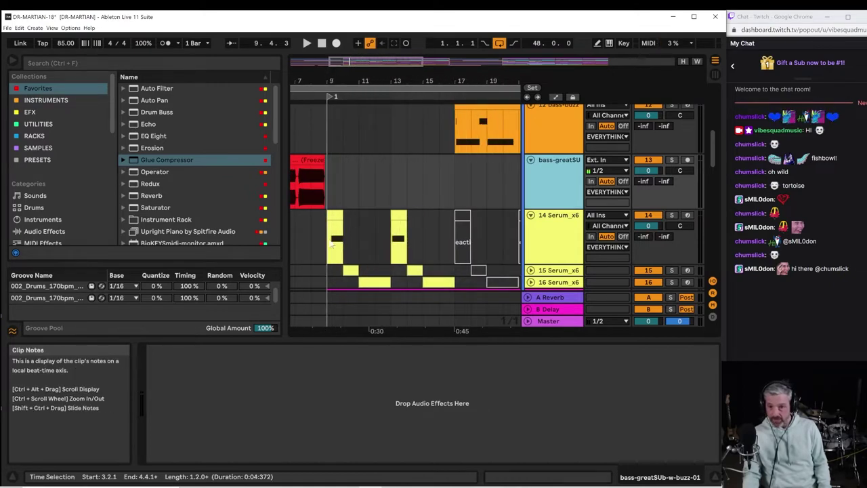
mouse_move(333, 83)
mouse_down()
mouse_move(333, 122)
mouse_move(333, 84)
mouse_up()
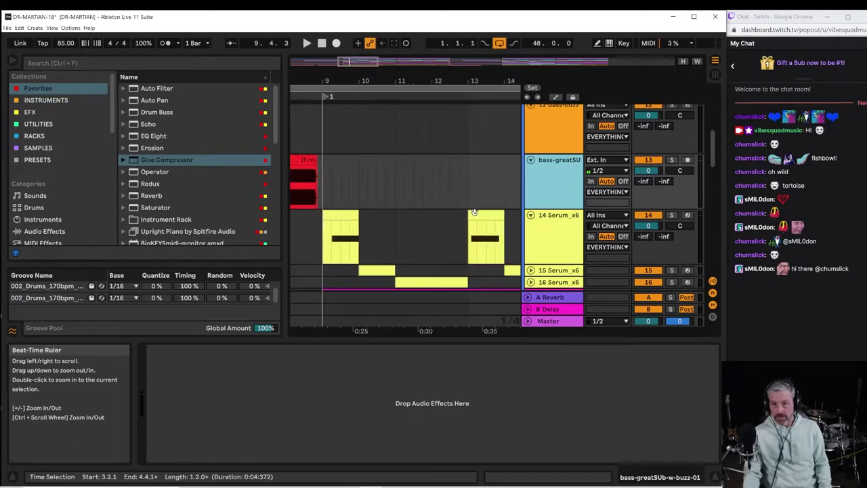
click(556, 240)
key(space)
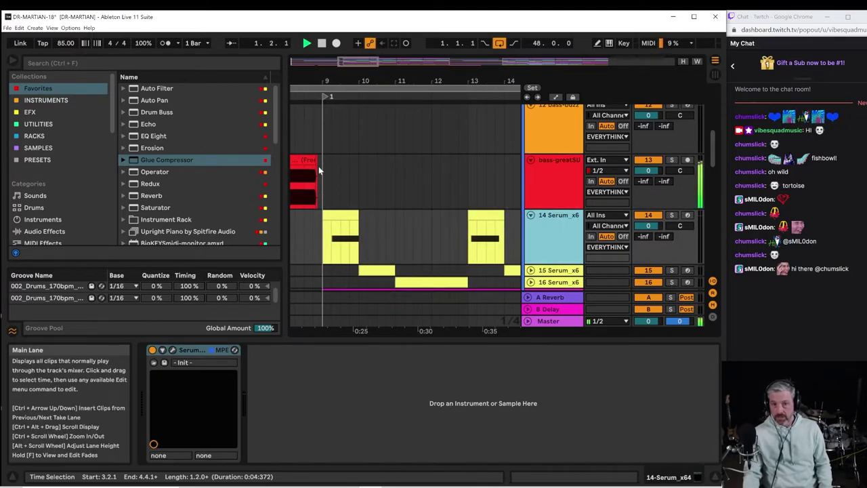
click(326, 241)
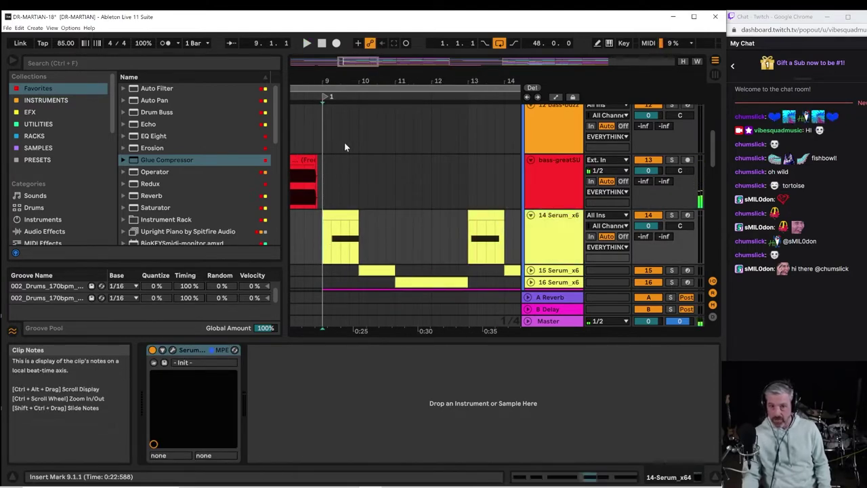
key(space)
key(space)
scroll(351, 121, down, 1)
scroll(351, 124, down, 3)
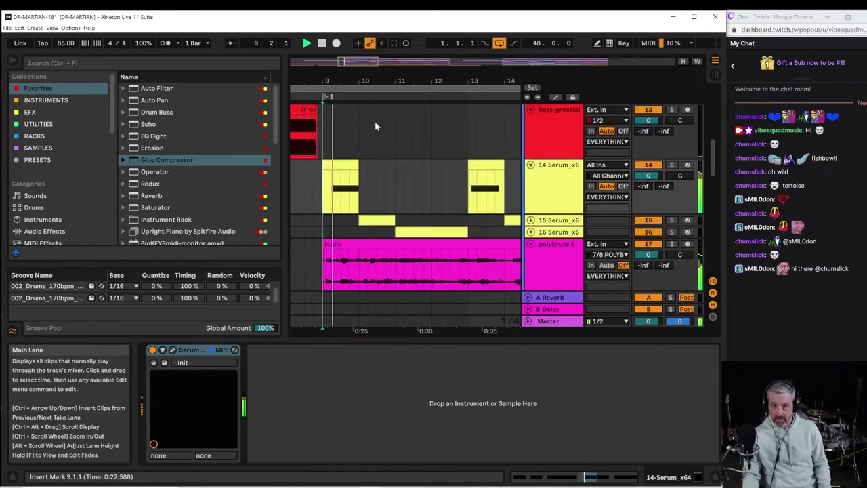
Audition Serum tracks 14, 15 and 16 in solo one after another, ending with all solos off and playback stopped.
click(673, 166)
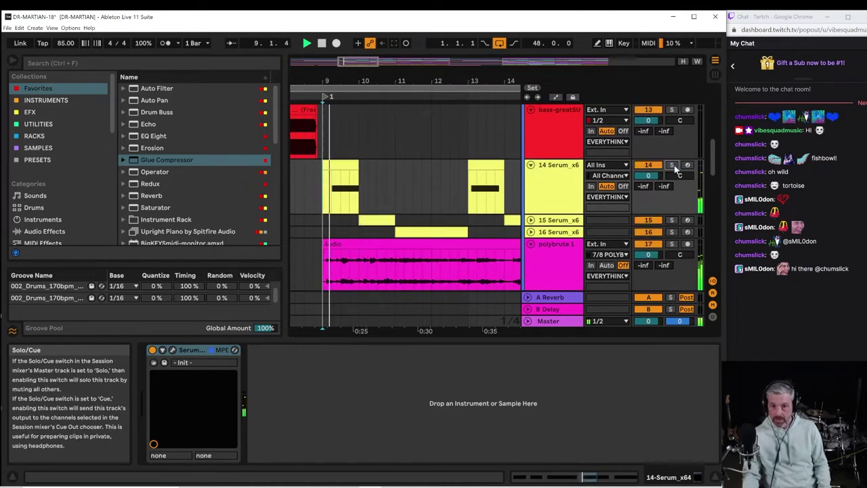
scroll(672, 175, down, 3)
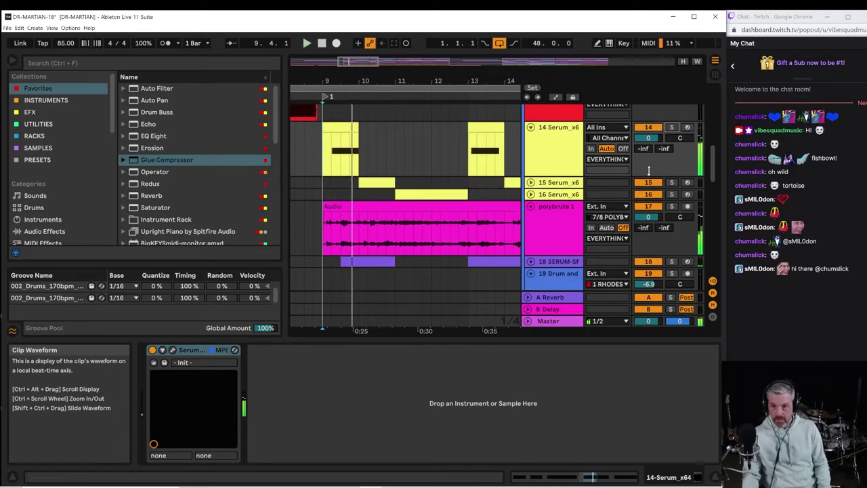
click(671, 183)
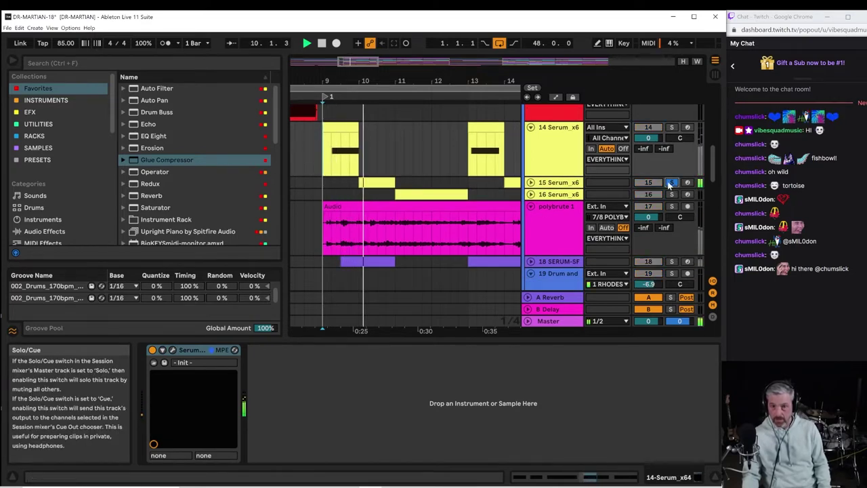
click(670, 183)
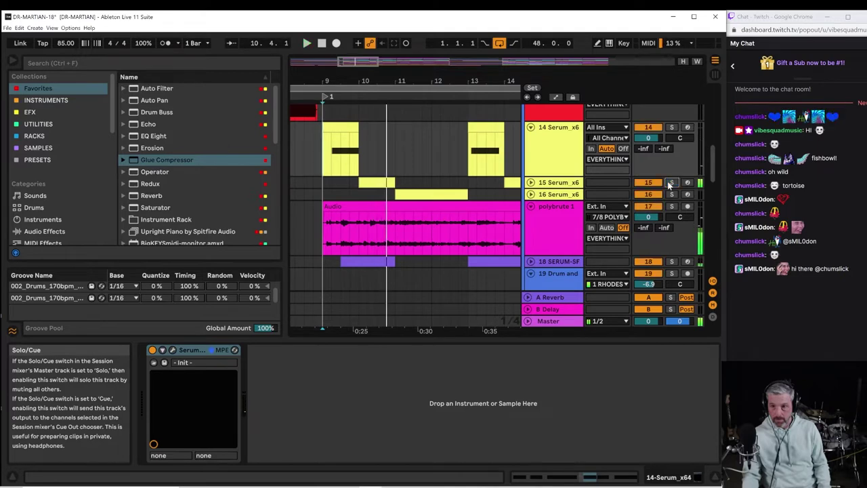
click(671, 194)
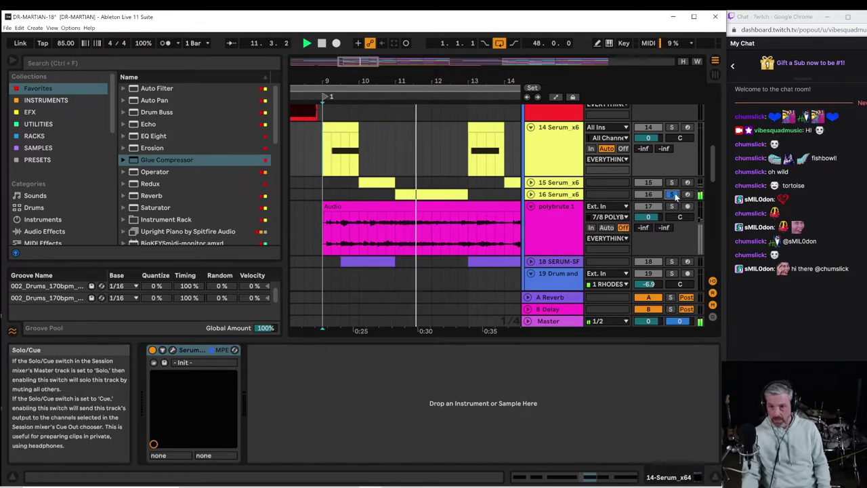
click(672, 194)
key(space)
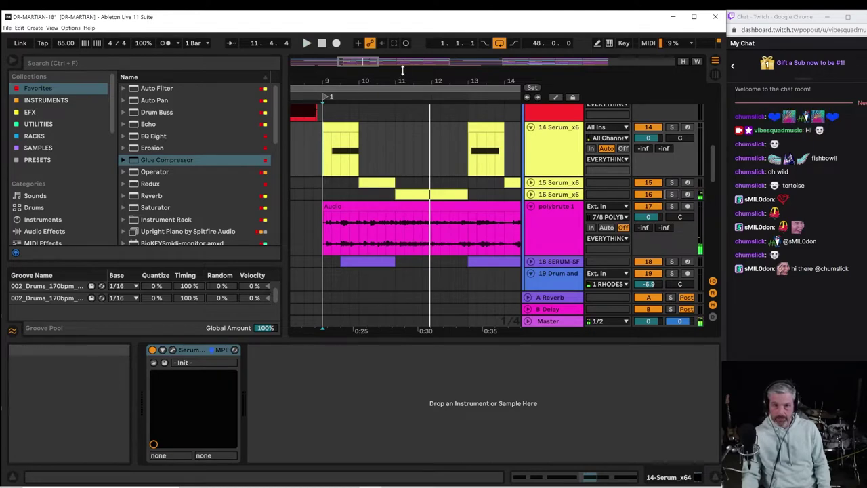
Freeze Serum tracks 14 to 16 together and flatten them to audio.
drag(362, 81, 363, 31)
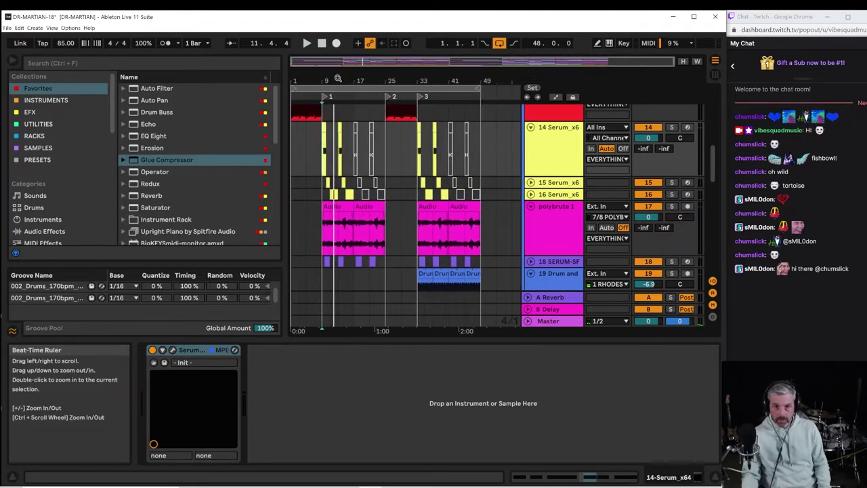
click(525, 154)
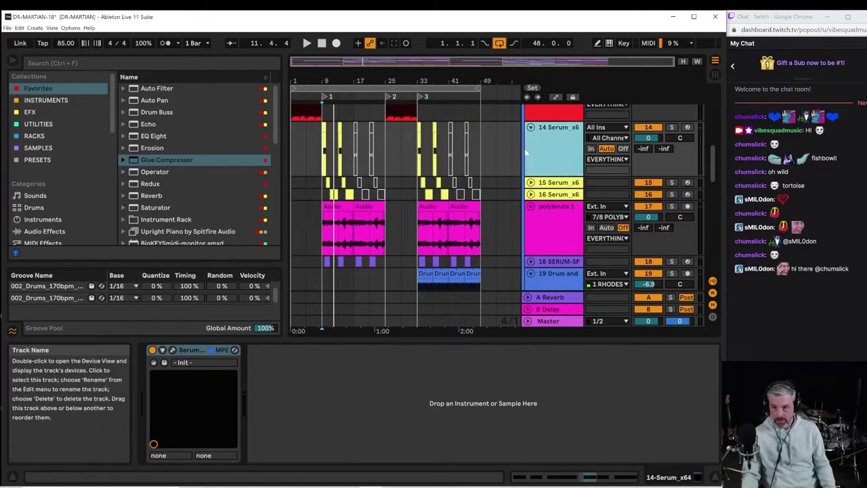
shift+click(553, 195)
right_click(550, 195)
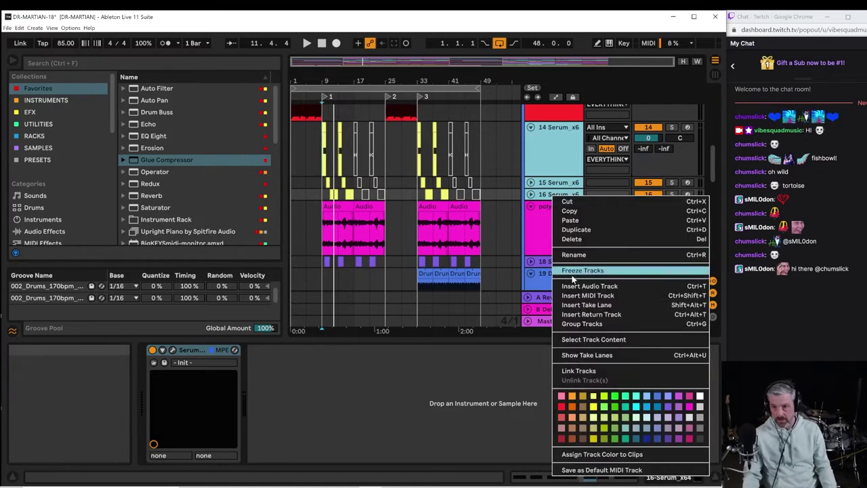
click(571, 273)
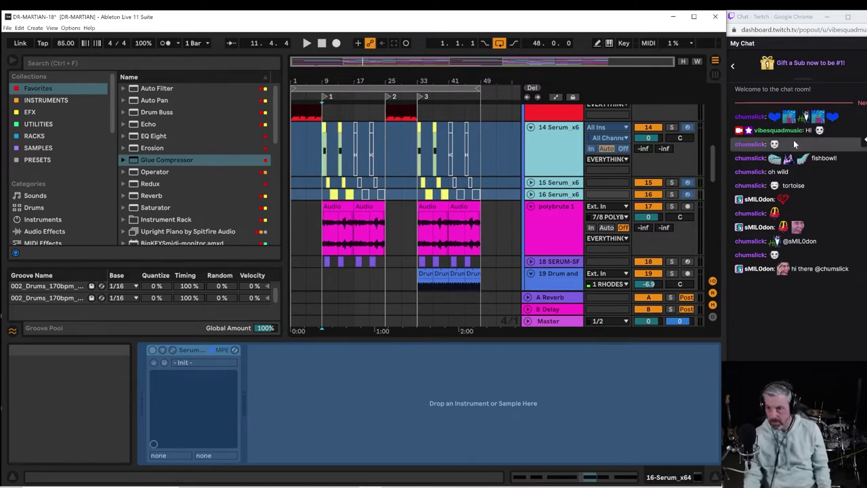
right_click(552, 166)
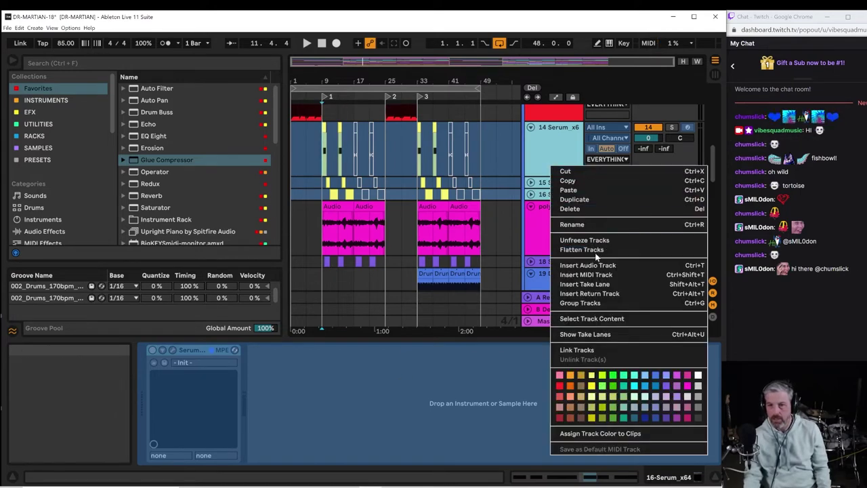
click(593, 249)
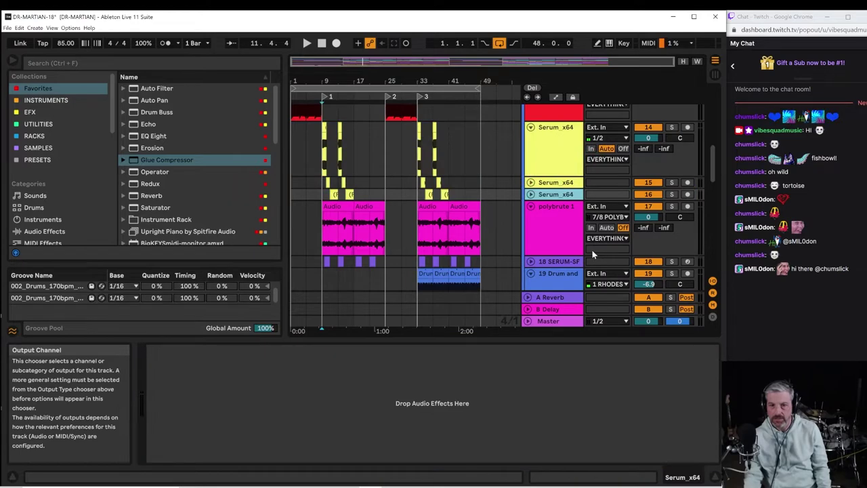
Play the flattened Serum tracks from bar 9 and inspect the waveform of the first clip.
key(space)
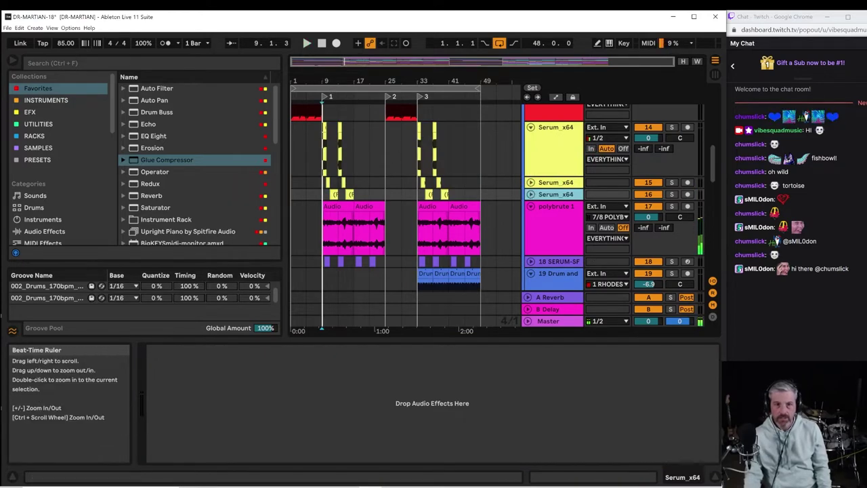
drag(323, 81, 333, 153)
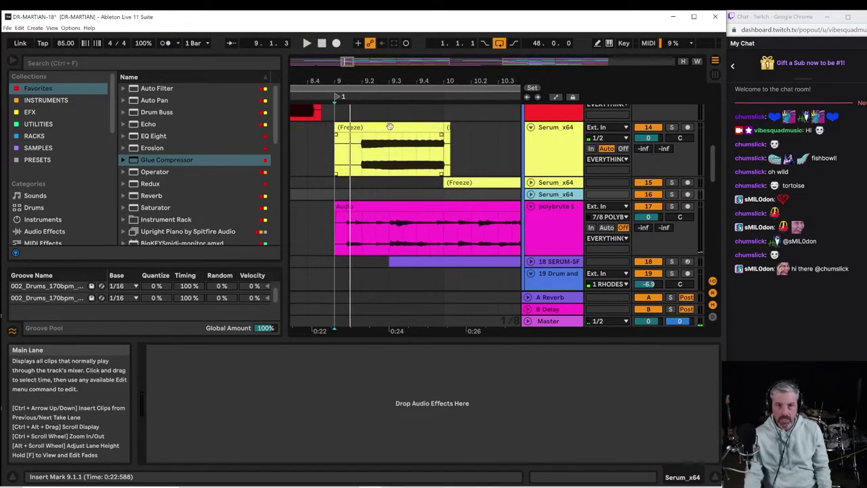
drag(389, 81, 390, 55)
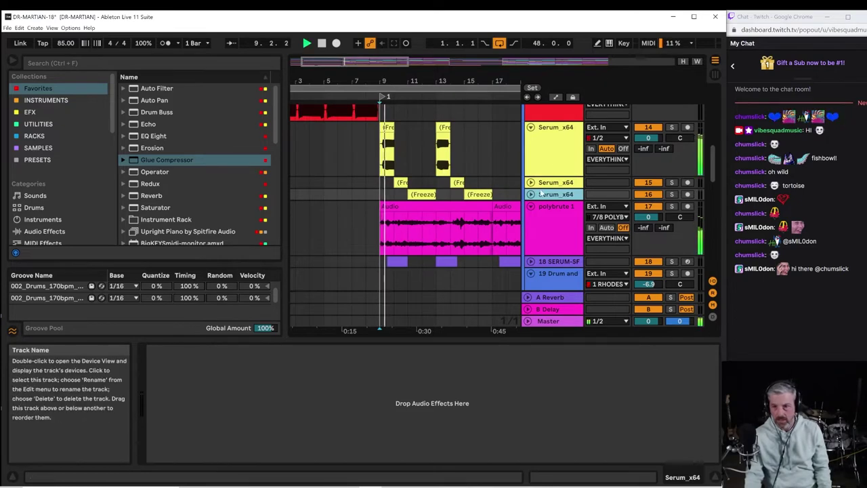
Unfold track 18, SERUM-SFX-BASS-02, and audition its first clip in solo from 9.4.1.
scroll(535, 203, down, 1)
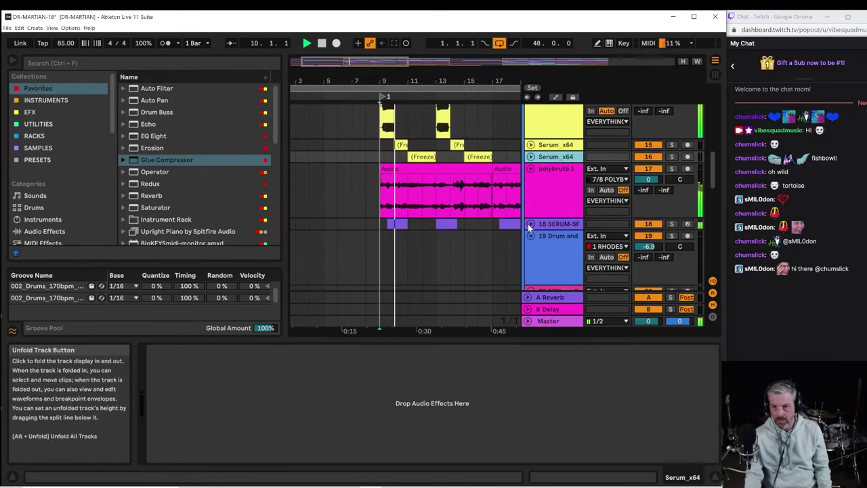
click(530, 223)
scroll(530, 224, down, 2)
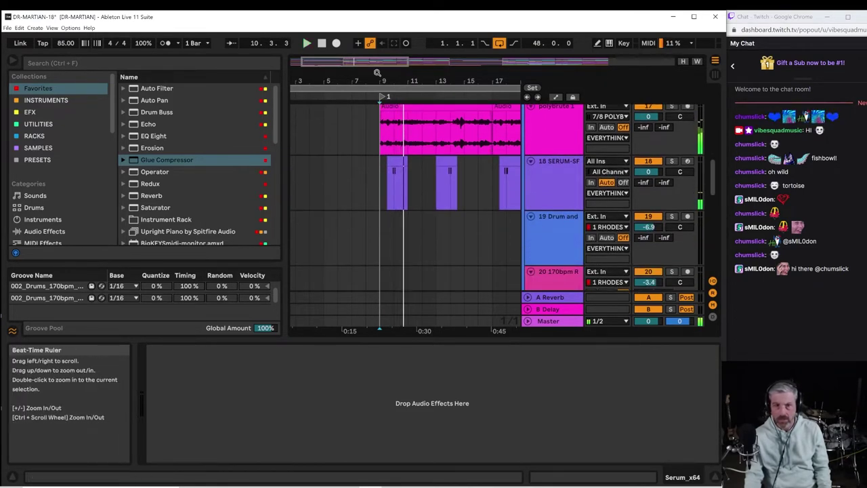
drag(377, 73, 396, 176)
click(397, 191)
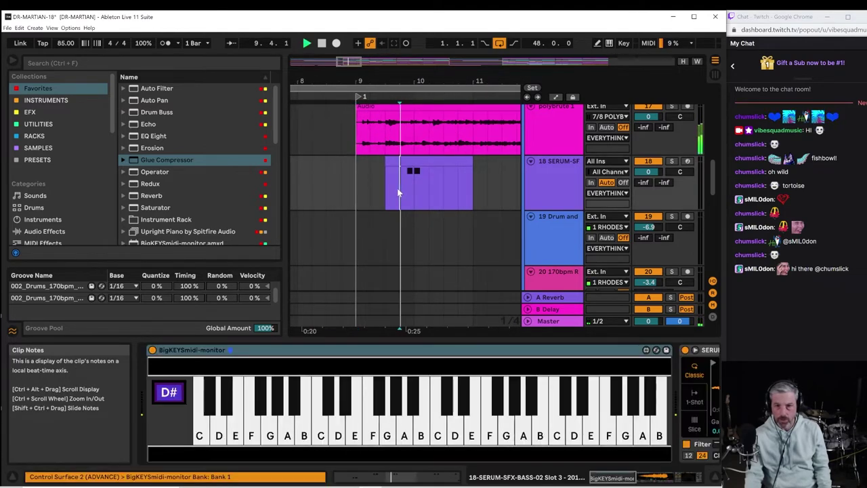
click(671, 161)
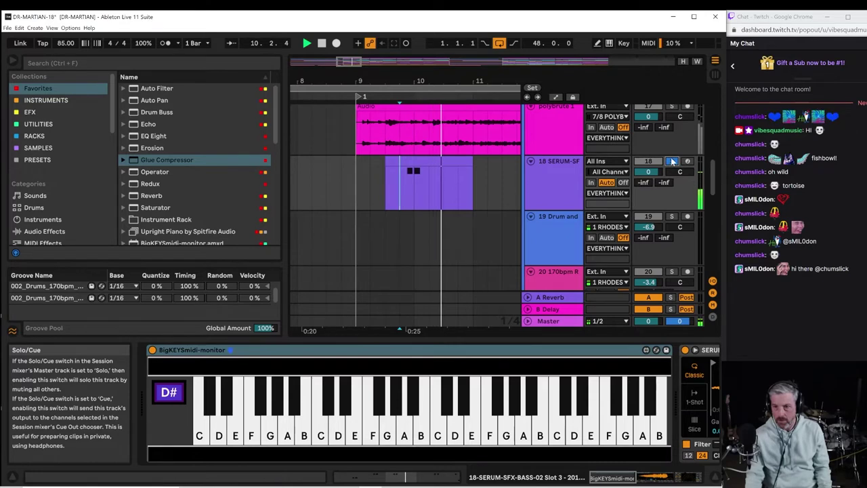
click(673, 161)
Play the first SERUM-SFX-BASS-02 clip in the full mix, starting just before the clip, and stop playback.
key(space)
key(space)
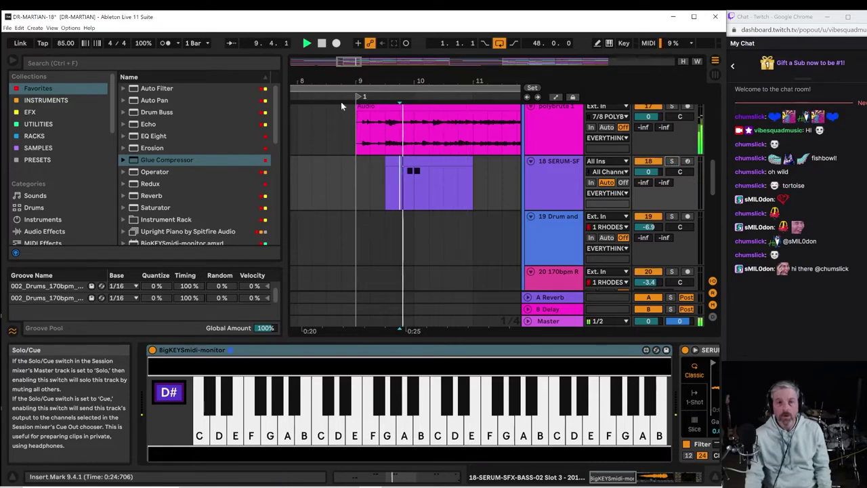
click(369, 182)
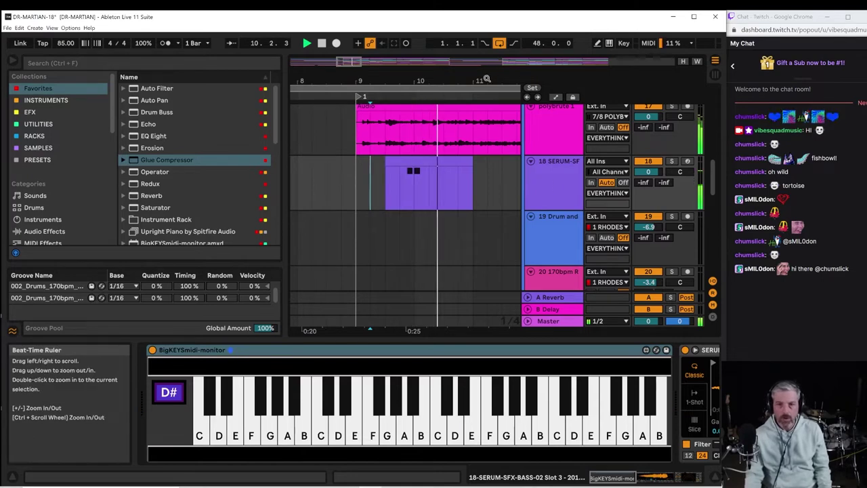
drag(486, 78, 397, 40)
key(space)
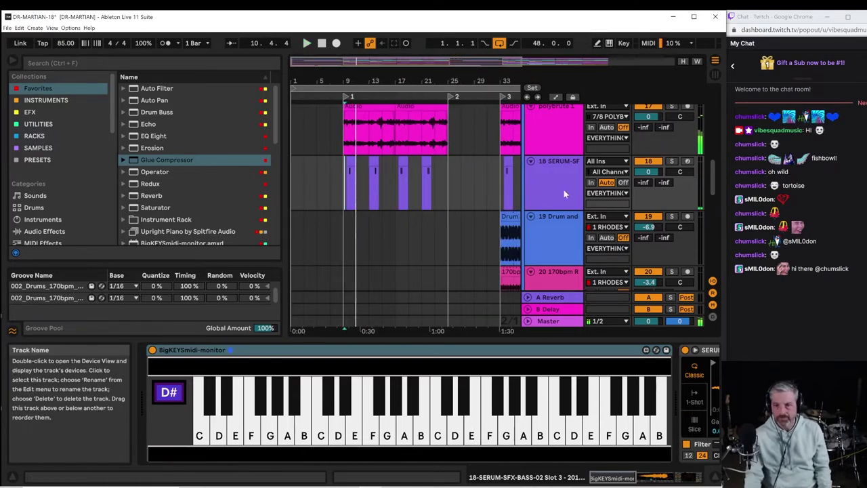
Freeze the SERUM-SFX-BASS-02 track.
right_click(563, 187)
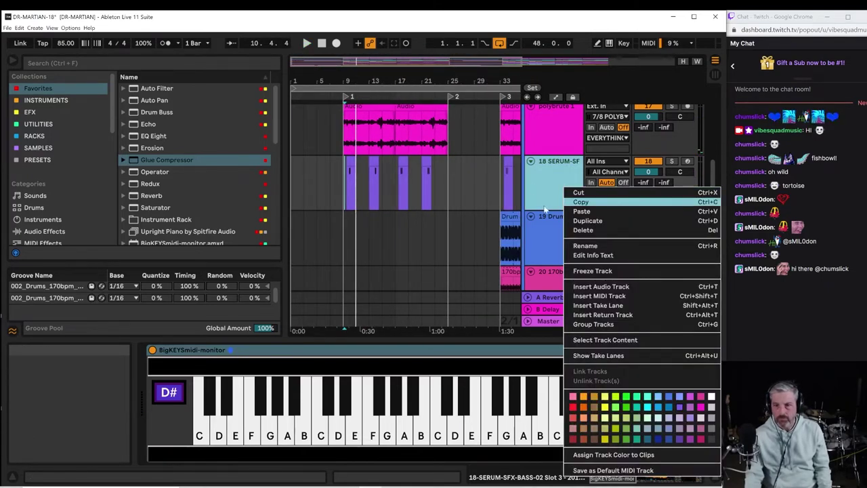
right_click(533, 184)
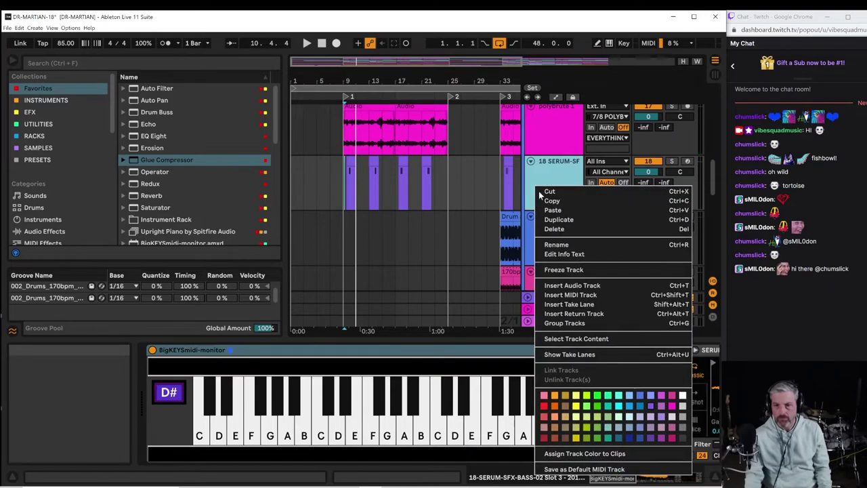
click(552, 271)
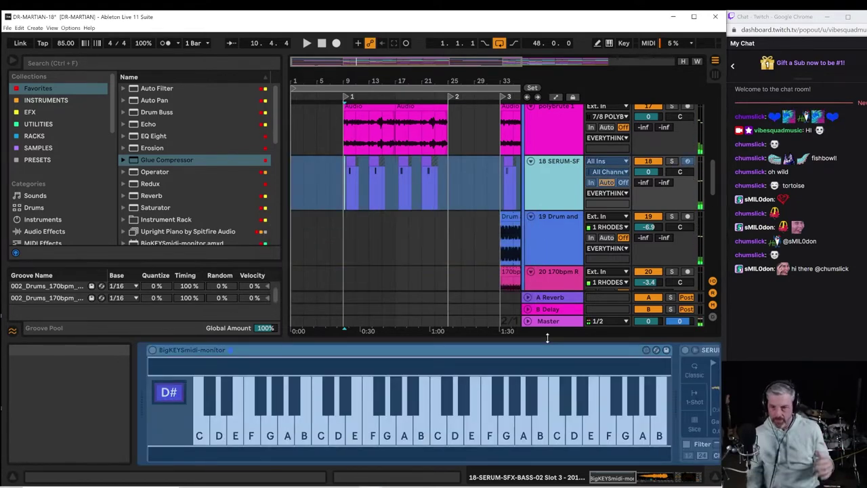
Flatten the frozen SERUM-SFX-BASS-02 track and play the resulting audio from bar 9 in the mix.
right_click(550, 185)
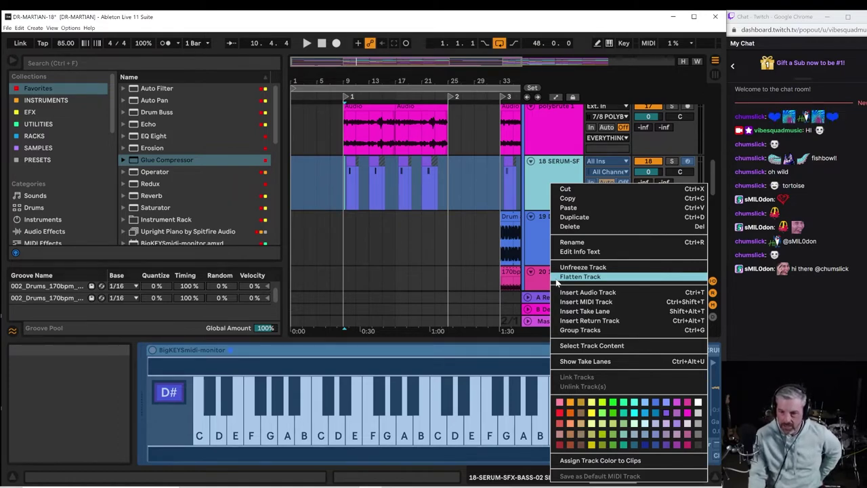
click(556, 279)
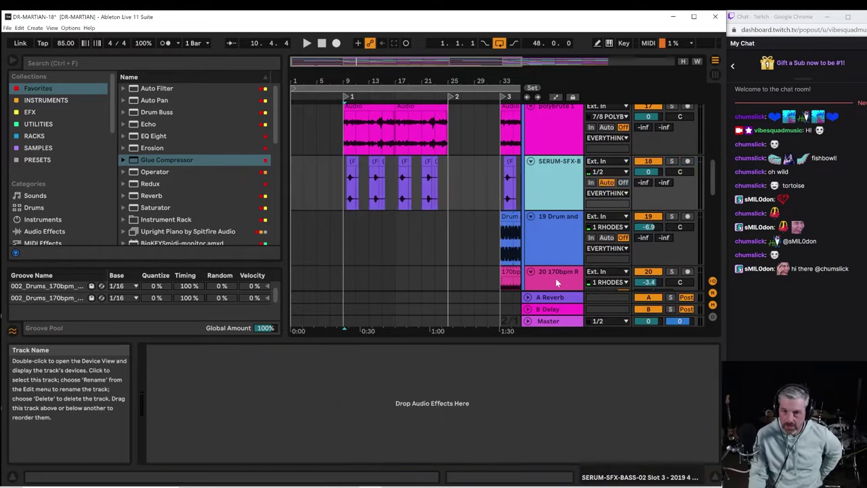
key(space)
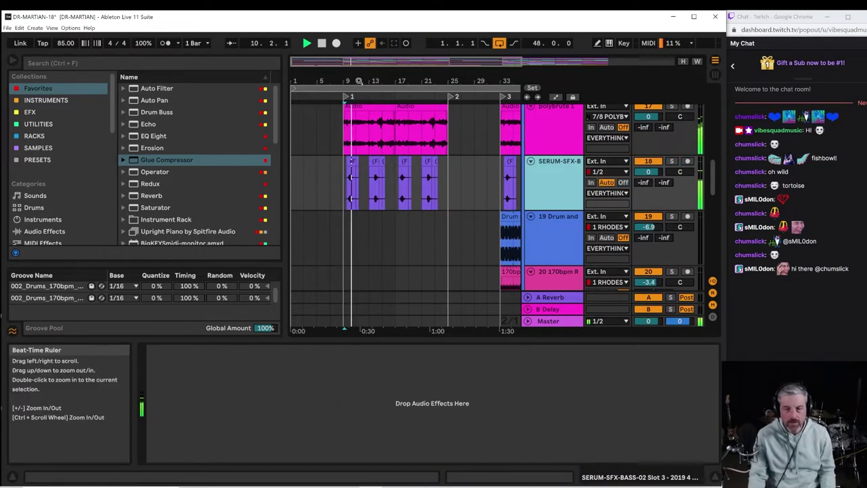
key(space)
Find the UZ_SS_wub_rev_E# track and audition the start of its clip near bar 37, soloed and in the mix.
click(556, 243)
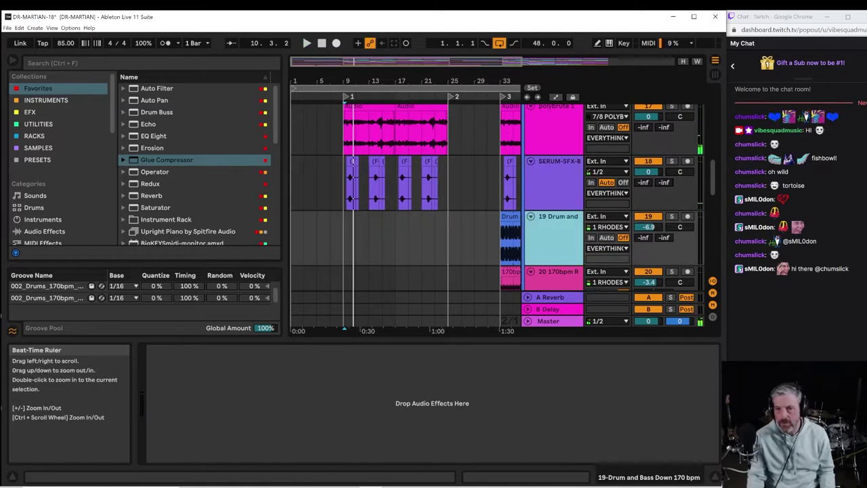
drag(501, 81, 422, 160)
scroll(445, 281, down, 2)
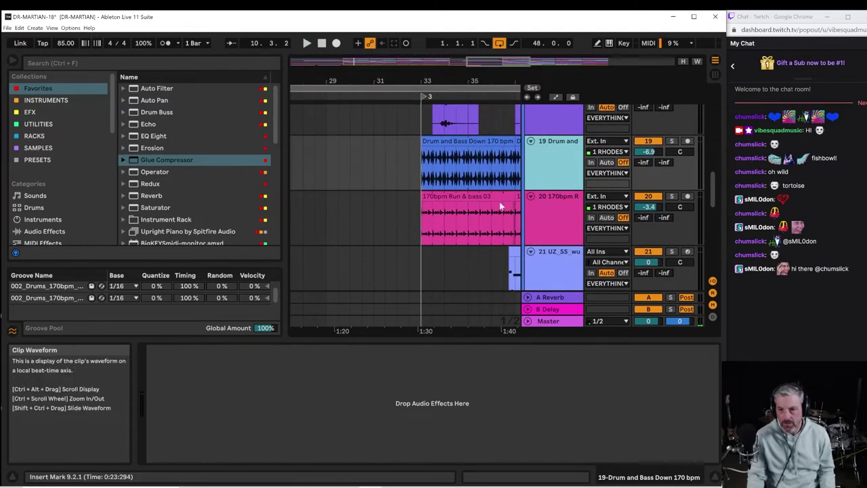
drag(516, 81, 366, 81)
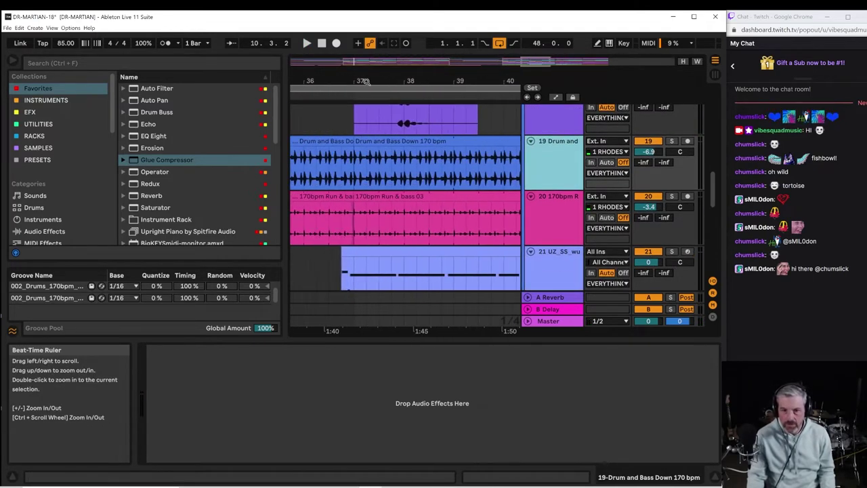
scroll(445, 239, down, 2)
click(535, 211)
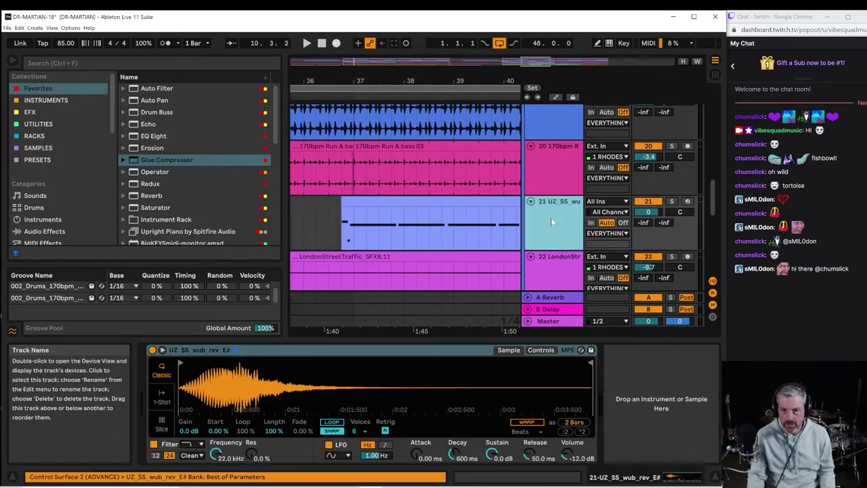
click(350, 228)
key(space)
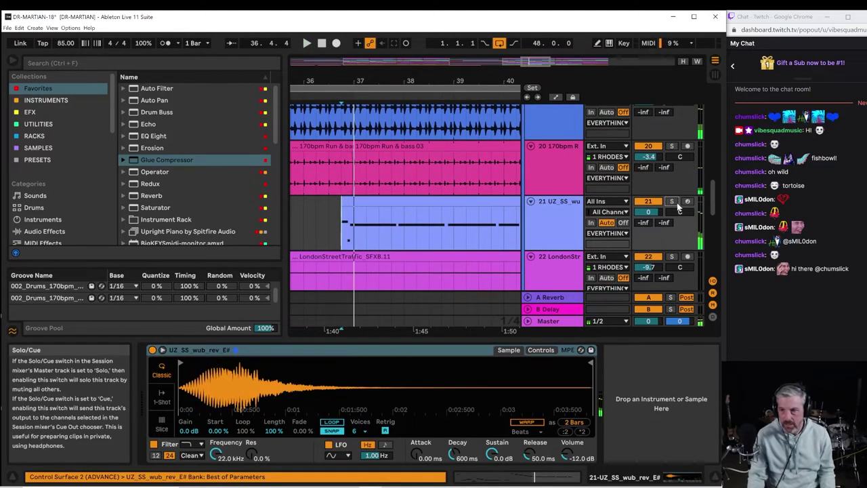
click(672, 202)
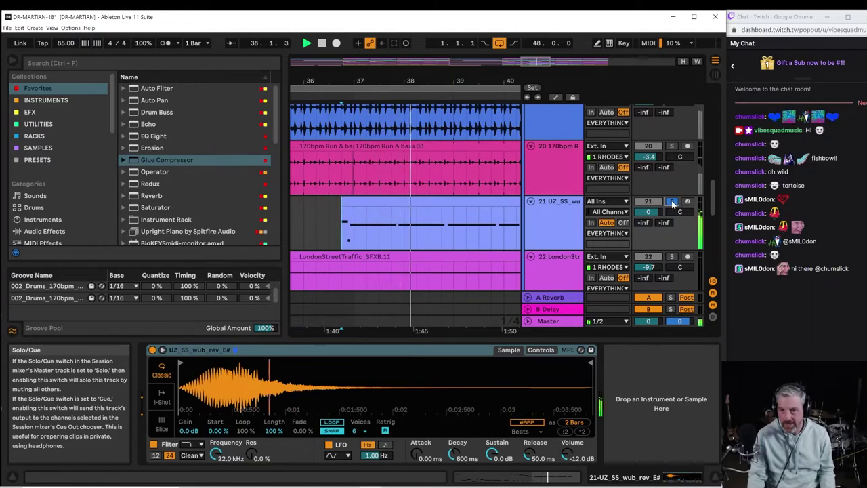
click(672, 202)
key(space)
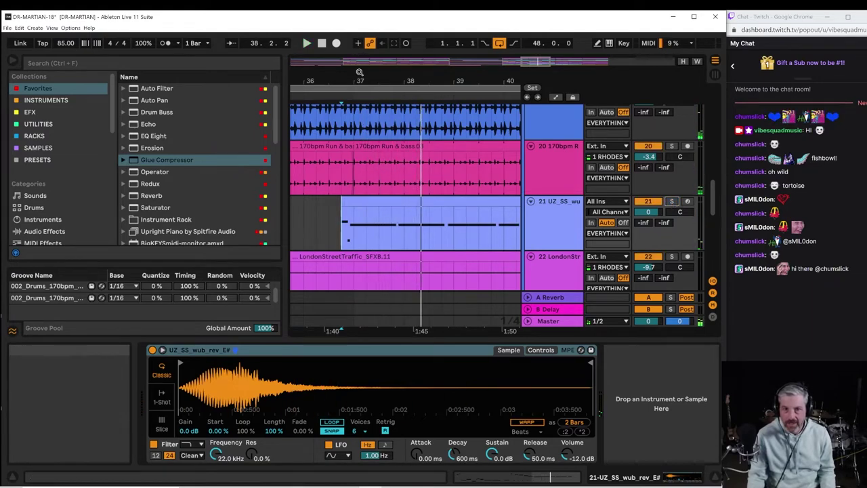
Replay the UZ_SS_wub_rev_E# clip from its start near bar 37, toggling solo to compare it with the full mix.
drag(358, 76, 397, 31)
drag(408, 292, 408, 270)
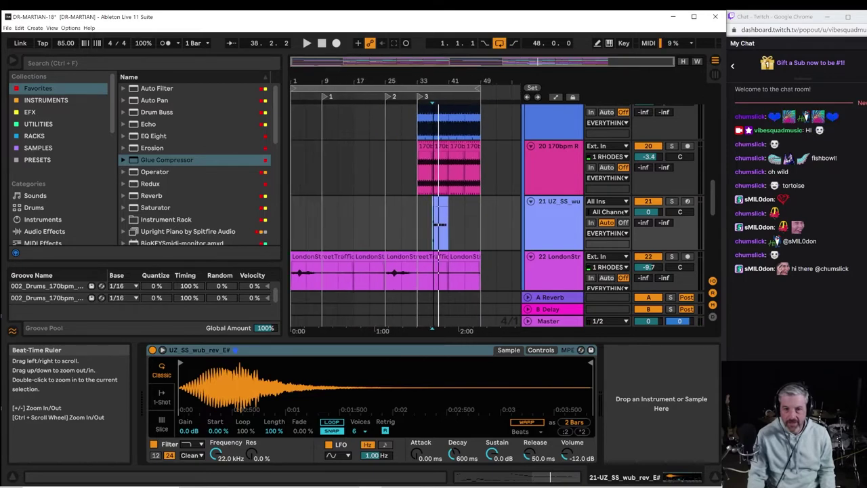
click(433, 237)
key(space)
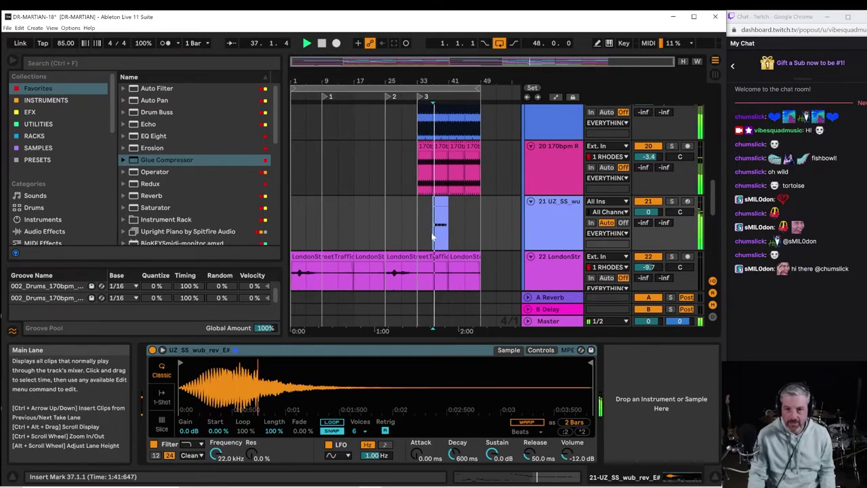
click(670, 202)
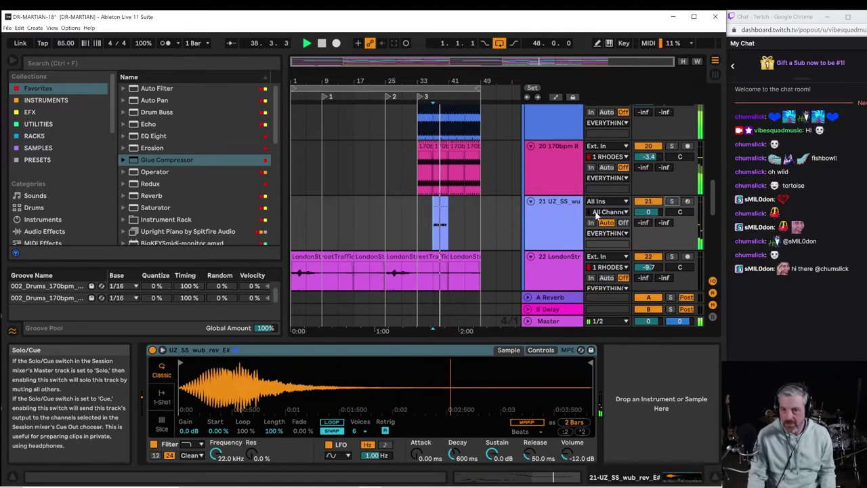
click(551, 218)
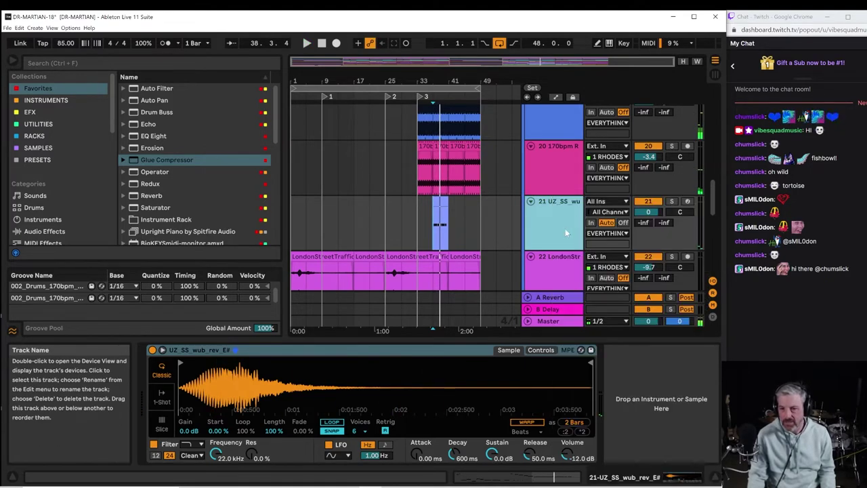
Undo back to restore the bass-greatSUb-w-buzz-01 track above UZ_SS_wub_rev_E# and check the undo history.
key(ctrl+z)
right_click(568, 224)
click(551, 225)
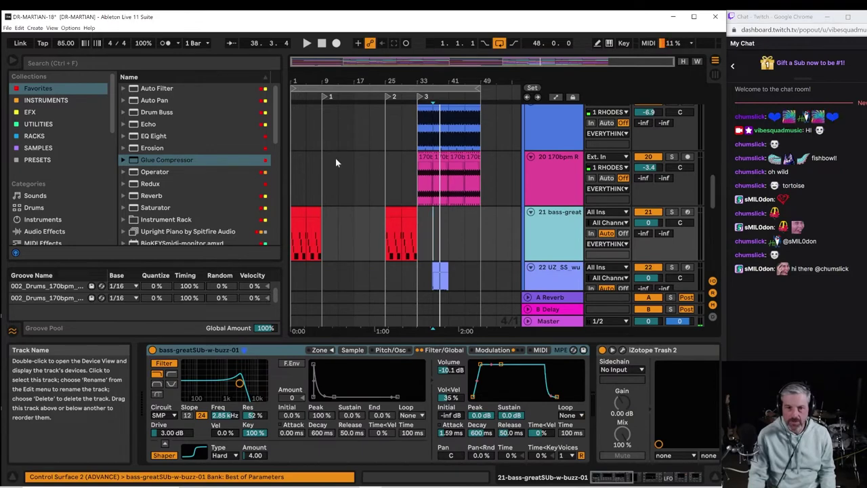
click(19, 28)
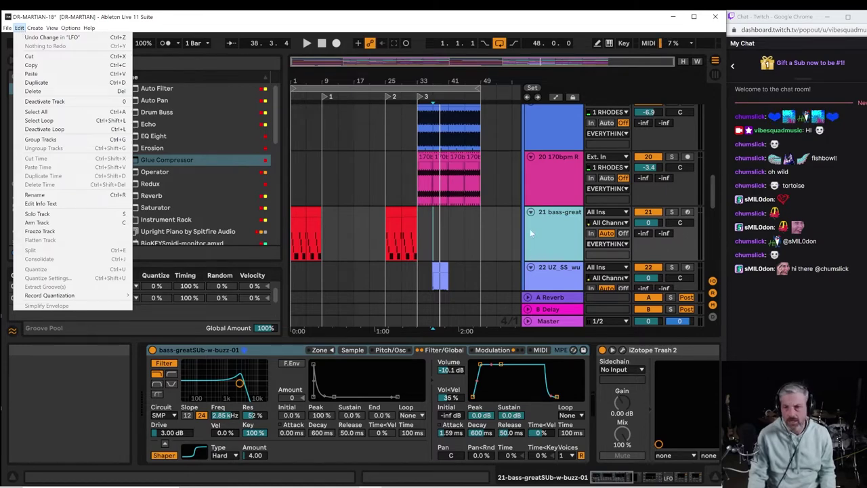
click(549, 223)
Play section 3 from near bar 37 while checking the tracks around UZ_SS_wub_rev_E#.
scroll(542, 260, down, 1)
key(space)
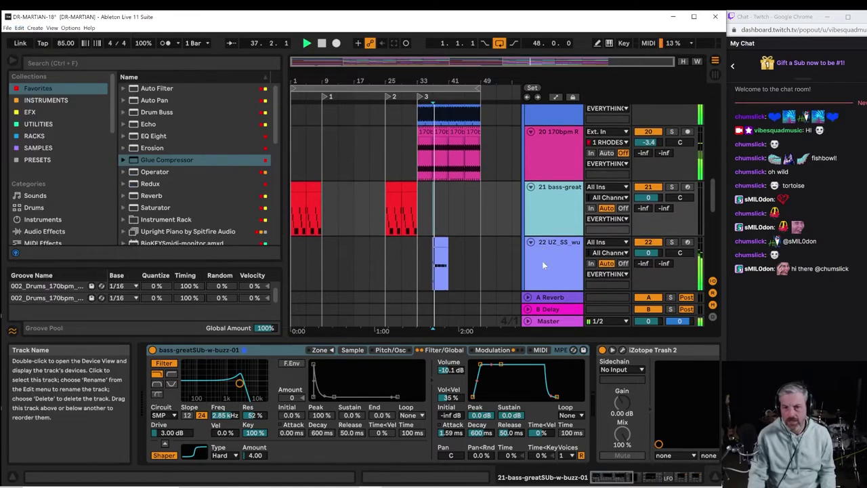
scroll(542, 260, down, 2)
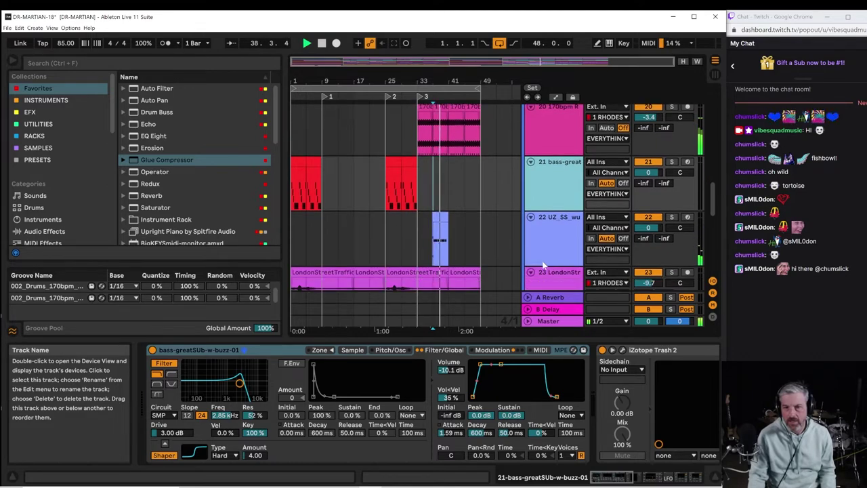
scroll(538, 262, down, 2)
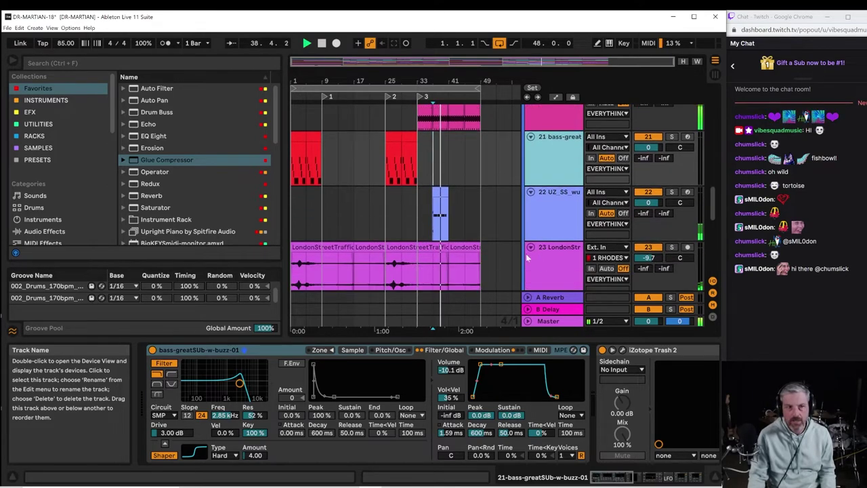
Play bass-greatSUb-w-buzz-01 from bar 1 and inspect the Auto Filter, LFO and Glue Compressors in its device chain.
click(296, 171)
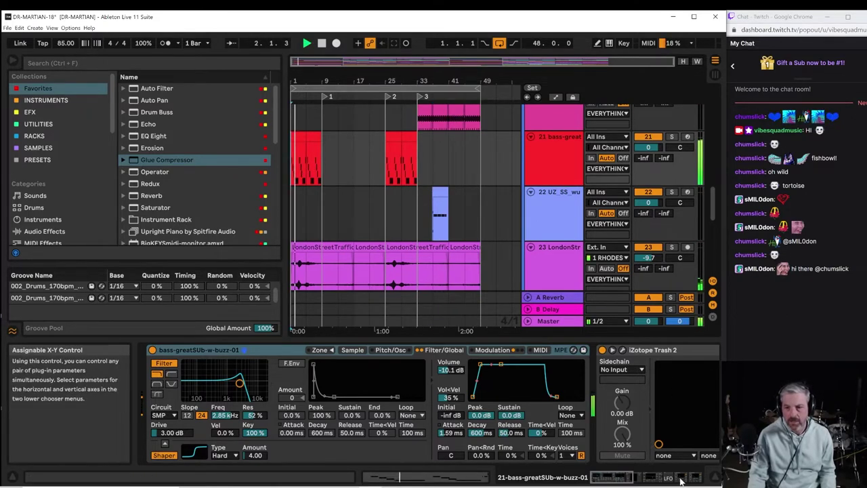
click(680, 476)
click(693, 475)
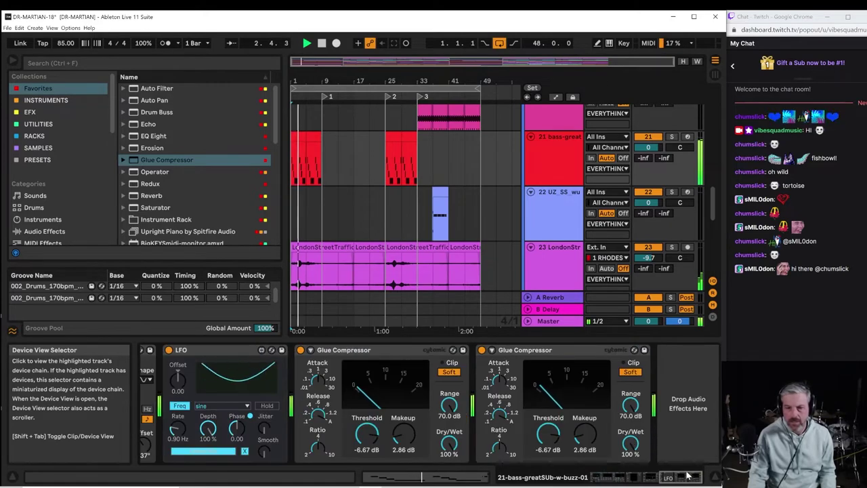
click(668, 478)
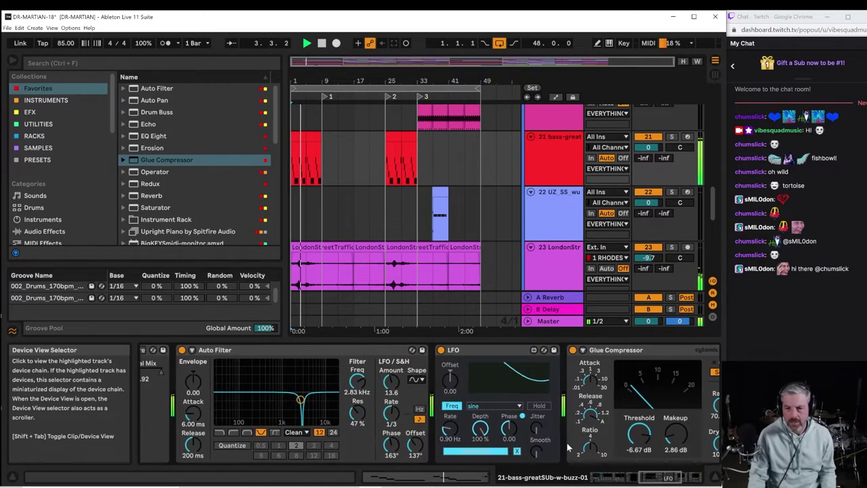
key(space)
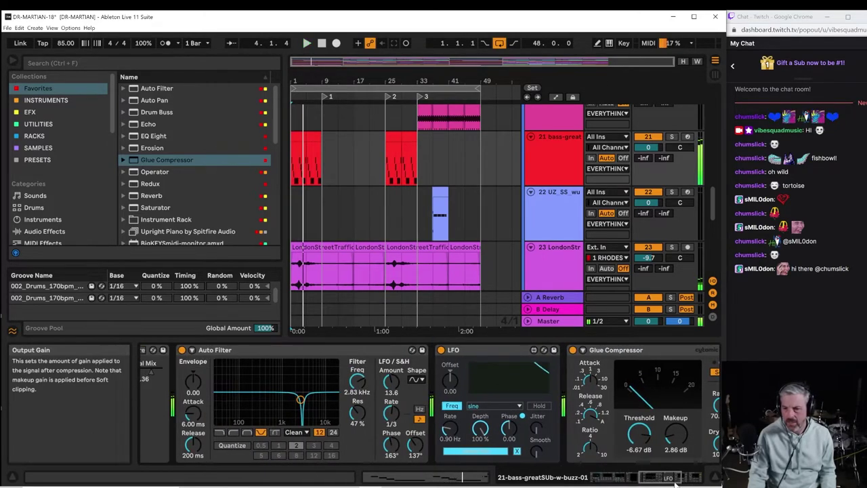
Open the iZotope Trash 2 window on the bass track, examine its Convolve settings during playback, and close it.
click(635, 476)
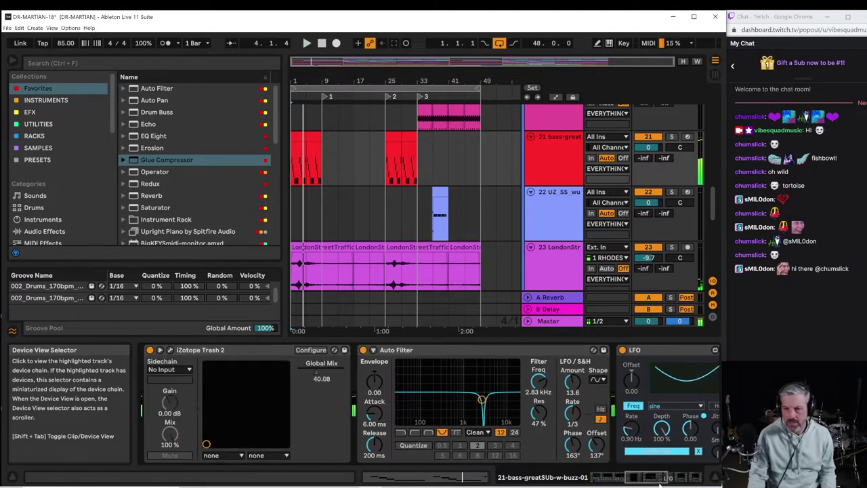
click(170, 350)
key(space)
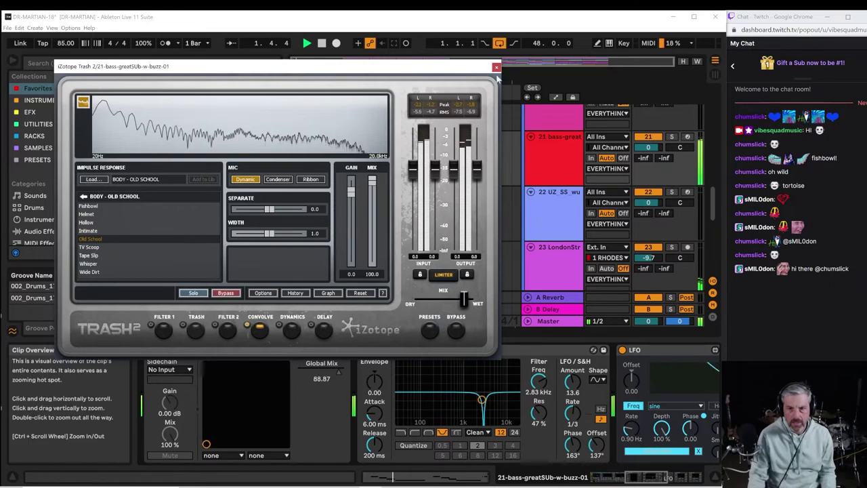
click(496, 66)
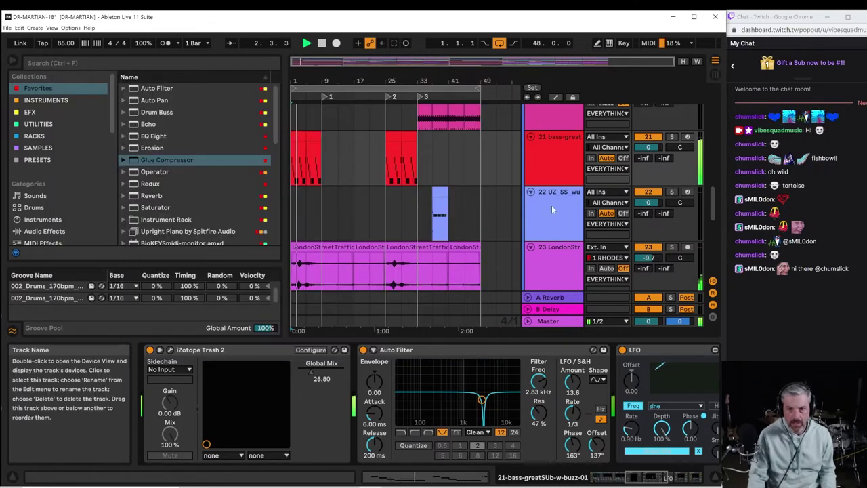
Stop playback, then freeze and flatten the UZ_SS_wub_rev_E# track.
click(561, 226)
key(space)
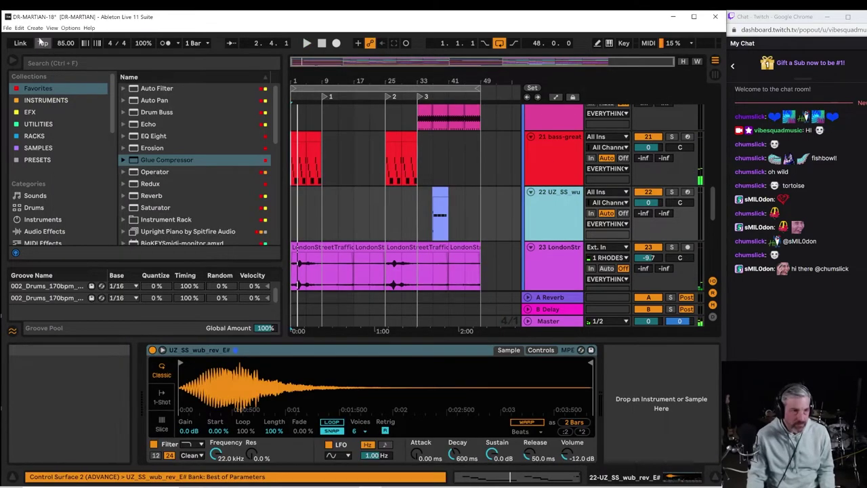
click(8, 28)
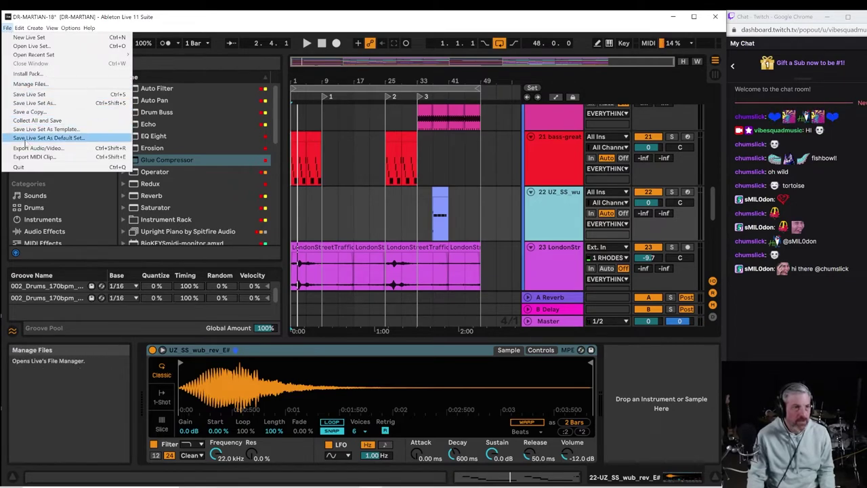
click(528, 205)
right_click(528, 208)
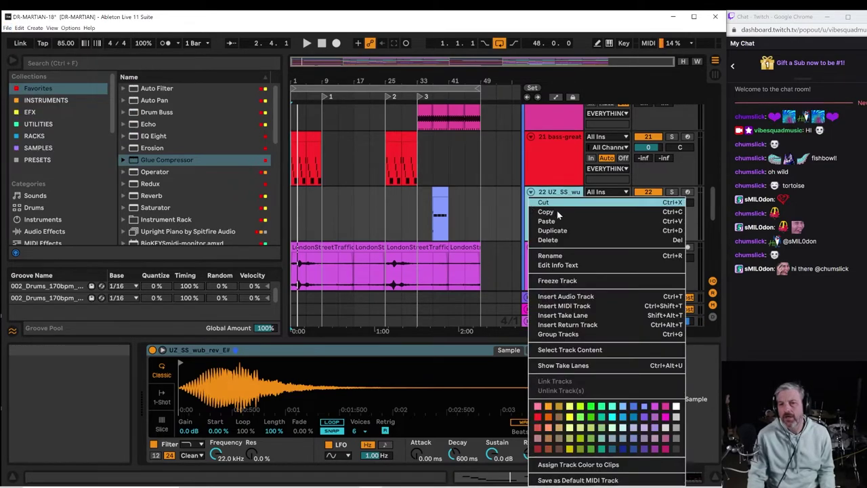
click(561, 279)
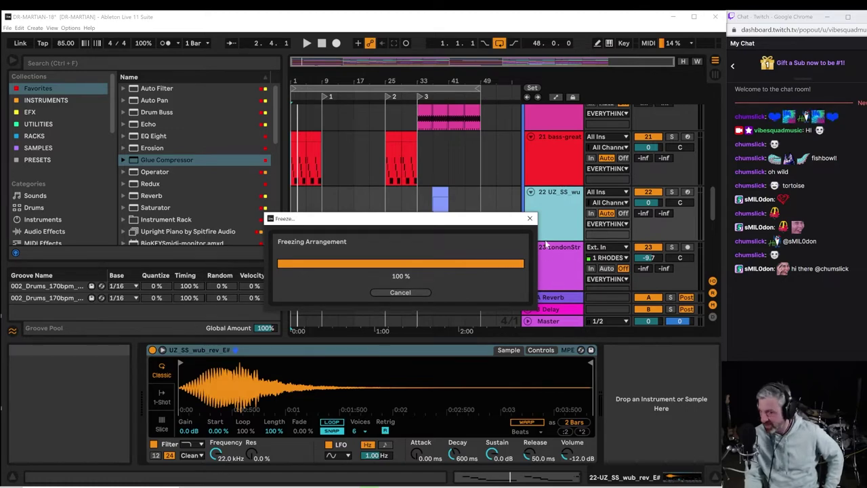
right_click(549, 190)
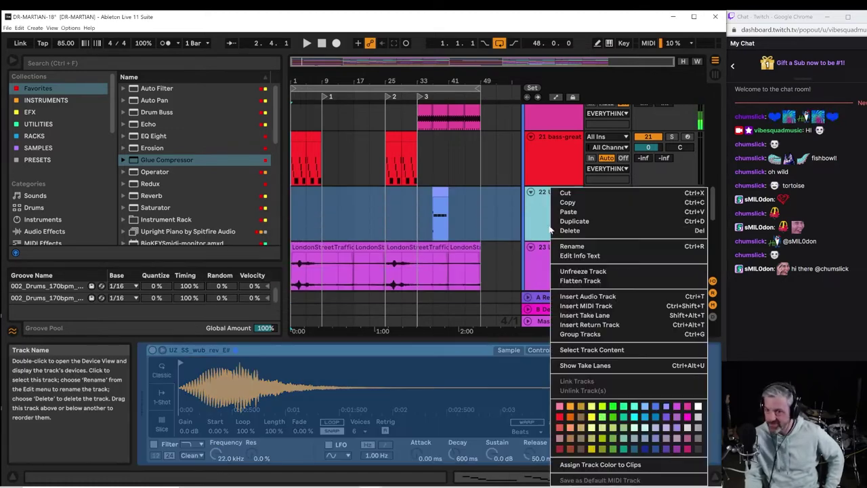
click(564, 280)
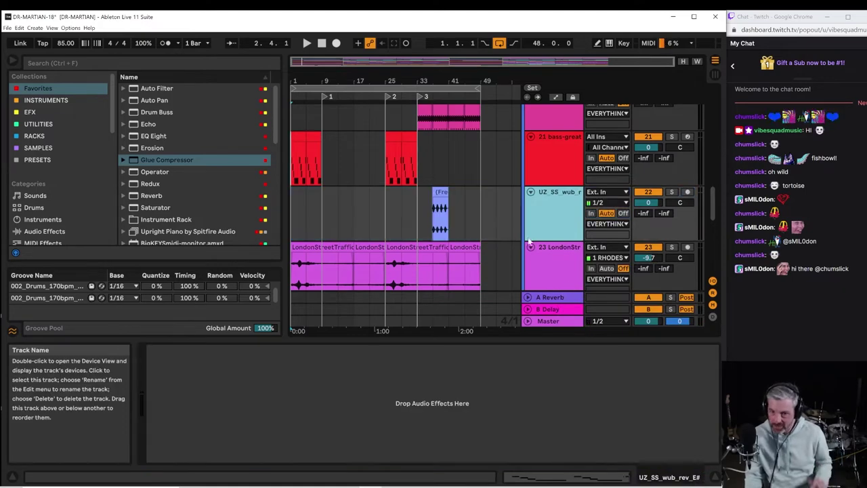
Inspect the flattened UZ_SS_wub_rev_E# clip's waveform and the tracks below it.
drag(431, 80, 400, 228)
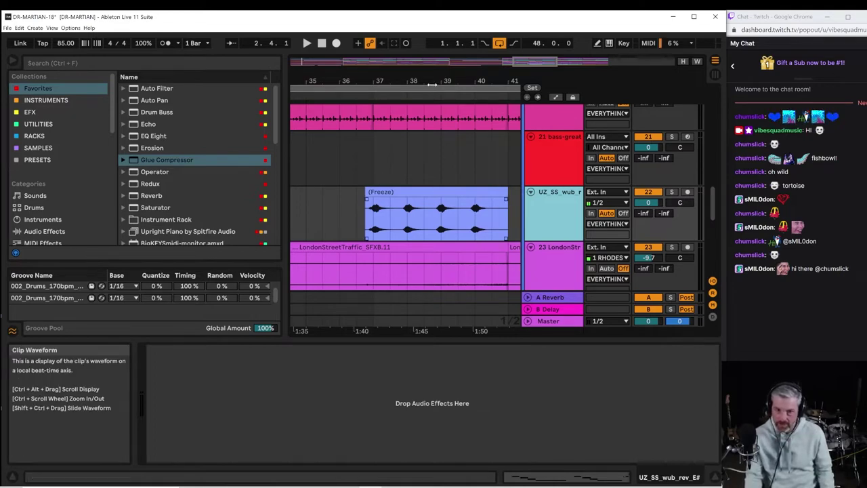
drag(421, 85, 421, 40)
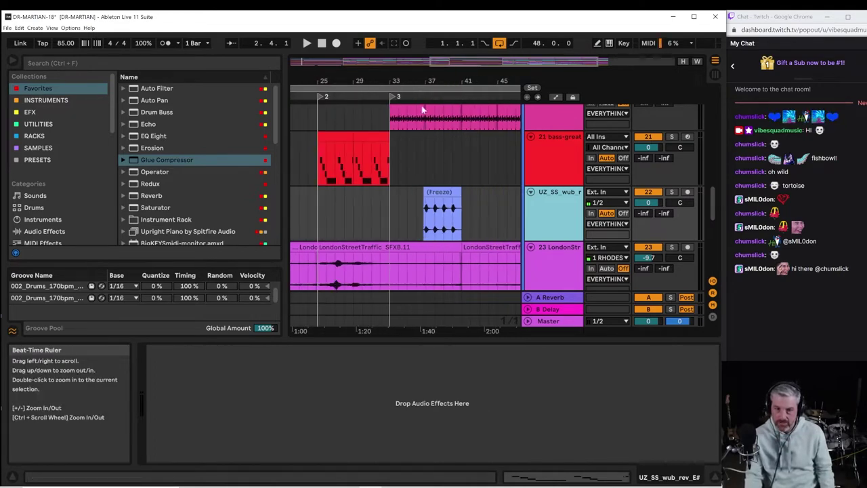
scroll(554, 267, down, 2)
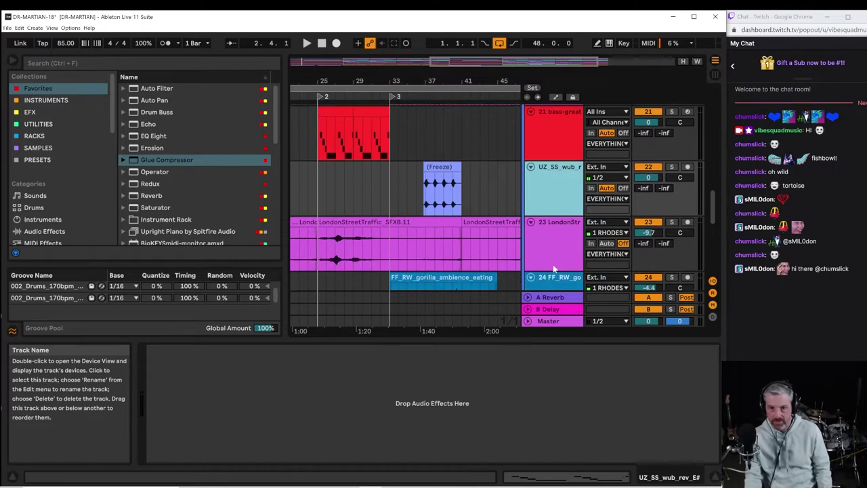
Play the arrangement from bar 1 while checking the LondonStreetTraffic device chain and the tracks below it.
click(550, 250)
key(space)
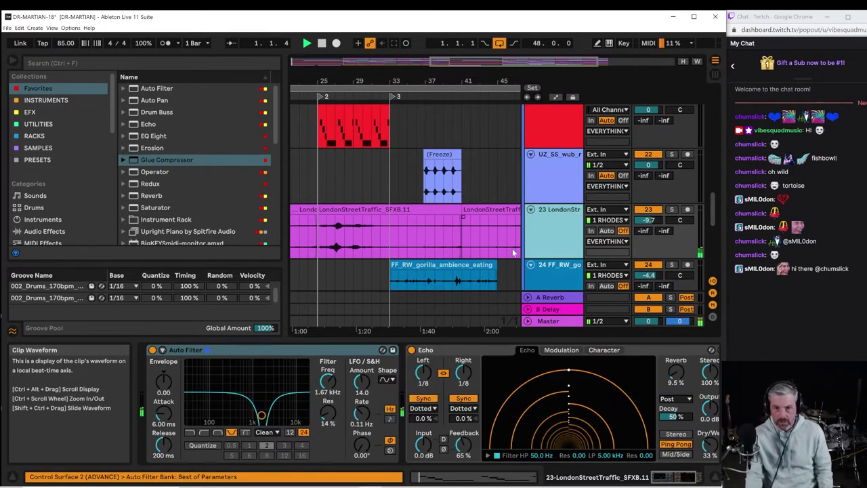
scroll(508, 271, down, 6)
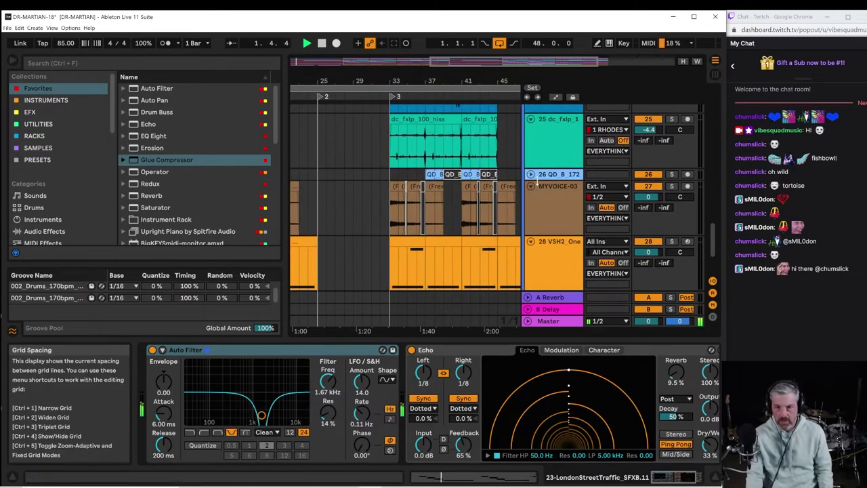
click(530, 174)
click(530, 175)
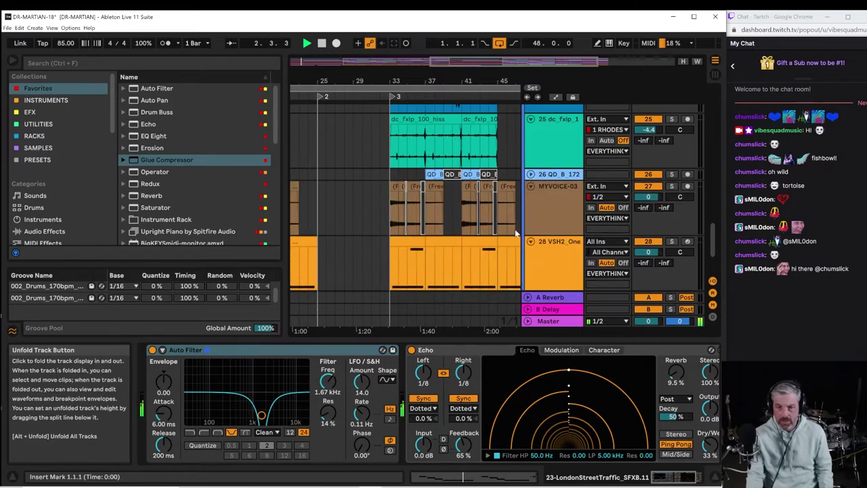
scroll(516, 247, down, 3)
Audition the VSH2_One_Shot_Melodic_Brass sampler track in solo from bar 33, then take it out of solo.
click(566, 195)
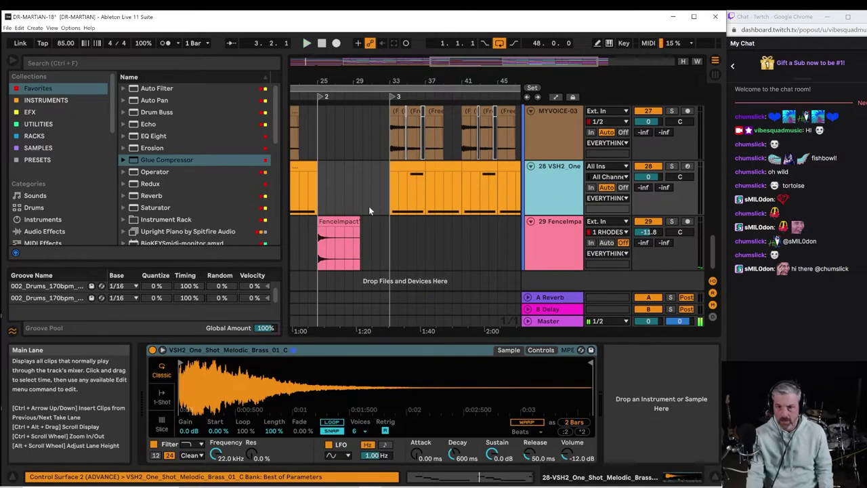
key(space)
click(391, 189)
click(671, 166)
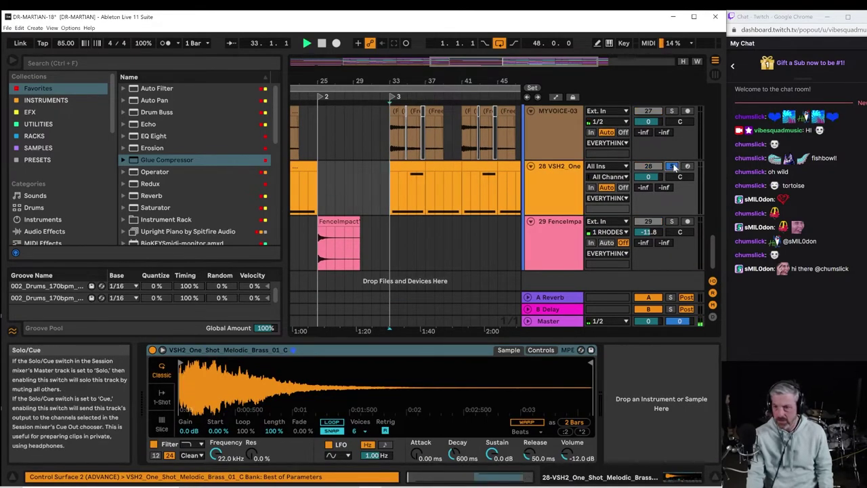
key(space)
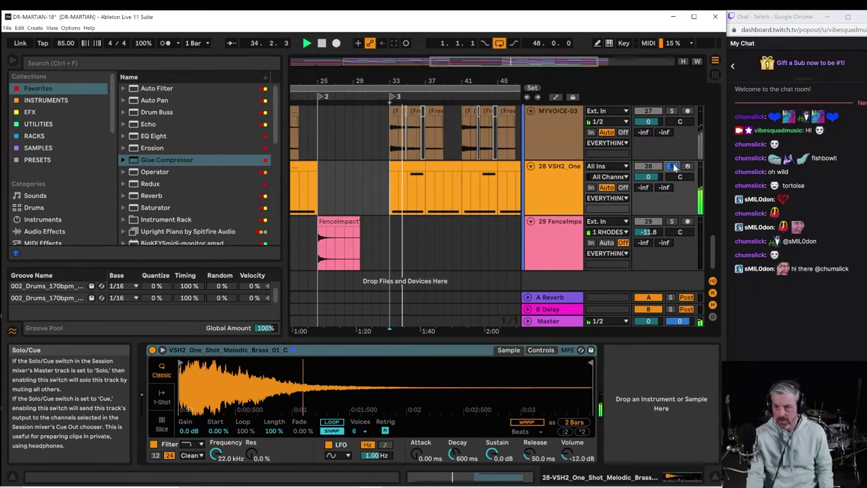
click(672, 166)
Stop playback, freeze the VSH2_One_Shot_Melodic_Brass track and open its options for flattening.
click(554, 189)
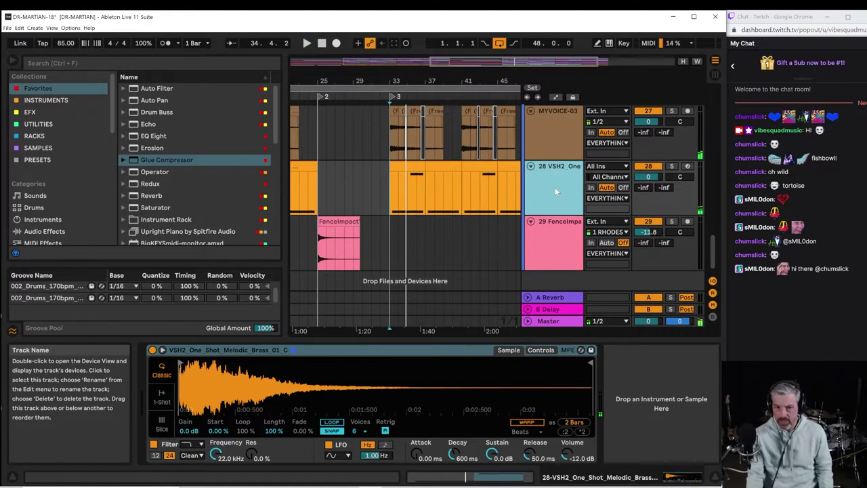
right_click(554, 187)
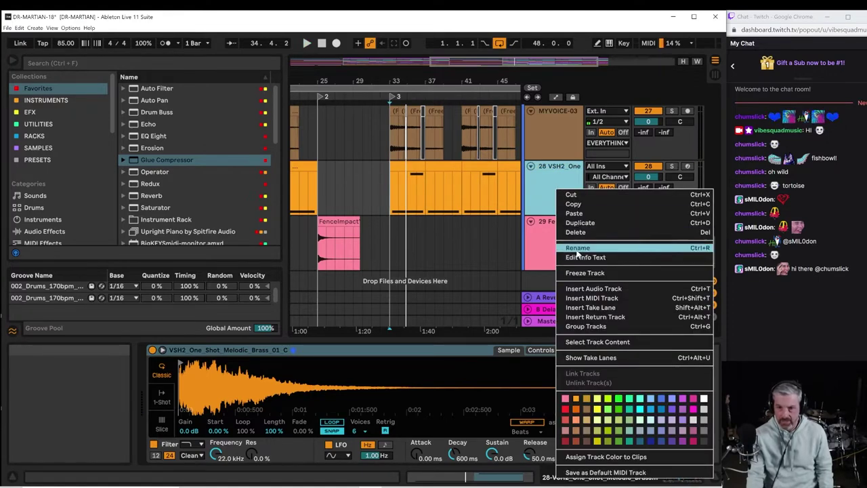
click(584, 272)
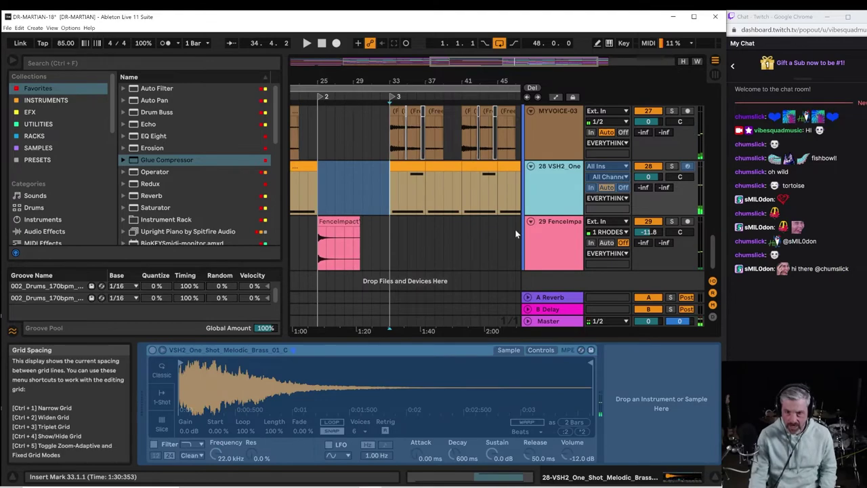
right_click(556, 187)
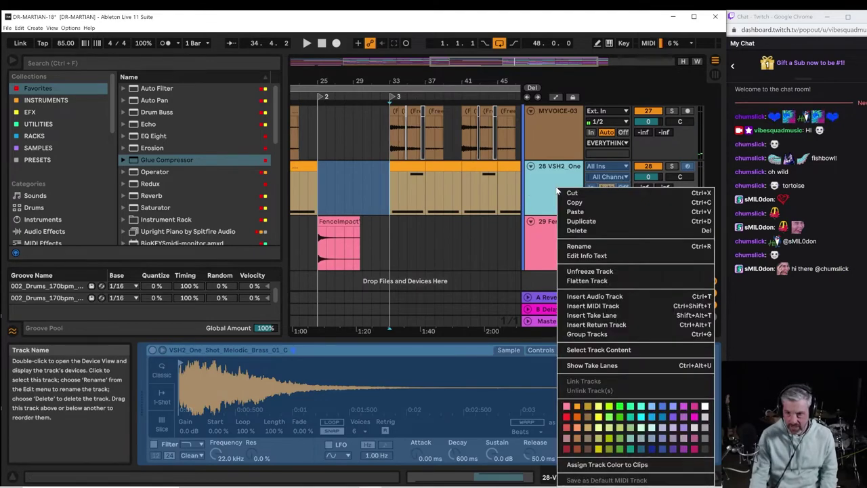
Flatten the frozen VSH2_One_Shot brass track and deactivate its section from 34.4.1 to 35.1.1.
click(579, 277)
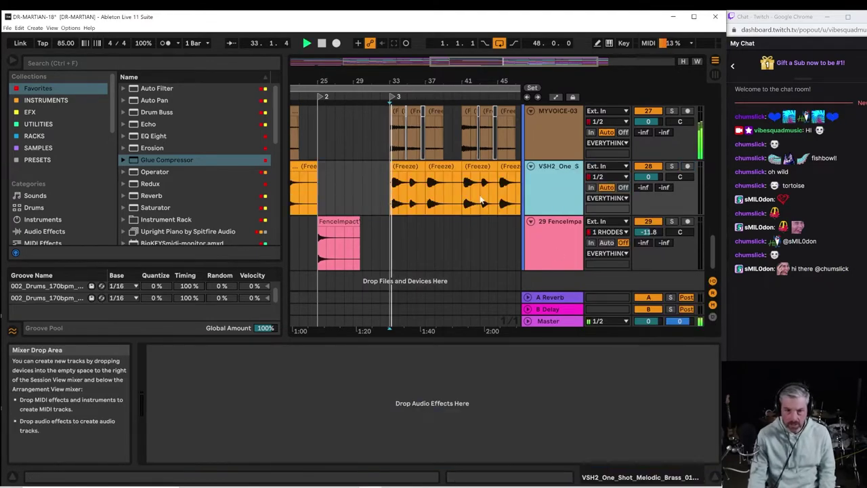
drag(390, 79, 340, 80)
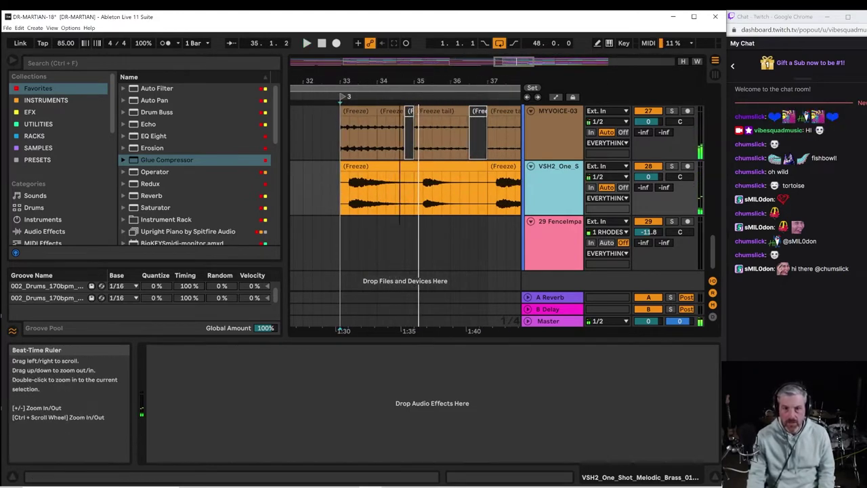
drag(385, 88, 384, 119)
click(410, 190)
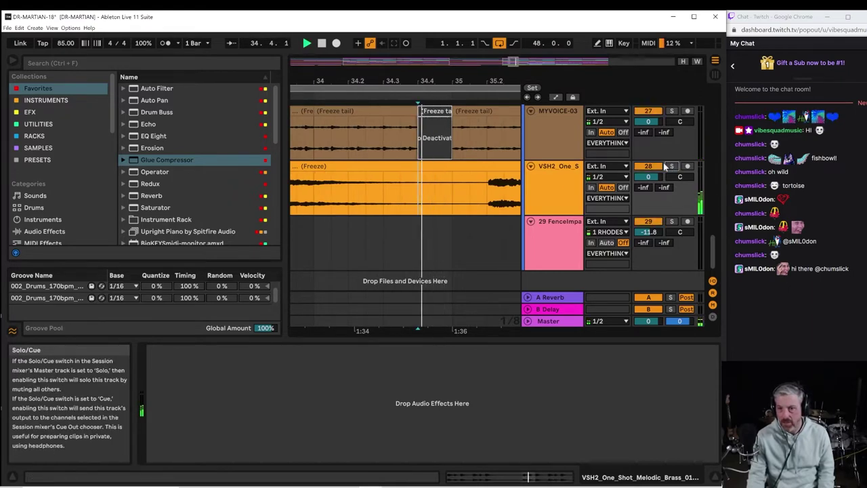
drag(415, 189, 450, 197)
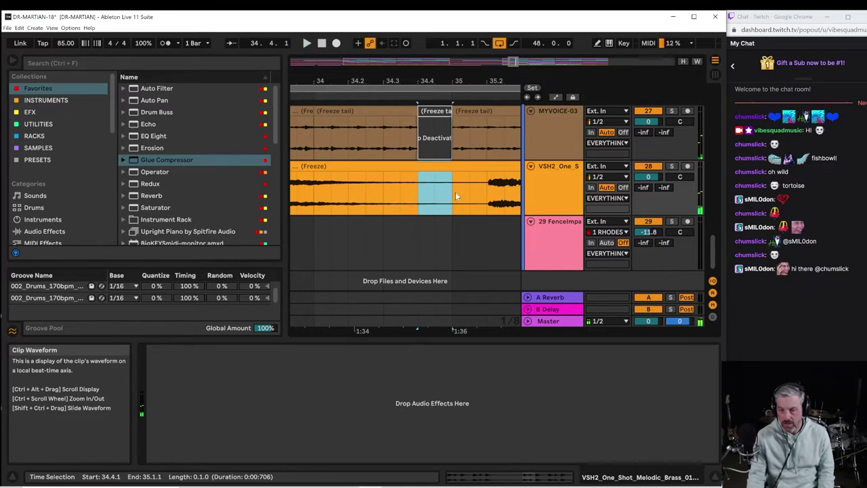
key(alt+space)
key(0)
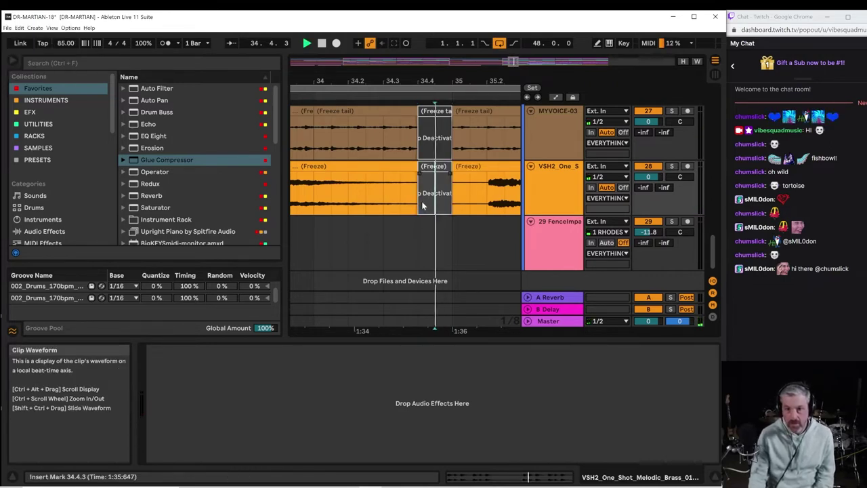
Deactivate the section from 34.4.1 to 35.1.1 in the dc_fxlp_100_hiss and FF_RW_gorilla_ambience_eating clips.
scroll(426, 215, up, 2)
scroll(425, 215, up, 3)
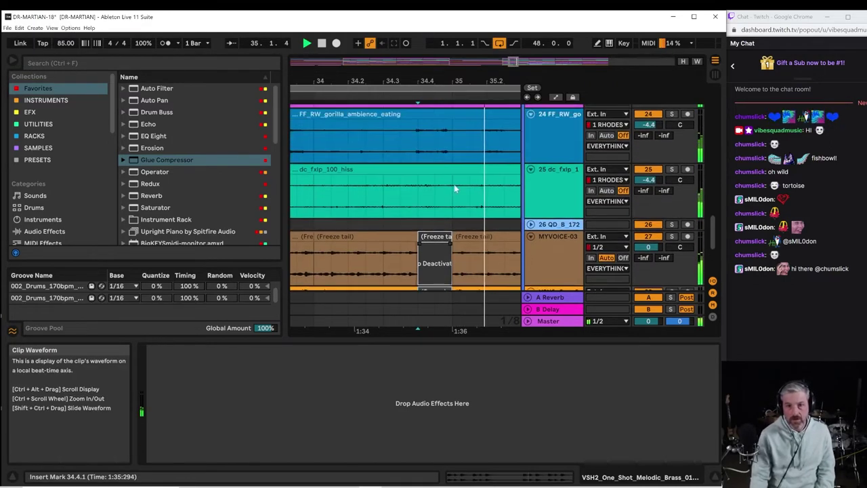
drag(417, 194, 449, 196)
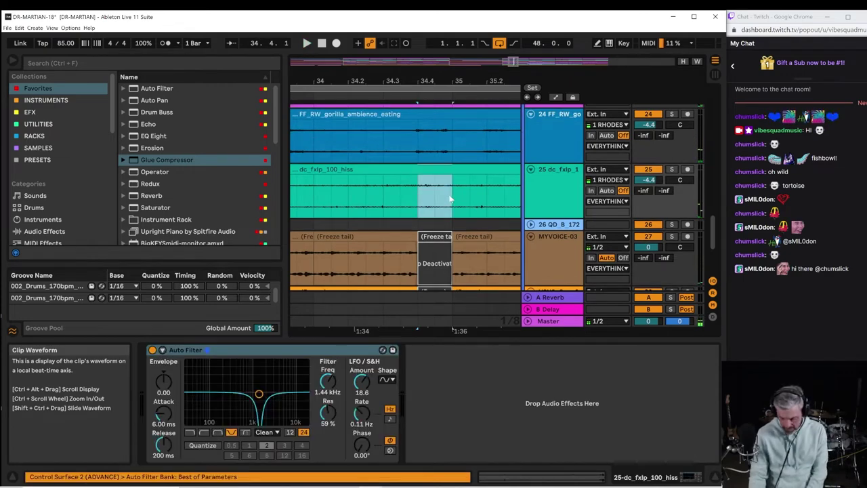
key(0)
scroll(452, 195, up, 2)
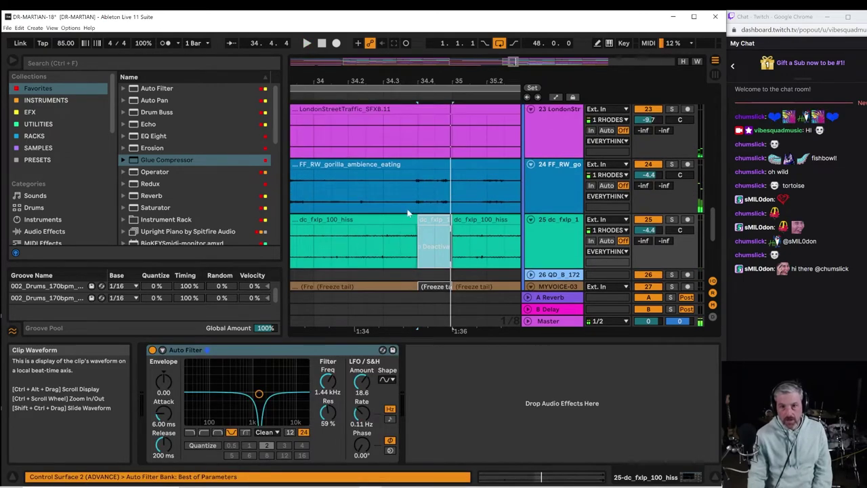
drag(418, 196, 451, 197)
key(0)
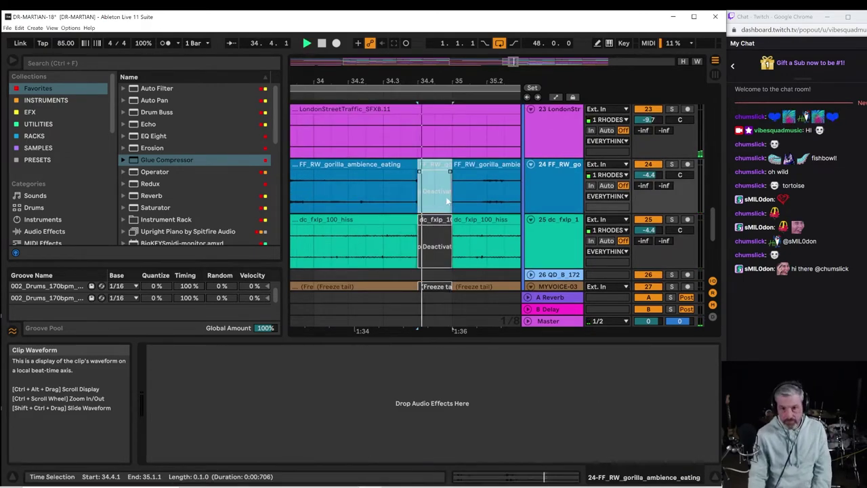
Deactivate the section from 34.4.1 to 35.1.1 in the LondonStreetTraffic clip on track 23.
scroll(447, 201, up, 3)
drag(417, 209, 451, 206)
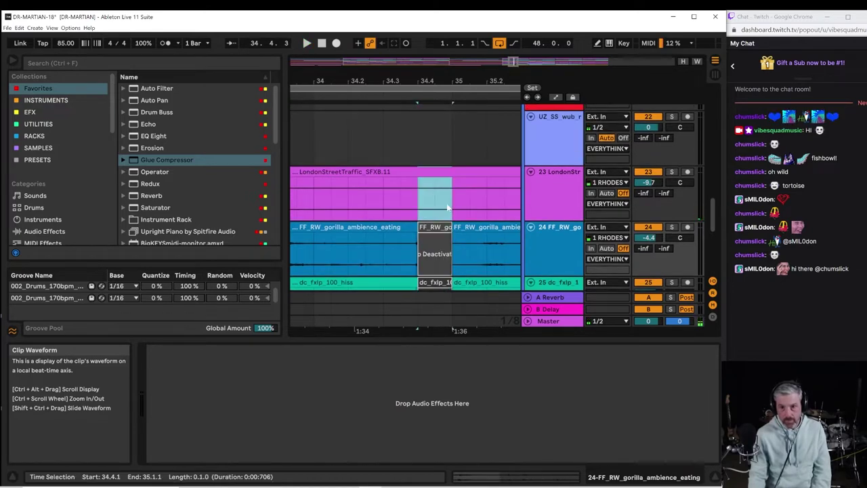
key(space)
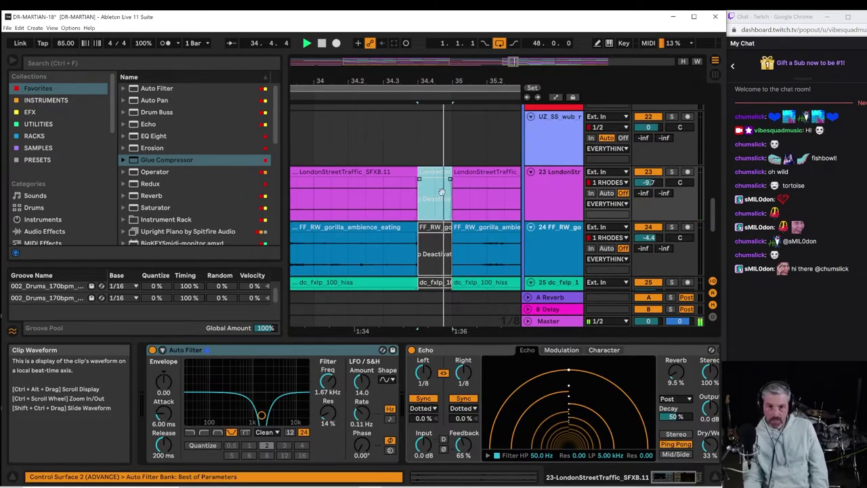
Deactivate the section from 34.4.1 to 35.1.1 in the 170bpm Run & bass 03 clip on track 20.
scroll(432, 183, up, 6)
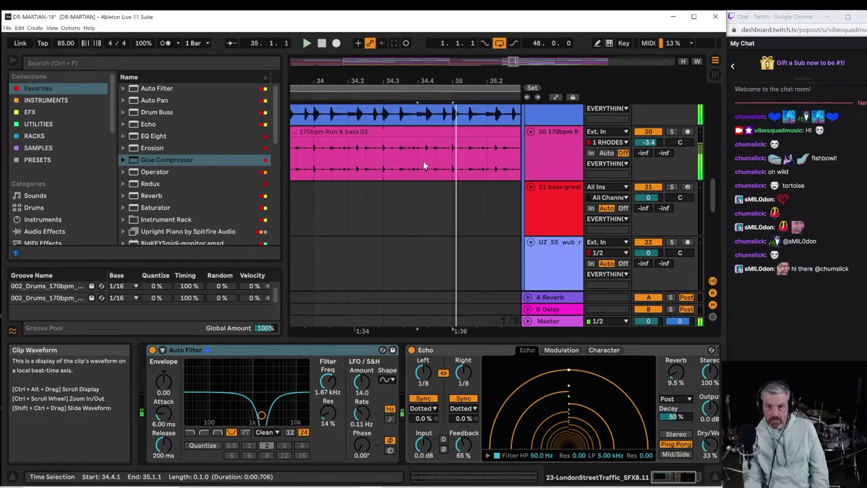
drag(423, 162, 456, 167)
key(0)
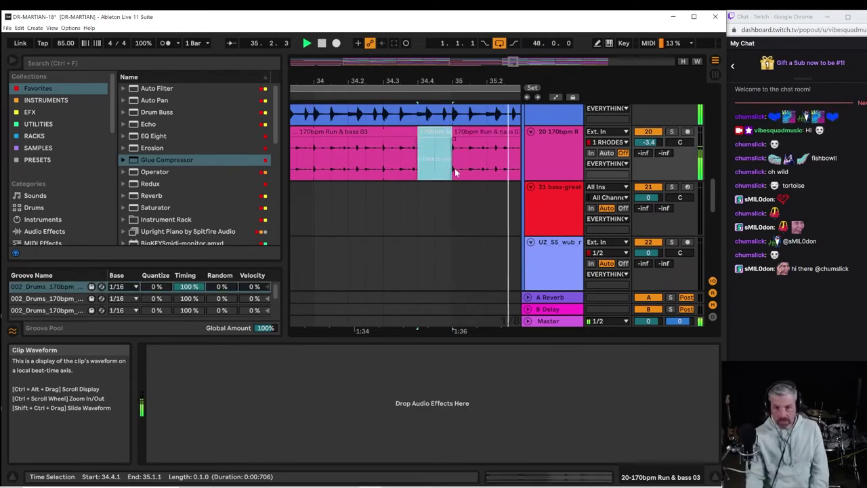
key(space)
key(space)
Deactivate the section from 34.4.1 to 35.1.1 in the Drum and Bass Down 170 bpm clip on track 19.
scroll(401, 172, up, 2)
key(space)
key(space)
key(space)
mouse_move(439, 149)
mouse_down()
mouse_move(427, 154)
mouse_move(451, 161)
mouse_up()
click(427, 158)
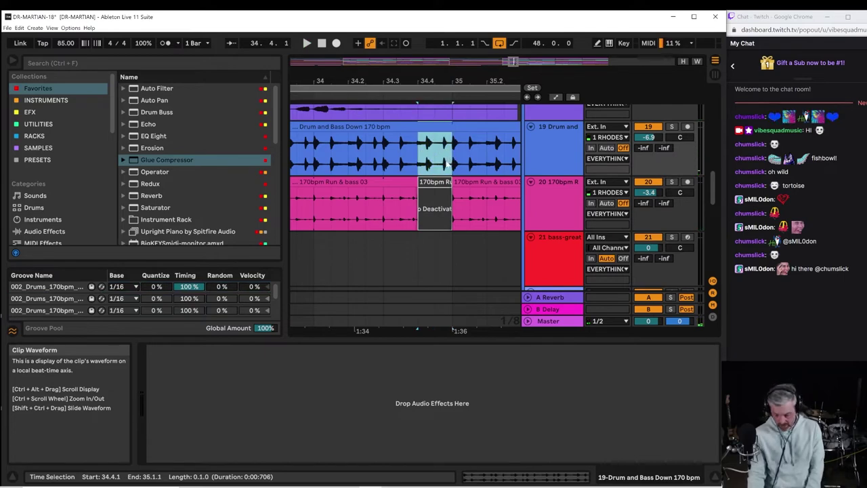
key(0)
key(space)
Deactivate the section from 34.4.1 to 35.1.1 in the polybrute 1 audio clip and set the insert marker to 34.1.1.
scroll(434, 168, up, 4)
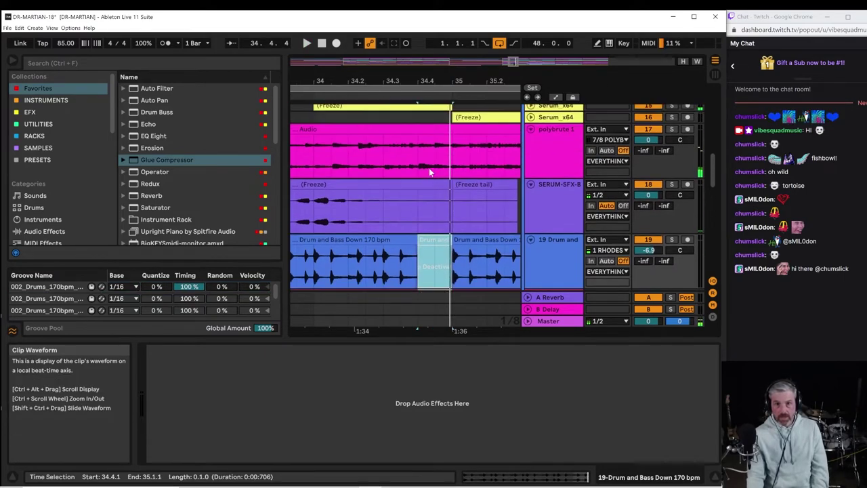
scroll(427, 170, up, 2)
drag(424, 194, 449, 202)
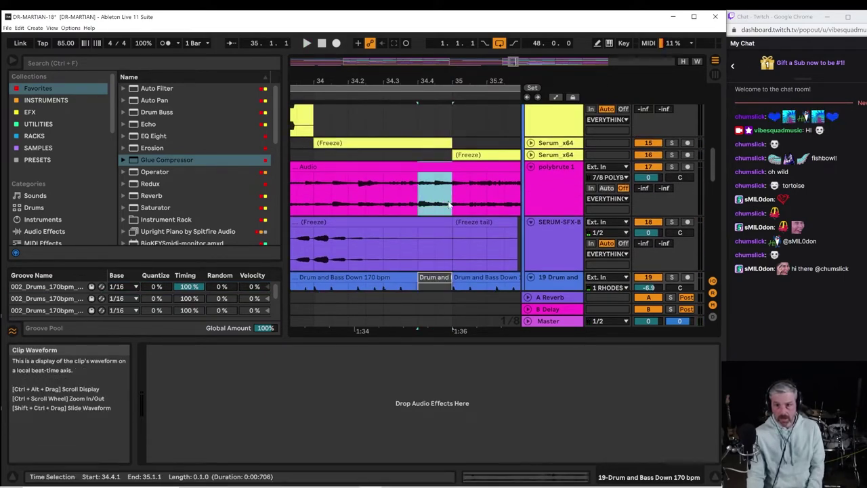
key(0)
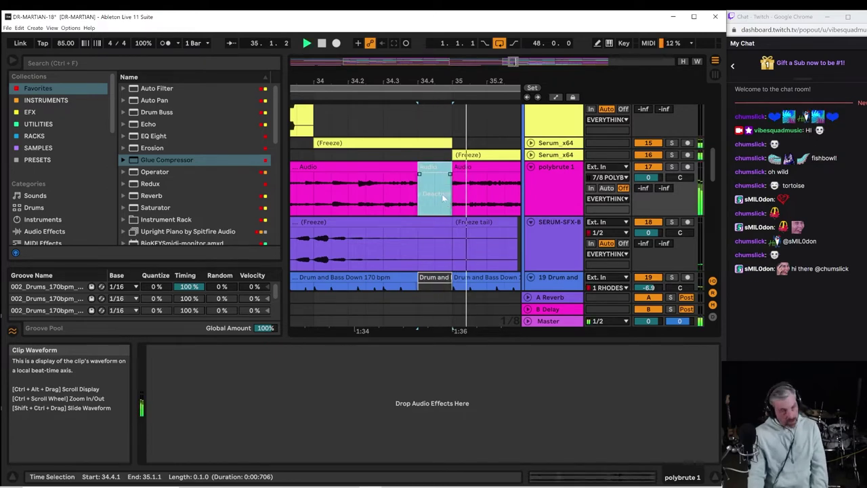
click(313, 201)
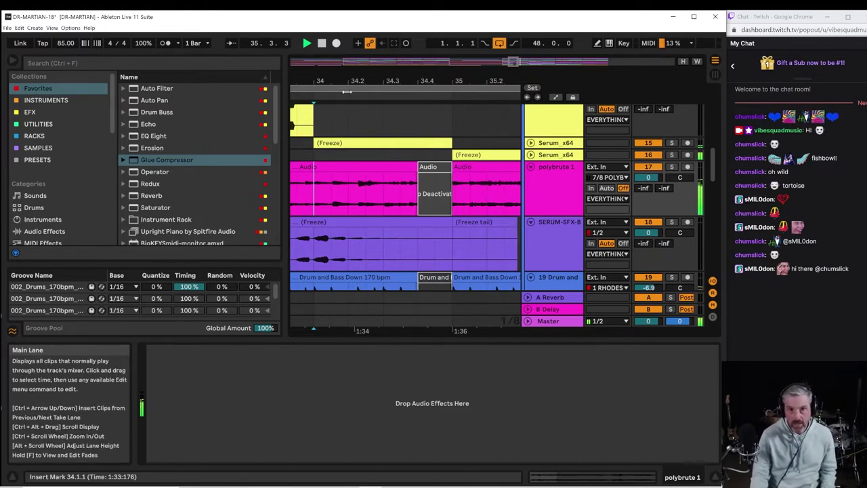
key(space)
Fold tracks 17 through 25, from polybrute 1 down to dc_fxlp, to compact the arrangement.
mouse_move(346, 81)
mouse_down()
mouse_move(371, 30)
mouse_move(420, 20)
mouse_up()
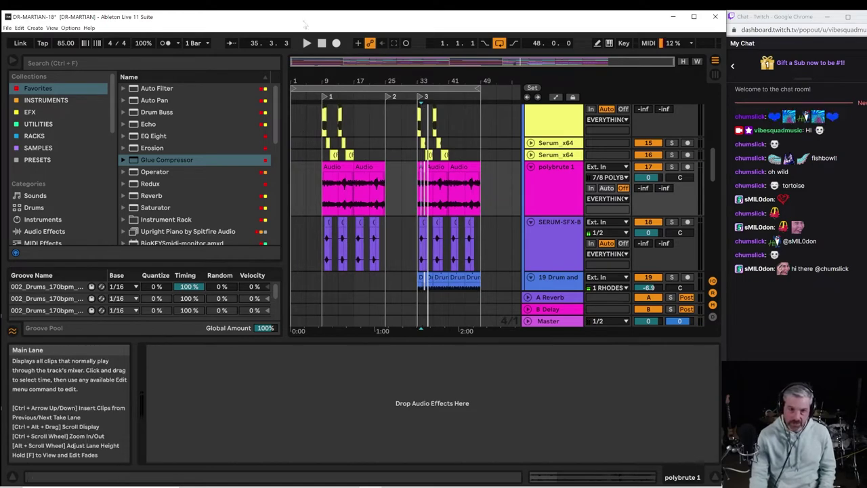
drag(376, 77, 360, 108)
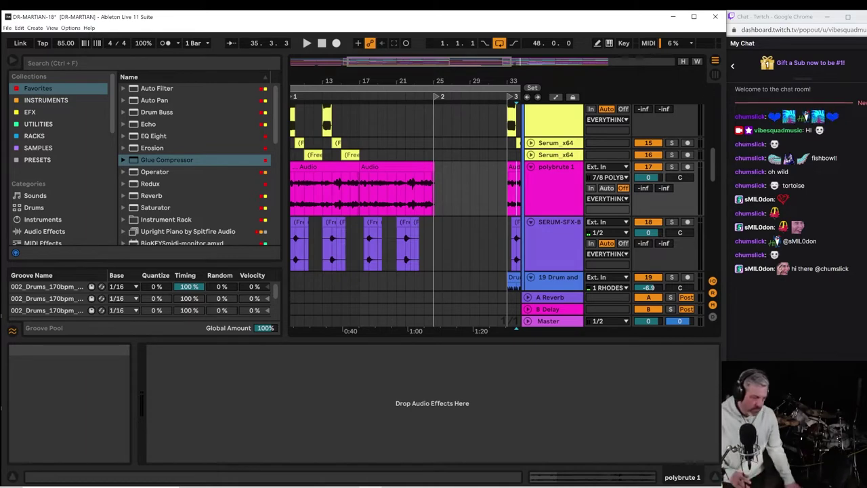
click(531, 167)
click(530, 179)
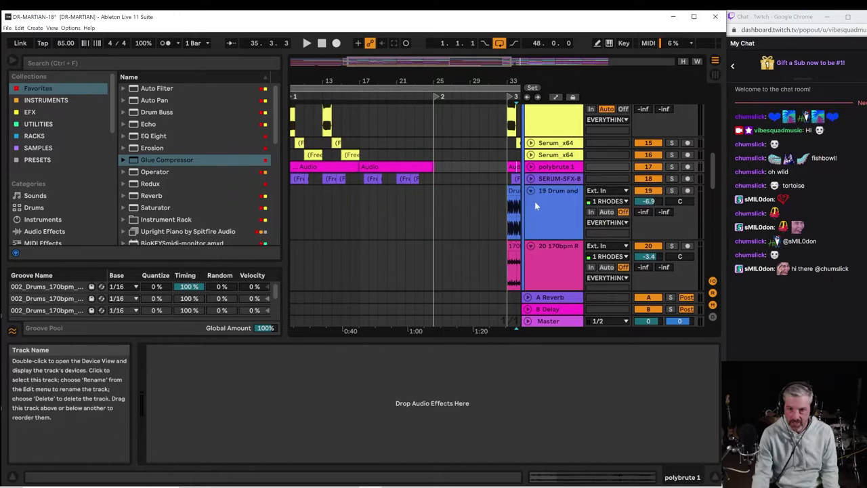
click(531, 191)
click(530, 203)
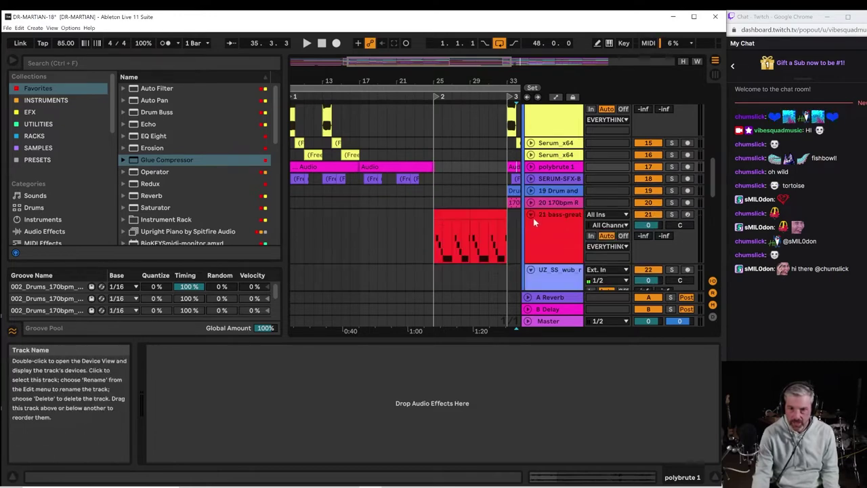
click(531, 215)
click(531, 226)
click(532, 238)
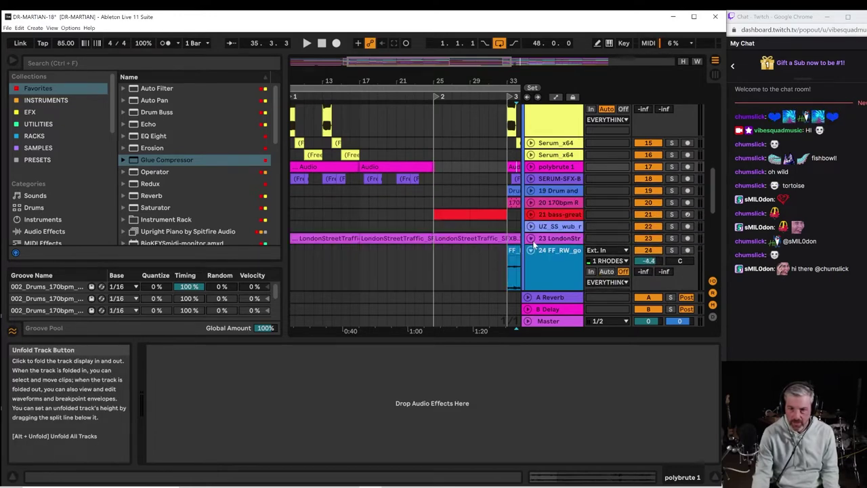
click(531, 250)
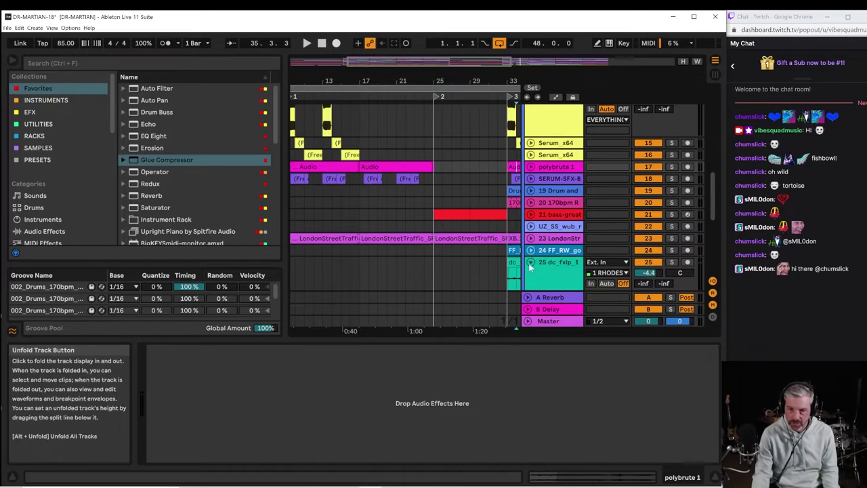
click(530, 263)
Fold the MYVOICE-03, VSH2_One_Shot and FenceImpact tracks.
scroll(532, 273, down, 5)
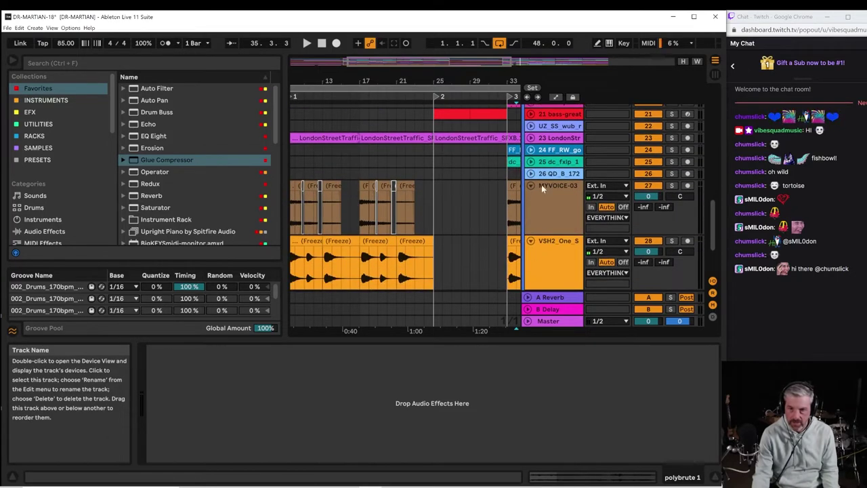
click(531, 186)
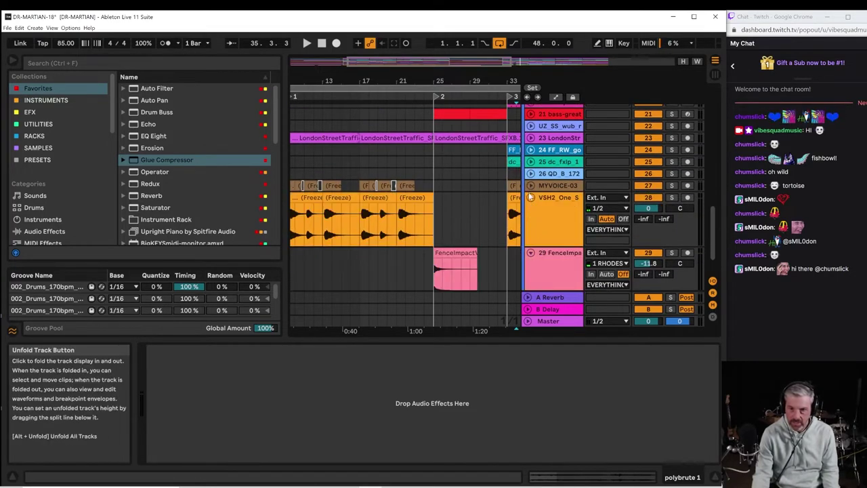
click(530, 197)
click(532, 212)
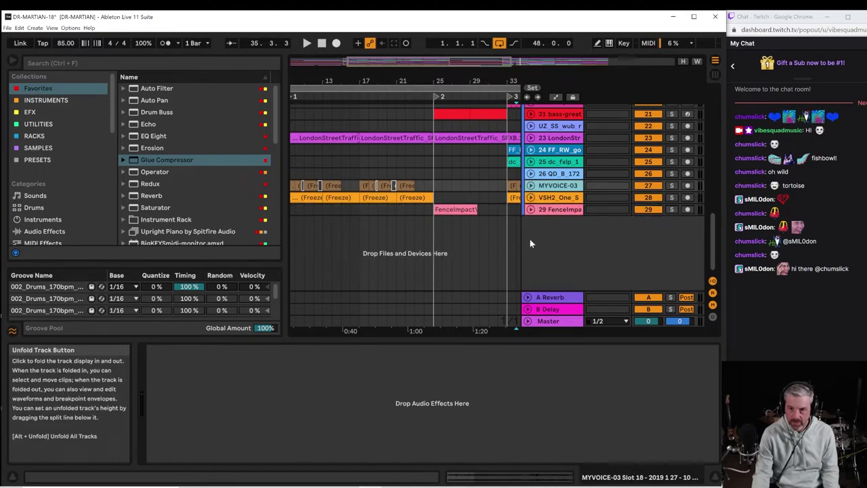
Play back the arrangement from 34.1.1 with the whole song in view.
drag(440, 82, 434, 64)
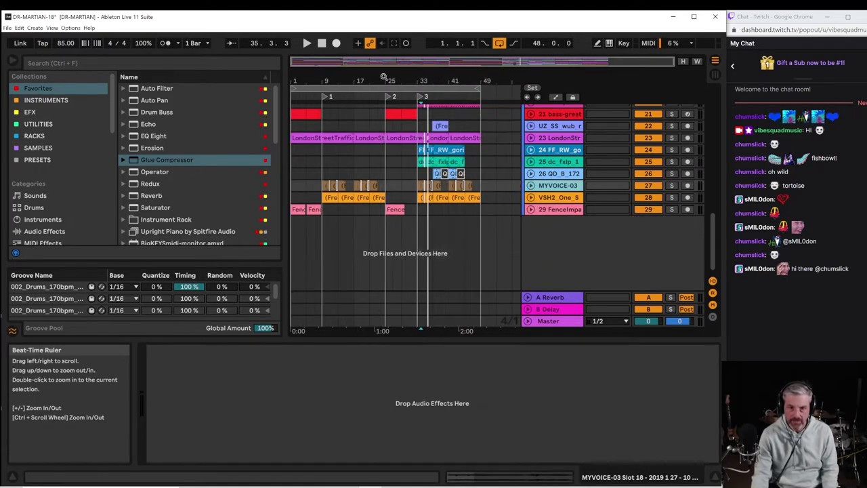
key(space)
scroll(452, 277, up, 10)
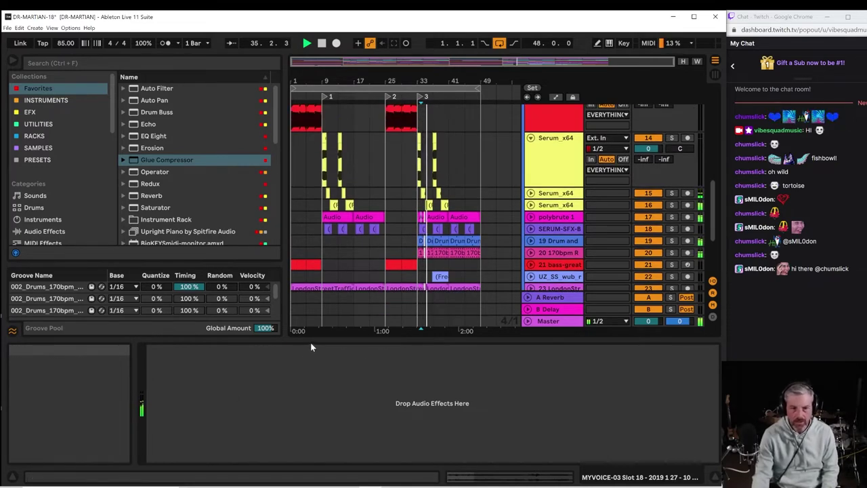
Hide the lower detail view and group the three Serum_x64 tracks.
key(ctrl+alt+l)
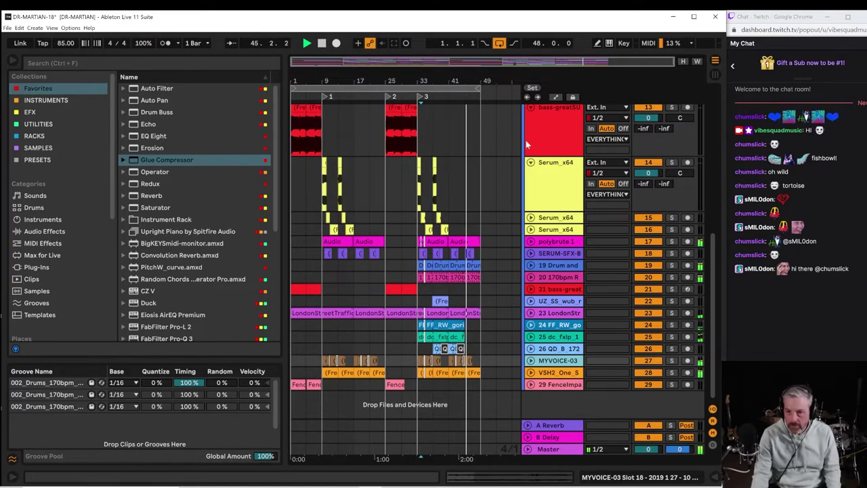
click(564, 207)
right_click(567, 230)
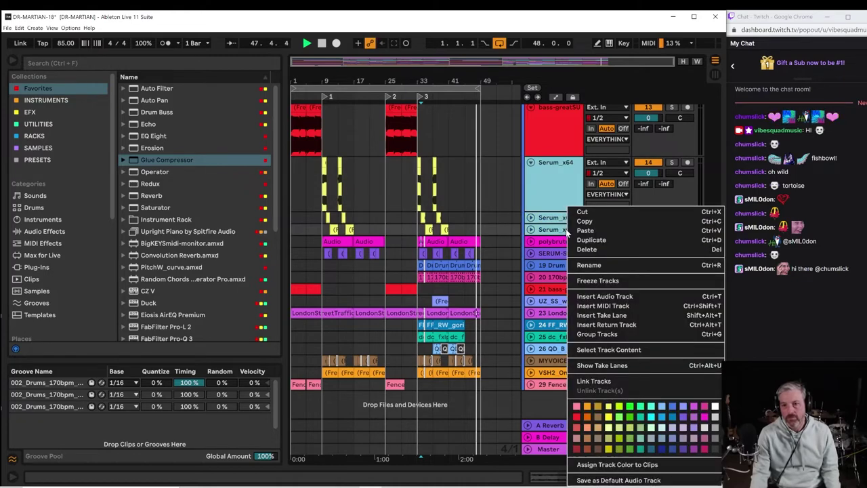
click(598, 335)
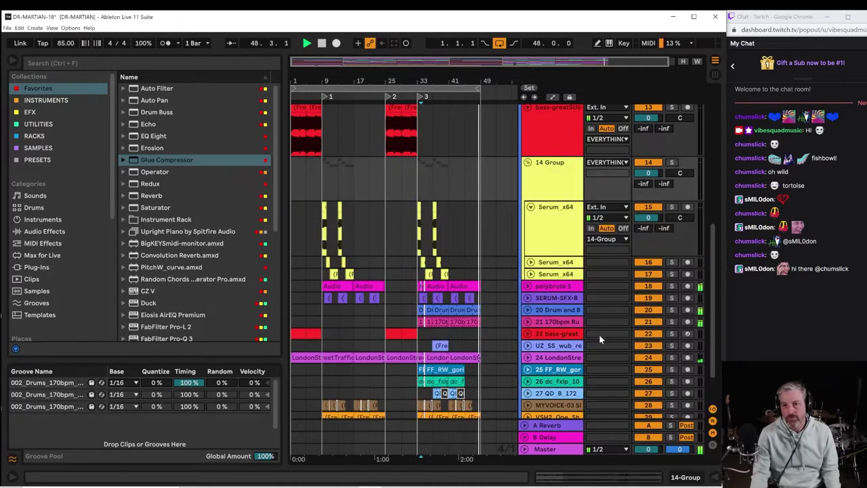
Restart playback from 33.1.1.
key(space)
click(418, 237)
key(space)
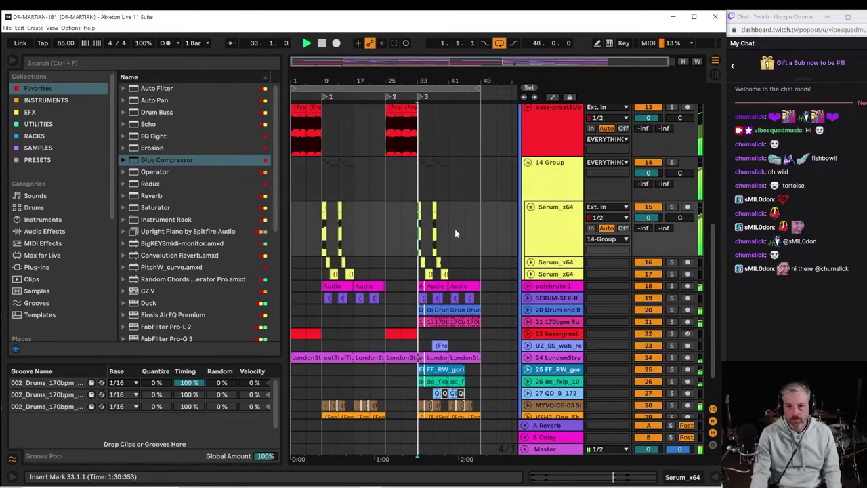
Solo the Serum track group and open its device view.
click(545, 192)
click(671, 162)
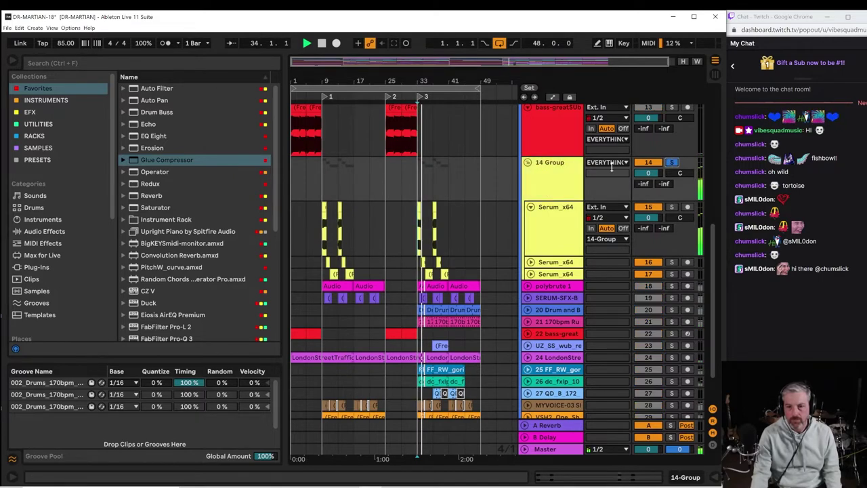
double_click(552, 173)
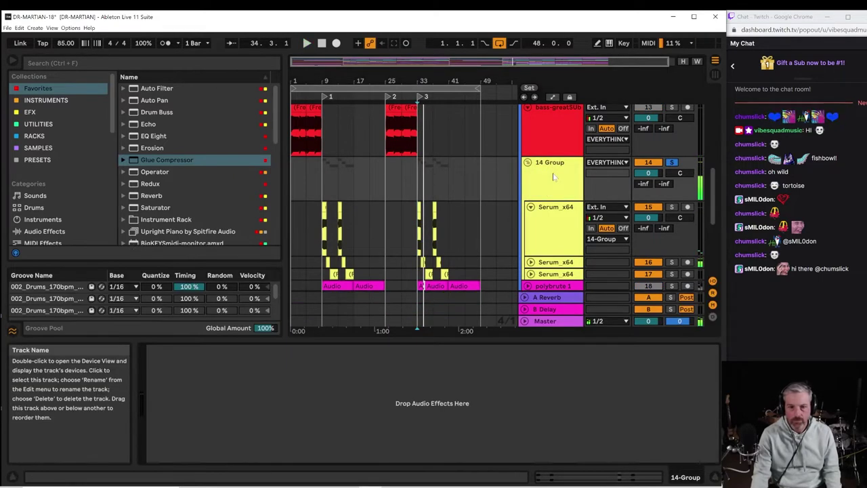
Add a Glue Compressor to the soloed Serum track group and restart playback.
key(space)
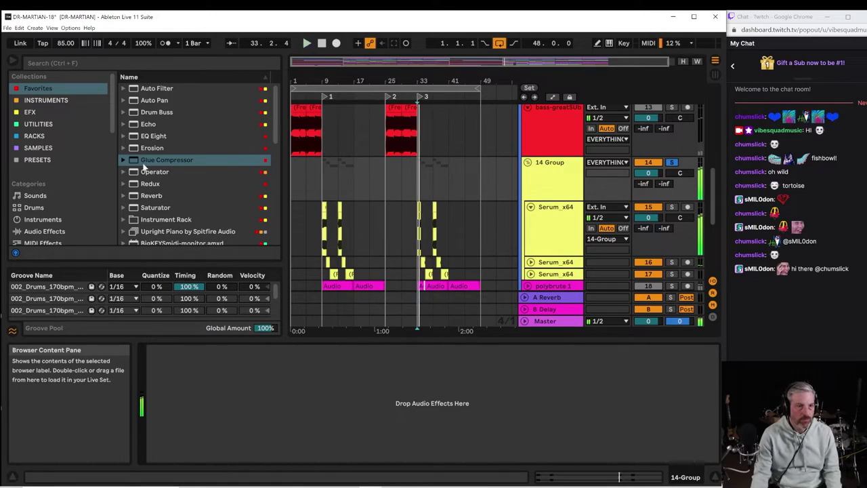
key(space)
drag(145, 162, 293, 211)
drag(304, 181, 305, 182)
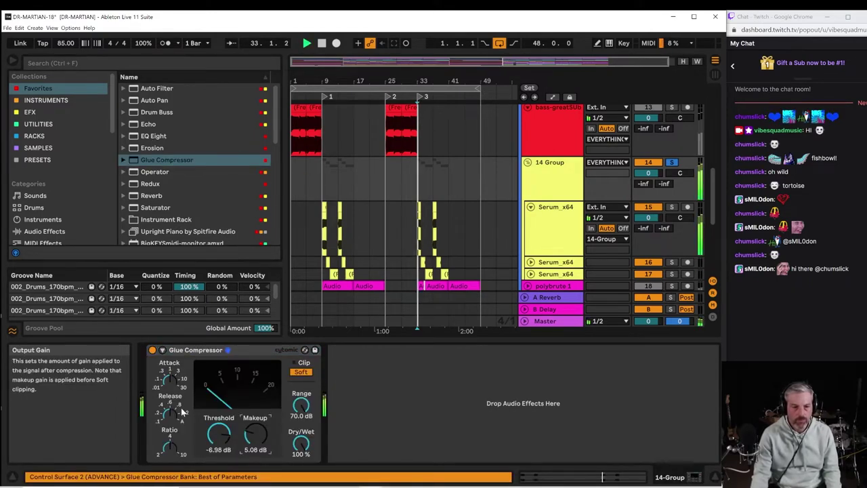
Lower the Serum group's volume to -4.8 dB and unsolo it to hear it in the full mix.
drag(648, 173, 648, 184)
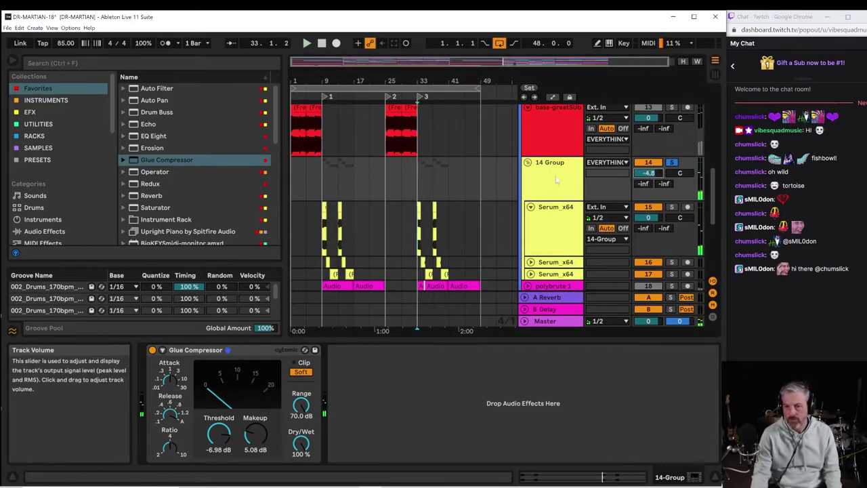
click(674, 163)
key(space)
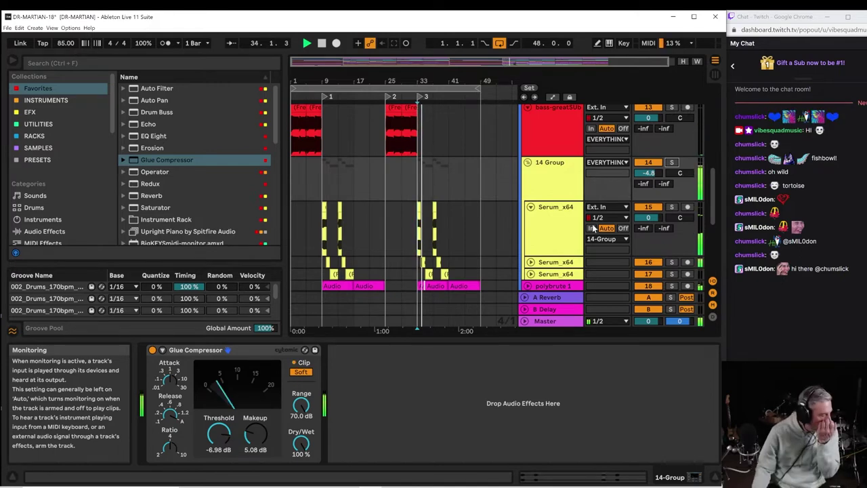
Rename the Serum track group as BASS GROWLS.
right_click(553, 166)
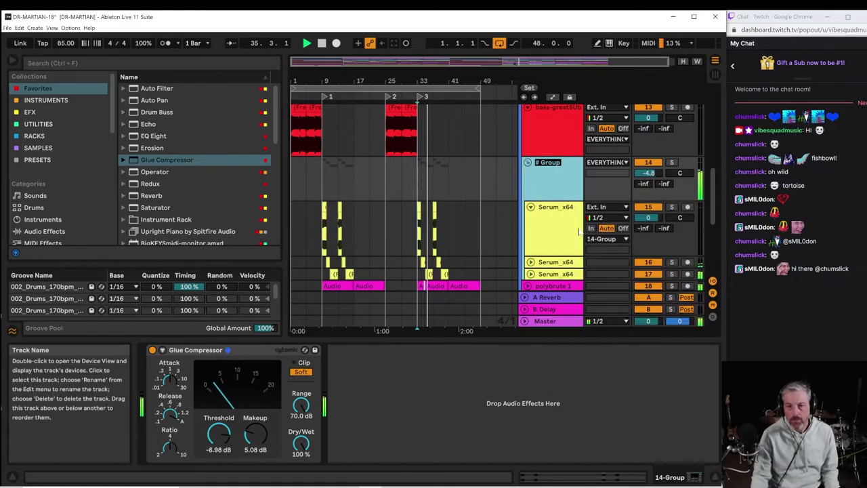
click(575, 226)
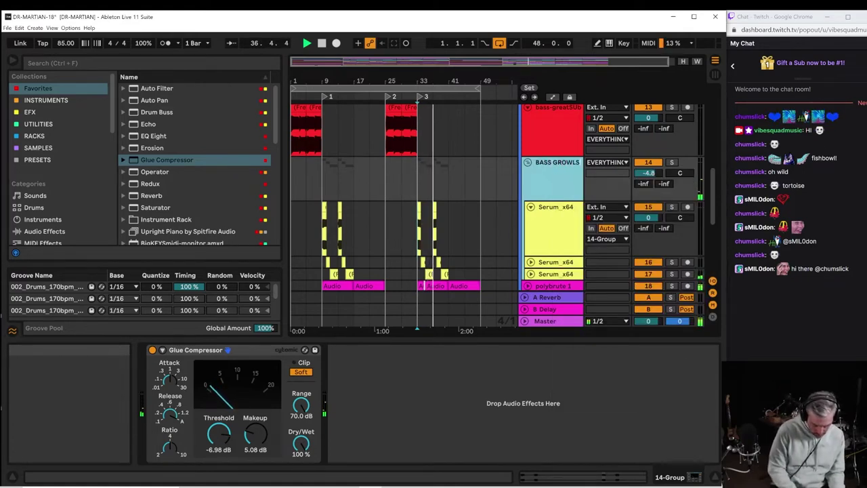
key(Return)
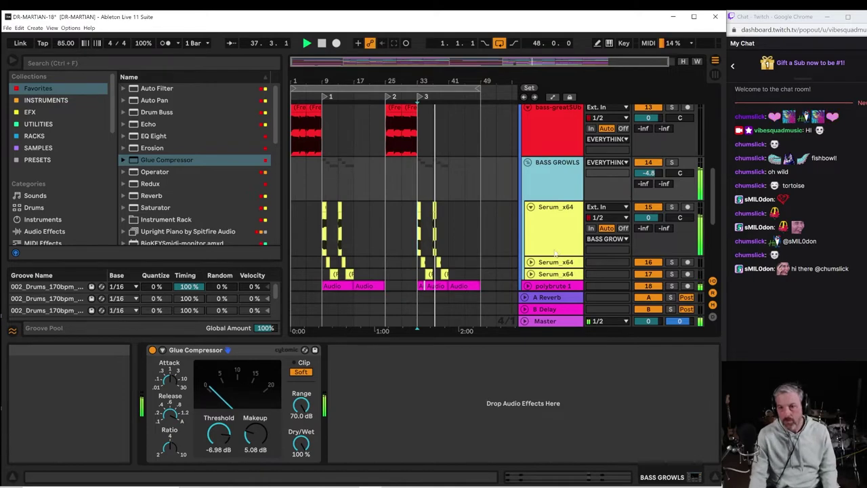
Color the BASS GROWLS group pale yellow and assign that color to its grouped tracks and clips.
right_click(541, 185)
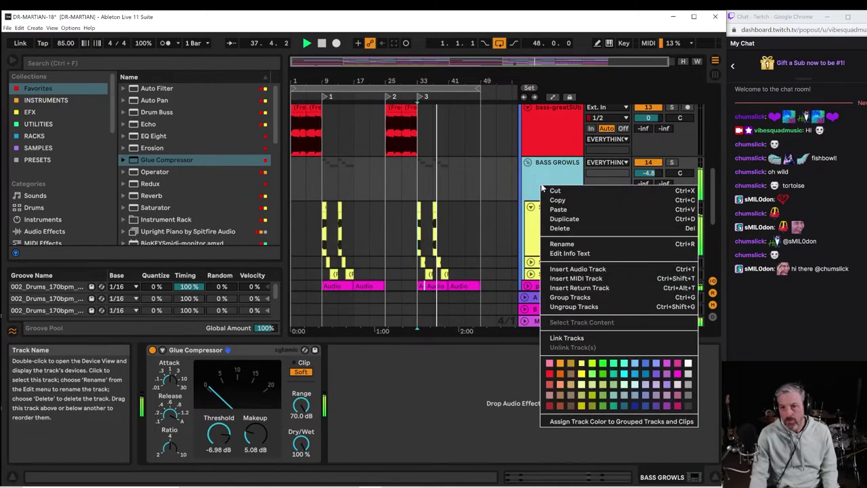
click(581, 373)
right_click(571, 184)
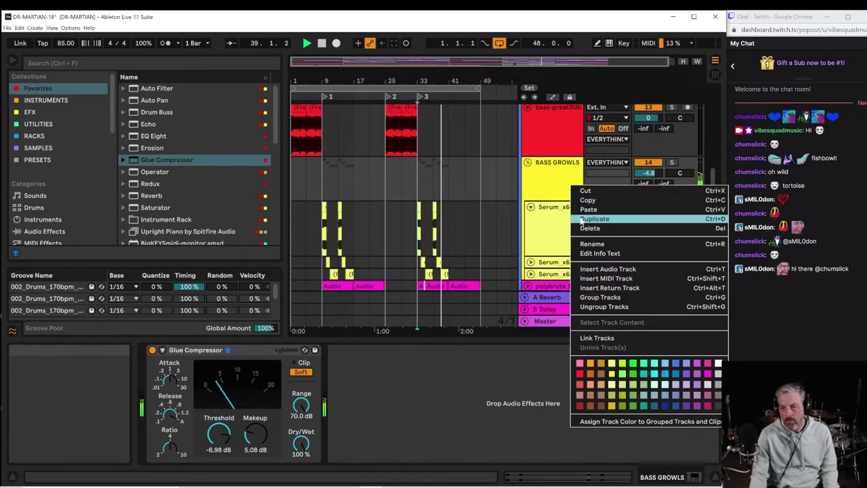
click(610, 385)
right_click(561, 184)
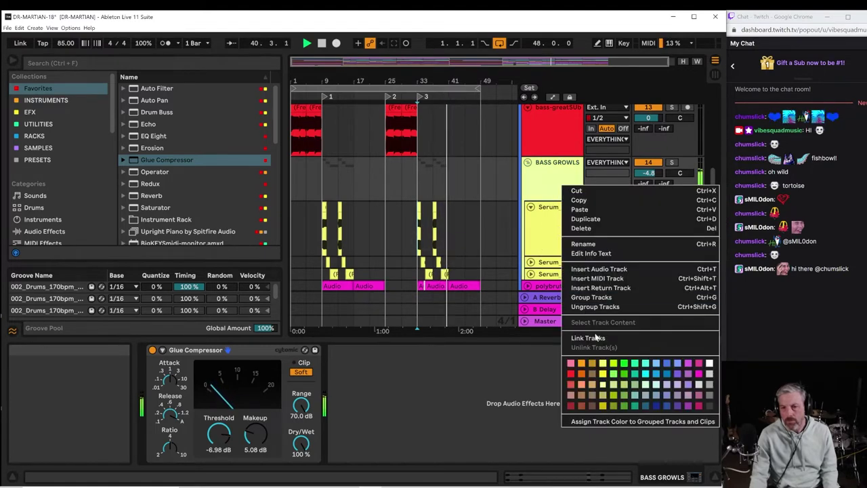
click(610, 420)
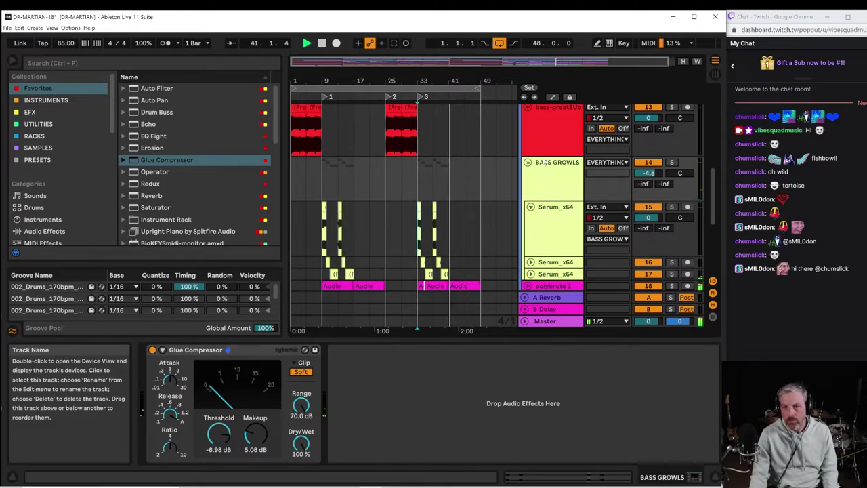
Fold the BASS GROWLS group, and unfold the polybrute 1 track to audition it in solo.
click(527, 163)
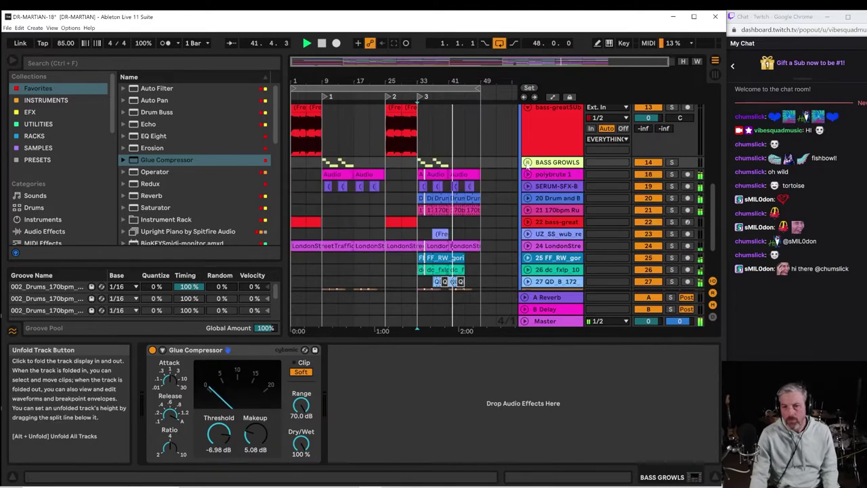
click(527, 174)
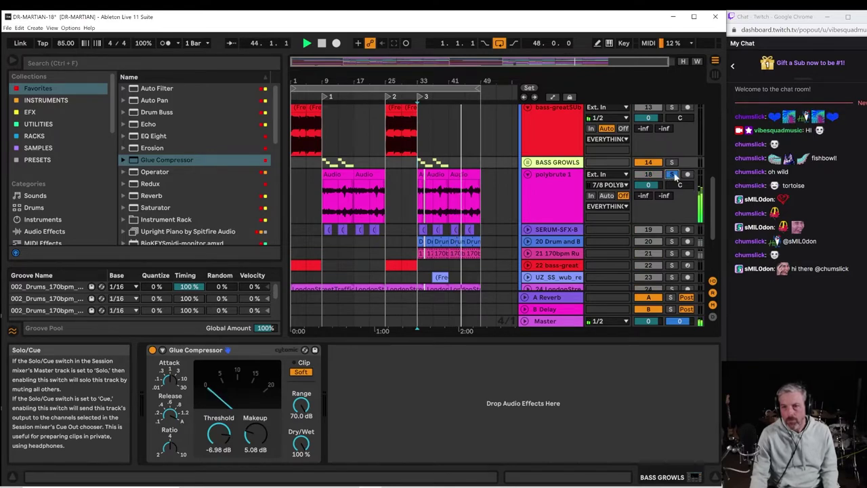
click(673, 174)
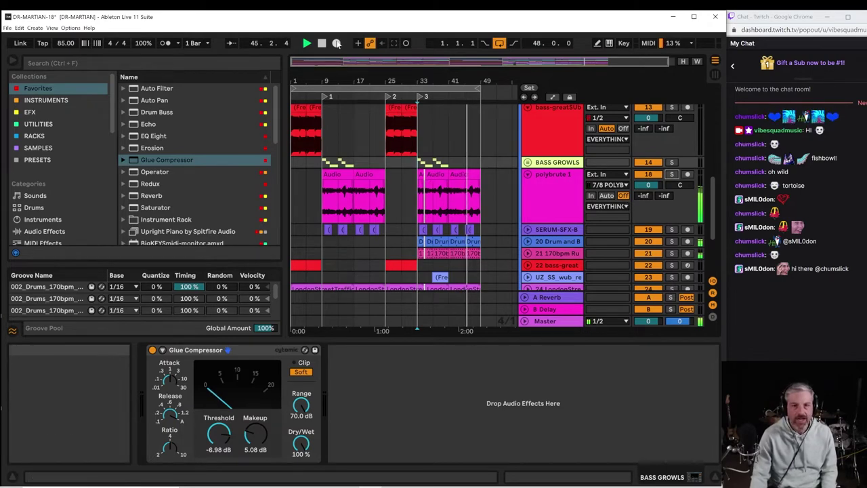
Solo the LondonStreetTraffic track and examine the Auto Filter and Echo in its device chain.
scroll(467, 254, down, 2)
scroll(467, 254, down, 1)
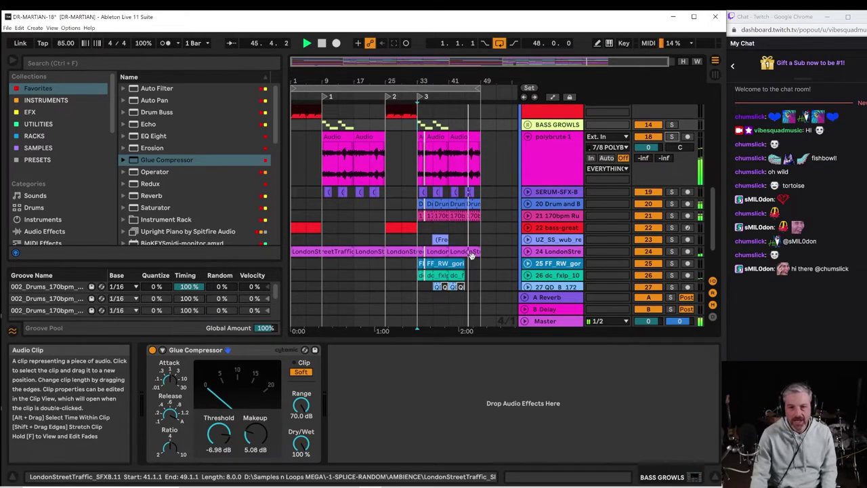
click(672, 252)
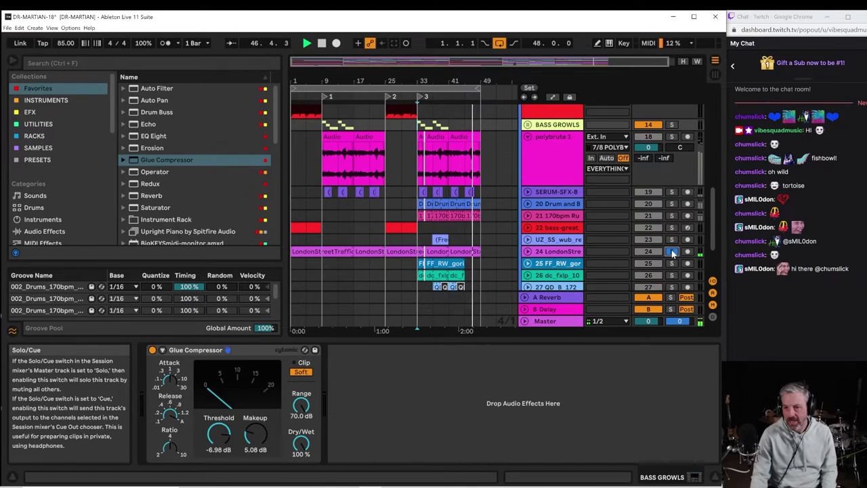
click(560, 252)
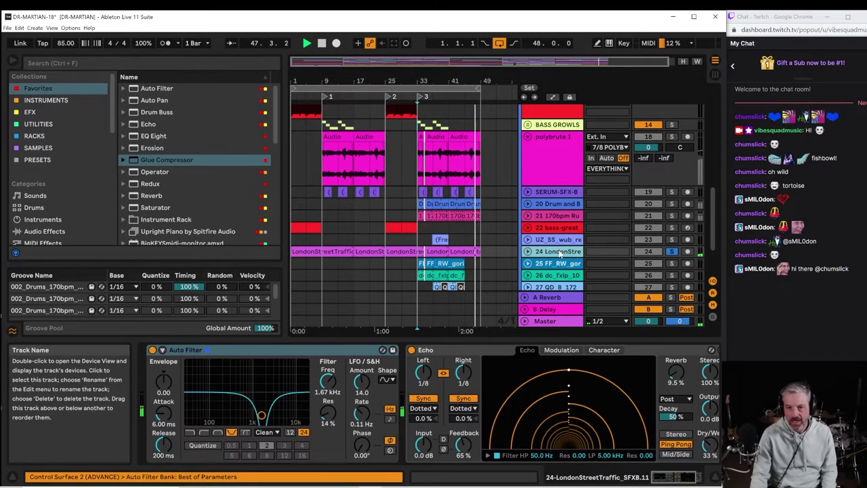
click(691, 482)
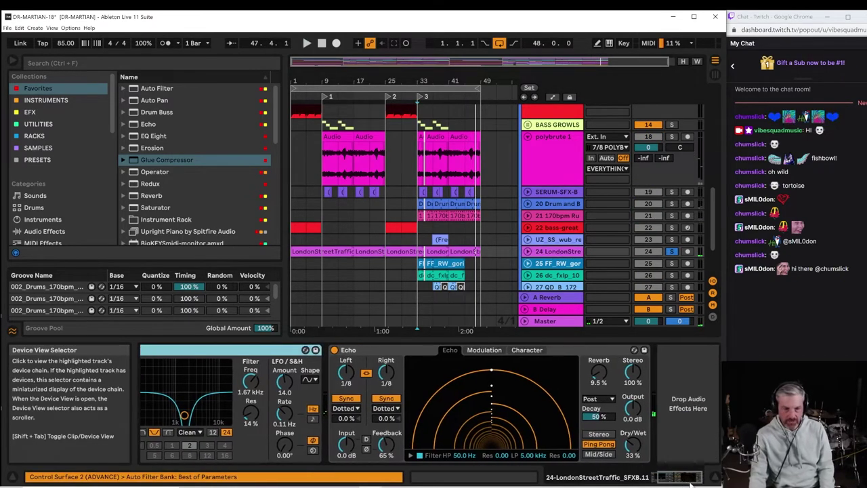
click(663, 482)
click(686, 482)
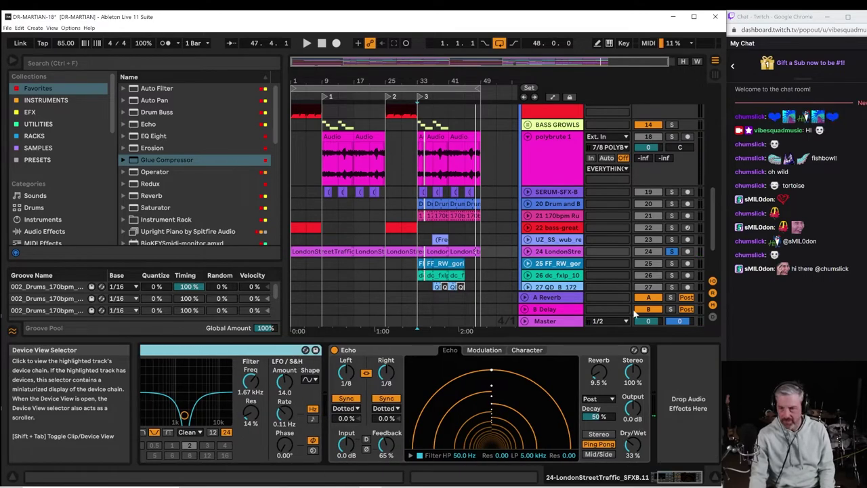
Unfold the LondonStreetTraffic track, freeze it and flatten it to audio.
click(527, 251)
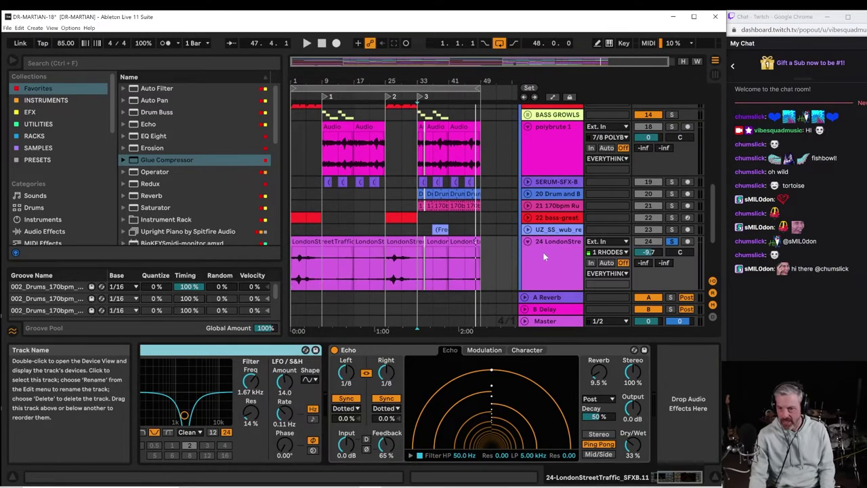
right_click(552, 266)
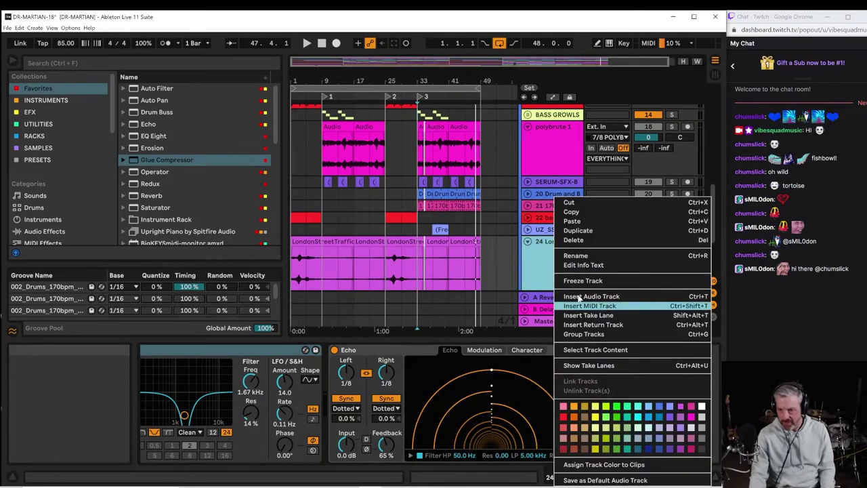
click(580, 280)
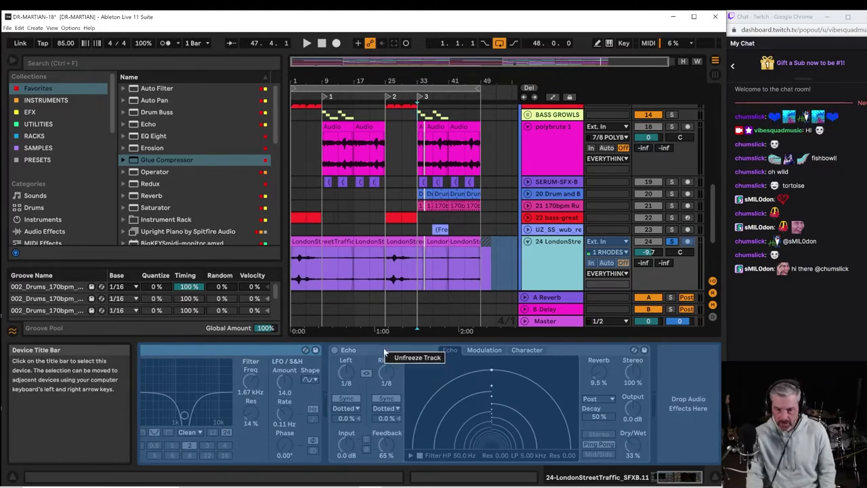
right_click(565, 260)
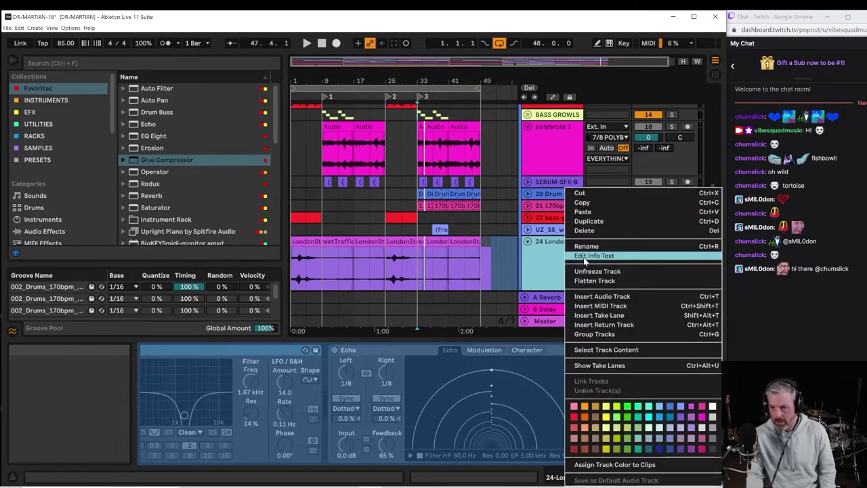
click(584, 283)
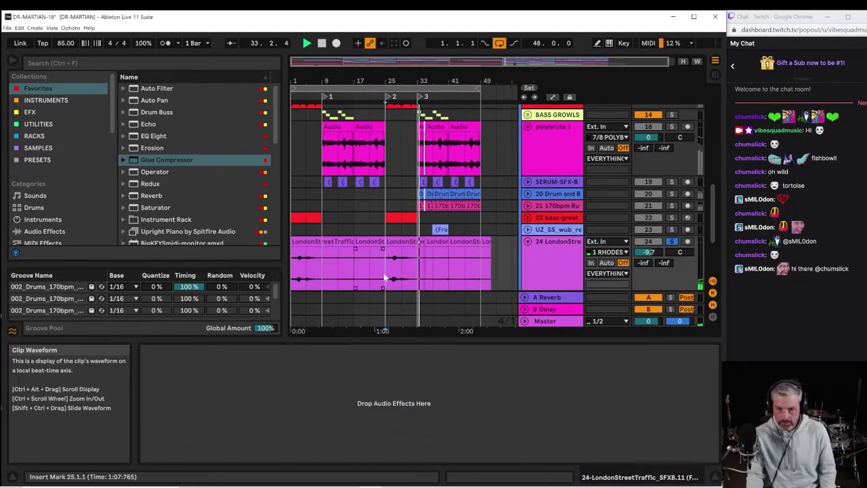
Audition the flattened LondonStreetTraffic track from 25.1.1 and take it out of solo.
click(384, 274)
key(space)
click(647, 242)
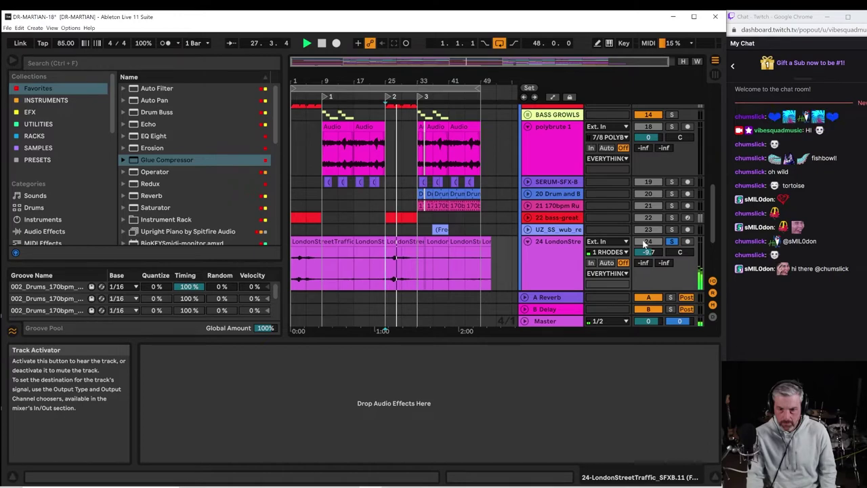
click(670, 242)
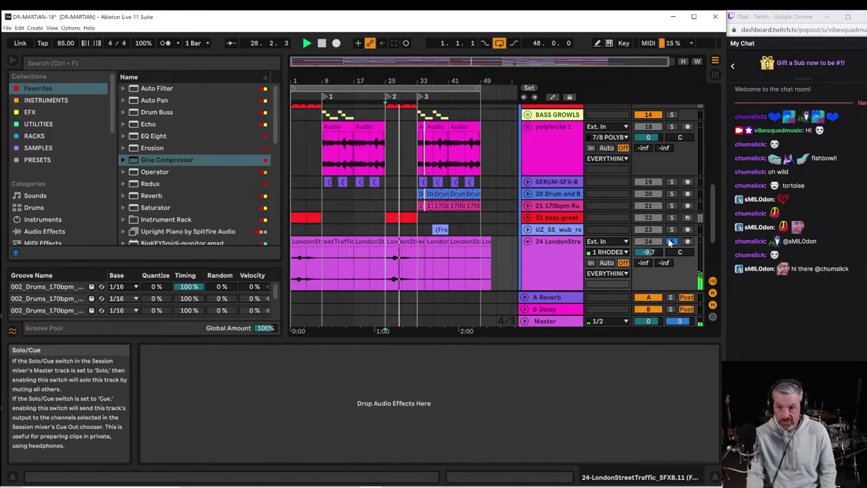
key(space)
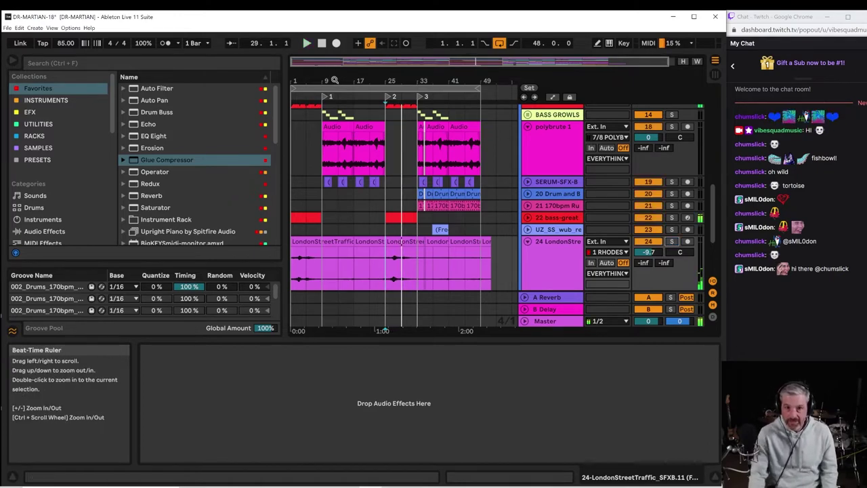
Fold the LondonStreetTraffic track and place it in a new track group.
drag(334, 81, 333, 78)
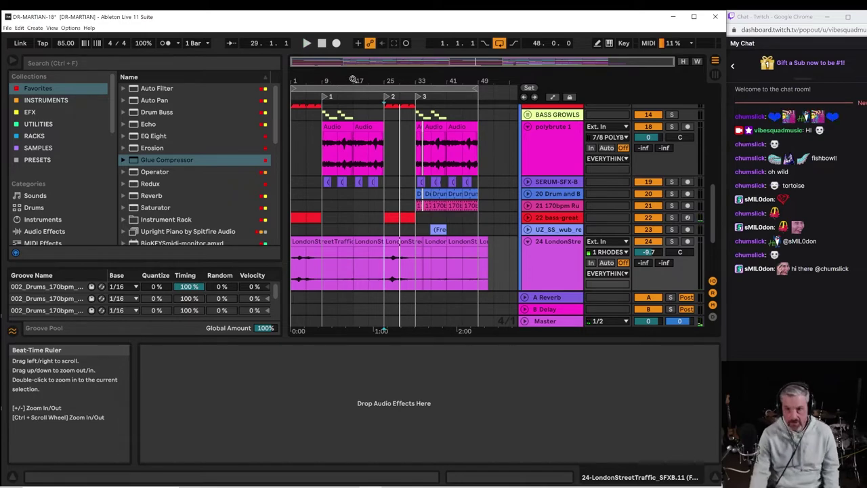
click(527, 241)
click(554, 242)
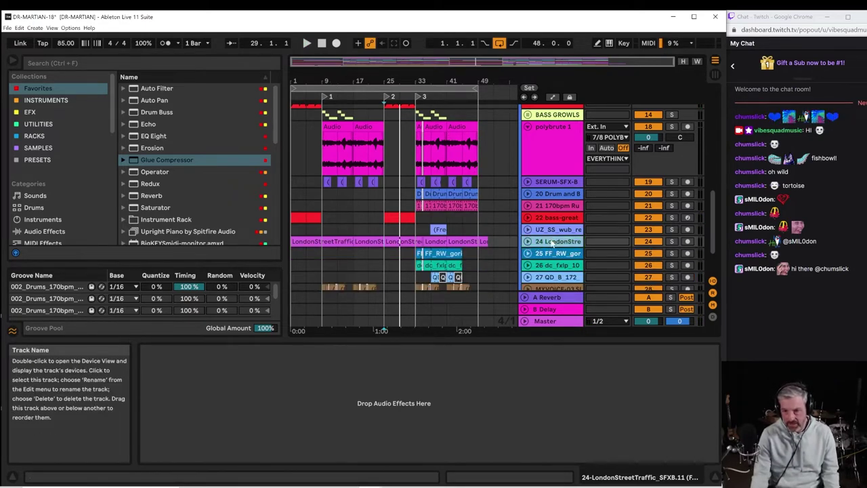
right_click(552, 242)
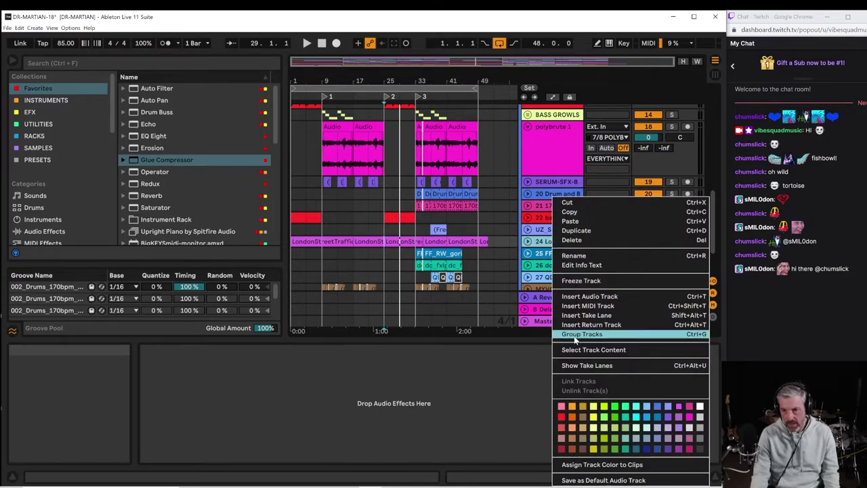
click(575, 335)
Rename the new street-traffic track group as ATMOSPHERE.
right_click(555, 242)
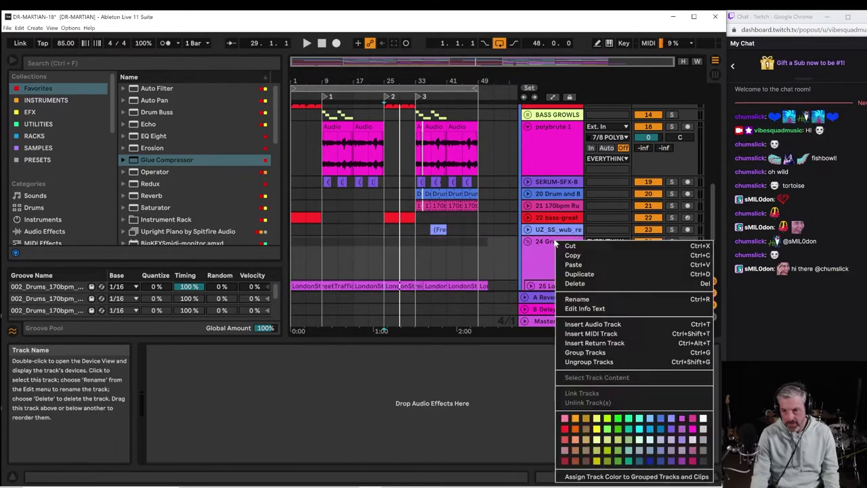
click(575, 298)
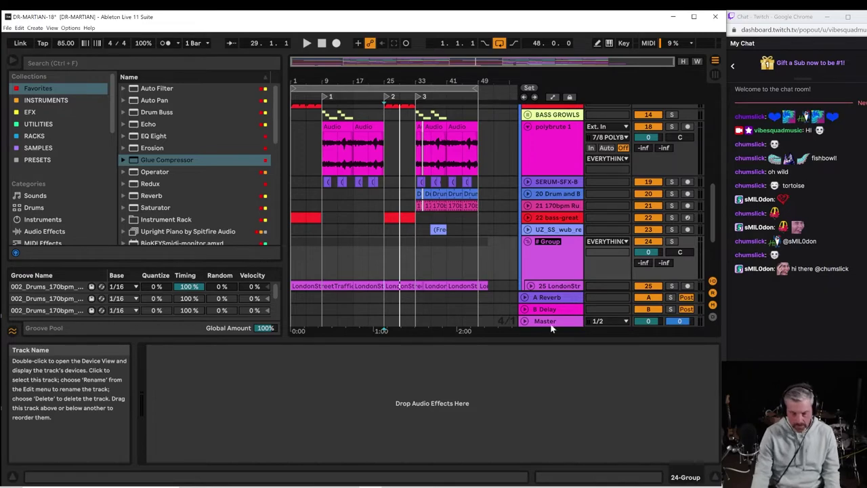
text(ATM)
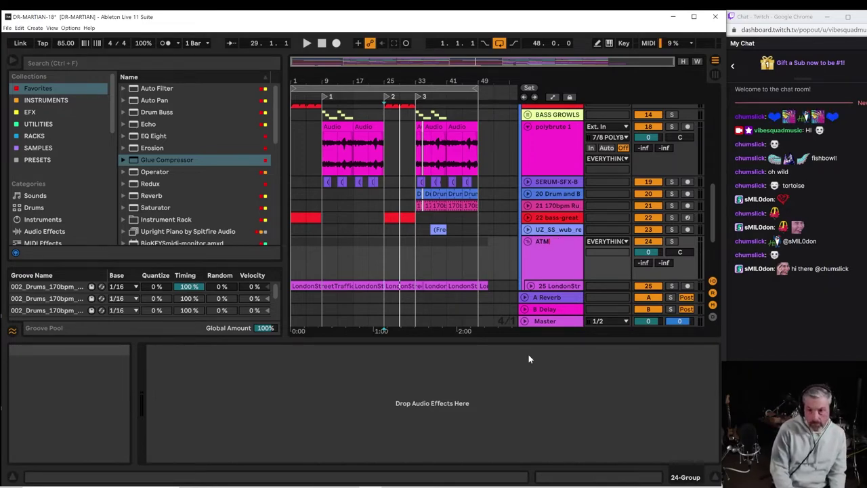
text(OSPHERE)
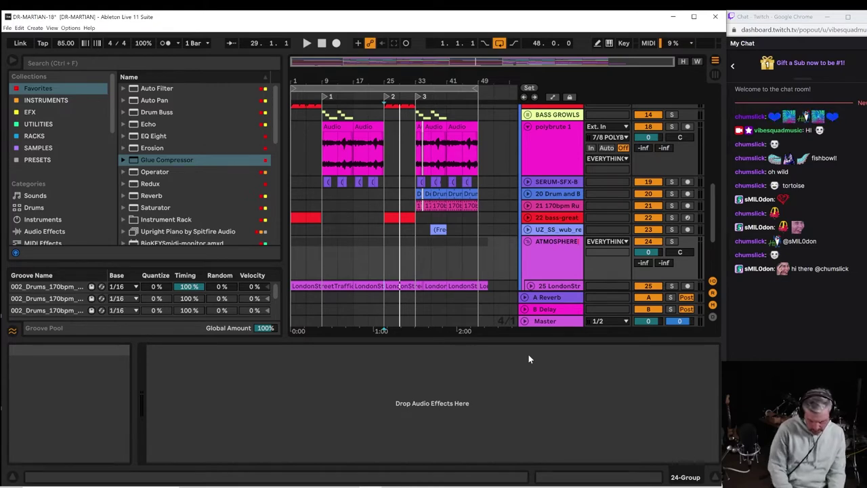
key(Return)
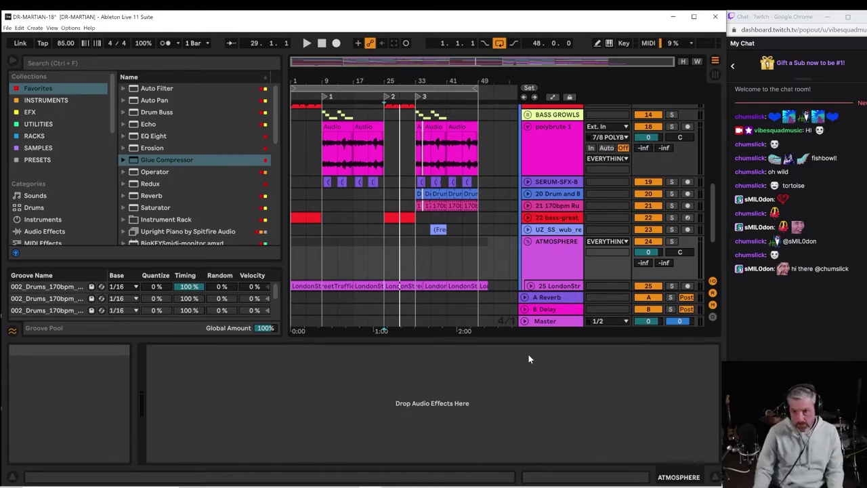
Fold the ATMOSPHERE group and look over the other tracks in the arrangement.
click(528, 242)
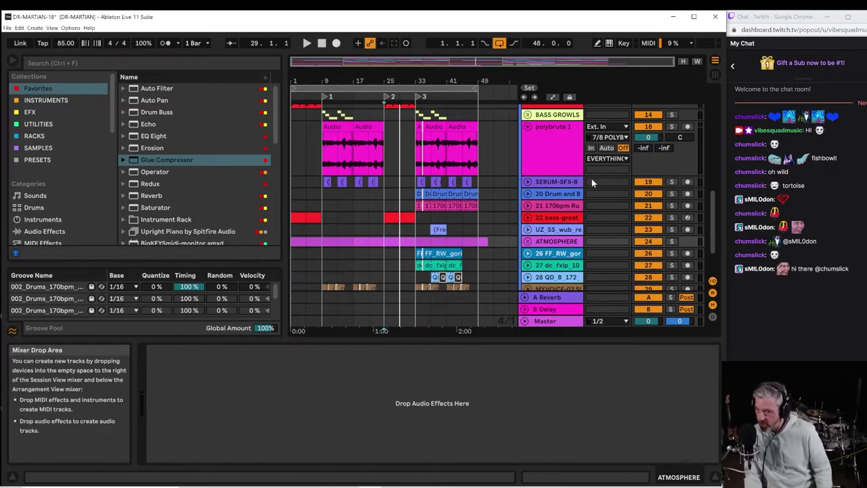
scroll(552, 216, down, 4)
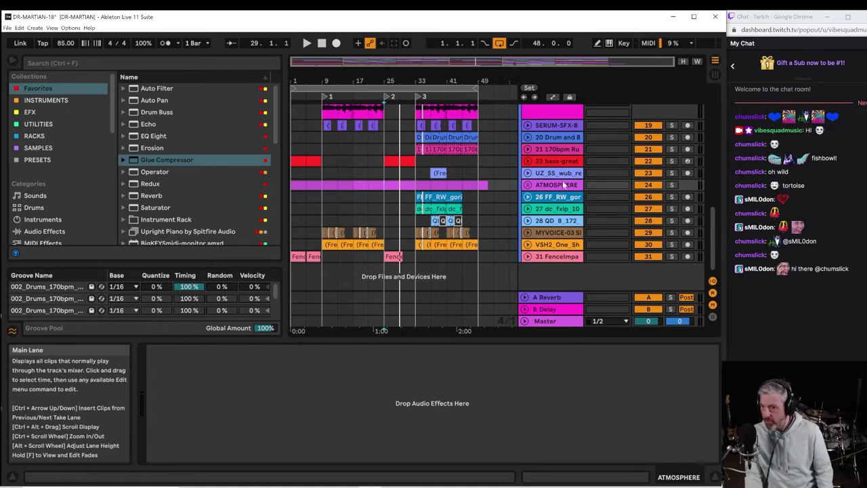
scroll(549, 225, up, 8)
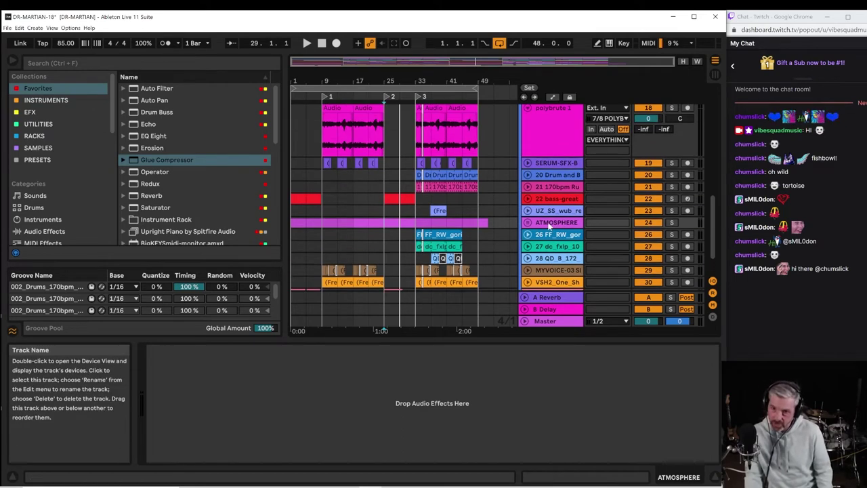
scroll(542, 173, up, 4)
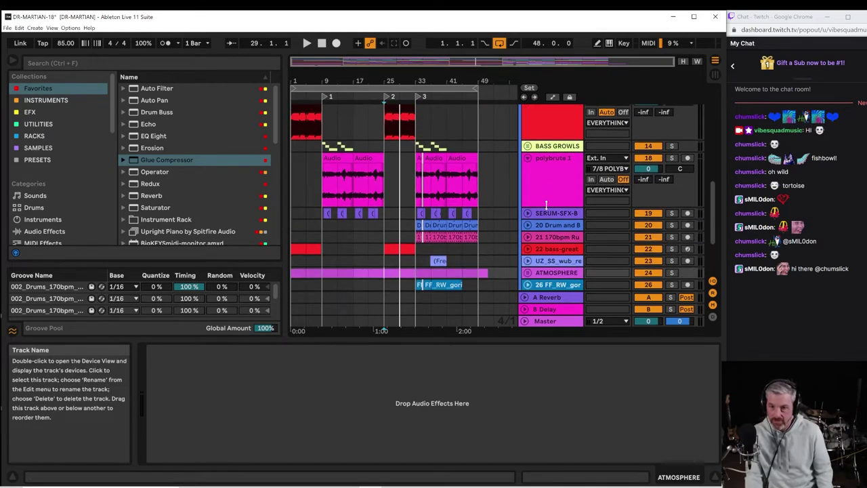
scroll(546, 254, up, 2)
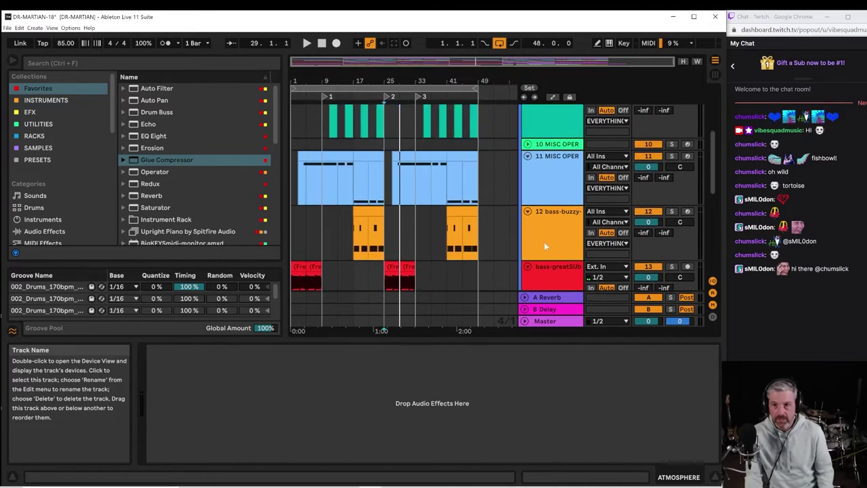
scroll(548, 204, up, 6)
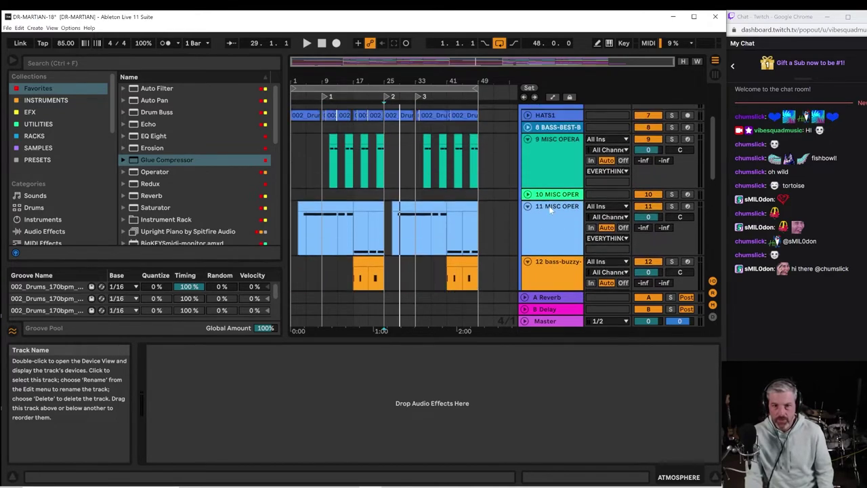
scroll(563, 234, down, 10)
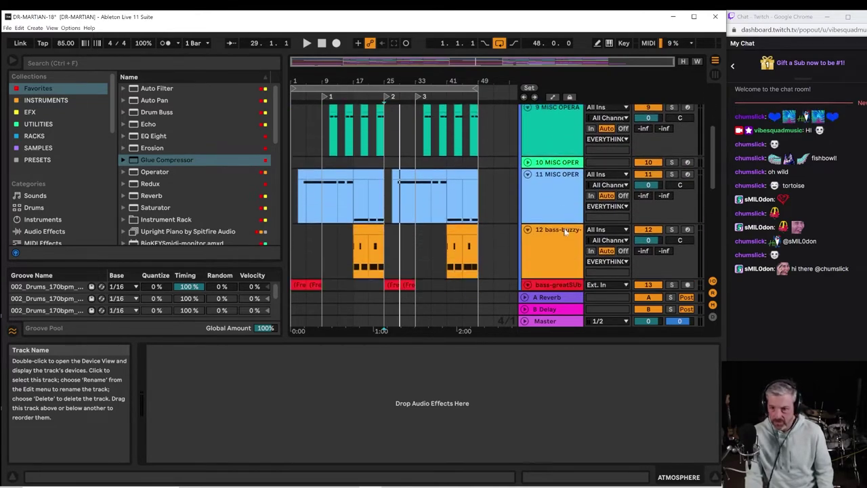
scroll(563, 228, up, 1)
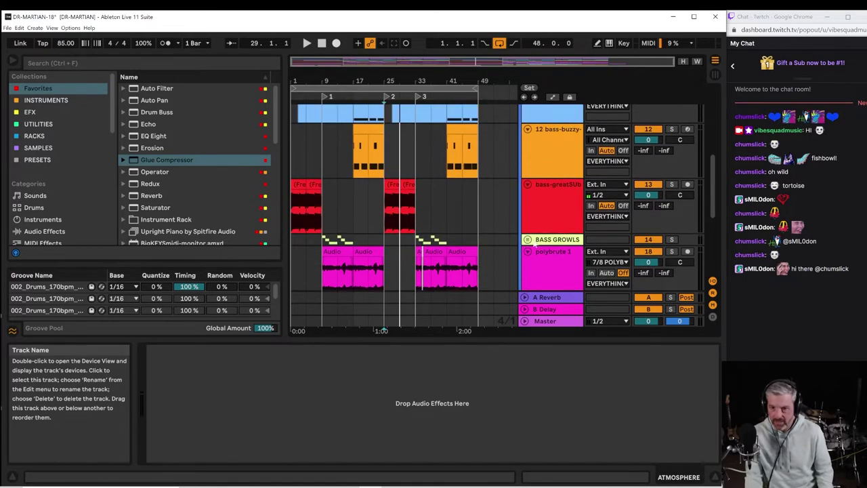
Audition the bass-buzzy-awesomeness-01 track in solo from 17.1.1.
click(532, 145)
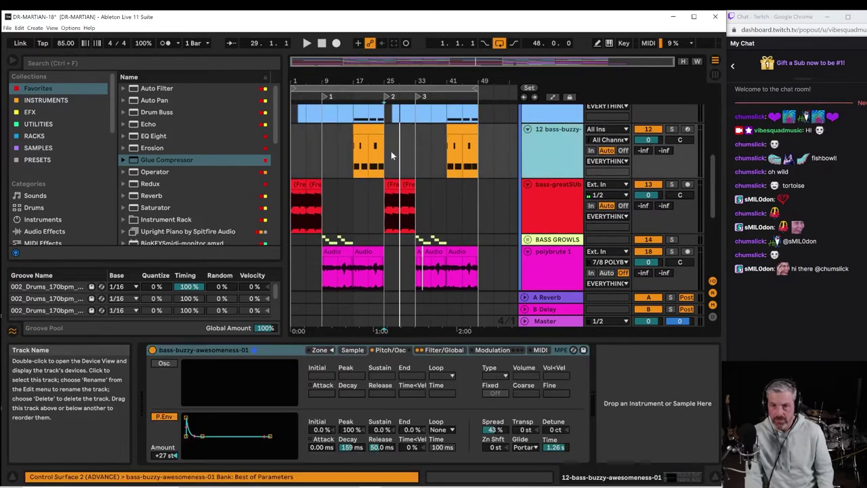
click(351, 160)
key(space)
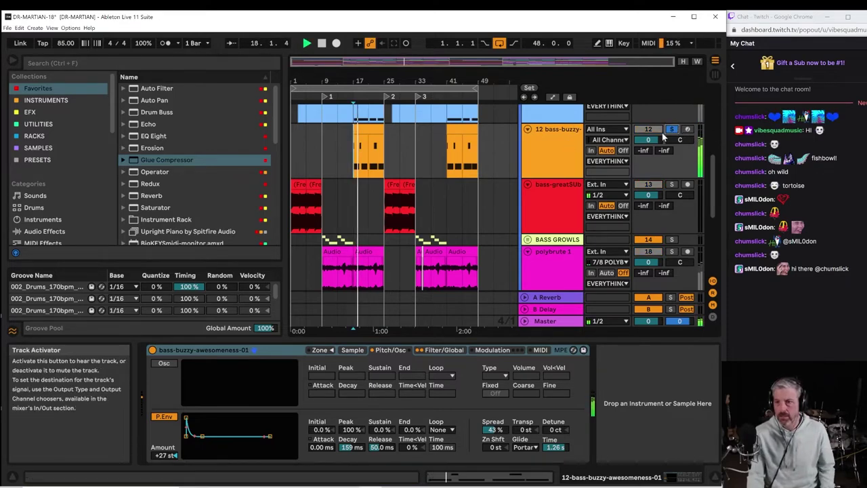
Freeze the bass-buzzy-awesomeness-01 track, flatten it to audio and audition the result from 17.1.1.
right_click(557, 154)
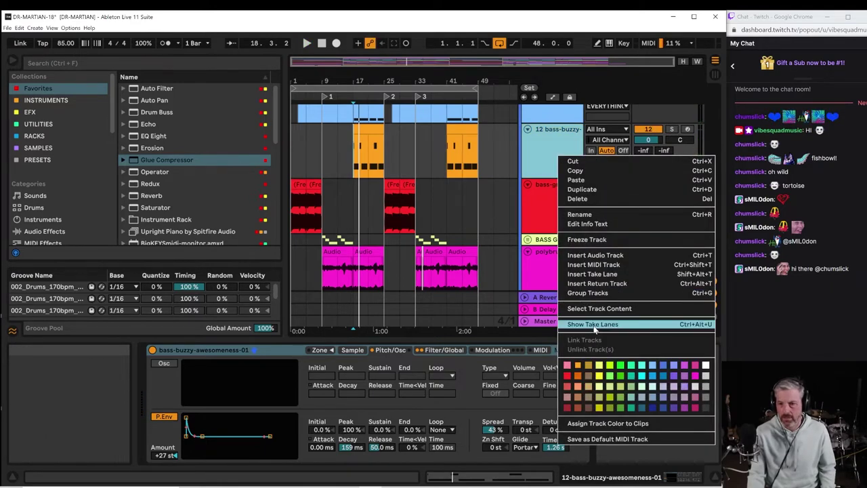
click(586, 240)
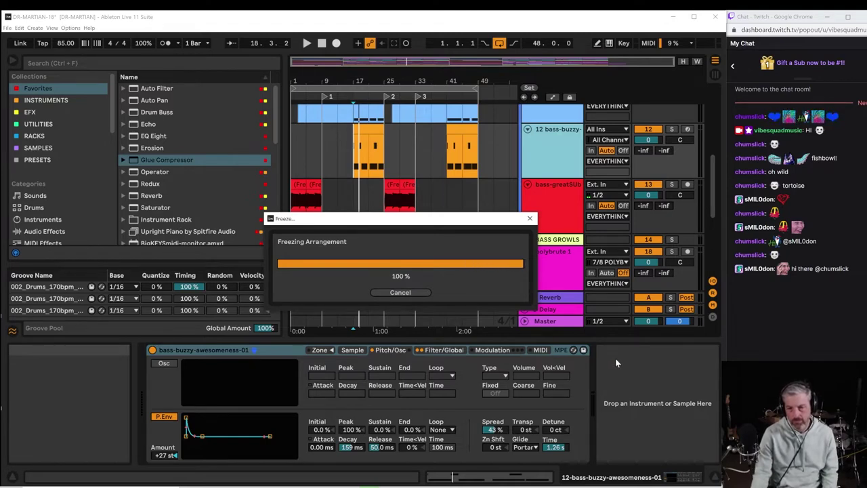
right_click(556, 146)
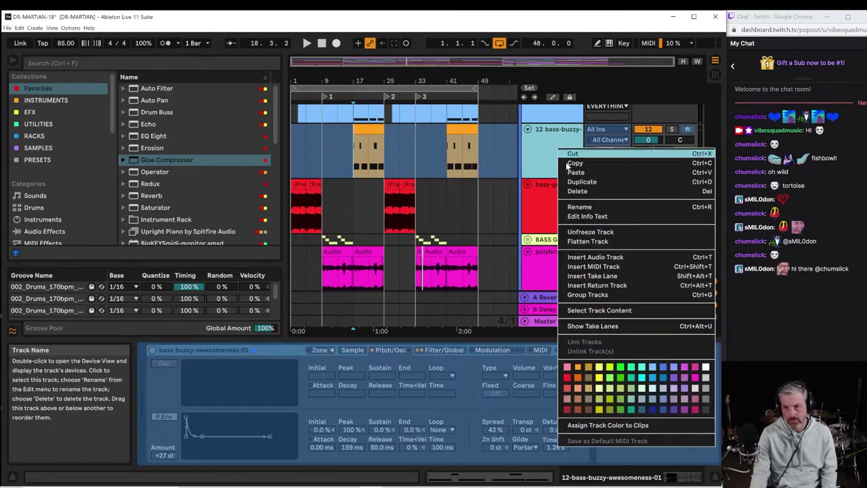
click(592, 240)
key(space)
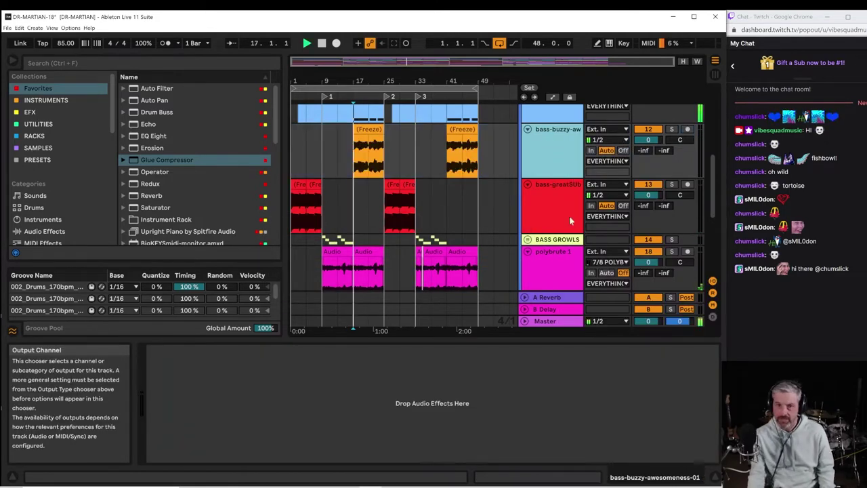
click(671, 129)
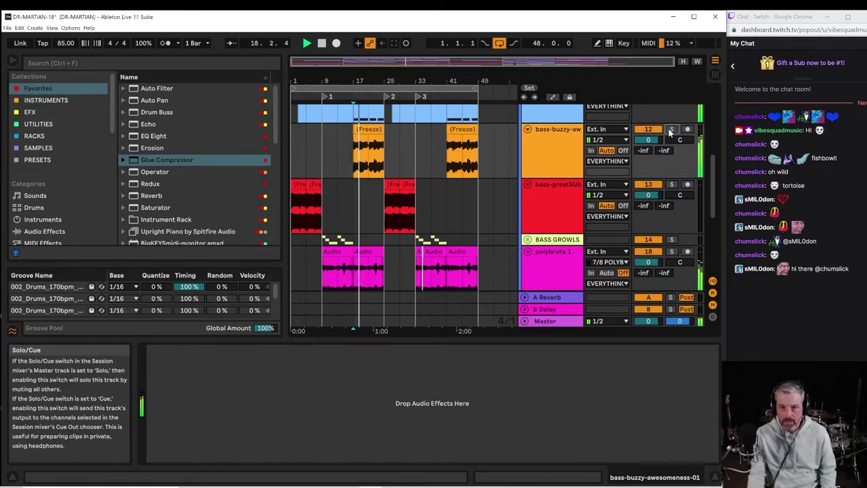
Audition the 11 MISC OPERATORSOUNDS-01 track in solo from 17.1.1, 33.1.1 and 37.1.1, and take it out of solo.
scroll(551, 171, up, 2)
click(671, 136)
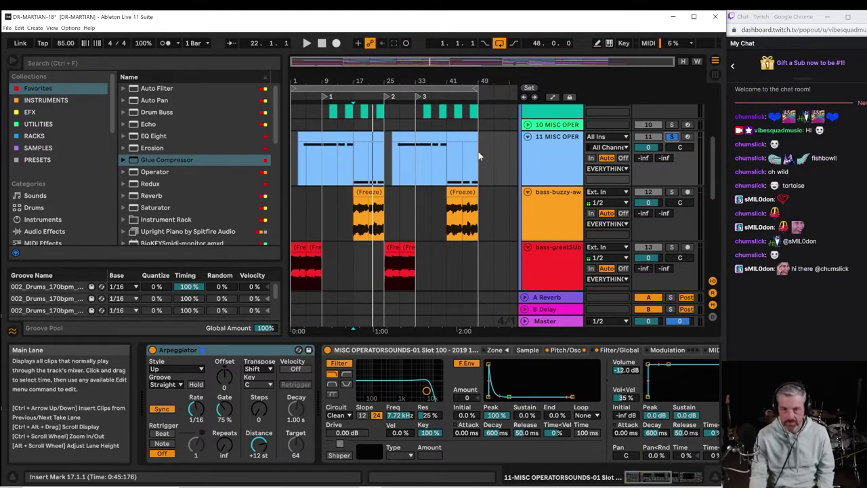
scroll(478, 155, down, 2)
scroll(451, 151, up, 2)
key(space)
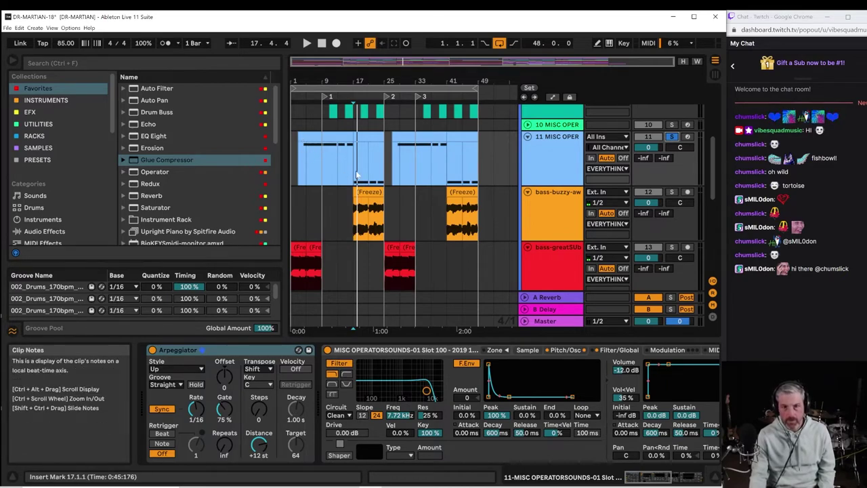
key(space)
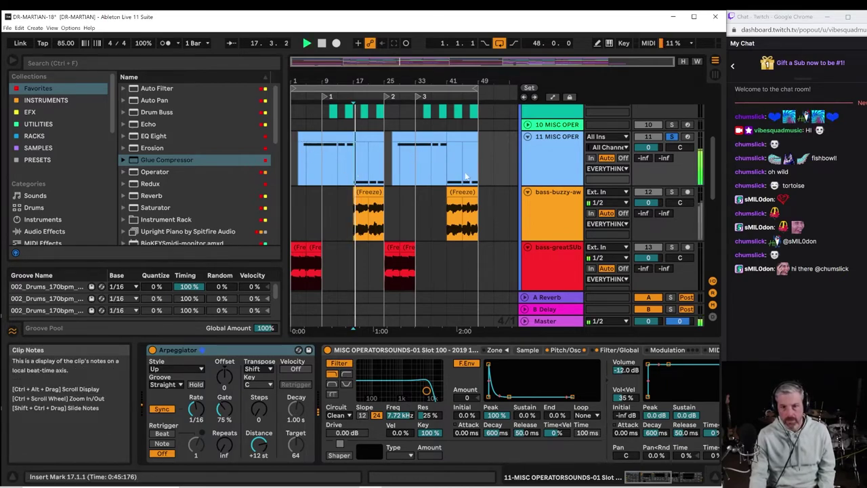
click(418, 162)
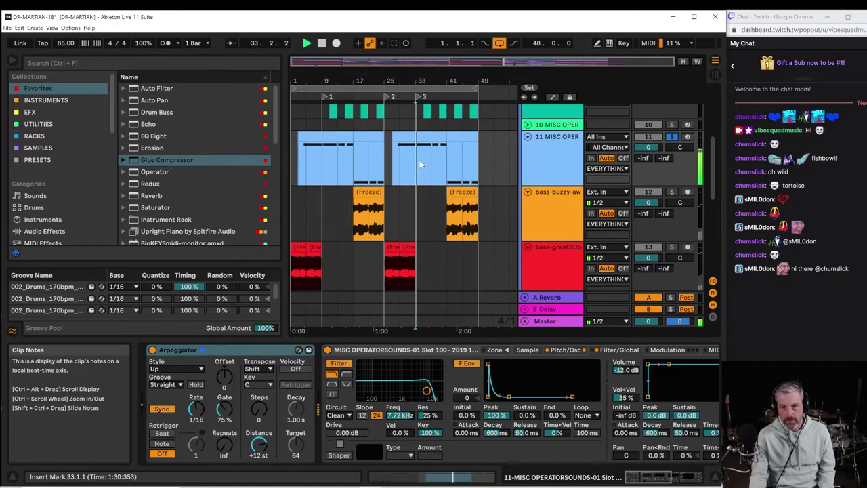
click(427, 164)
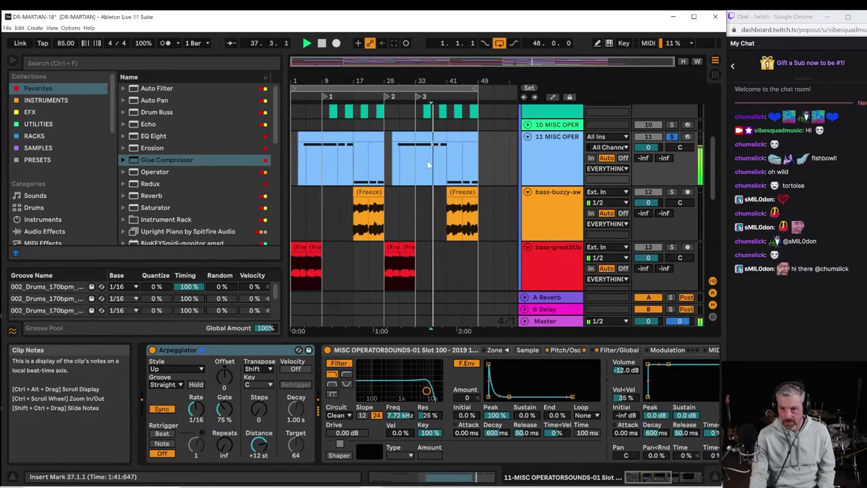
click(675, 135)
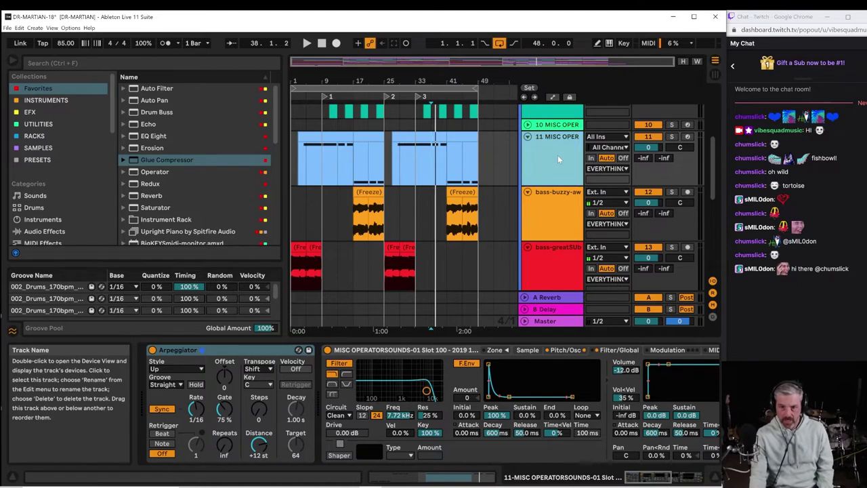
Play the full mix from 37.1.1 and again from 3.1.1.
key(space)
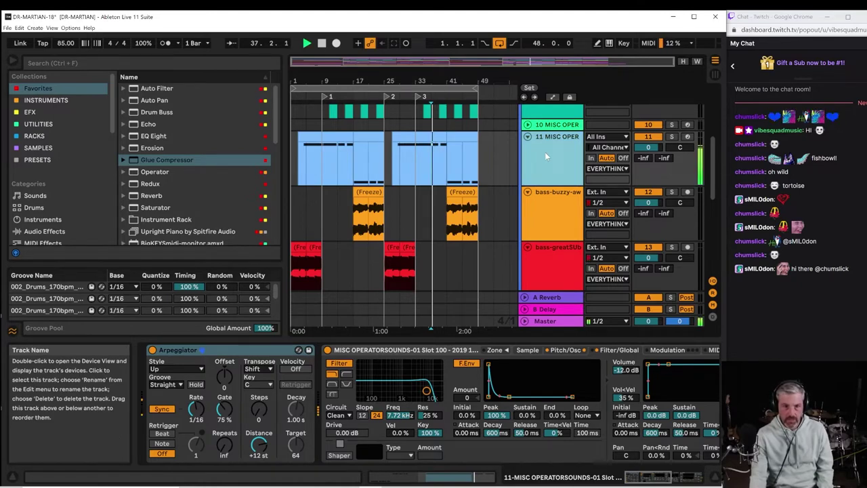
click(303, 156)
click(299, 151)
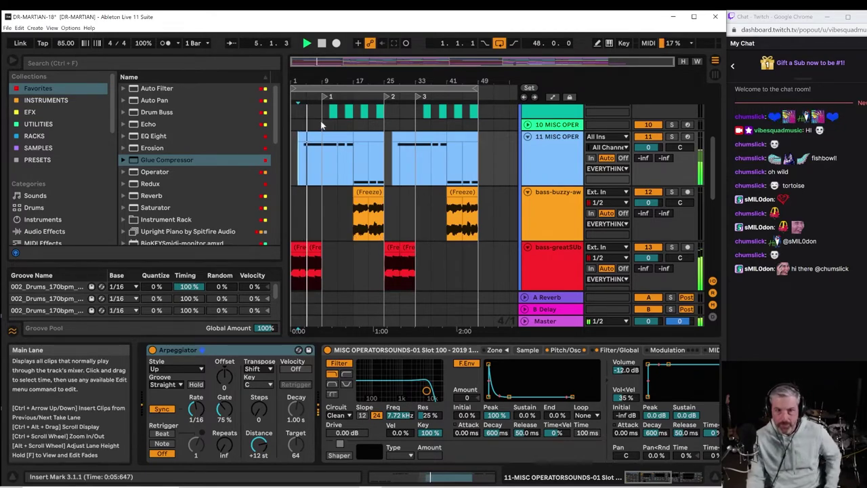
Open the track 11 MIDI clip that ends at 9.1.1 and enlarge the note editor to show its whole note sequence.
drag(311, 80, 352, 118)
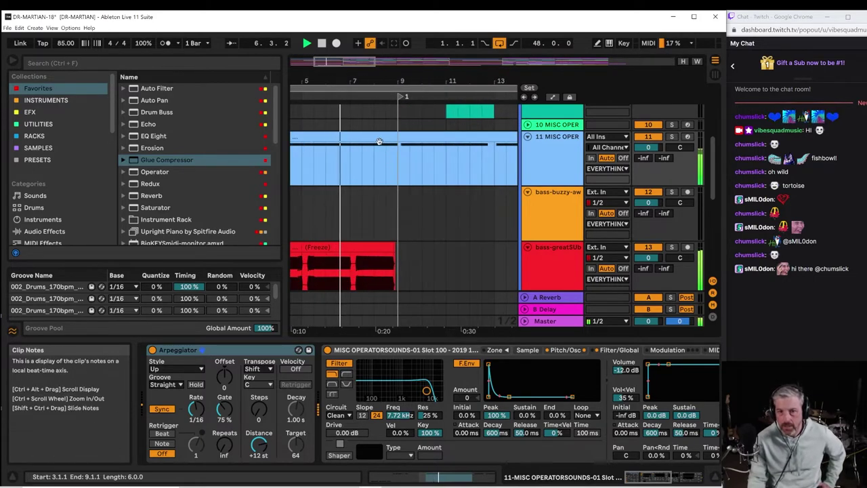
click(379, 138)
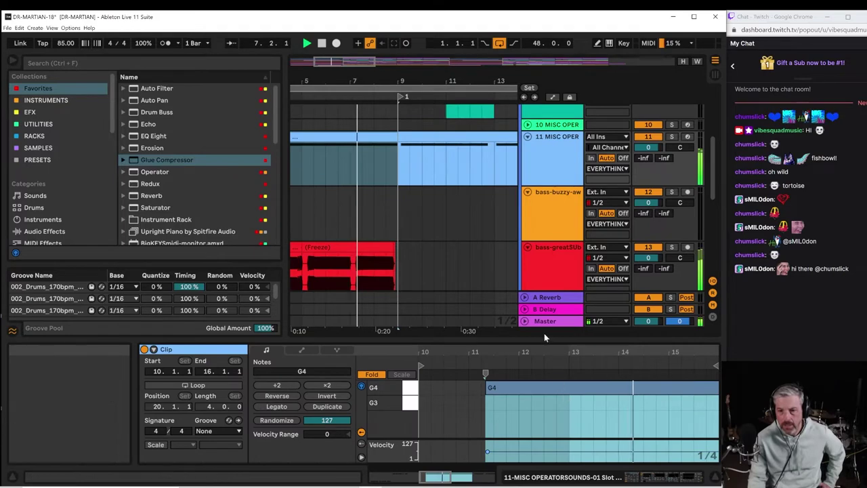
drag(545, 337, 541, 212)
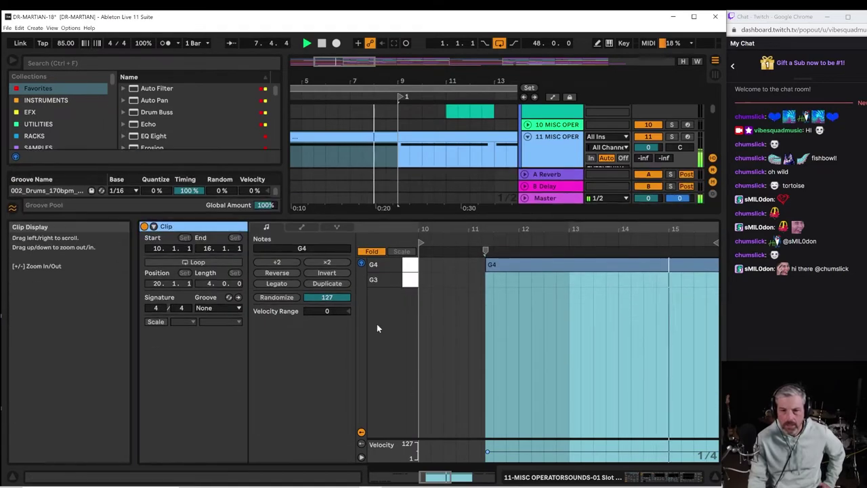
drag(465, 230, 549, 230)
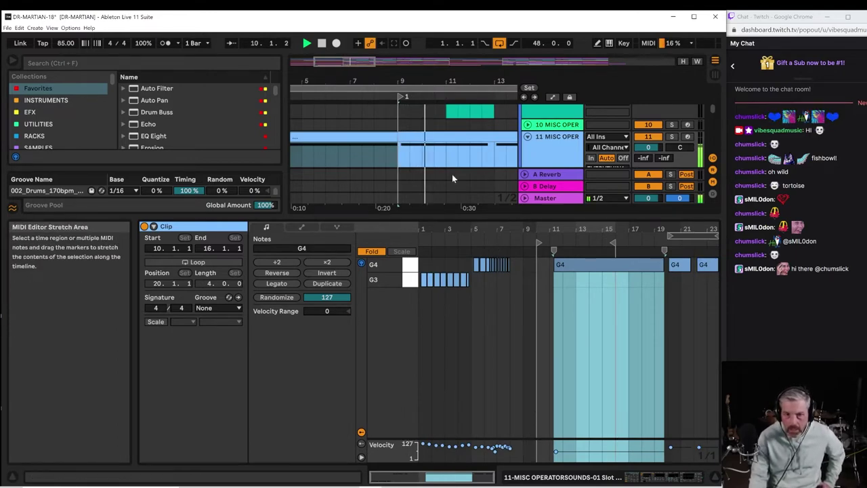
In the track 11 clip starting at 9.1.1, lower the G4 note near clip bar 20 to G3.
click(419, 136)
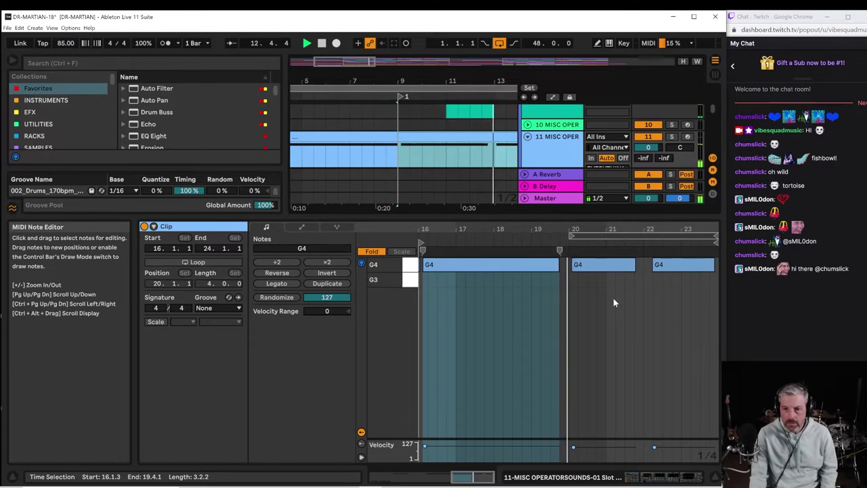
key(space)
click(595, 264)
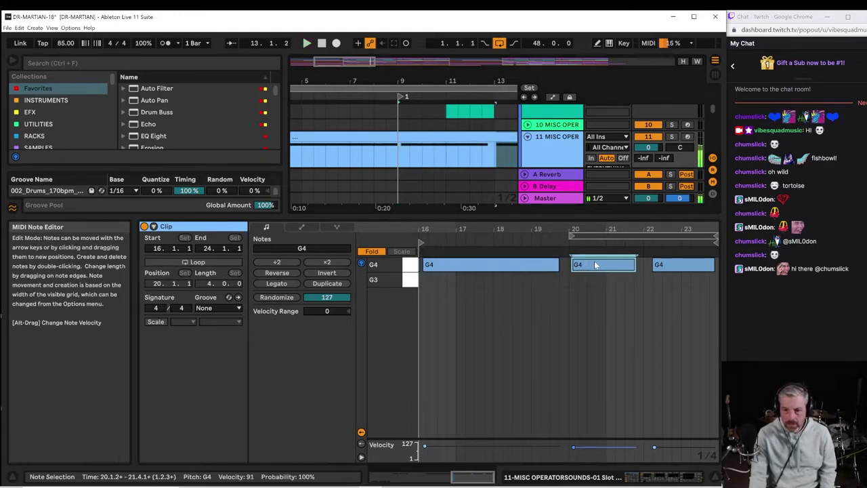
key(Down)
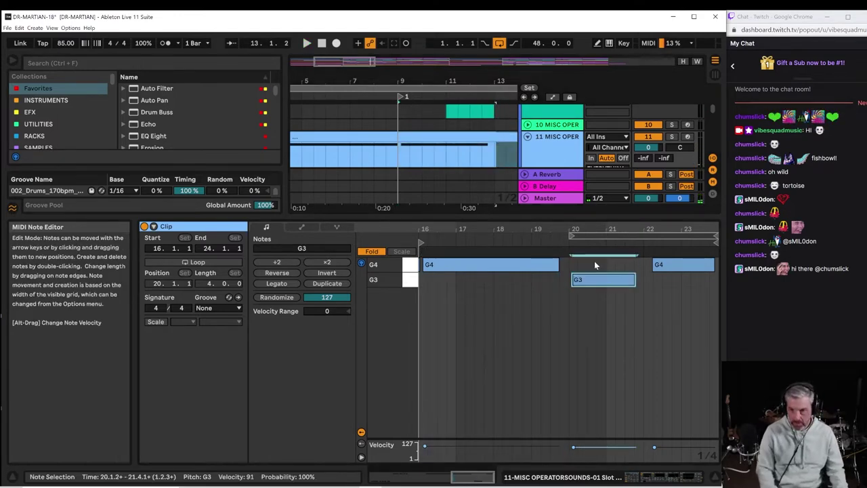
Play the arrangement from 9.1.1 to check the lowered track 11 note against the full mix.
key(space)
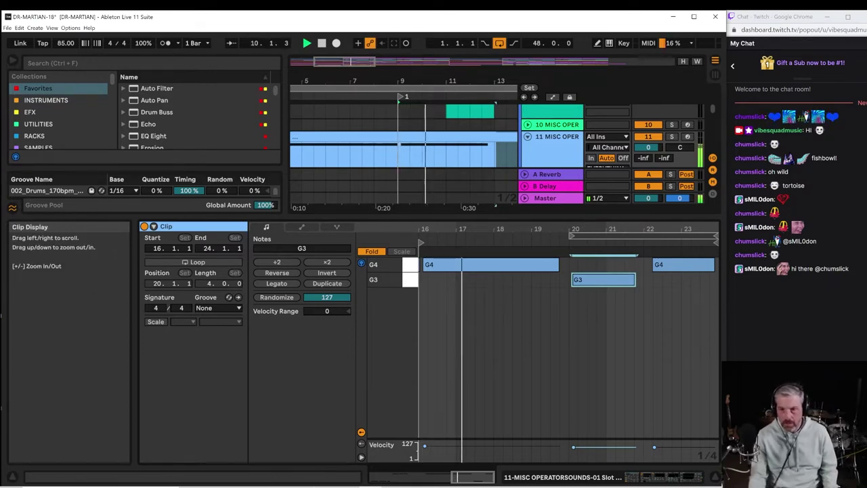
drag(589, 222, 588, 200)
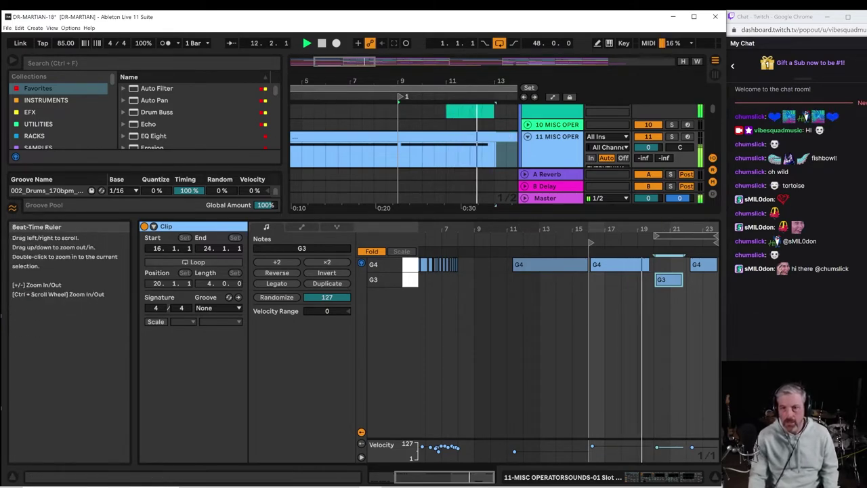
drag(472, 80, 353, 44)
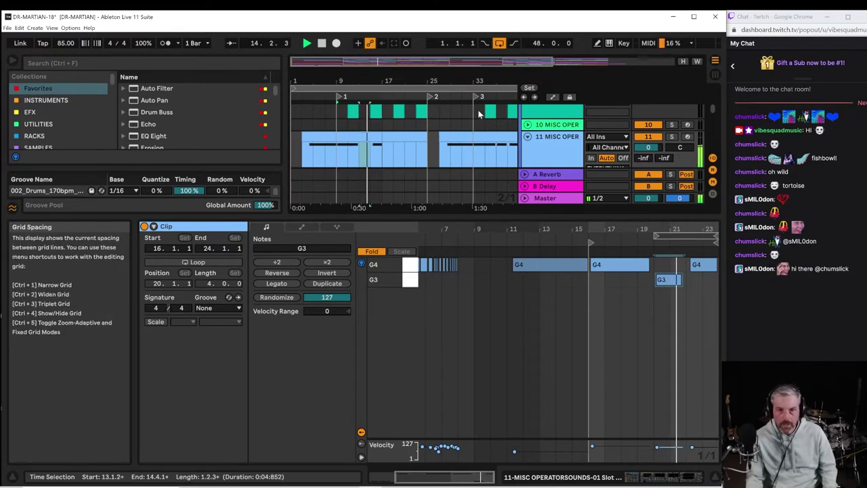
drag(472, 78, 417, 76)
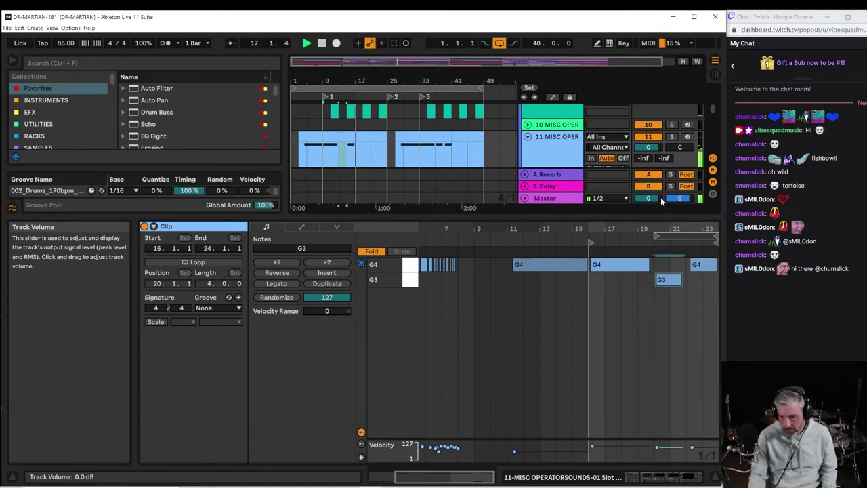
scroll(391, 139, down, 1)
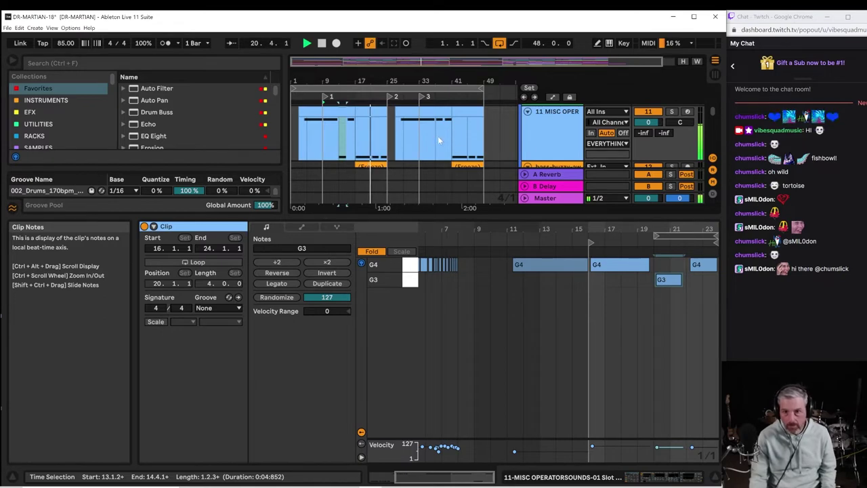
In the track 11 clip starting at 17.1.1, select the first long G3 note and unfold the note editor to show every key row.
click(373, 159)
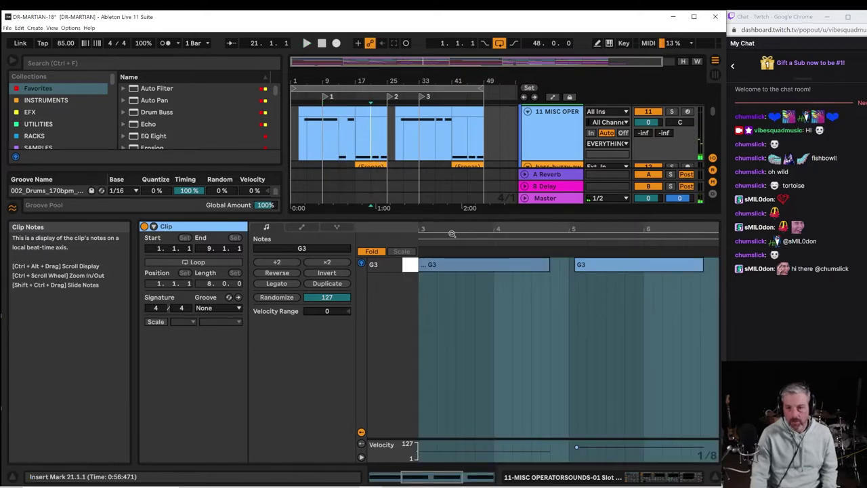
click(481, 265)
key(space)
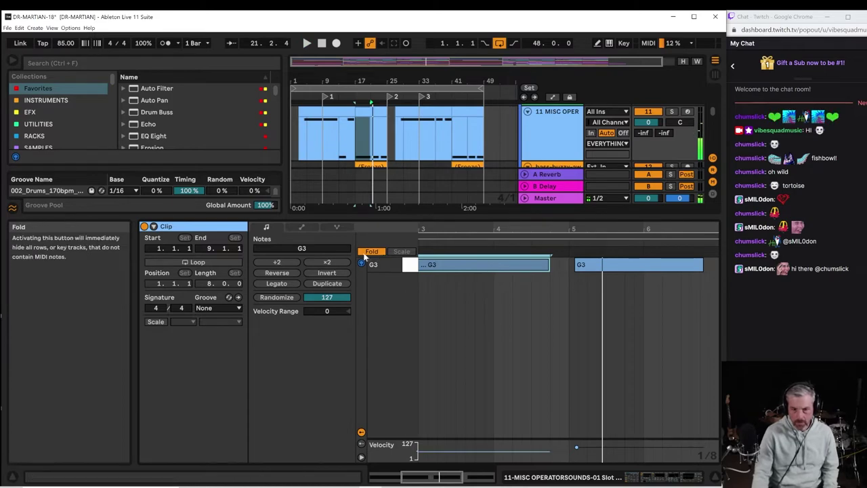
click(372, 253)
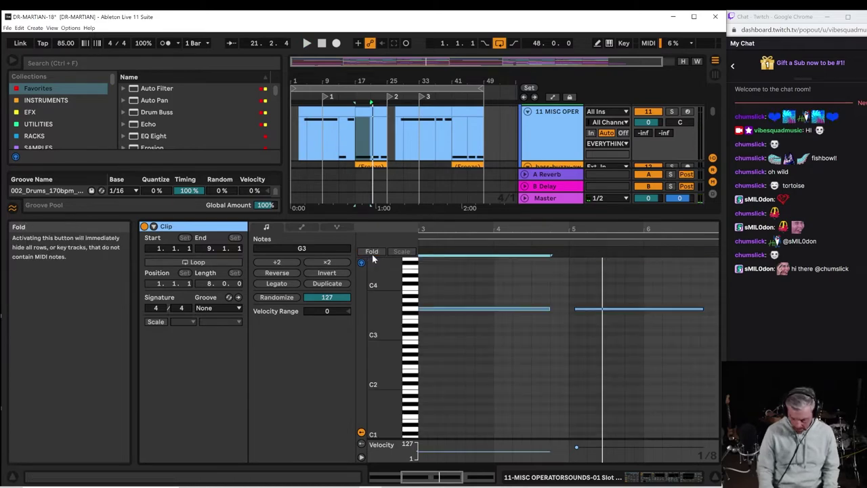
Try the first long note of the clip at A#3, then return it to G3.
key(Up)
key(Up)
key(Up)
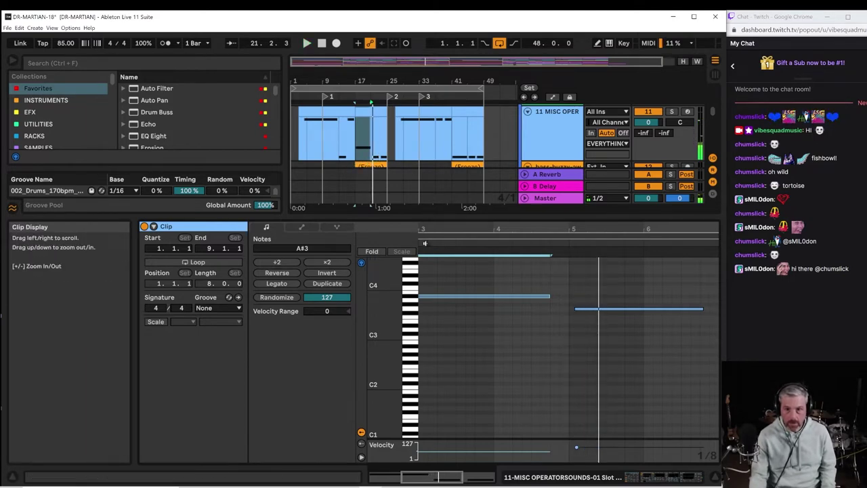
drag(426, 231, 500, 203)
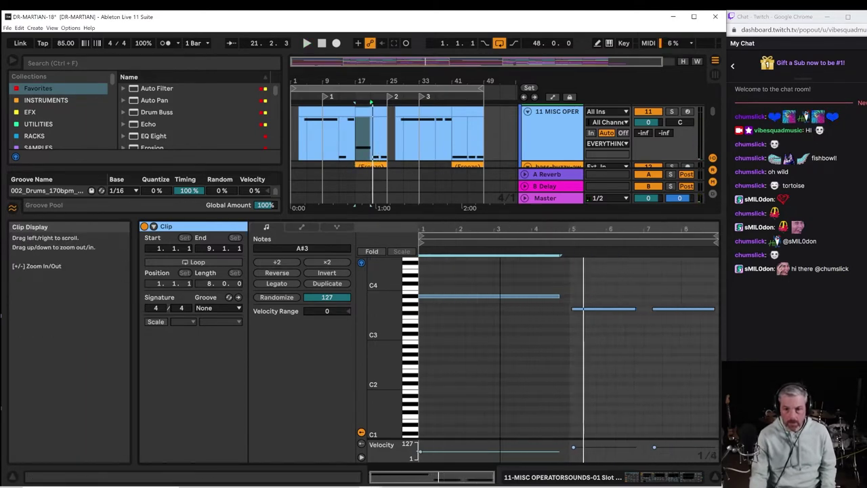
key(Down)
key(Down)
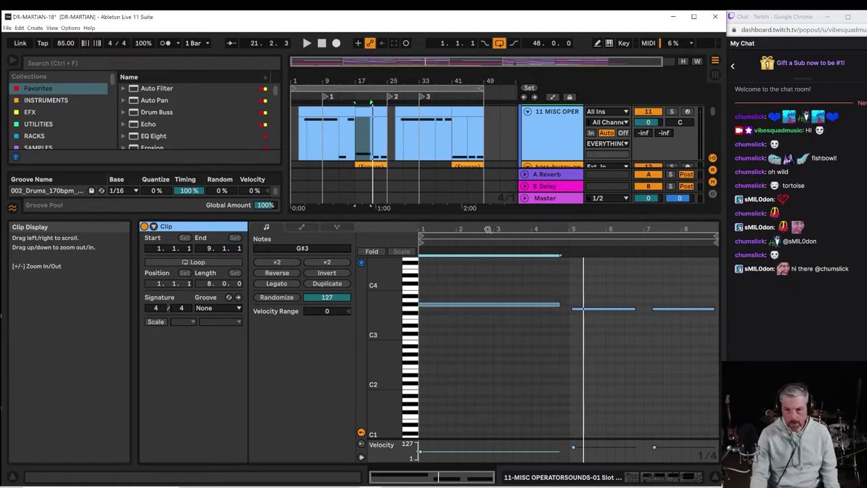
key(Down)
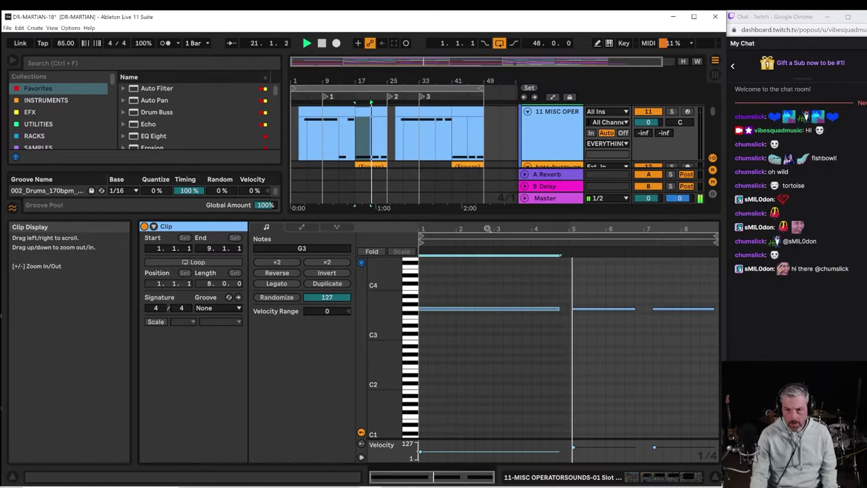
Raise the clip's second G3 note, near clip bar 5, to G#3 and play the arrangement from 17.1.1 and 13.1.1 to check it.
click(593, 309)
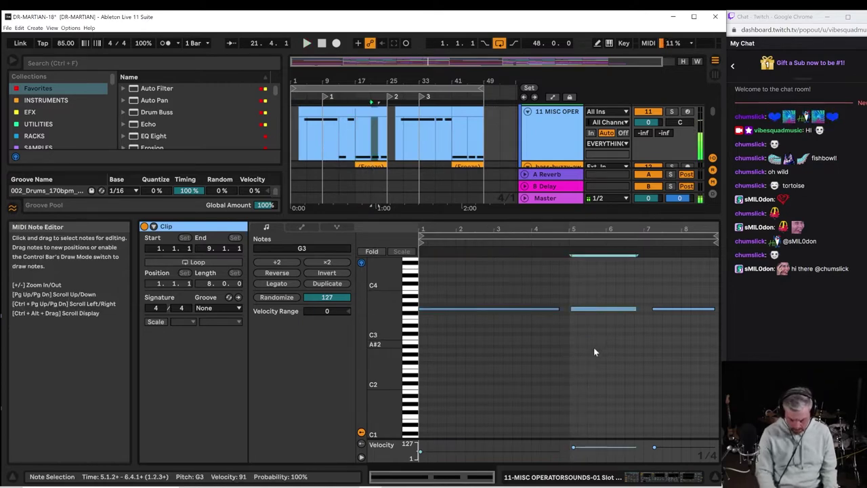
key(Up)
key(Up)
key(Up)
key(space)
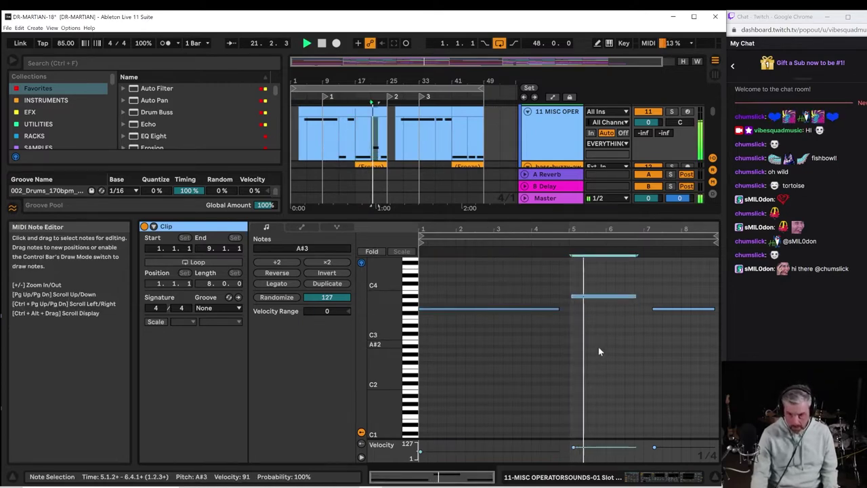
key(Down)
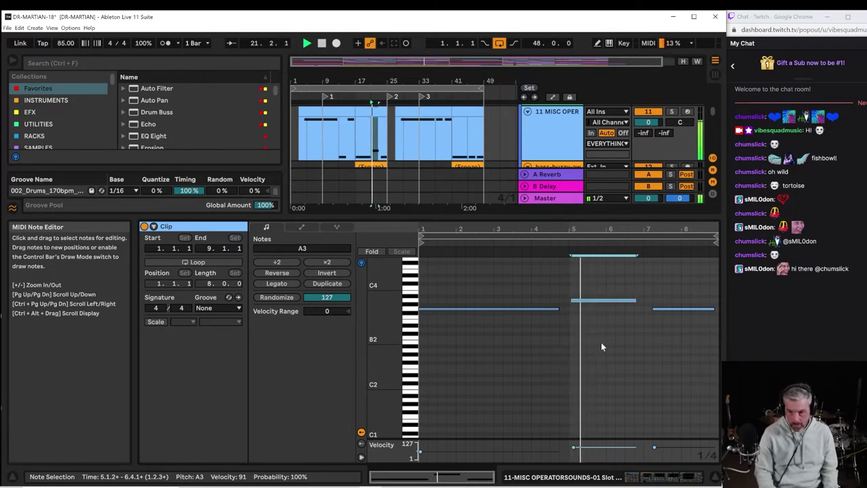
key(Up)
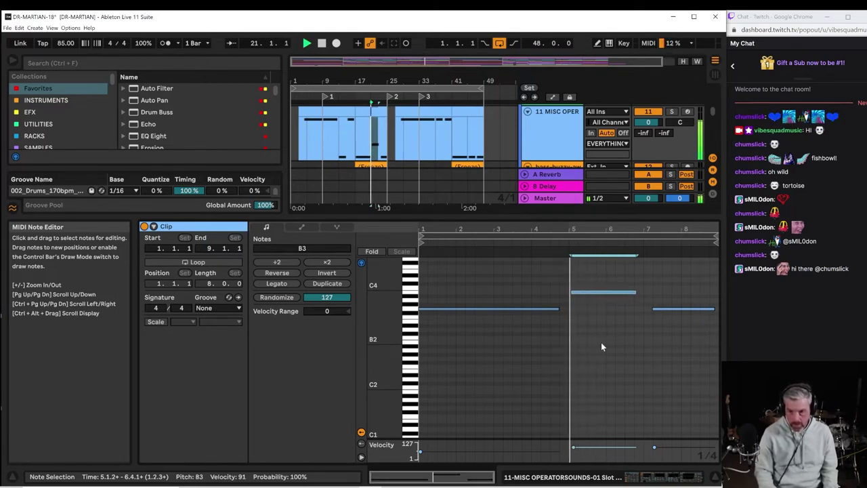
key(Down)
key(Down)
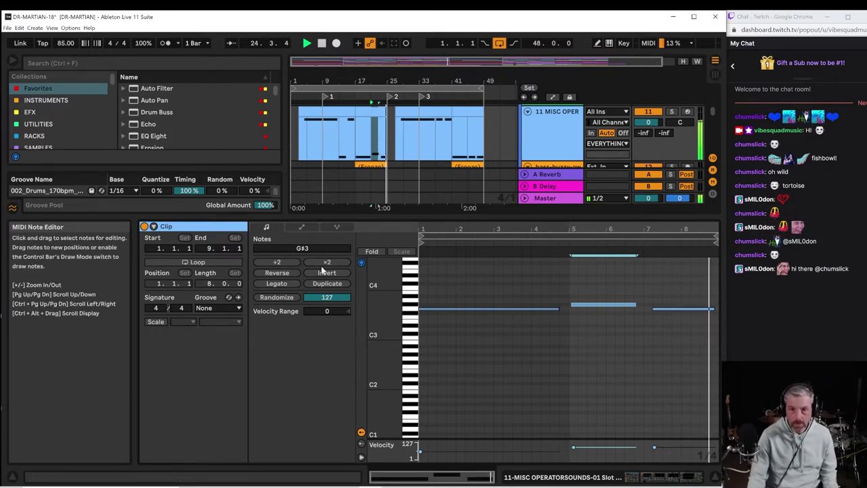
click(350, 142)
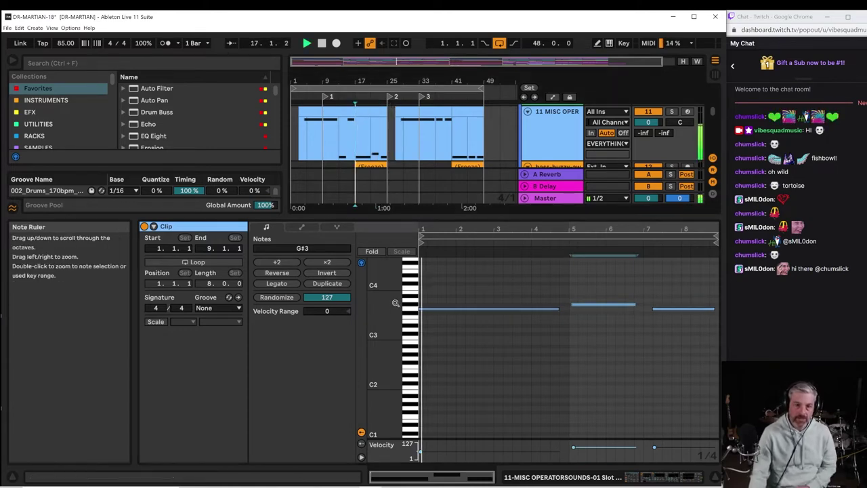
click(339, 150)
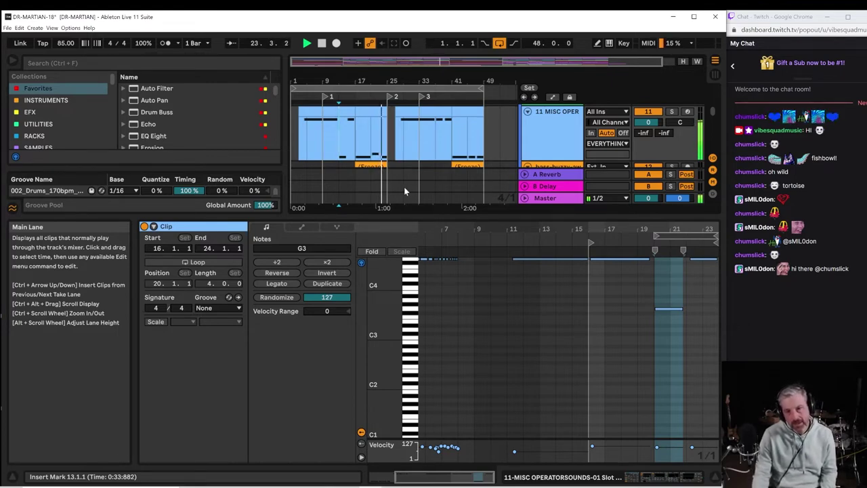
Freeze the 11 MISC OPERATORSOUNDS track and flatten it to audio.
right_click(558, 148)
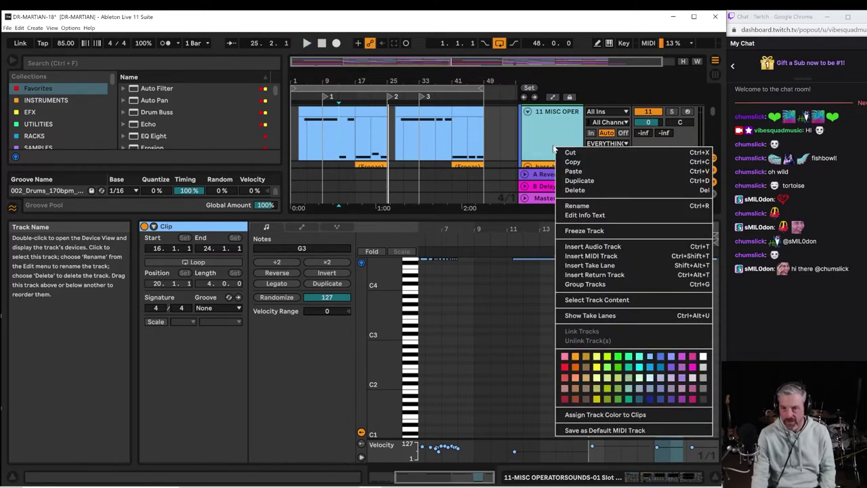
click(600, 231)
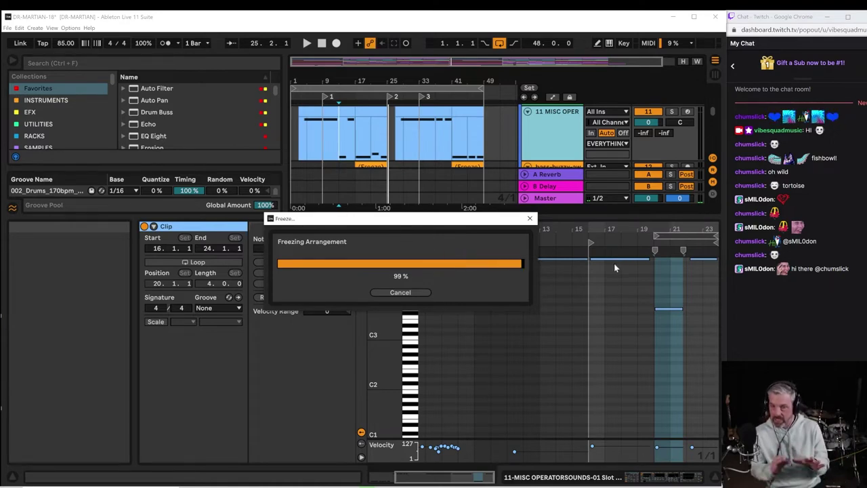
right_click(559, 140)
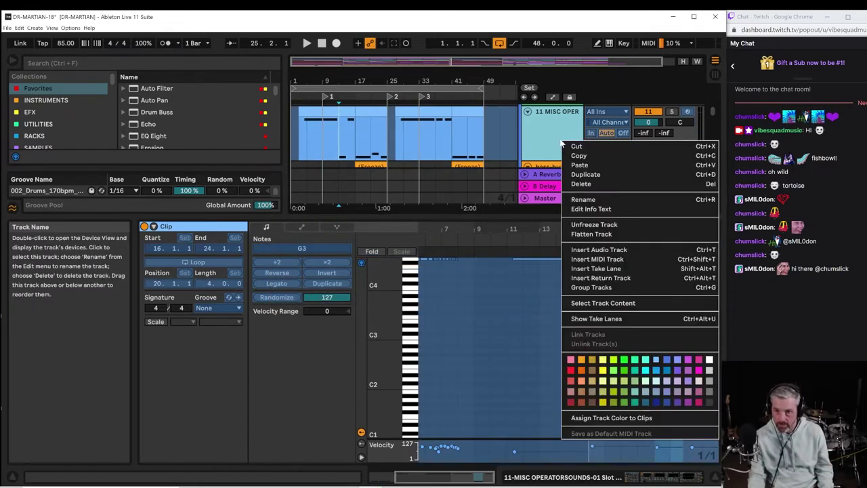
click(607, 234)
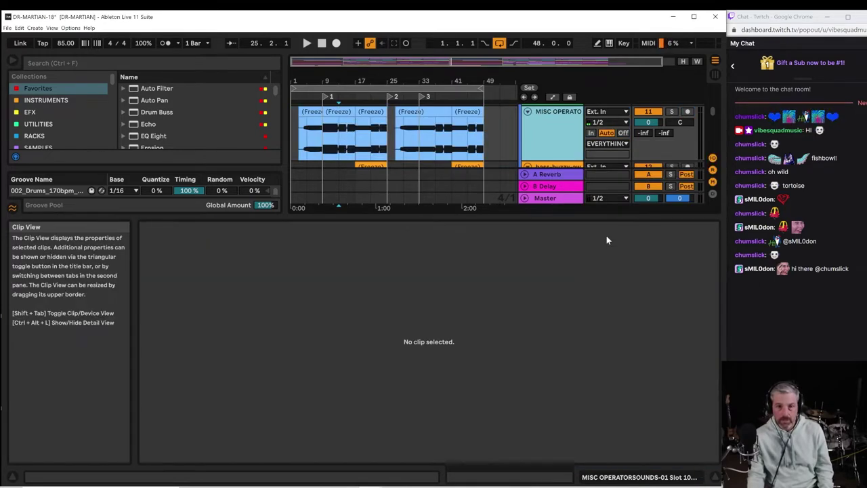
Play the flattened MISC OPERATORSOUNDS audio from 4.1.1 and from 5.1.1.
mouse_move(304, 81)
mouse_down()
mouse_move(321, 139)
mouse_move(318, 80)
mouse_up()
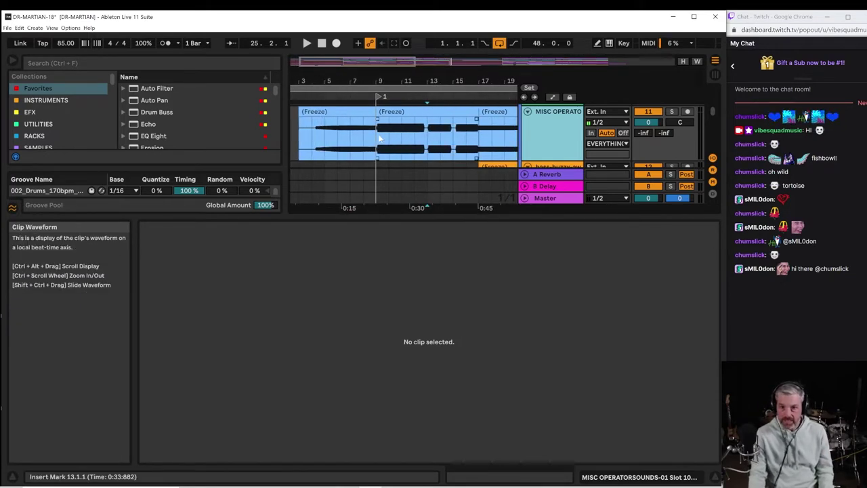
click(314, 143)
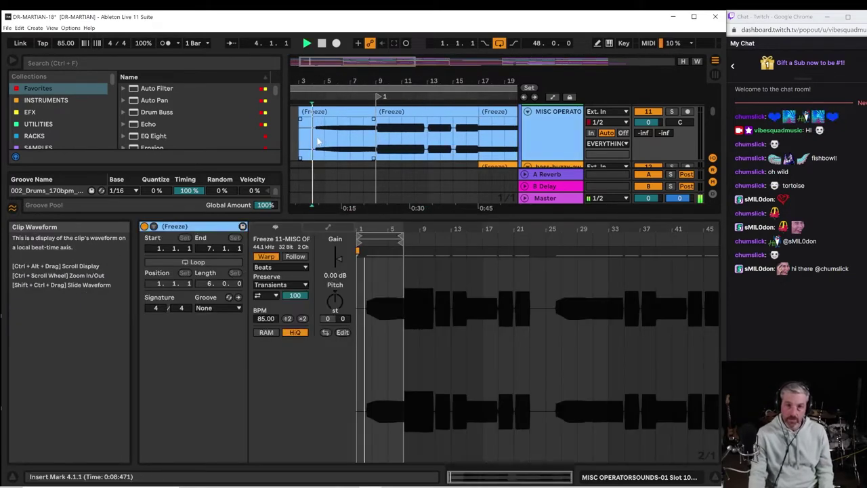
click(325, 141)
key(space)
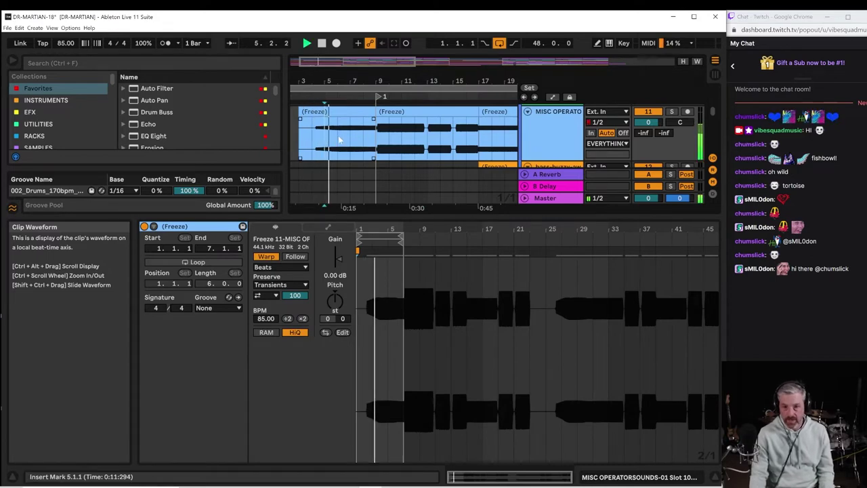
drag(412, 78, 330, 80)
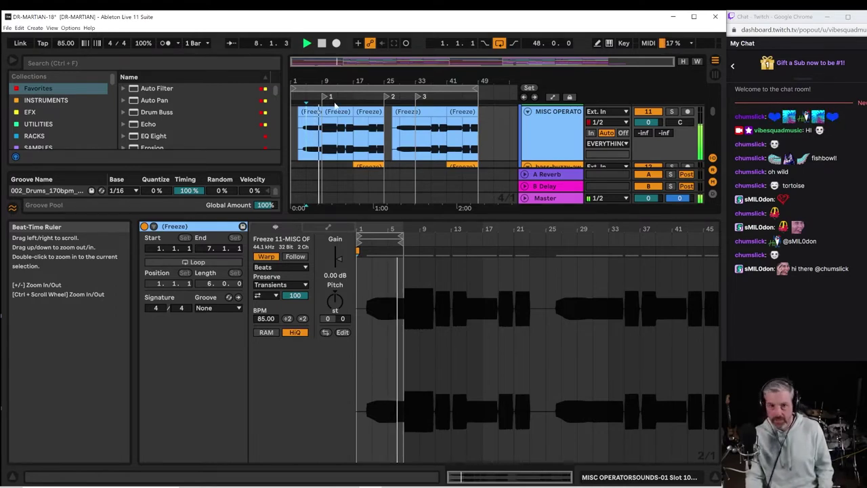
Examine and play the flattened MISC OPERATORSOUNDS clip from bar 9, viewing its individual pulses around bars 9 to 11 up close.
click(672, 112)
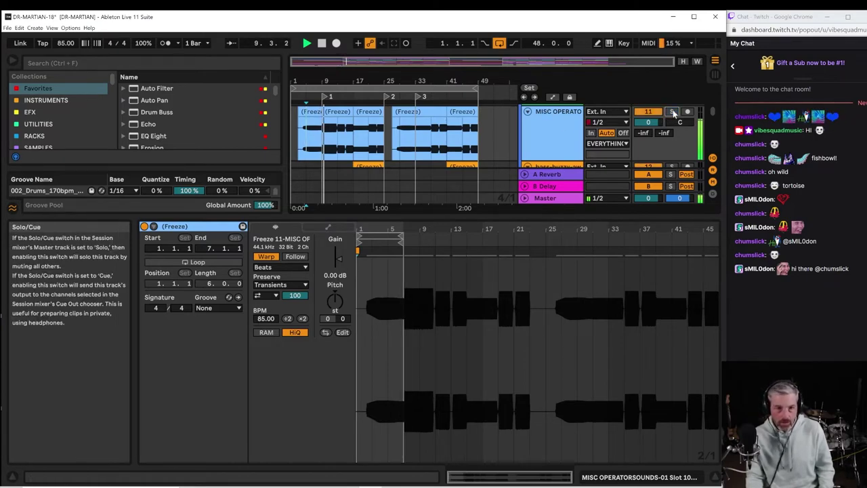
drag(345, 84, 412, 196)
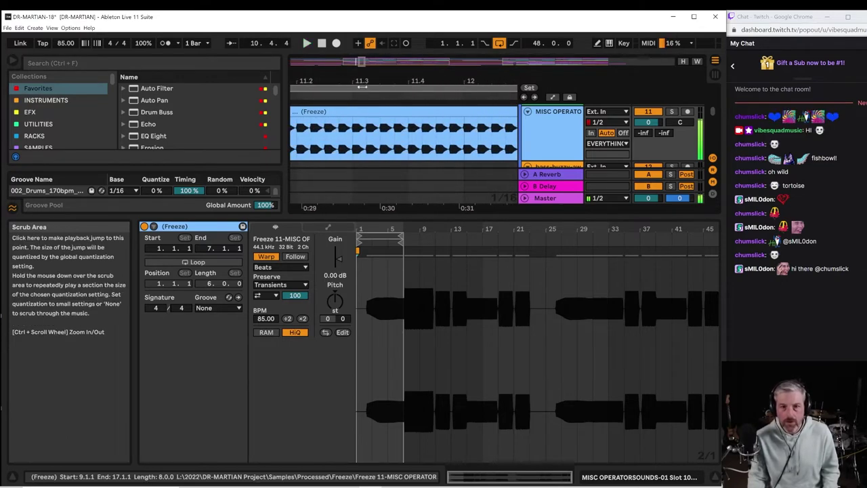
key(space)
drag(341, 82, 411, 44)
click(305, 147)
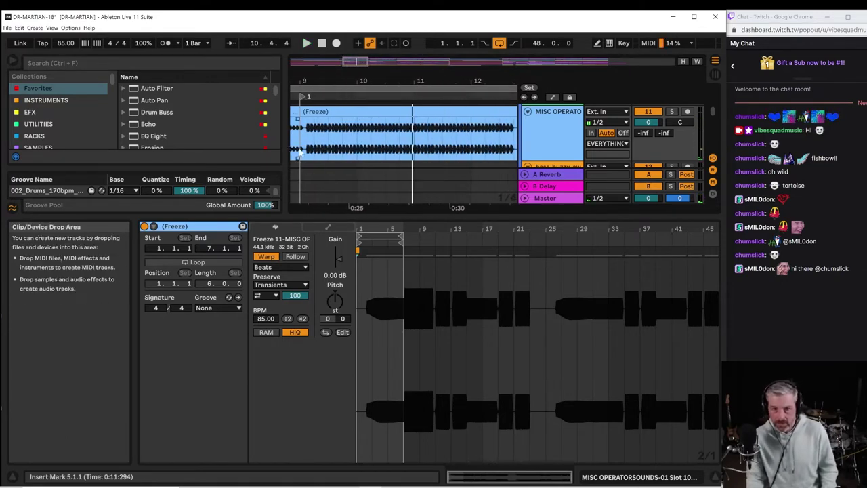
key(space)
drag(313, 80, 298, 159)
drag(441, 81, 334, 81)
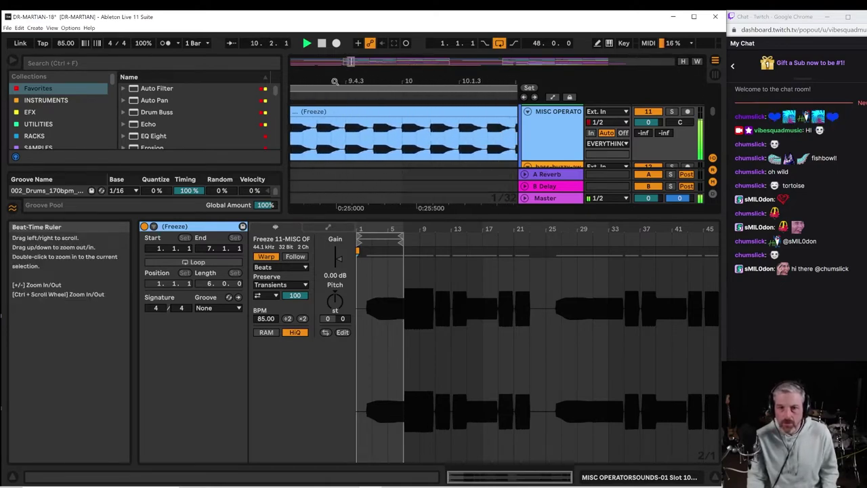
drag(399, 81, 327, 76)
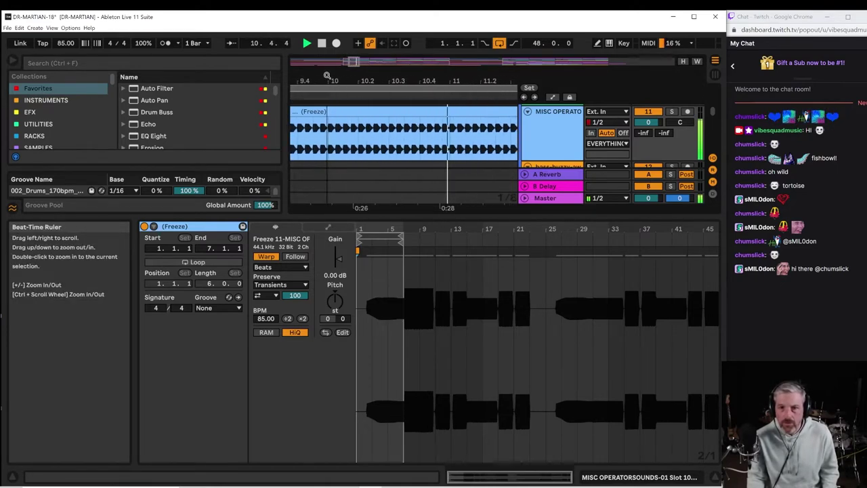
In the flattened clip, split out and deactivate the slice from 11.1.1 to 11.1.2, and split out the slice from 11.1.3 to 11.1.4.
click(419, 128)
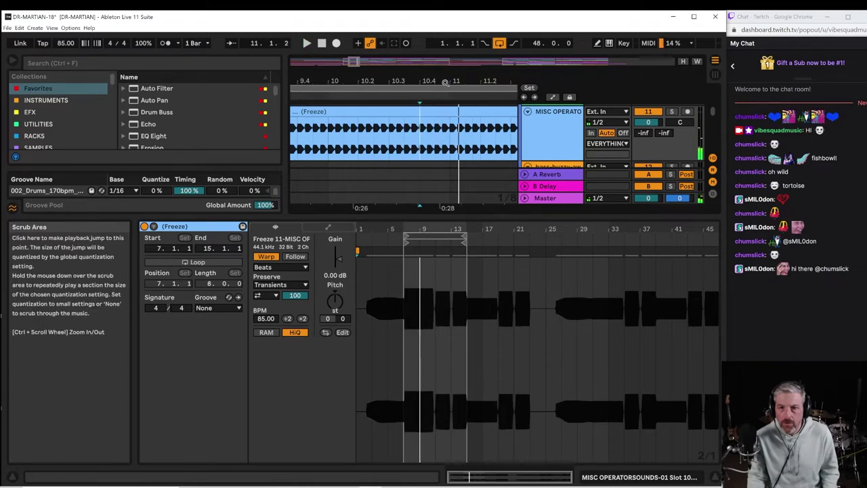
drag(444, 80, 456, 150)
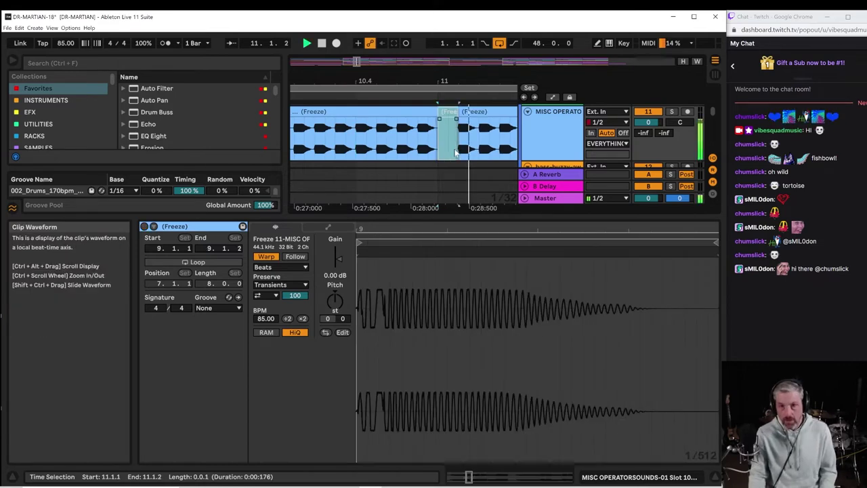
drag(478, 146, 499, 151)
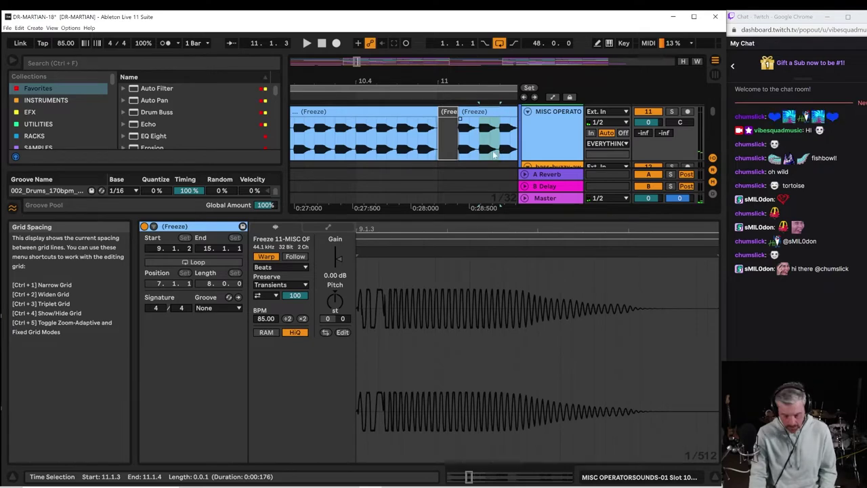
key(ctrl+e)
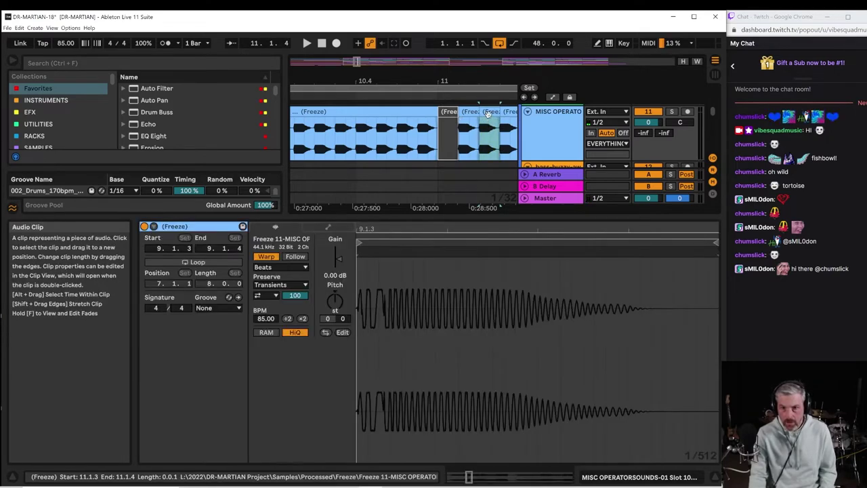
Play the arrangement from 11.1.1 to check the newly sliced pulses.
right_click(480, 120)
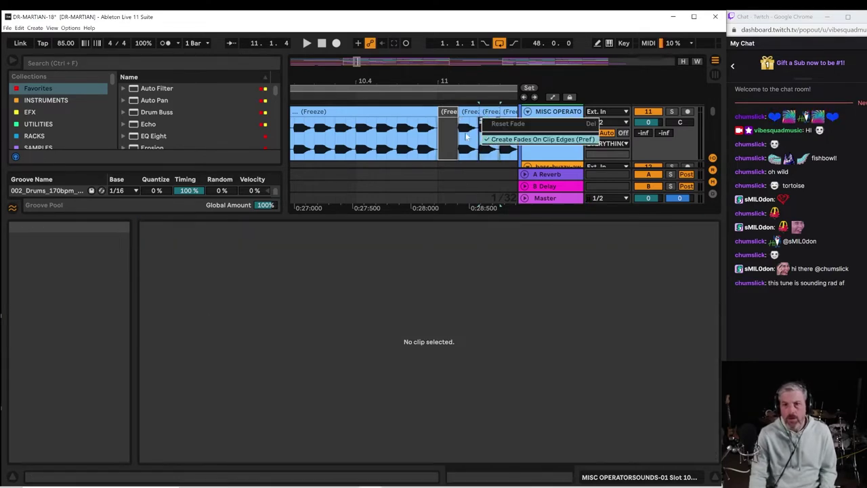
click(464, 136)
click(441, 138)
key(space)
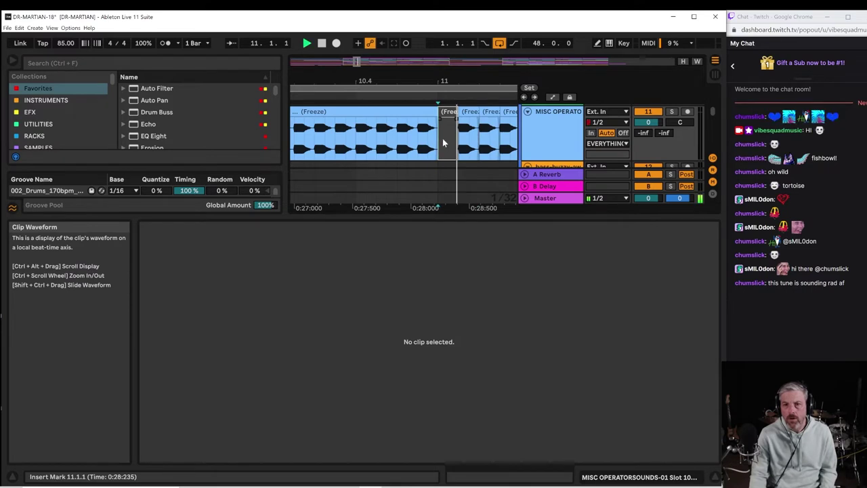
Shorten the clip before the deactivated slice to end at 10.4.4 and play from 10.4.1.
click(490, 132)
click(357, 140)
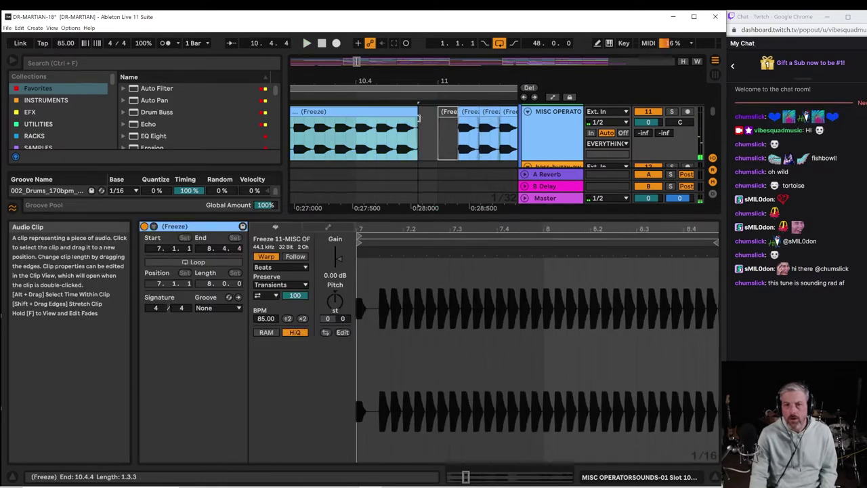
key(space)
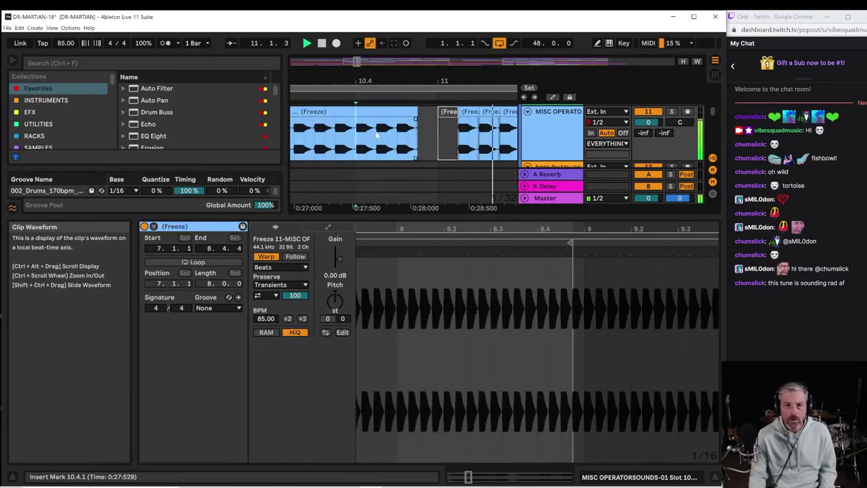
Shorten the MISC OPERATORSOUNDS clip before the deactivated slice to end at 10.4.3 and play the gap from 10.3.2.
drag(417, 115, 396, 135)
click(326, 136)
key(space)
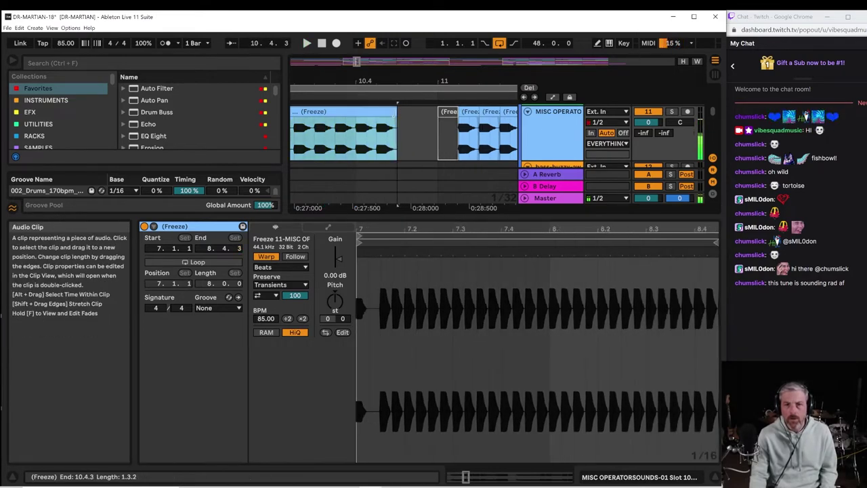
click(314, 144)
key(space)
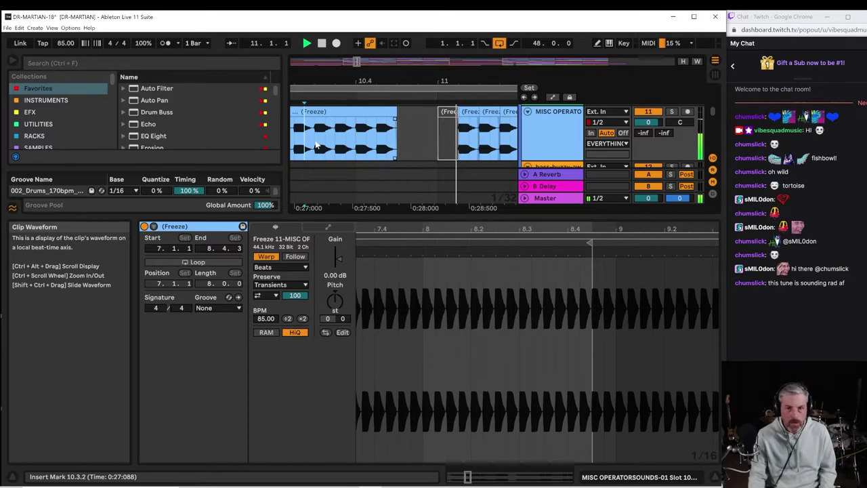
Play the arrangement from 9.1.1 through bar 11 to check the widened gap in context.
drag(409, 81, 444, 30)
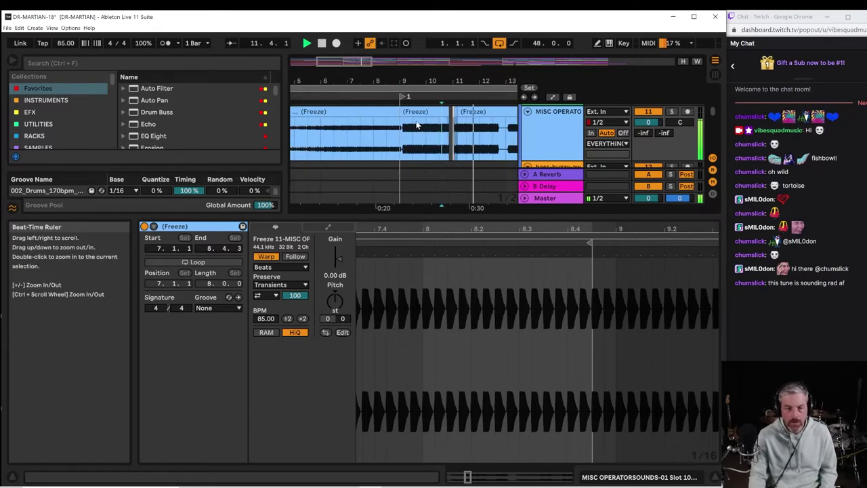
click(403, 143)
key(space)
key(space)
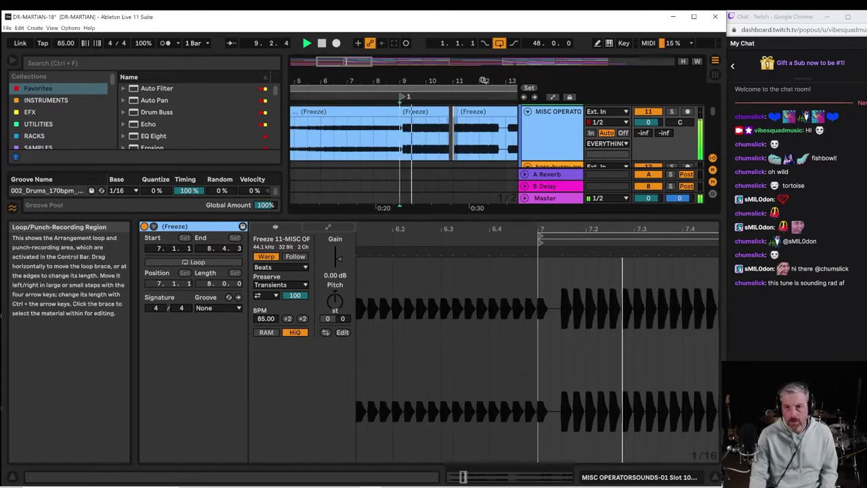
drag(406, 80, 382, 55)
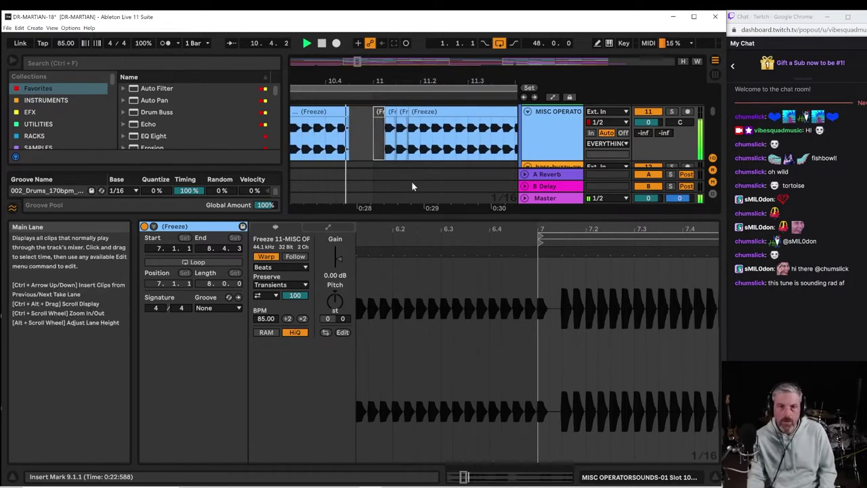
key(space)
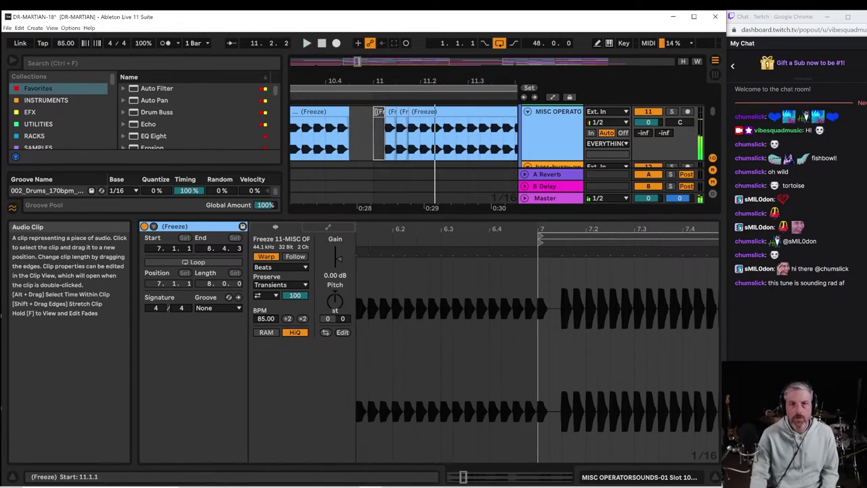
Try reactivating and reversing the slice from 11.1.1 to 11.1.2, and play it from 10.4.3.
click(380, 112)
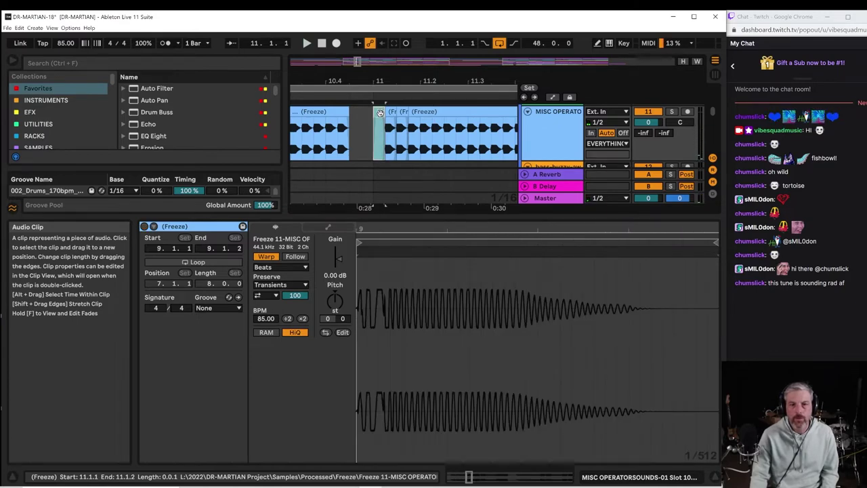
click(374, 114)
click(378, 113)
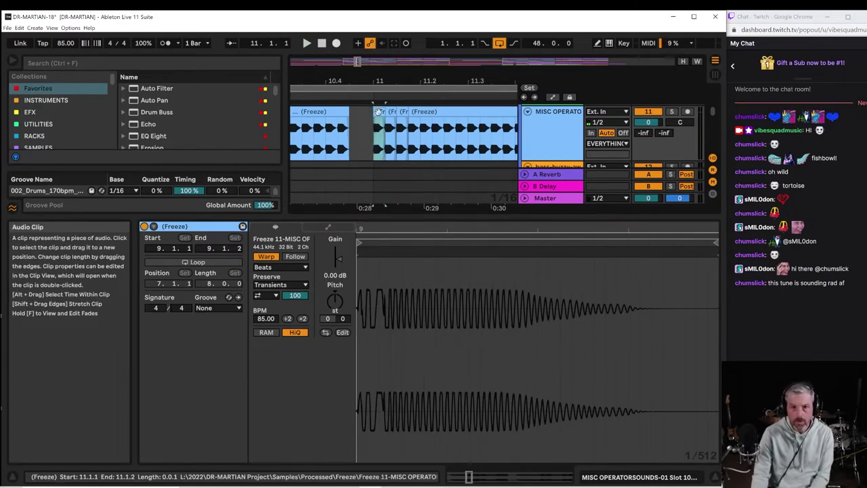
right_click(378, 114)
click(403, 226)
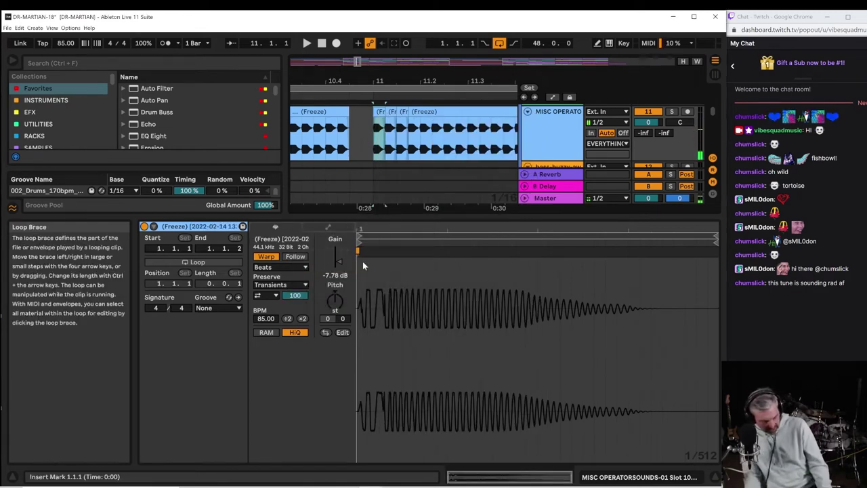
key(r)
key(space)
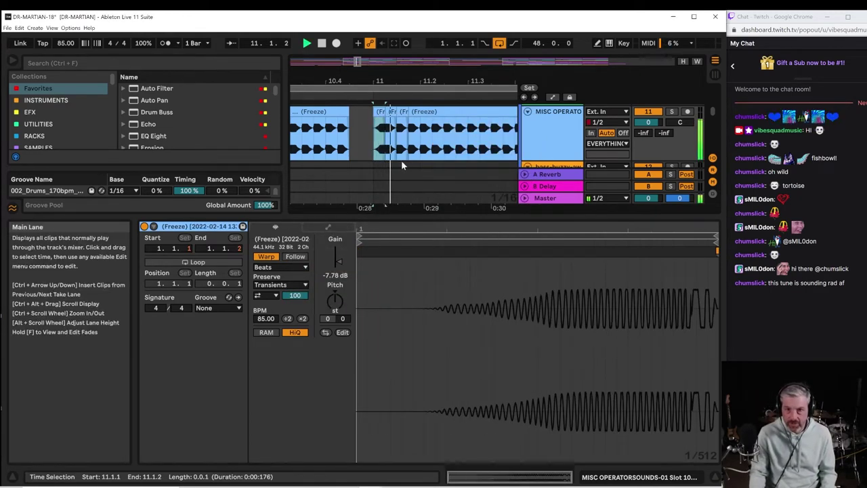
key(space)
key(space)
key(space)
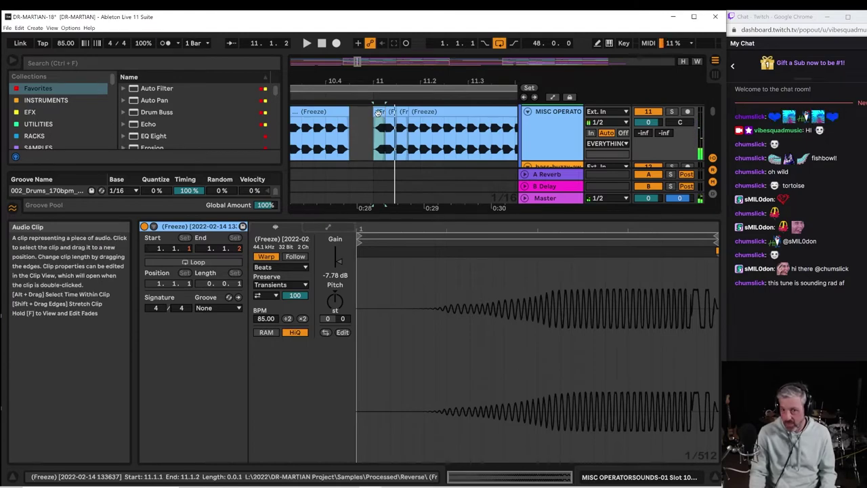
click(351, 131)
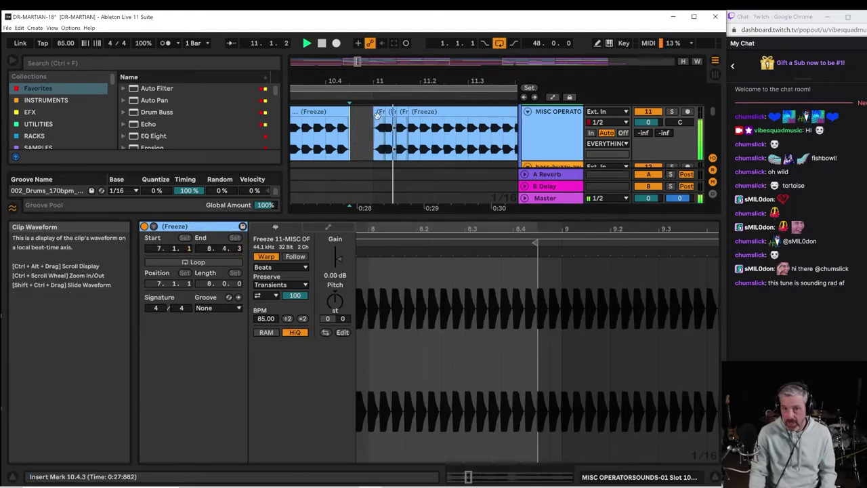
Delete the reversed slice from 11.1.1 to 11.1.2 and play the gap from 10.4.2.
click(379, 112)
click(364, 118)
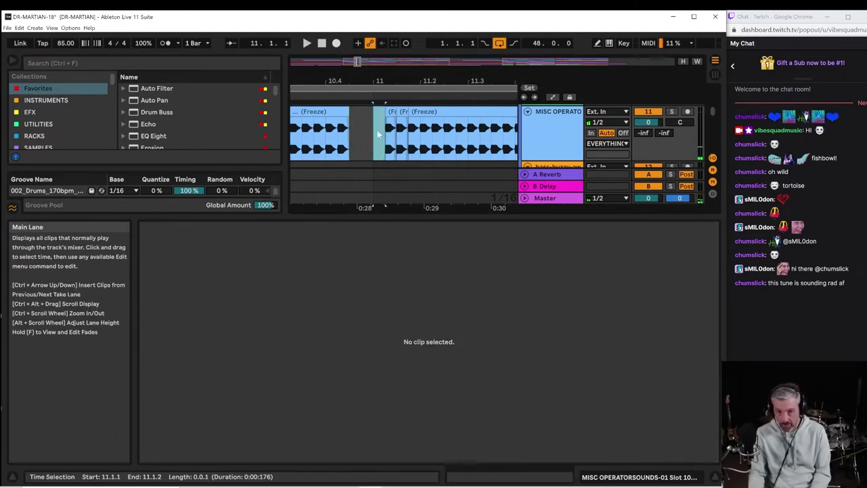
click(338, 148)
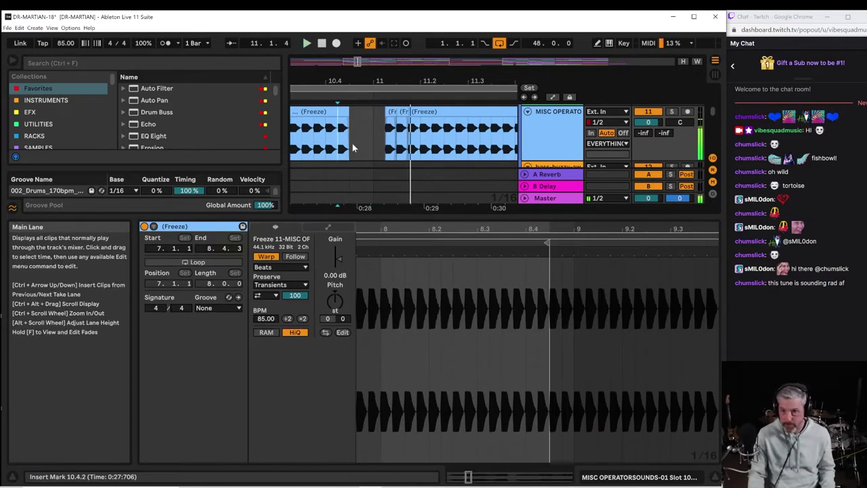
click(388, 148)
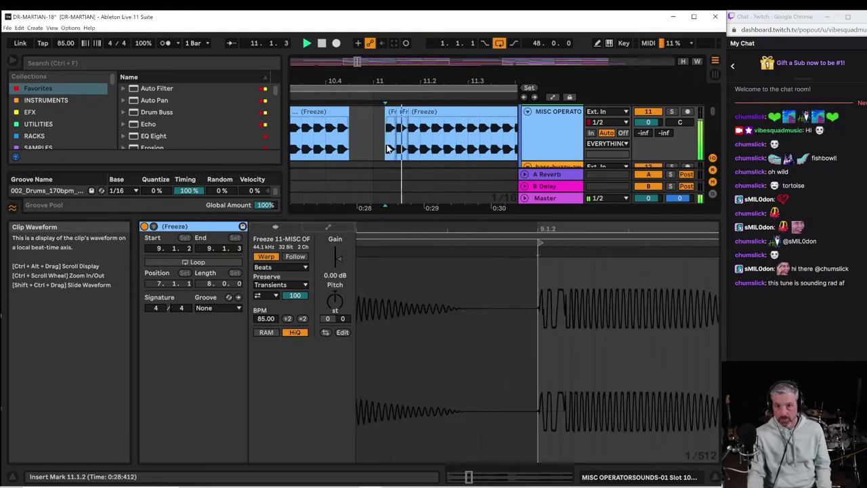
Play the arrangement on through bars 12 to 14, and replay the pulses from 13.4.1.
drag(415, 82, 394, 118)
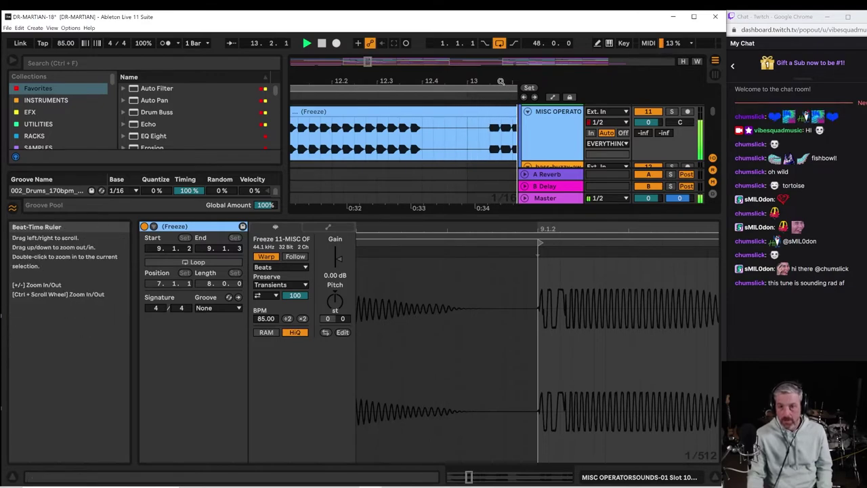
drag(500, 80, 336, 81)
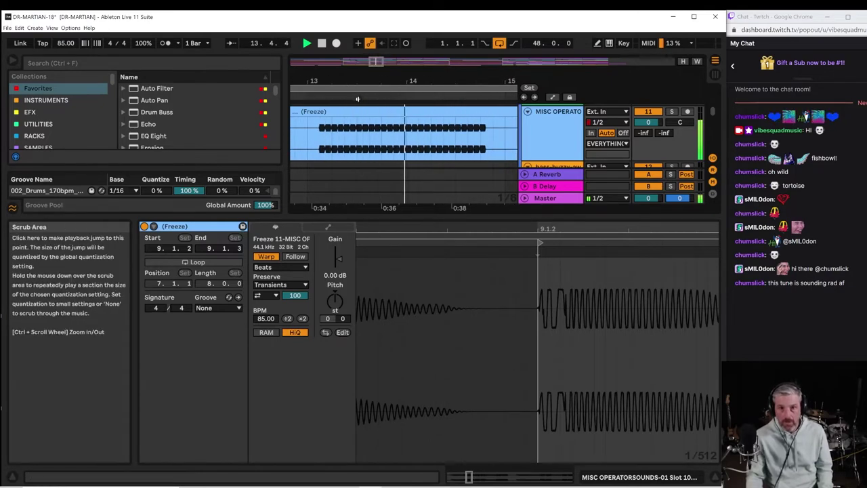
key(space)
click(383, 142)
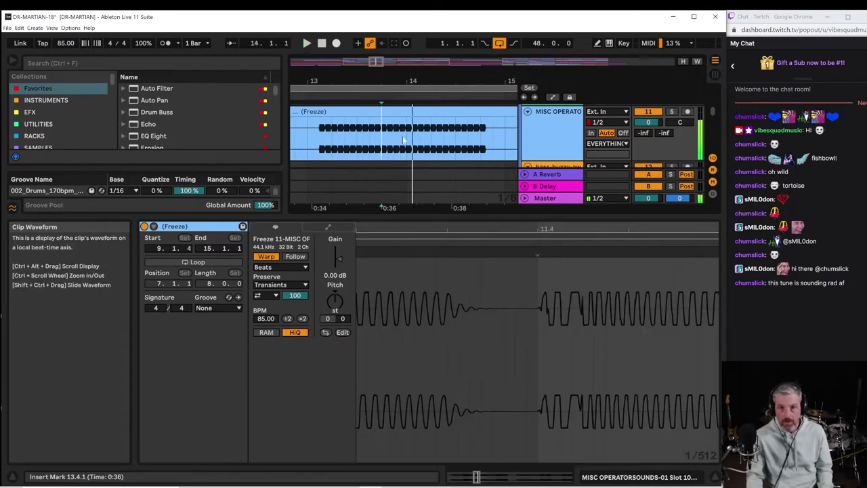
key(space)
Split out and deactivate the MISC OPERATORSOUNDS slice from 13.4.3 to 14.1.1, and play across the gap.
mouse_move(396, 141)
mouse_down()
mouse_move(414, 149)
mouse_move(384, 148)
mouse_move(400, 148)
mouse_up()
click(410, 148)
key(ctrl+e)
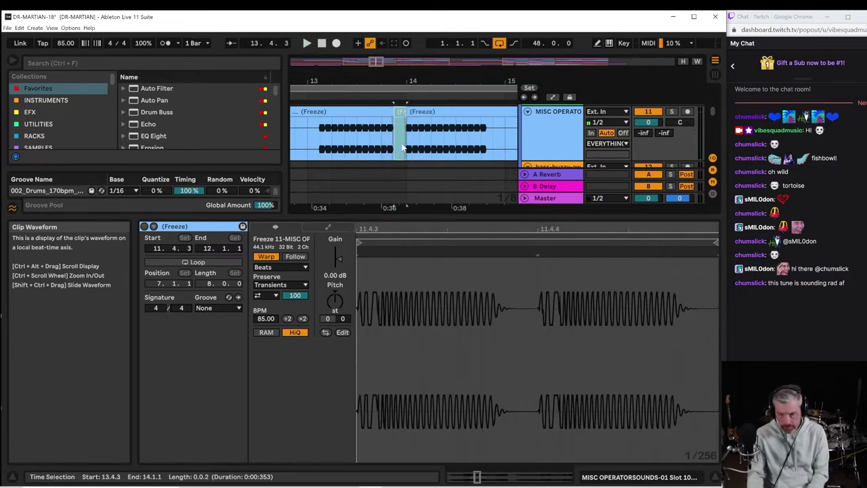
key(space)
key(0)
click(373, 142)
key(space)
key(space)
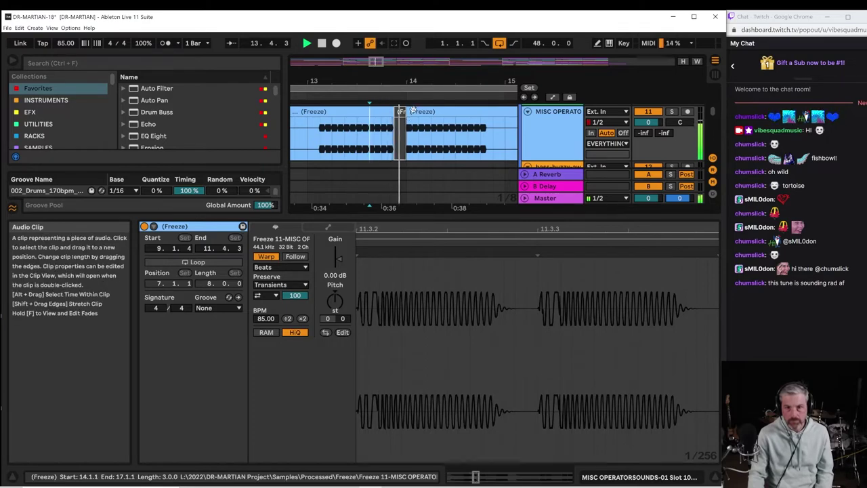
Trim the start of the clip after the deactivated slice to 14.1.4, trying 14.1.2 and 14.1.3 first and playing after each trim.
click(411, 112)
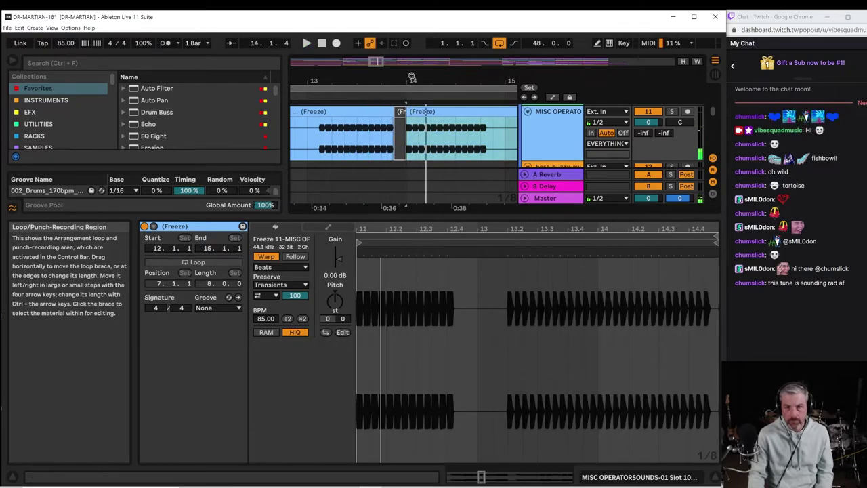
drag(411, 78, 409, 119)
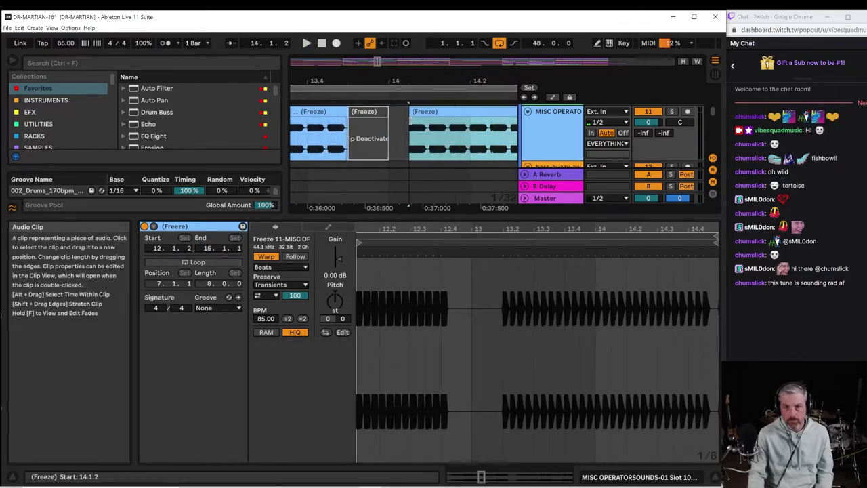
click(306, 144)
key(space)
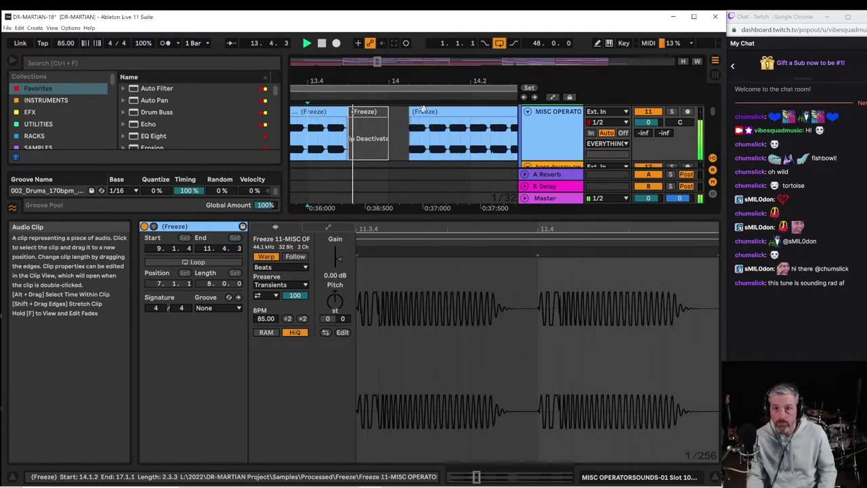
drag(409, 125, 430, 116)
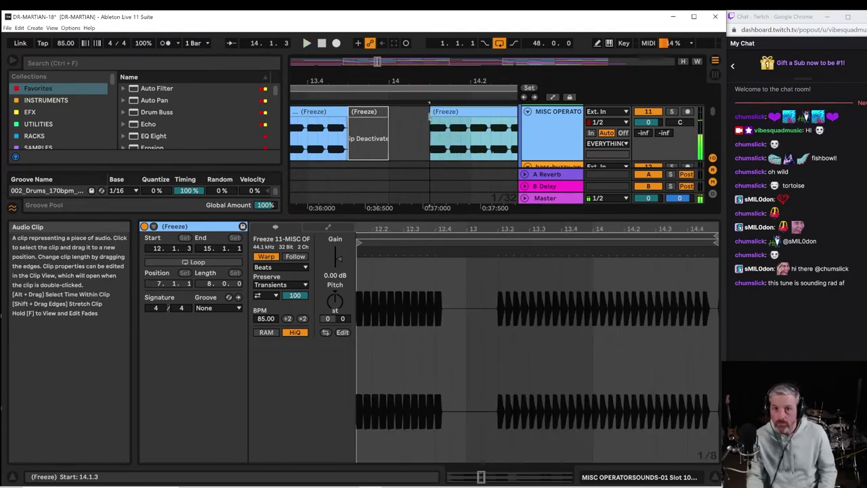
click(332, 150)
key(space)
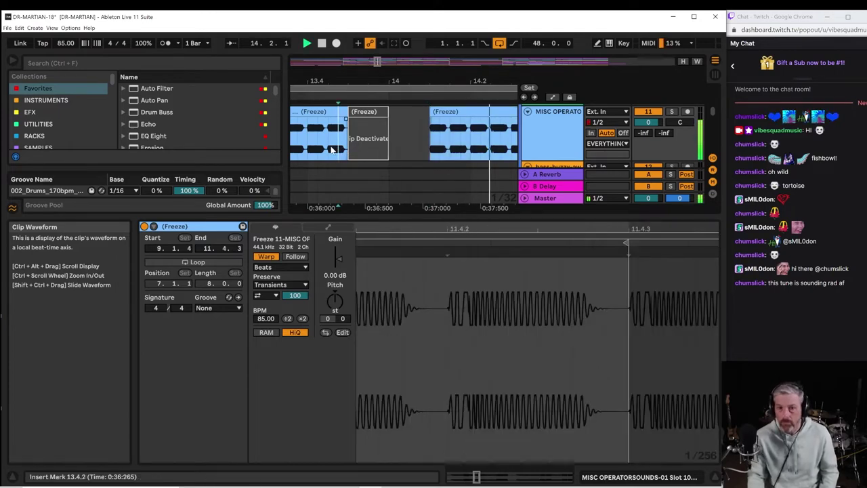
drag(430, 122, 450, 115)
click(261, 136)
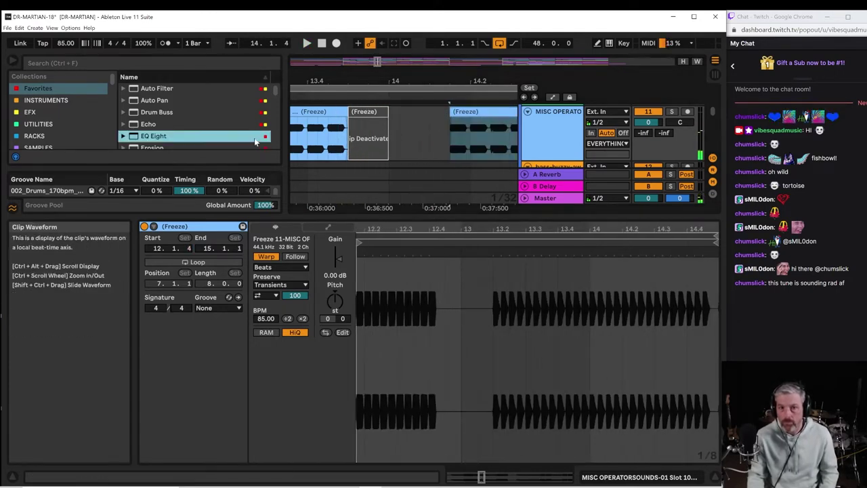
click(306, 140)
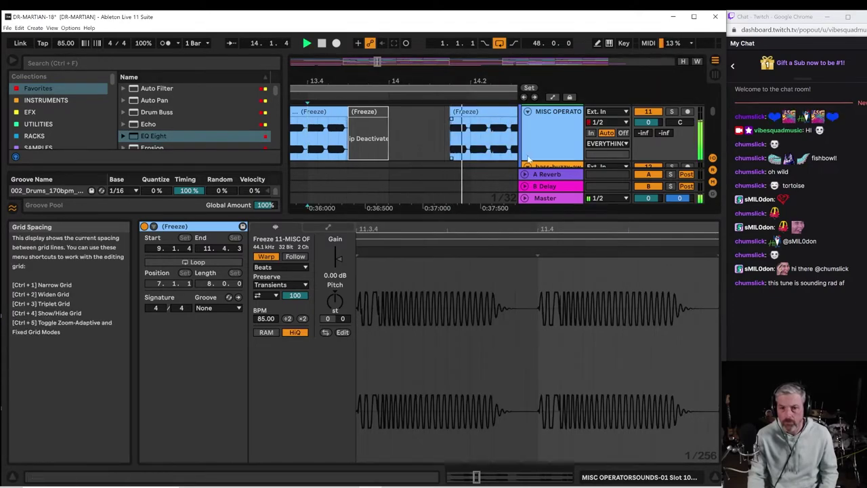
Show the MISC OPERATORSOUNDS track's devices and play the arrangement from bar 13 through to the end of bar 16.
drag(469, 81, 489, 27)
double_click(559, 141)
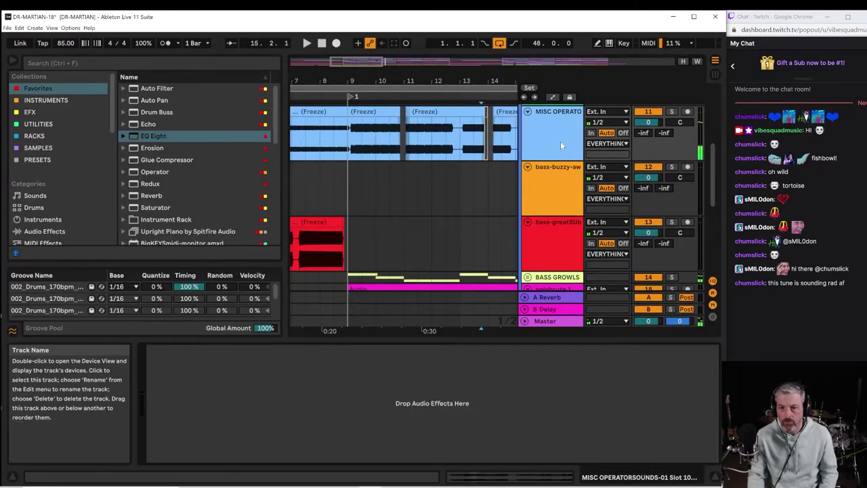
key(space)
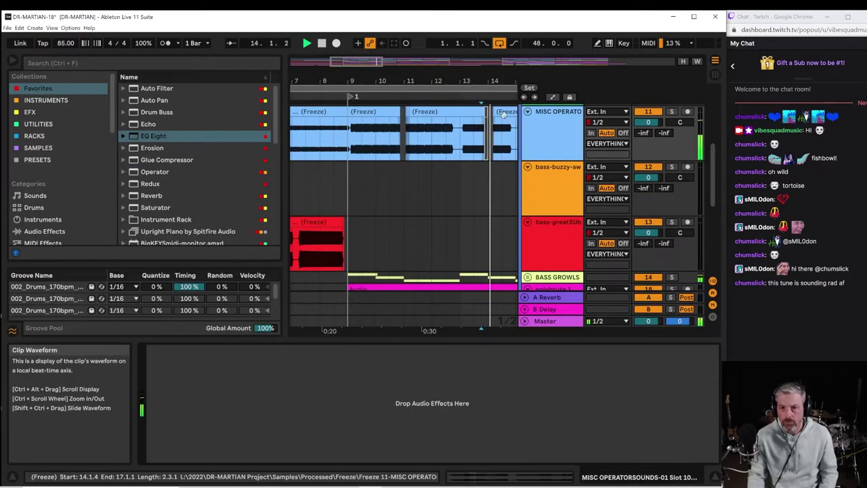
drag(508, 80, 334, 96)
key(plus)
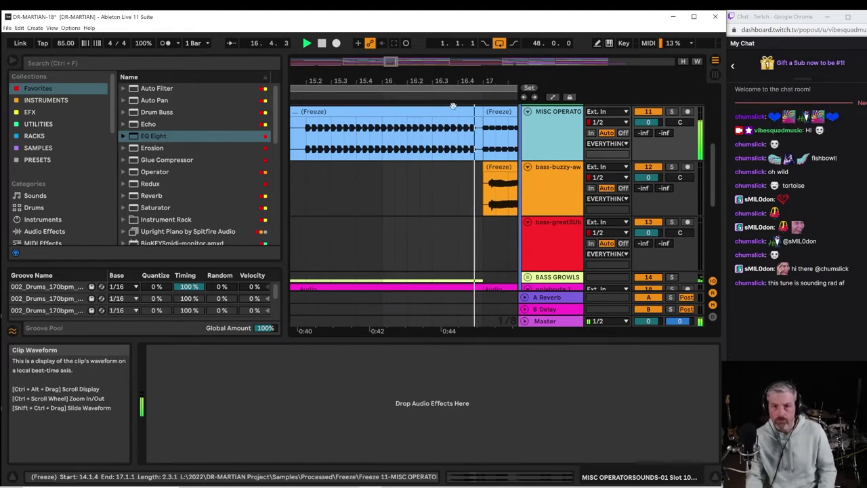
key(space)
Split out and deactivate the MISC OPERATORSOUNDS slice from 16.3.4 to 16.4.1, and play from 16.3.1.
drag(454, 83, 426, 115)
click(426, 114)
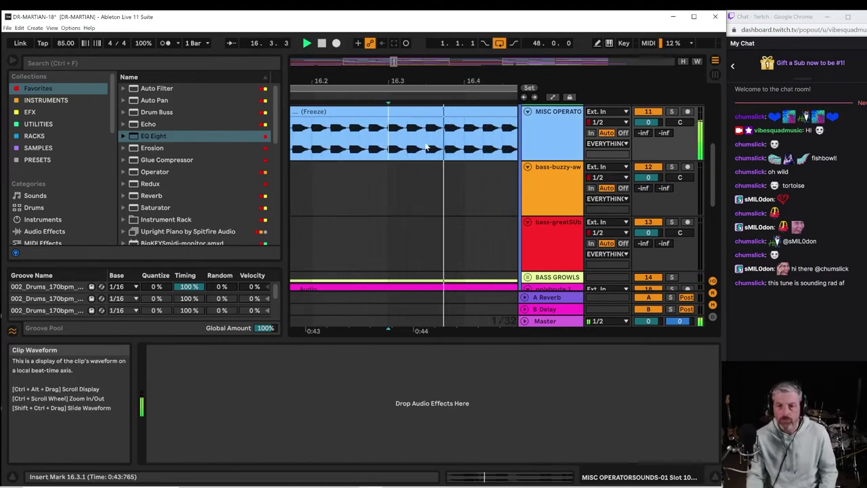
drag(438, 145, 464, 144)
click(444, 141)
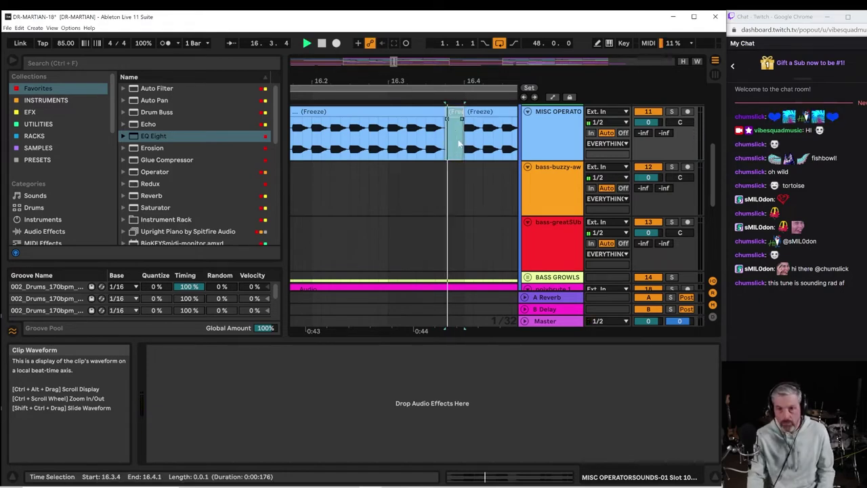
click(390, 148)
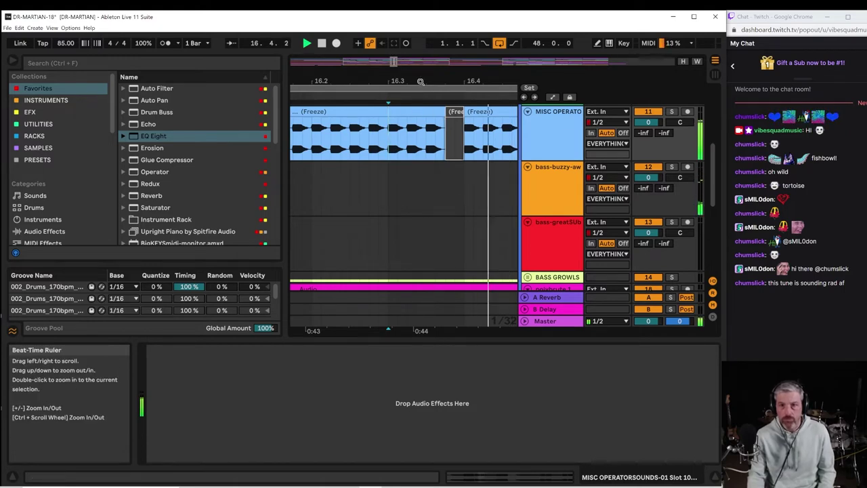
Split out and deactivate the MISC OPERATORSOUNDS slice from 18.4.1 to 19.1.1, and play from 18.2.4.
drag(421, 81, 435, 97)
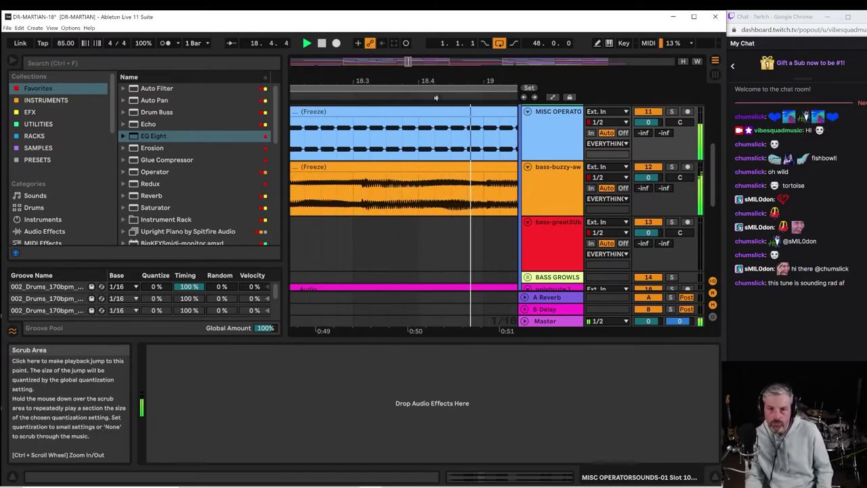
click(418, 208)
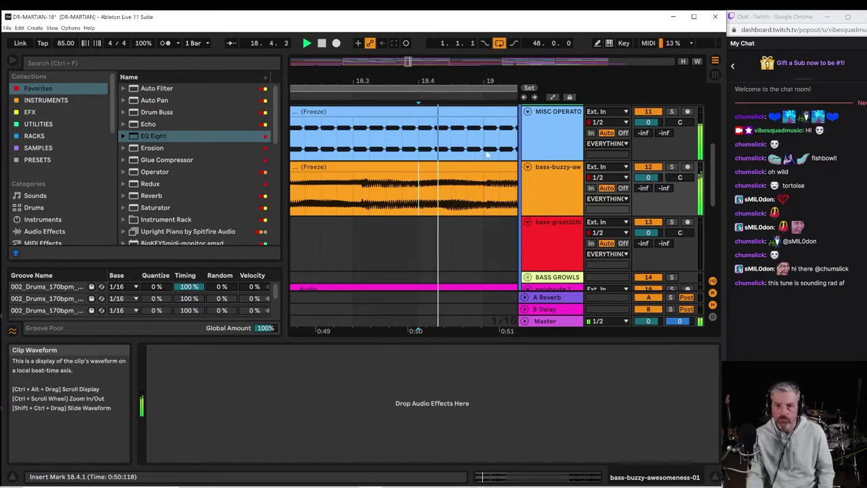
drag(486, 152, 439, 149)
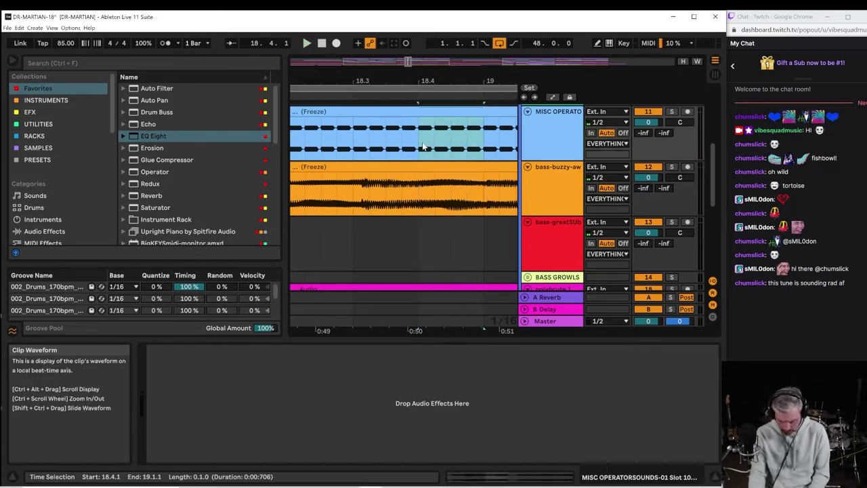
key(0)
key(space)
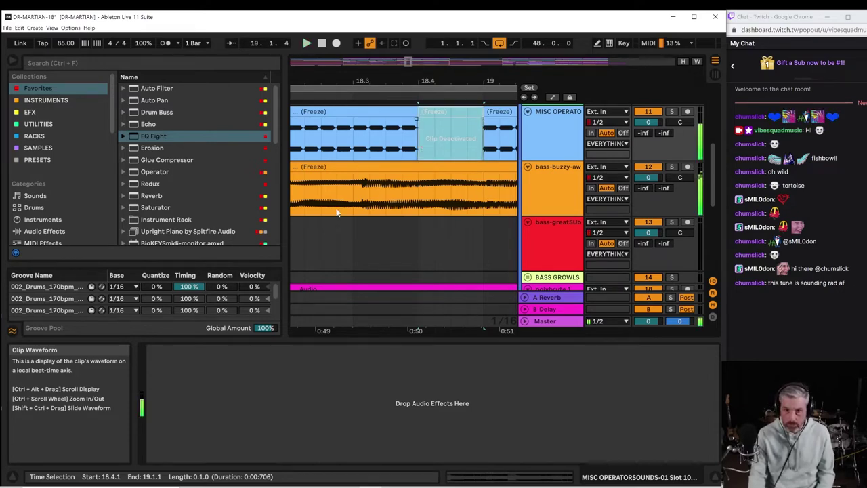
click(337, 212)
Split out and deactivate the polybrute 1 audio slice from 18.4.1 to 19.1.1, and play from 18.2.3.
scroll(380, 209, down, 2)
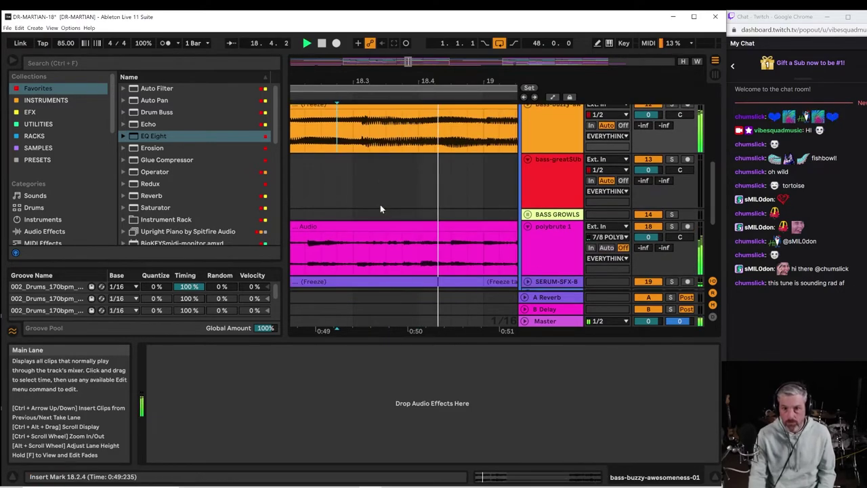
key(space)
key(space)
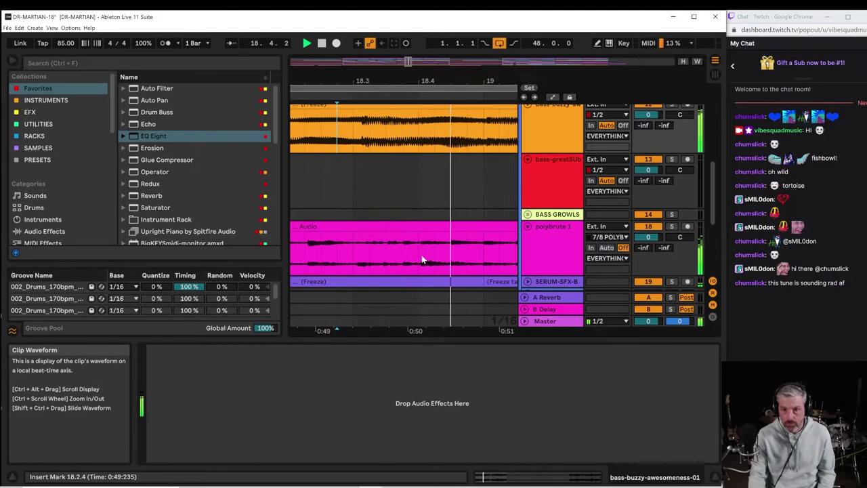
key(space)
key(space)
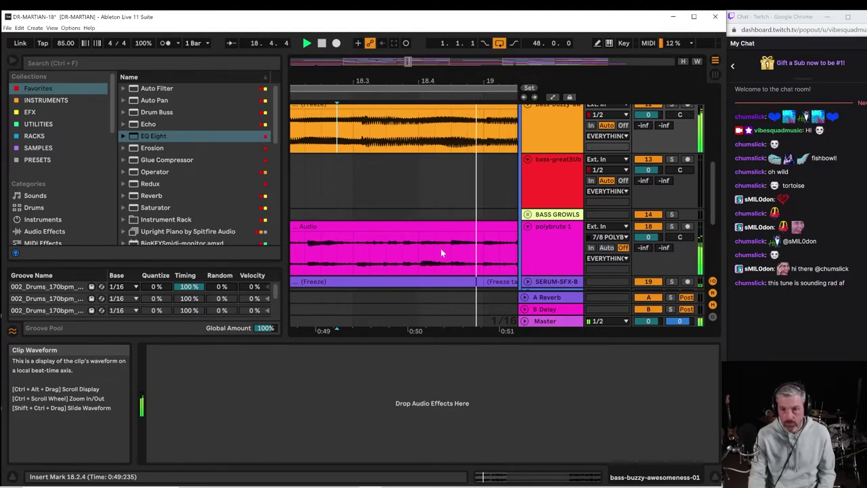
drag(418, 254, 463, 256)
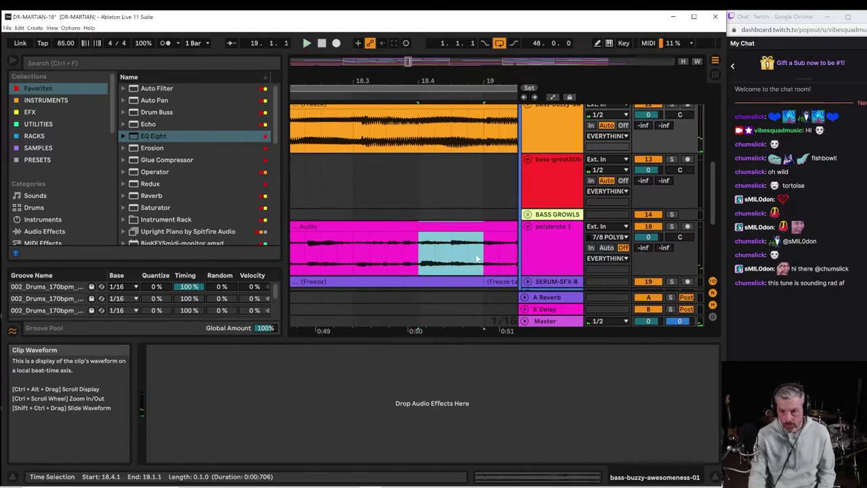
key(ctrl+0)
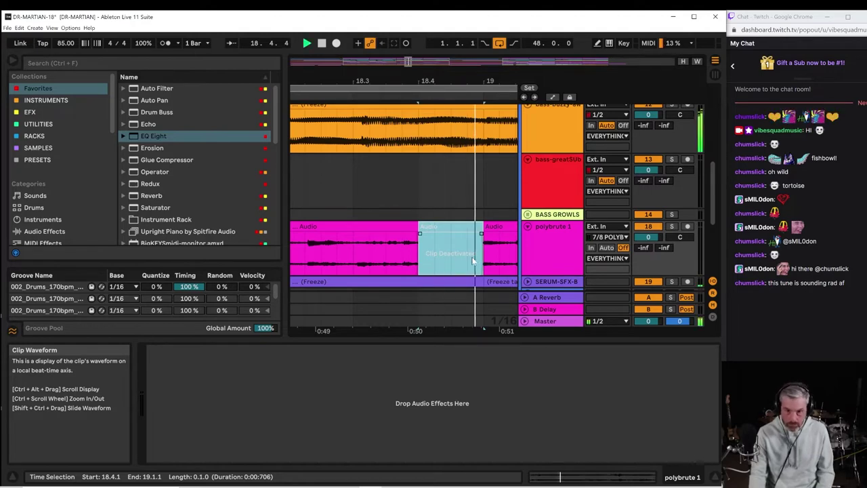
click(323, 256)
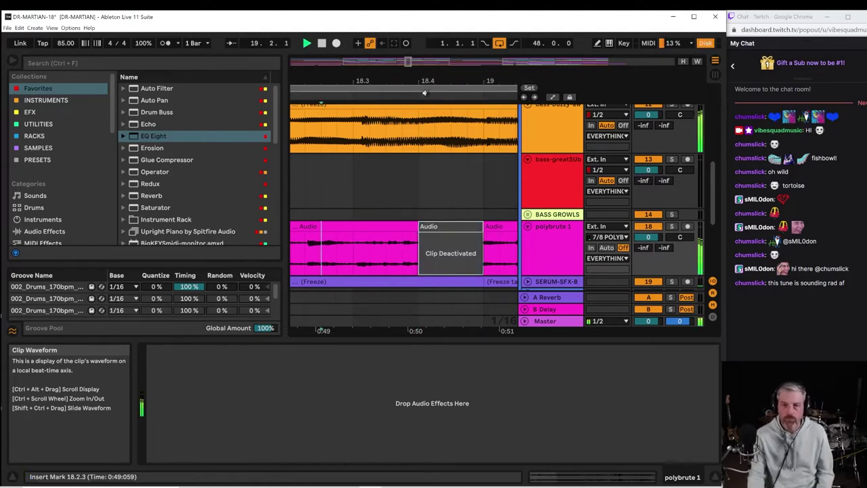
Play the arrangement from 18.4.1 through to bar 24, following the bass-buzzy-awesomeness and polybrute 1 clips.
drag(424, 82, 384, 56)
key(space)
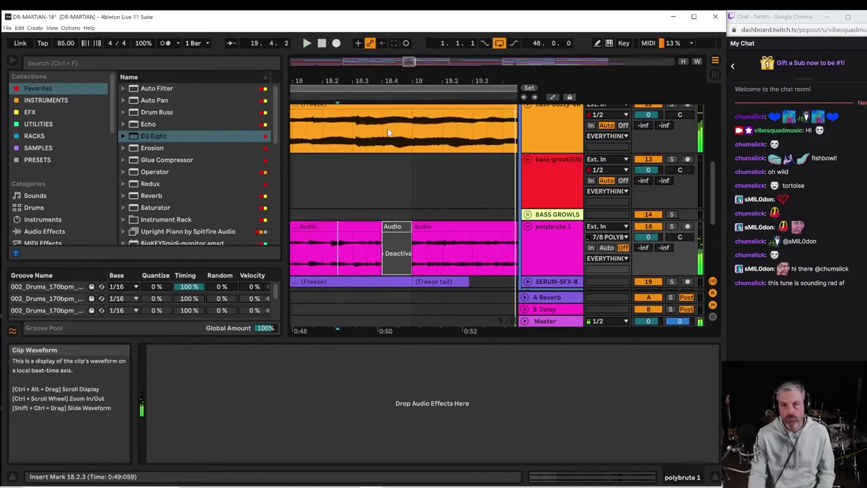
click(384, 132)
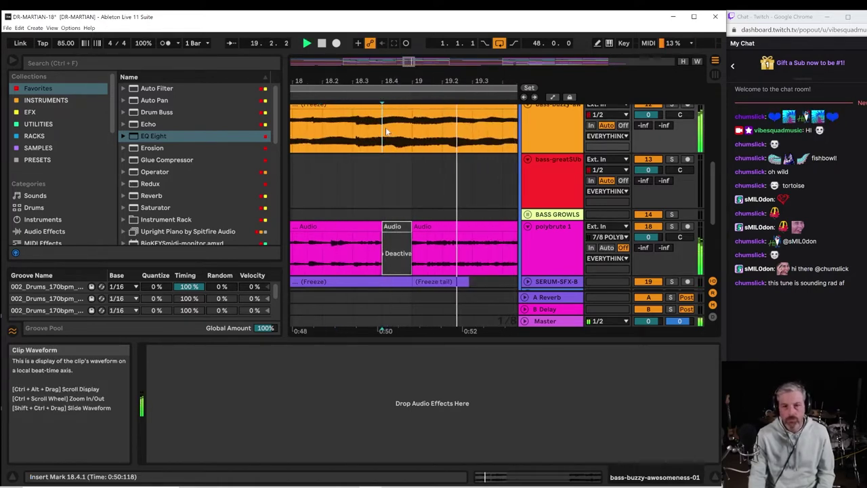
drag(462, 81, 391, 56)
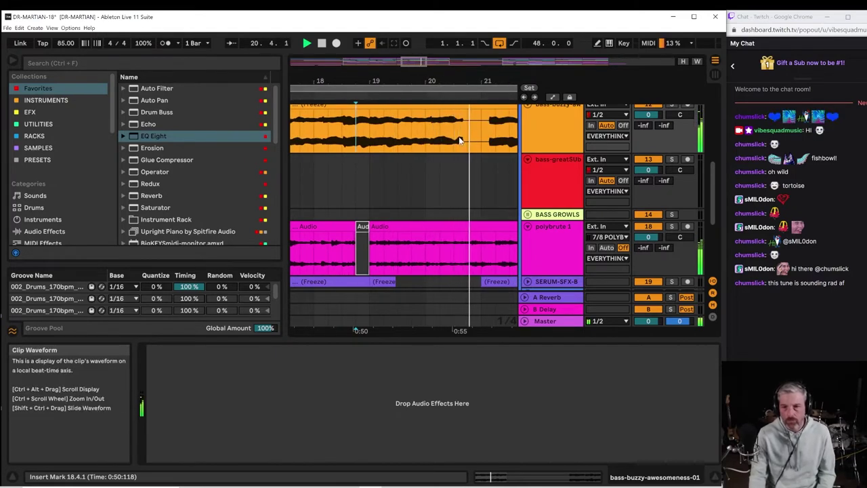
drag(503, 76, 391, 75)
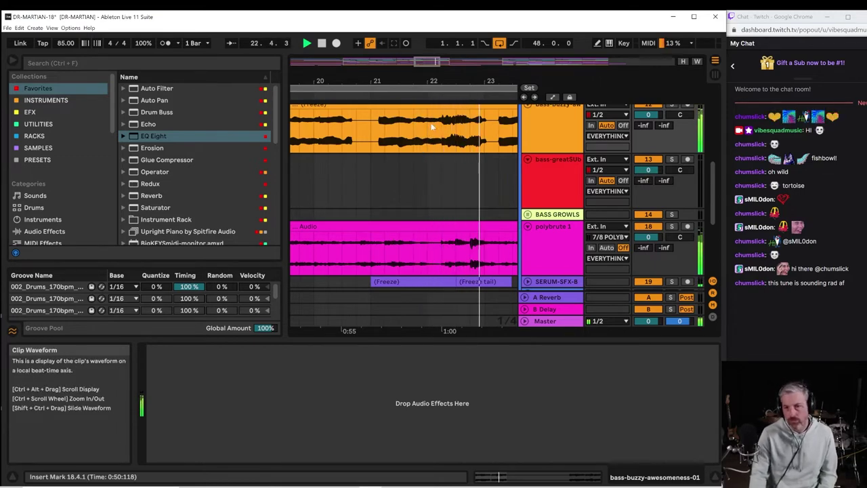
drag(452, 79, 359, 141)
scroll(396, 197, up, 3)
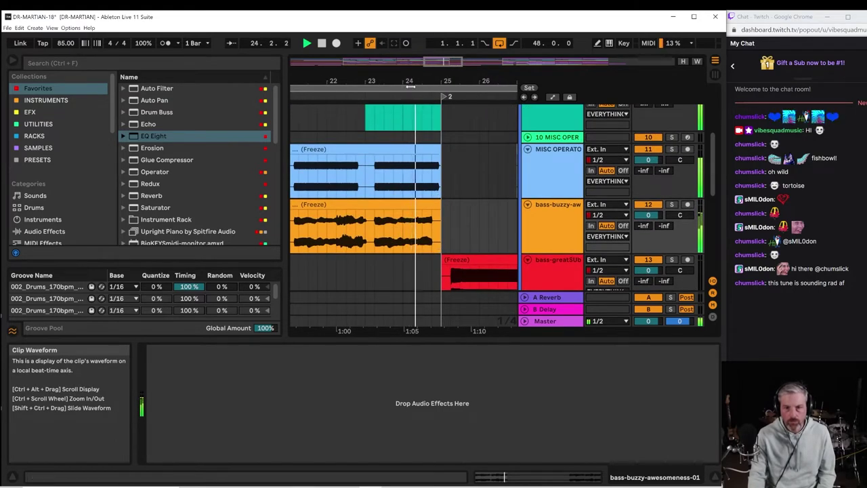
Split out and deactivate the MISC OPERATORSOUNDS slice from 24.1.3 to 24.1.4, and play on past bar 25.
drag(410, 86, 393, 98)
click(371, 178)
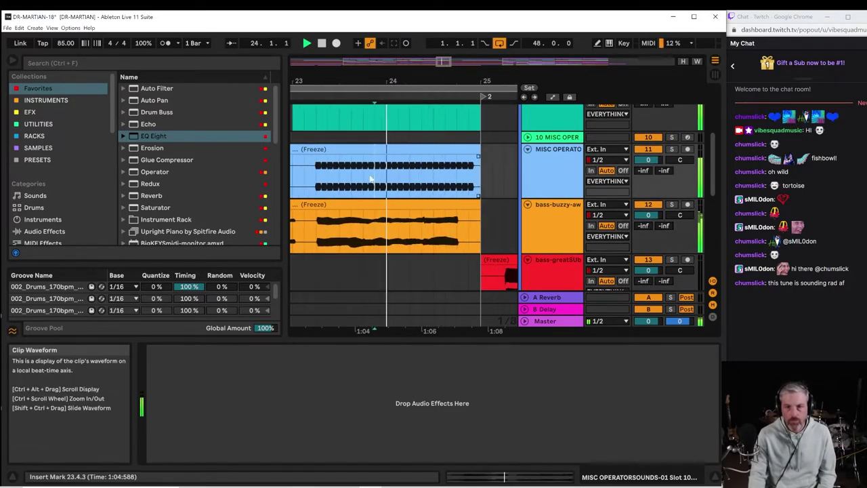
drag(410, 83, 409, 101)
key(space)
click(346, 170)
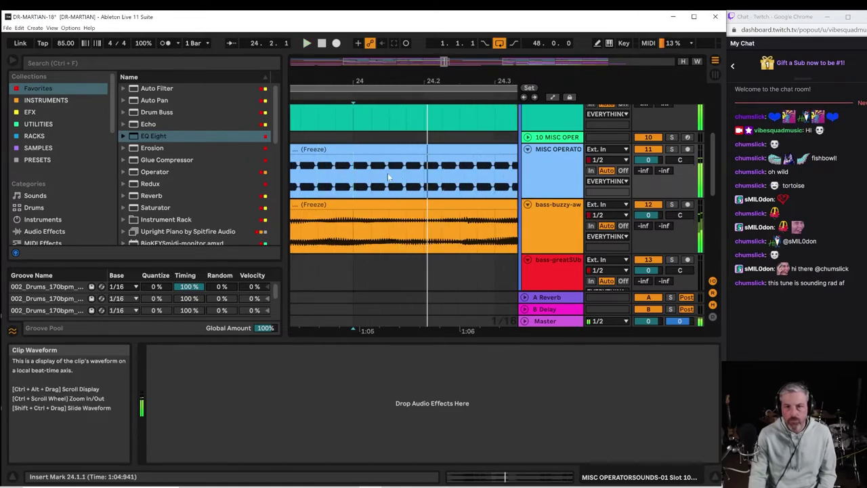
drag(388, 177, 406, 179)
key(ctrl+e)
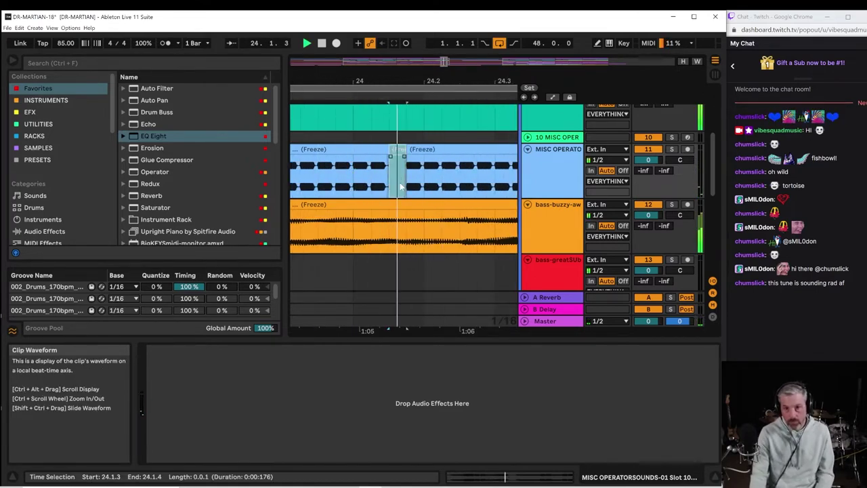
key(space)
drag(383, 79, 318, 66)
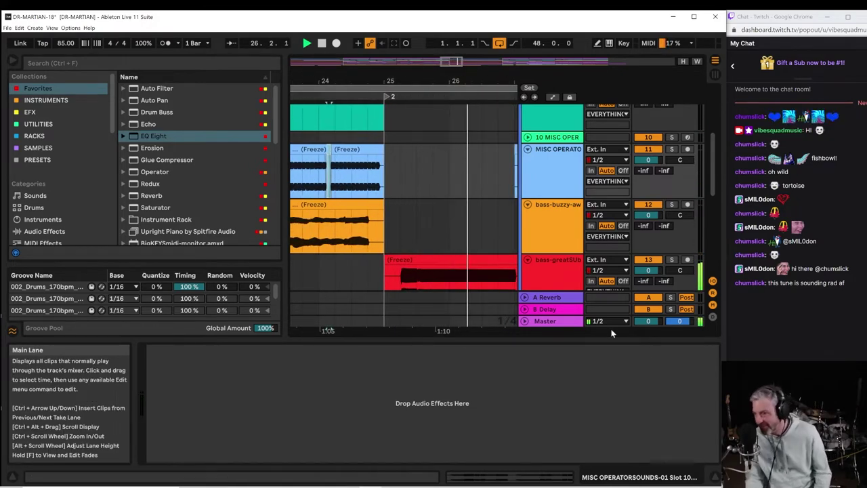
Switch to the Twitch chat and post THANKS.
click(796, 283)
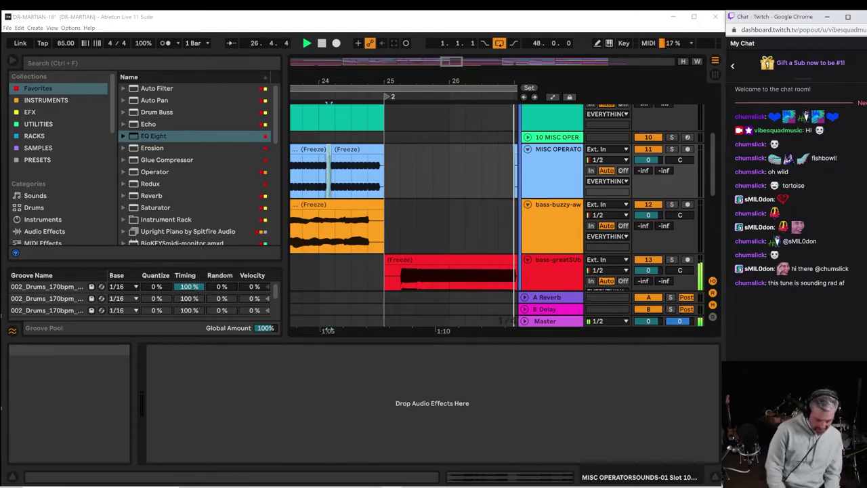
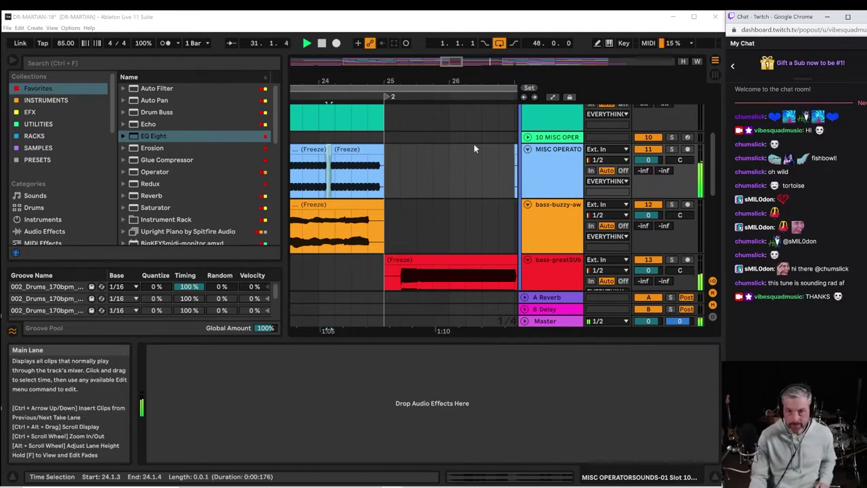
Show the arrangement from bar 17 to bar 49 and play from 33.1.1.
drag(458, 81, 458, 48)
drag(486, 80, 369, 82)
click(413, 160)
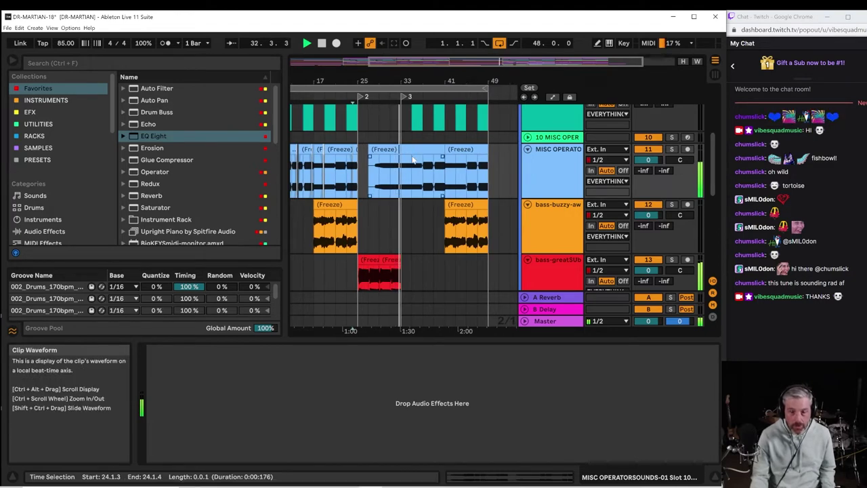
click(401, 164)
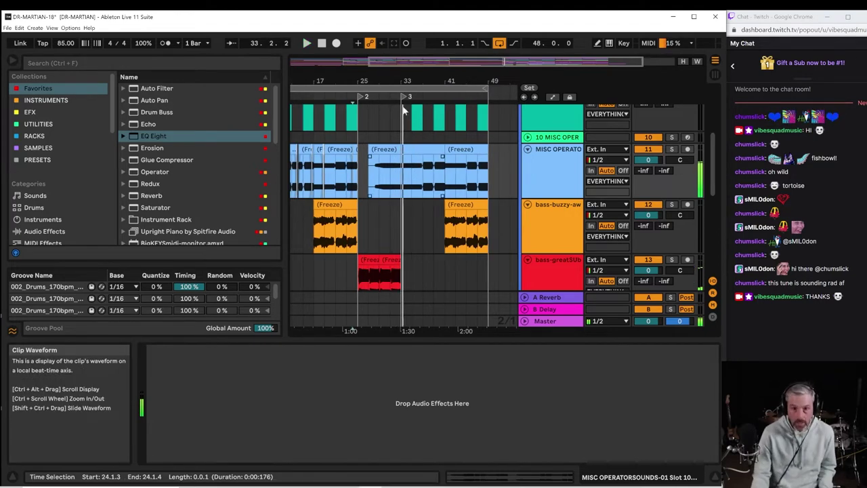
Trim the end of the bass-greatSUb frozen clip before bar 33 back to 32.4.2.
scroll(403, 95, up, 2)
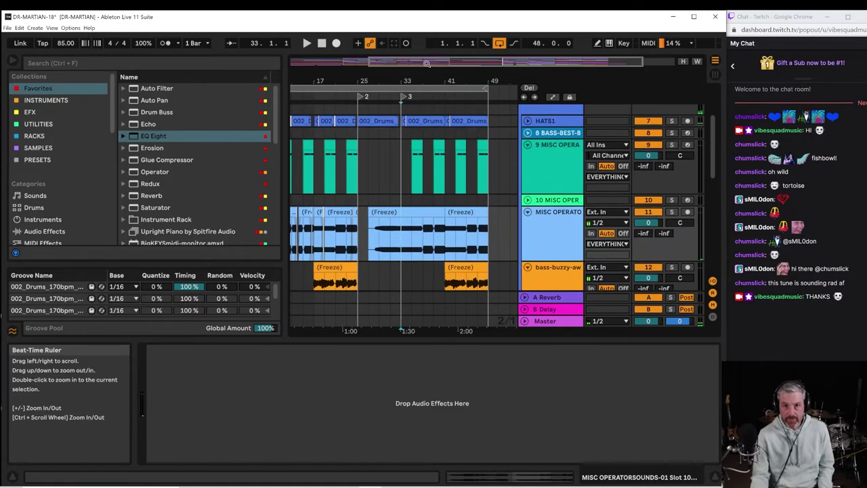
scroll(508, 162, down, 5)
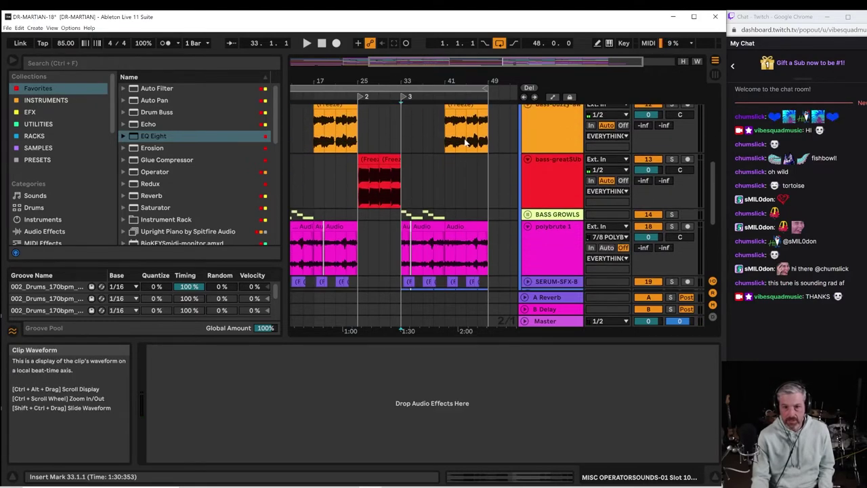
click(535, 184)
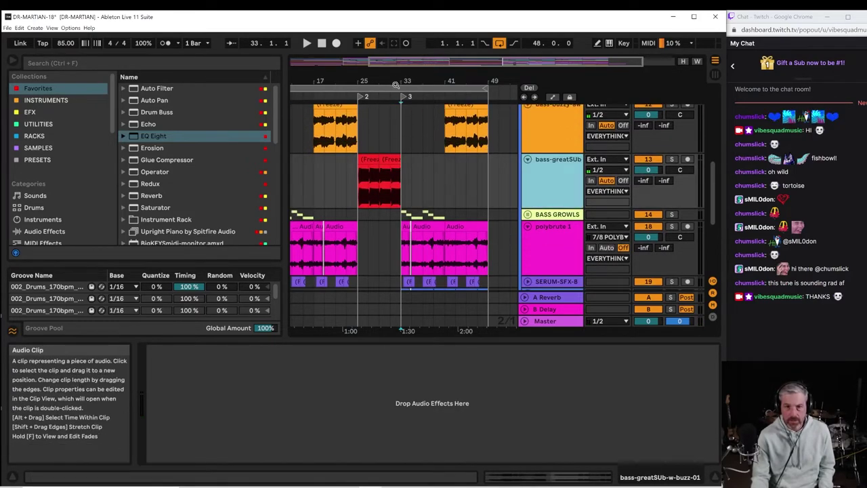
drag(396, 86, 397, 182)
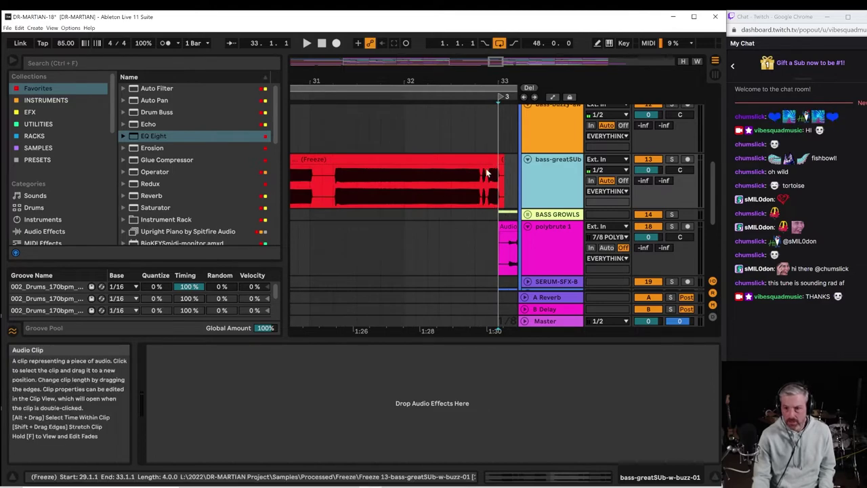
drag(489, 83, 346, 169)
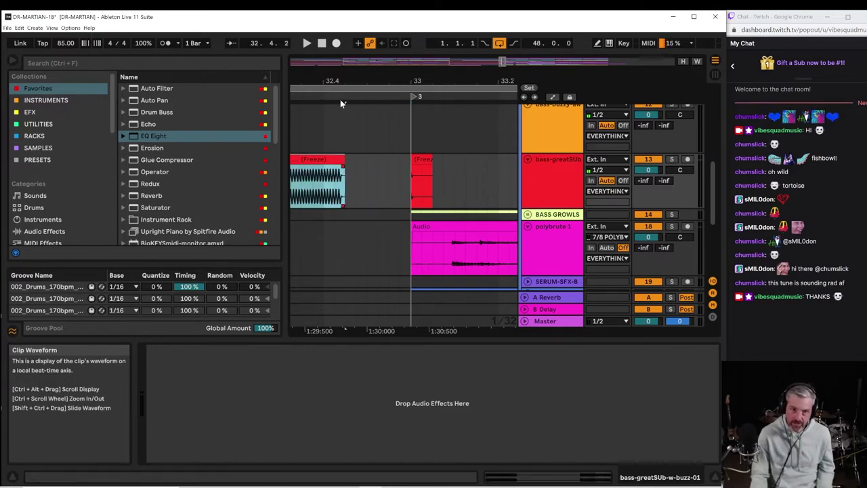
Play the bass-greatSUb gap before bar 33 from 32.3.1, and again from 32.4.2.
drag(342, 81, 414, 47)
click(371, 182)
key(space)
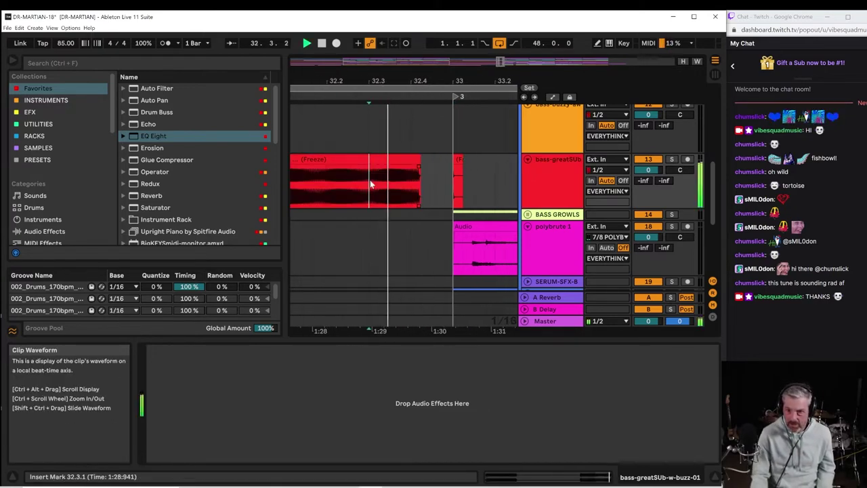
click(424, 178)
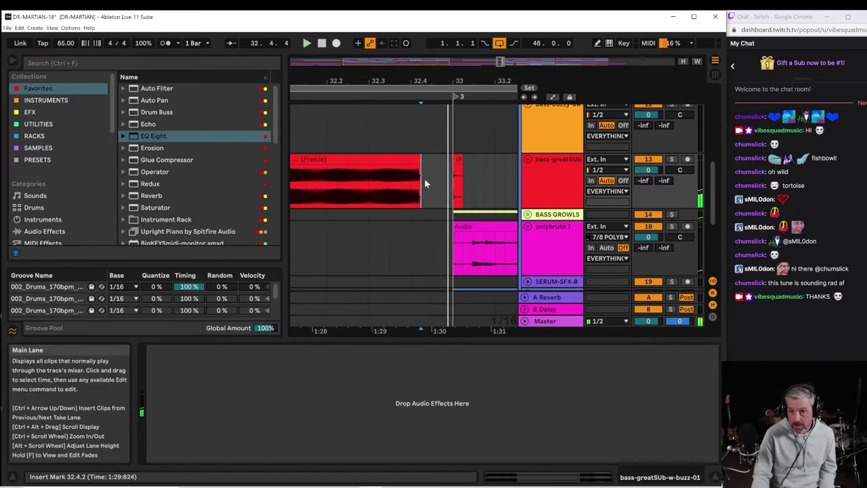
Unfold track 22 bass-great, show its devices, and play its MIDI notes from 32.4.2.
scroll(535, 203, down, 3)
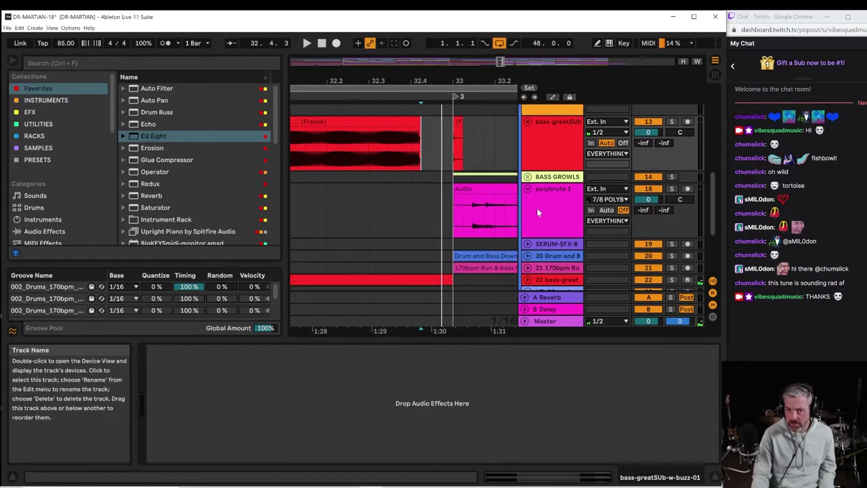
scroll(537, 210, down, 5)
click(528, 167)
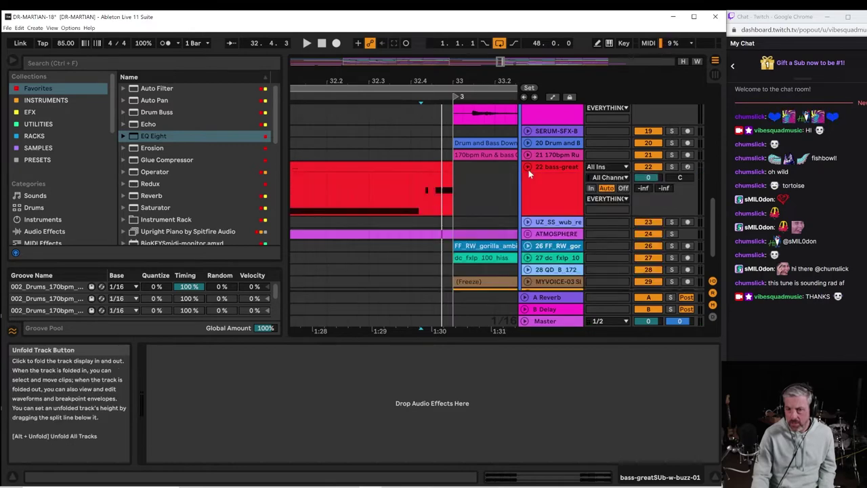
click(555, 190)
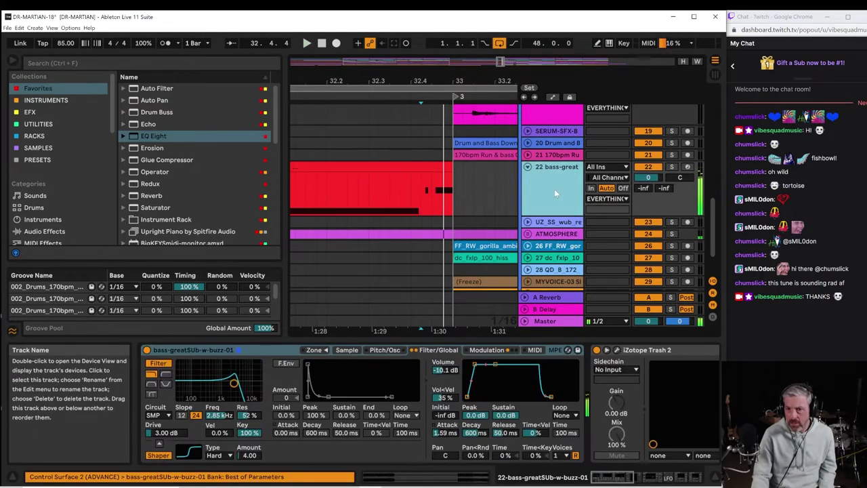
scroll(554, 189, up, 5)
scroll(552, 193, down, 3)
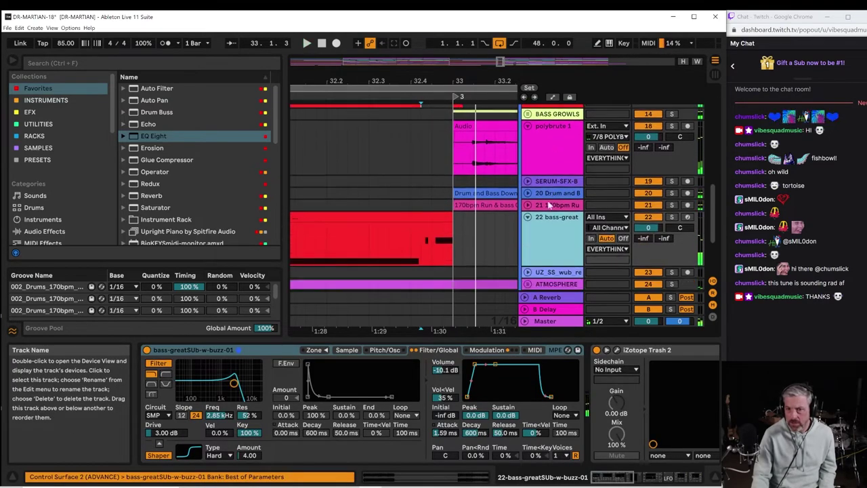
key(space)
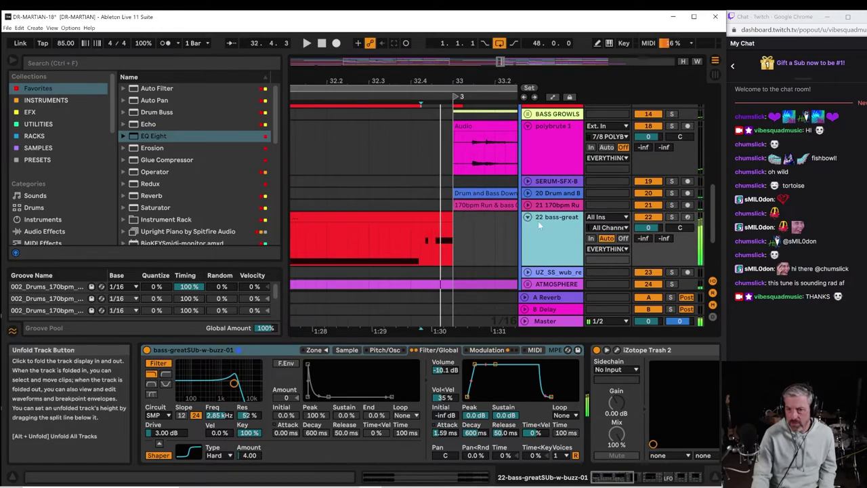
Deactivate track 22 bass-great and set the insert marker at 32.2.3 in the bass-greatSUb frozen clip.
click(647, 217)
scroll(351, 178, up, 4)
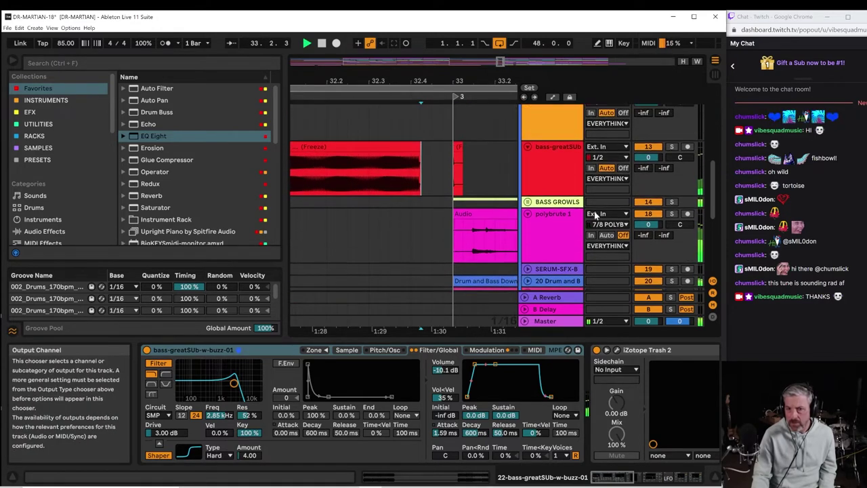
click(349, 176)
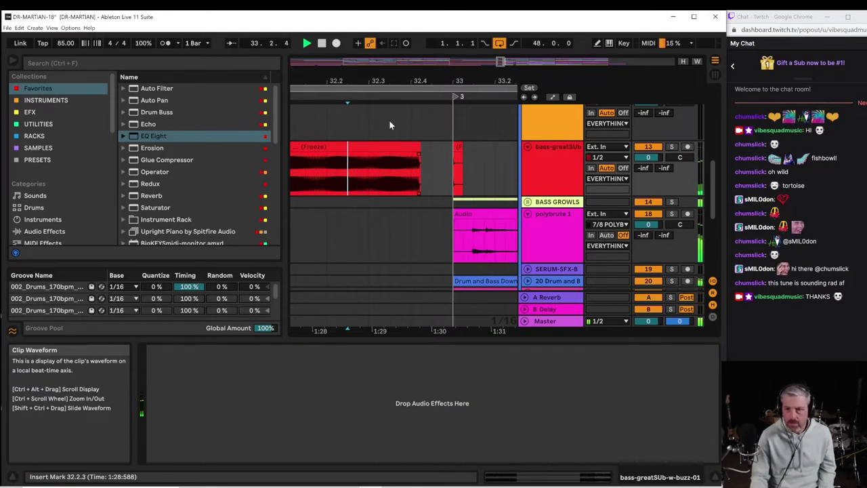
Fold track 22 bass-great and move it to the end of the track list, below the FenceImpact track.
drag(398, 82, 391, 27)
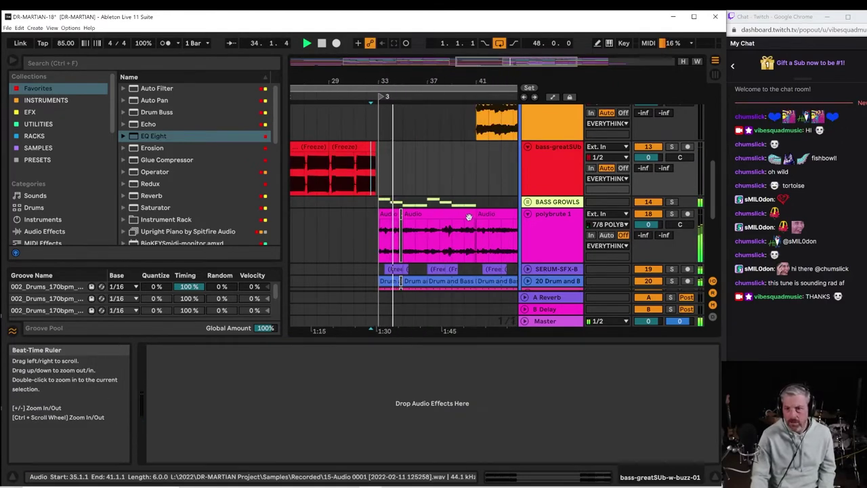
scroll(510, 257, down, 5)
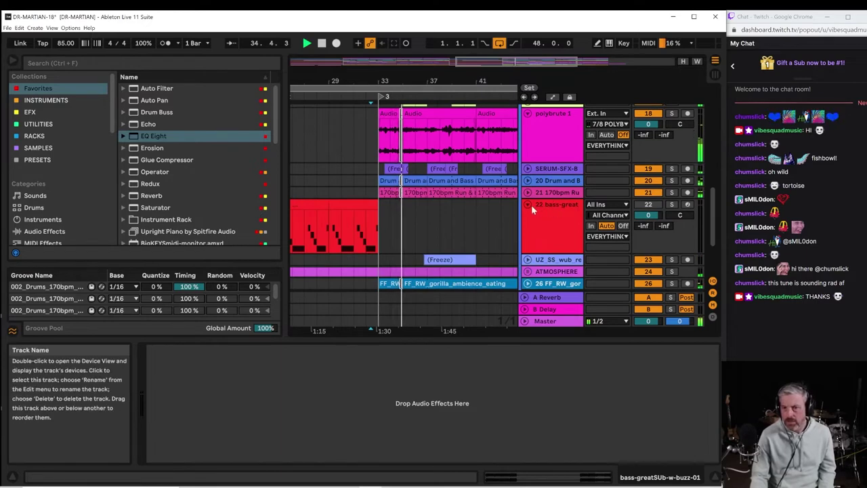
click(527, 204)
scroll(566, 185, down, 2)
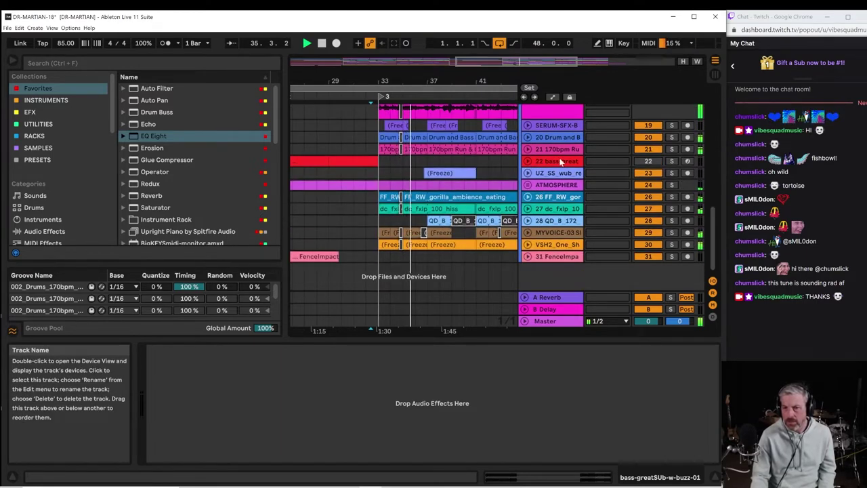
drag(561, 161, 561, 268)
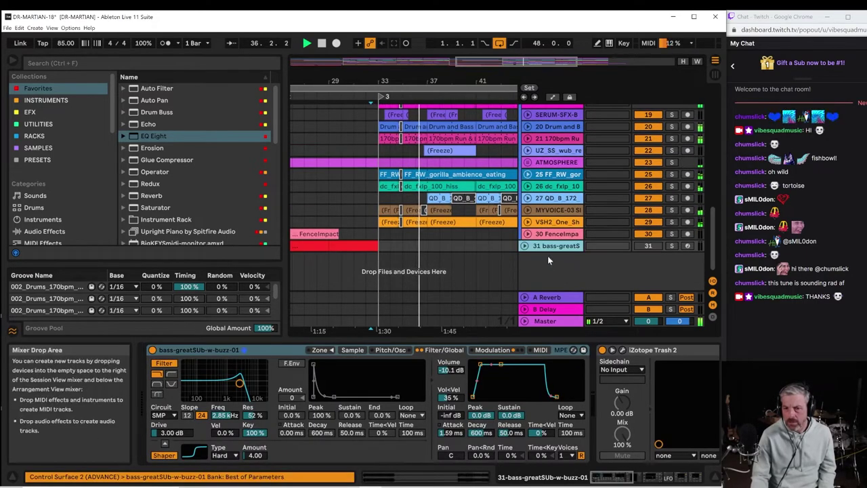
Select the bass-greatSUb track and play its frozen clips from 28.1.1 through the gap before bar 33.
scroll(548, 259, up, 8)
click(535, 195)
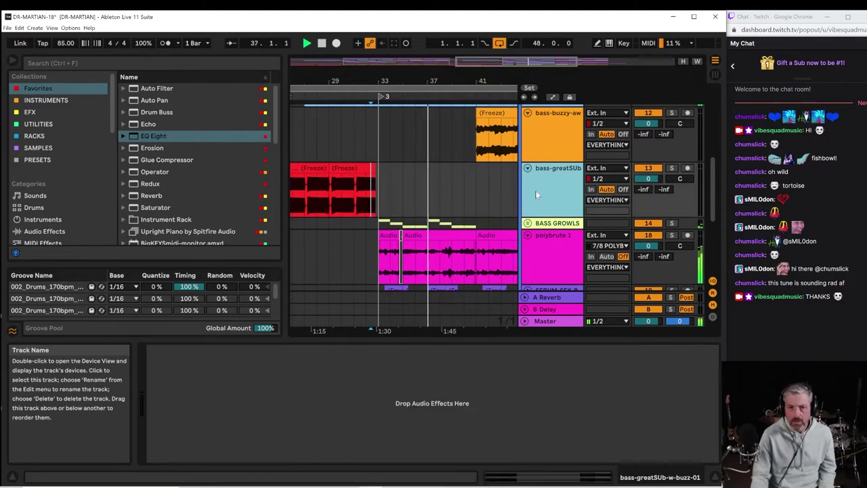
click(313, 196)
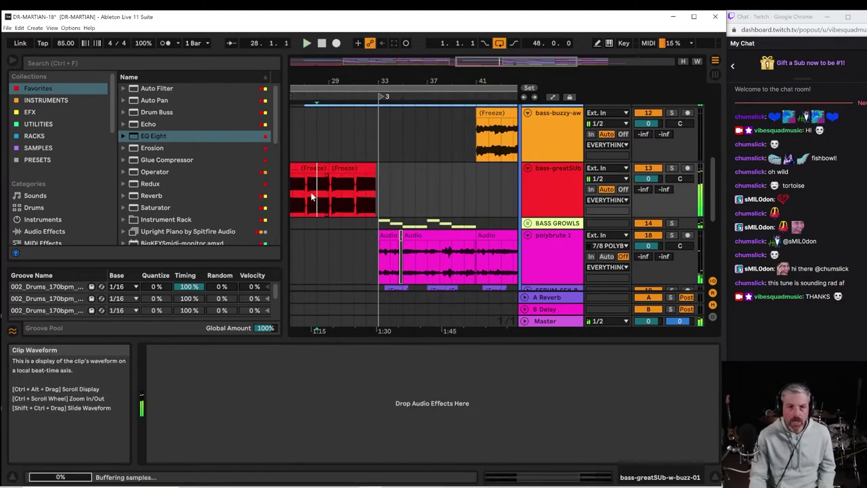
drag(364, 78, 364, 115)
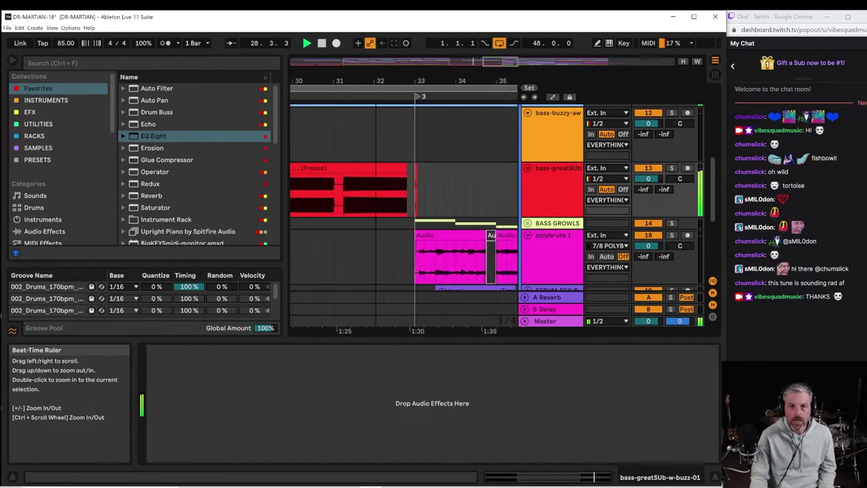
drag(334, 78, 508, 73)
drag(449, 80, 347, 62)
drag(422, 79, 365, 76)
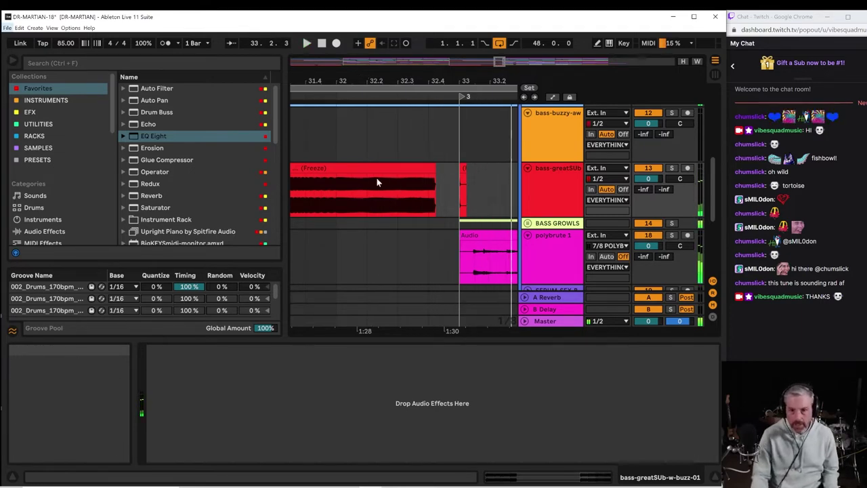
Play the bass-greatSUb lead-in to bar 33 from 32.1.1, and again from 31.1.1.
click(341, 192)
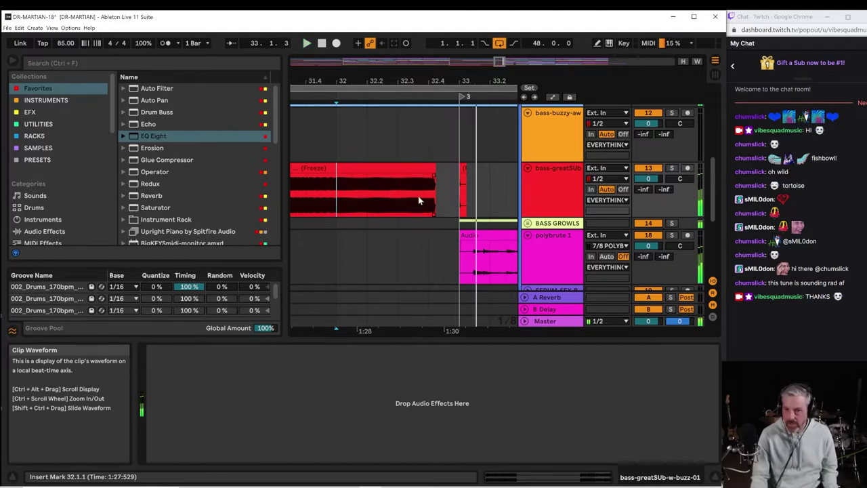
key(space)
drag(352, 80, 352, 49)
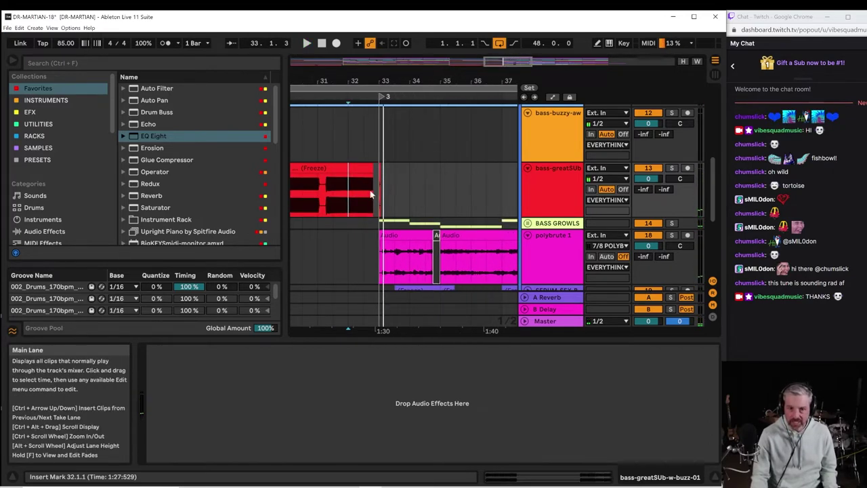
click(316, 199)
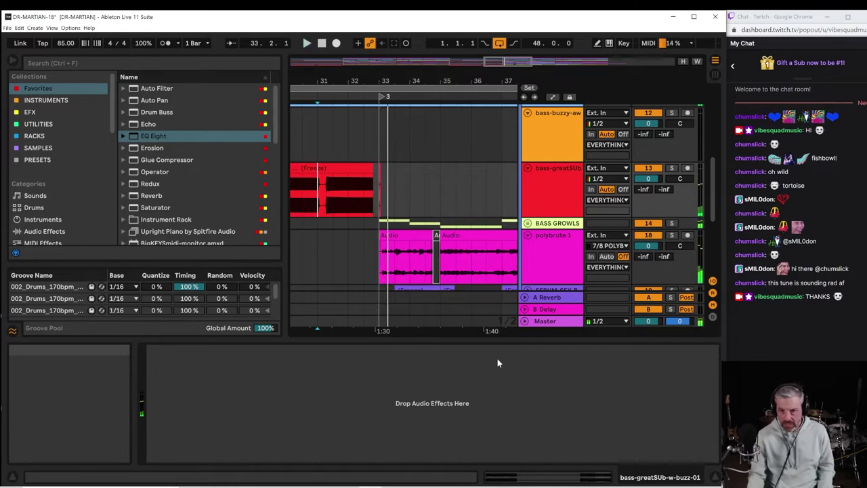
Play the MISC OPERATORSOUNDS frozen clip before bar 33 from 32.3.1, and again from 32.4.1.
scroll(349, 164, up, 2)
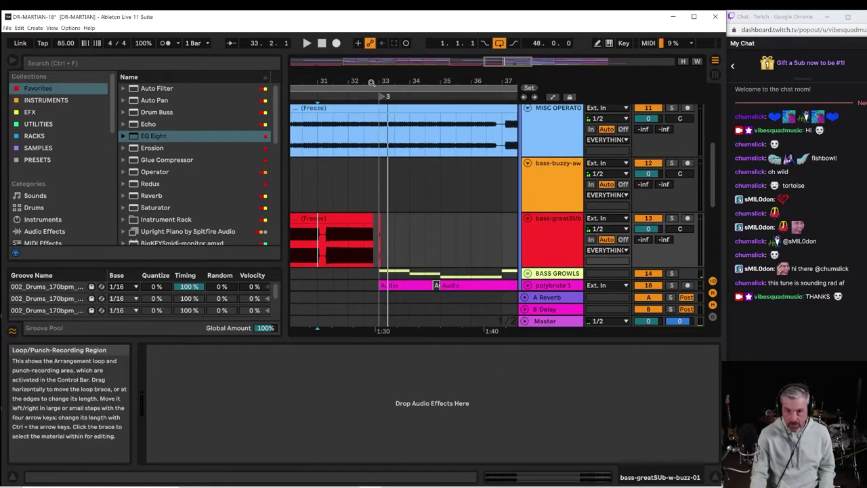
drag(371, 82, 371, 128)
click(353, 132)
key(space)
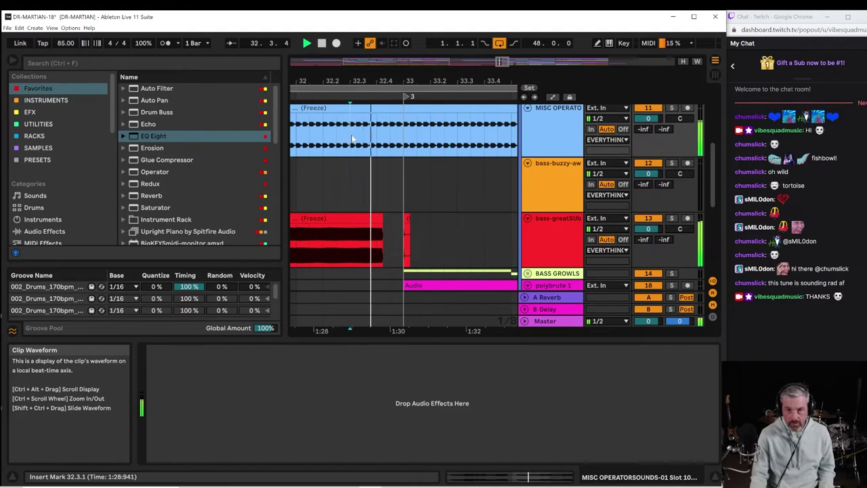
click(380, 139)
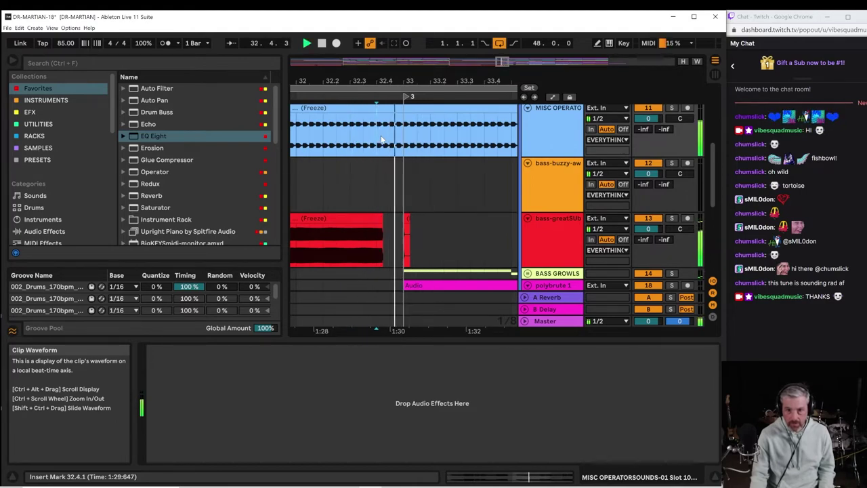
Delete the MISC OPERATORSOUNDS audio from 32.4.3 to 33.1.1 and play the gap from 32.4.1.
key(space)
drag(392, 76, 419, 129)
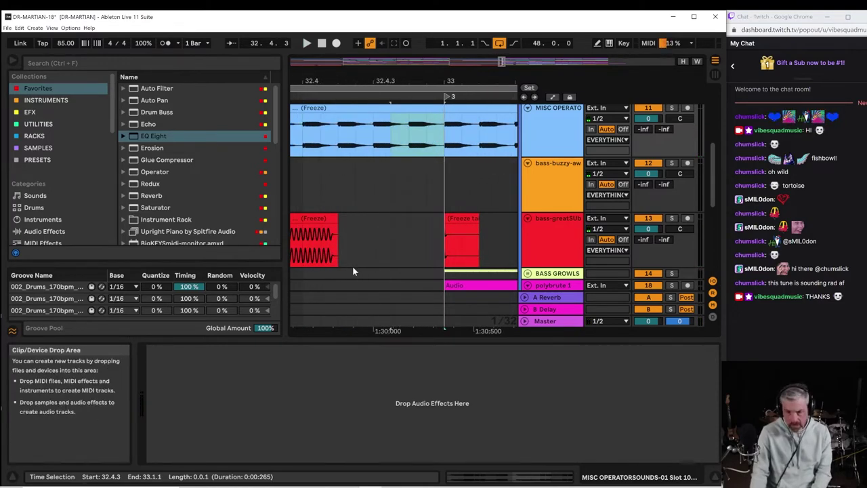
key(Delete)
click(320, 142)
key(space)
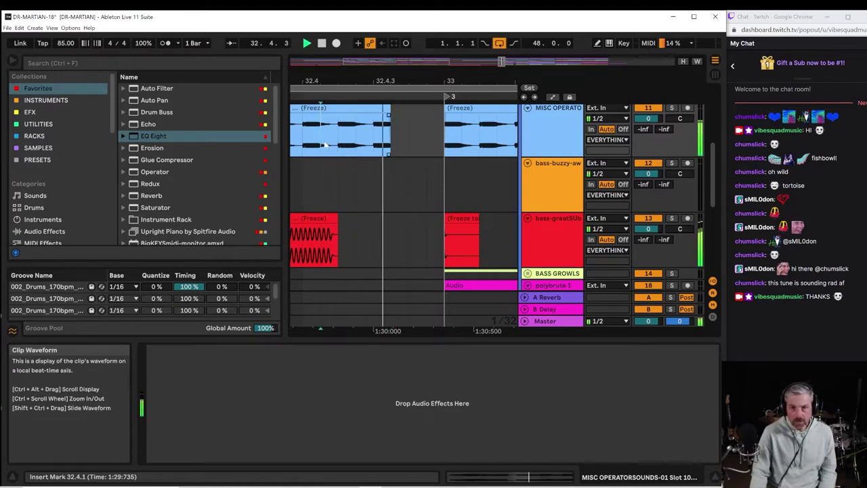
Play the transition into bar 33 again, starting just before the new MISC OPERATORSOUNDS gap.
key(space)
drag(376, 80, 456, 120)
click(345, 133)
key(space)
drag(397, 80, 406, 52)
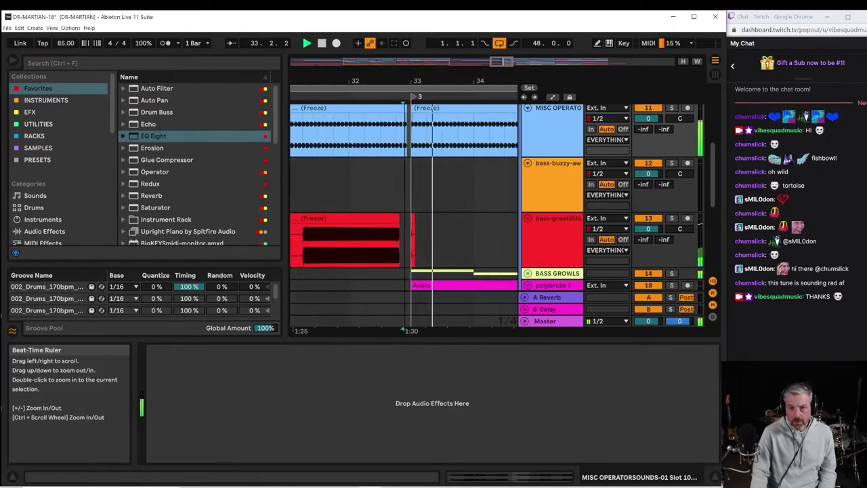
Play the whole lead-in to bar 33 from 31.4.1, and again from 31.1.1.
key(space)
click(334, 164)
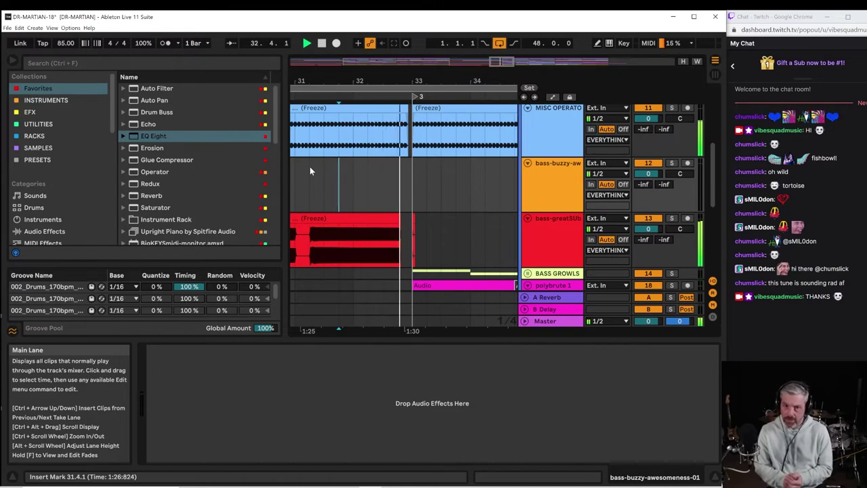
key(space)
key(space)
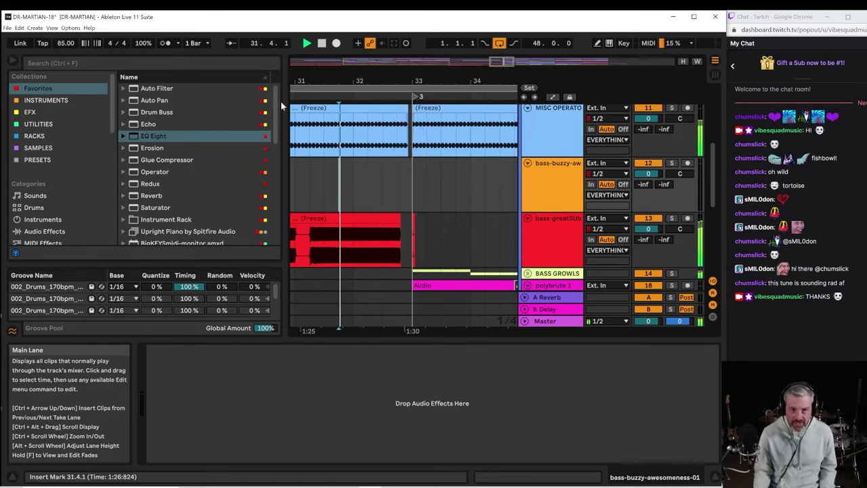
click(296, 142)
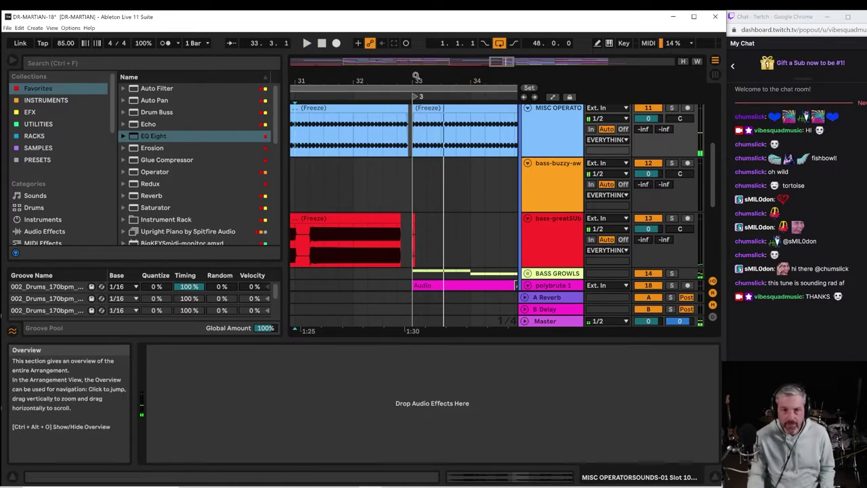
Insert an audio track below bass-buzzy-awesomeness and place the insert marker on it at 32.4.4, where the MISC OPERATORSOUNDS gap begins.
drag(413, 79, 419, 116)
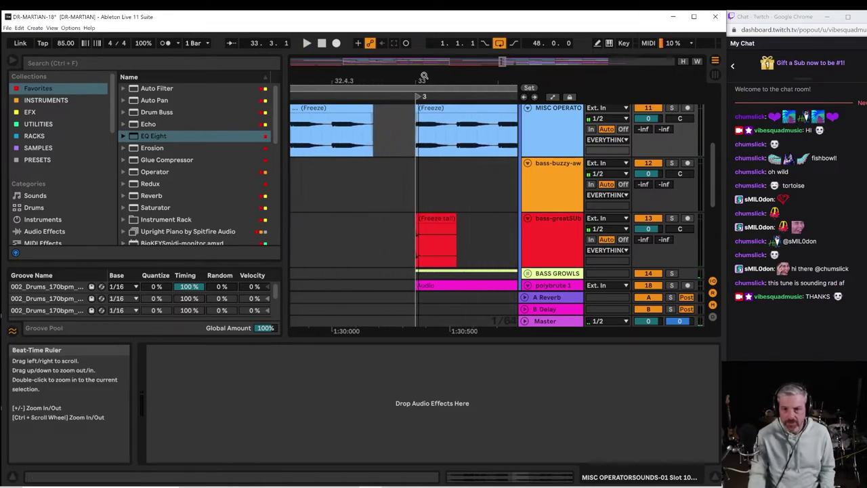
right_click(549, 188)
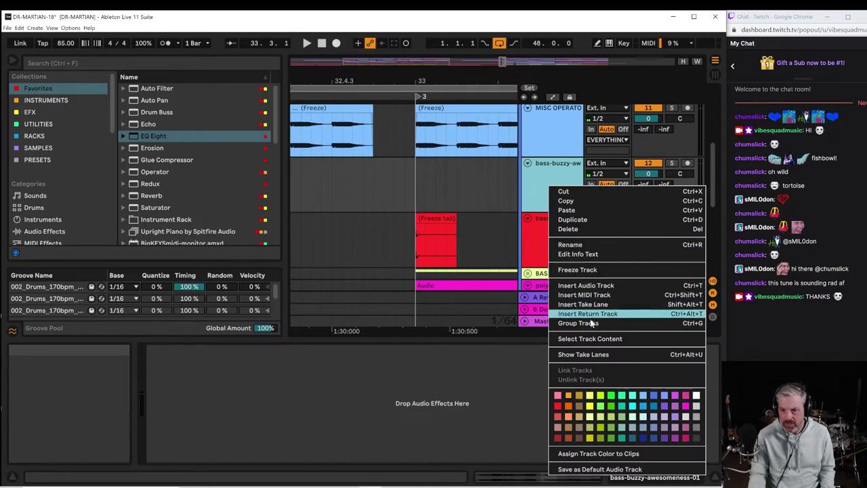
click(579, 285)
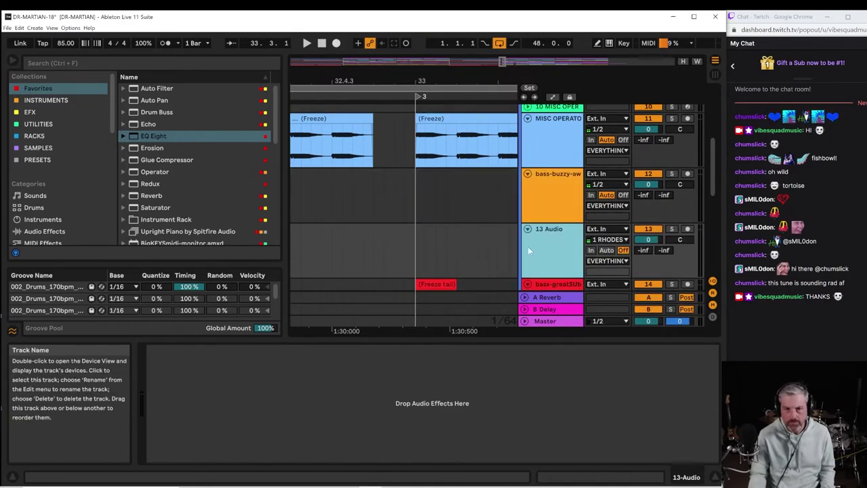
click(379, 243)
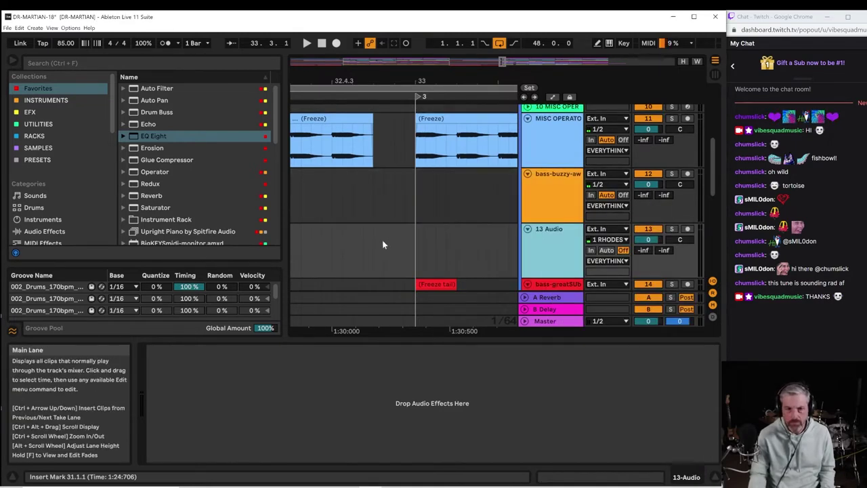
Search the browser for TOM and list the matches from all categories.
drag(109, 99, 92, 69)
click(88, 63)
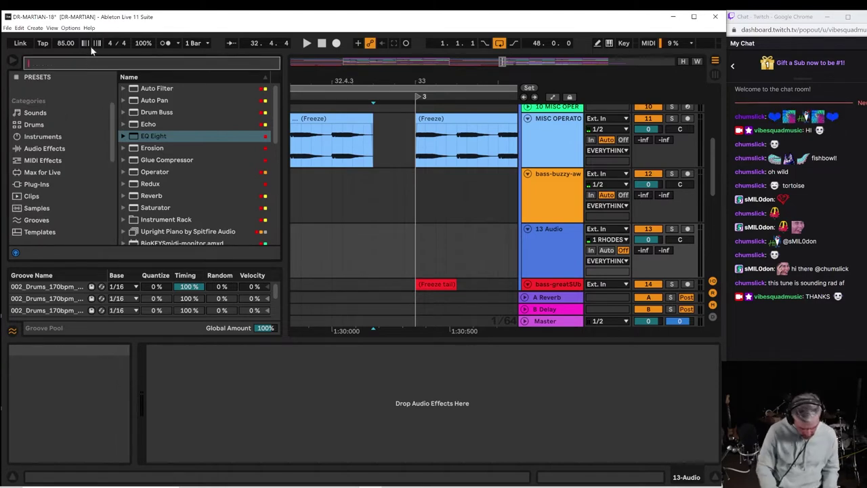
text(TOM)
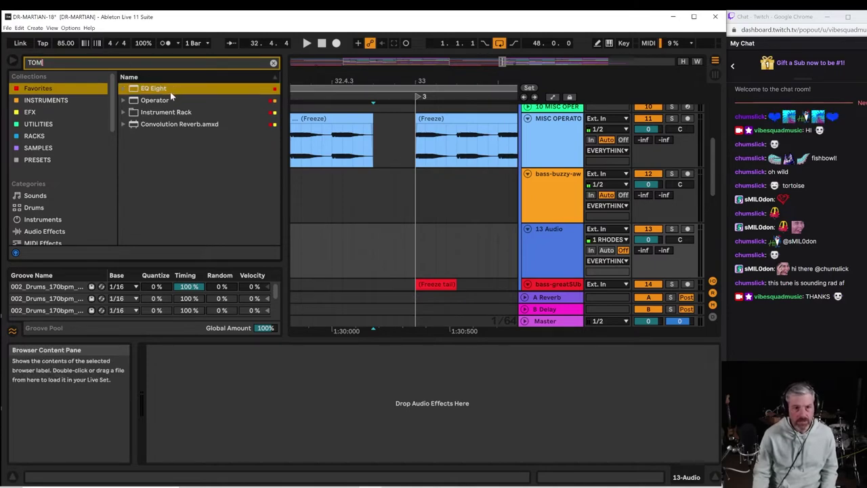
scroll(47, 166, down, 5)
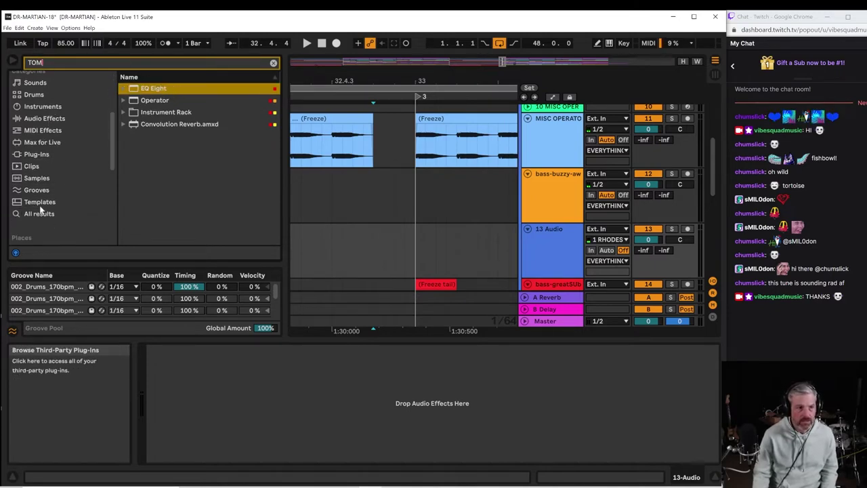
scroll(43, 190, down, 3)
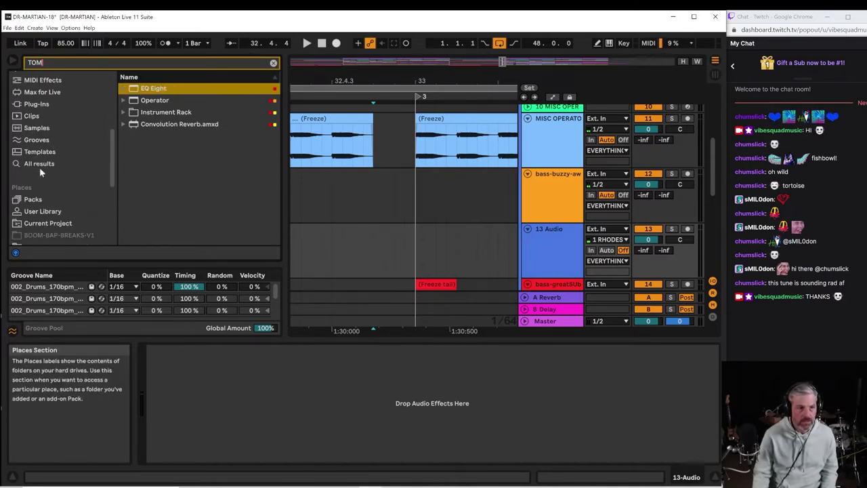
click(41, 163)
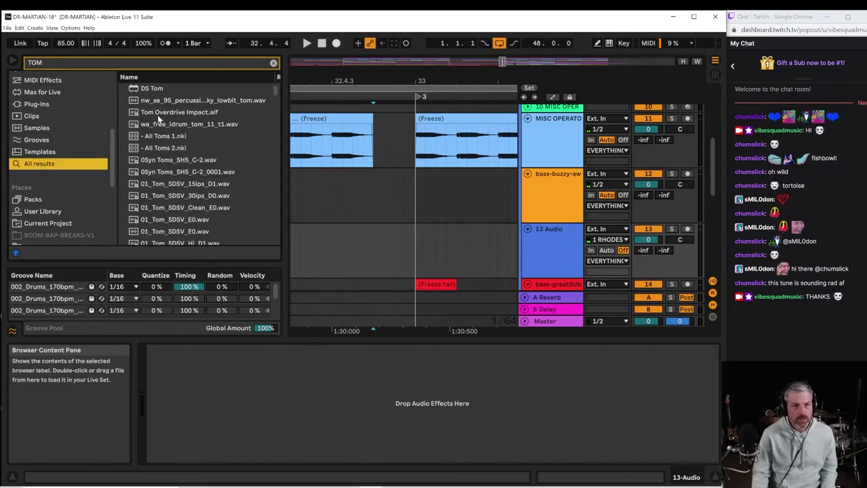
Audition the 01_Tom_SDSV samples and the first 1TrackTom samples in the browser results.
click(157, 184)
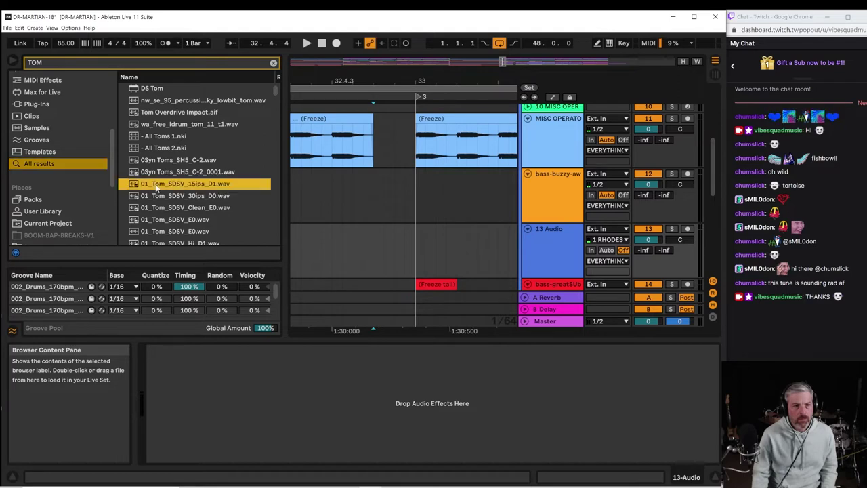
click(163, 196)
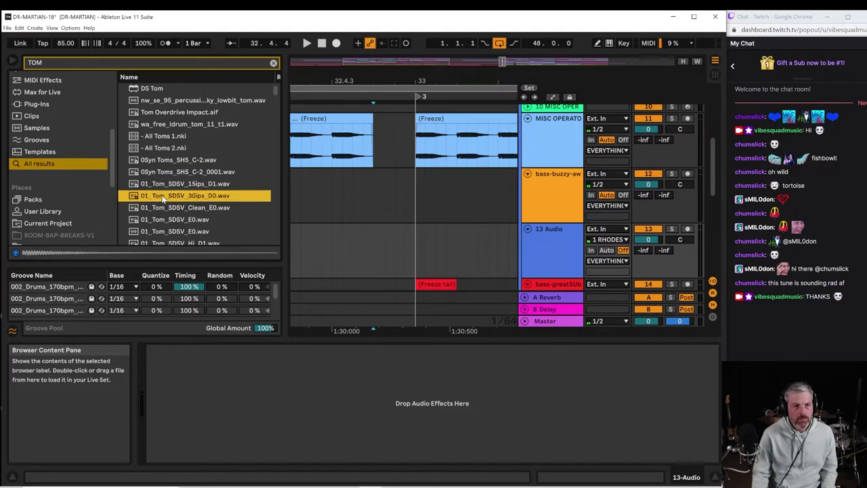
click(166, 218)
scroll(166, 206, down, 2)
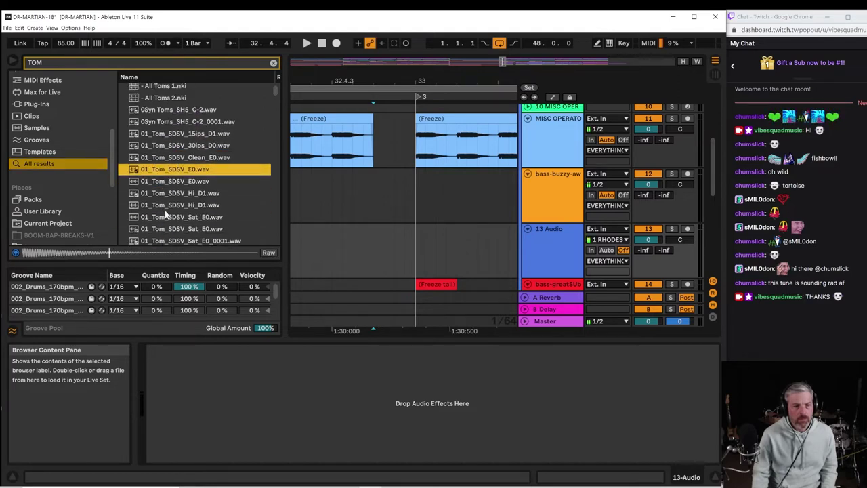
click(165, 201)
scroll(166, 201, down, 3)
click(166, 200)
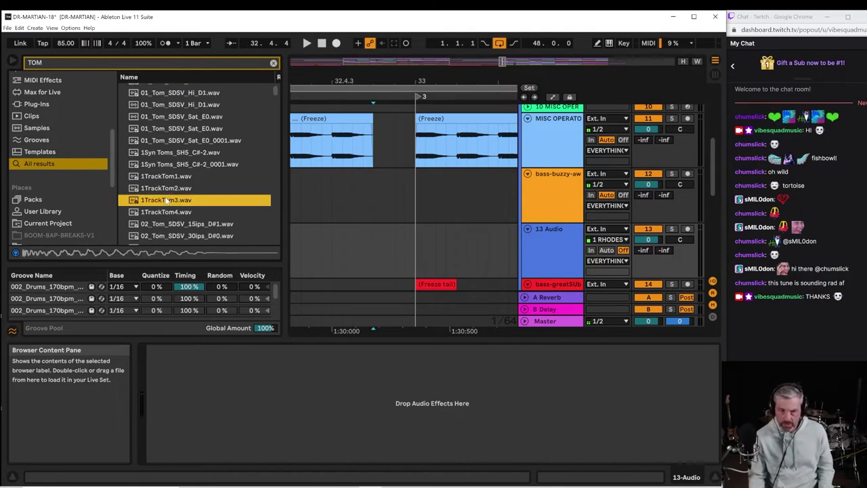
Audition more tom samples, from the 02_Tom_SDSV set through 2Syn Toms to the 03_Tom_SDSV set.
click(161, 223)
scroll(163, 216, down, 3)
click(167, 209)
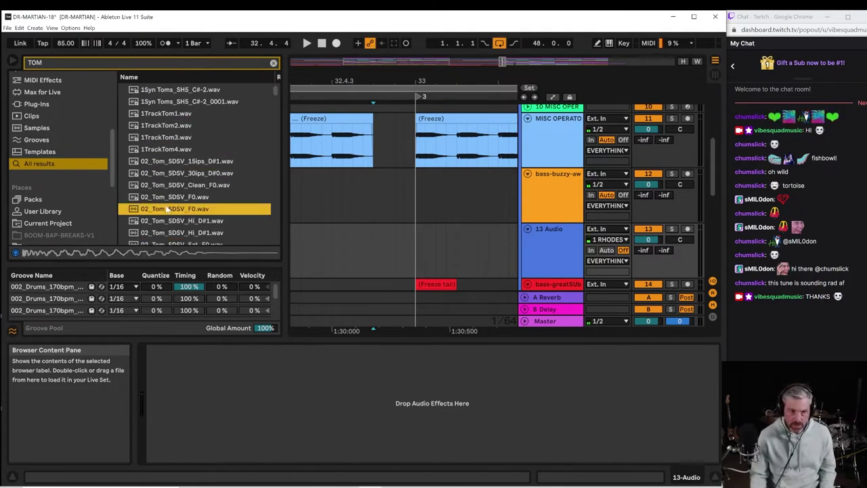
scroll(168, 210, down, 3)
click(178, 192)
scroll(180, 198, down, 2)
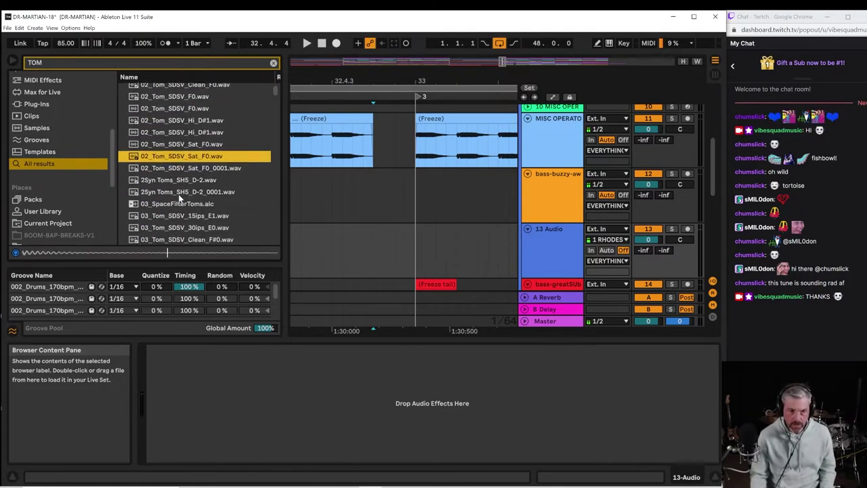
click(187, 193)
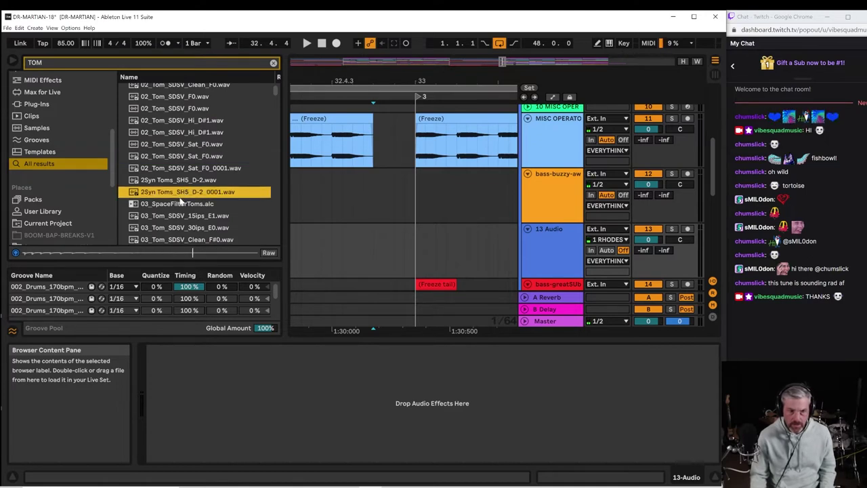
click(178, 205)
scroll(178, 206, down, 3)
click(177, 201)
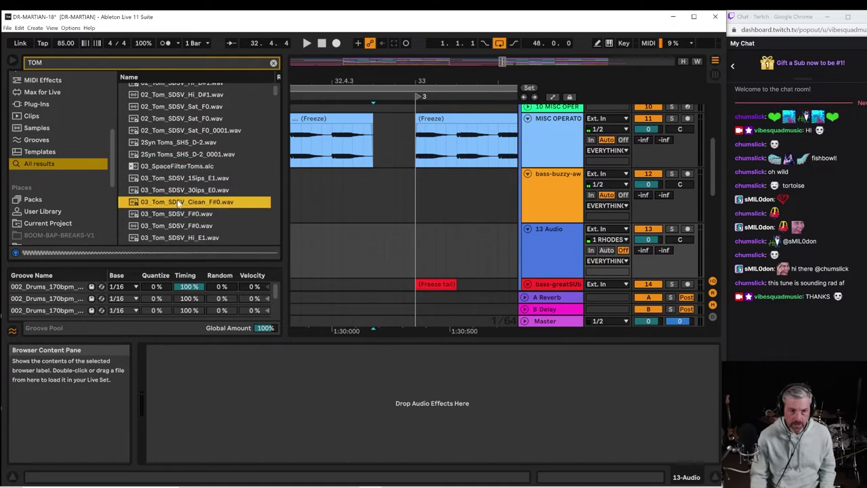
click(176, 214)
scroll(175, 215, down, 3)
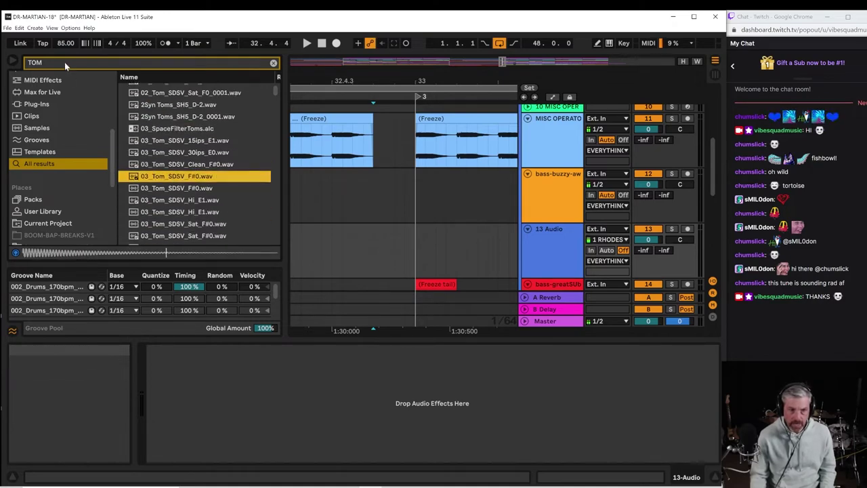
Replace the browser search term with REVERSE.
drag(65, 63, 23, 67)
text(RE)
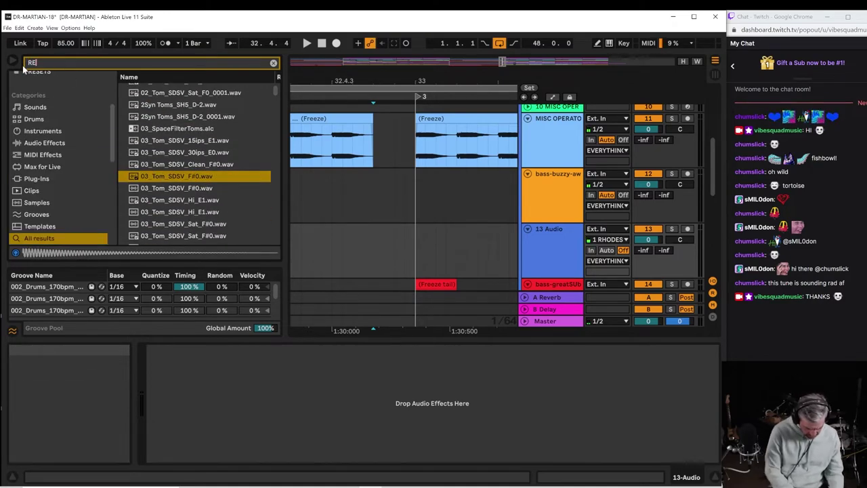
text(VERSE)
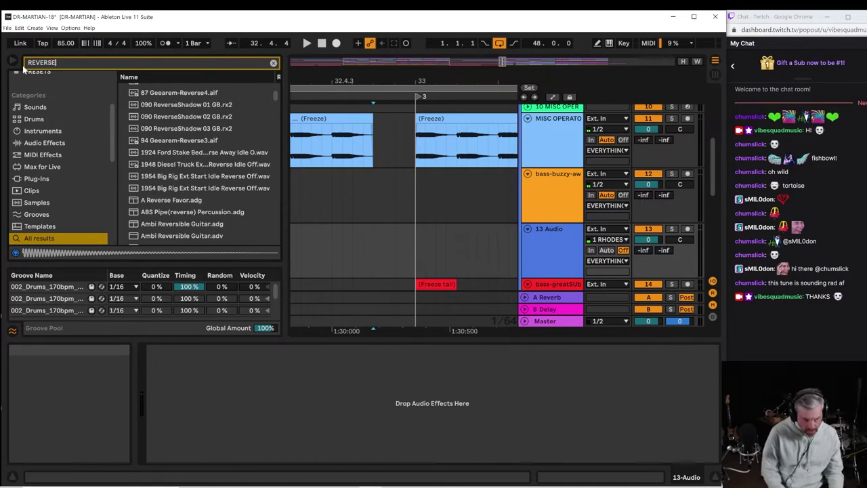
Audition the first reversed sounds in the results, from the ReverseShadow and Geearem loops to Anything Reversed.adv.
click(189, 94)
click(187, 116)
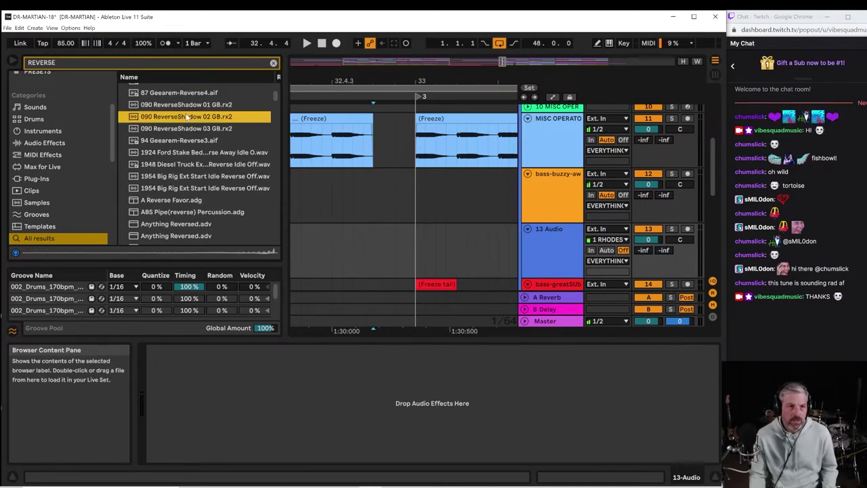
click(194, 140)
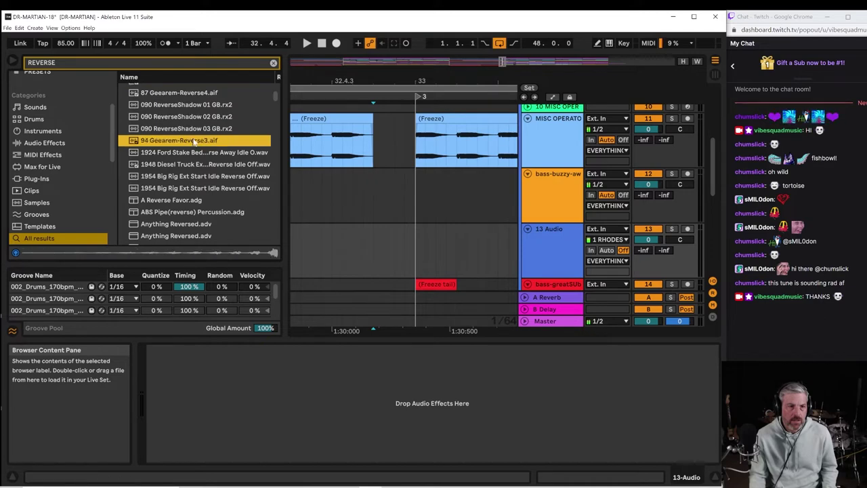
click(199, 154)
click(196, 166)
scroll(195, 168, down, 3)
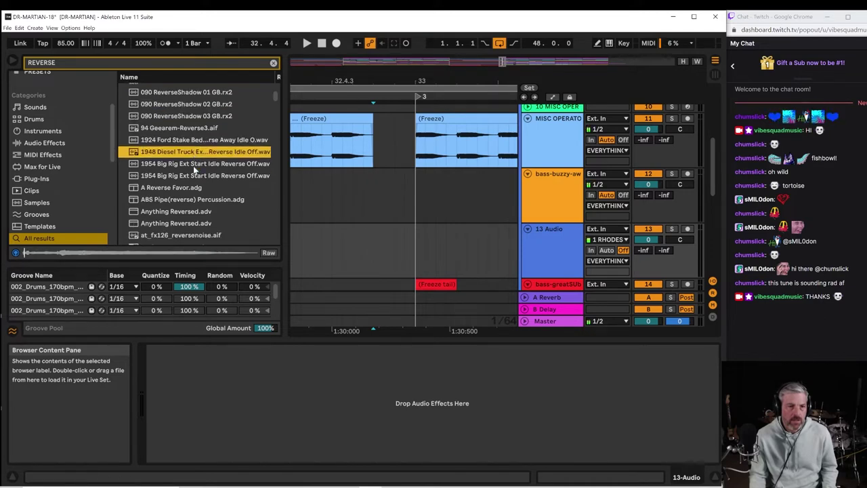
click(195, 197)
scroll(193, 197, down, 2)
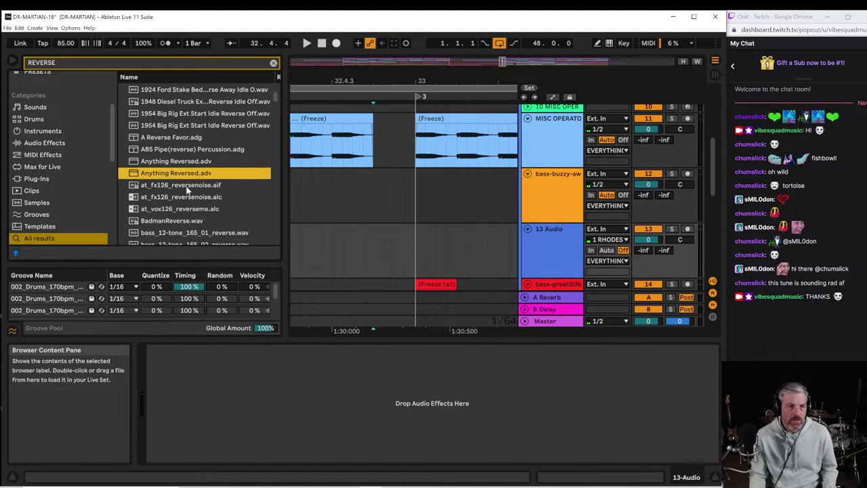
Audition reversed sounds further down the results, from CCW_reversegtr.wav to the reversed crashes.
scroll(184, 194, down, 20)
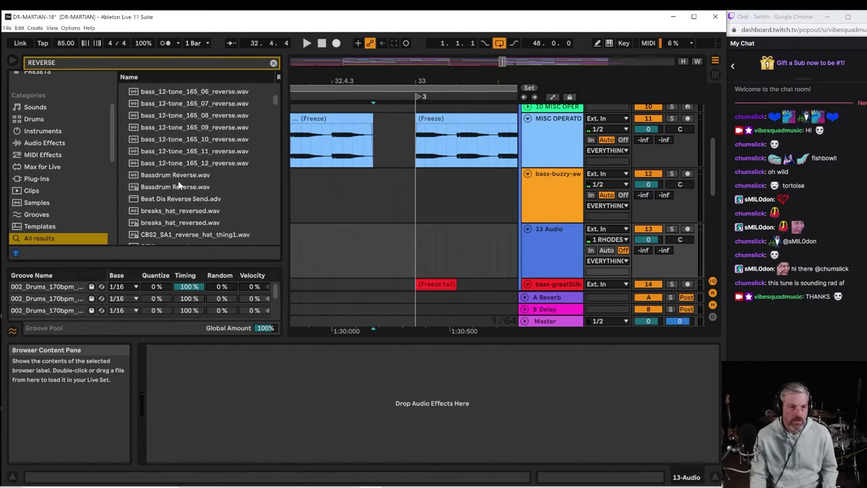
click(170, 198)
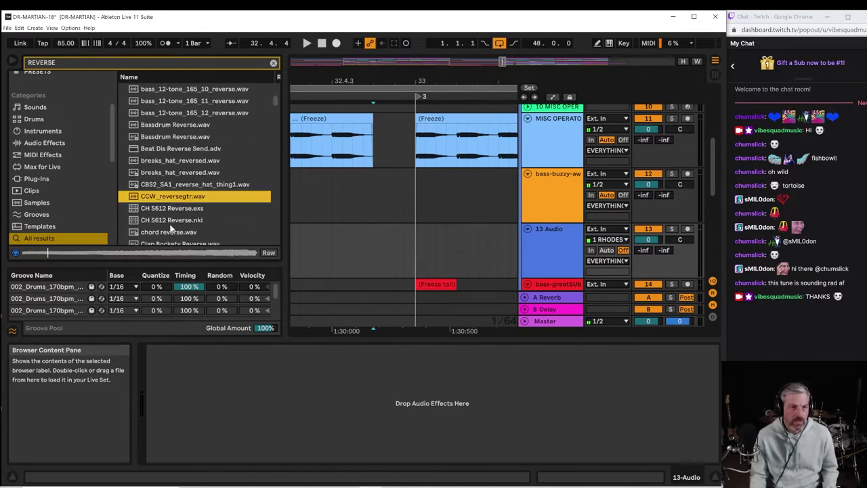
click(171, 220)
scroll(170, 217, down, 4)
click(170, 218)
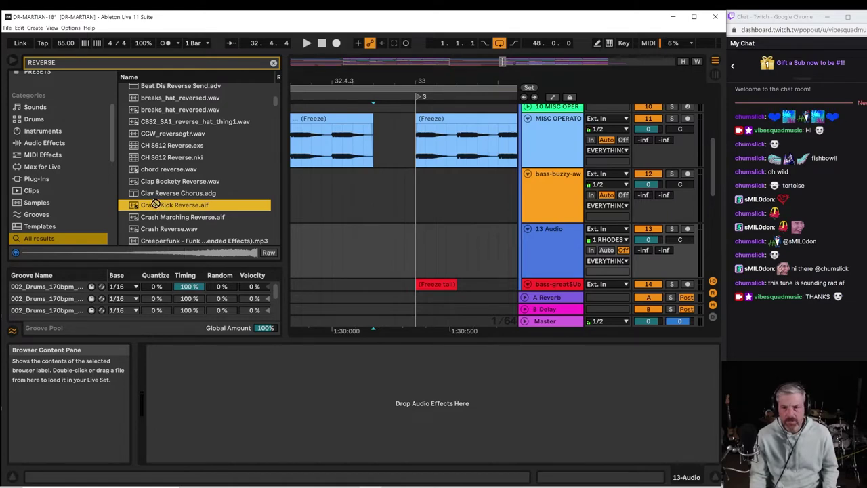
Place Crash Kick Reverse.aif on the empty 13 Audio track at 32.4.4, split it at 33.1.1 and delete the part beyond.
drag(261, 234, 376, 249)
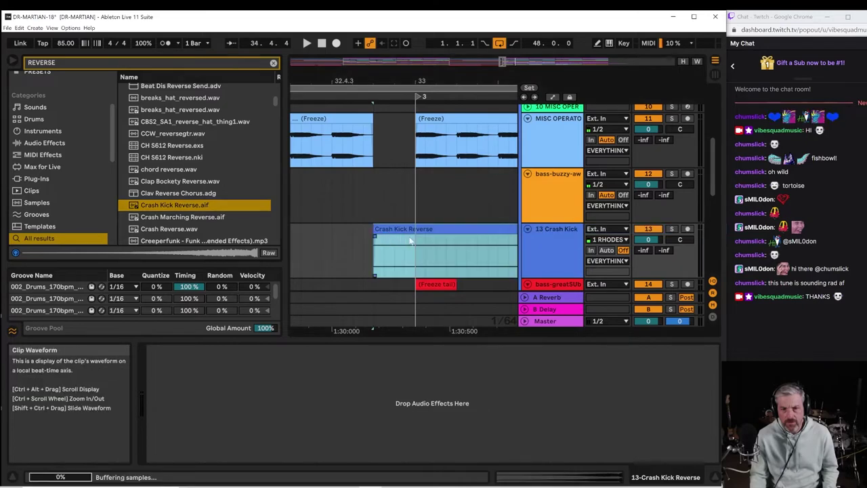
click(396, 265)
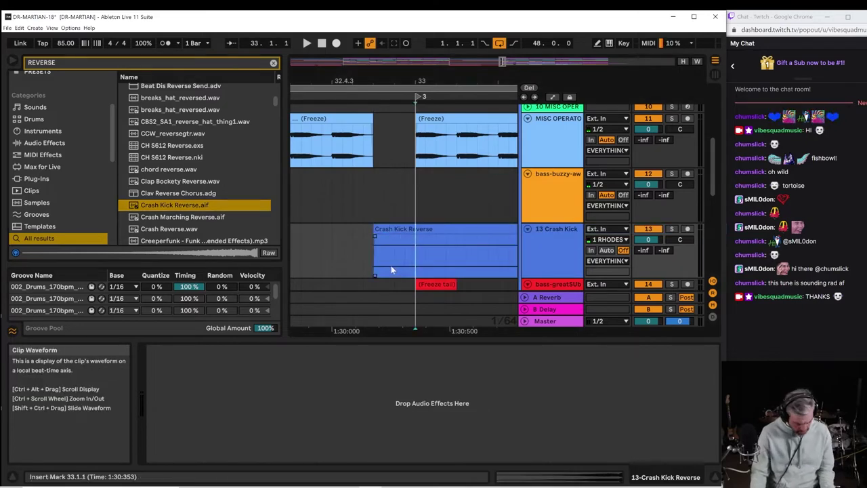
key(ctrl+e)
click(423, 226)
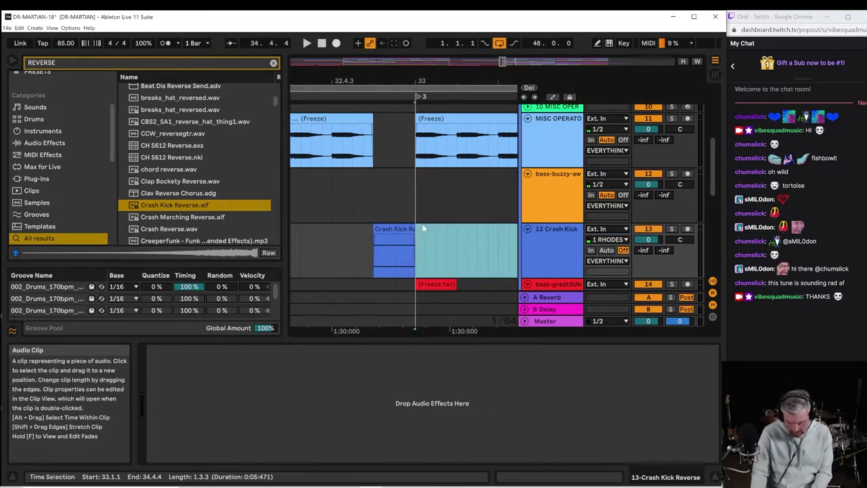
key(space)
key(Delete)
Play the Crash Kick Reverse clip in context, starting at 32.4.4.
click(373, 244)
key(space)
key(space)
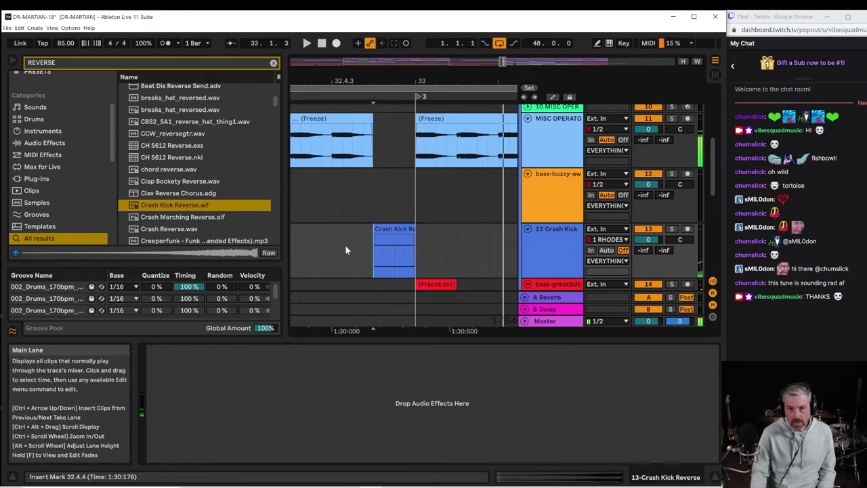
Make the Crash Kick Reverse clip run from 32.4.3 to 33.1.1 and play it from 32.4.2.
click(344, 245)
drag(353, 237, 416, 231)
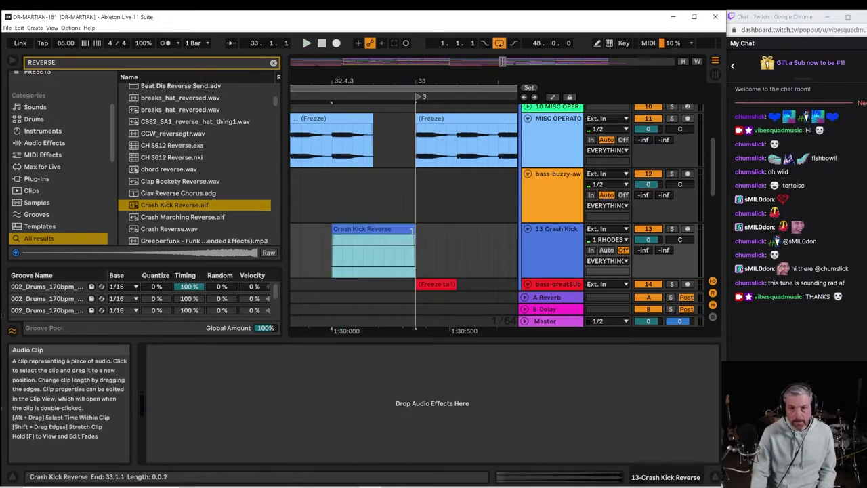
click(303, 247)
key(space)
key(space)
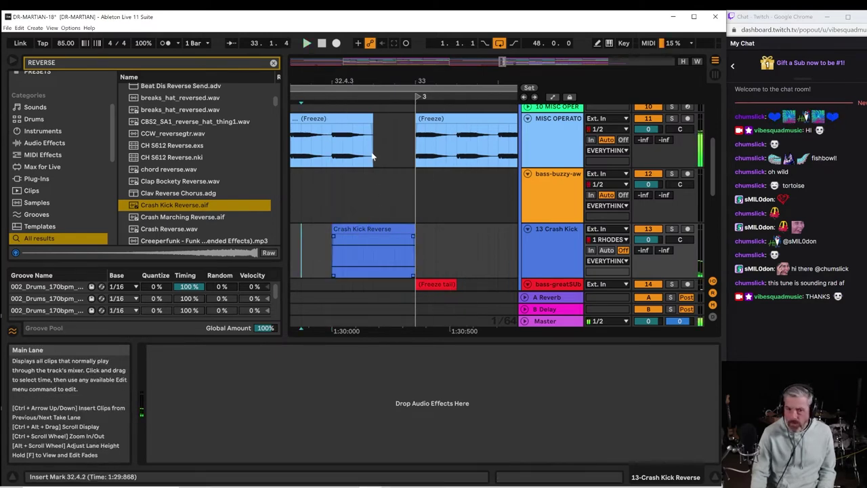
Make the Crash Kick Reverse clip run from 32.3.1 to 33.1.1 and play the build-up into bar 33.
drag(398, 81, 407, 41)
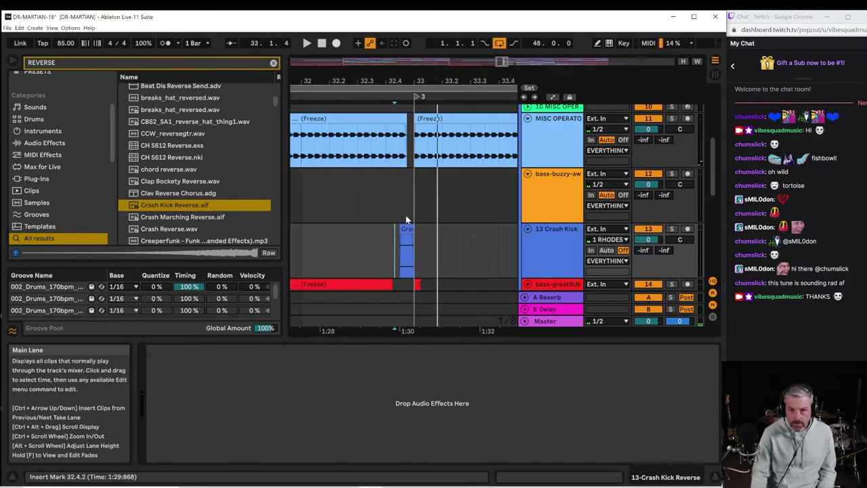
mouse_move(407, 227)
mouse_down()
mouse_move(393, 229)
mouse_move(413, 247)
mouse_move(371, 235)
mouse_move(413, 232)
mouse_up()
click(335, 237)
key(space)
key(space)
click(386, 230)
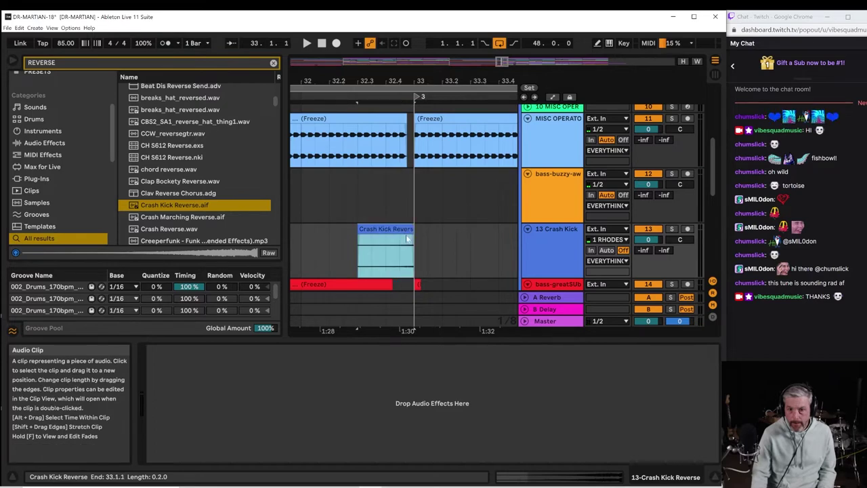
click(353, 253)
key(space)
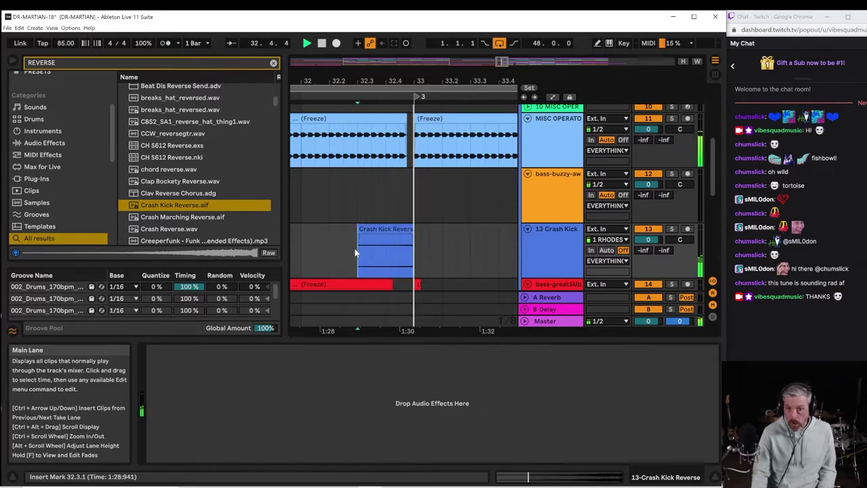
key(space)
key(space)
Try ending the Crash Kick Reverse clip early at 32.4.4, listen, and put its end back at 33.1.1.
drag(415, 75, 441, 119)
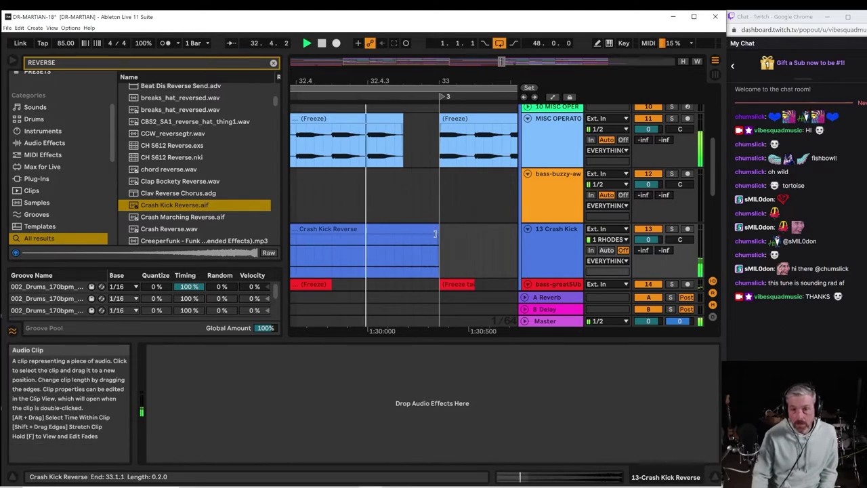
drag(436, 233, 413, 235)
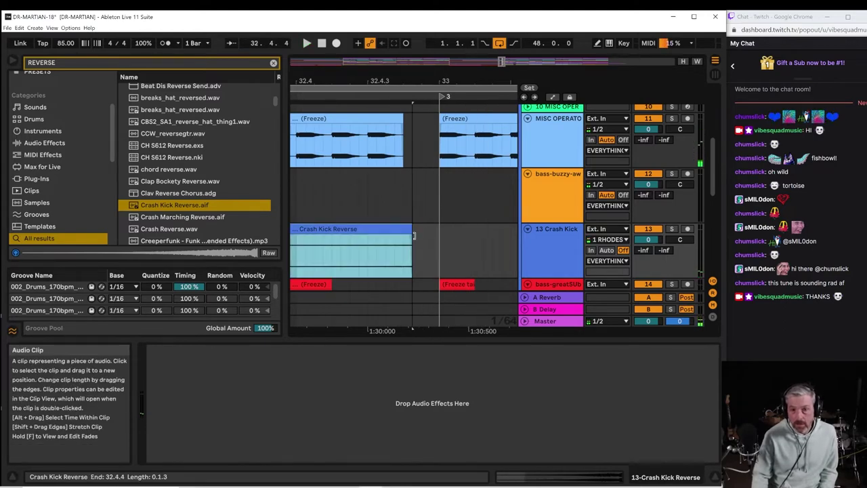
key(space)
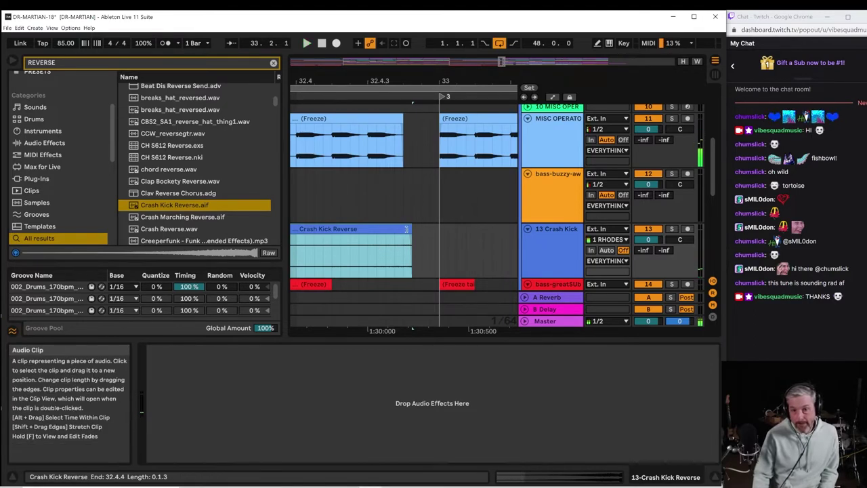
drag(407, 229, 432, 232)
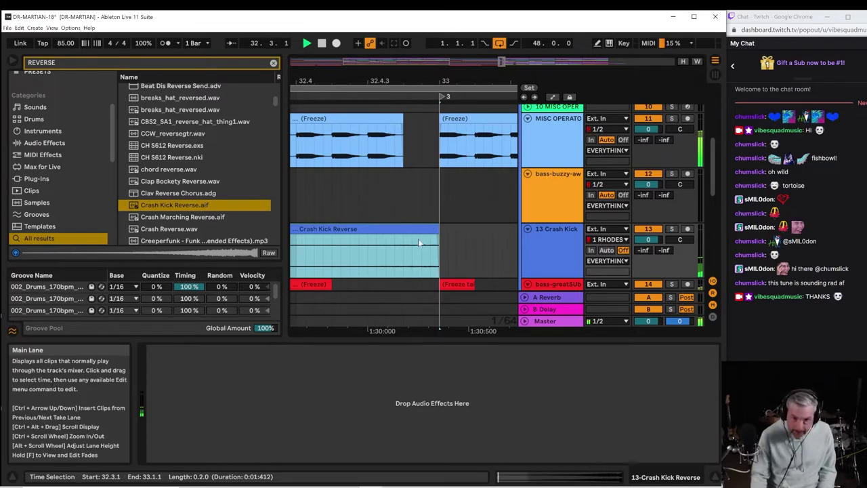
Trim the Crash Kick Reverse clip's end in small amounts to 32.4.4, inside the gap, while playing the transition into bar 33.
drag(437, 232, 421, 233)
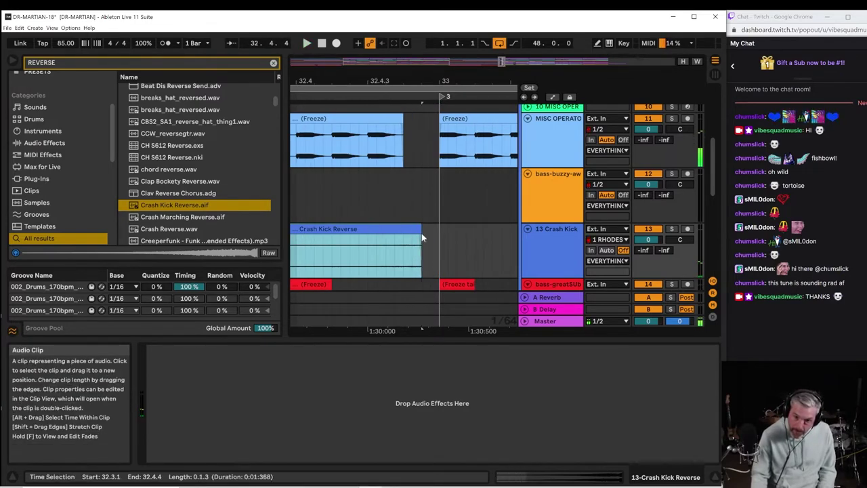
key(space)
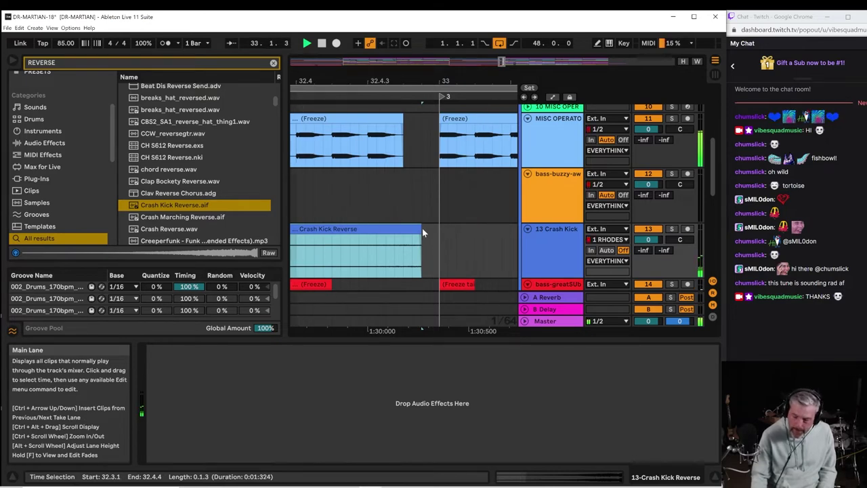
drag(421, 233, 415, 237)
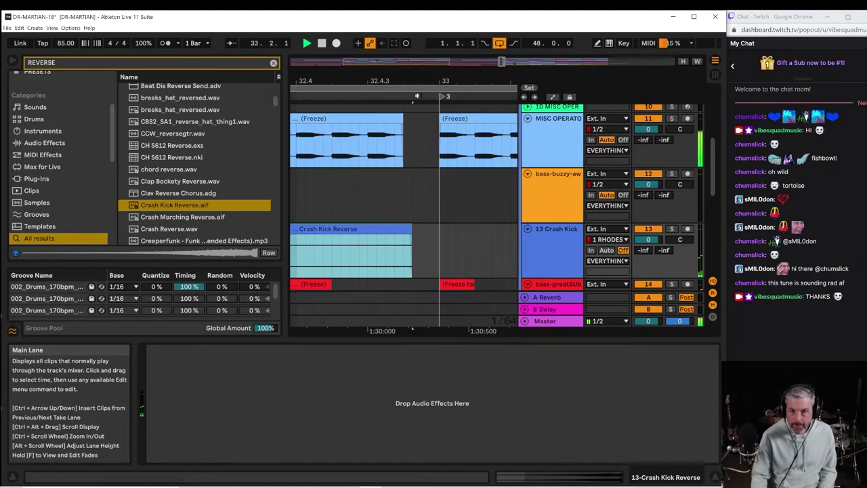
drag(424, 88, 448, 24)
key(space)
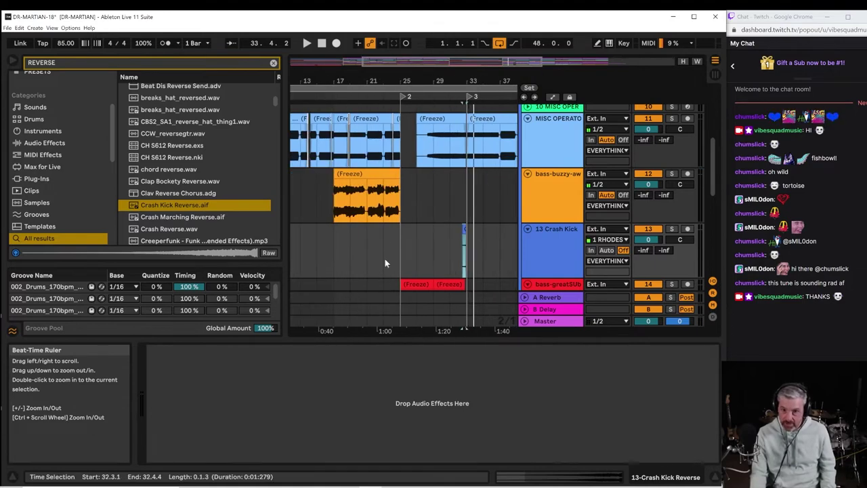
Play the arrangement from bar 25 through the bar 33 transition.
click(398, 250)
key(space)
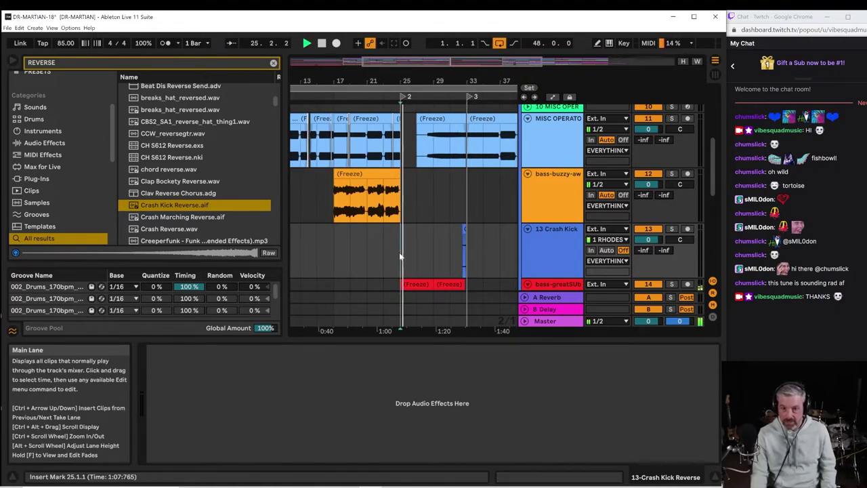
scroll(403, 252, down, 1)
scroll(405, 252, down, 3)
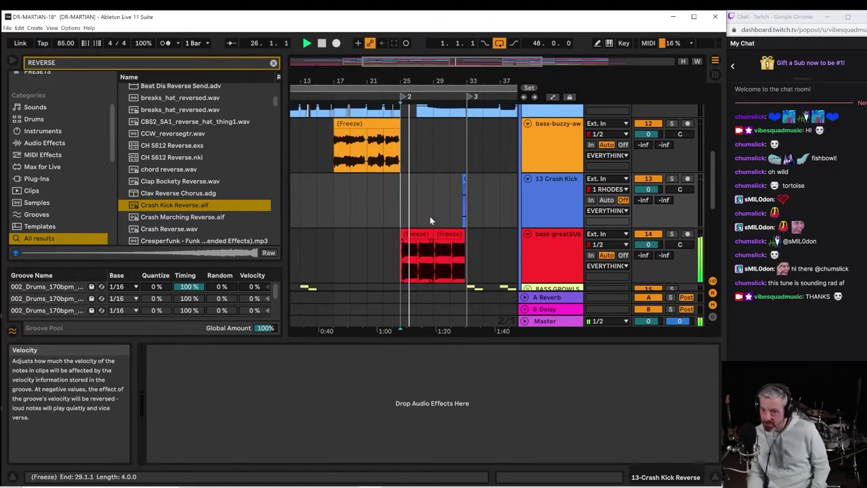
drag(503, 77, 422, 209)
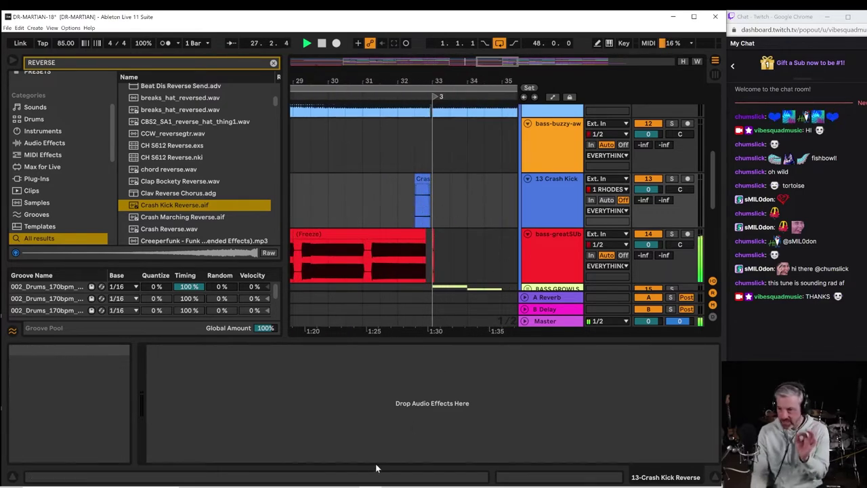
mouse_move(370, 486)
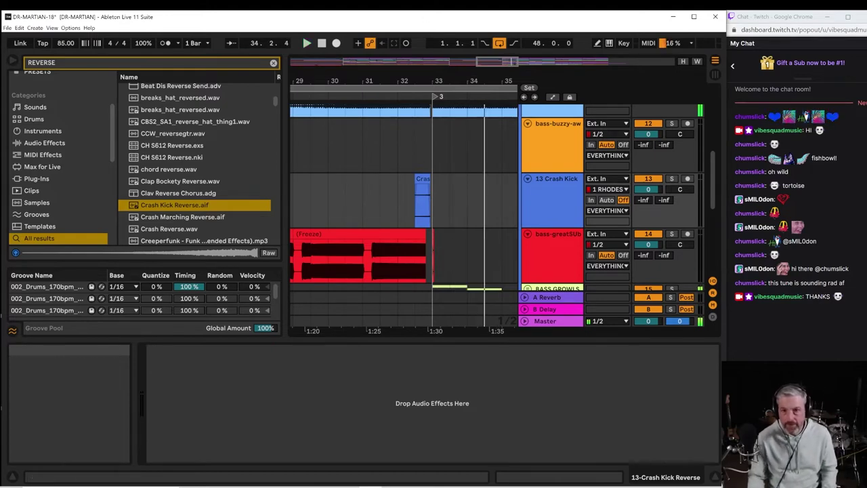
Try deactivating the MISC OPERATOR audio in track 11 from 33.1.1 to 33.2.1 and play the transition into bar 33.
click(436, 203)
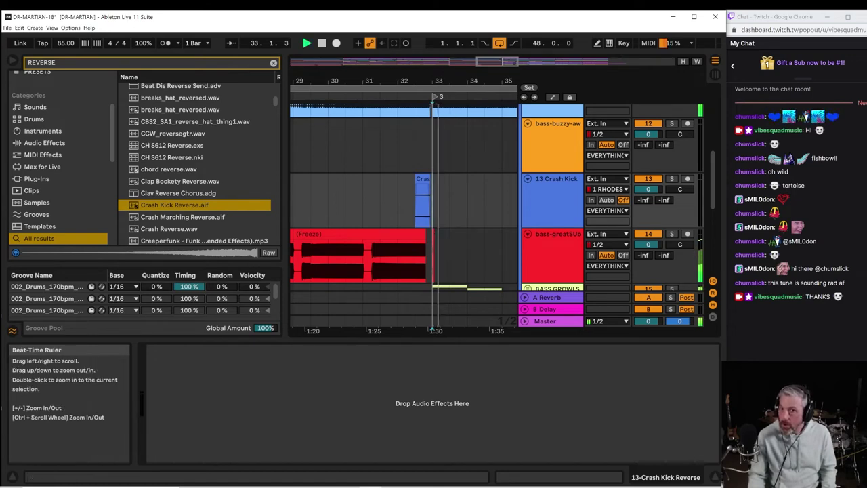
drag(435, 82, 433, 149)
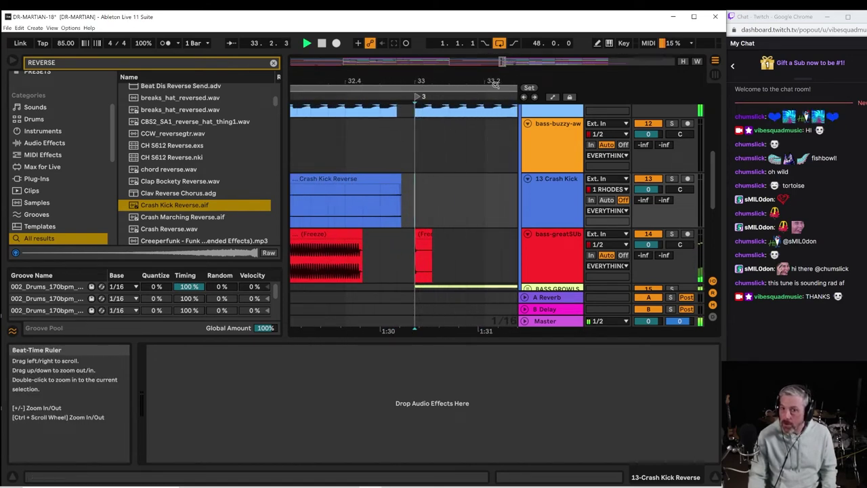
scroll(465, 149, up, 2)
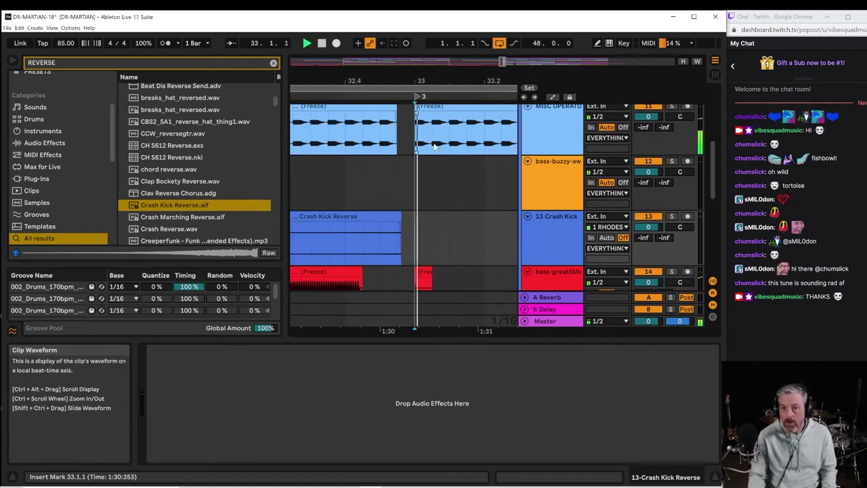
scroll(457, 157, up, 2)
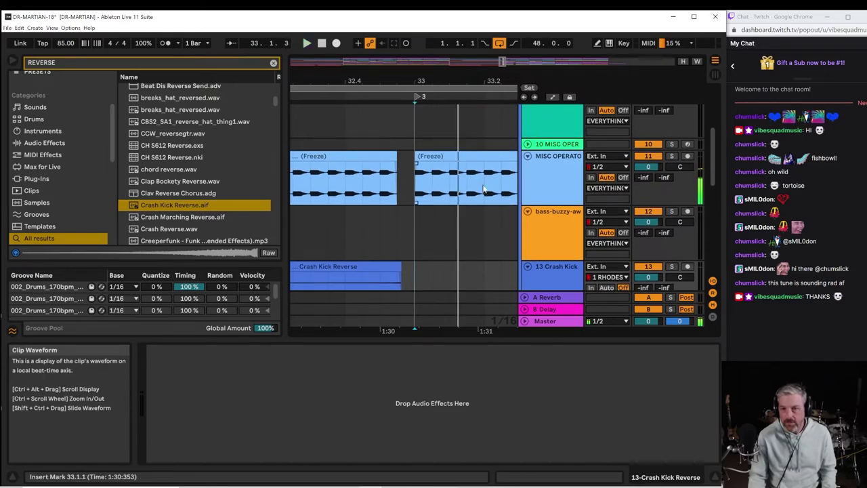
drag(486, 193, 415, 184)
key(space)
key(0)
key(space)
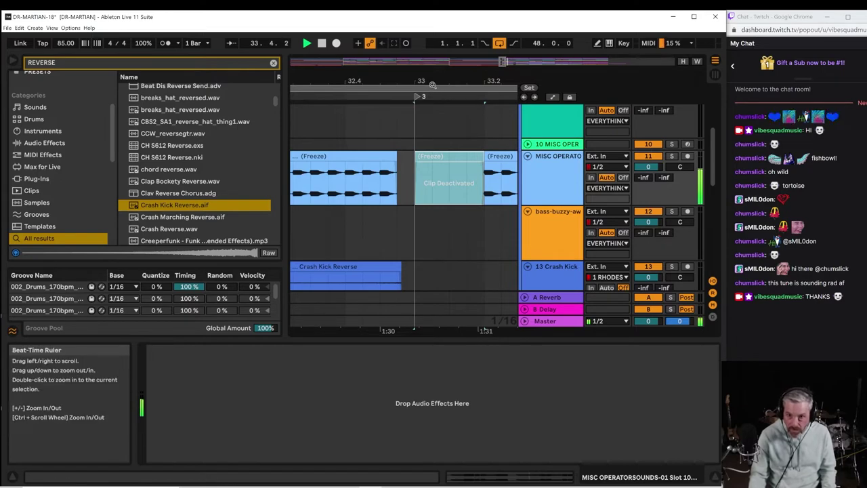
drag(432, 83, 410, 65)
key(space)
key(space)
click(354, 171)
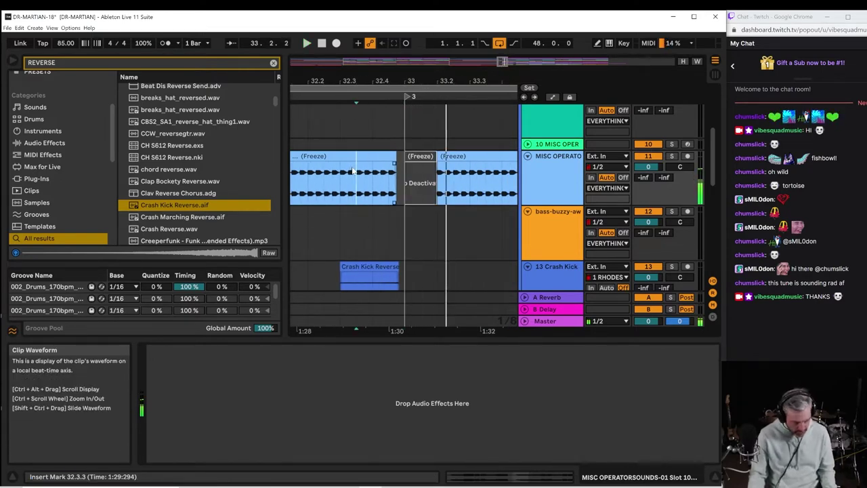
Undo the deactivation of the MISC OPERATOR audio at bar 33 and play on from there.
key(ctrl+z)
key(space)
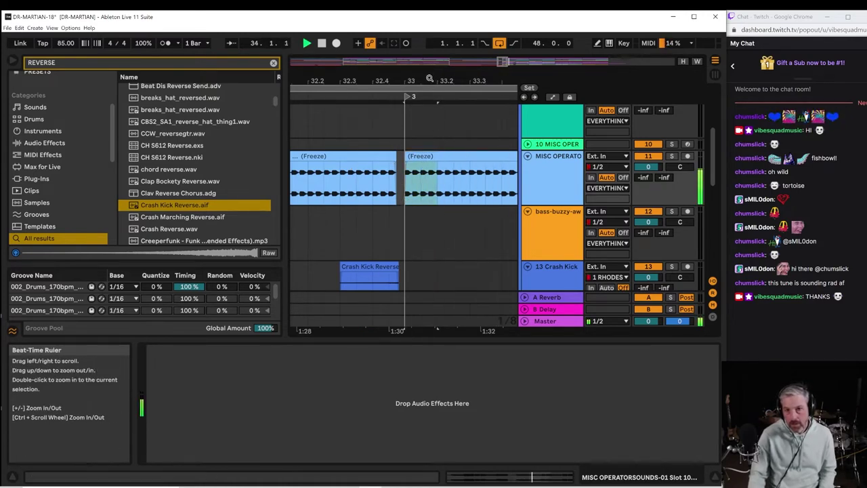
drag(429, 77, 394, 27)
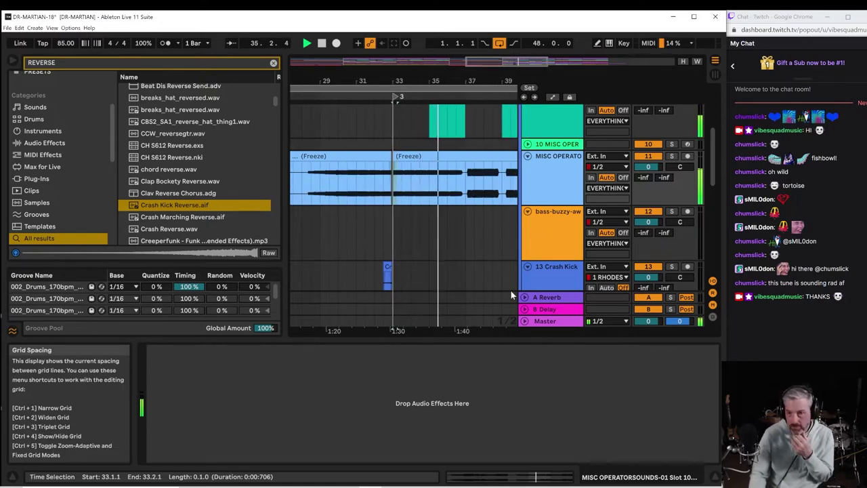
Save the Live Set as a new version named DR-MARTIAN-19.
click(7, 28)
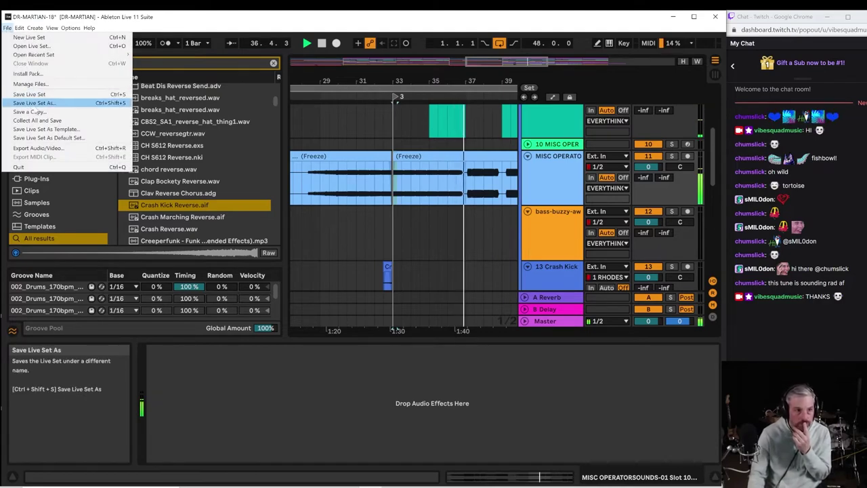
click(33, 103)
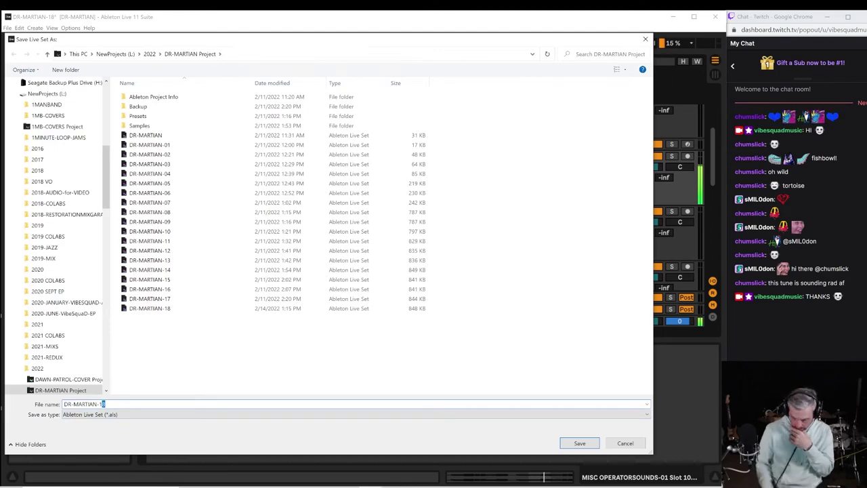
text(9)
key(Return)
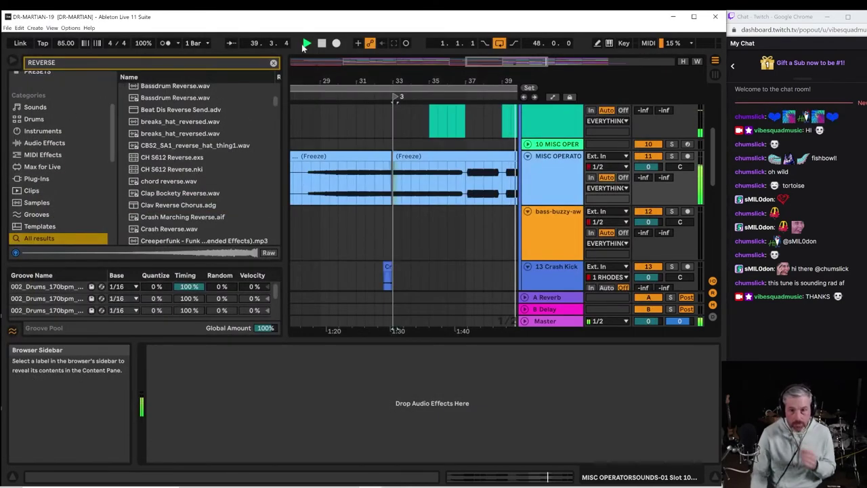
Shorten the MISC OPERATOR clip in track 11 before bar 41 to end at 40.4.1, and play from 40.3.1.
drag(443, 78, 406, 136)
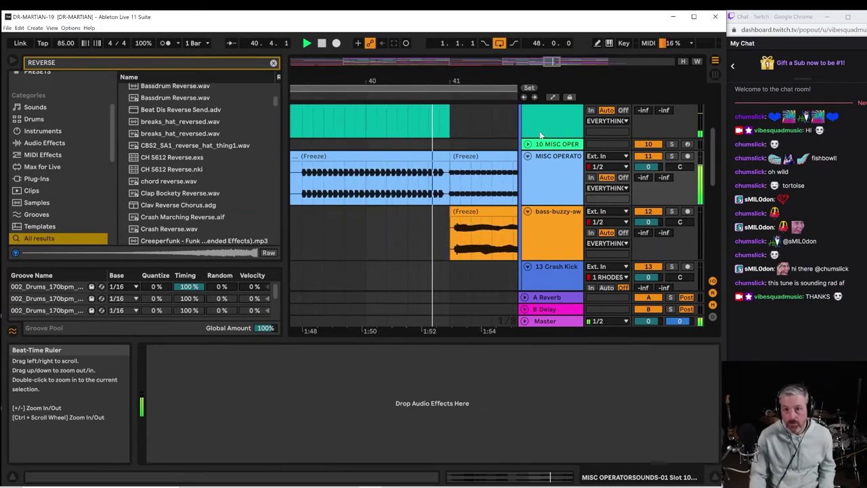
click(424, 180)
key(space)
key(space)
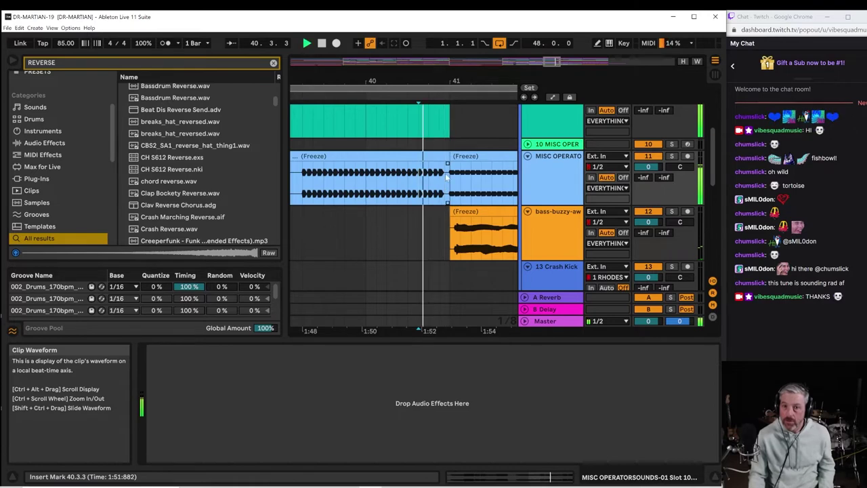
key(space)
click(387, 182)
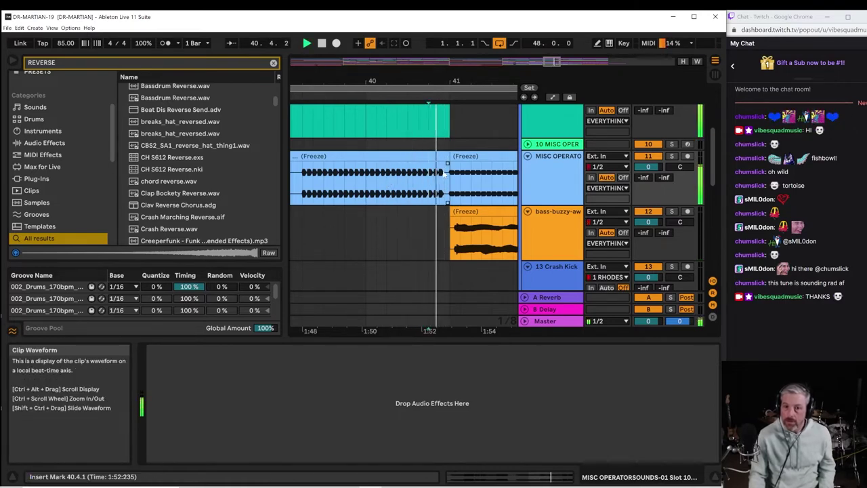
drag(447, 159, 428, 162)
click(414, 179)
key(space)
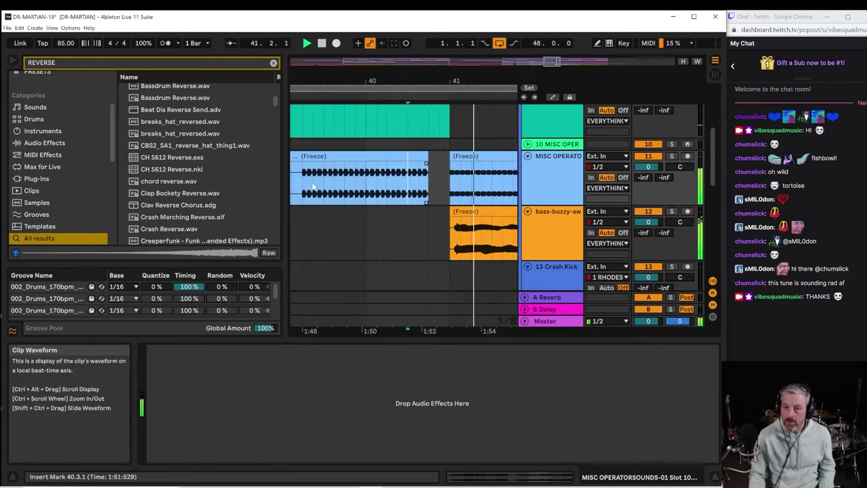
Unfold the HATS1 track, shorten its clip before bar 41 to end at 40.4.1, and play the new gap.
click(312, 186)
scroll(432, 208, up, 4)
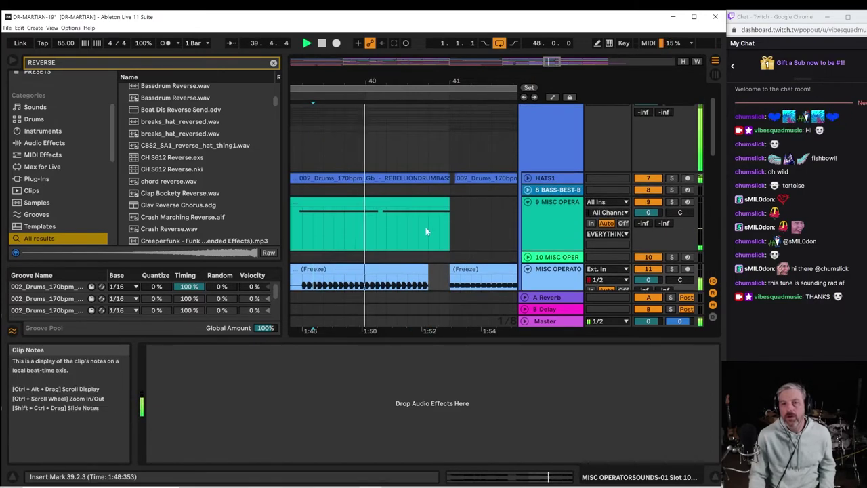
click(527, 177)
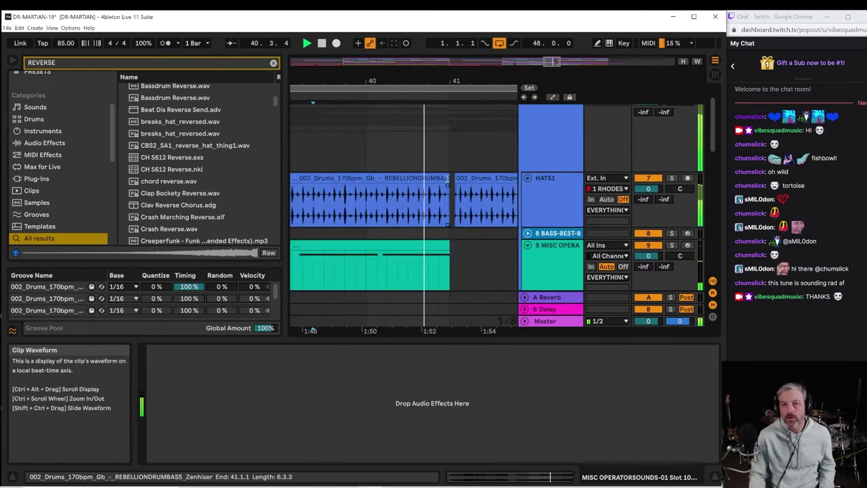
key(space)
drag(447, 179, 431, 180)
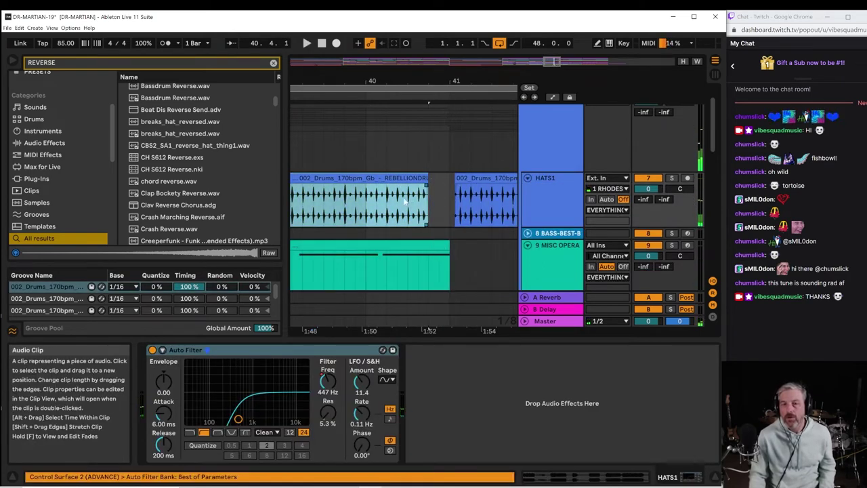
click(405, 198)
key(space)
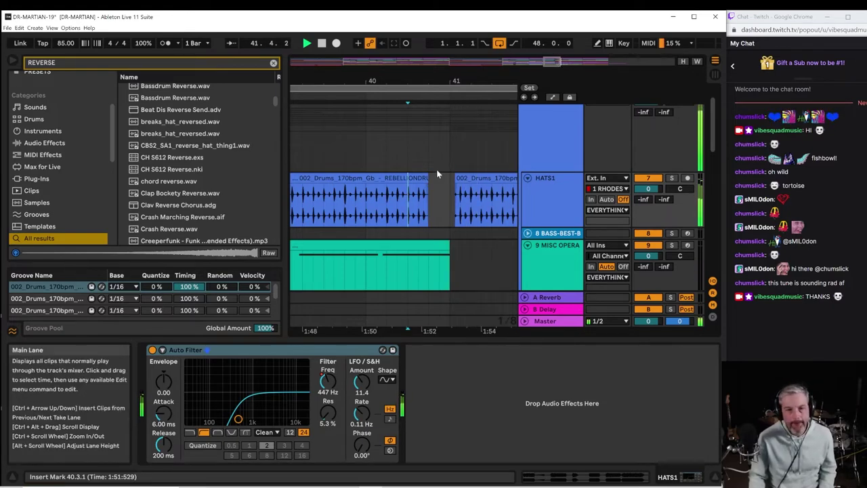
click(365, 203)
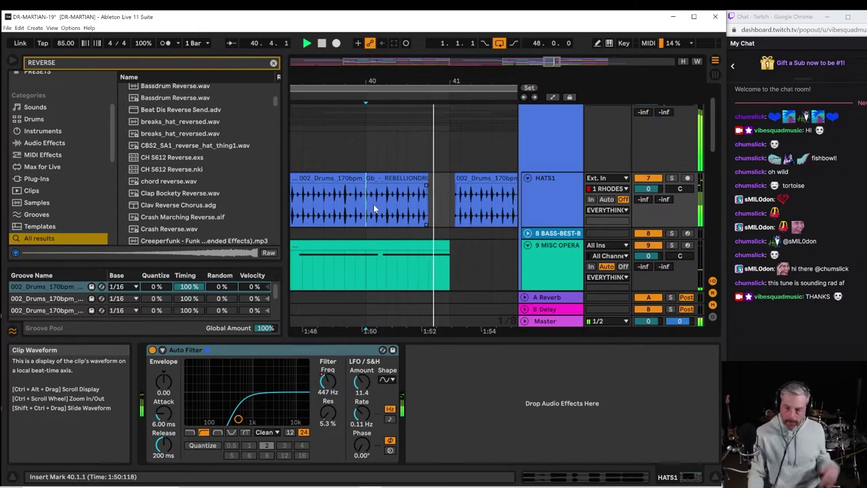
click(428, 210)
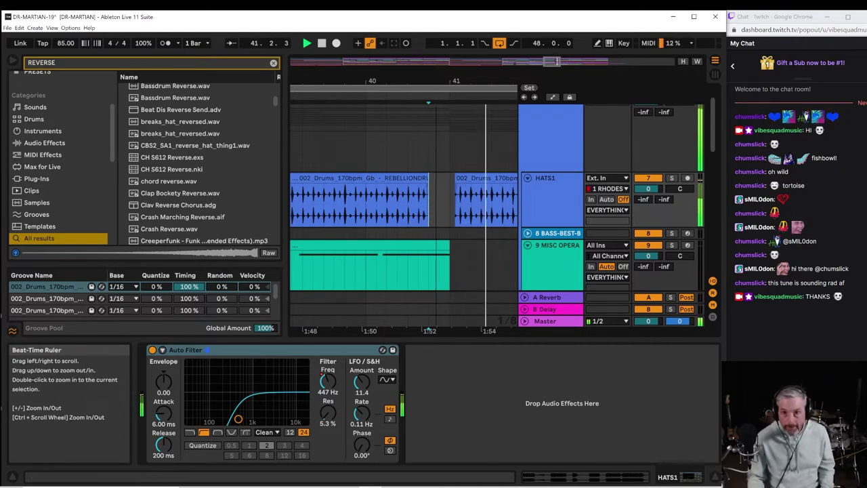
Split the HATS1 clip around the beat from 44.4.1 to 45.1.1.
drag(376, 95, 395, 122)
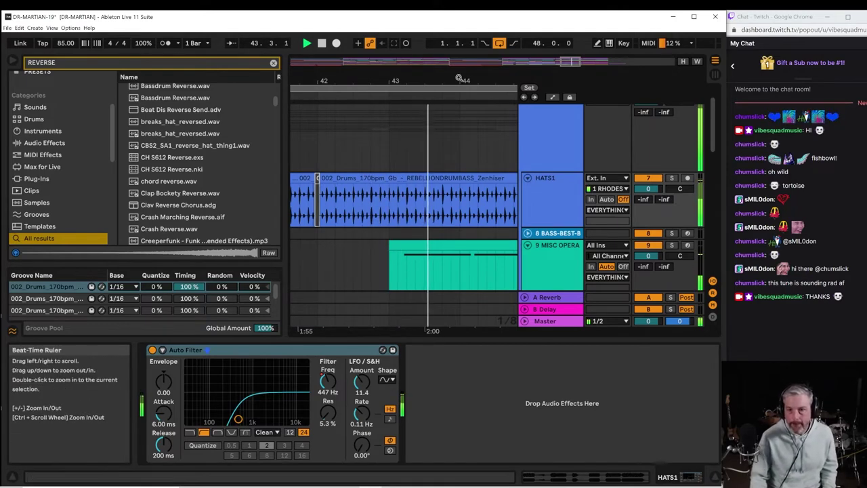
drag(458, 78, 362, 76)
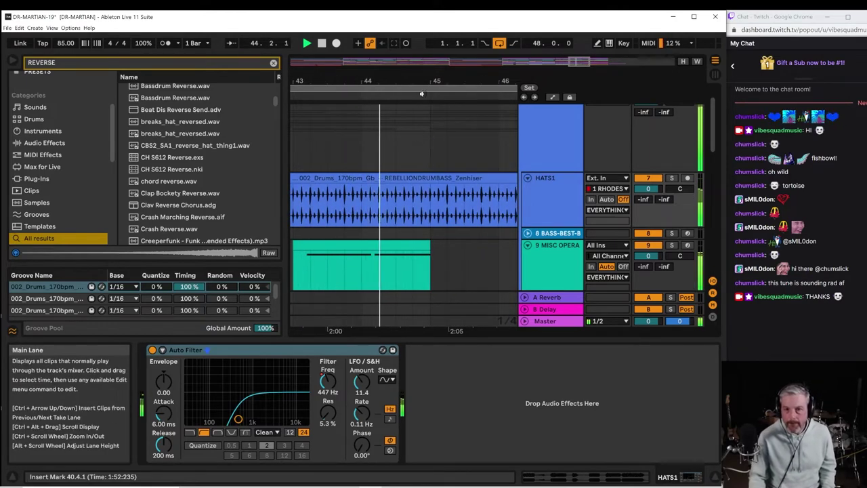
drag(415, 207, 423, 208)
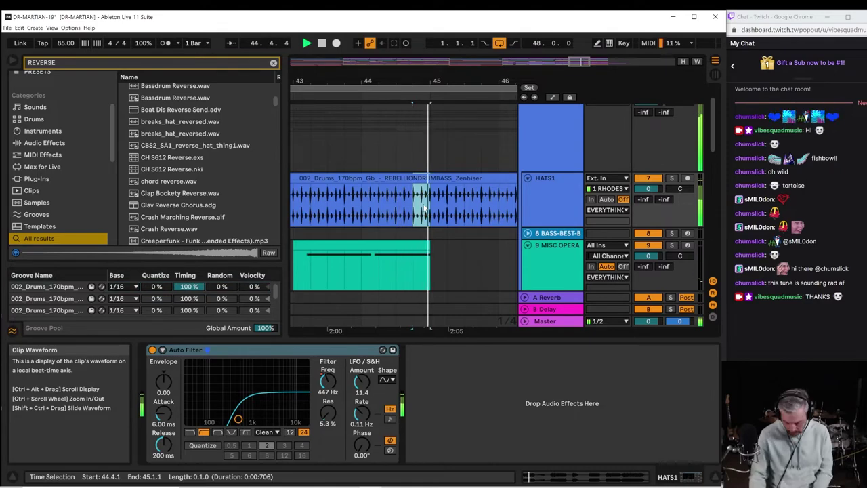
key(ctrl+e)
Play the 9 MISC OPERA track from bar 43 and solo it briefly to identify its sound.
scroll(426, 177, up, 1)
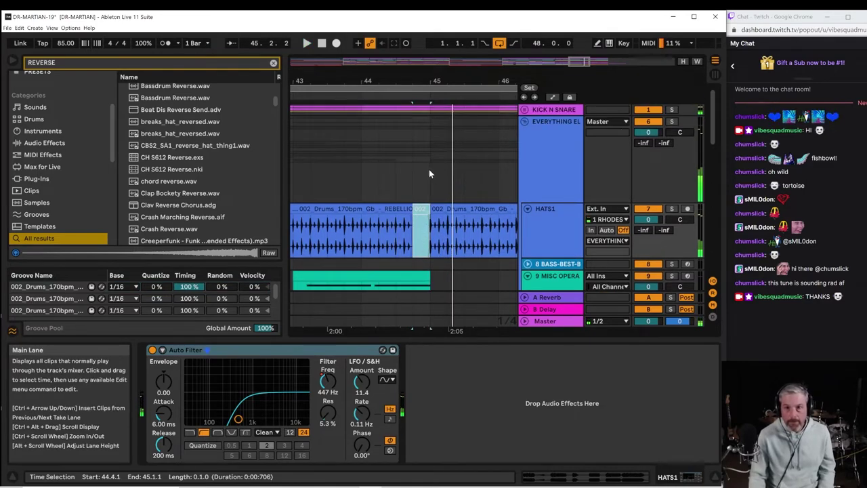
scroll(429, 174, down, 5)
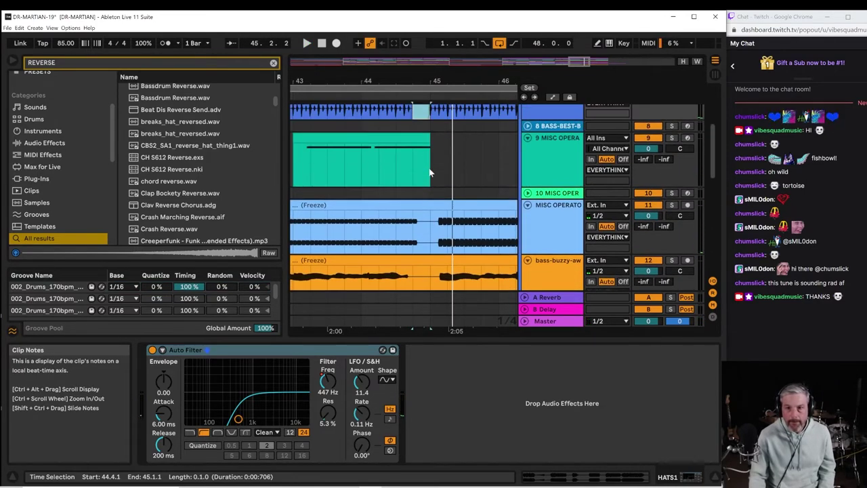
scroll(434, 171, down, 1)
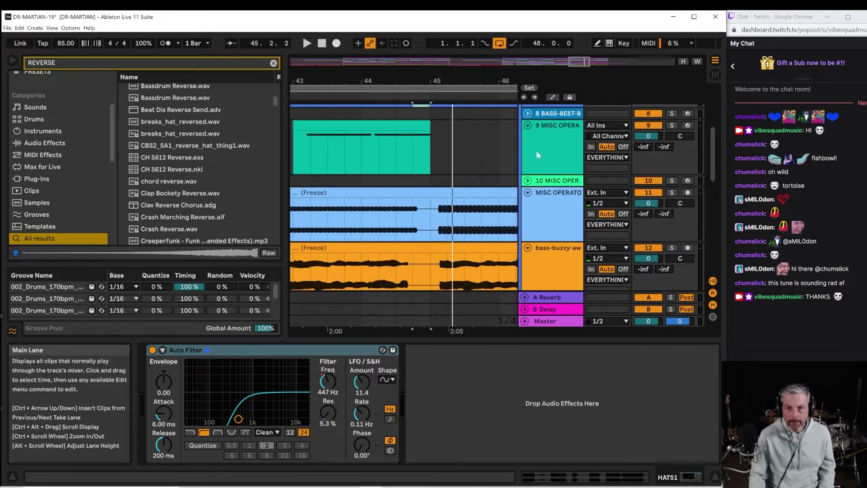
click(536, 151)
click(298, 148)
key(space)
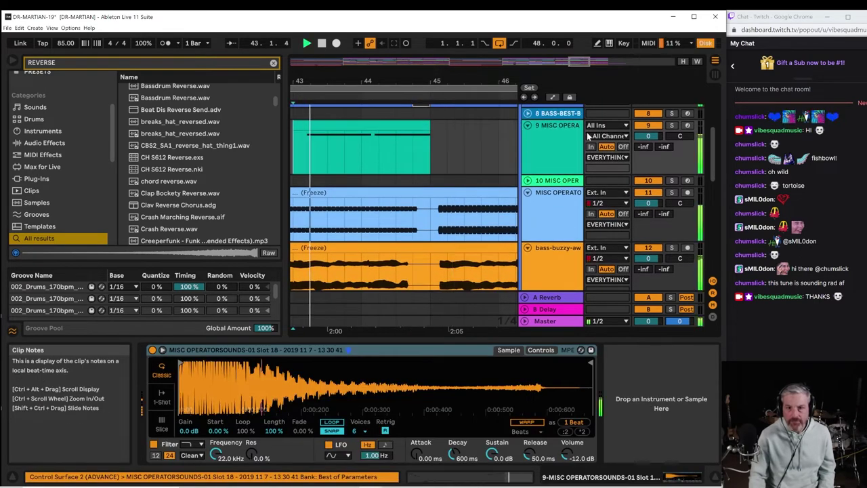
click(671, 126)
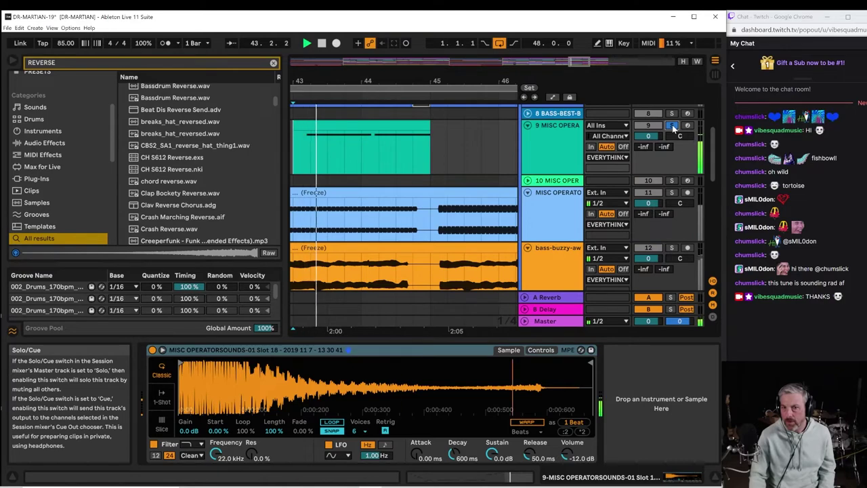
click(671, 126)
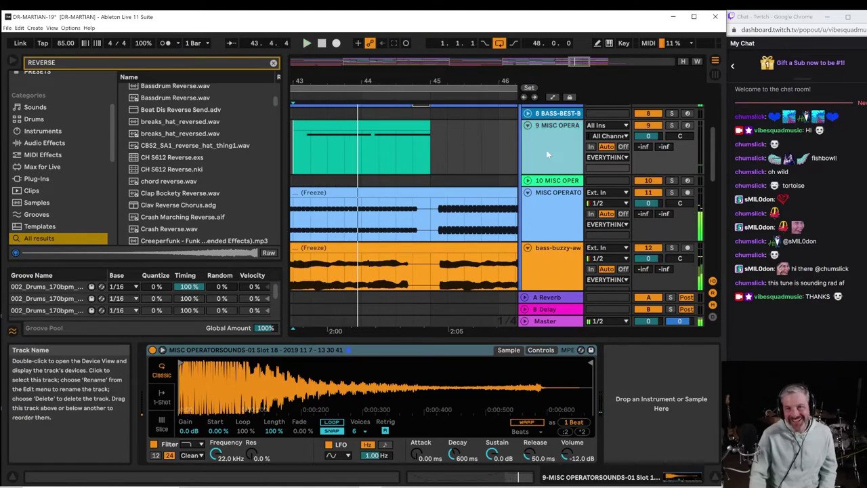
Freeze the 9 MISC OPERA track and flatten it to audio.
right_click(550, 155)
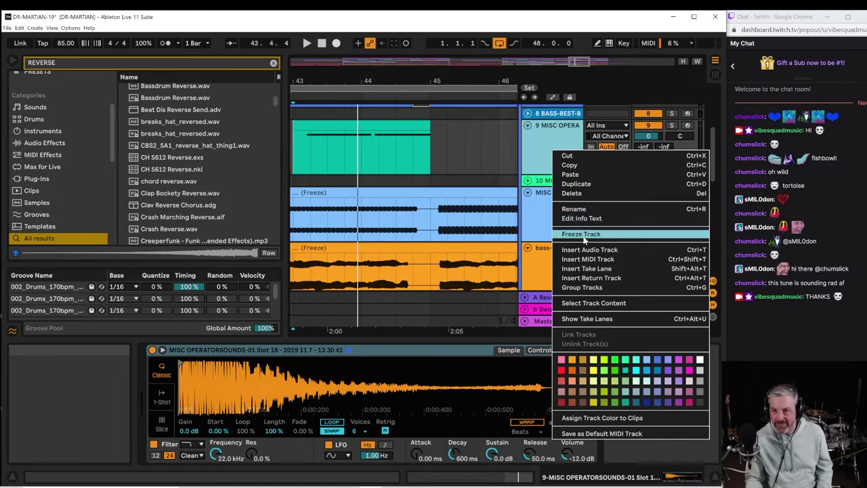
click(581, 235)
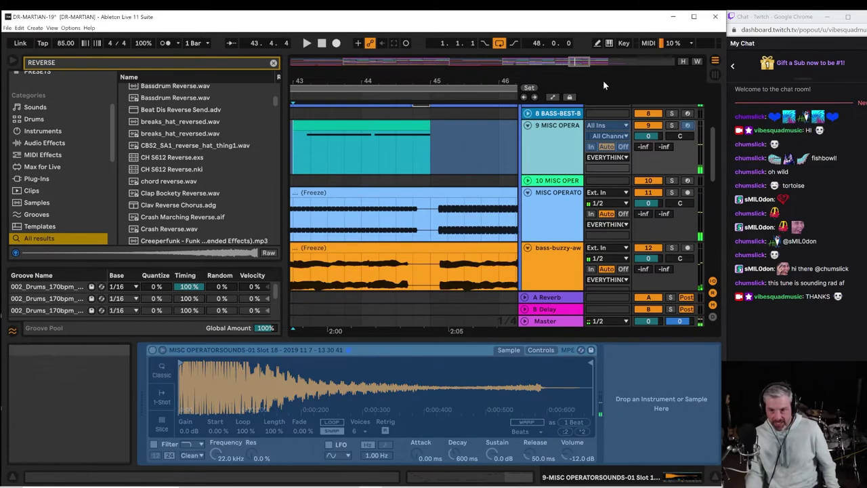
right_click(552, 230)
right_click(553, 149)
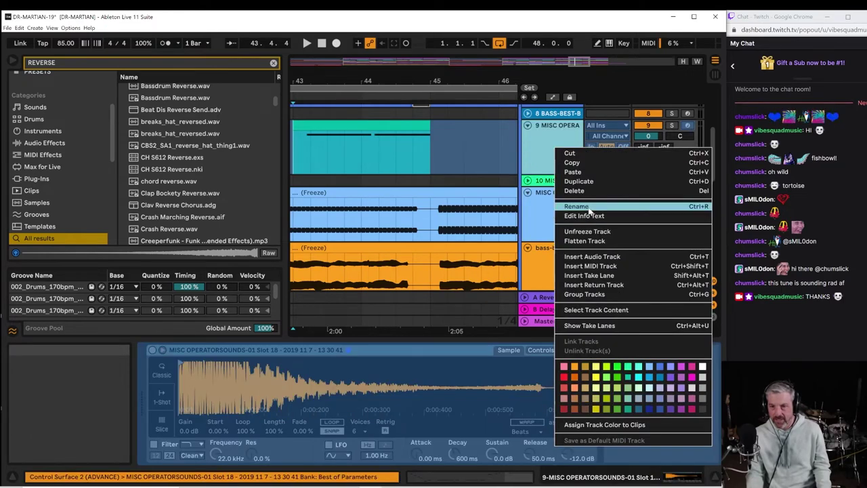
click(584, 240)
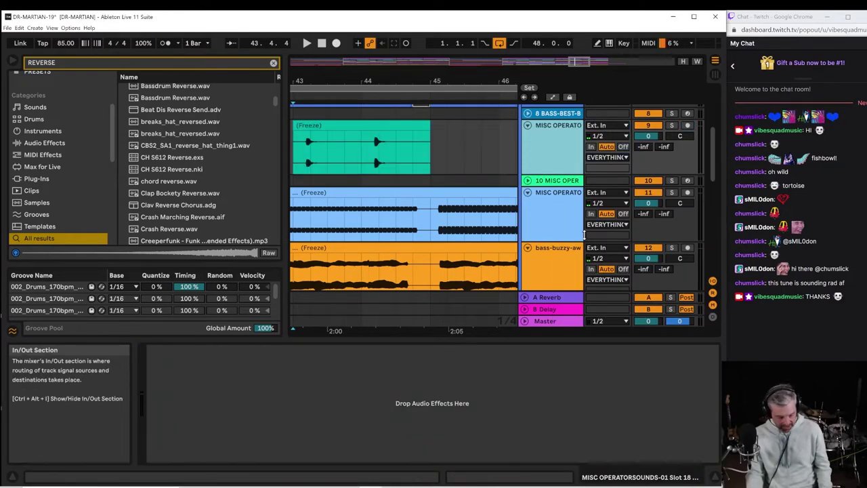
Audition the flattened track 9 in solo around bars 43 and 44, and clear the REVERSE search from the browser.
key(space)
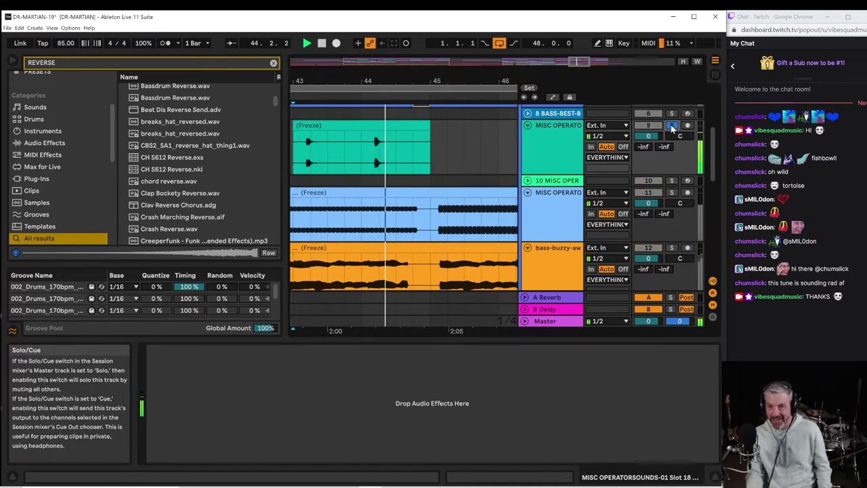
click(311, 186)
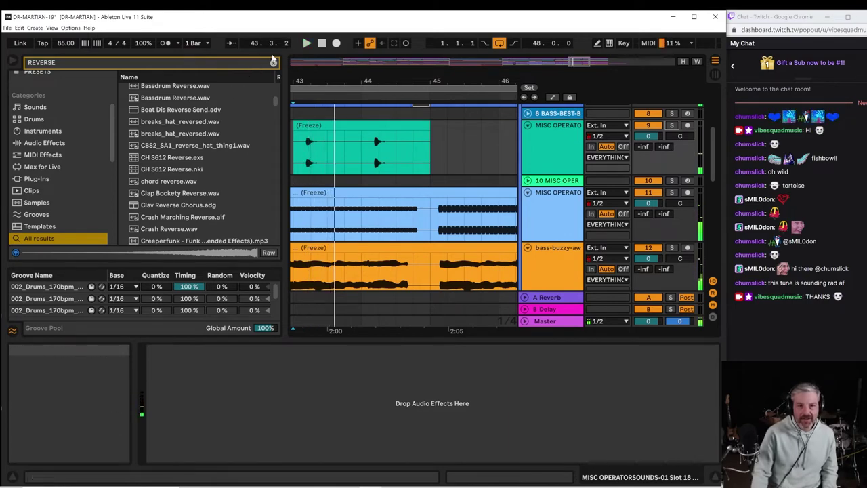
click(273, 63)
Play the arrangement from bar 43, and restart playback from the beginning of the song with the whole timeline in view.
scroll(464, 201, down, 5)
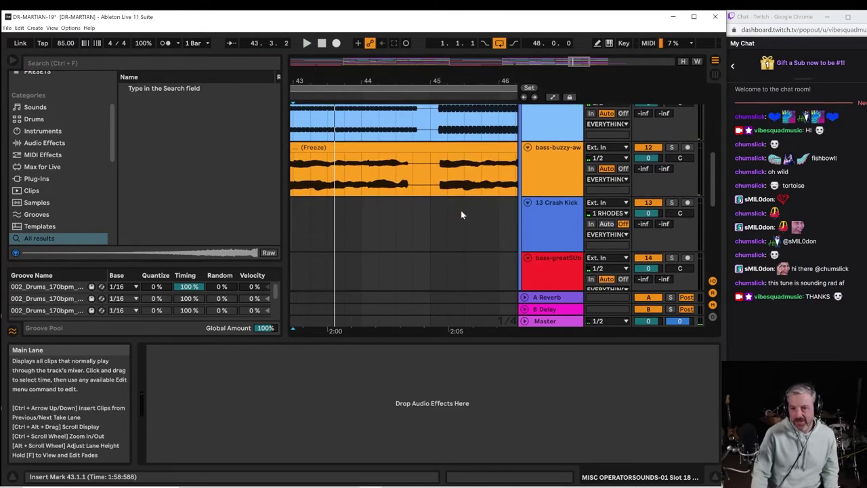
key(space)
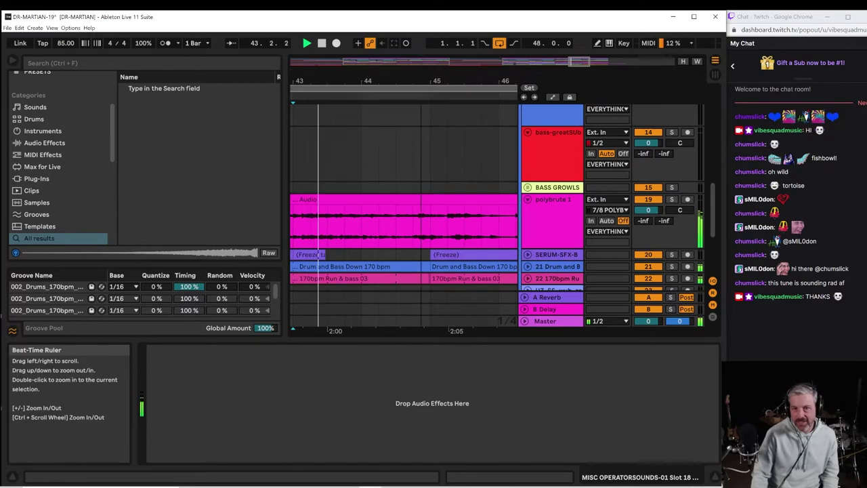
drag(421, 80, 421, 34)
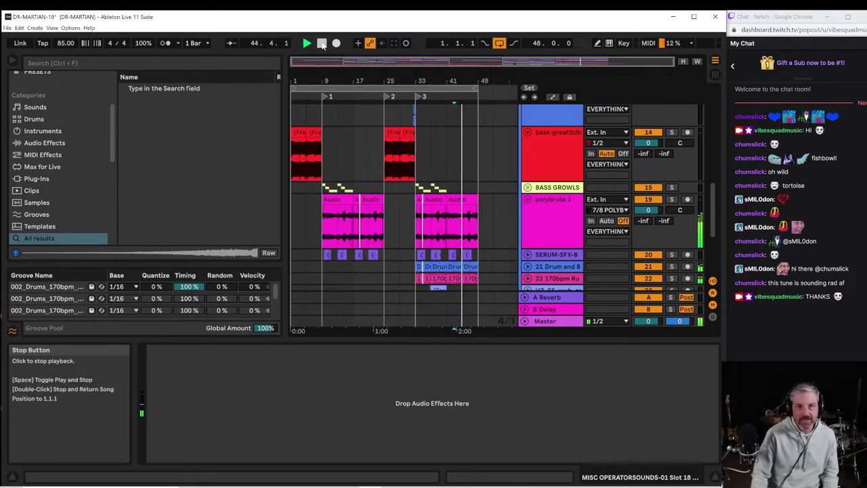
double_click(323, 43)
click(306, 44)
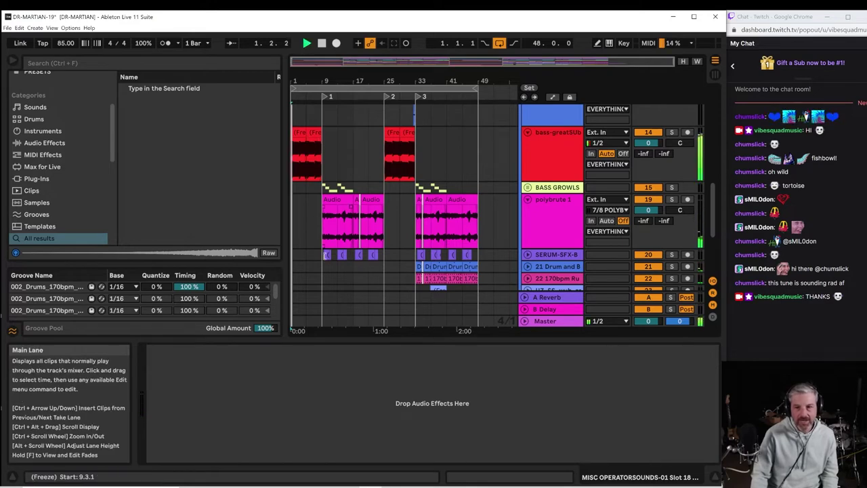
Trim the start of the first frozen clip on the bass-greatSUb track to bar 3 and play it back.
scroll(327, 271, down, 5)
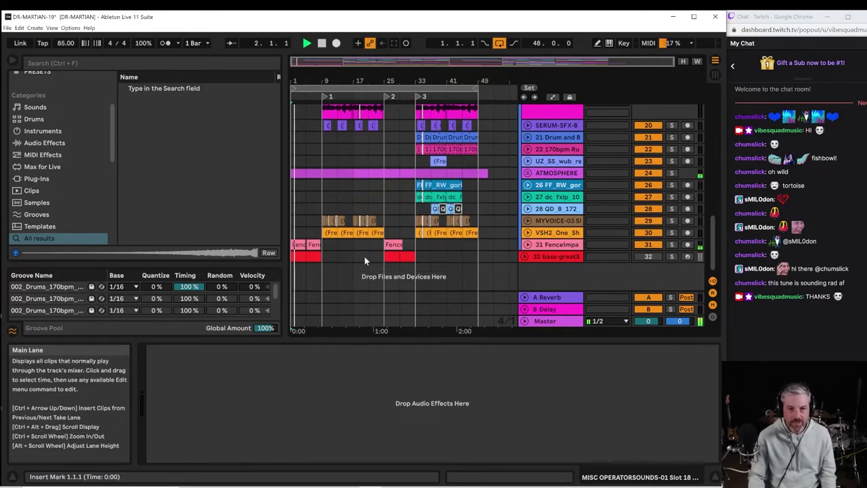
drag(306, 78, 432, 79)
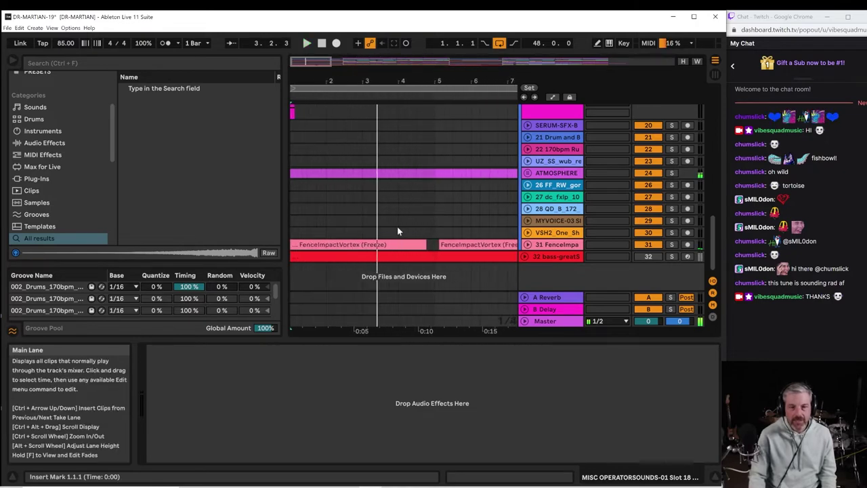
scroll(397, 226, up, 5)
click(293, 191)
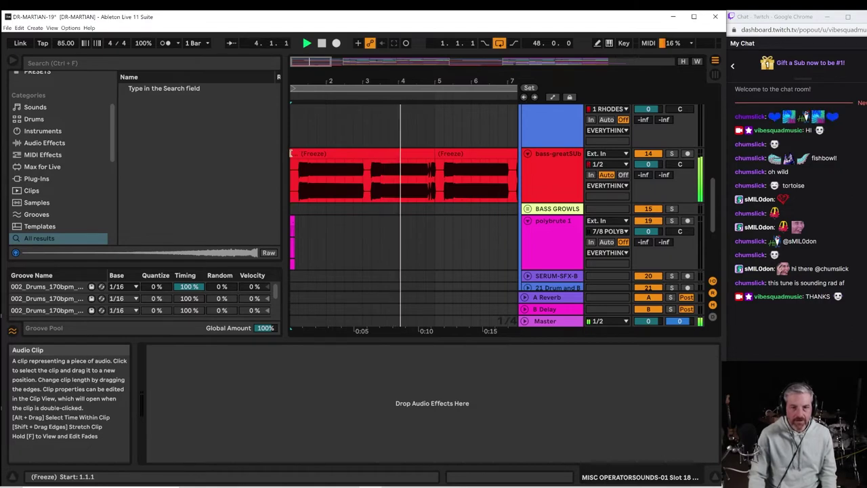
key(space)
drag(293, 153, 363, 155)
click(295, 193)
key(space)
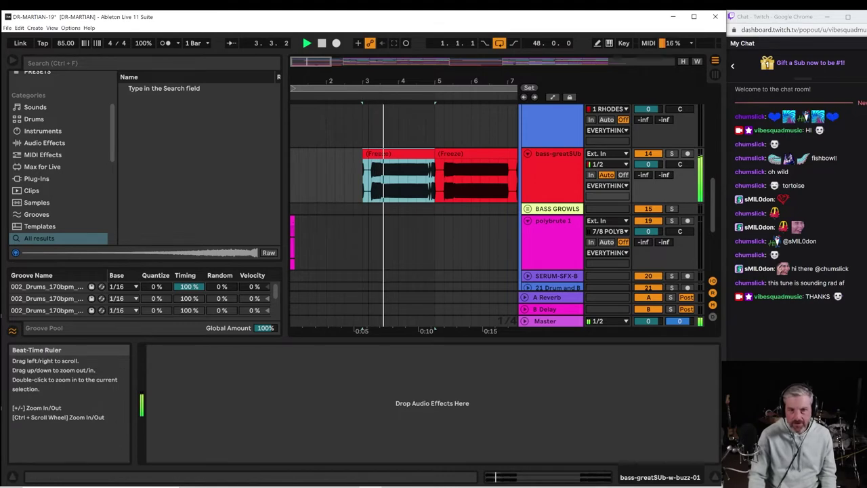
Remove the part of the second frozen bass-greatSUb clip between bar 5 and about bar 7, and play the gap from bar 5.
drag(363, 82, 356, 159)
drag(401, 80, 314, 24)
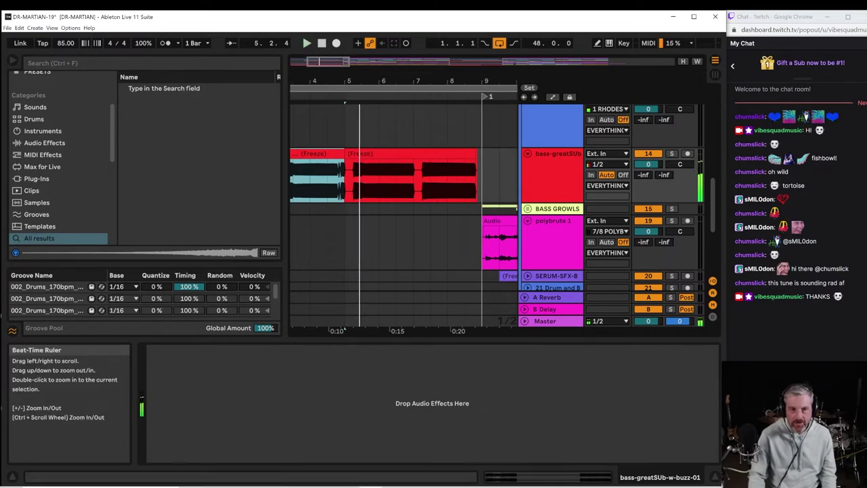
drag(334, 84, 352, 102)
drag(437, 157, 374, 156)
drag(377, 80, 303, 31)
drag(311, 174, 416, 175)
click(314, 174)
key(space)
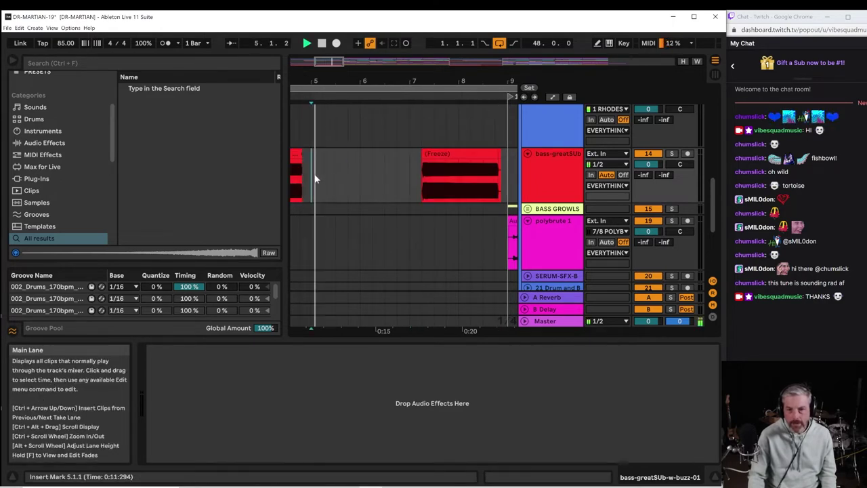
drag(389, 82, 419, 82)
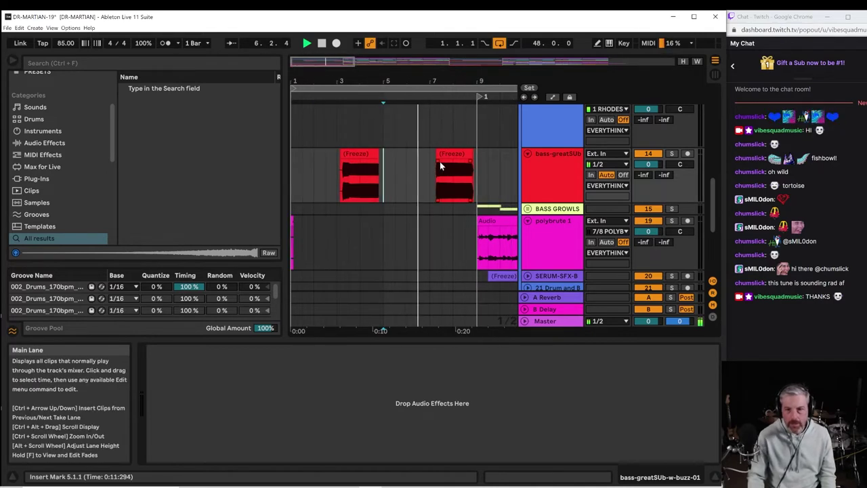
key(space)
Insert an audio track below bass-greatSUb, place a frozen bass clip on it from bar 5 to bar 7, and audition it.
right_click(542, 180)
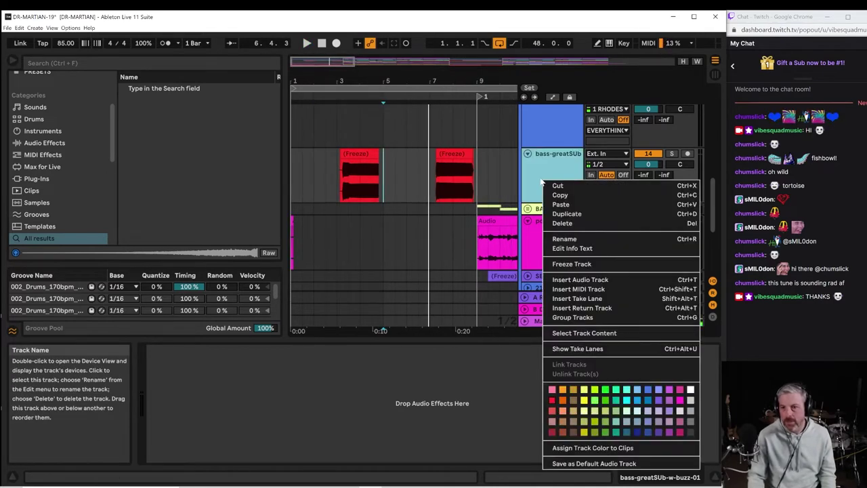
click(579, 279)
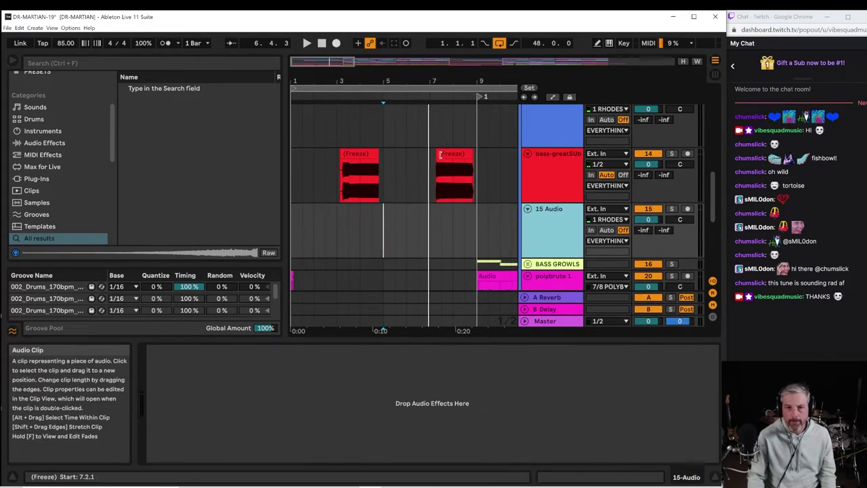
drag(437, 158, 415, 209)
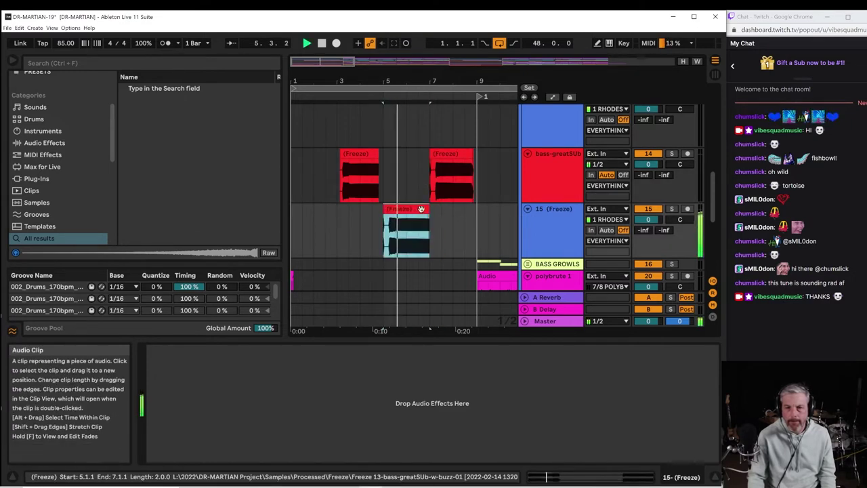
click(541, 230)
key(space)
key(space)
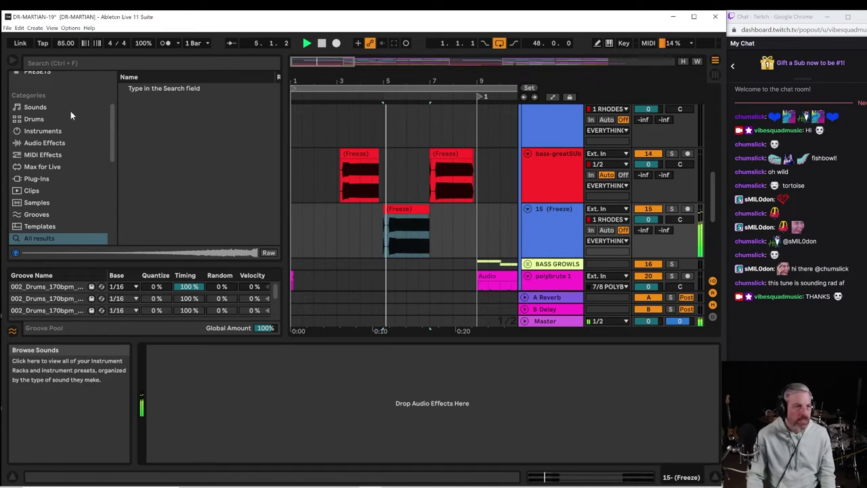
key(space)
Try a band-pass Auto Filter at about 1.12 kHz with 65 % resonance on the new audio track, and remove it.
drag(110, 112, 107, 76)
click(44, 89)
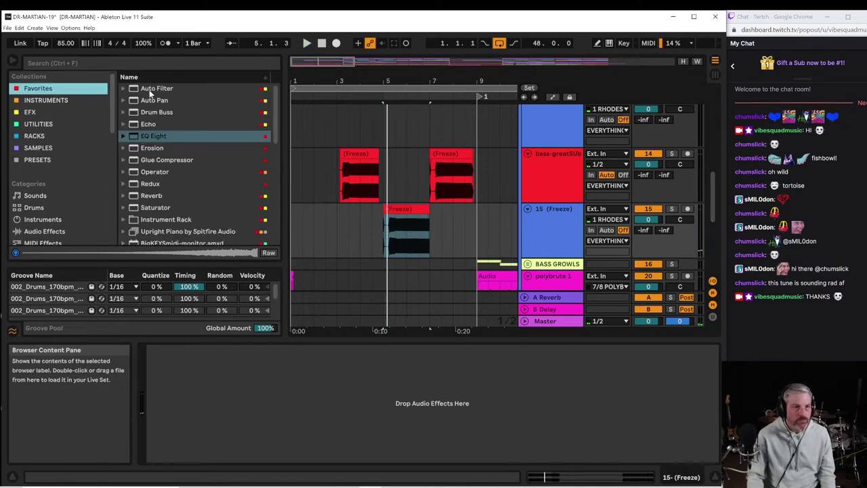
click(180, 91)
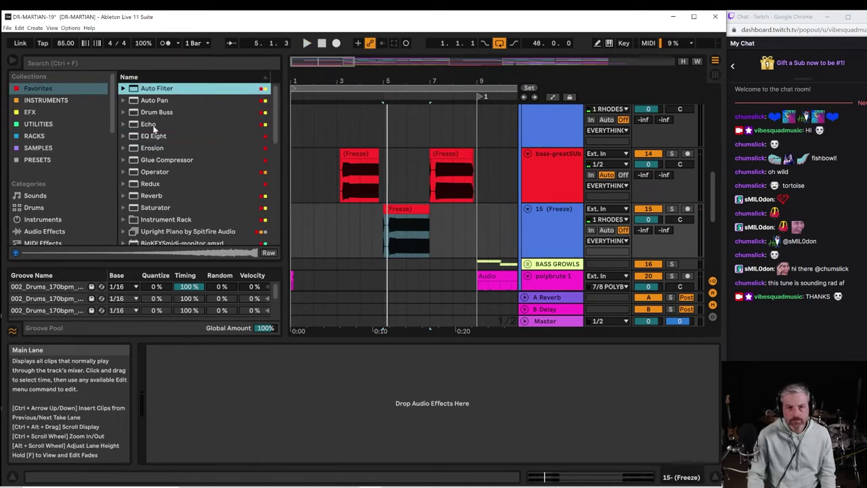
drag(328, 259, 343, 230)
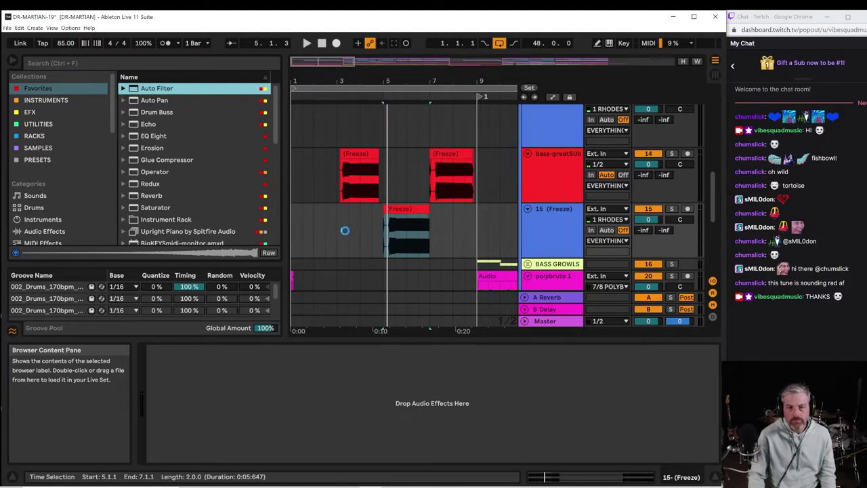
key(space)
drag(296, 421, 254, 390)
click(217, 432)
click(344, 350)
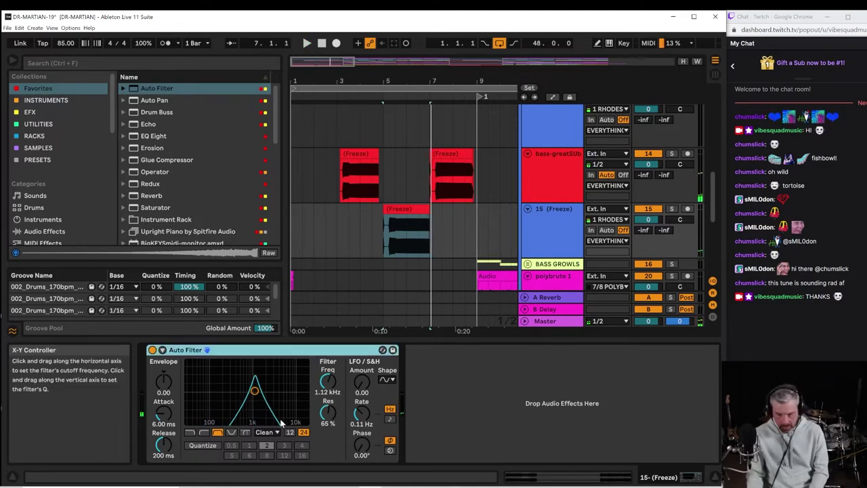
key(Delete)
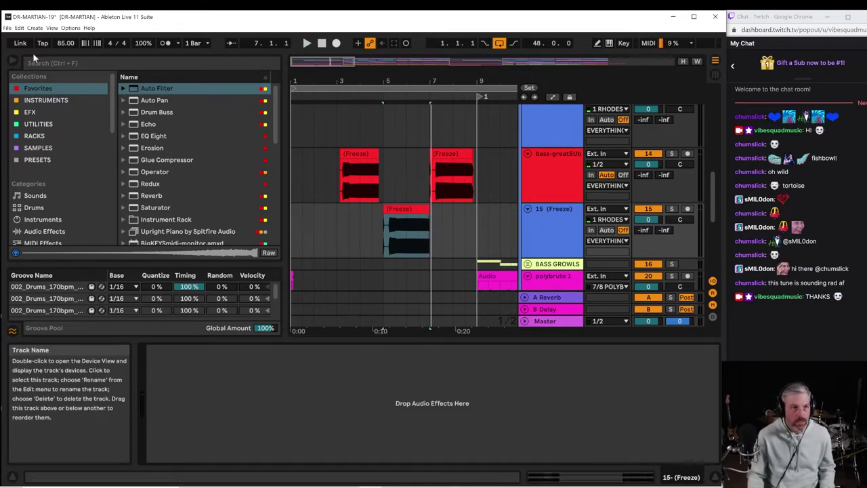
Save the Live Set.
click(7, 28)
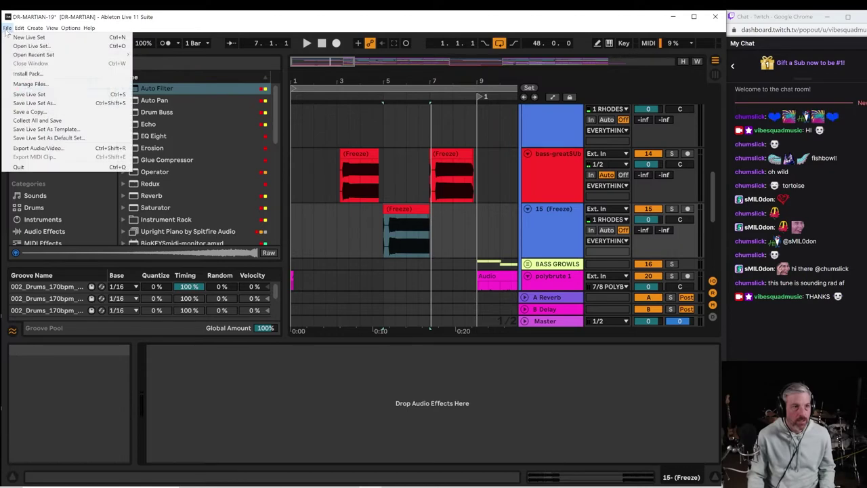
click(15, 94)
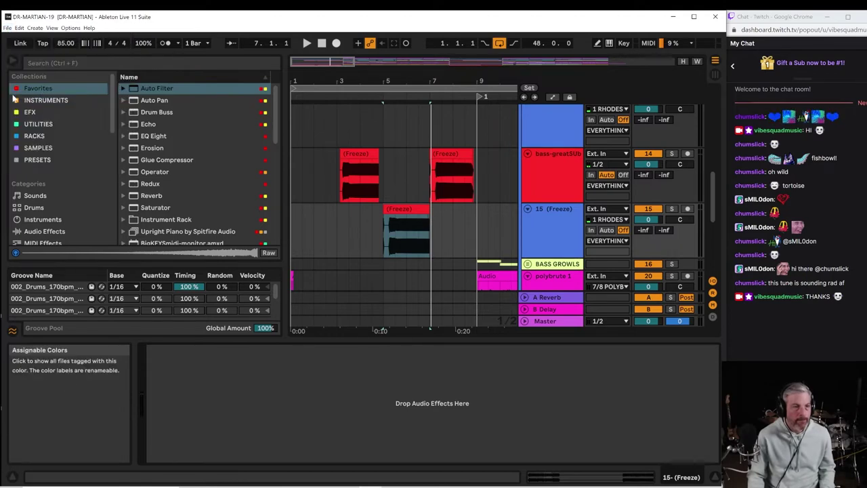
Search the plug-ins for MURDA and load Slate Digital's Murda Melodies VST3 on the new audio track.
click(50, 63)
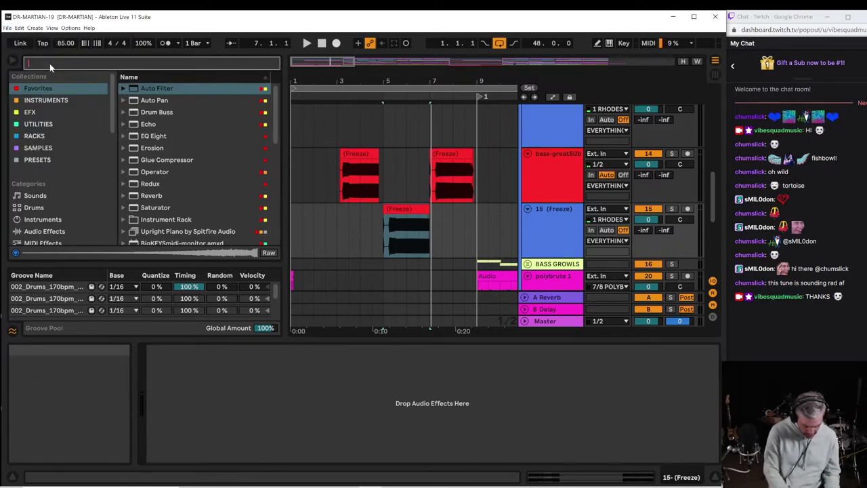
text(MURDA)
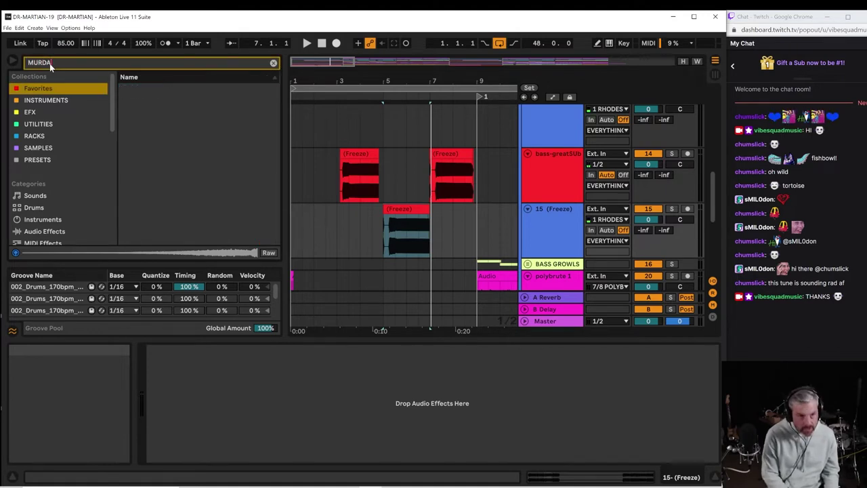
scroll(55, 195, down, 3)
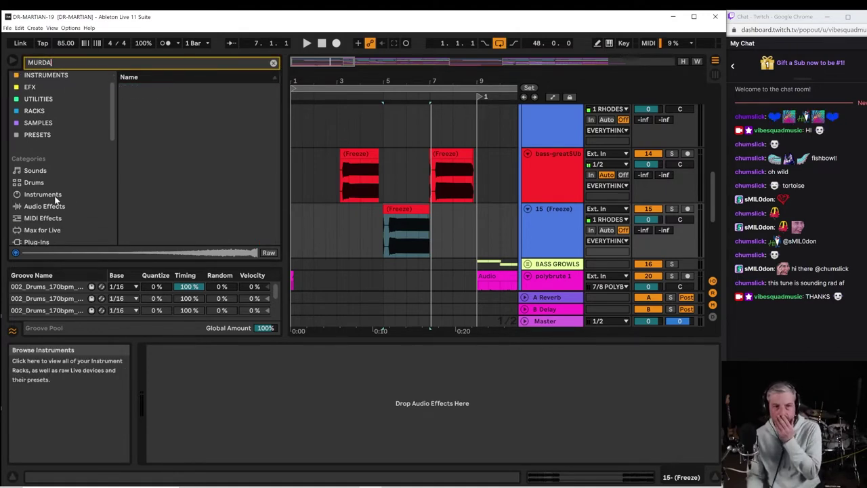
click(46, 204)
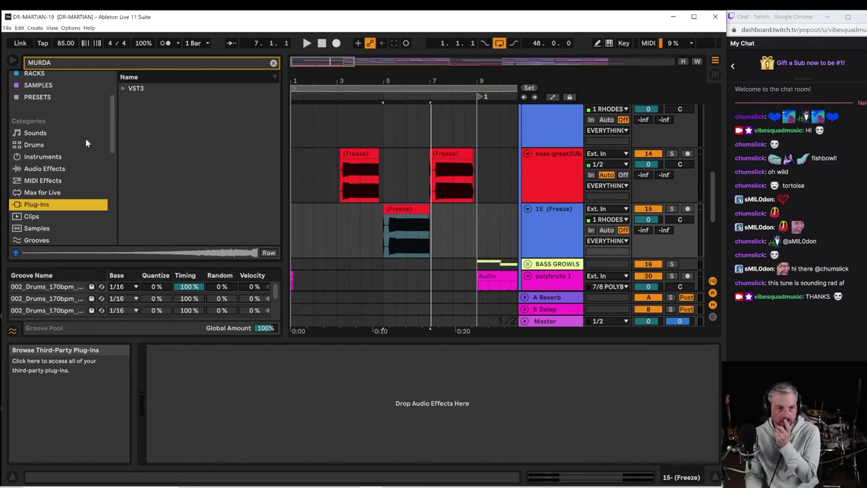
click(125, 88)
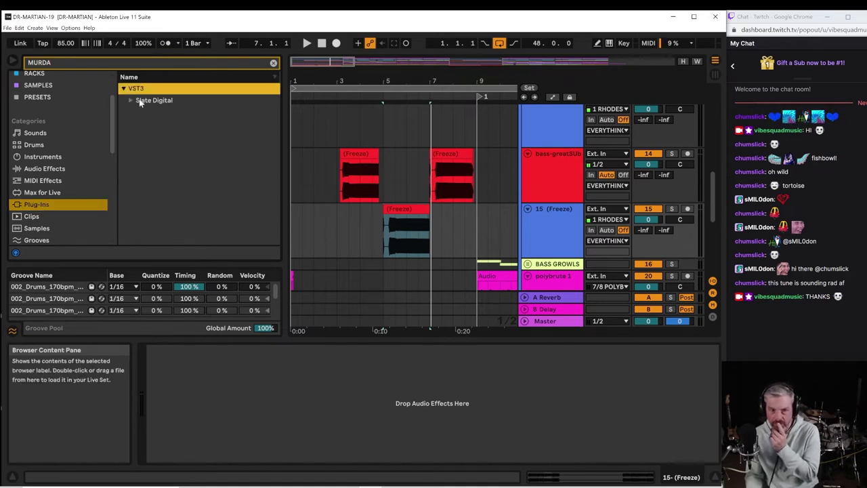
click(131, 101)
click(152, 114)
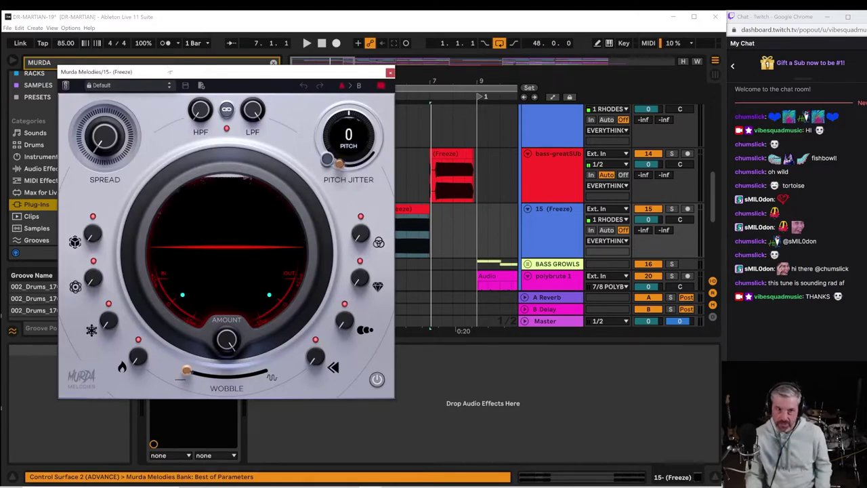
drag(168, 78, 599, 106)
Play the frozen clip through Murda Melodies and load the Dark and Low preset.
click(410, 218)
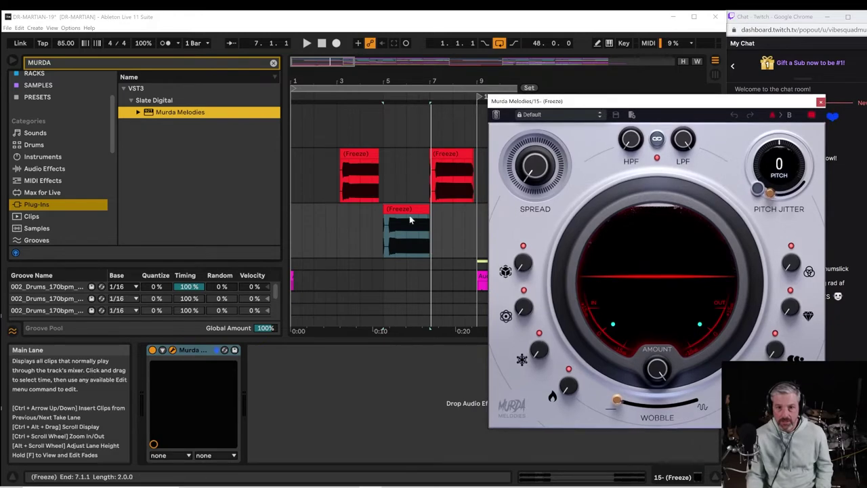
click(389, 240)
key(space)
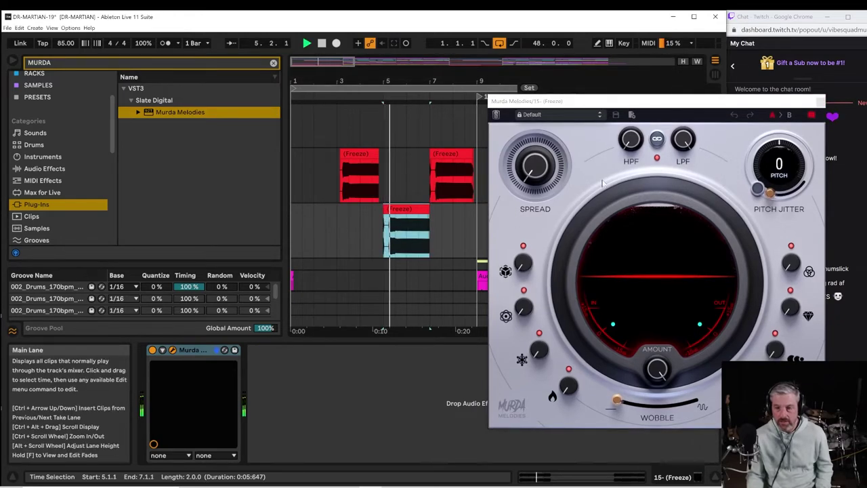
key(space)
click(656, 120)
click(593, 121)
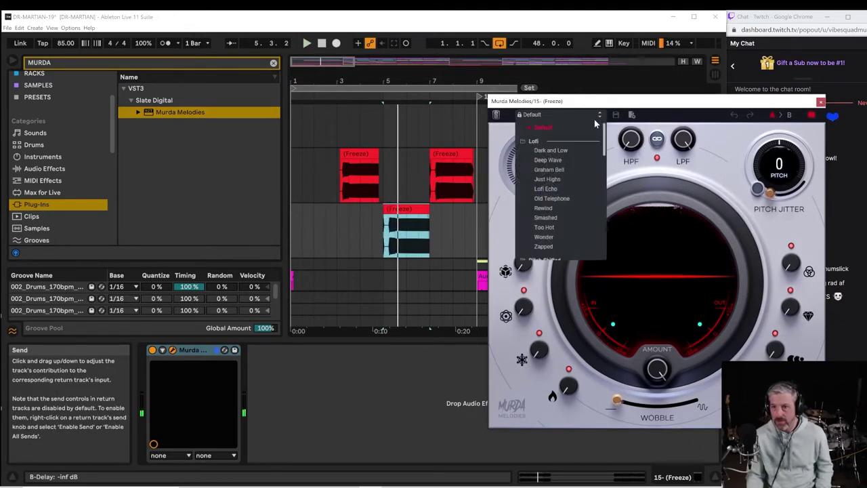
click(576, 154)
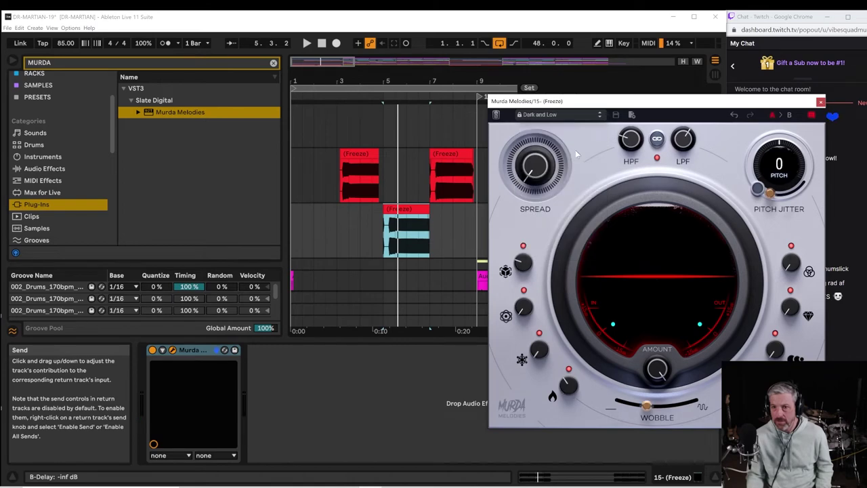
Audition the Lofi presets in Murda Melodies during playback, choose Smashed, and set Wobble to 0 %.
click(599, 116)
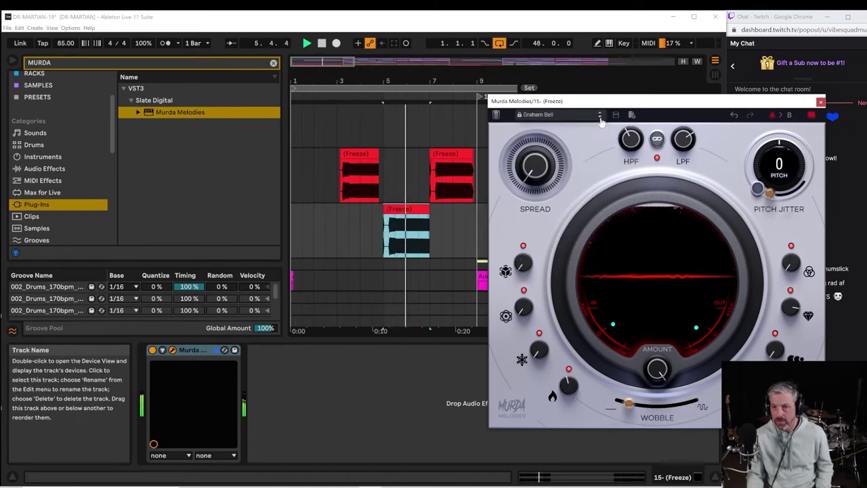
click(600, 119)
click(599, 118)
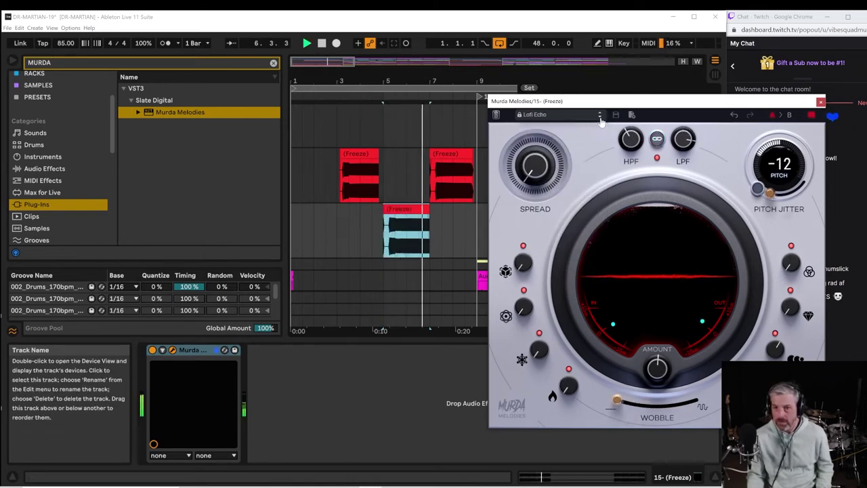
click(599, 118)
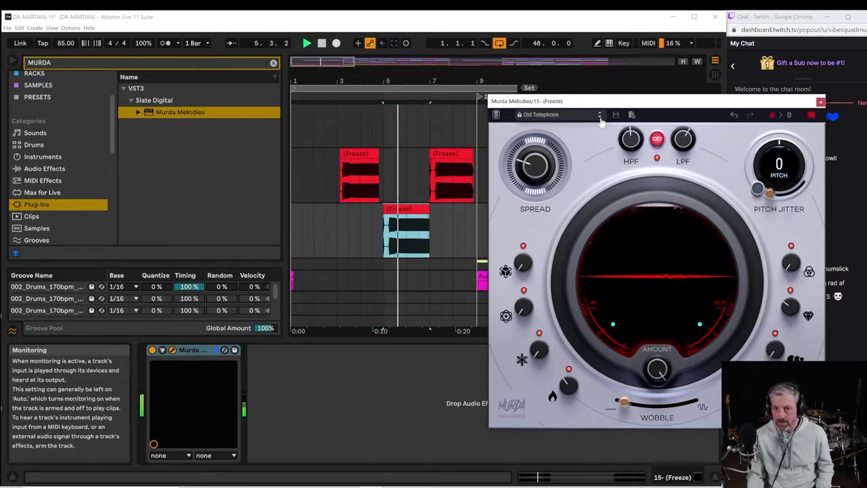
click(600, 119)
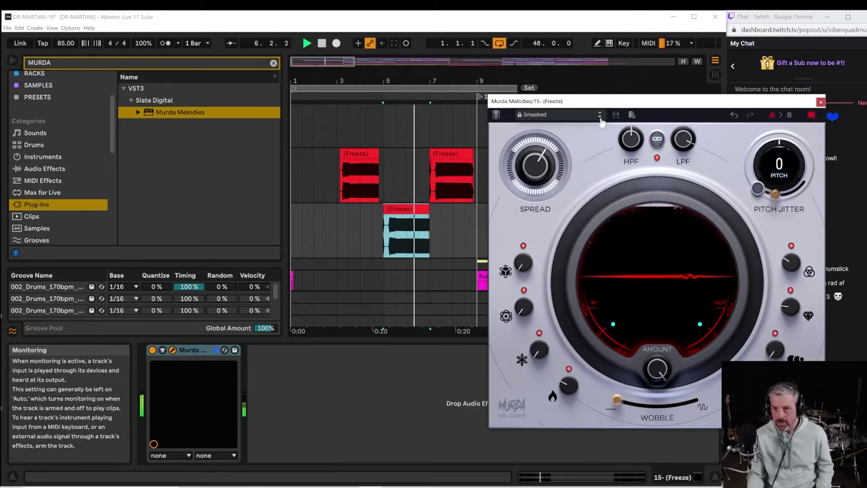
click(600, 119)
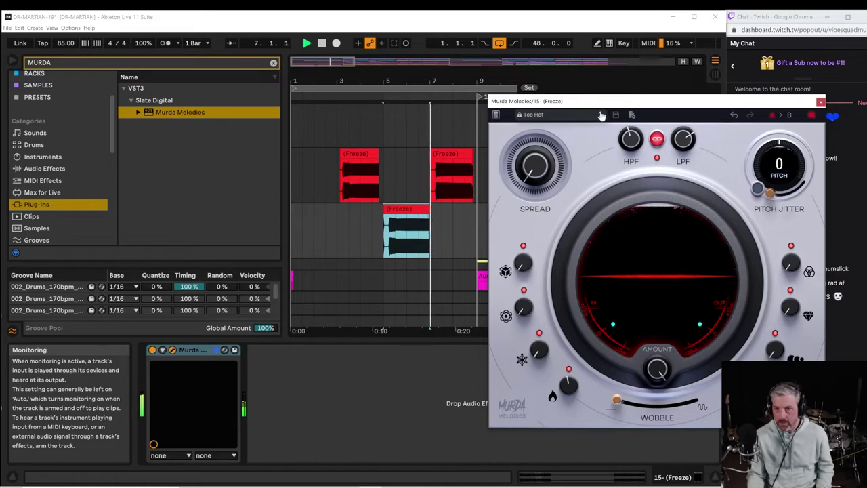
click(600, 115)
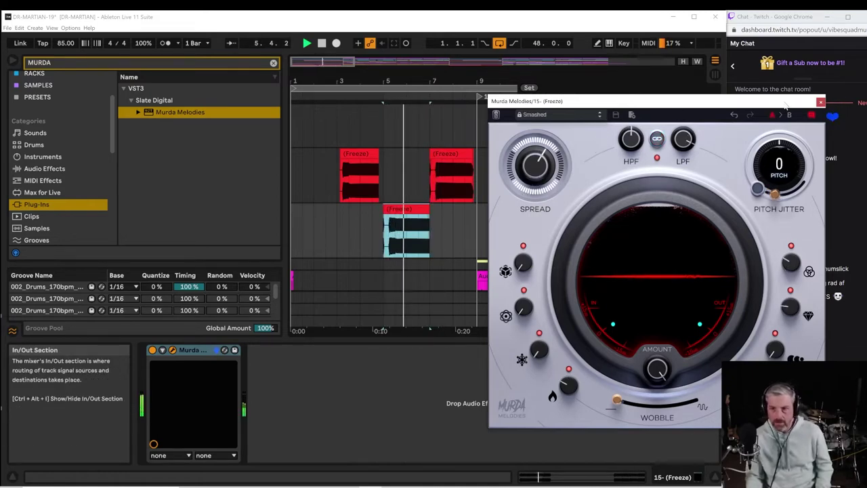
drag(622, 403, 613, 453)
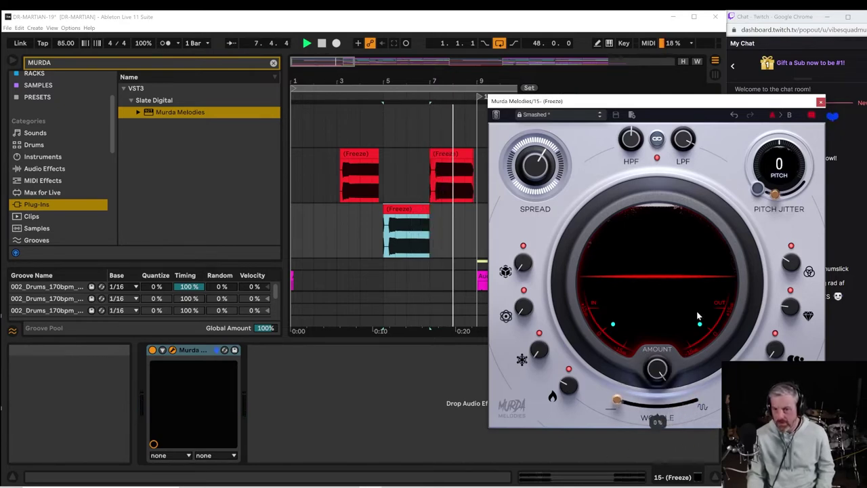
Freeze and flatten track 15 to render the Murda Melodies processing on the bar 5 clip into audio.
click(820, 103)
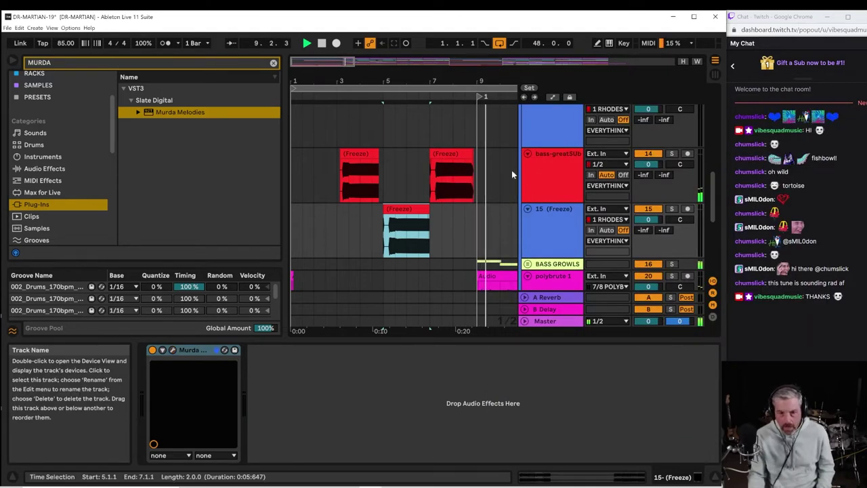
right_click(523, 237)
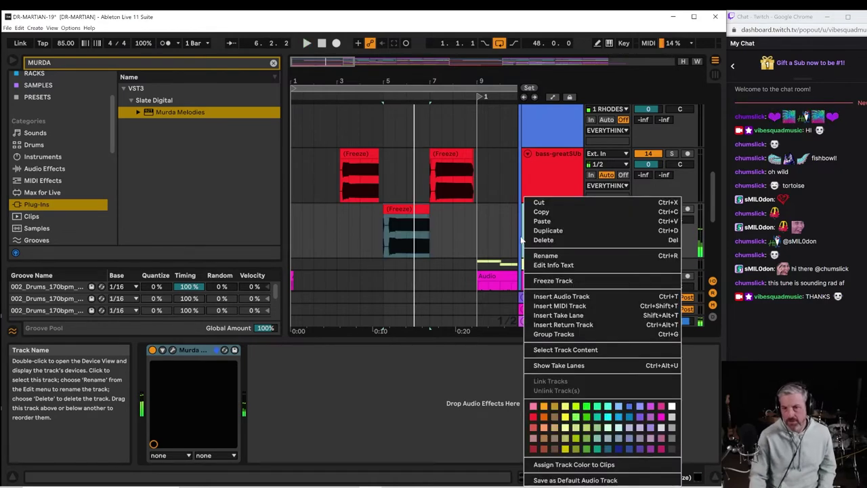
click(566, 280)
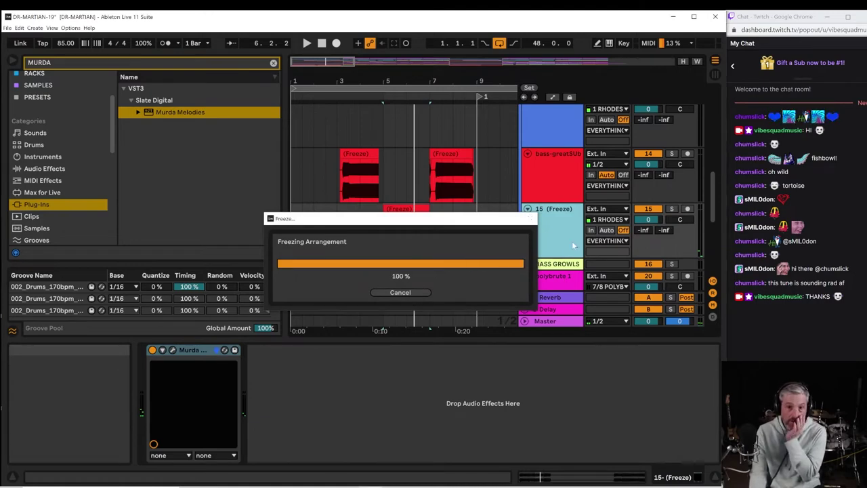
right_click(568, 237)
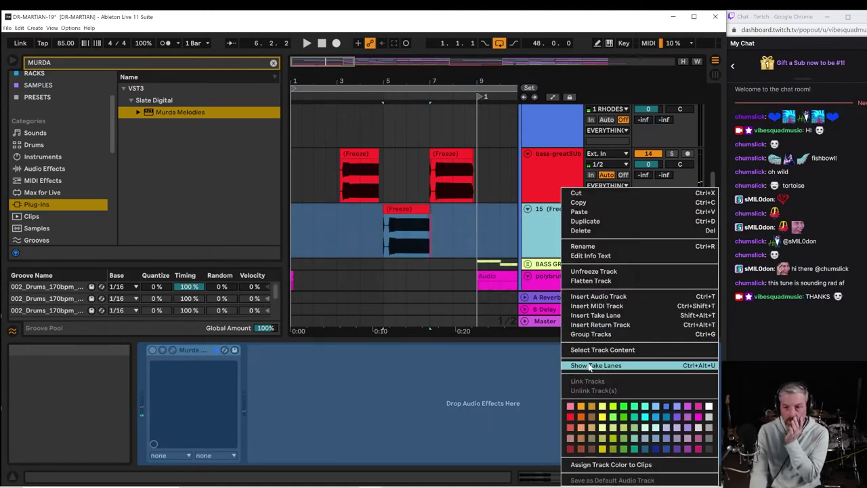
click(592, 281)
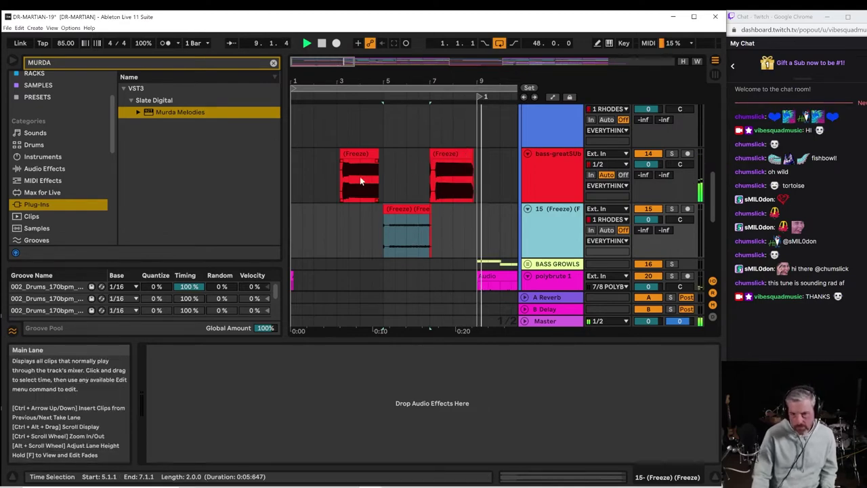
Insert an audio track below the bass-greatSUb track and move the frozen clip at bar 7 onto it.
right_click(543, 183)
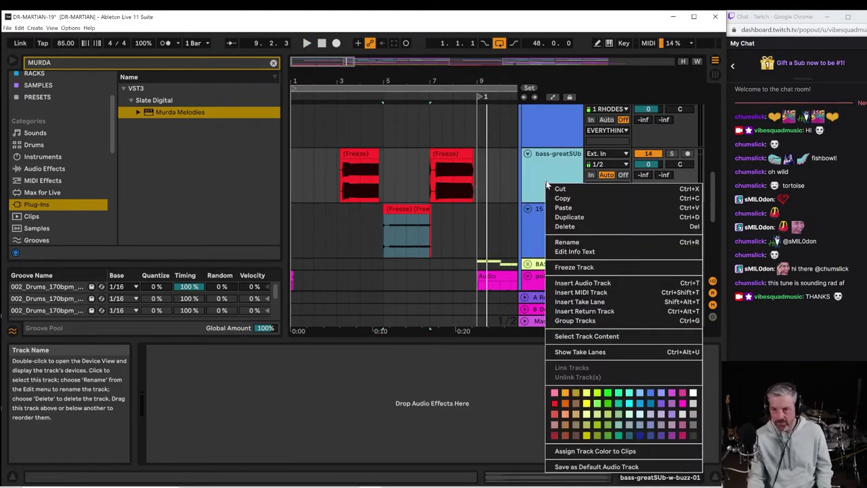
click(581, 283)
drag(457, 150, 457, 216)
Play the moved clip and load Murda Melodies on its new audio track.
key(space)
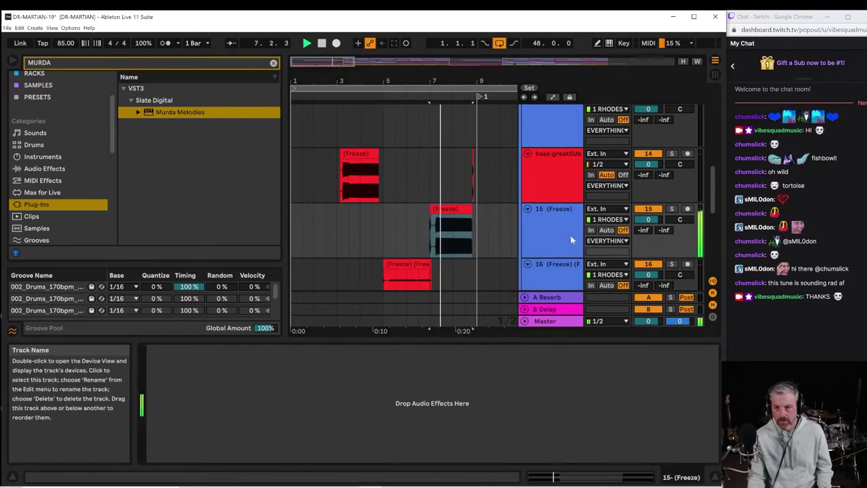
click(570, 237)
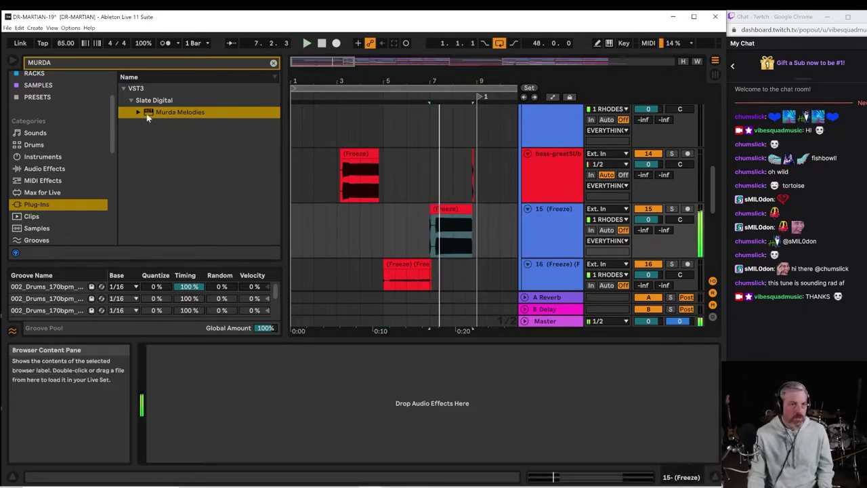
click(172, 119)
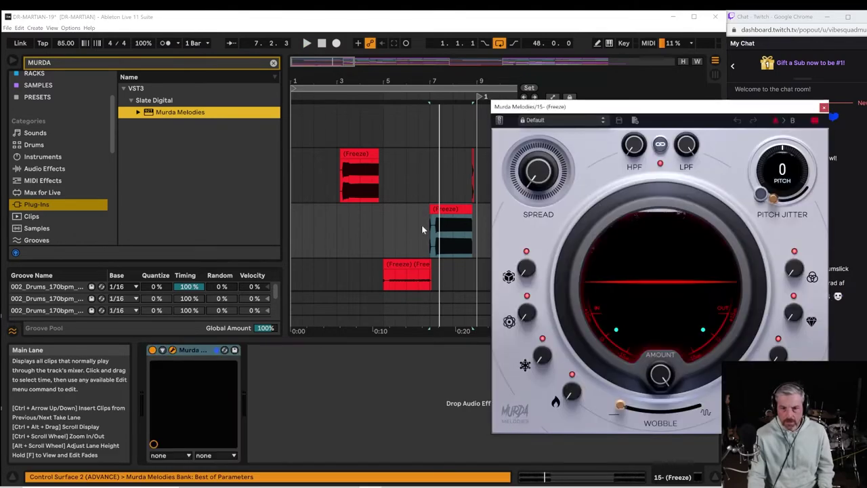
Audition the Warped presets in Murda Melodies during playback, starting with Alive, and settle on Hollow.
click(550, 121)
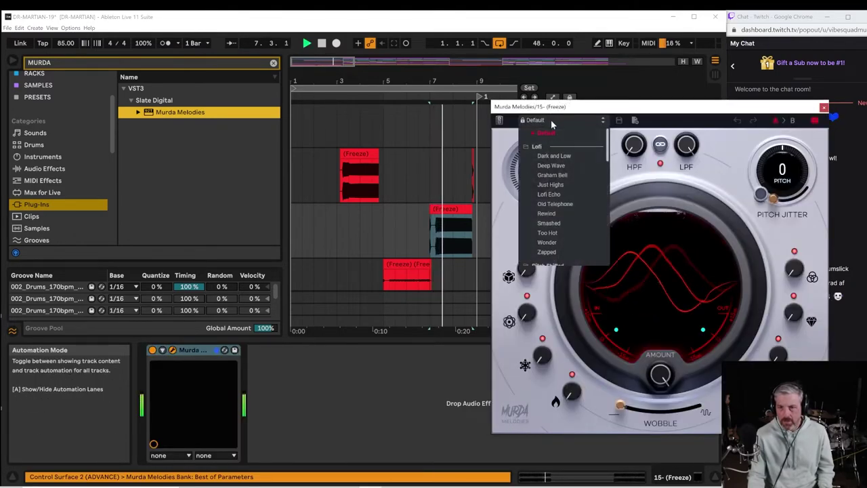
drag(607, 159, 610, 217)
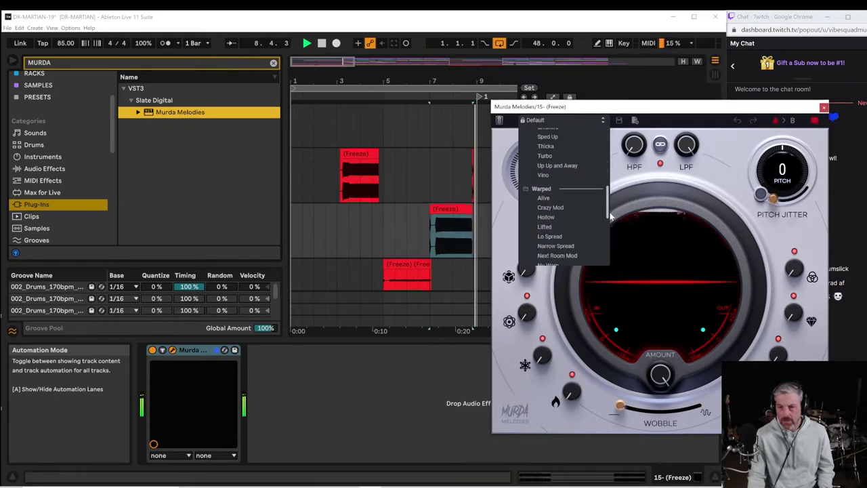
click(545, 198)
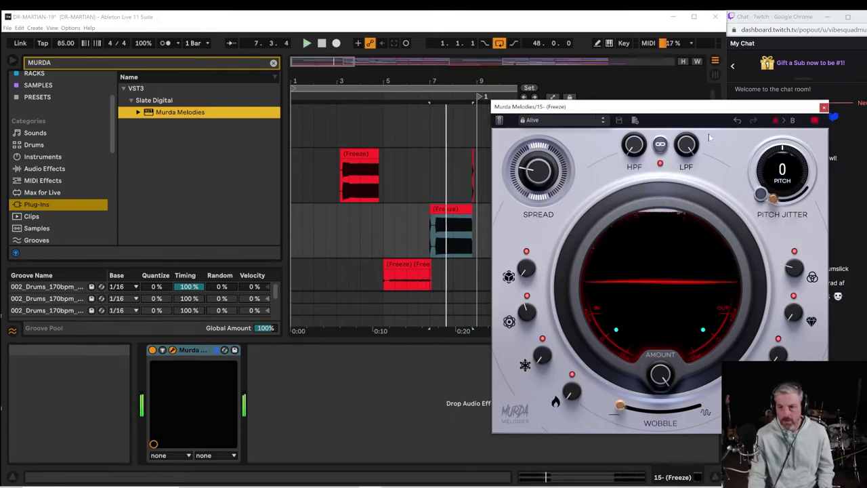
click(602, 122)
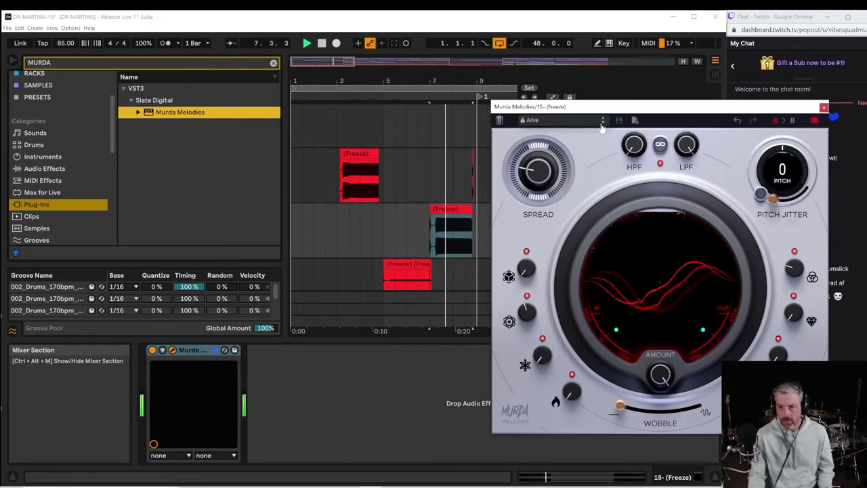
click(602, 123)
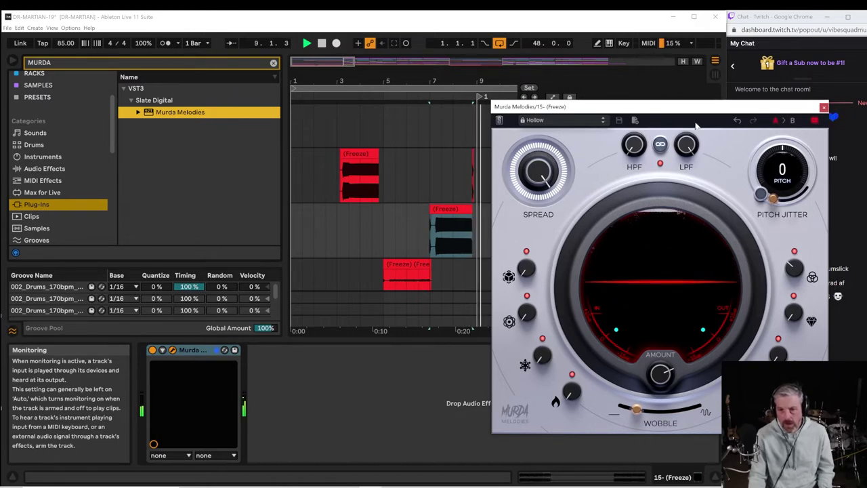
key(space)
click(824, 109)
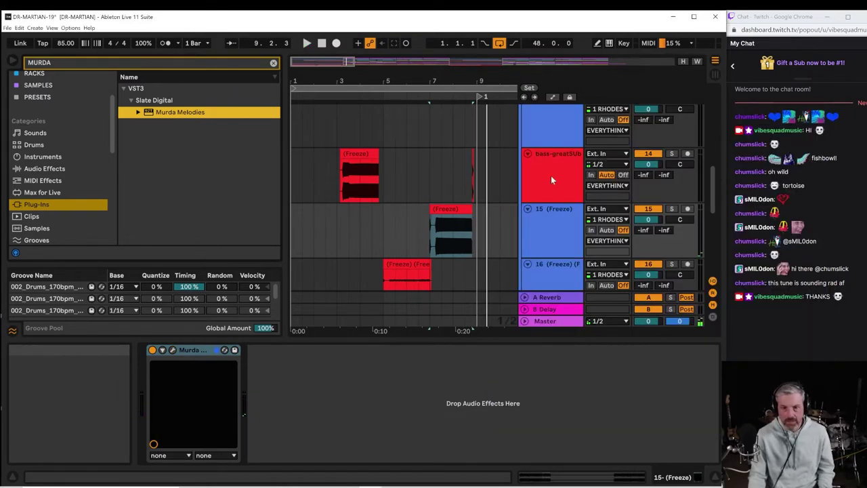
Freeze and flatten the track holding the bar 7 clip, and set its volume to -2.5 dB.
right_click(553, 226)
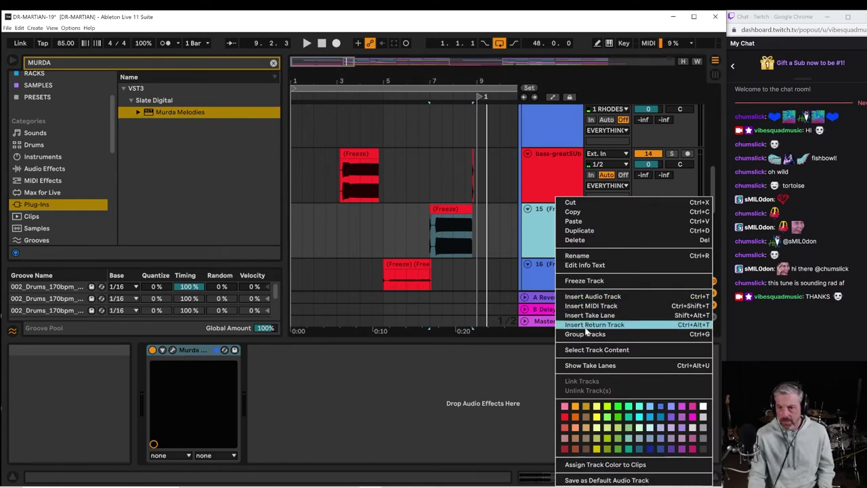
click(600, 281)
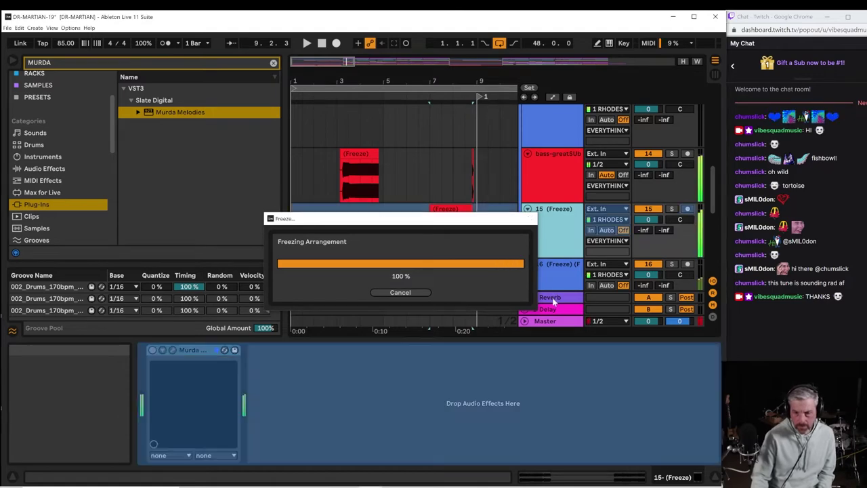
right_click(548, 250)
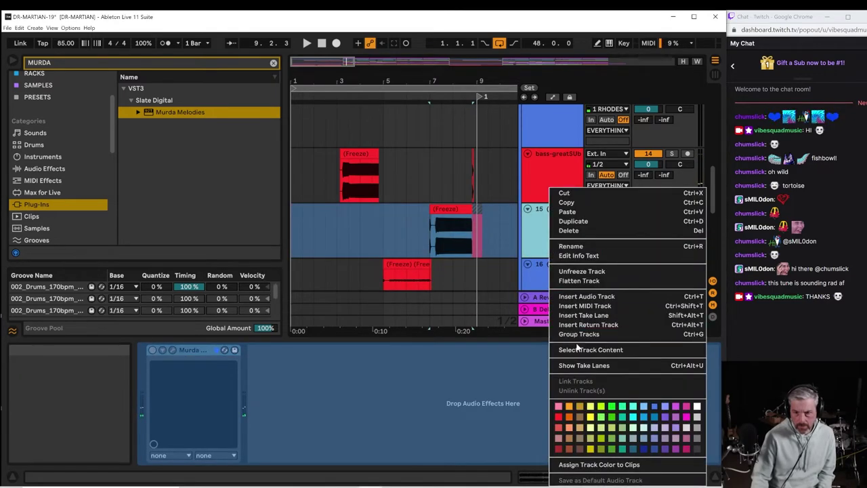
click(577, 281)
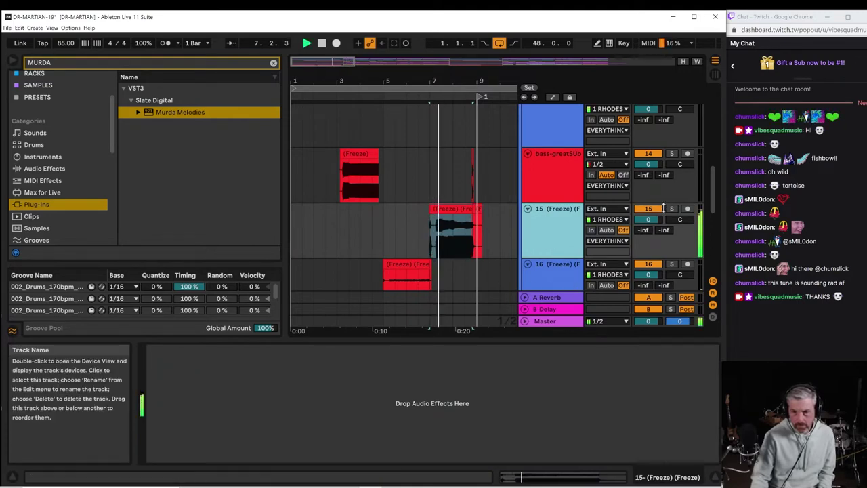
drag(649, 219, 649, 225)
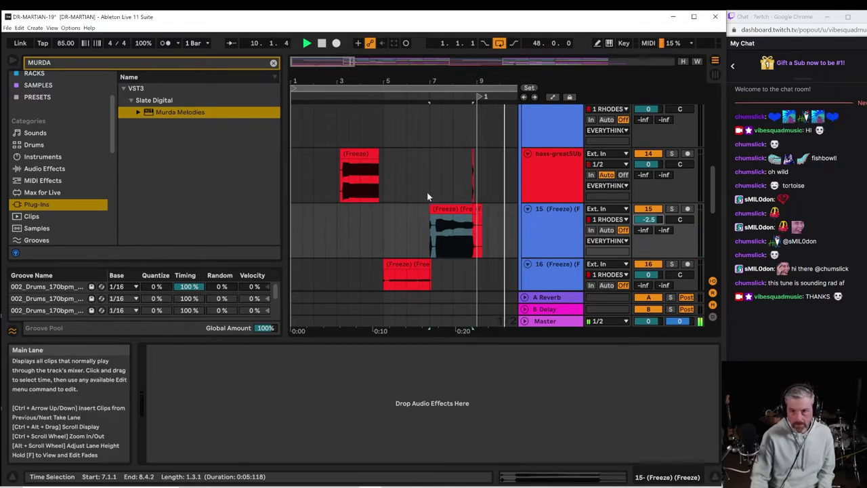
Group the bass-greatSUb track with the two flattened bass tracks below it.
scroll(555, 160, up, 2)
scroll(563, 201, down, 3)
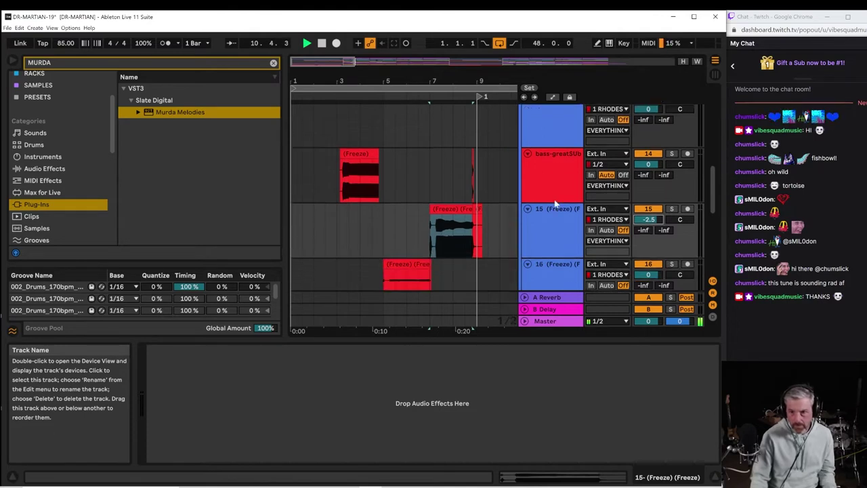
click(538, 174)
shift+click(548, 228)
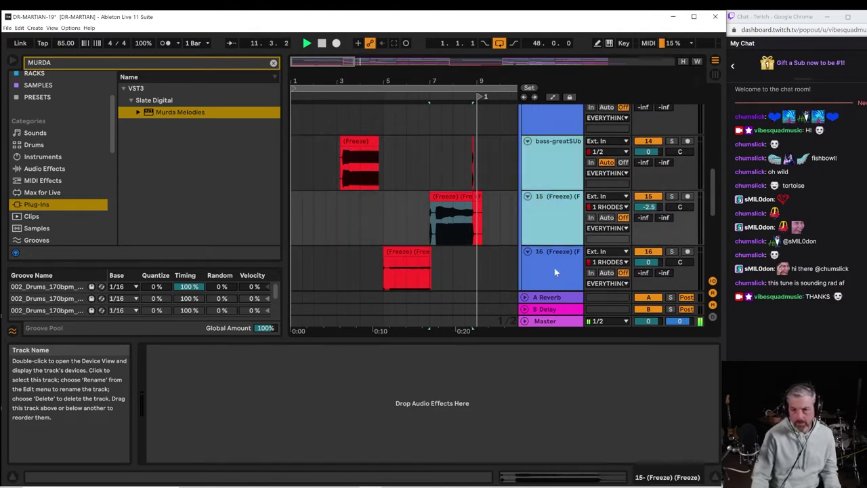
shift+click(553, 267)
right_click(554, 267)
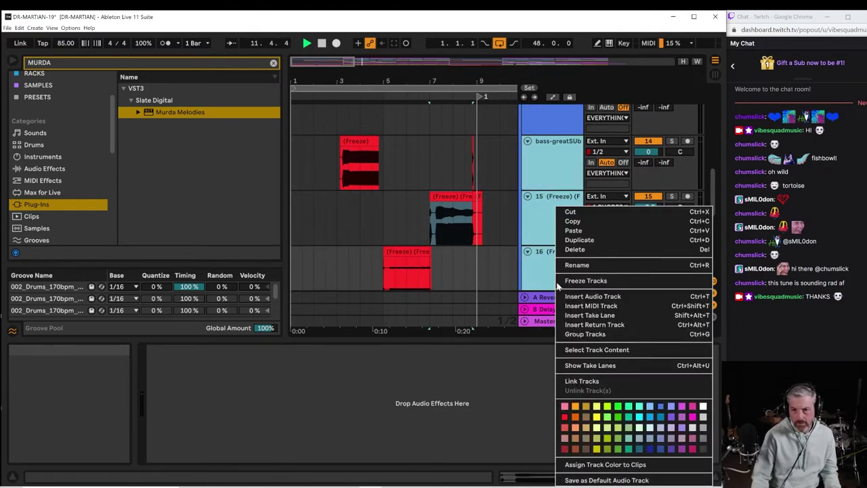
click(568, 333)
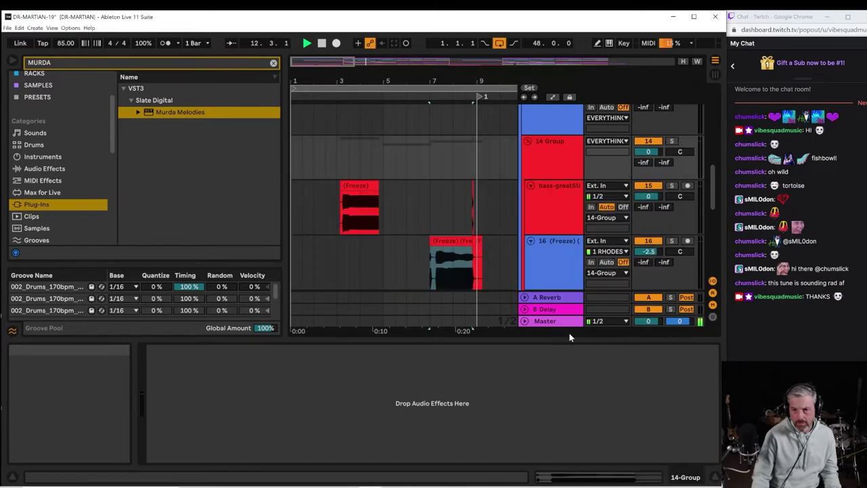
Rename the new track group as INTRO BASS.
right_click(550, 143)
click(570, 199)
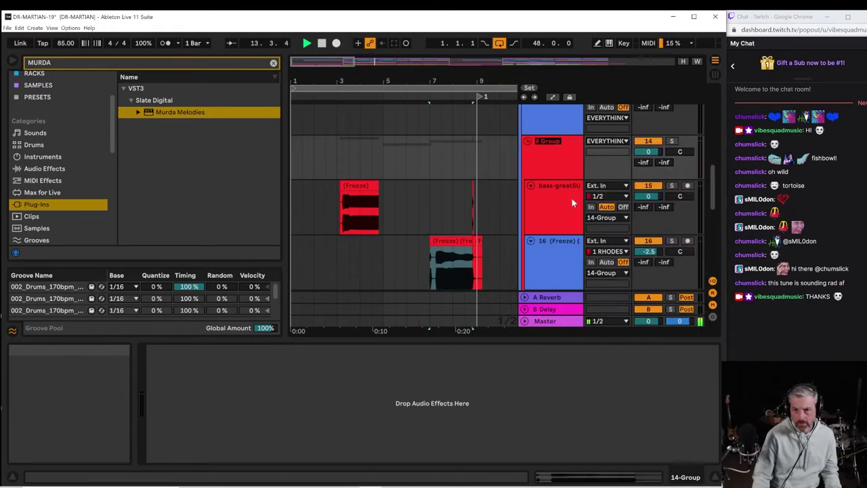
text(INRT)
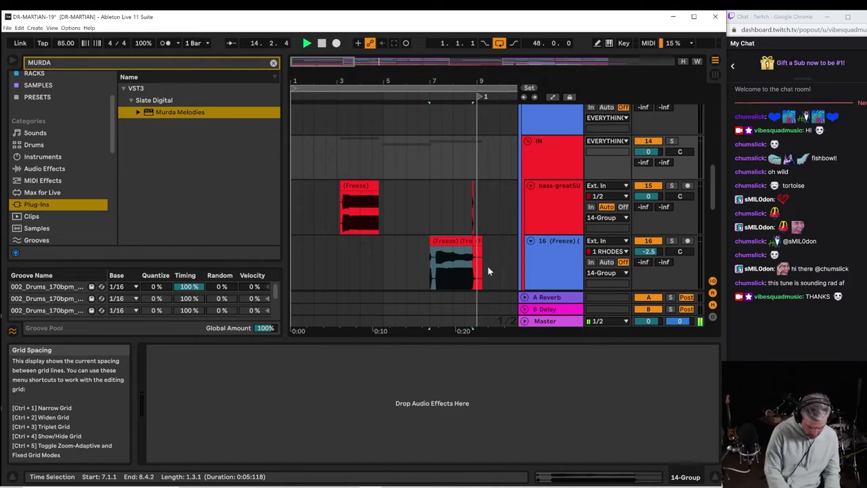
key(BackSpace)
key(BackSpace)
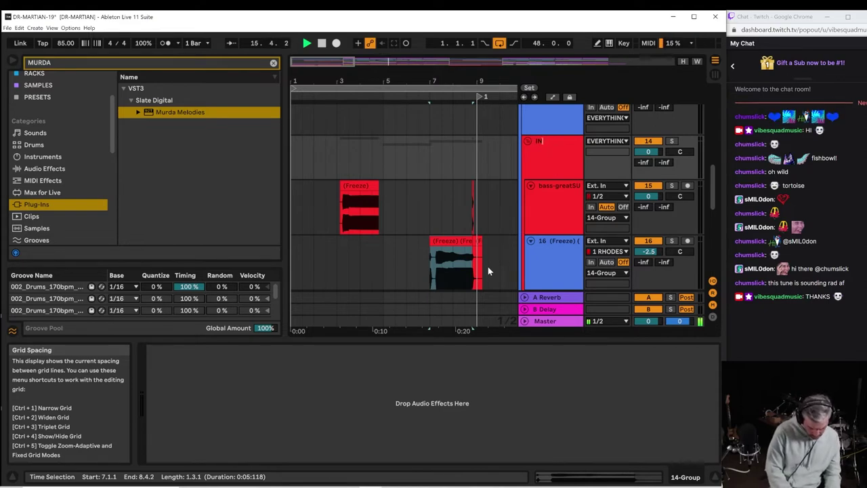
text(TRO BASS)
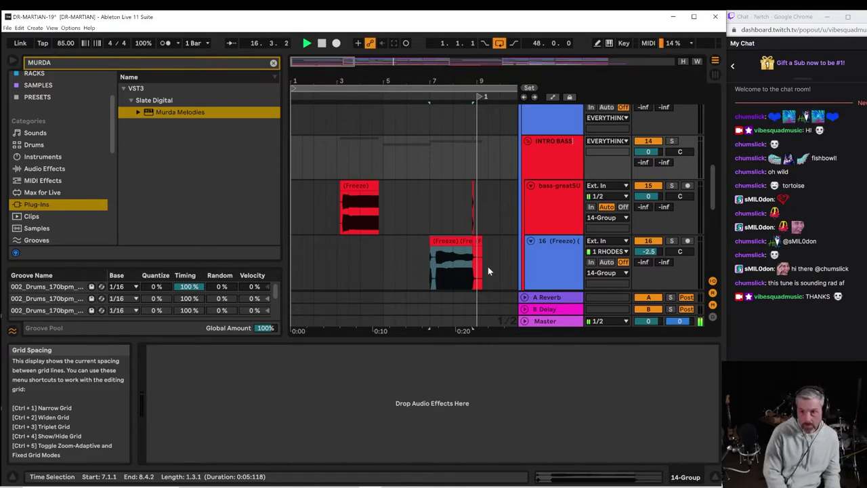
key(Return)
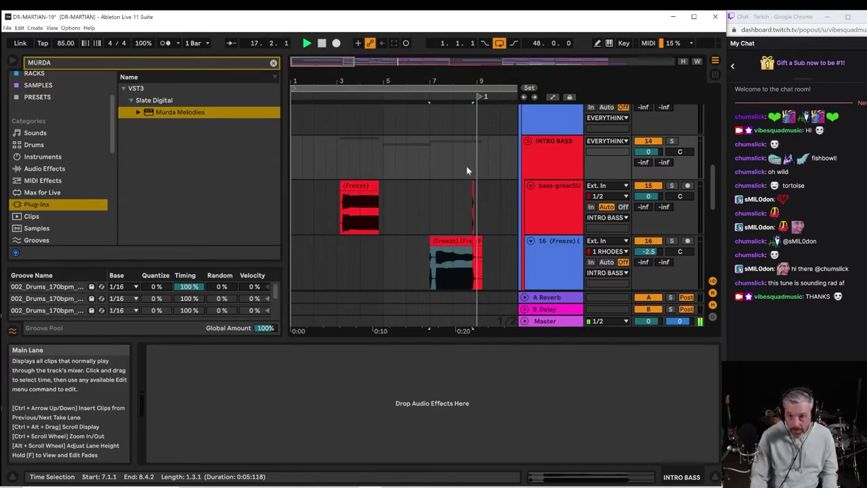
Fold the INTRO BASS group and the polybrute 1 track, and look over the whole arrangement.
click(527, 141)
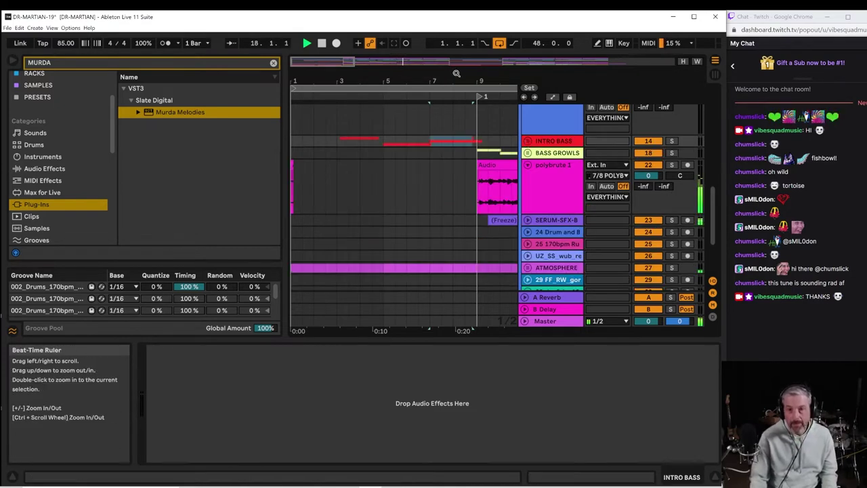
drag(457, 74, 318, 74)
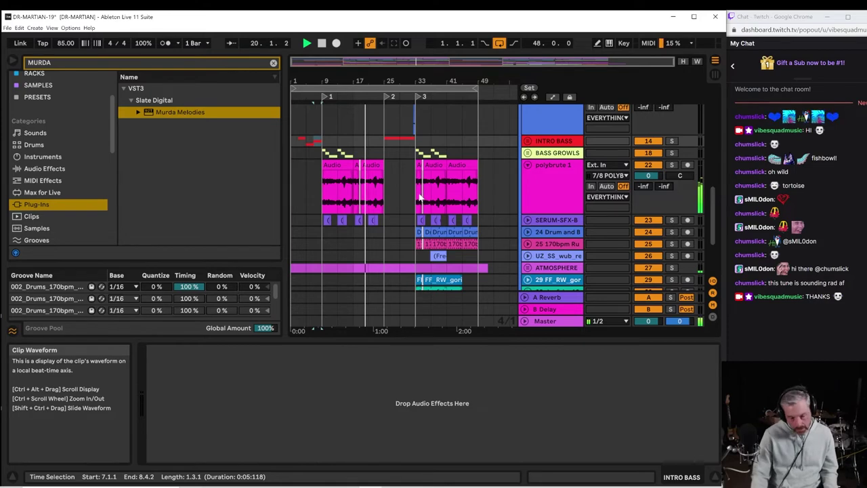
click(526, 164)
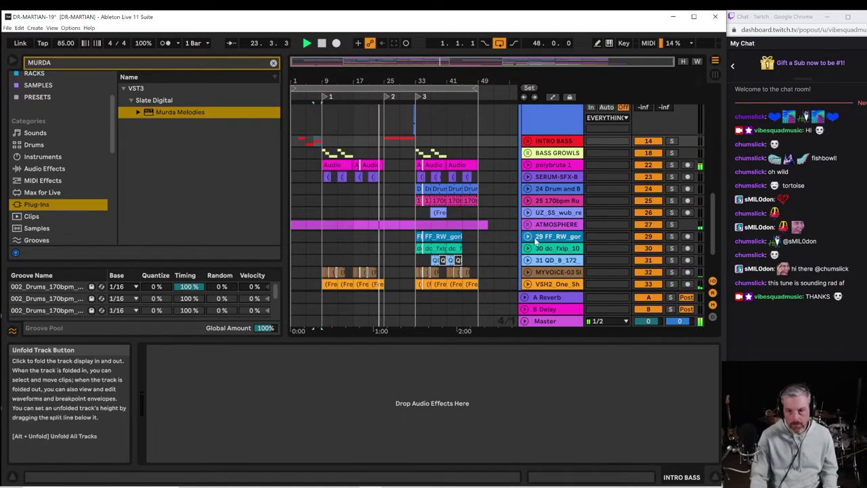
scroll(534, 235, down, 3)
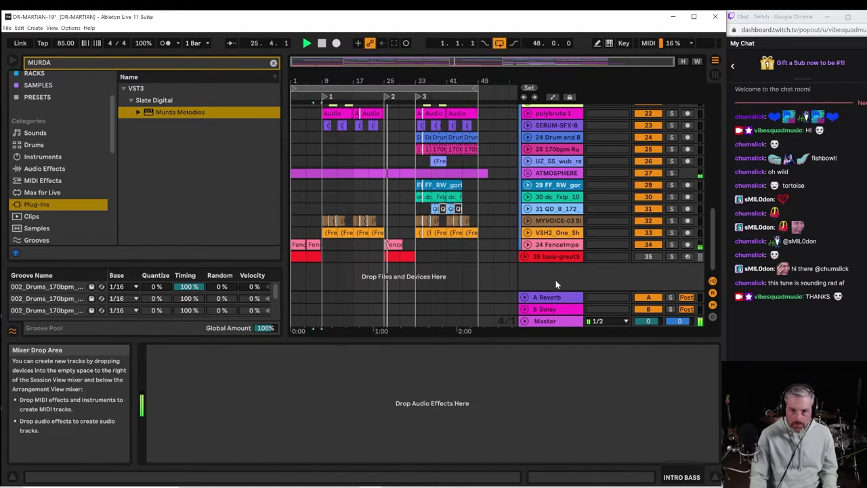
scroll(431, 211, up, 2)
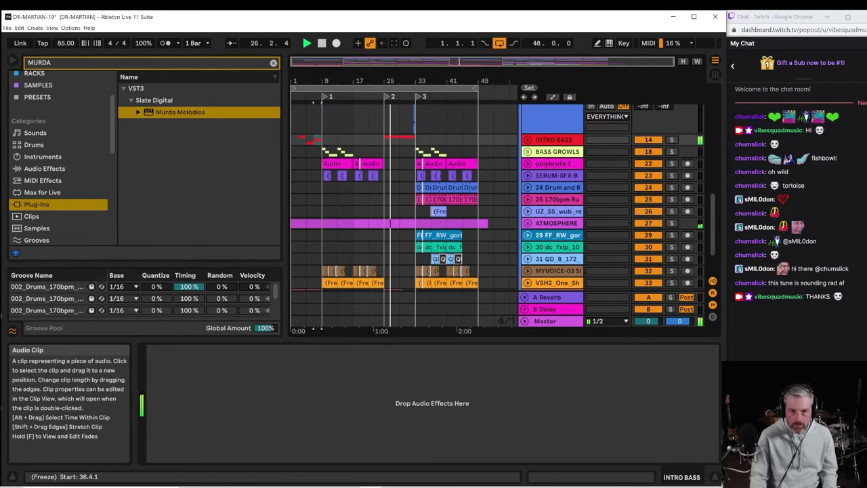
scroll(409, 198, up, 2)
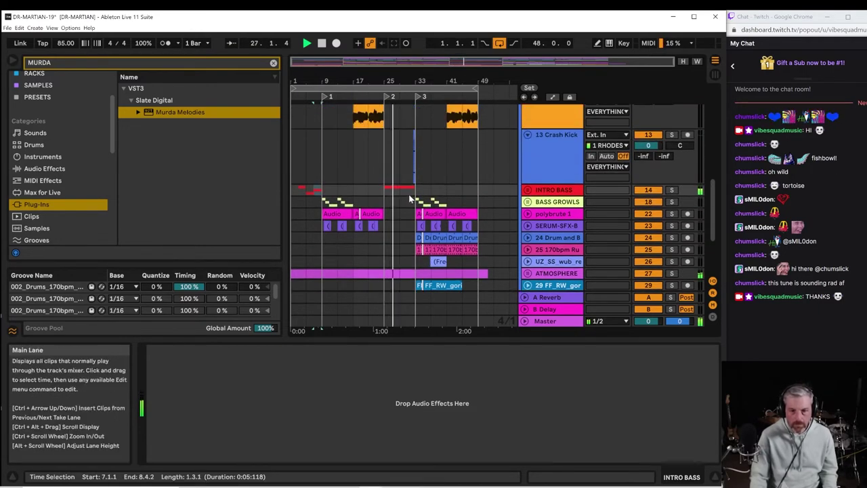
Restart playback from bar 1 to listen to the bass intro.
key(space)
click(291, 189)
key(space)
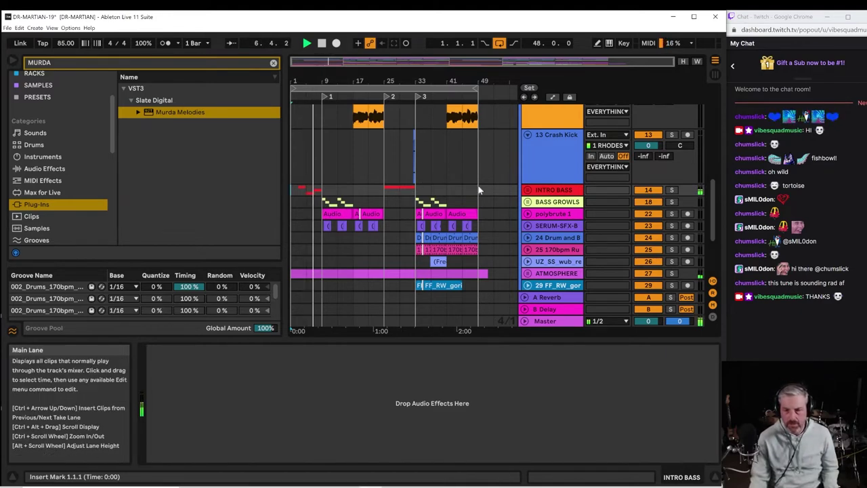
Unfold the INTRO BASS group and delete the bass-greatSUb clip that starts at bar 29.
click(527, 190)
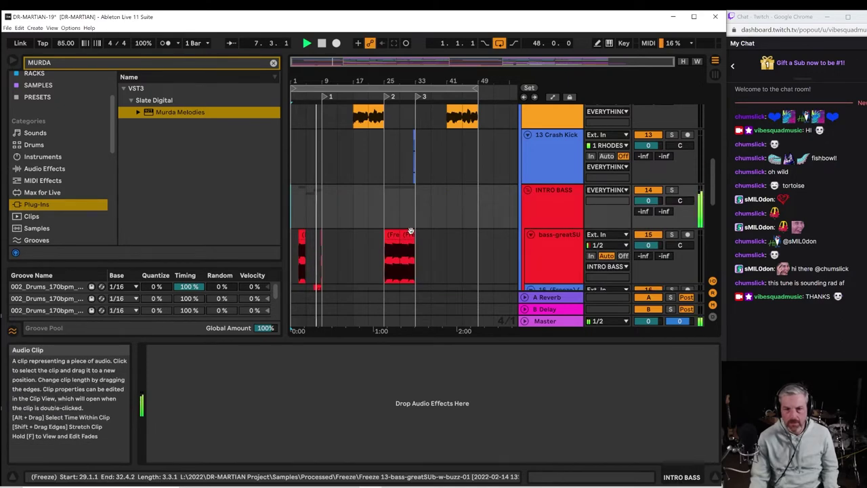
drag(412, 234, 394, 238)
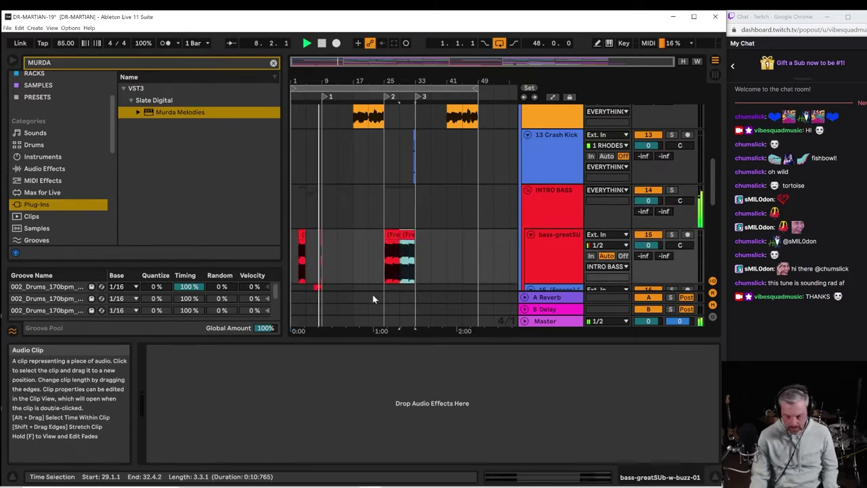
key(Delete)
Copy the intro clips of tracks 16 and 17 into bars 29 to 32 on the same tracks, and save the Live Set.
scroll(367, 241, down, 4)
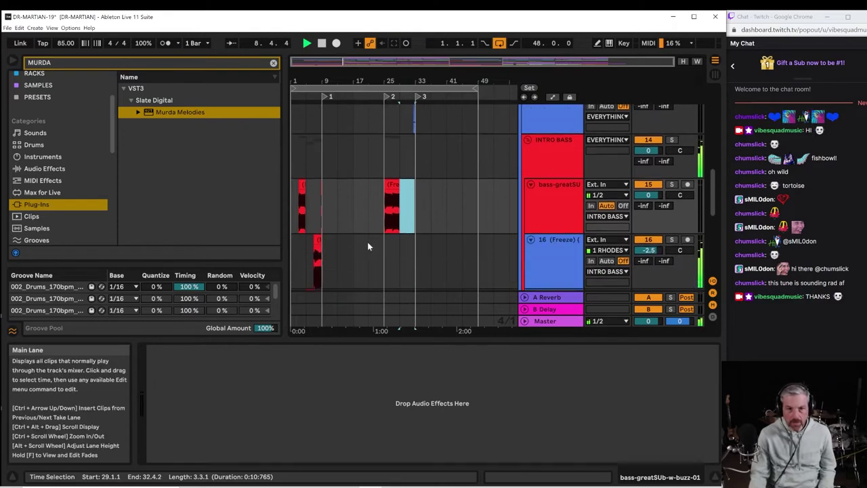
drag(321, 238, 411, 182)
key(space)
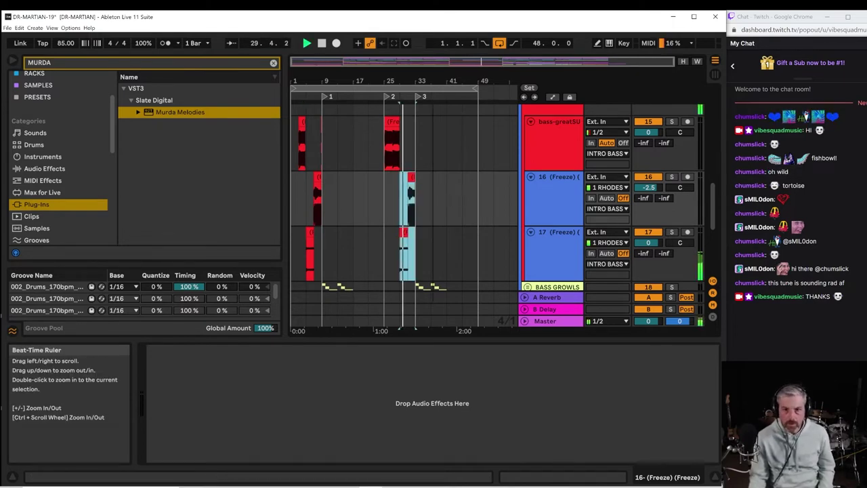
click(8, 28)
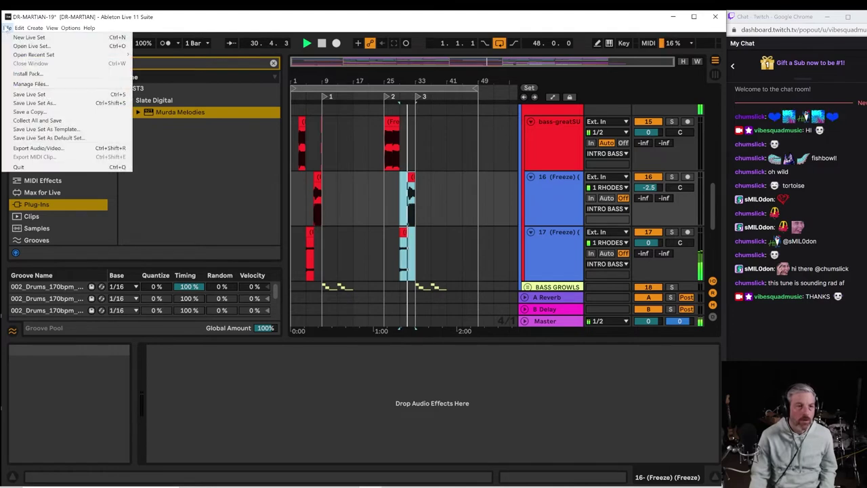
click(28, 94)
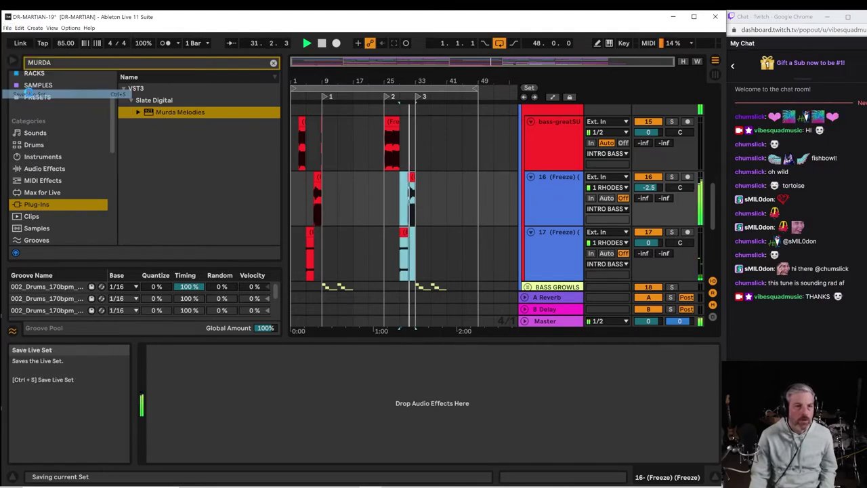
Search the plug-ins for TRASH and insert iZotope Trash 2 on track 16.
click(565, 204)
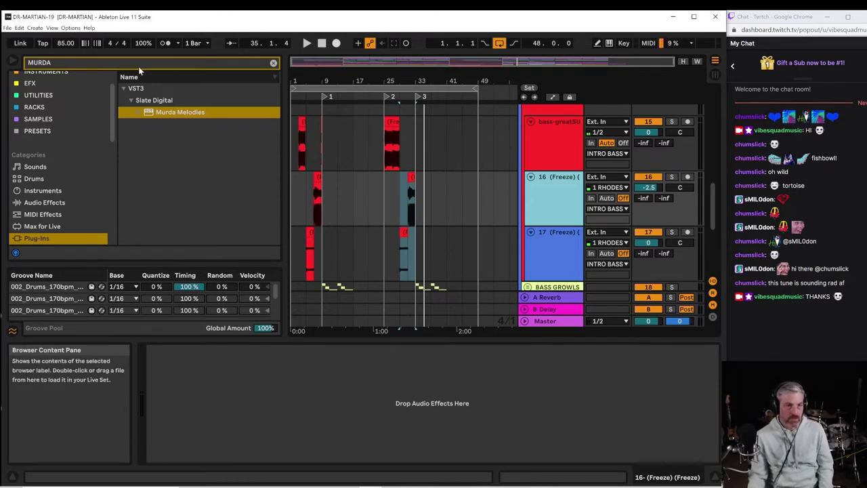
click(273, 63)
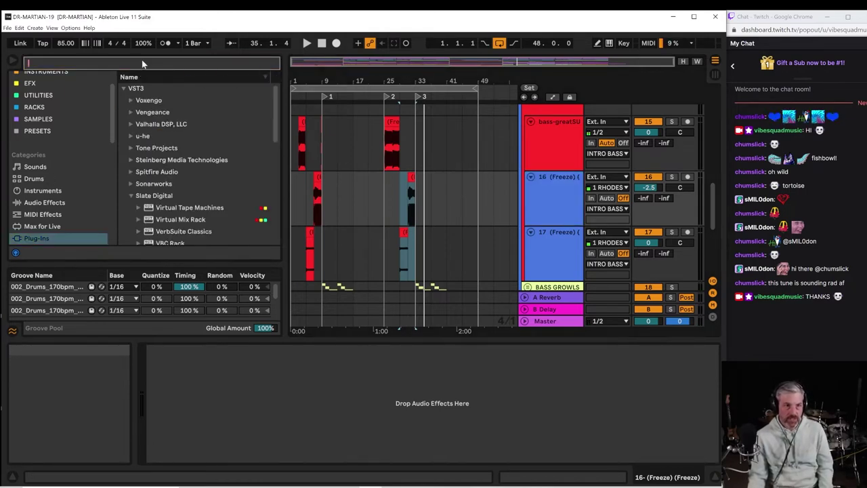
text(TR)
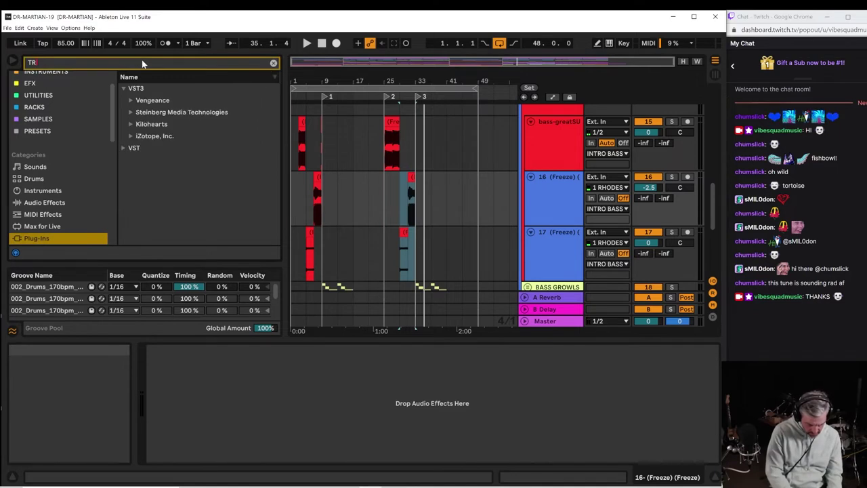
text(ASH)
click(145, 103)
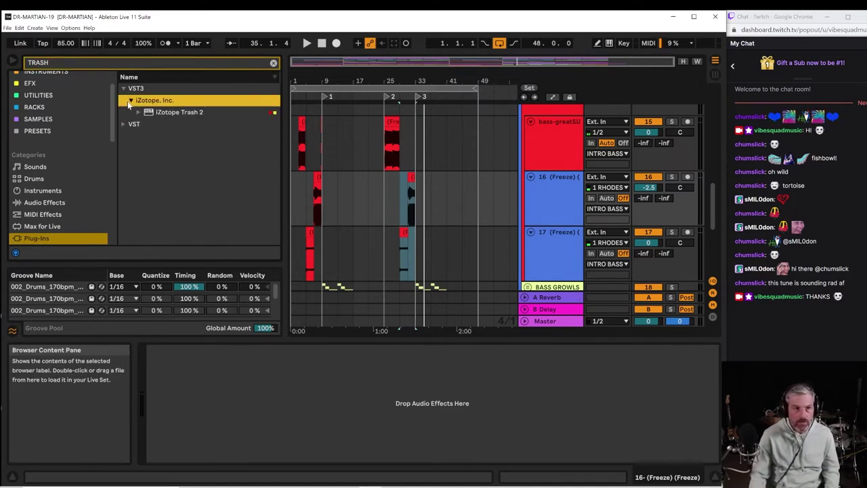
click(156, 113)
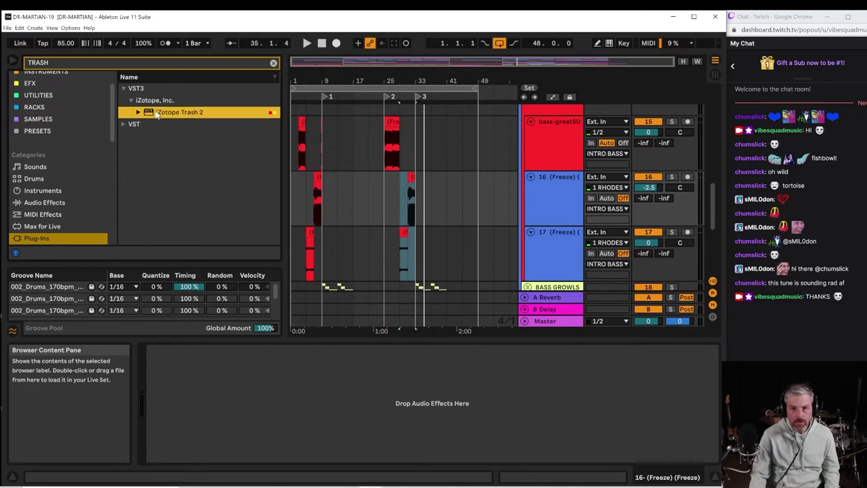
drag(334, 173, 346, 186)
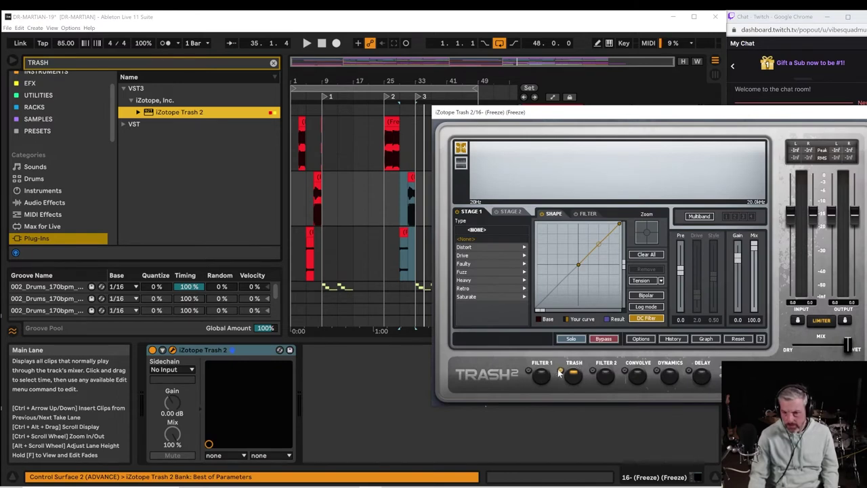
Load the Body Fishbowl impulse response in Trash 2's Convolve module and play the copied bass section through it.
click(640, 376)
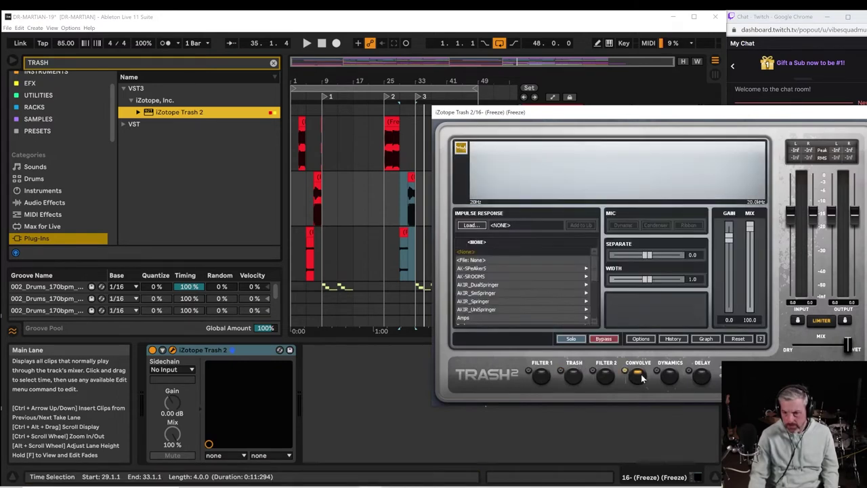
scroll(476, 322, down, 1)
click(477, 321)
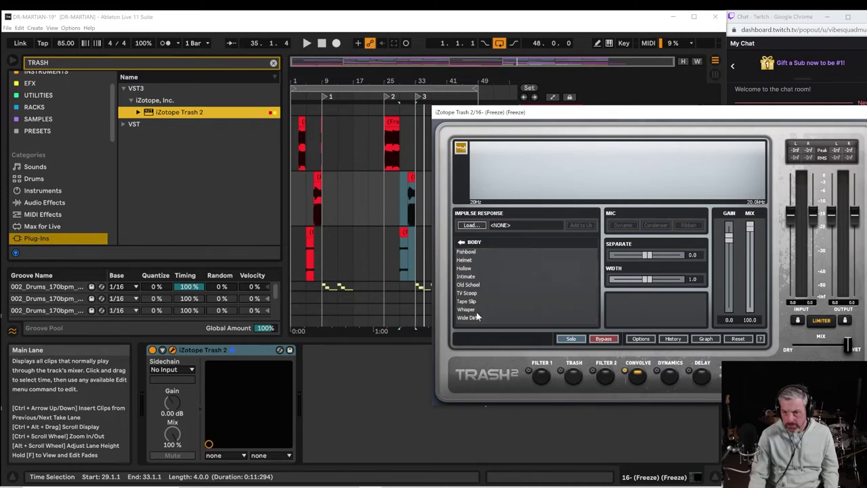
click(472, 250)
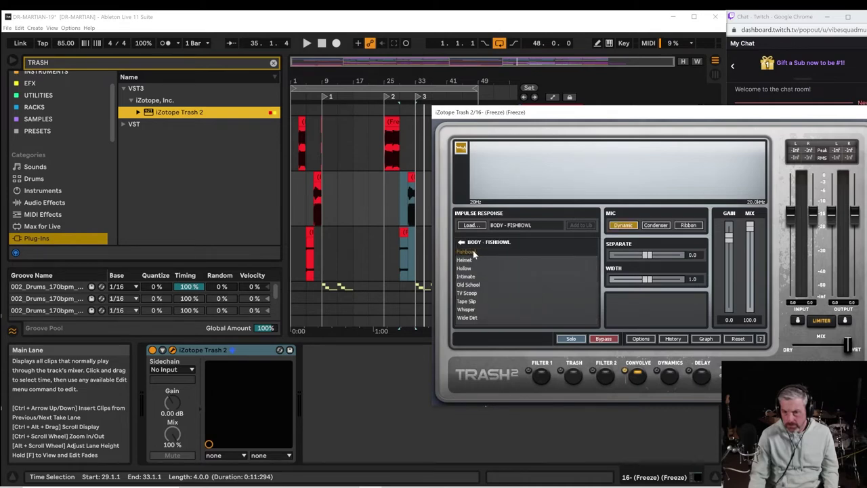
click(307, 44)
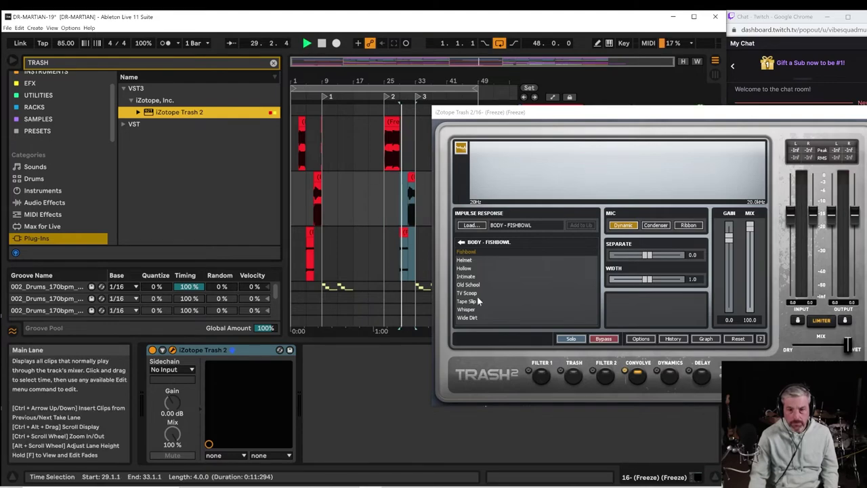
drag(550, 115, 195, 110)
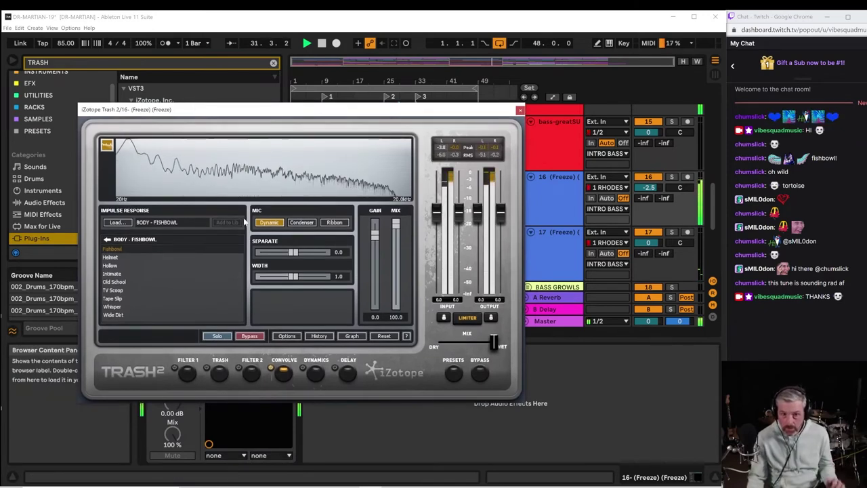
Audition the Helmet, Hollow, Intimate, Old School, TV Scoop and Tape Slip impulse responses while playing the bar 31 clip.
click(124, 258)
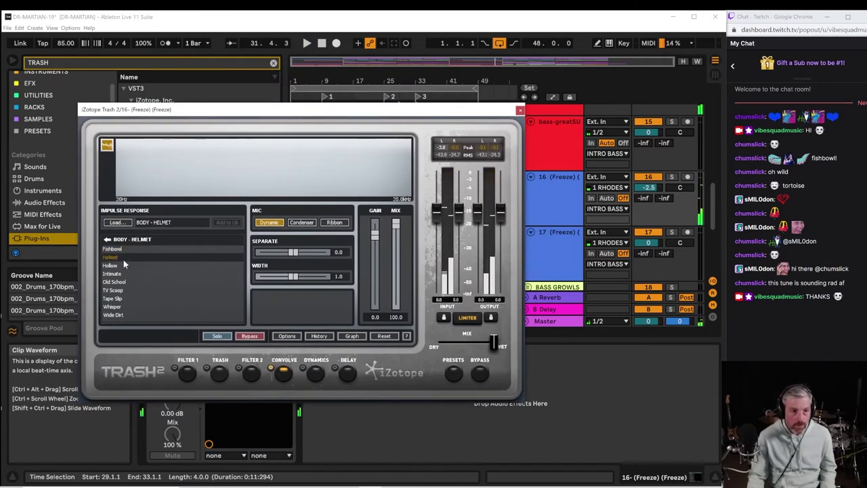
drag(289, 112, 640, 153)
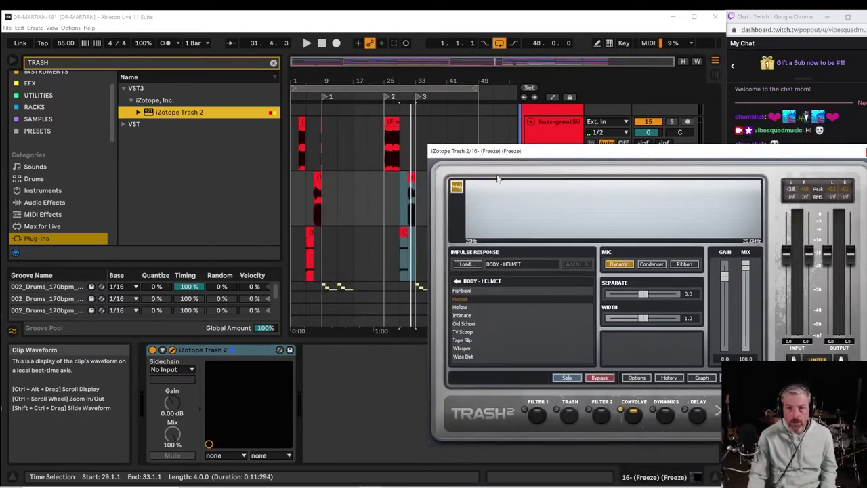
click(409, 213)
key(space)
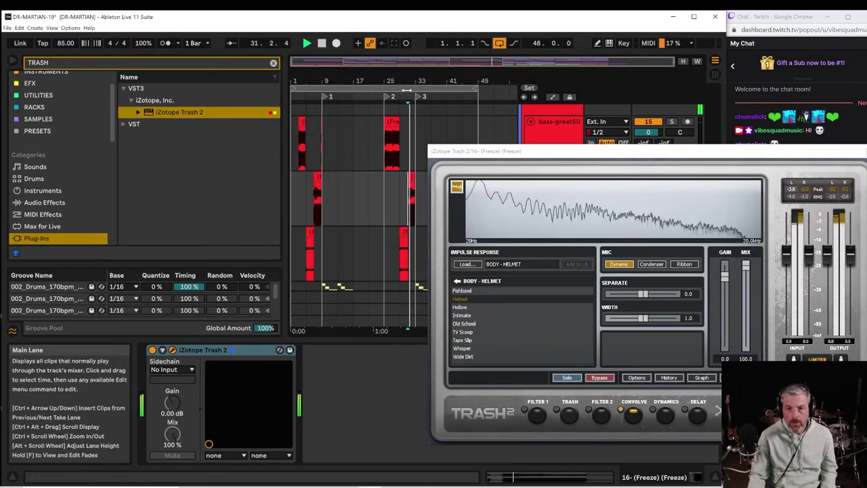
click(482, 306)
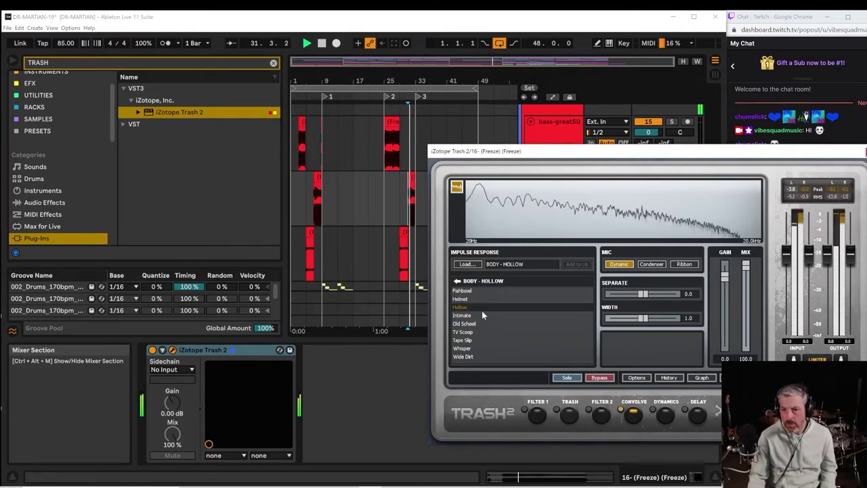
click(482, 316)
click(482, 323)
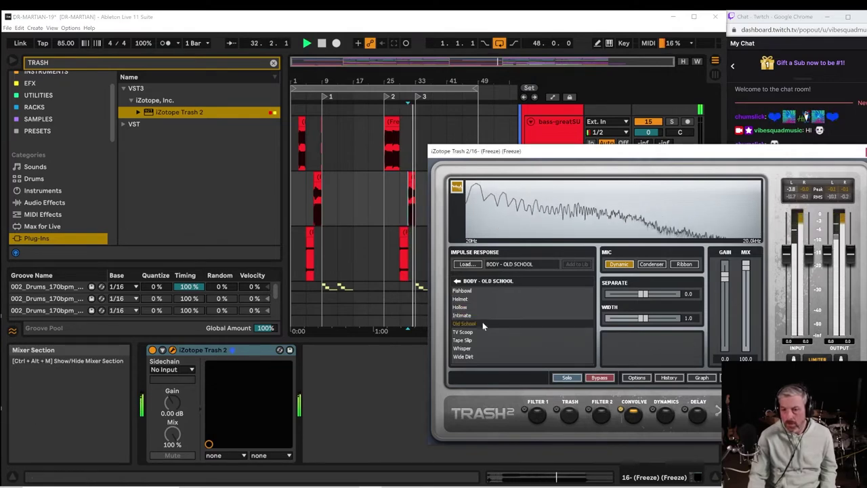
click(476, 332)
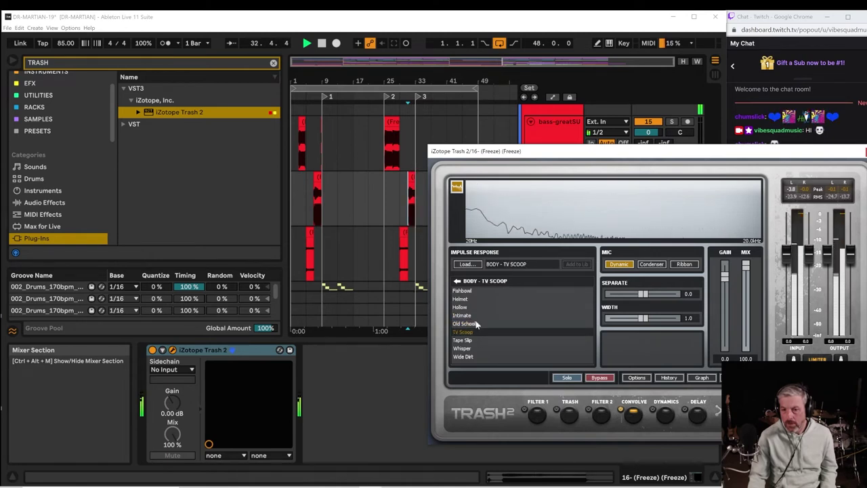
click(471, 340)
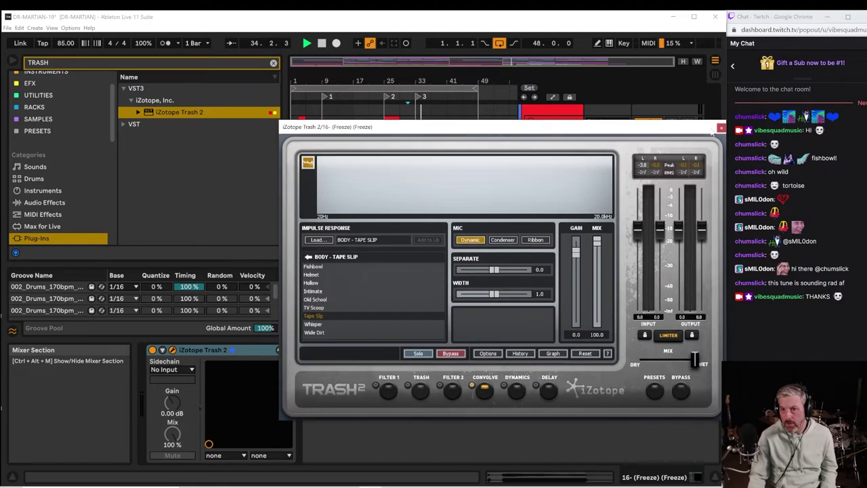
Close the Trash 2 window and remove the plug-in from track 16.
click(721, 129)
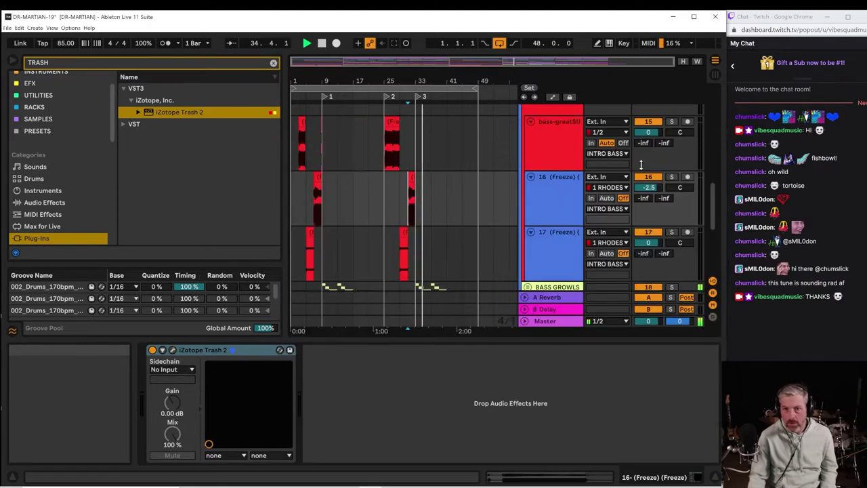
click(542, 202)
click(212, 351)
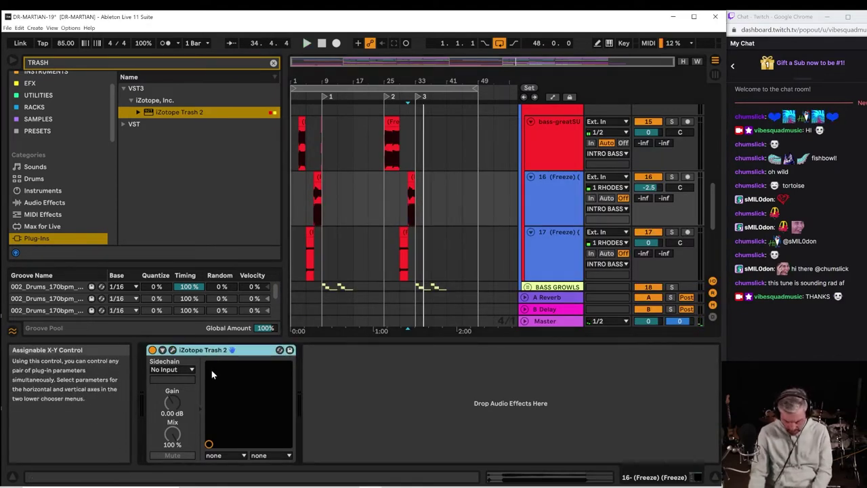
key(Delete)
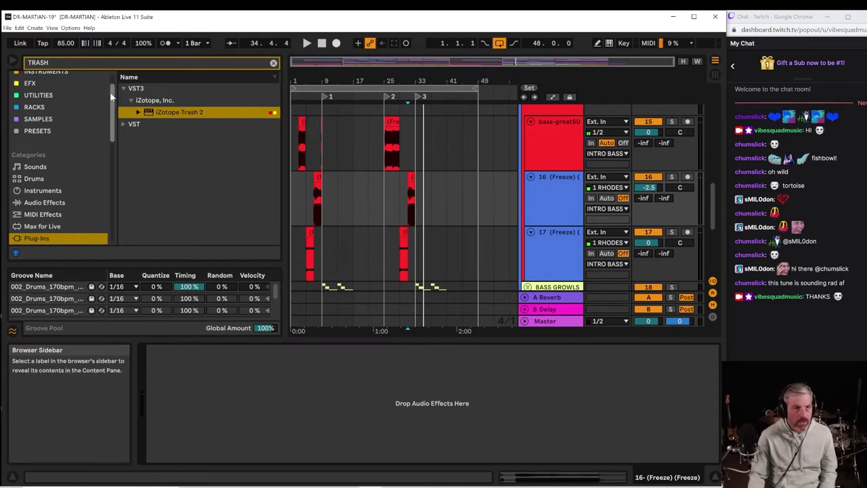
Clear the search in the native audio effects and insert the Amp effect on track 16.
scroll(61, 163, up, 2)
scroll(39, 171, down, 1)
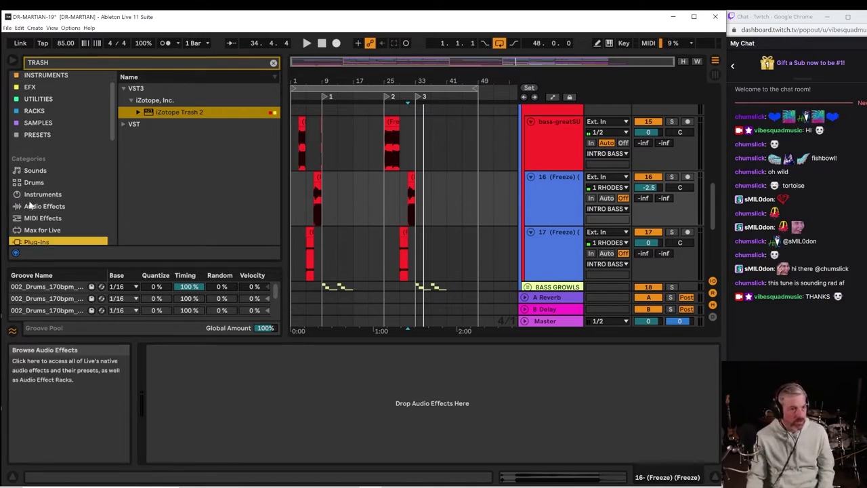
click(45, 206)
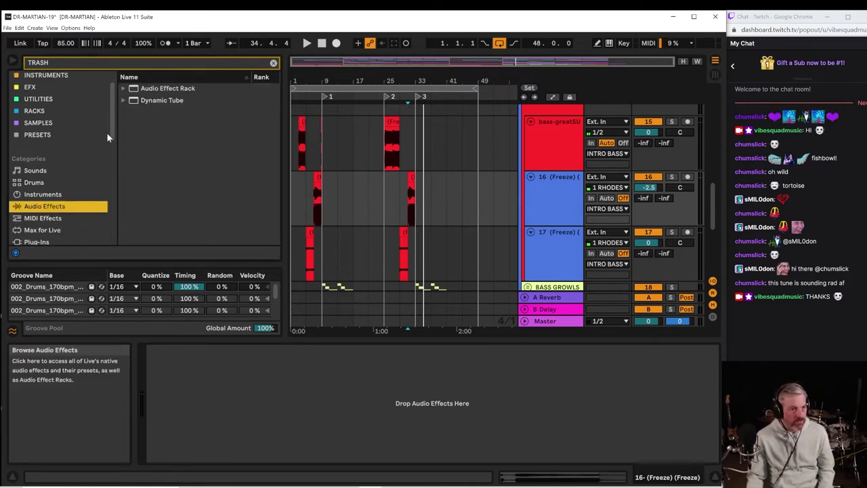
click(273, 62)
drag(152, 89, 237, 377)
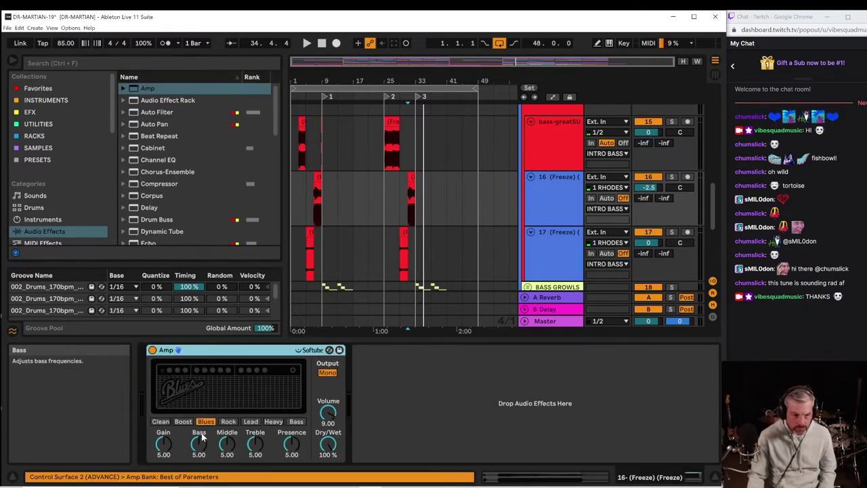
Play the bar 31 clip, try the Boost and Clean amp types, and set the Amp to Bass.
key(space)
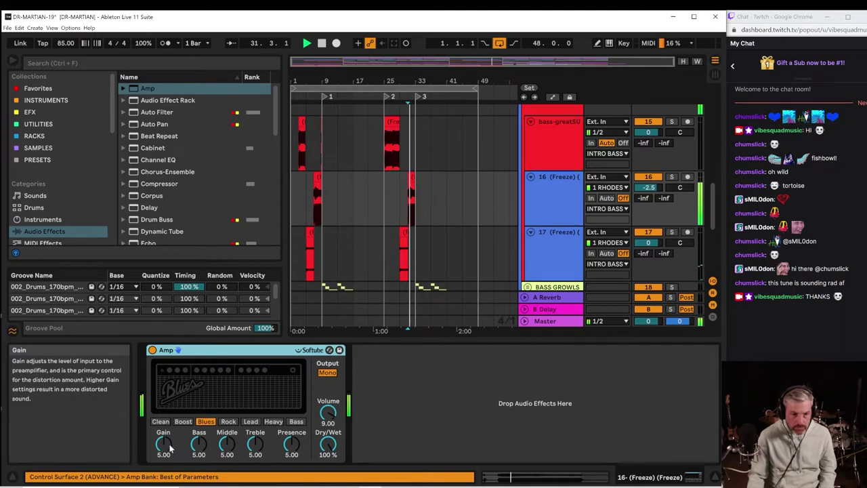
click(181, 423)
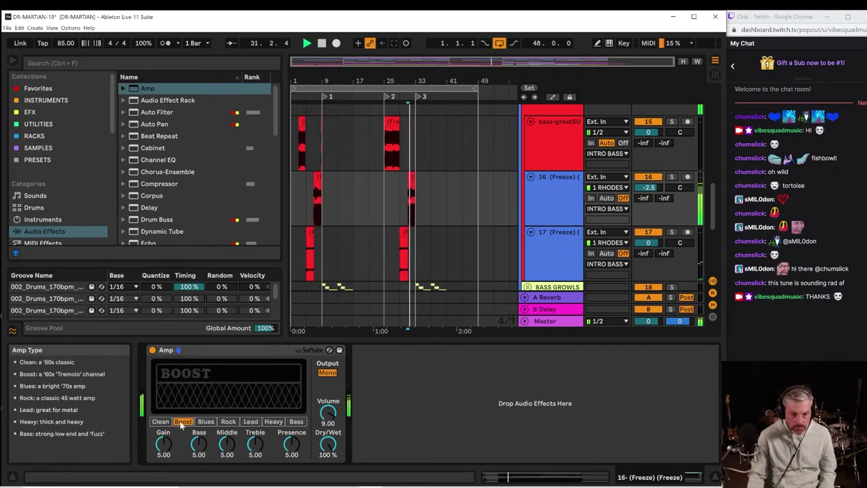
click(161, 421)
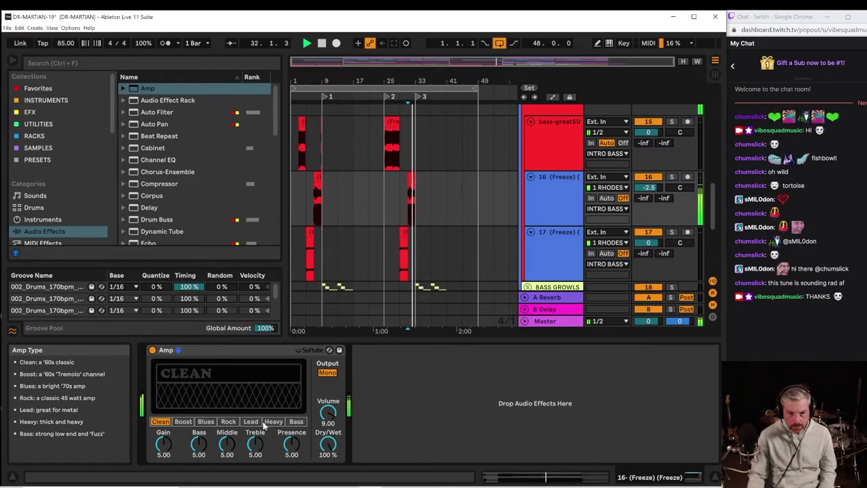
click(297, 422)
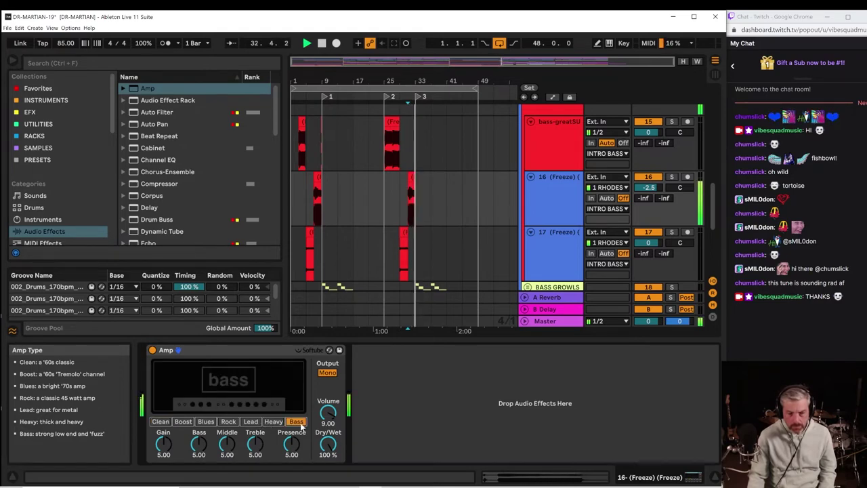
Audition the Heavy, Lead, Rock, Blues, Boost and Bass amp types on the playing clip and settle on Heavy.
click(273, 422)
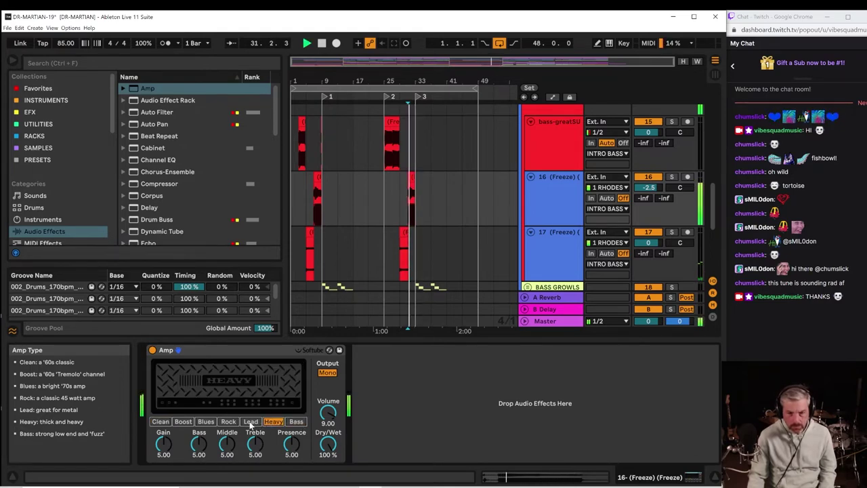
click(251, 422)
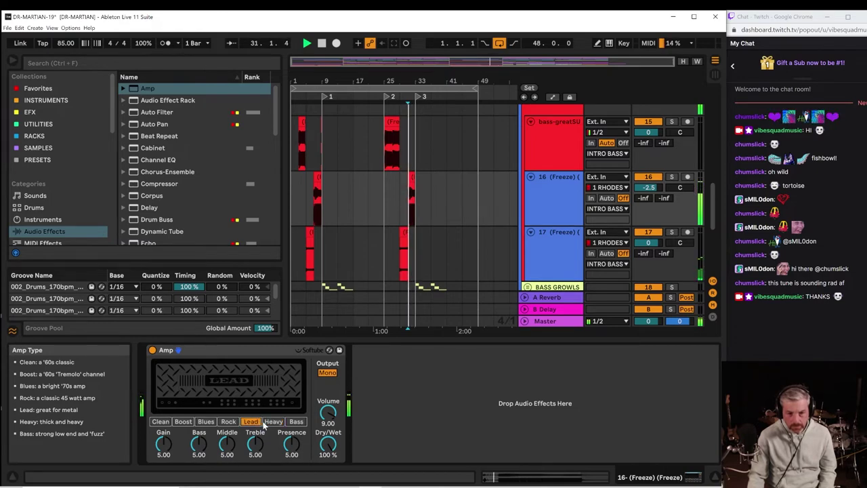
click(227, 421)
click(207, 421)
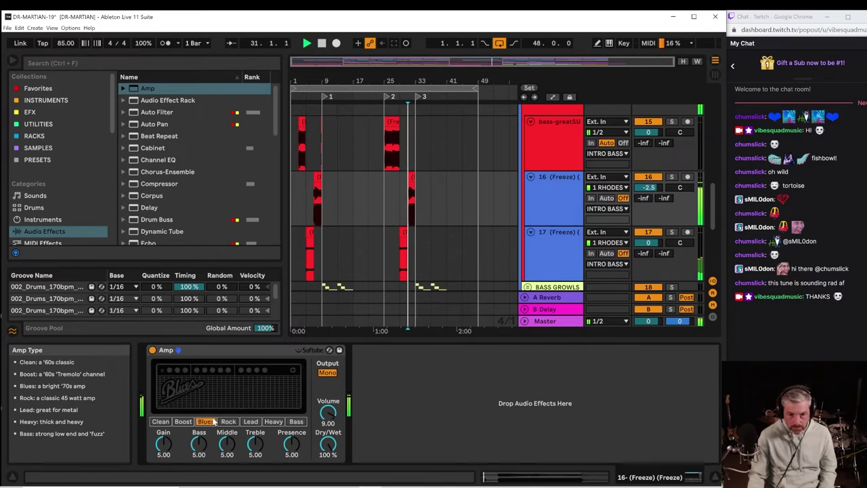
click(187, 422)
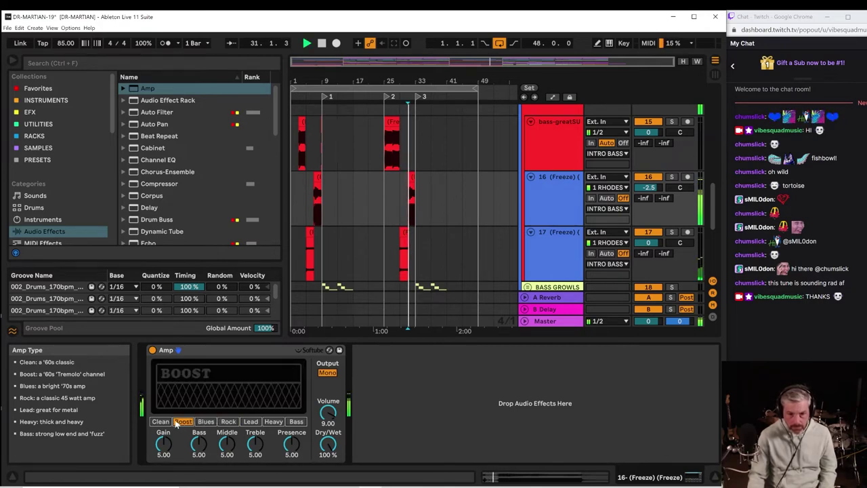
click(296, 421)
click(273, 421)
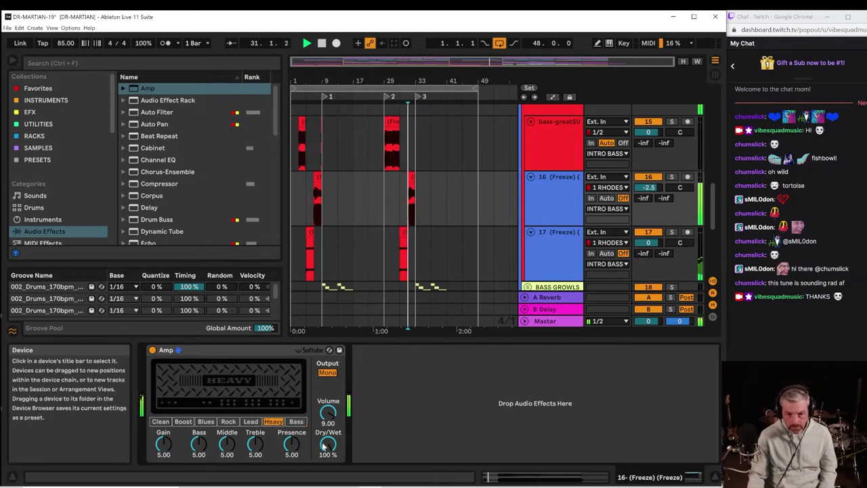
Set the Amp's Dry/Wet to 40.5%, Treble to 10.0 and Presence to 9.13.
drag(328, 444, 328, 484)
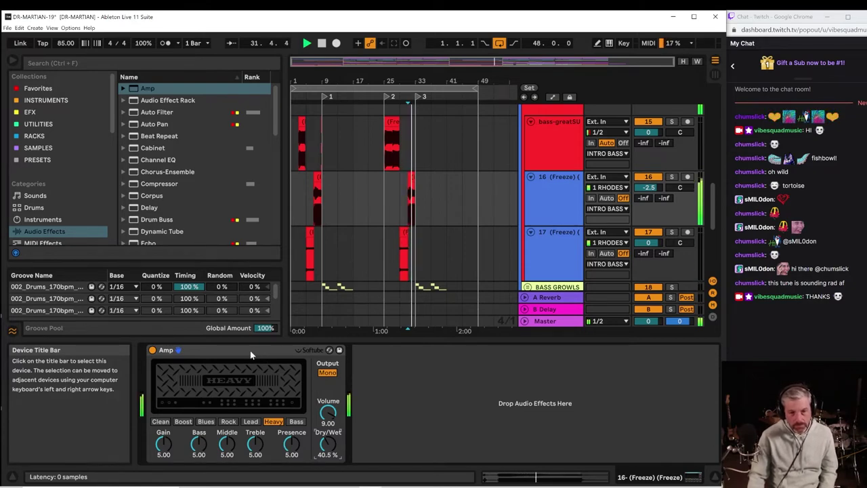
drag(263, 444, 263, 389)
drag(291, 444, 292, 403)
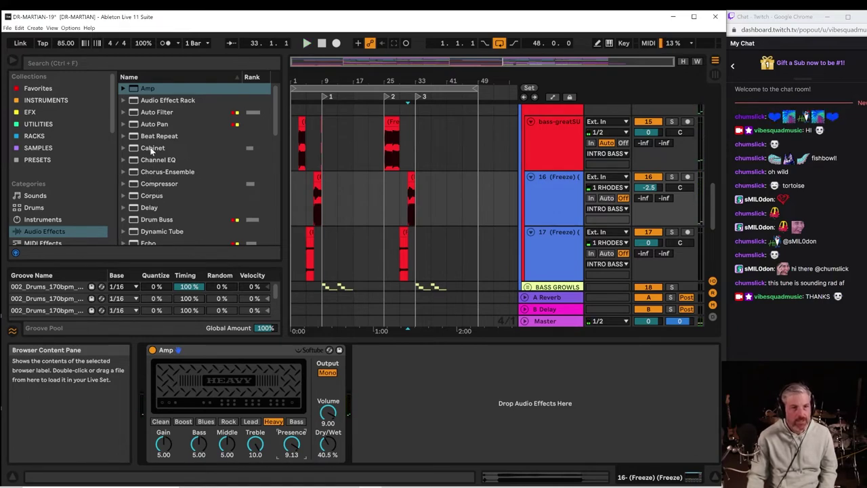
Insert the Cabinet effect after the Amp on track 16 and lower its Dry/Wet to 57.1%.
drag(153, 150, 421, 375)
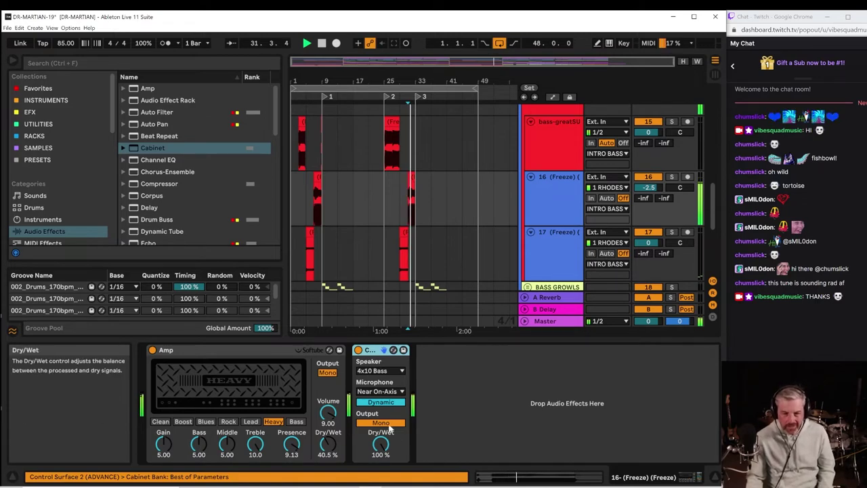
drag(381, 444, 380, 474)
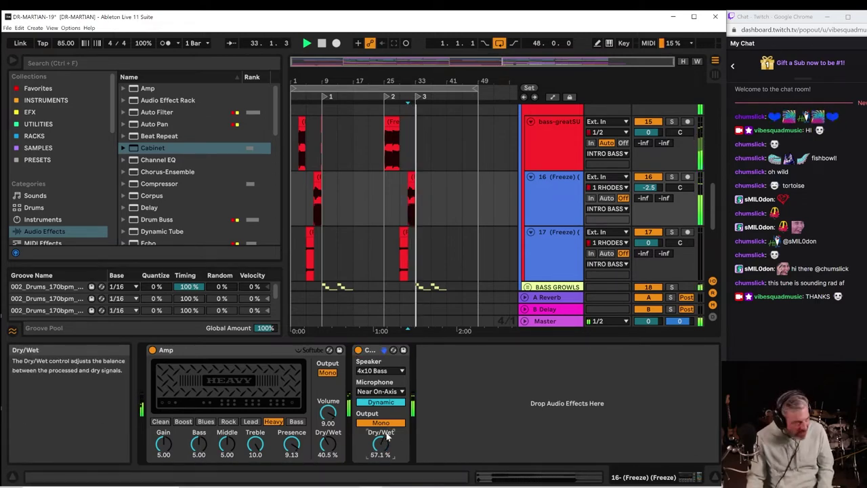
Freeze and flatten track 16 to render the Amp and Cabinet effects into its audio clips.
click(548, 206)
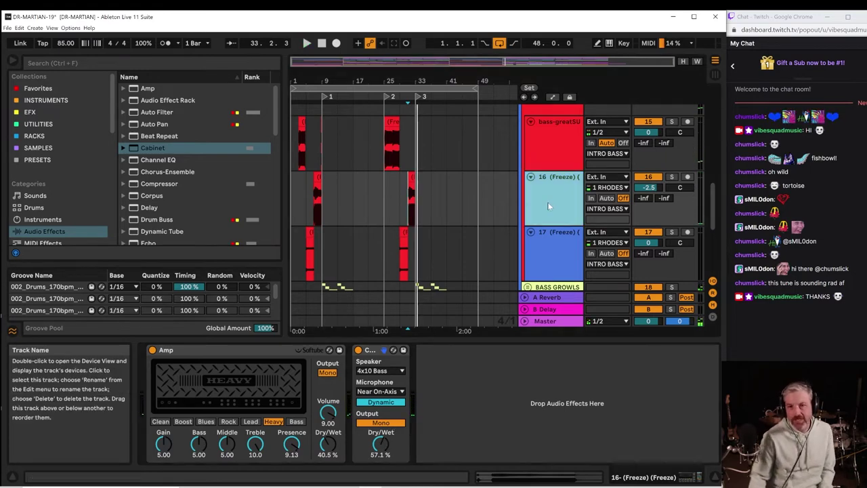
right_click(548, 206)
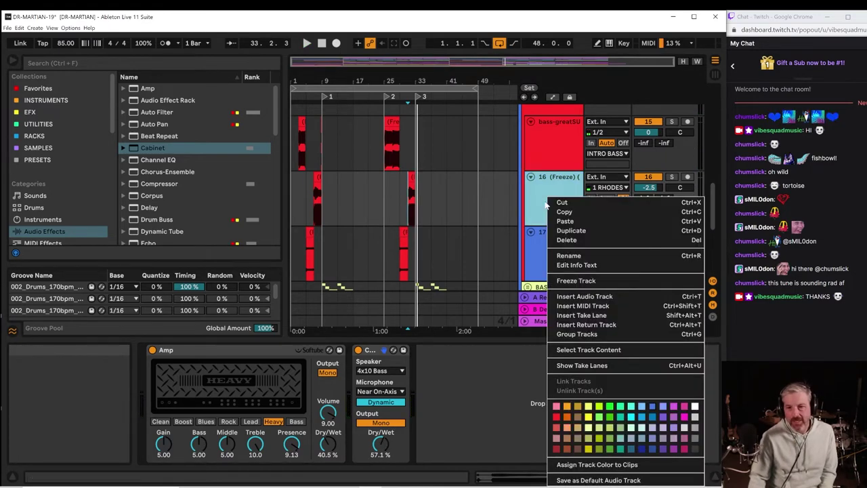
click(581, 282)
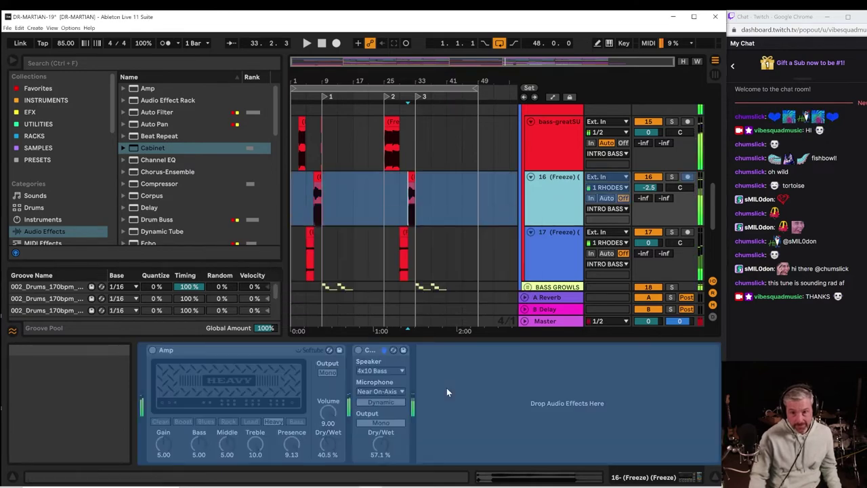
right_click(567, 188)
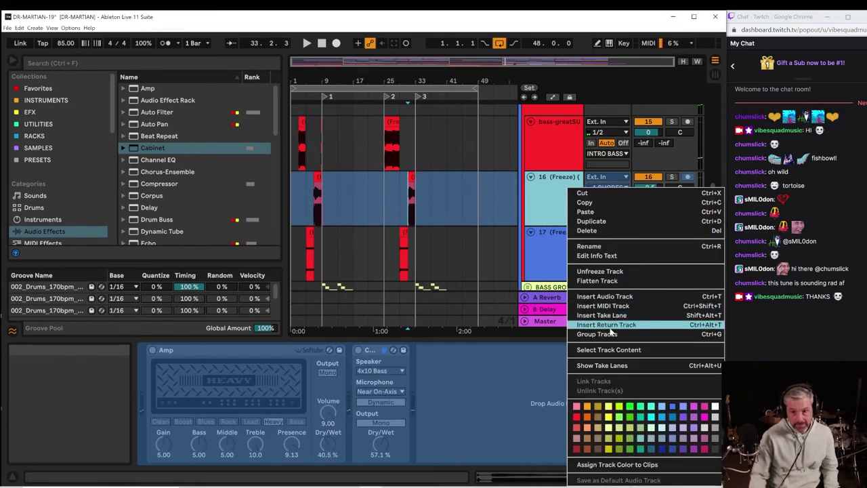
click(583, 279)
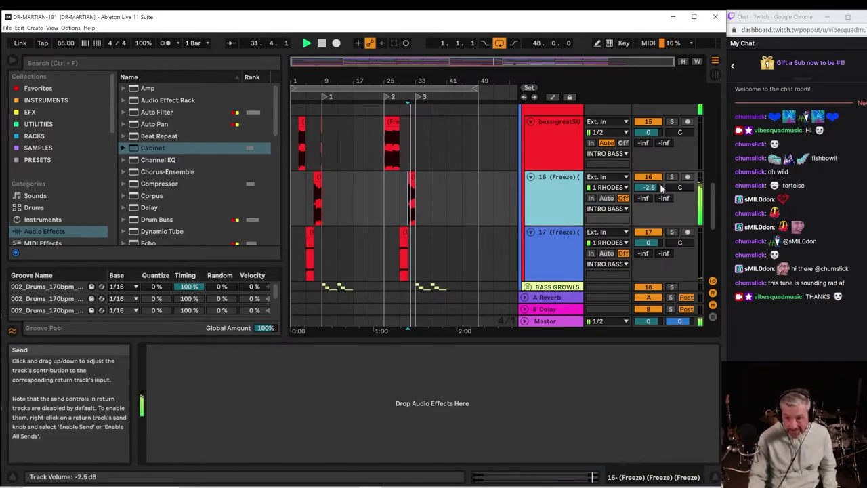
Lower track 16's volume to -2.8 dB and replay the flattened clip at bar 31.
drag(658, 186, 658, 190)
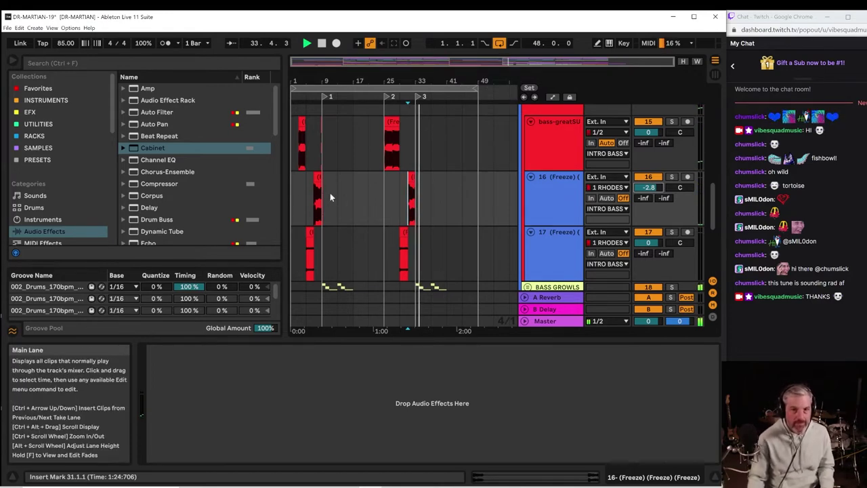
key(space)
key(space)
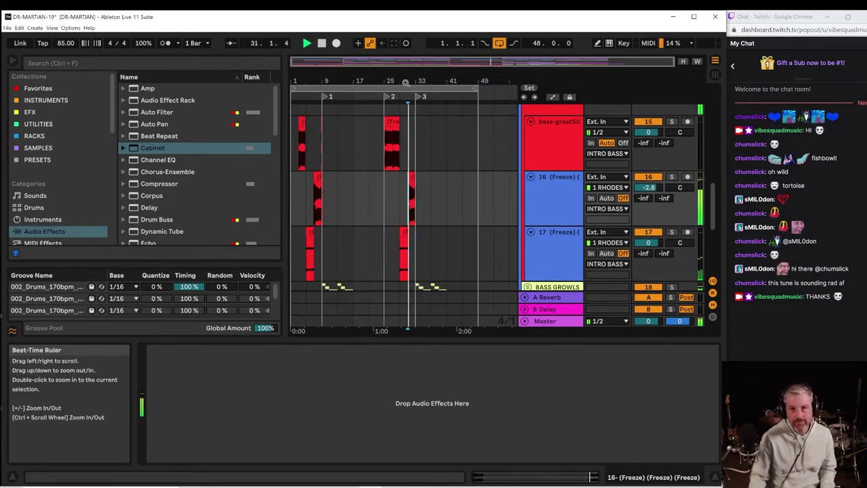
Fold tracks 17, 16 and 15, and collapse the INTRO BASS group.
click(531, 231)
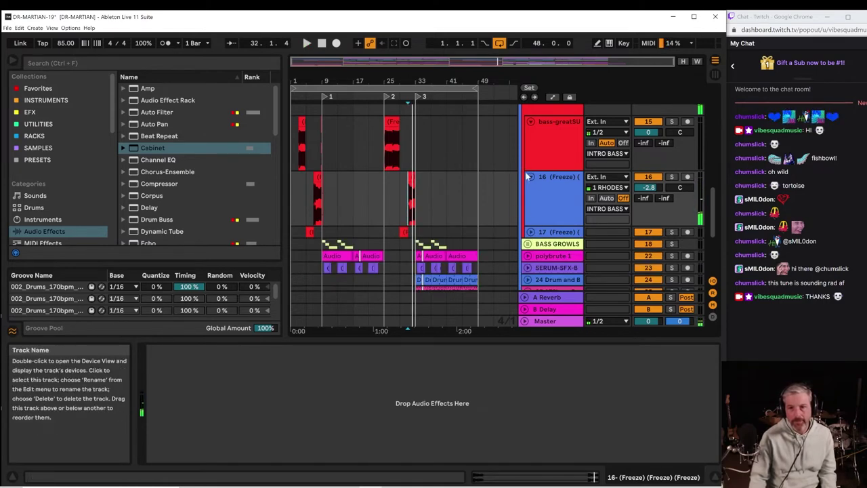
click(529, 176)
click(529, 120)
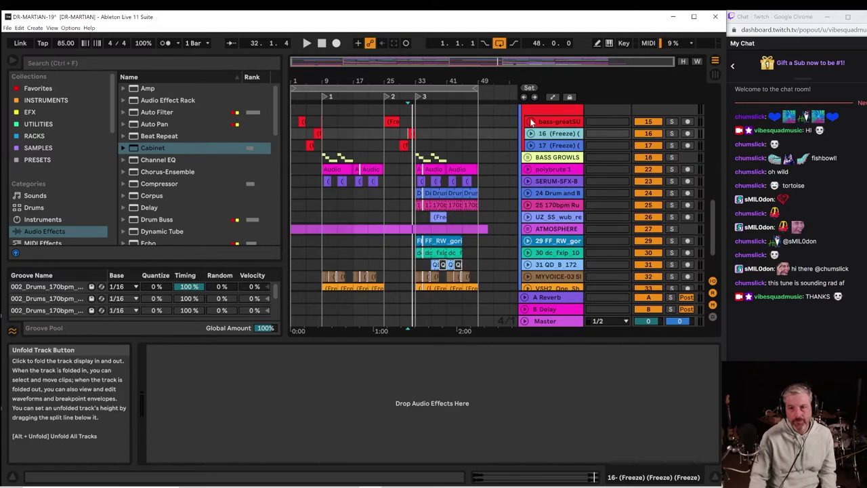
scroll(542, 156, up, 2)
click(527, 127)
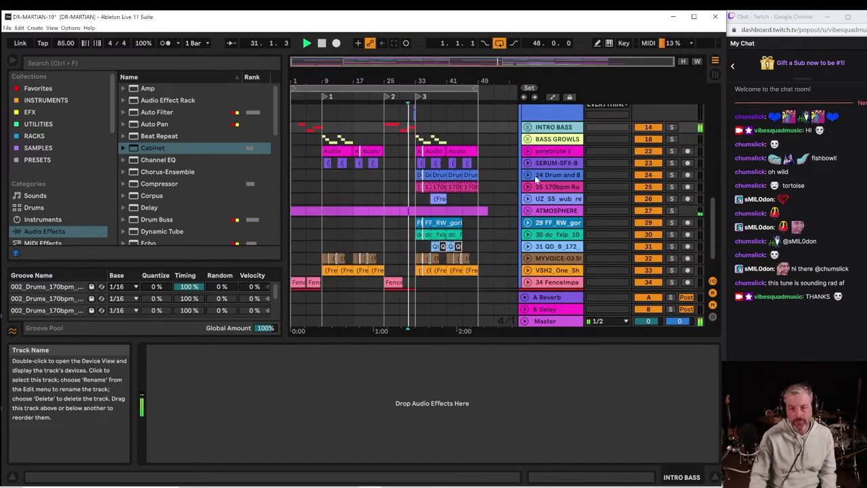
Unfold the ATMOSPHERE group, play the arrangement from bar 9, and fold the group again.
click(528, 211)
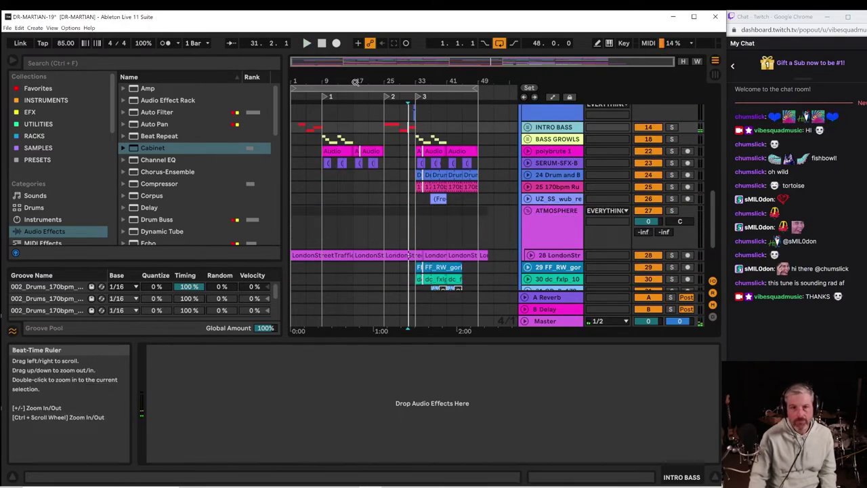
click(323, 232)
key(space)
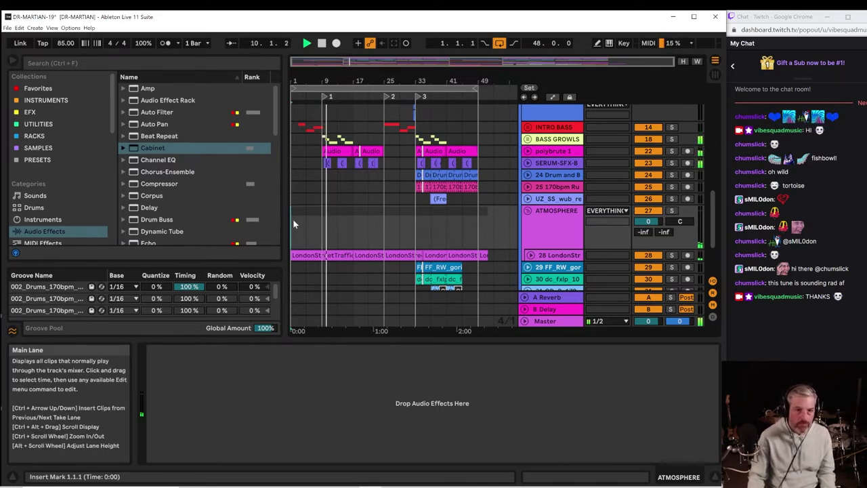
scroll(506, 203, down, 3)
click(528, 160)
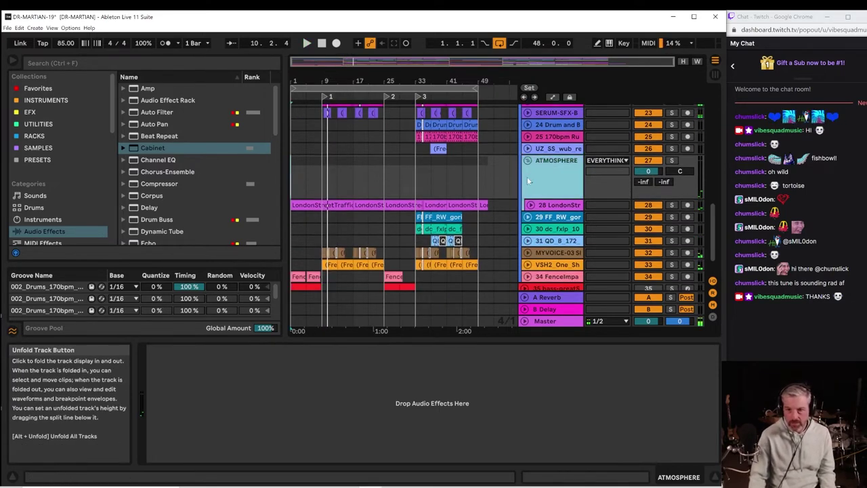
click(527, 161)
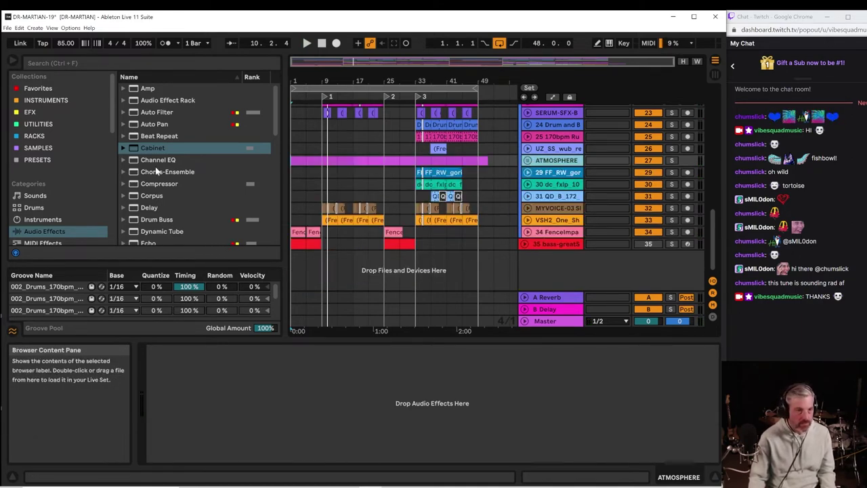
Browse the Samples n Loops MEGA place and expand the ONESHOTS folder inside -1-SPLICE-RANDOM.
click(60, 100)
click(60, 88)
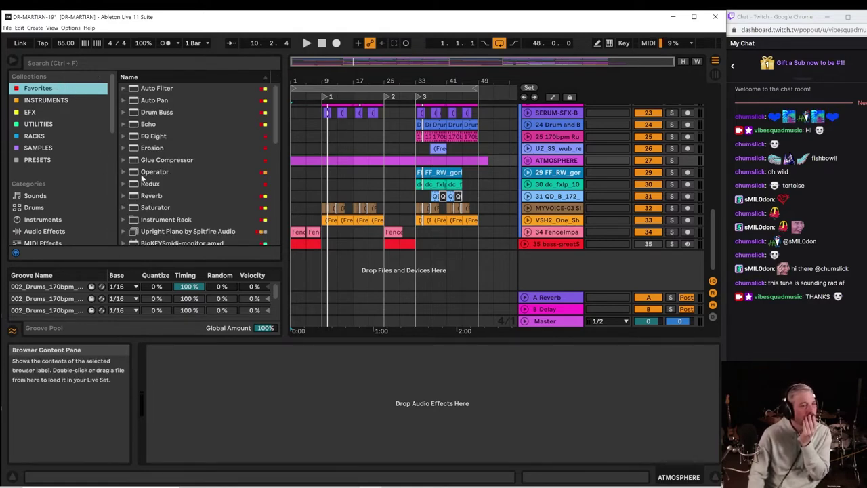
drag(113, 112, 117, 195)
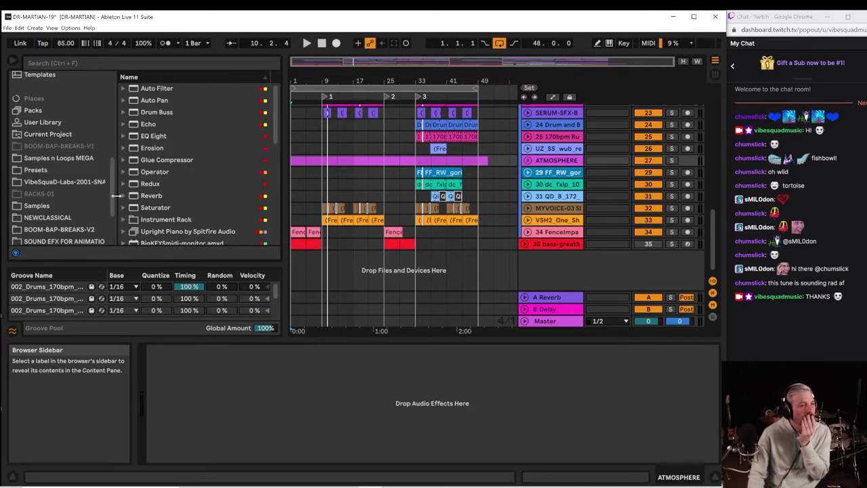
click(76, 158)
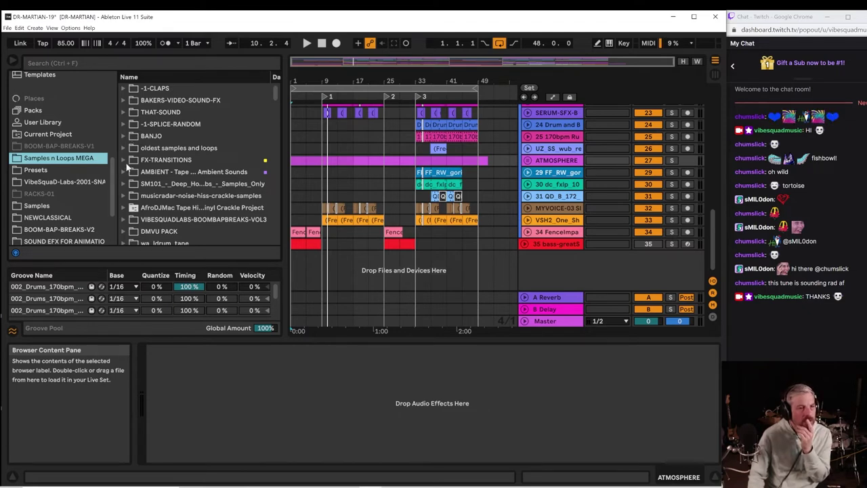
scroll(127, 167, down, 3)
scroll(127, 161, up, 3)
click(123, 125)
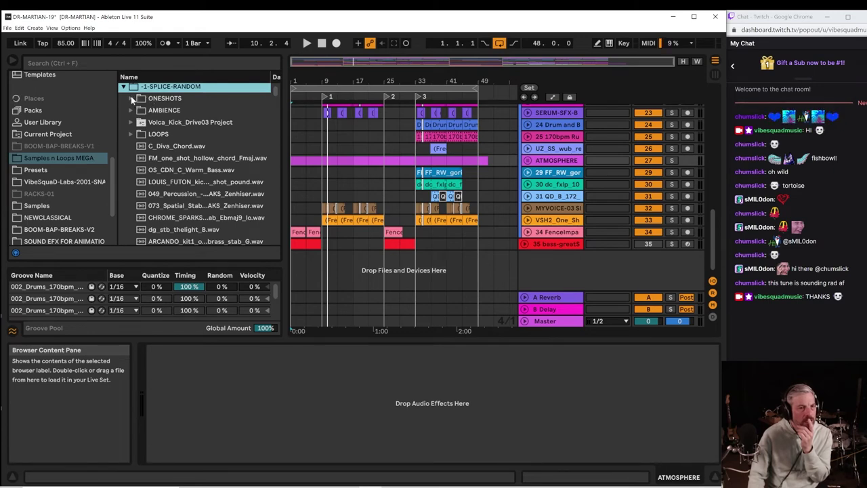
click(131, 98)
Audition samples down the ONESHOTS folder, including the SPLC-3849 Bowl_Return effect and the 008_b and 059_a Zenhiser snares.
scroll(157, 134, down, 18)
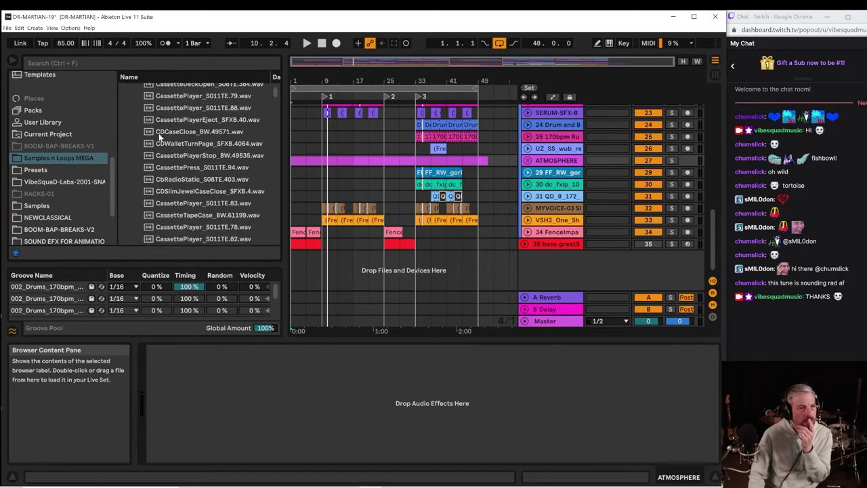
scroll(162, 138, down, 3)
scroll(181, 199, down, 15)
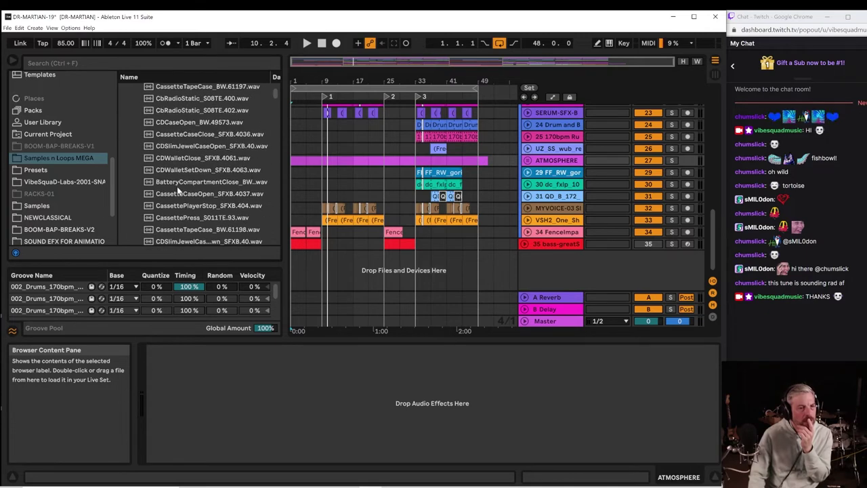
click(181, 179)
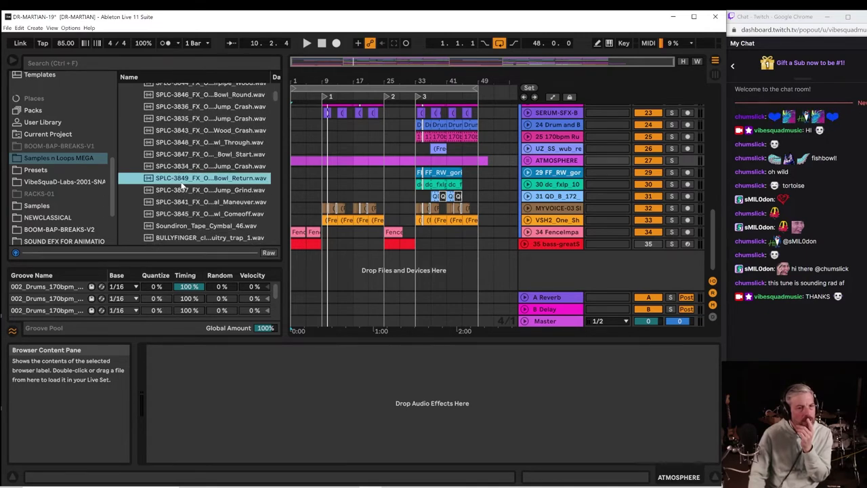
scroll(181, 182, down, 3)
click(184, 200)
scroll(184, 203, down, 3)
click(183, 205)
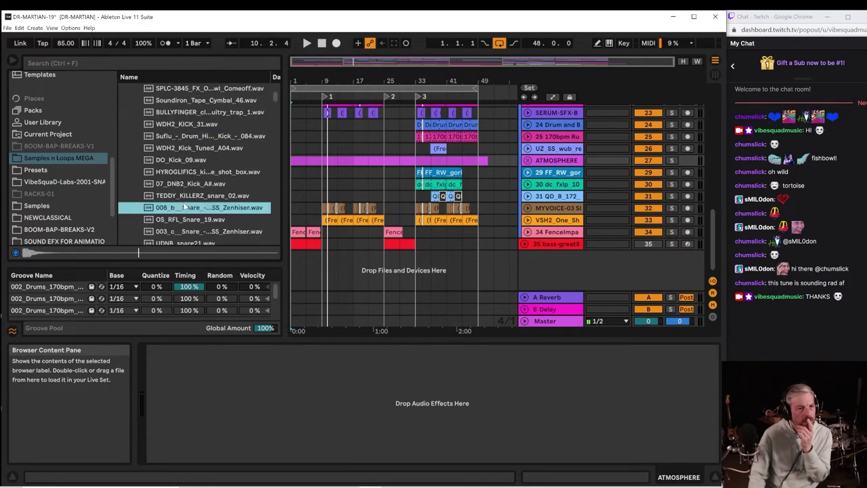
scroll(183, 205, down, 3)
click(183, 205)
scroll(182, 205, down, 2)
click(183, 205)
scroll(182, 205, down, 5)
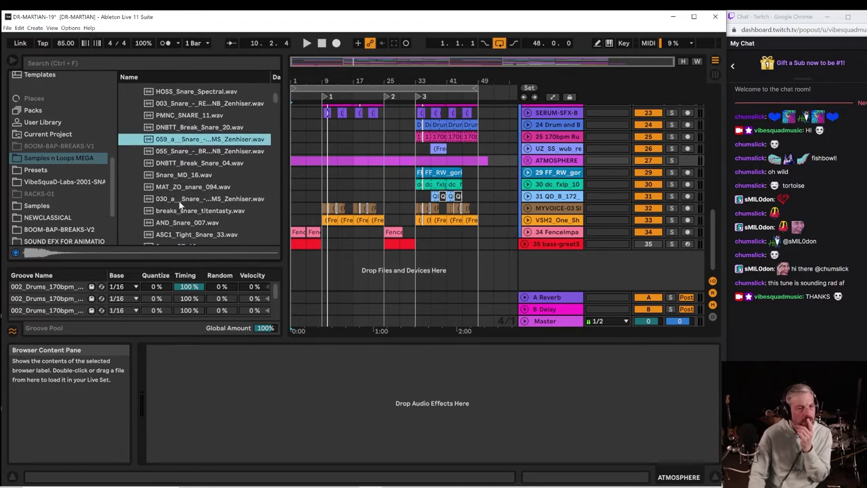
click(177, 204)
Preview the SNS_LP_synth_spacey_Am, ss_crd_pro_men_Bm and LSI_Gentleman_Kick one-shots.
scroll(174, 203, down, 3)
click(174, 204)
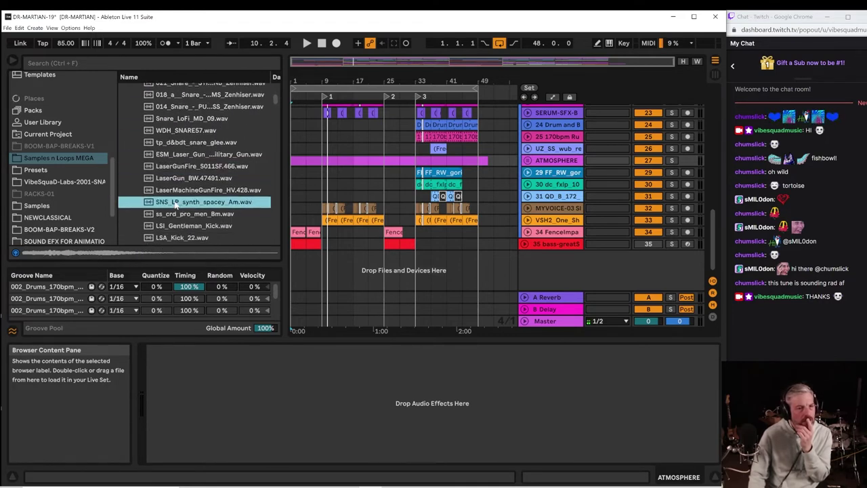
scroll(174, 200, down, 5)
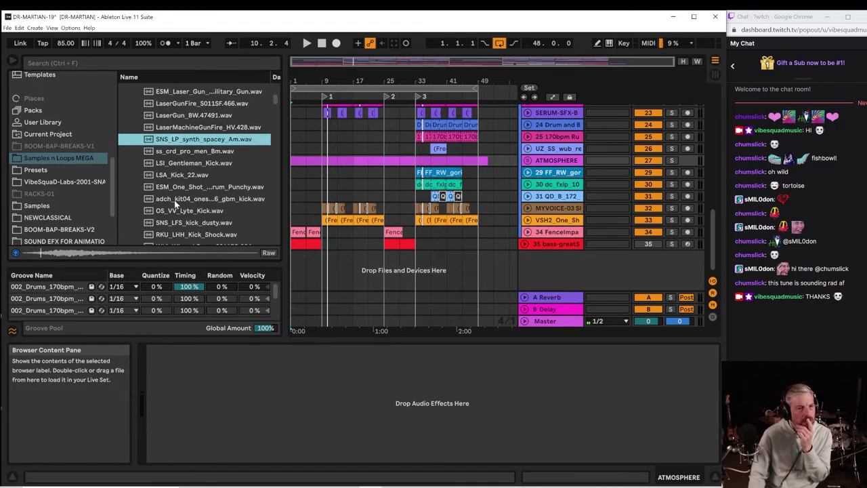
click(191, 151)
click(191, 162)
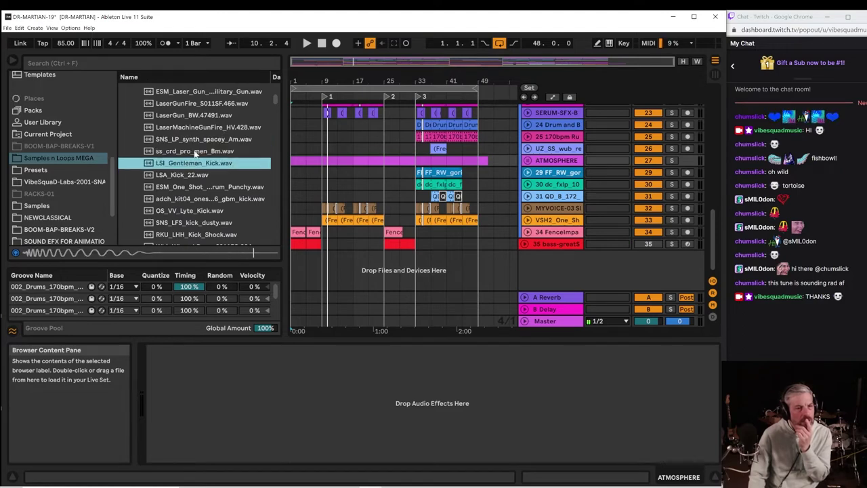
Compare the ss_crd_pro_men_Bm and SNS_LP_synth_spacey_Am one-shots by previewing each of them again.
click(195, 151)
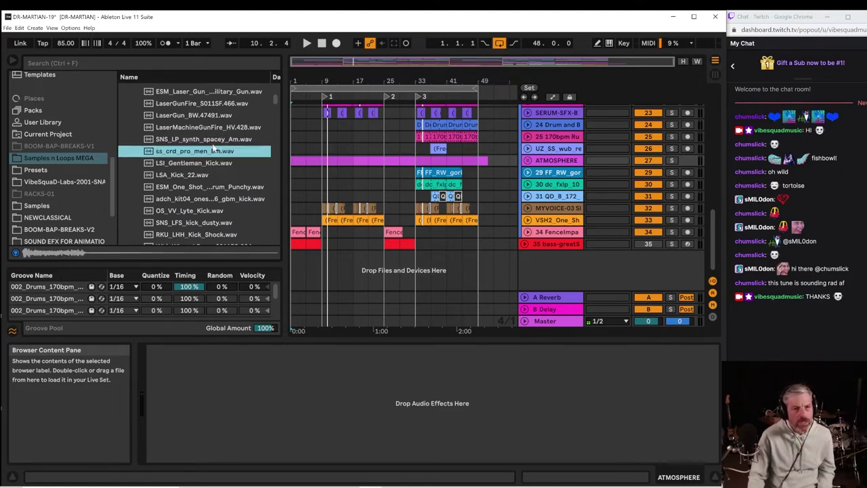
key(Up)
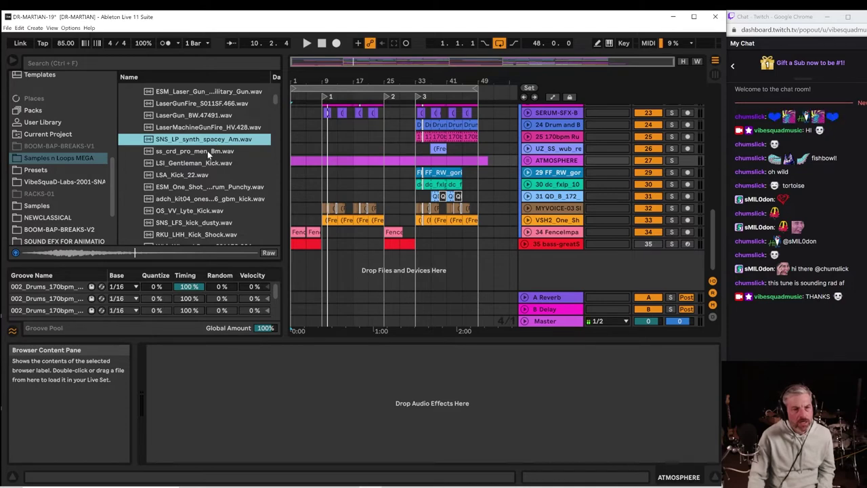
click(207, 150)
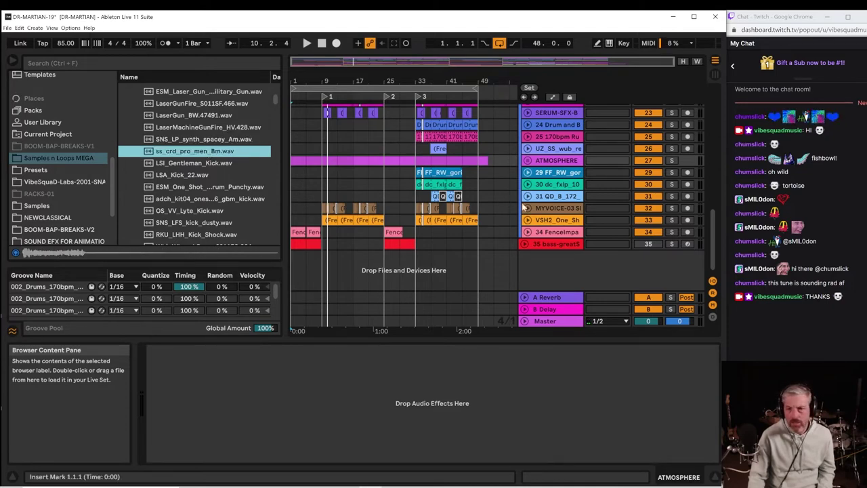
Insert a new MIDI track below track 35 and load ss_crd_pro_men_Bm.wav into it as a Simpler instrument.
right_click(557, 265)
click(589, 278)
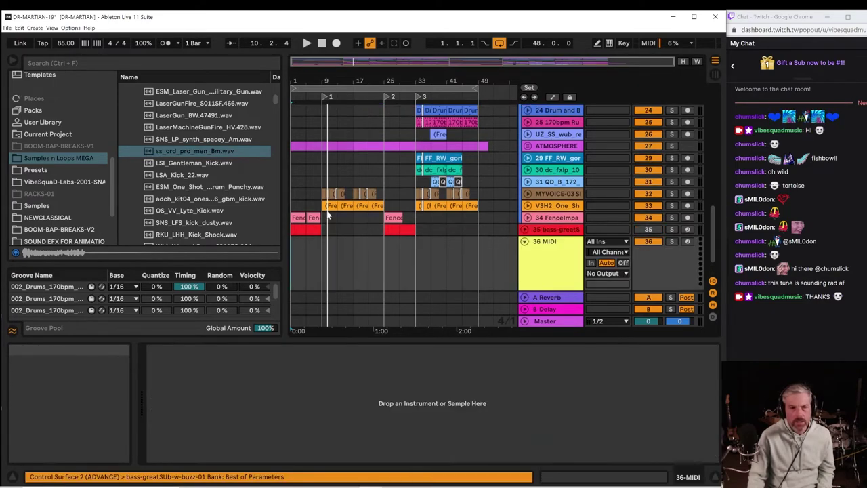
drag(203, 153, 308, 410)
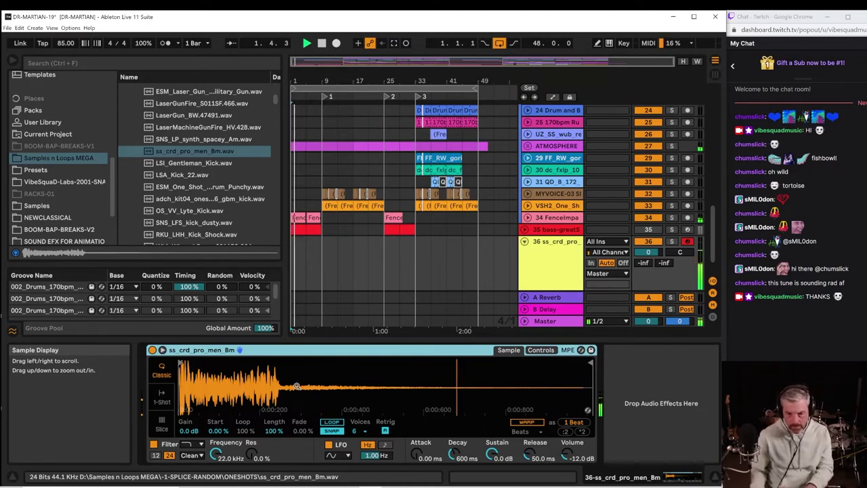
Convert the ss_crd_pro_men_Bm Simpler to Sampler and set the sample's root key to B2.
right_click(371, 350)
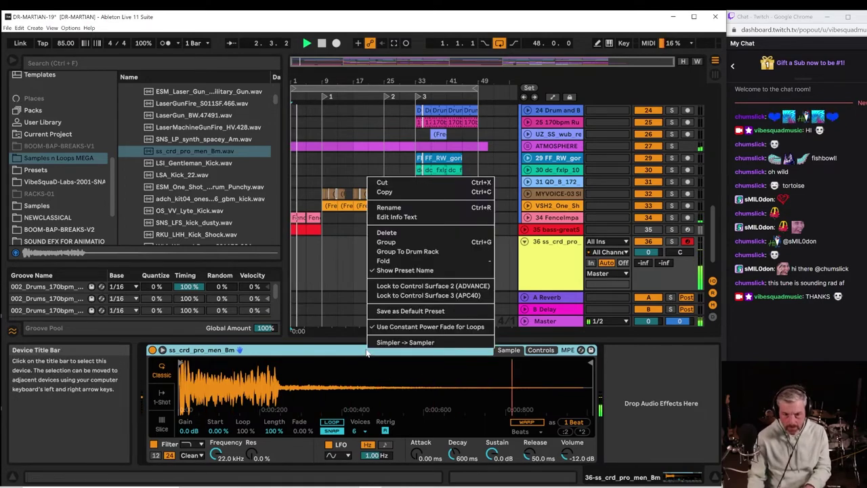
click(403, 345)
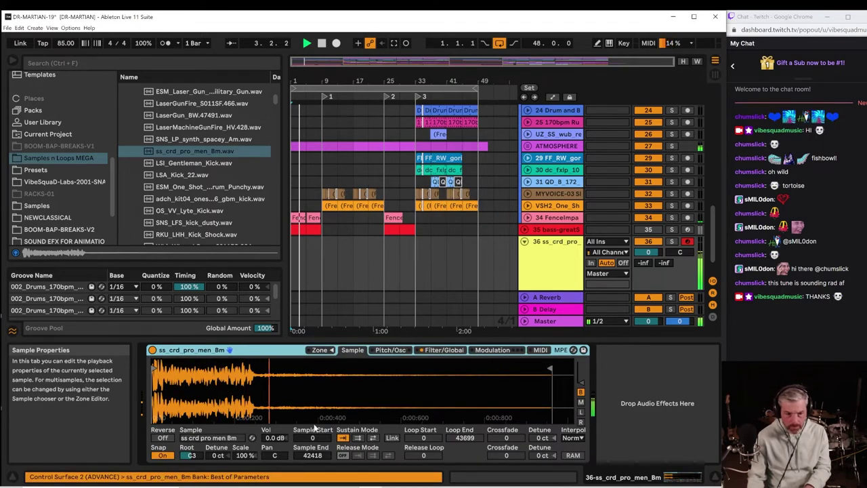
click(190, 457)
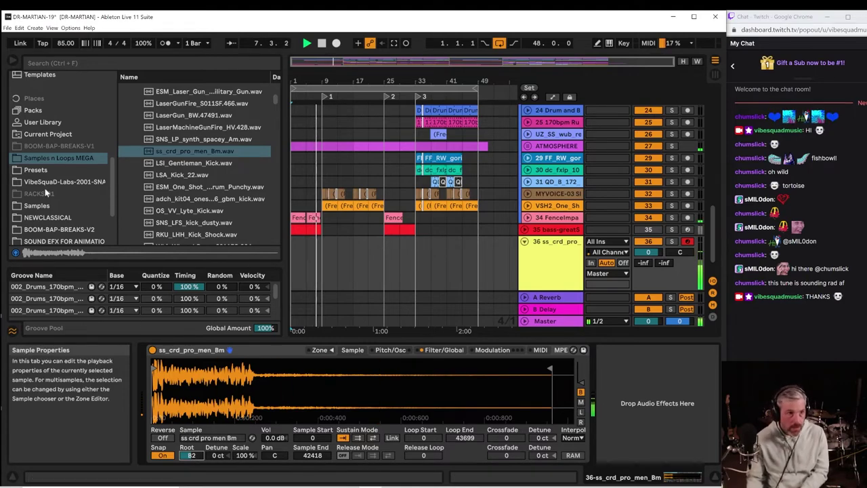
Add the Echo effect from the EFX collection after the Sampler and set its linked delay times to 1/16.
scroll(114, 169, up, 5)
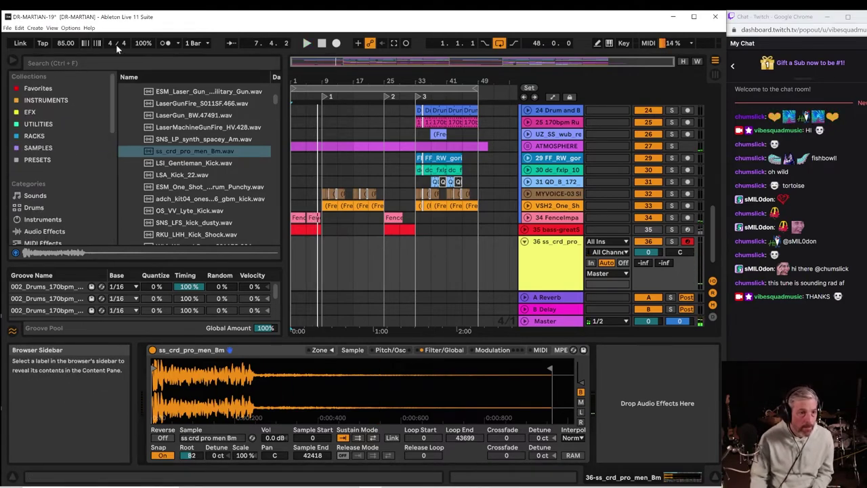
click(44, 116)
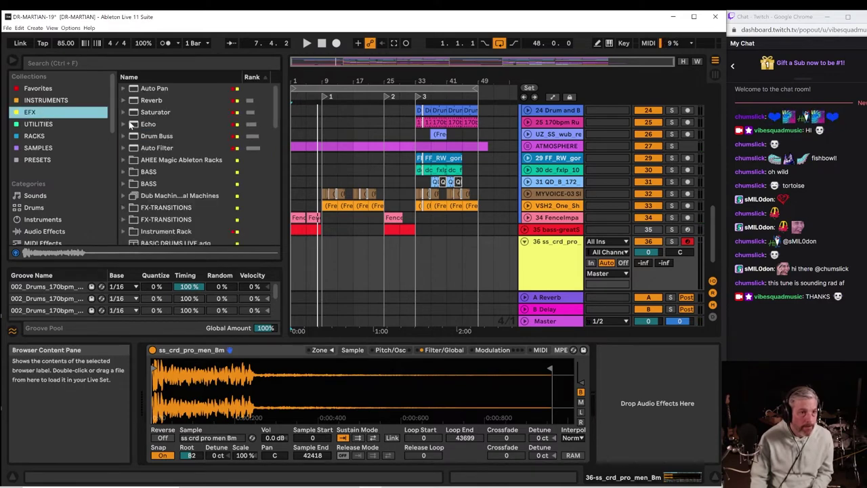
drag(148, 124, 623, 382)
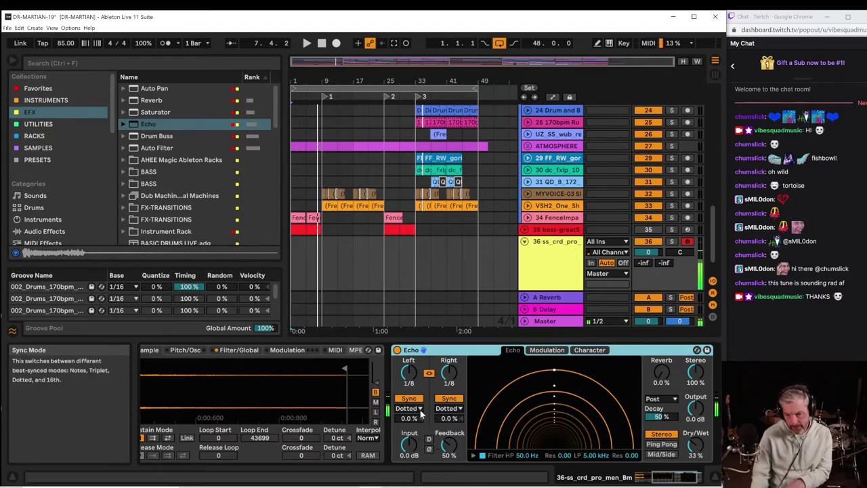
drag(408, 372, 409, 379)
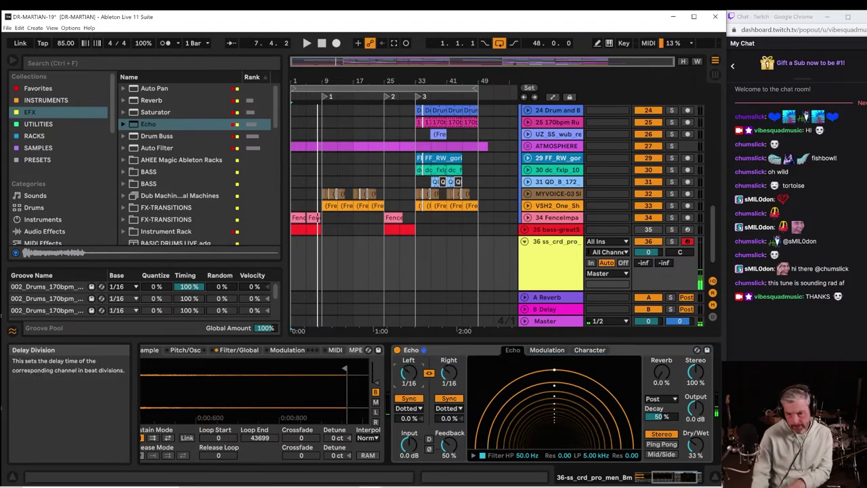
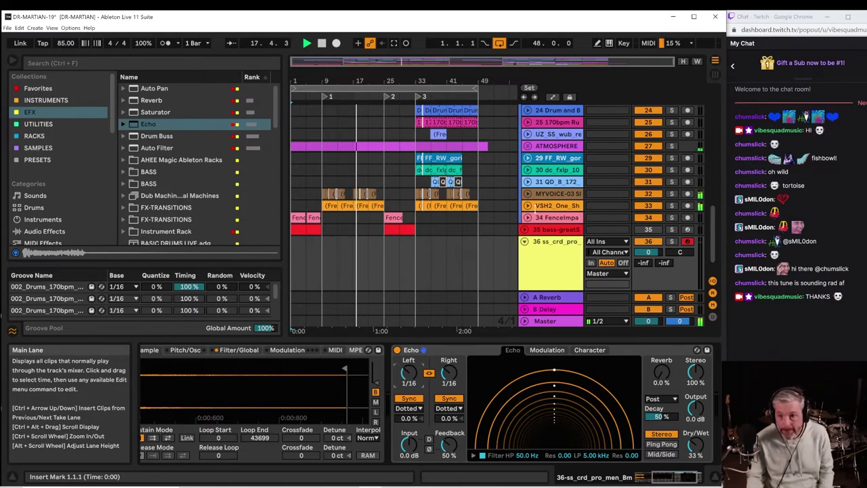
Capture the played MIDI on track 36, extend the clip's start back to bar 1, and open its notes for editing.
click(393, 43)
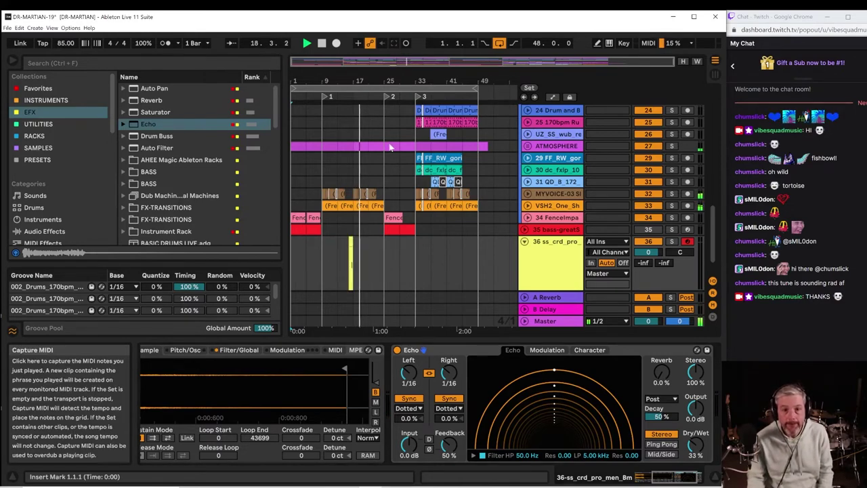
drag(349, 242, 291, 242)
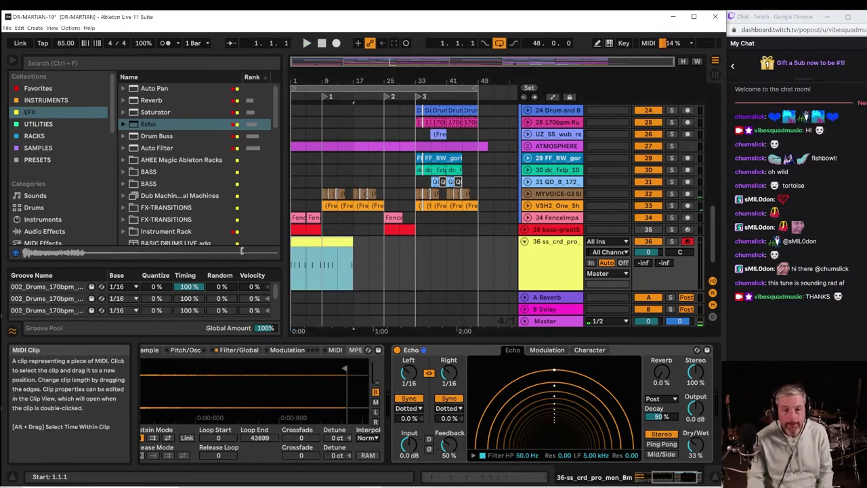
key(space)
double_click(322, 241)
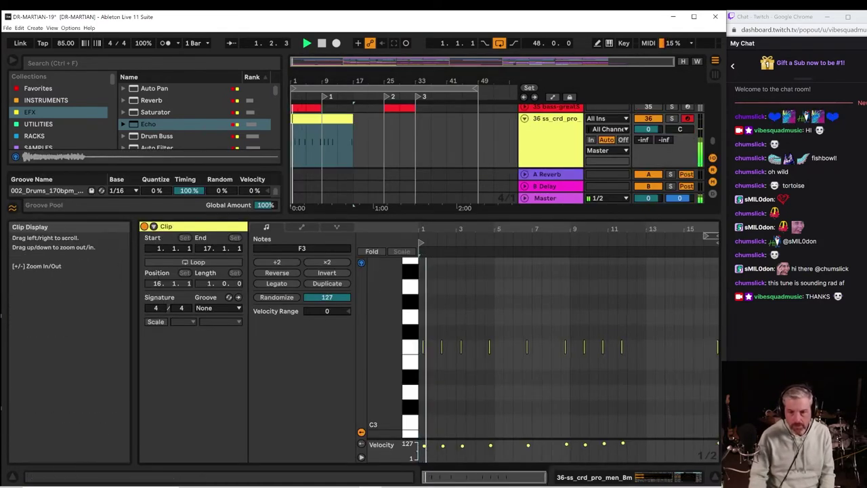
Turn off note preview and deactivate the two F3 notes at the start of bars 2 and 3.
drag(421, 229, 421, 270)
click(493, 346)
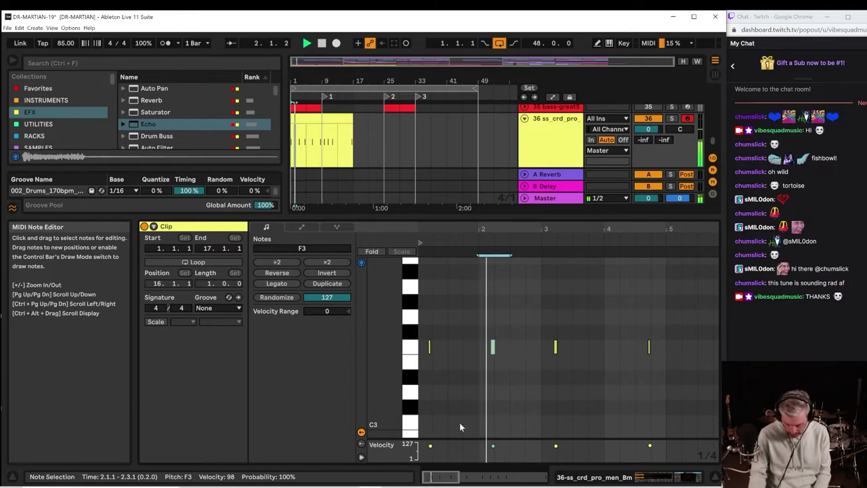
key(space)
click(361, 262)
key(space)
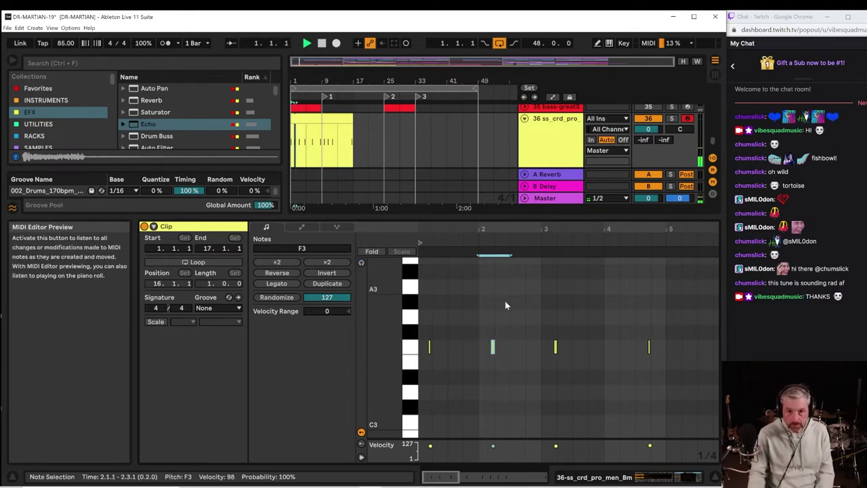
key(0)
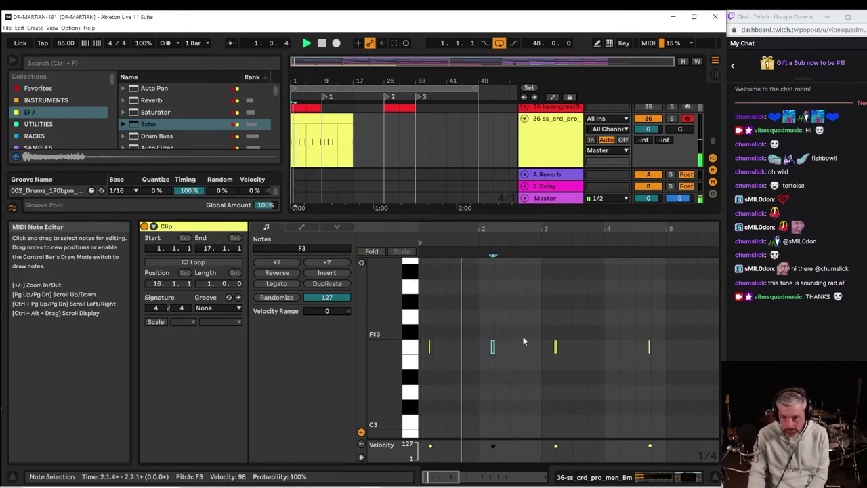
drag(530, 229, 530, 208)
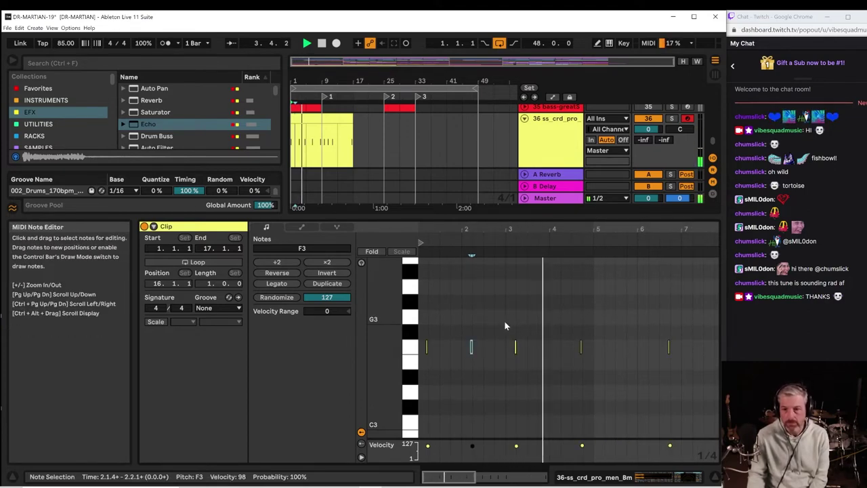
drag(504, 321, 523, 380)
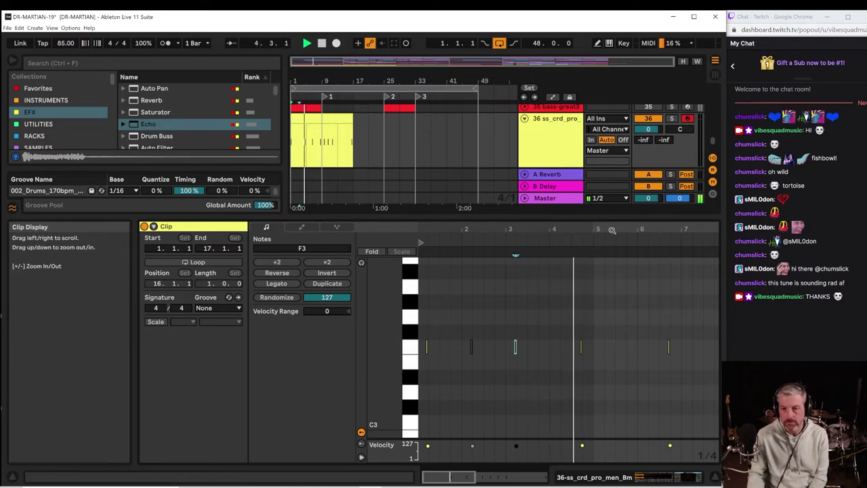
Try deactivating the F3 note late in bar 4, reactivate it, and inspect its timing up close.
drag(611, 229, 499, 323)
click(515, 346)
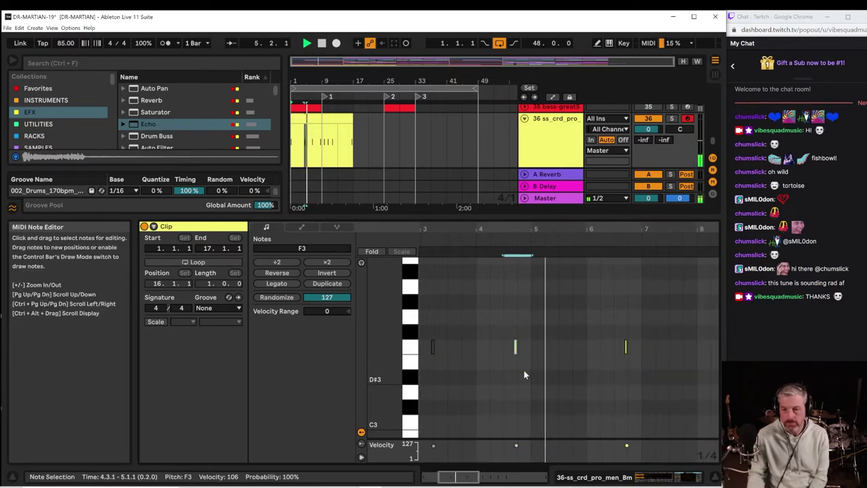
key(0)
key(0)
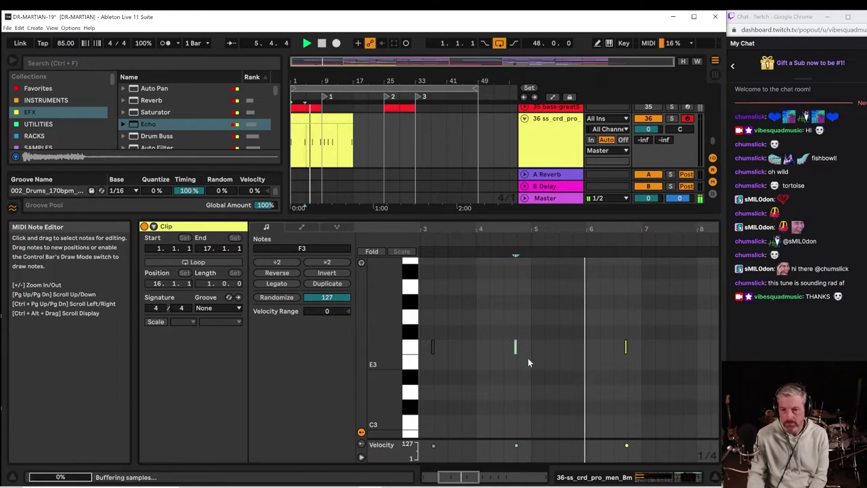
click(475, 340)
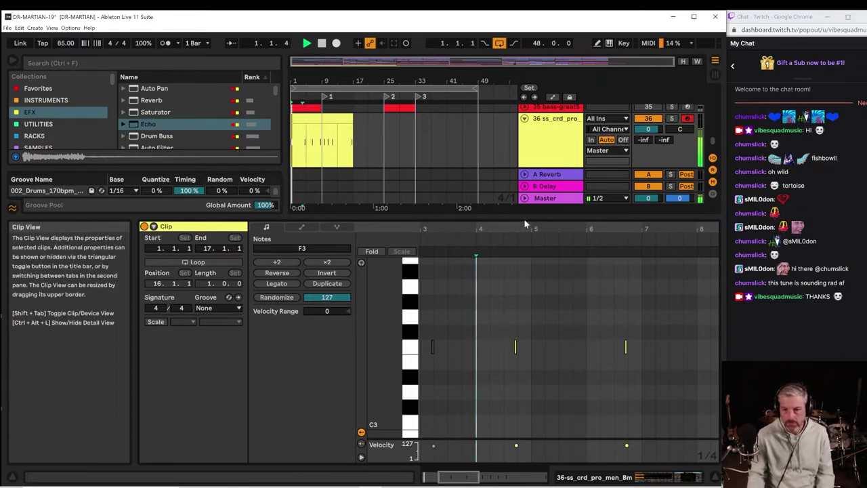
drag(520, 229, 516, 361)
click(455, 350)
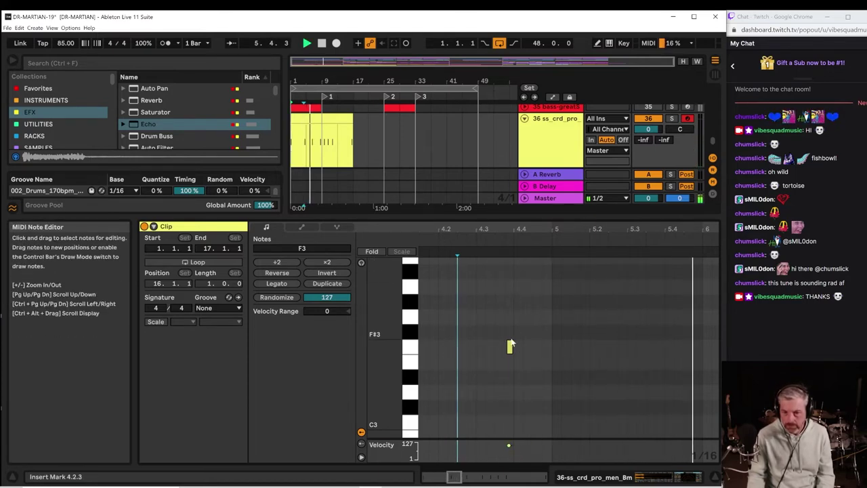
drag(526, 230, 527, 182)
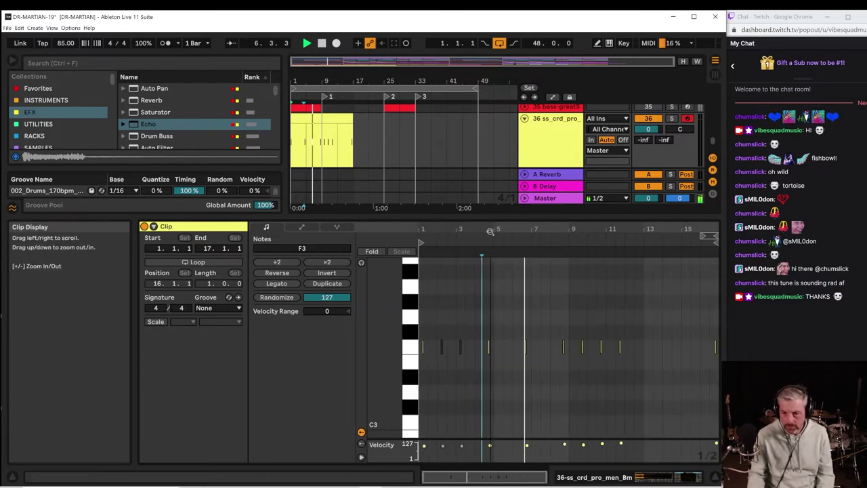
Deactivate the F3 notes late in bars 6, 8, 9 and 10 of the clip.
click(525, 347)
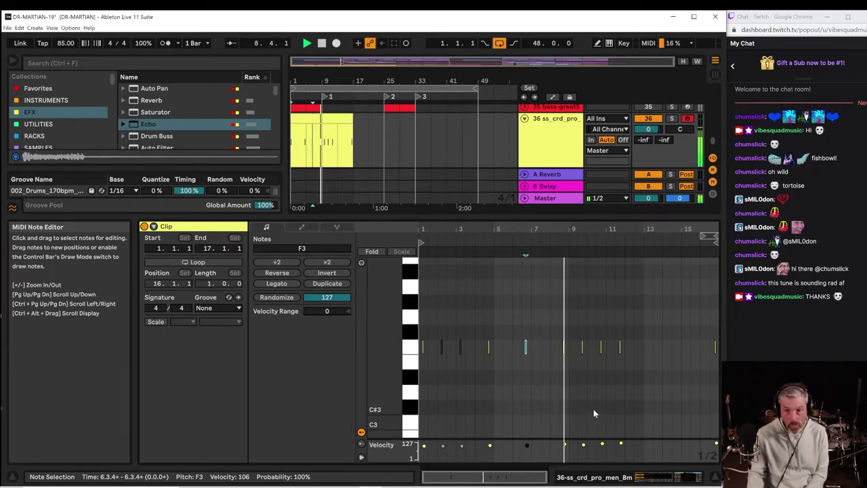
click(562, 345)
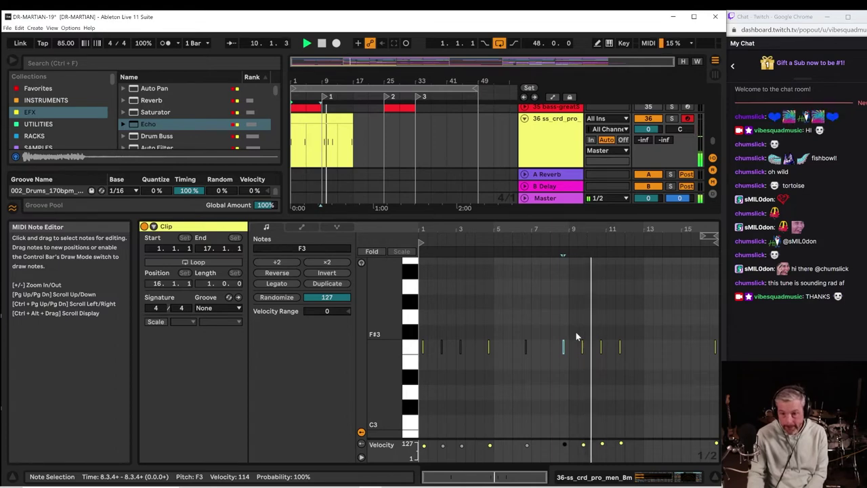
click(581, 347)
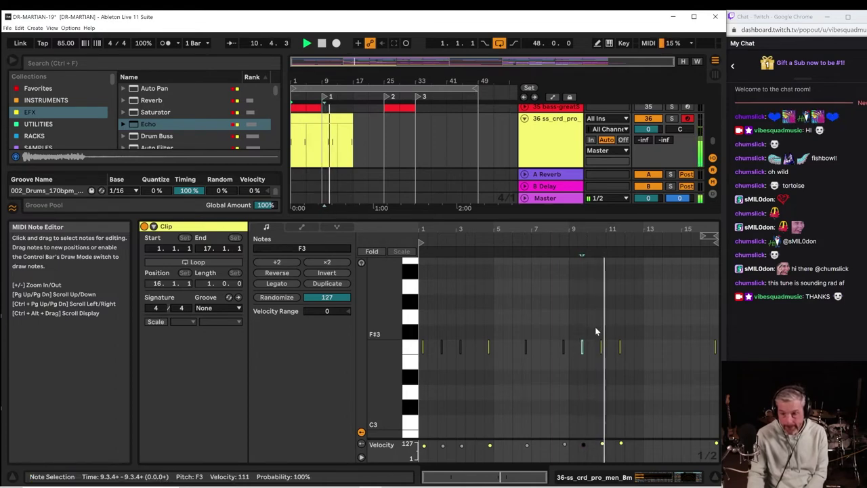
click(604, 347)
drag(610, 352, 611, 352)
key(0)
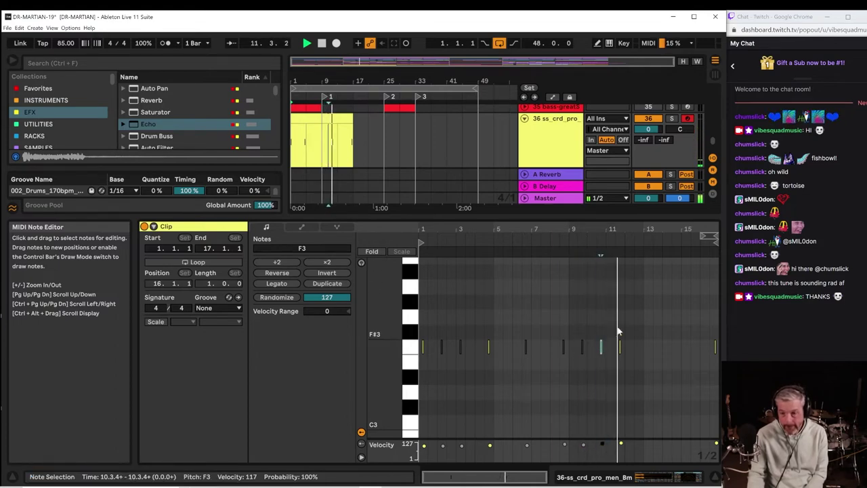
Stop playback and move the F3 note late in bar 11 to 12.4.1.
drag(615, 228, 615, 271)
drag(519, 257, 492, 286)
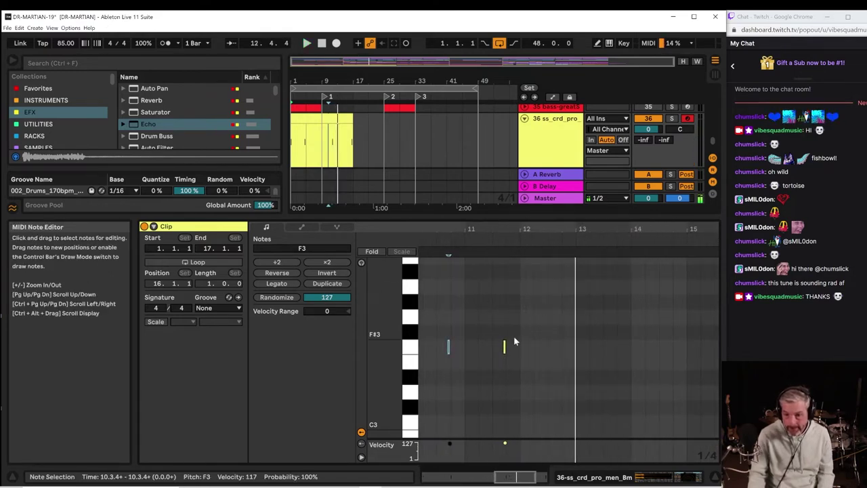
key(space)
mouse_move(505, 347)
mouse_down()
mouse_move(546, 348)
mouse_move(568, 361)
mouse_up()
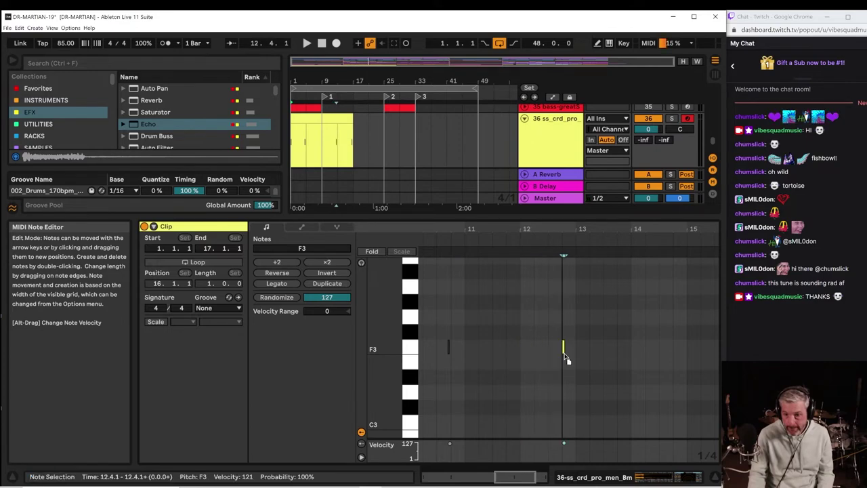
Play the edited clip from about bar 12 and reduce the note editor's height to reveal more arrangement tracks.
click(531, 239)
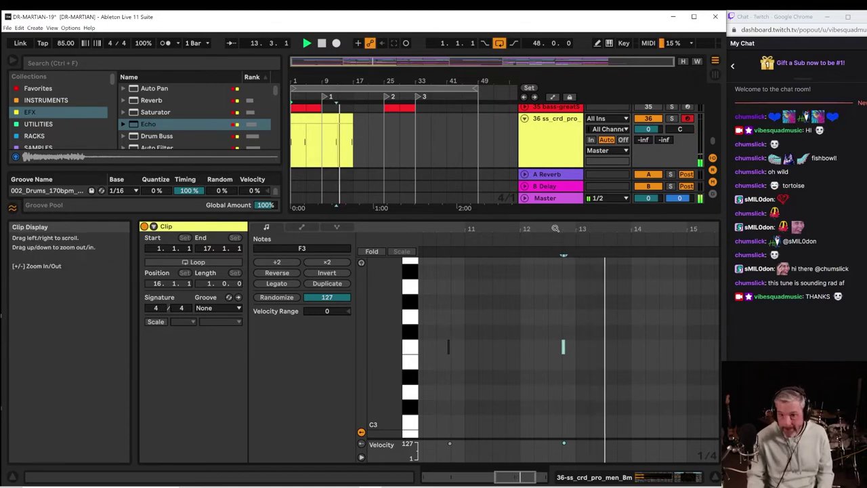
drag(563, 229, 563, 203)
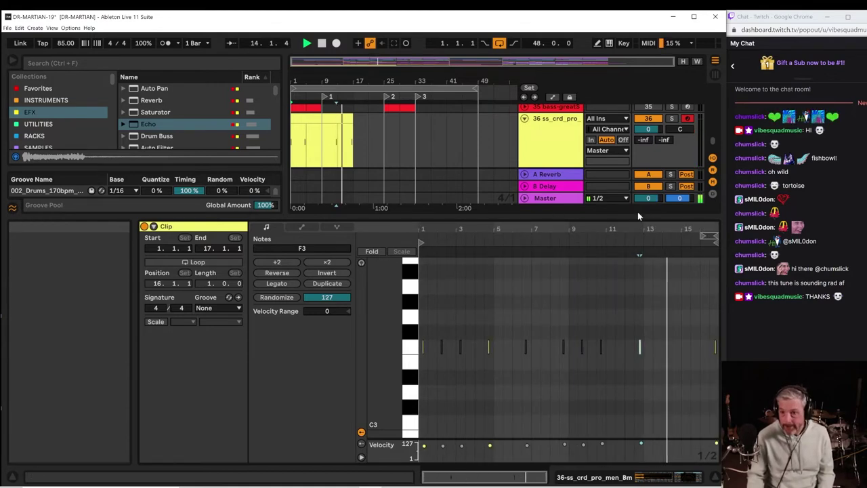
drag(637, 214, 637, 337)
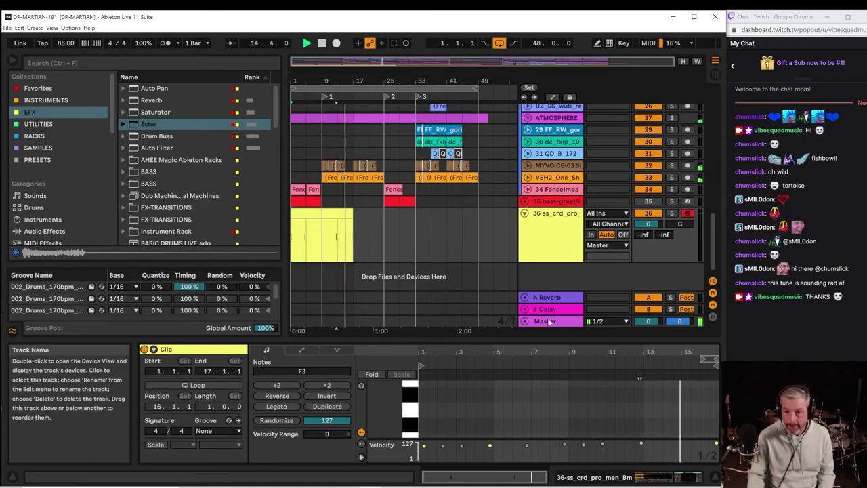
Open track 36's device chain and set the sampler's pitch Spread to 46%.
double_click(550, 233)
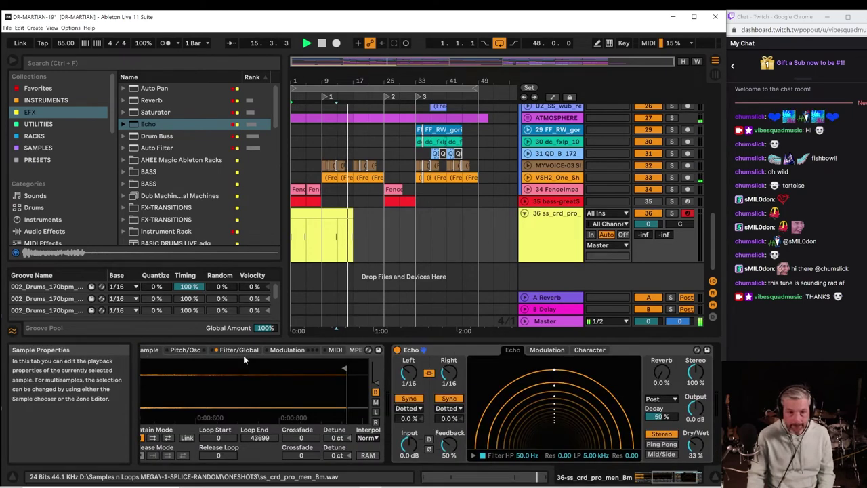
drag(673, 476, 640, 476)
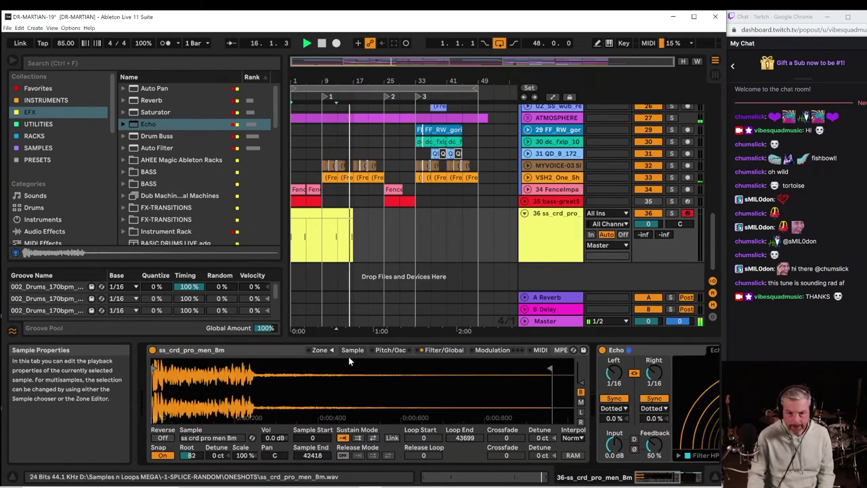
click(390, 351)
drag(494, 429, 495, 399)
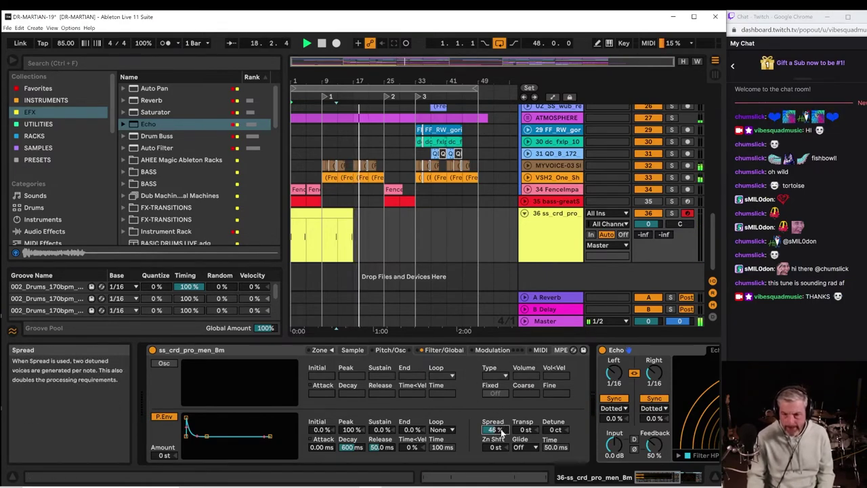
Set Echo's Feedback to 81% and its Reverb to 2.4% while the song plays from the start.
drag(669, 477, 671, 476)
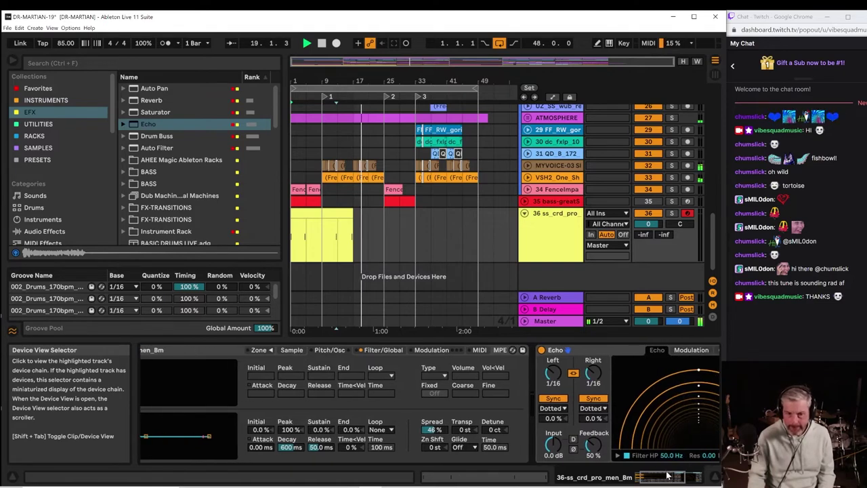
key(space)
key(space)
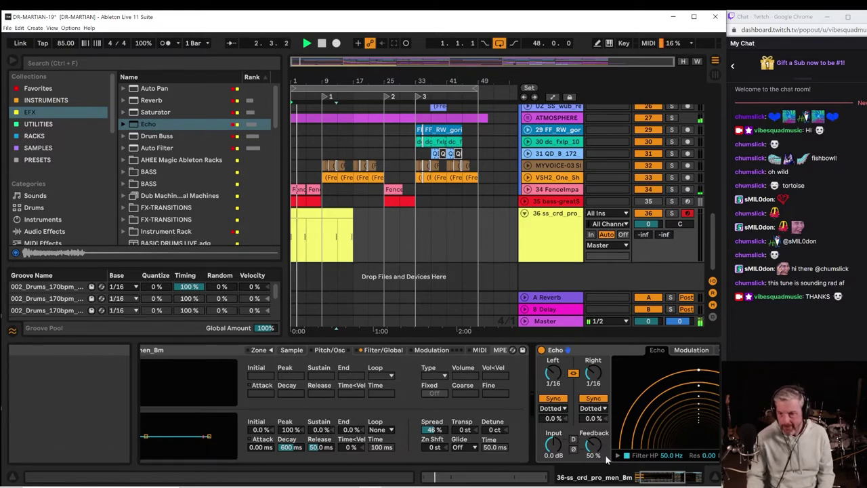
click(648, 479)
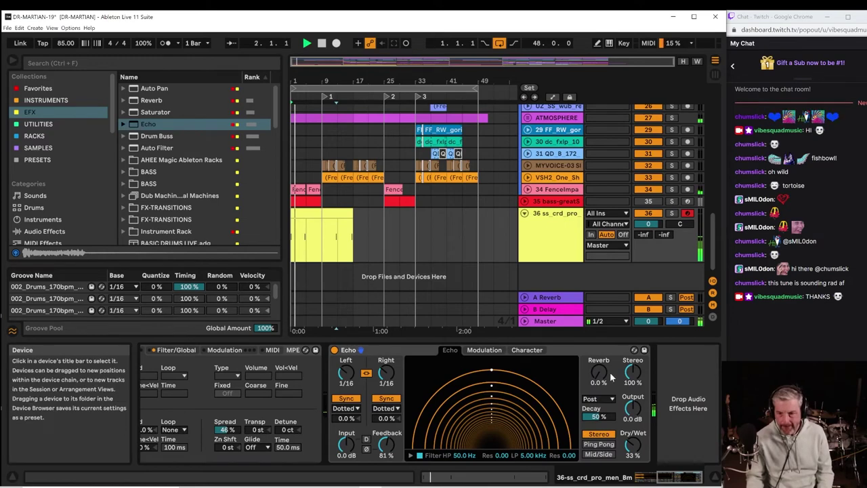
drag(603, 374, 602, 370)
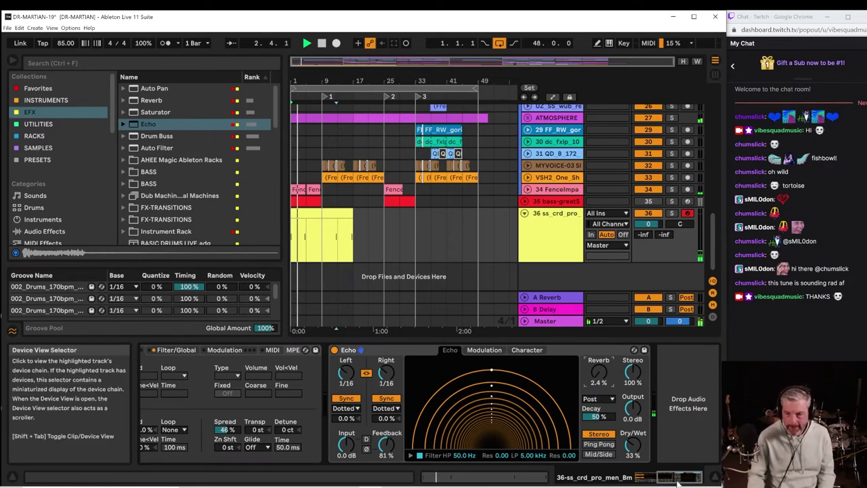
Audition Echo's Ping Pong and Mid/Side channel modes from the start of the song and return to Stereo.
key(space)
key(space)
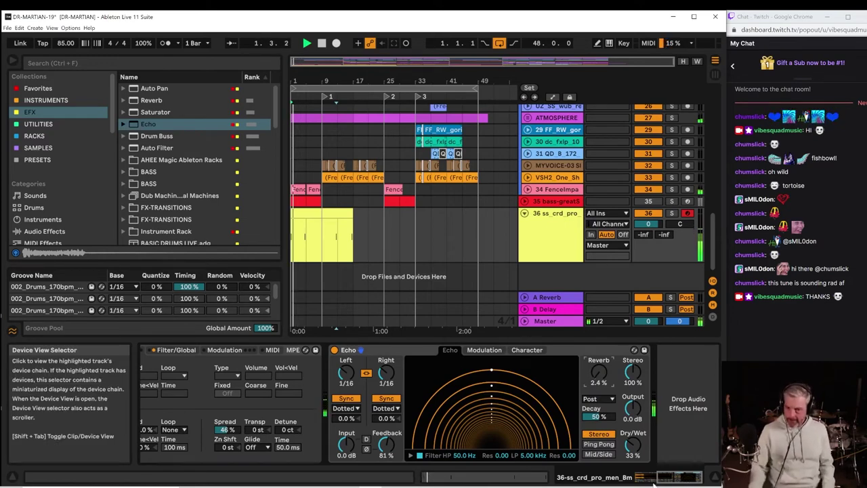
click(589, 444)
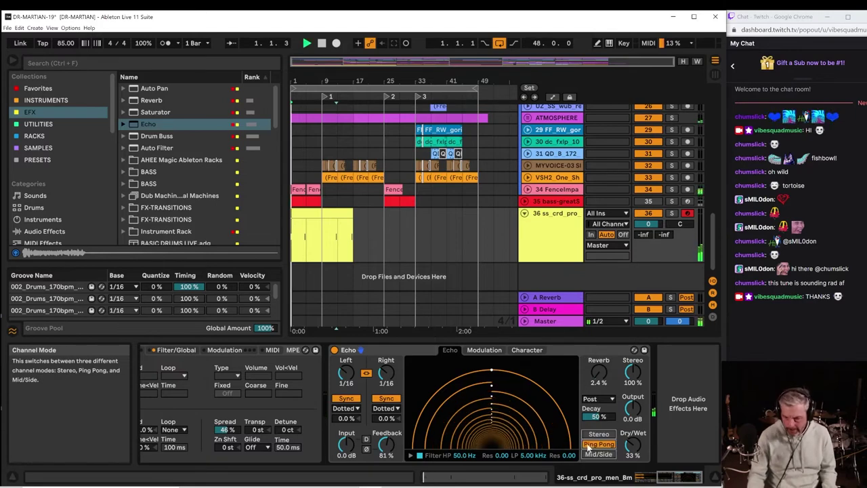
click(598, 454)
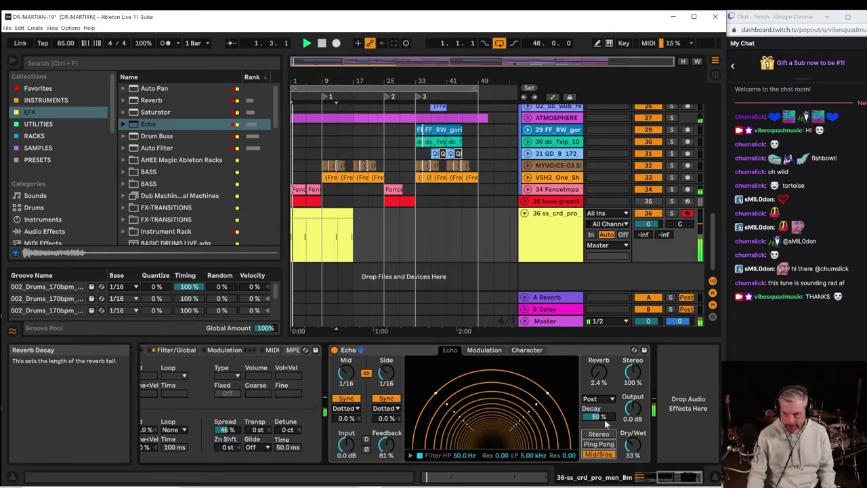
click(599, 434)
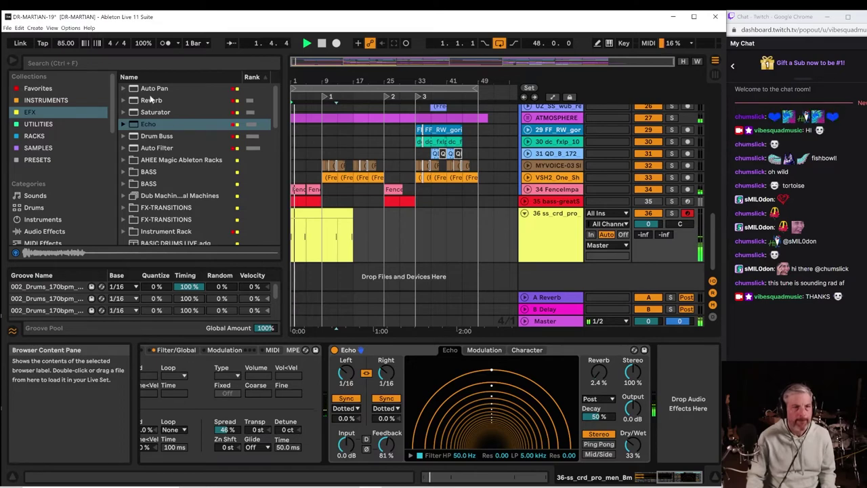
Add Auto Filter after Echo and shape it as a notch at about 3.25 kHz with 57% resonance.
click(41, 88)
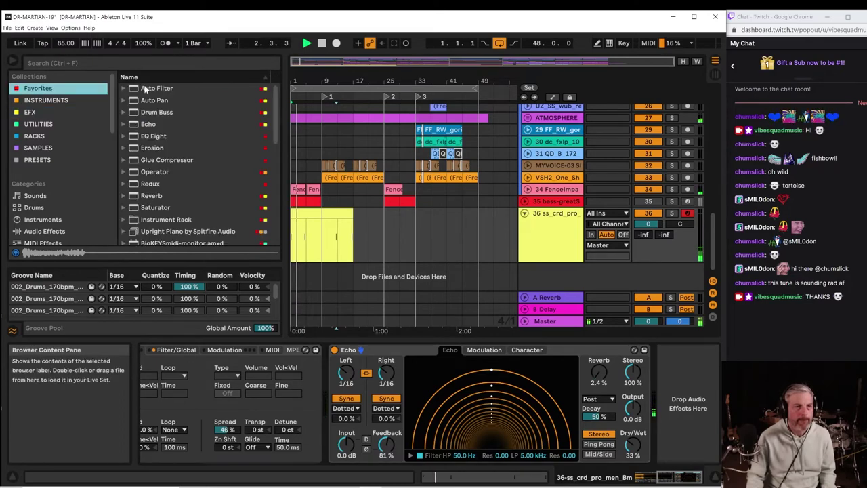
drag(145, 88, 699, 376)
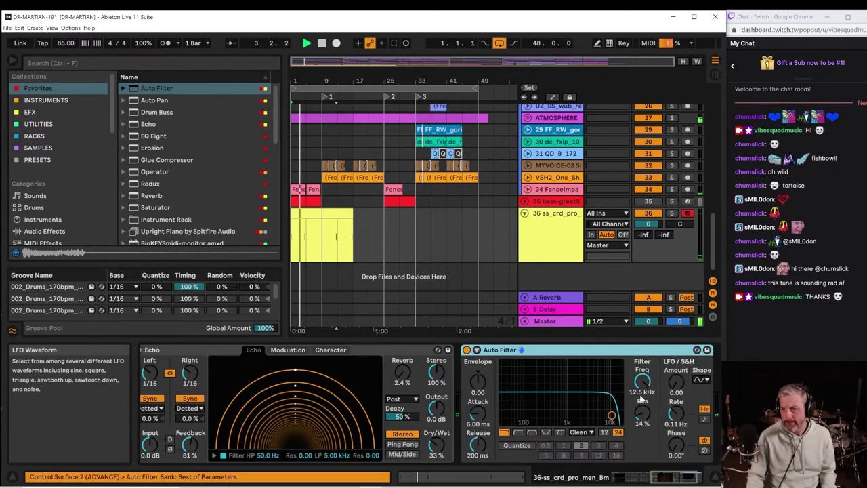
click(545, 432)
key(space)
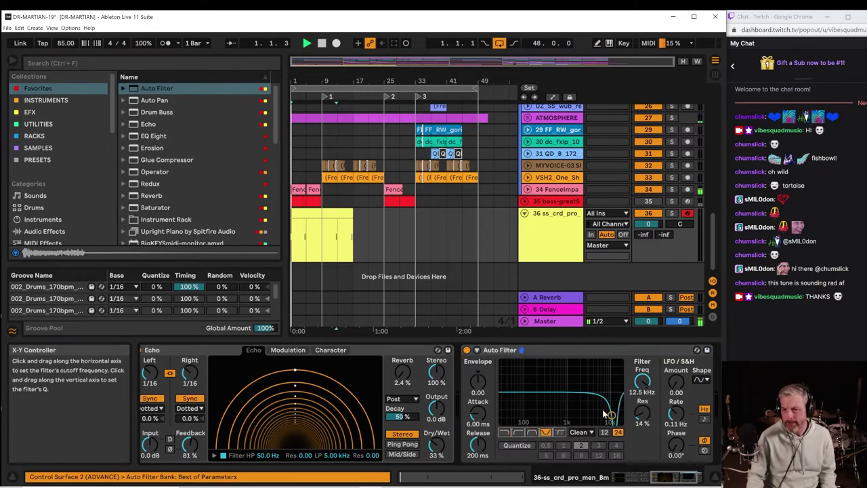
drag(610, 414, 588, 394)
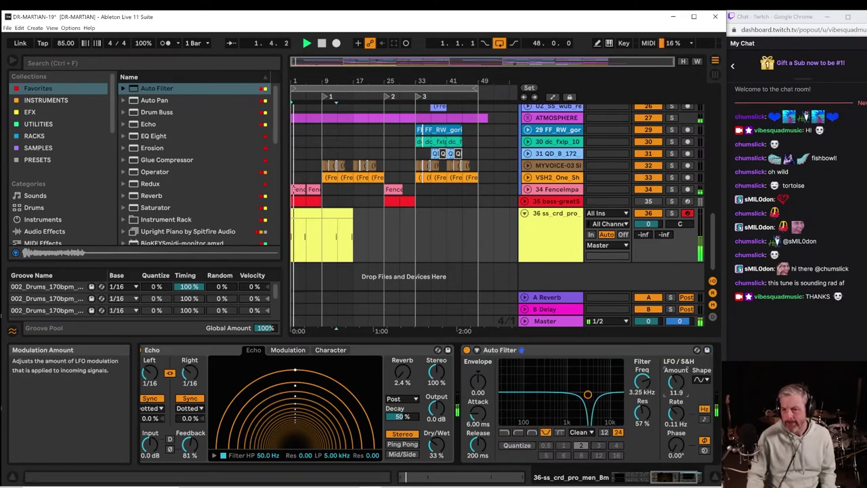
Set Auto Filter to the 12 dB slope, 1.59 kHz frequency and LFO amount 19.0, with Spin mode and a 0.08 Hz rate.
drag(675, 383, 671, 389)
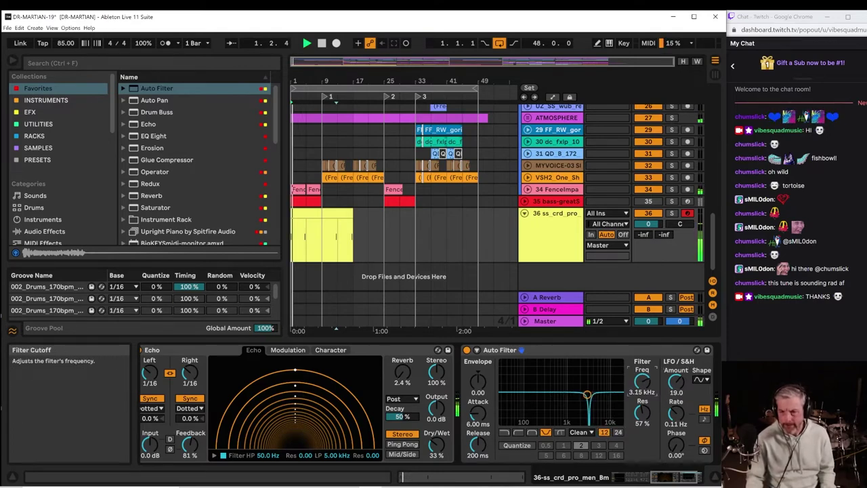
drag(640, 382, 641, 396)
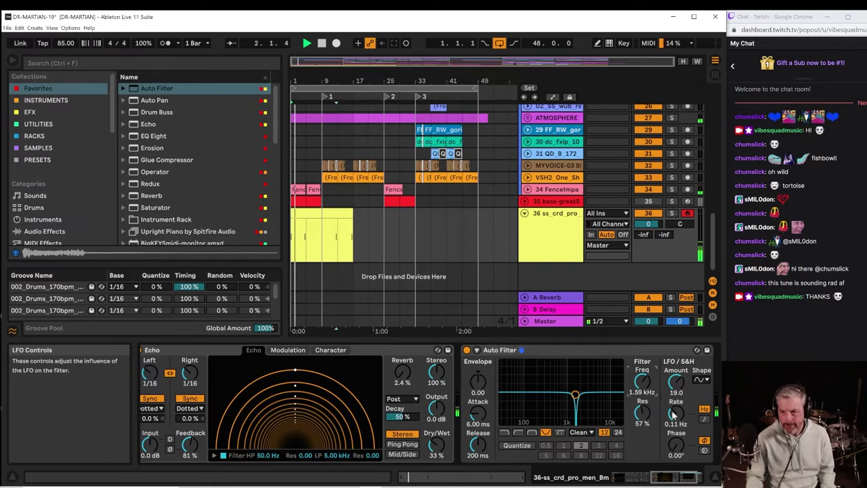
click(704, 450)
drag(677, 447, 675, 467)
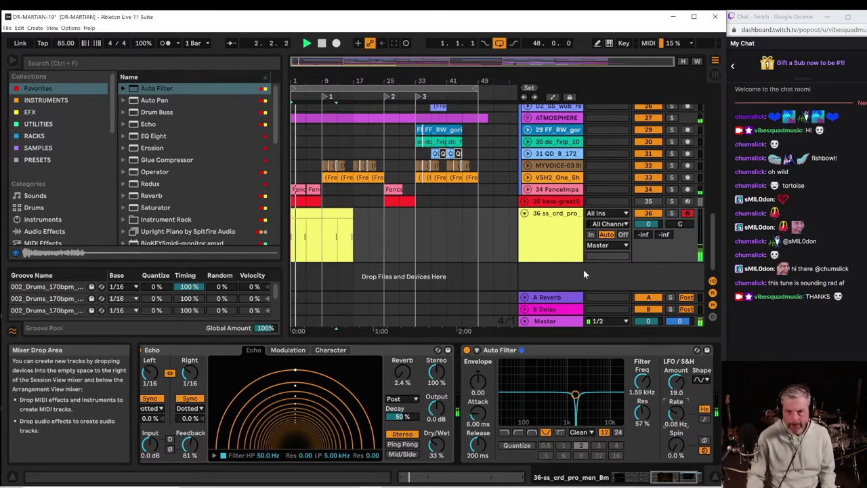
Freeze and flatten the ss_crd_pro_men_Bm track and move it above the bass-greatS track.
click(569, 255)
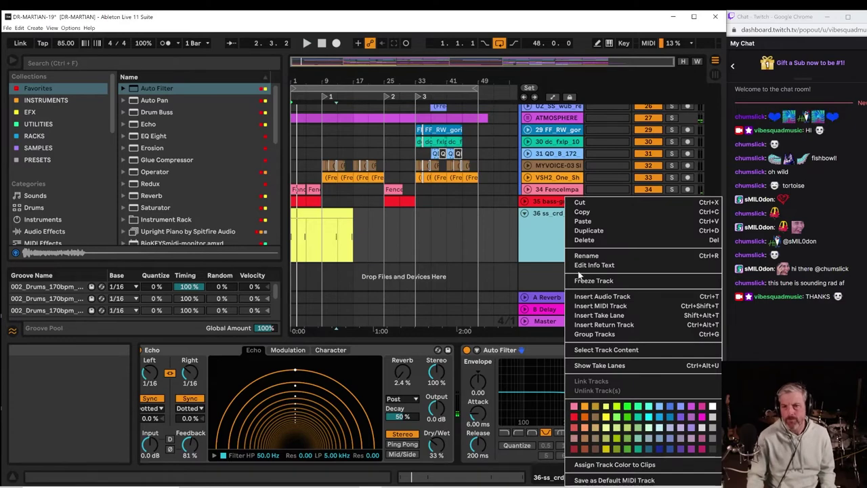
click(581, 279)
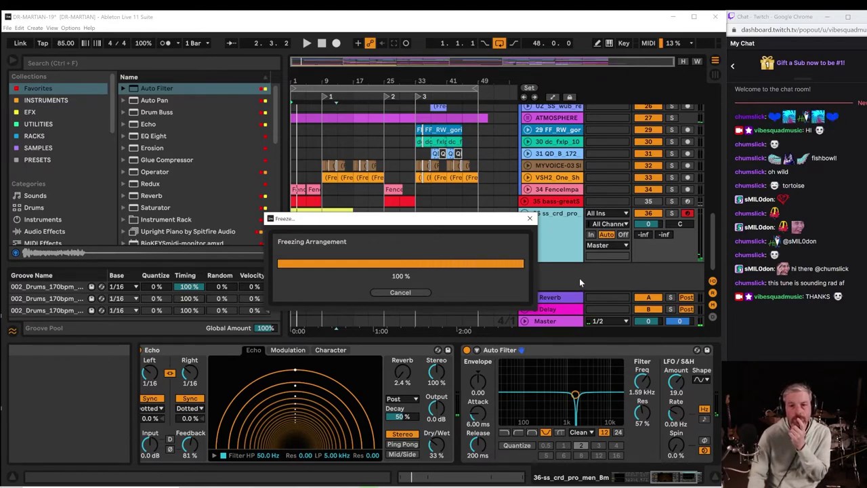
right_click(569, 243)
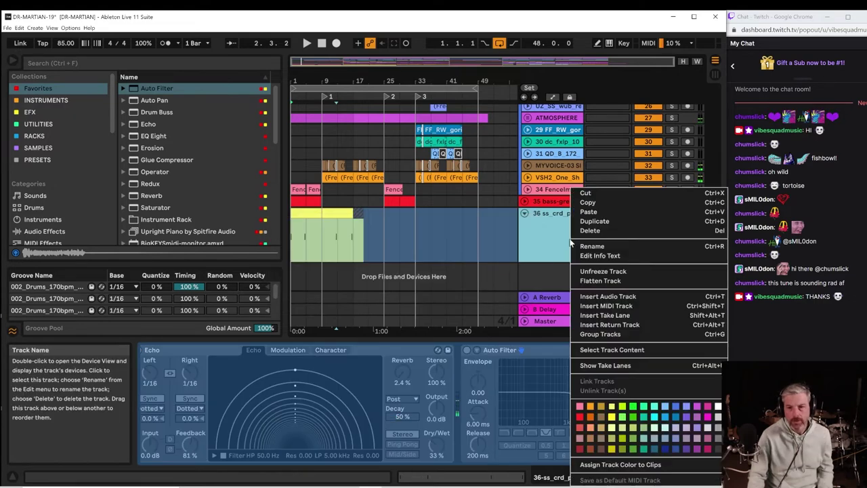
click(590, 281)
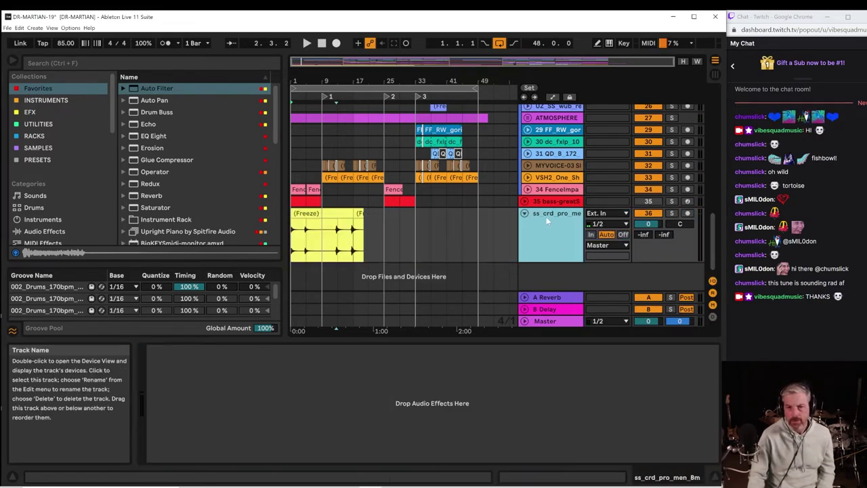
drag(546, 207, 545, 201)
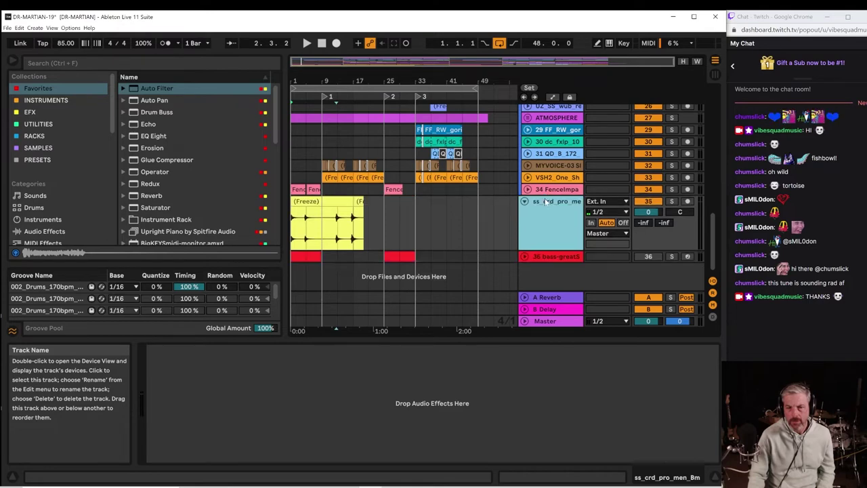
Join the track's flattened clips from bar 1 into one clip and copy it to bar 25.
click(339, 222)
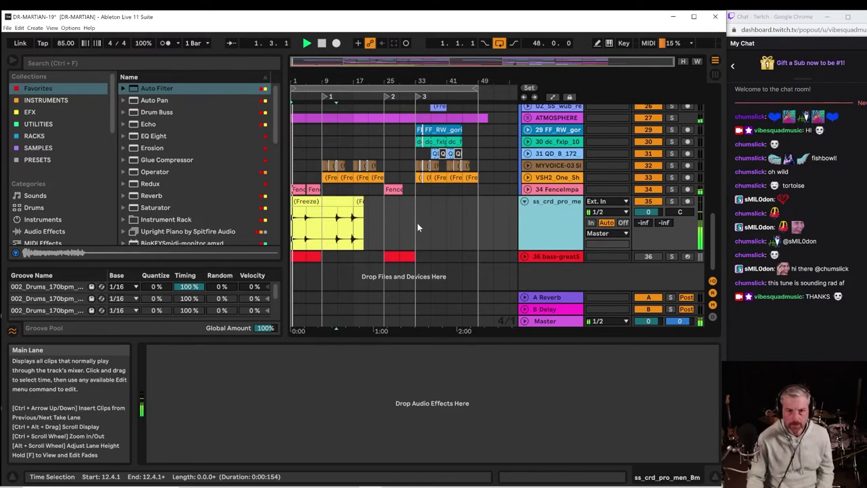
drag(317, 229, 289, 233)
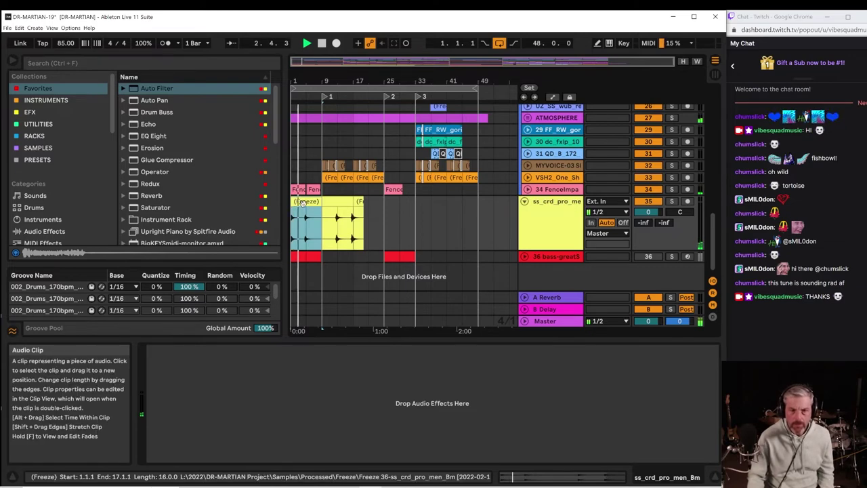
click(303, 202)
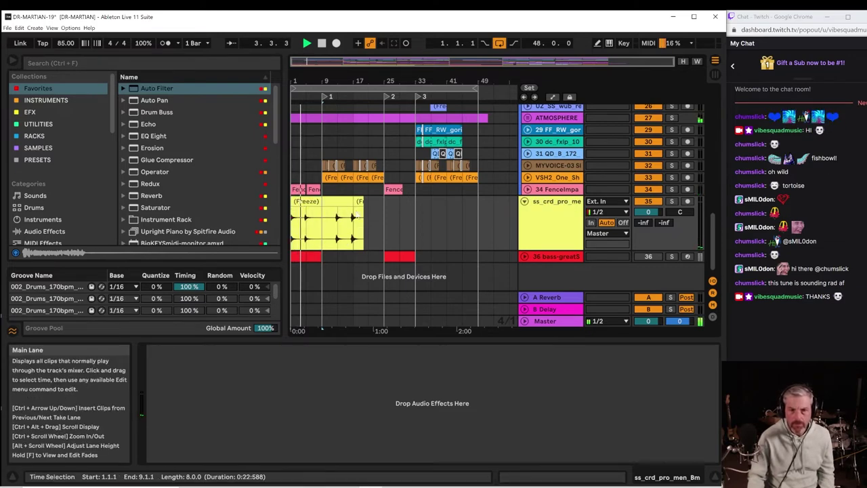
mouse_move(362, 211)
mouse_down()
mouse_move(377, 208)
mouse_move(372, 219)
mouse_up()
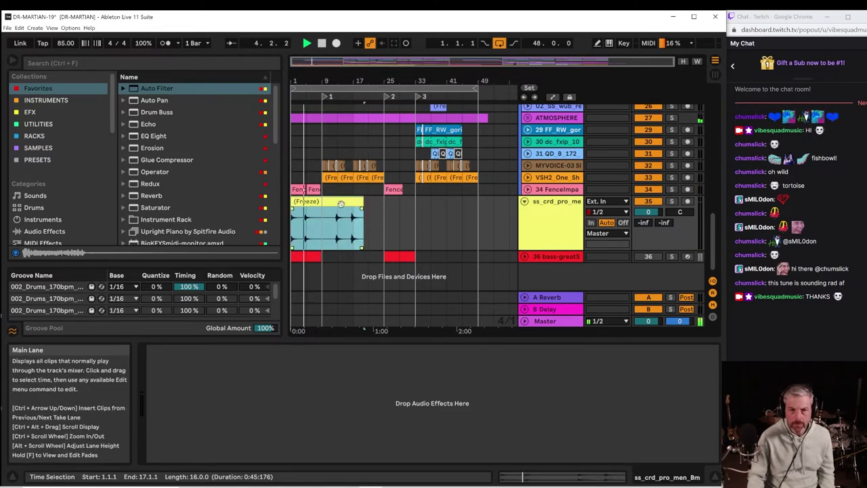
drag(300, 202, 393, 211)
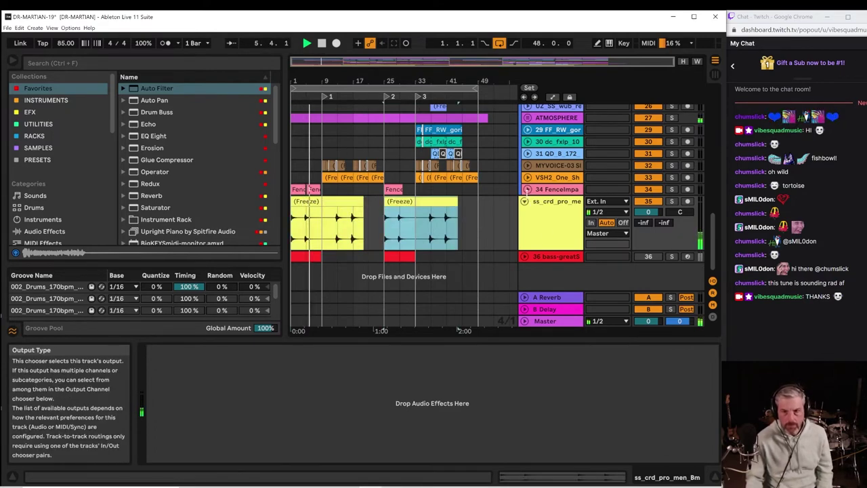
Move the ss_crd_pro_men_Bm track into the EVERYTHING group, directly below the MYVOICE-03 track.
click(551, 205)
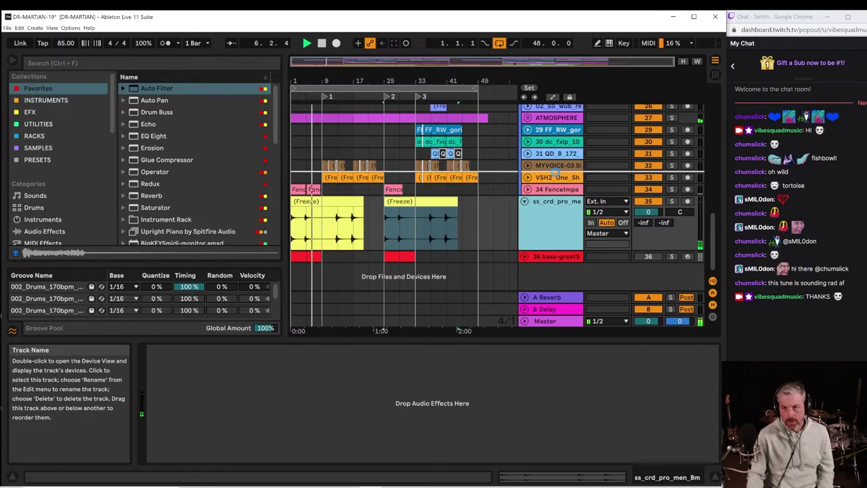
drag(548, 207, 550, 183)
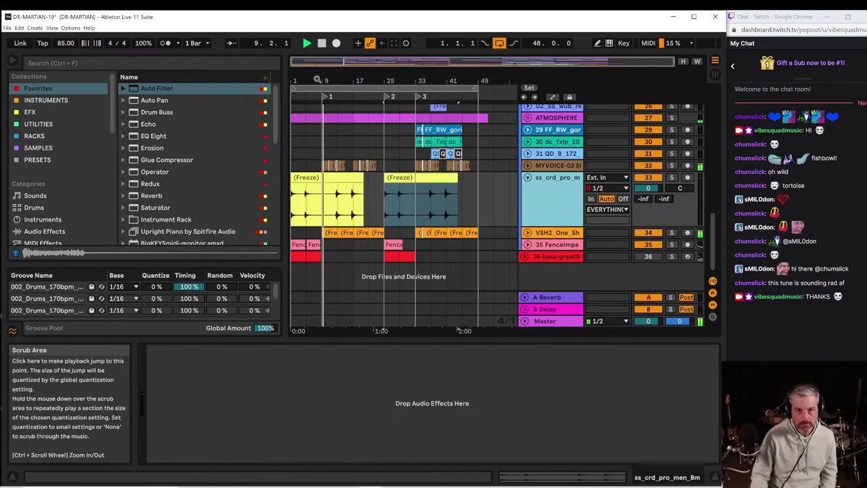
Examine the arrangement around bar 9 up close and play from bar 7 to locate the MISC OPERATO track's clip.
drag(320, 82, 321, 132)
key(space)
scroll(315, 181, up, 5)
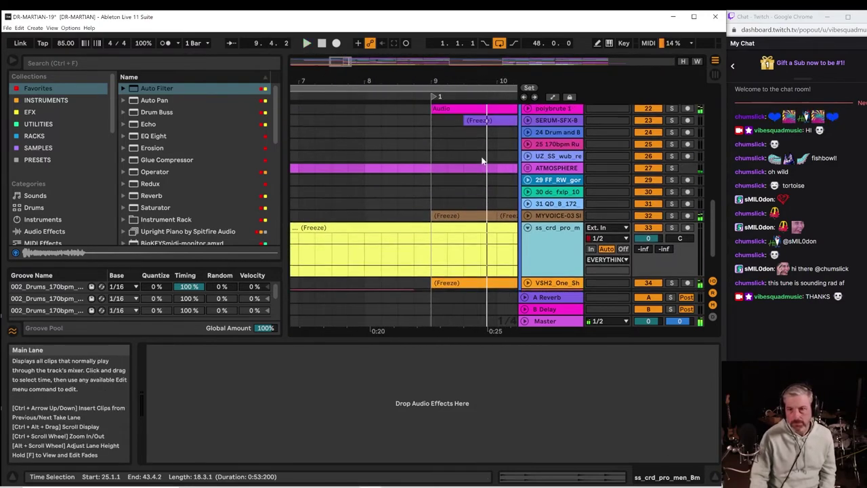
click(336, 185)
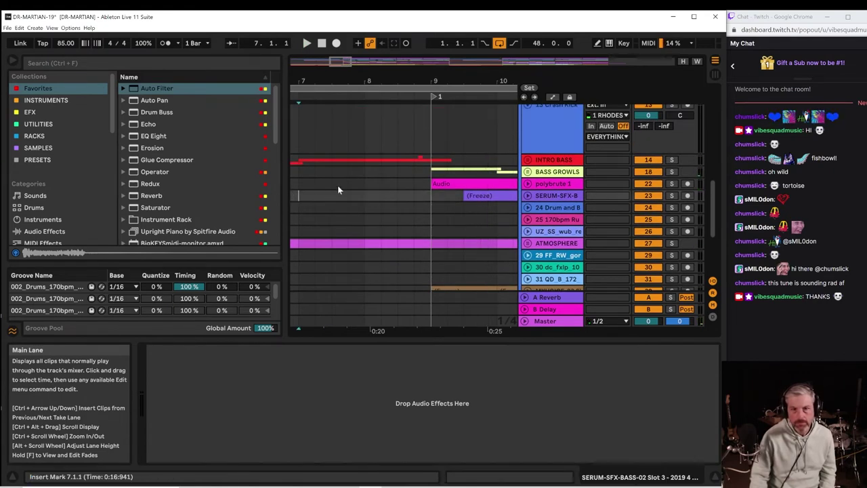
key(space)
scroll(412, 165, up, 3)
scroll(427, 164, up, 4)
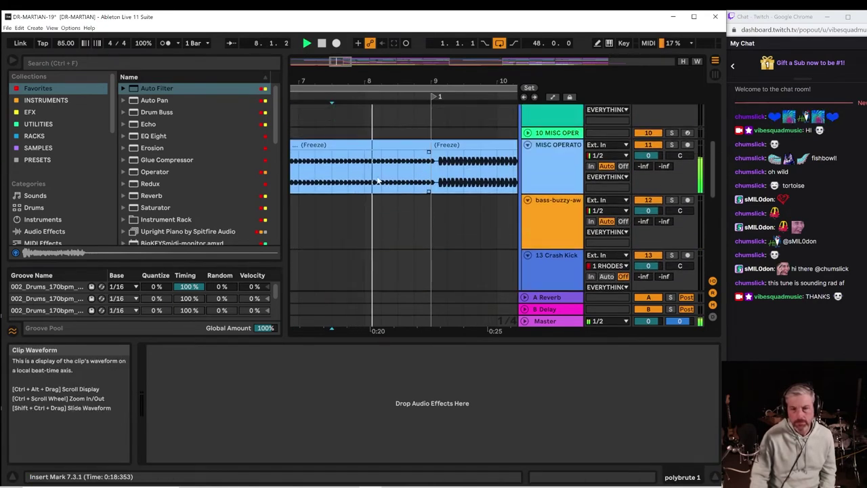
Insert an audio track directly below the MISC OPERATO track and move that track's clip section from bar 7 to bar 9 onto it.
click(314, 166)
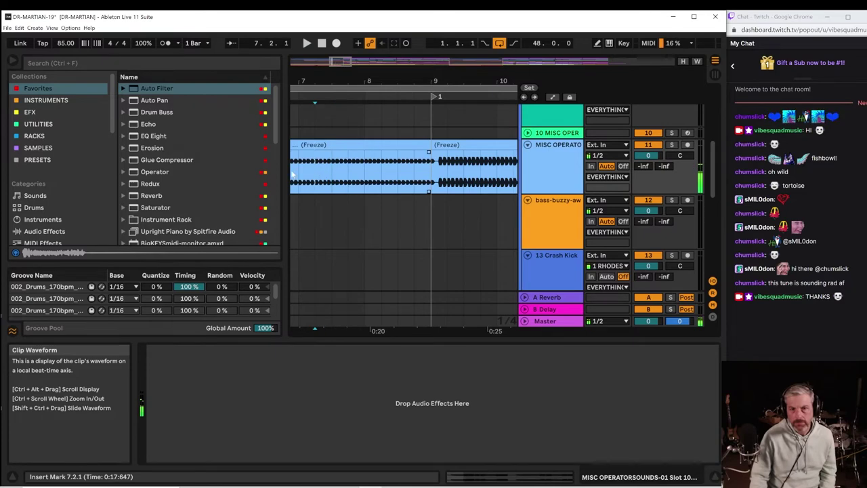
key(space)
drag(301, 170, 415, 169)
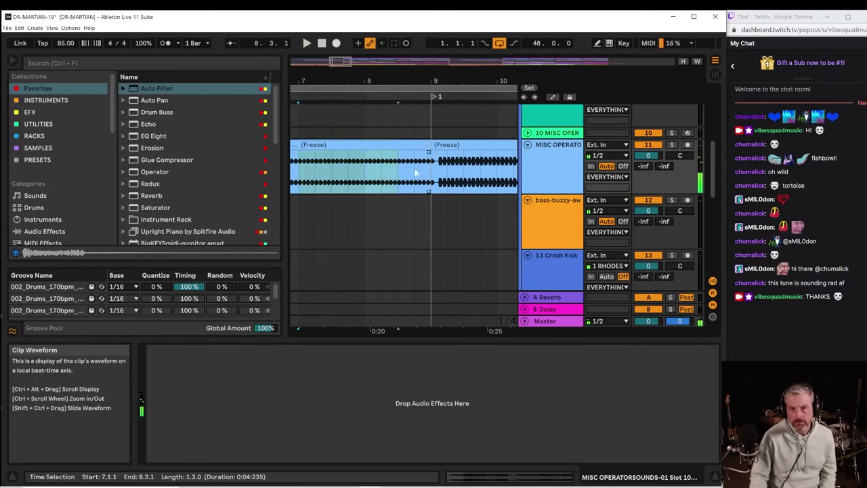
right_click(555, 171)
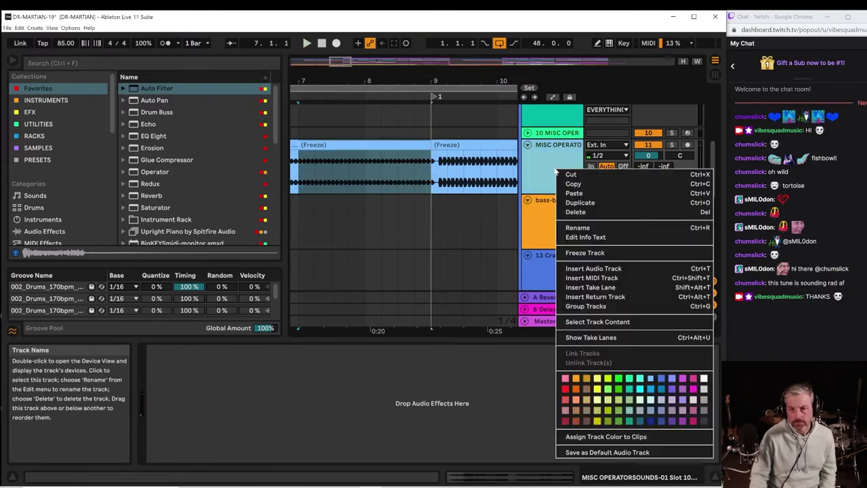
click(589, 269)
drag(302, 176, 405, 206)
key(space)
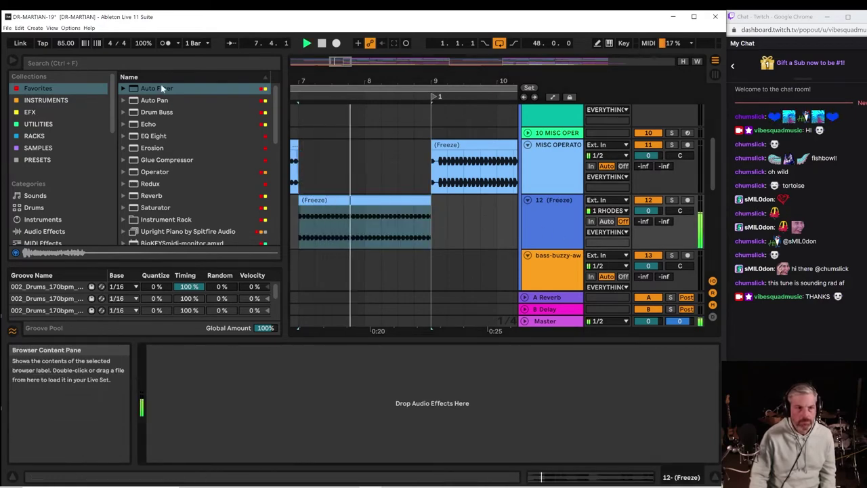
Add a highpass Auto Filter at 159 Hz with 0% resonance to the new audio track and show its frequency automation.
drag(160, 88, 314, 224)
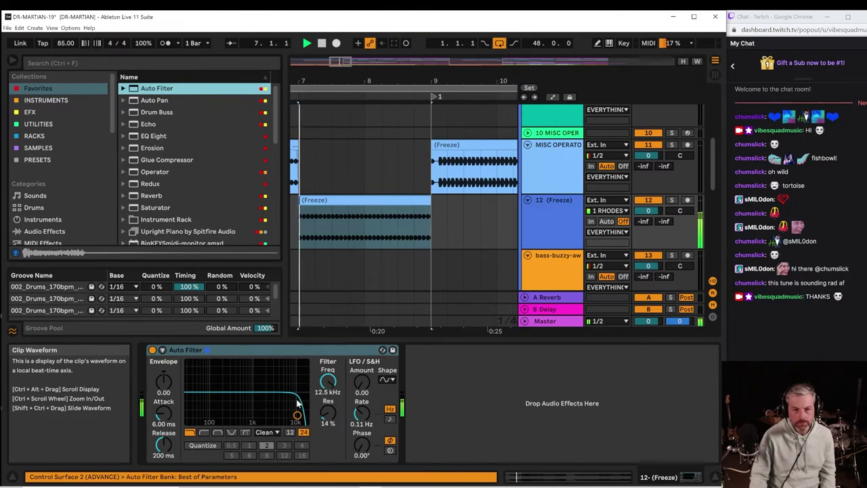
click(203, 432)
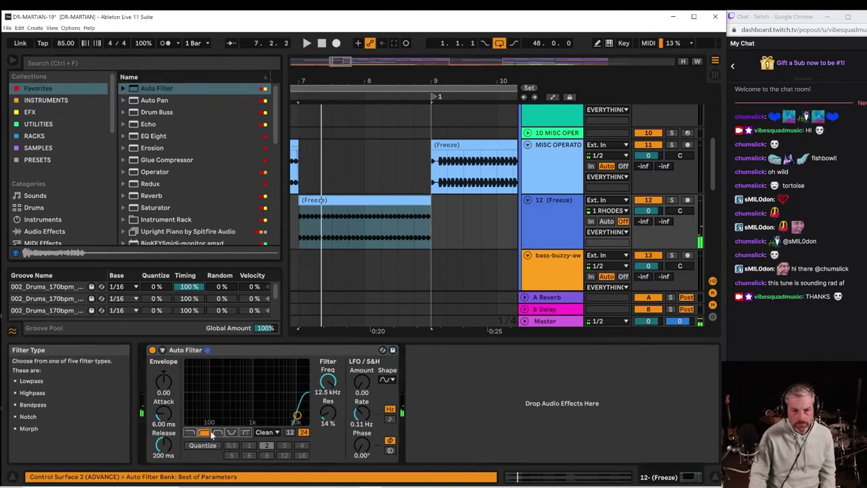
drag(297, 414, 220, 421)
right_click(336, 381)
click(359, 383)
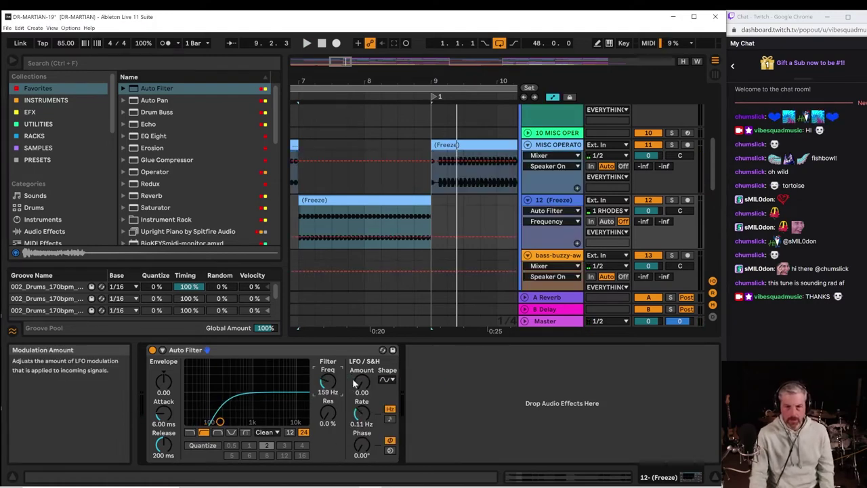
Automate the filter frequency to ramp from 159 Hz at bar 7 up to about 6.23 kHz at bar 9.
click(325, 227)
click(302, 239)
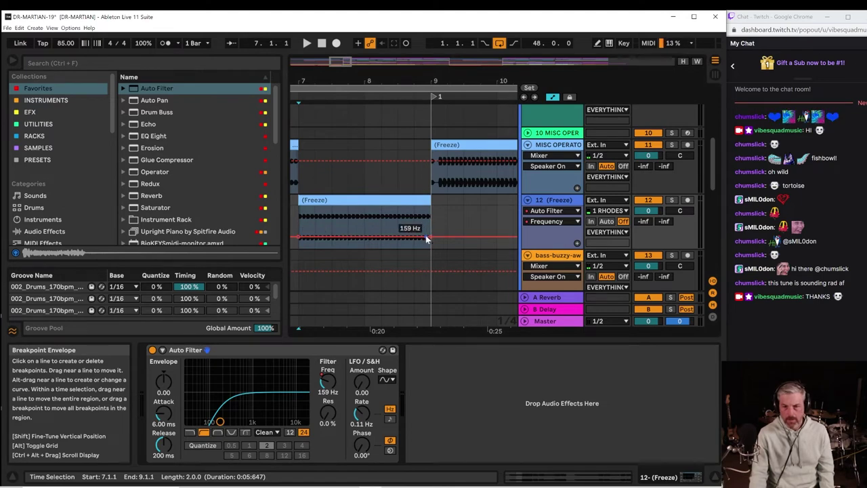
drag(429, 235, 428, 212)
key(space)
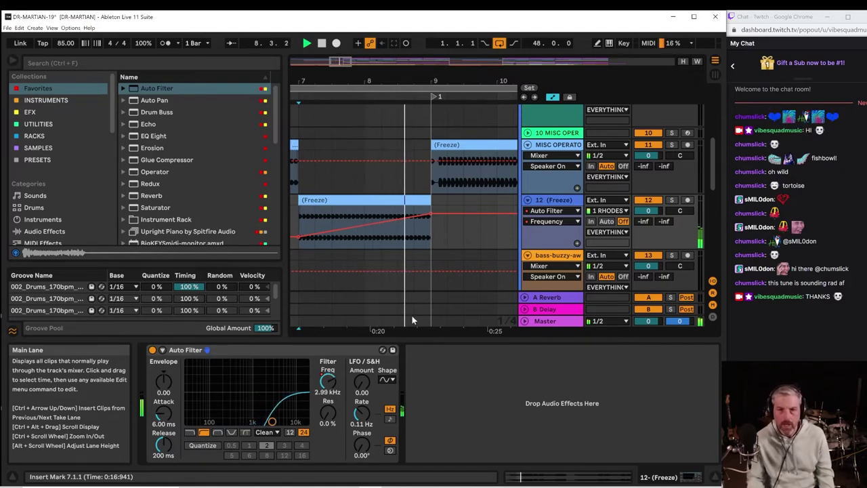
Play the filter sweep and deactivate the filtered clip's last beat, from 8.4.1 to 9.1.1.
key(space)
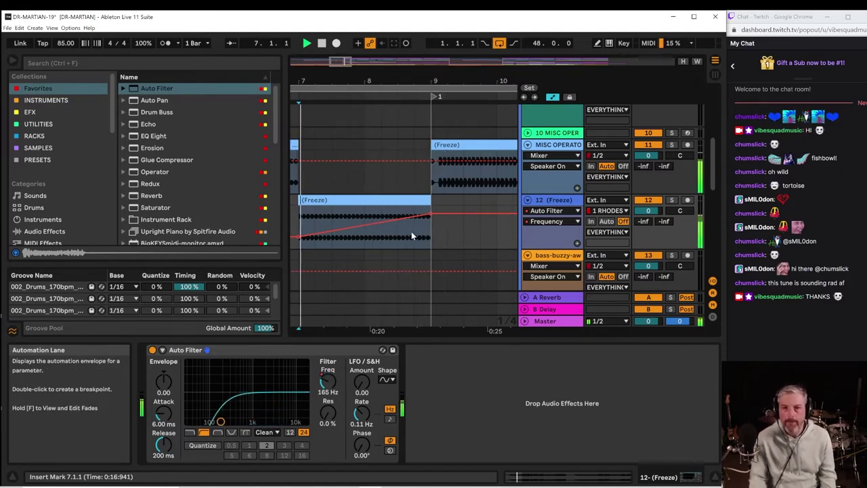
drag(412, 236, 431, 235)
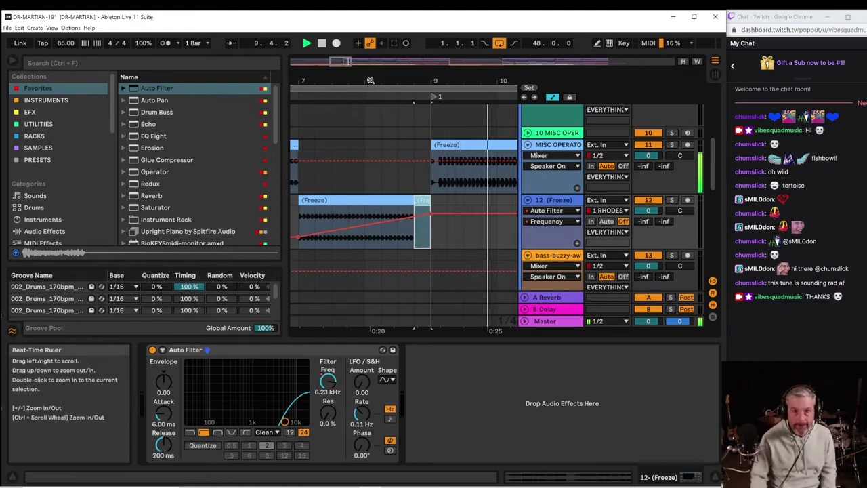
drag(371, 80, 370, 27)
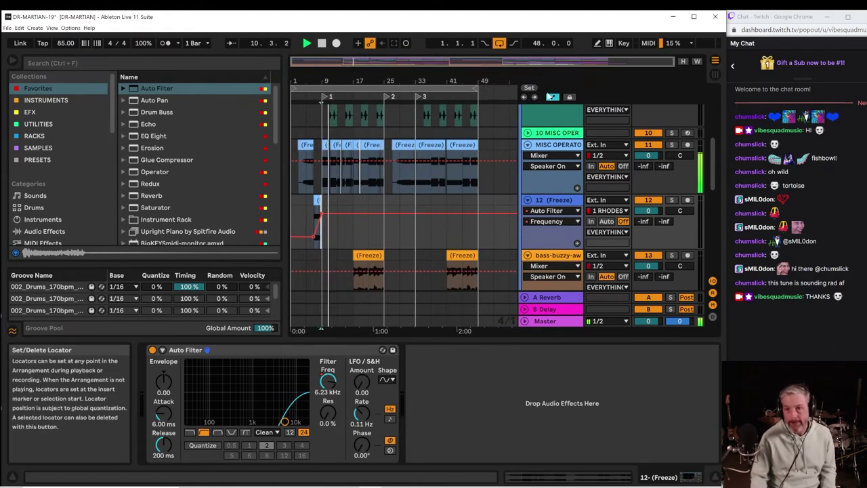
Hide the automation lanes and save the Live Set as DR-MARTIAN-19.
click(552, 97)
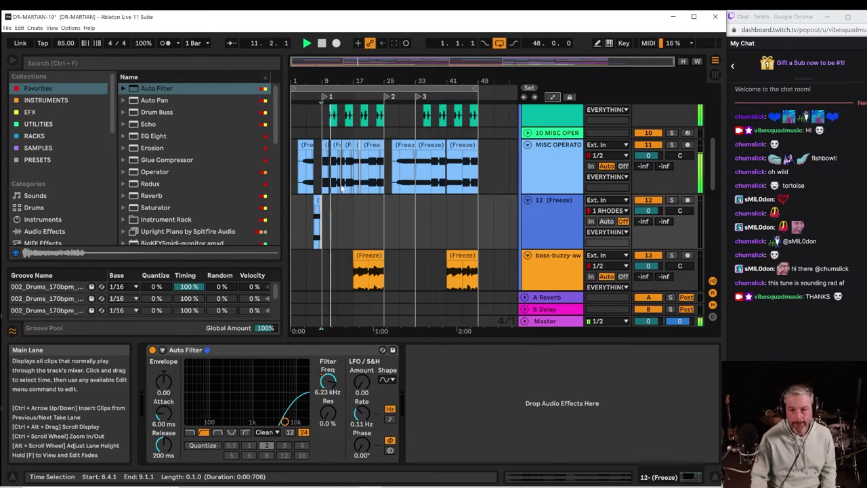
click(6, 29)
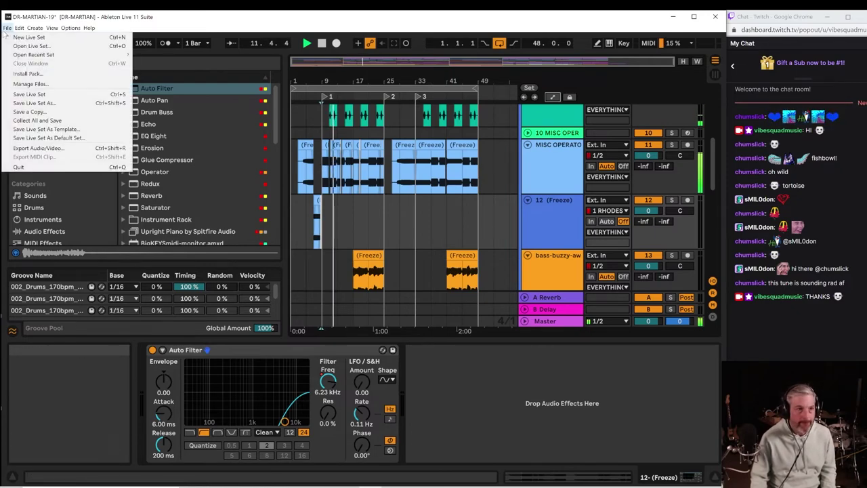
click(41, 101)
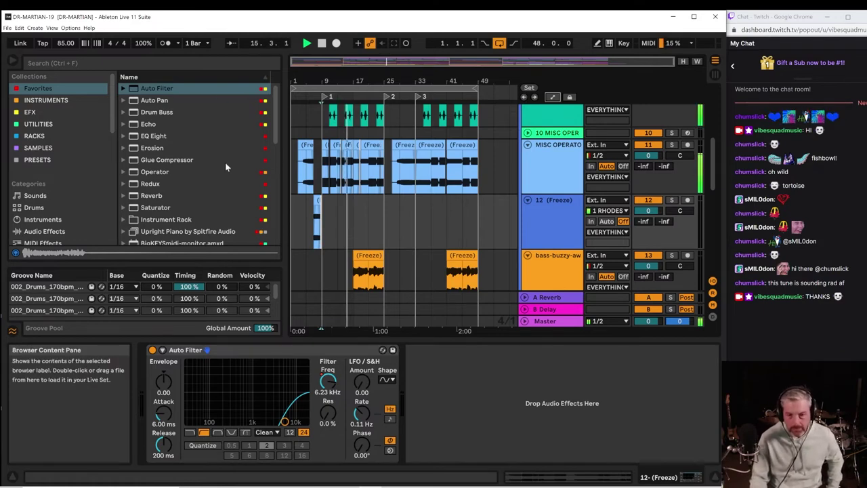
Bring the lower tracks around bar 17 into view, browse to the Samples n Loops MEGA folder, and collapse ONESHOTS within -1-SPLICE-RANDOM.
drag(343, 76, 315, 144)
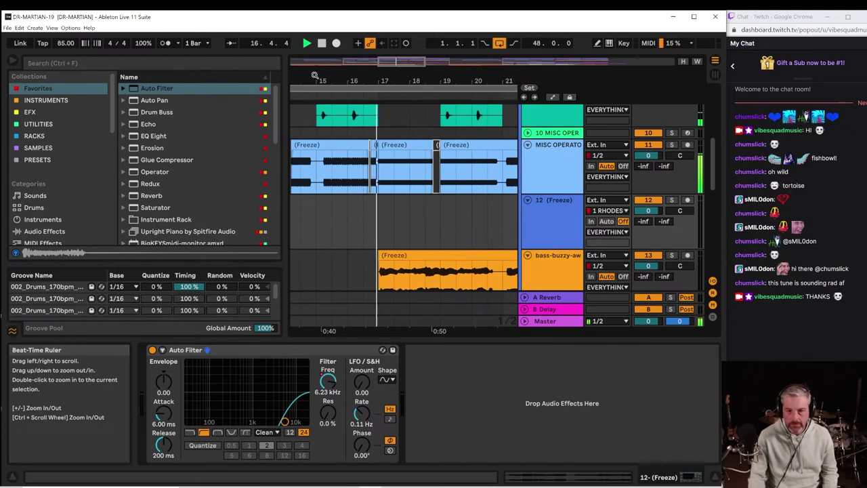
scroll(475, 208, down, 2)
scroll(477, 197, down, 12)
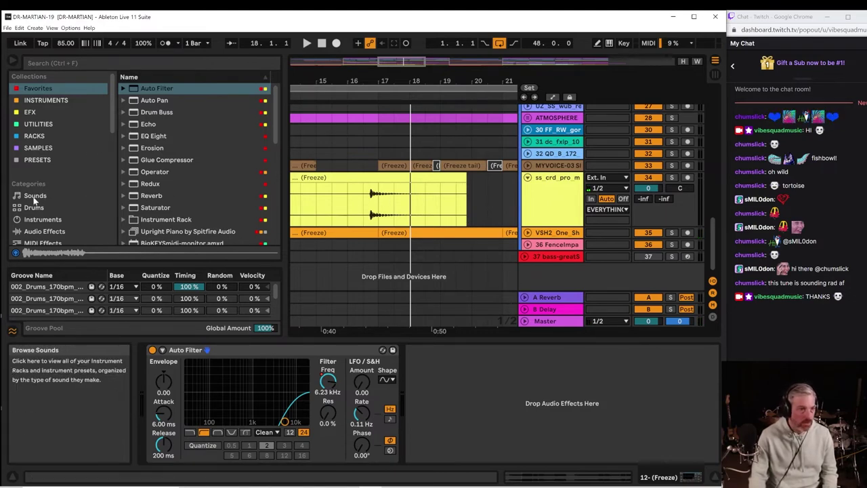
scroll(37, 163, down, 4)
scroll(47, 158, down, 3)
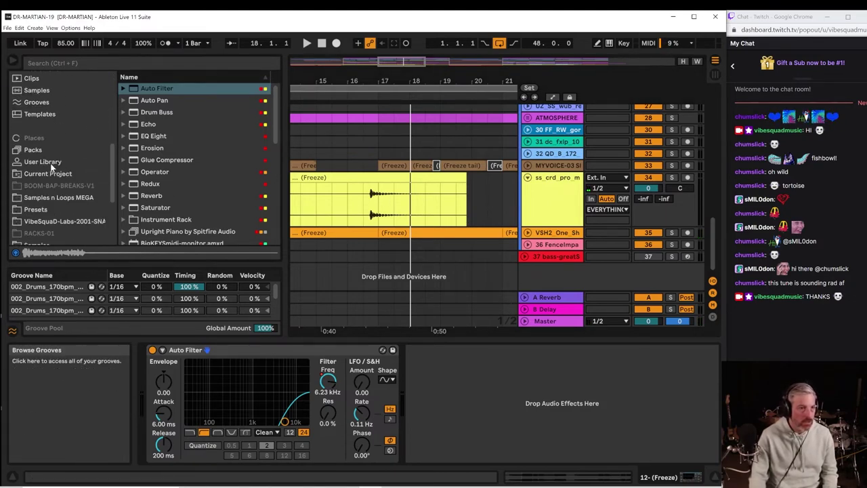
click(95, 197)
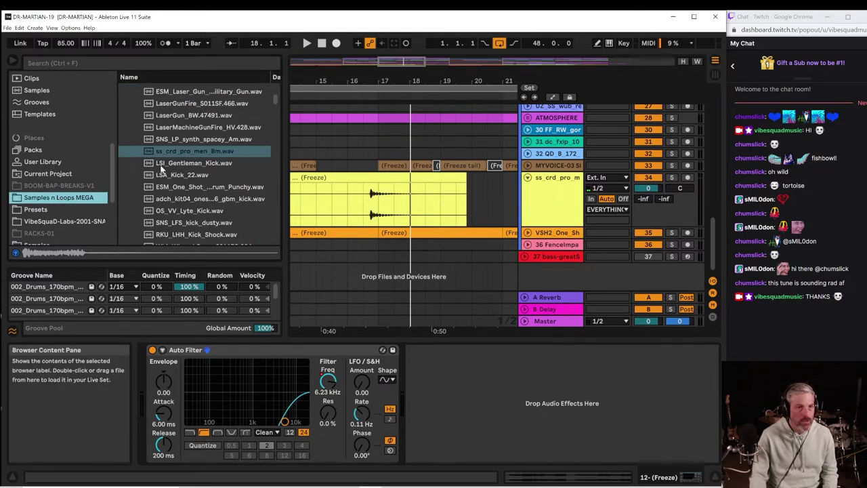
click(203, 174)
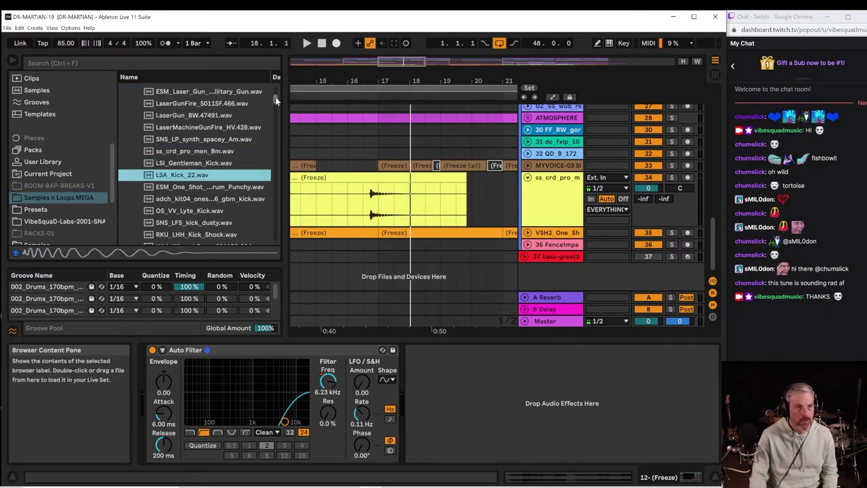
drag(275, 100, 275, 91)
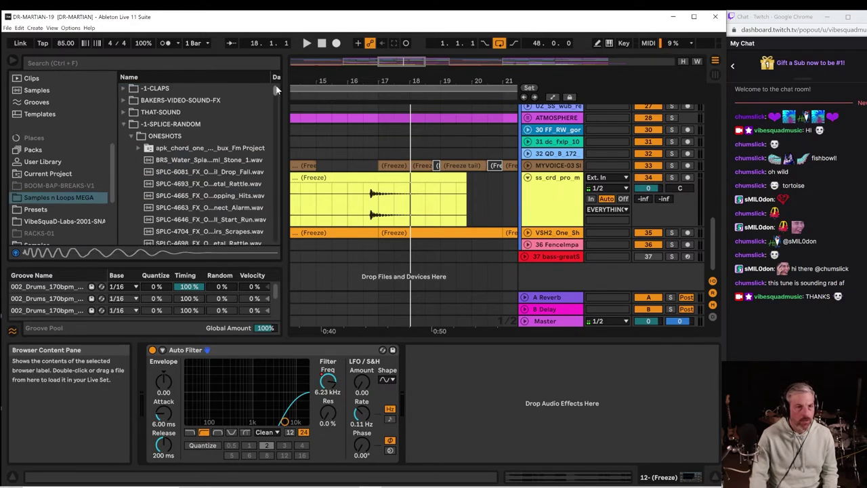
click(133, 137)
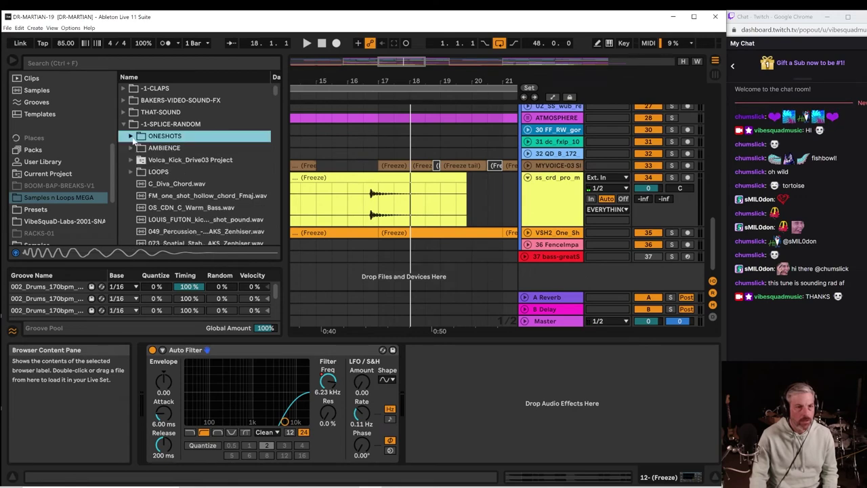
Audition chord, kick, percussion and brass stab samples in the -1-SPLICE-RANDOM folder, starting from C_Diva_Chord.wav.
click(143, 184)
scroll(190, 162, down, 2)
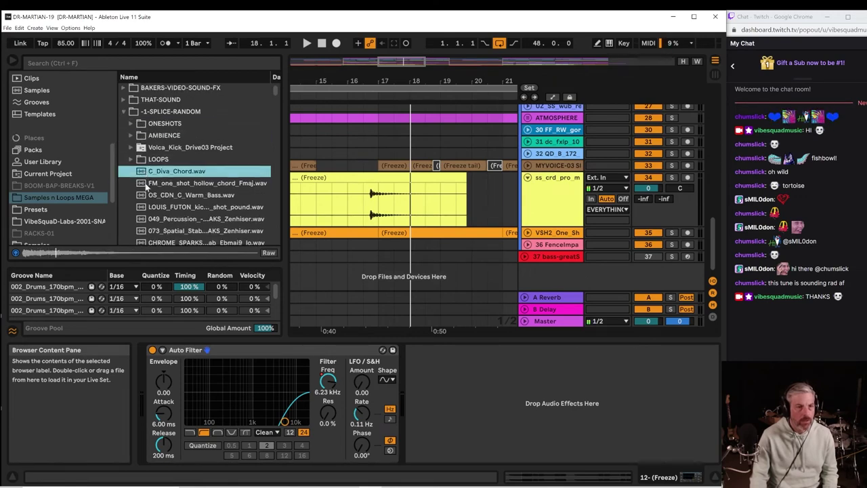
click(185, 168)
scroll(185, 168, down, 3)
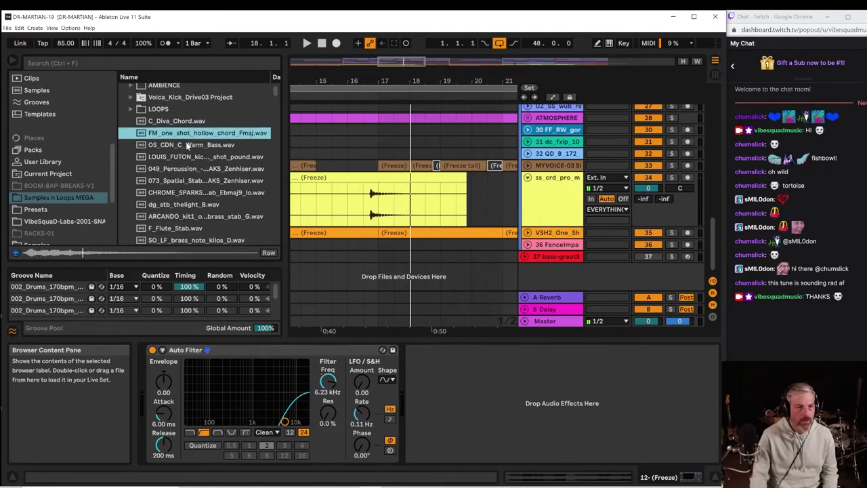
click(187, 143)
scroll(179, 146, down, 2)
click(178, 134)
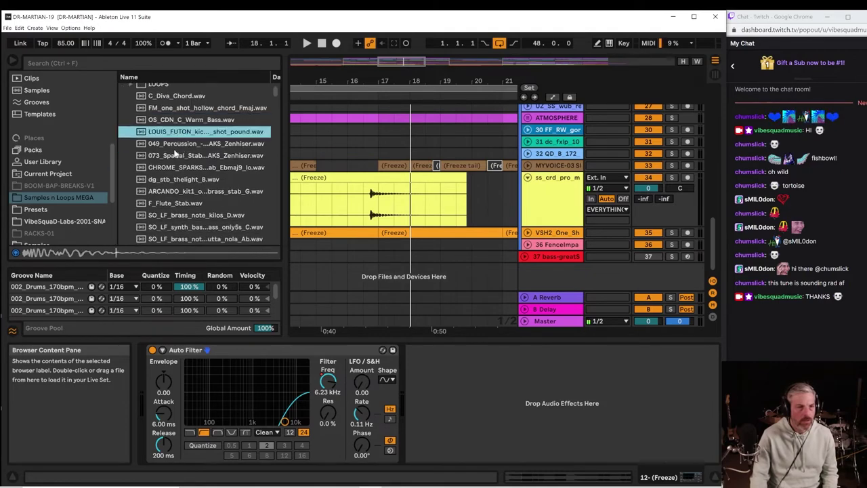
click(174, 146)
click(180, 191)
scroll(181, 191, down, 3)
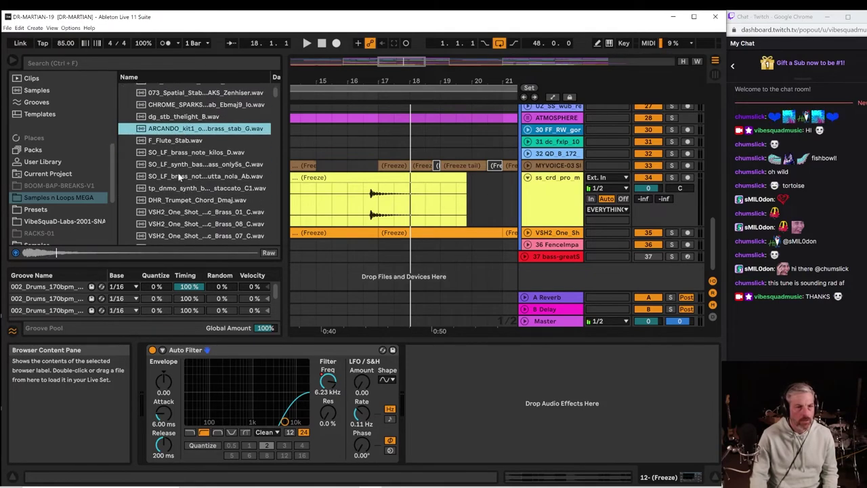
Audition the samples from F_Flute_Stab.wav through DHR_Trumpet_Chord_Dmaj.wav, including the SO_LF brass and synth bass sounds.
click(184, 141)
click(179, 153)
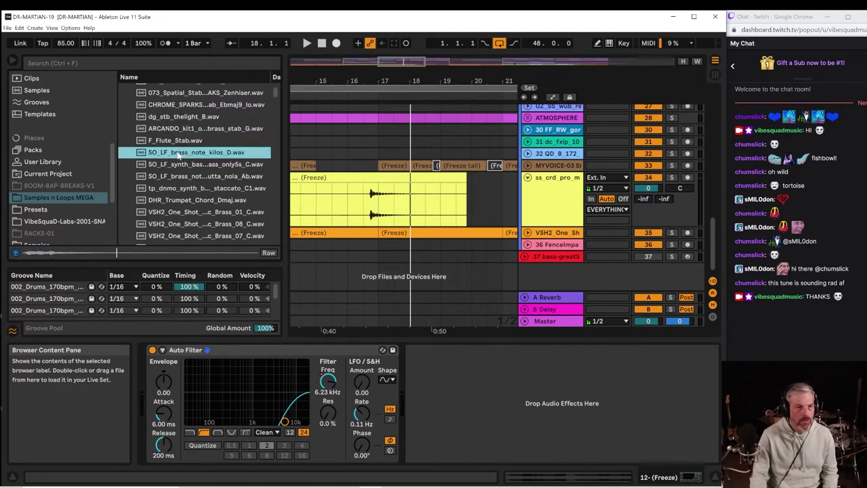
click(177, 164)
scroll(180, 171, down, 1)
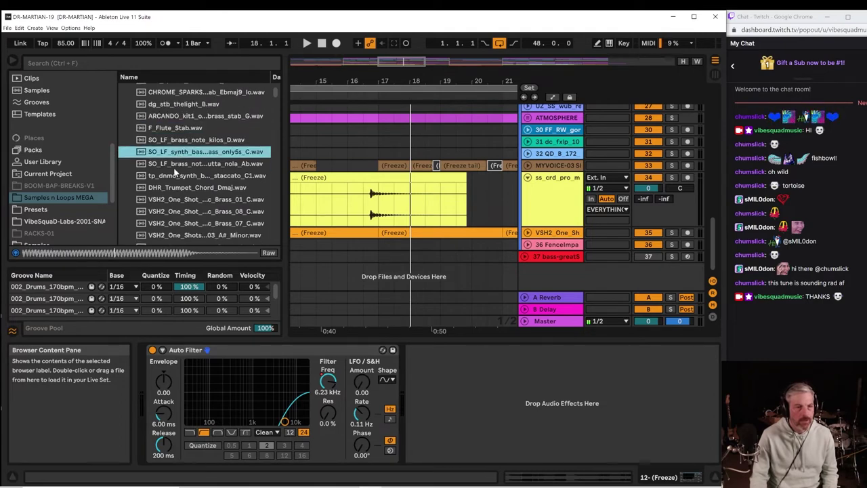
click(174, 167)
click(174, 177)
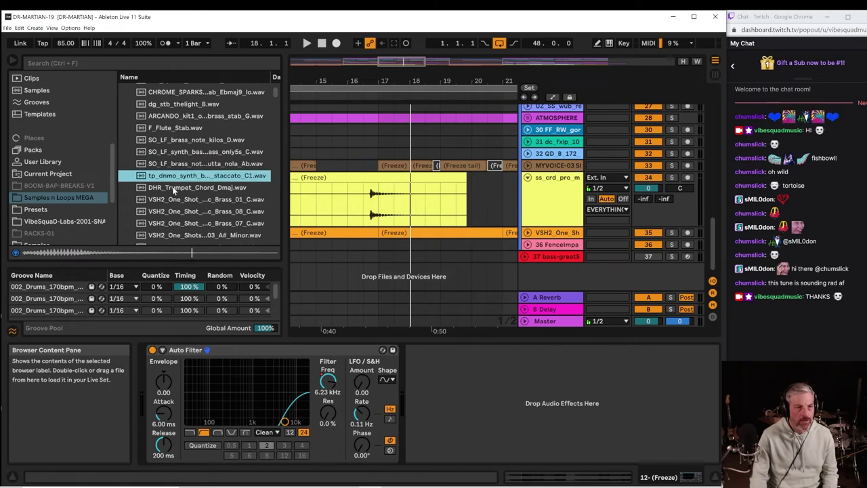
click(176, 189)
Compare the VSH2_One_Shot samples Brass_01_C, Brass_08_C, Brass_07_C and 03_A#_Minor, ending with Brass_08_C selected.
click(180, 200)
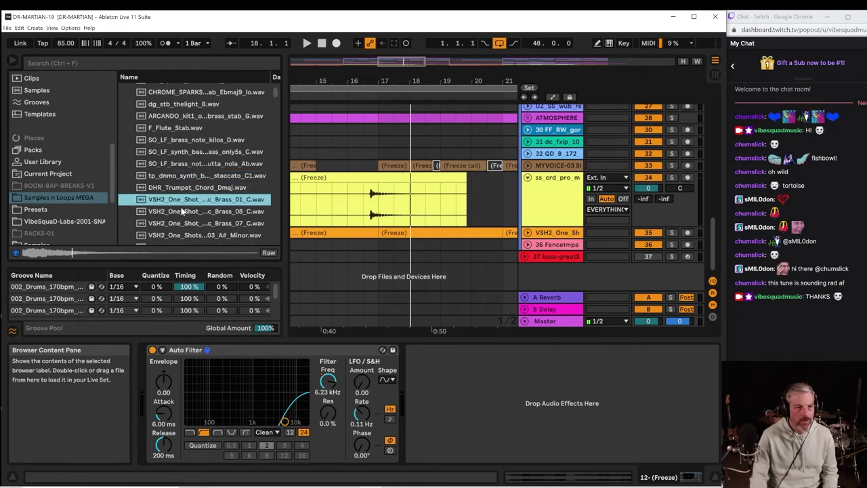
click(181, 211)
scroll(194, 202, down, 1)
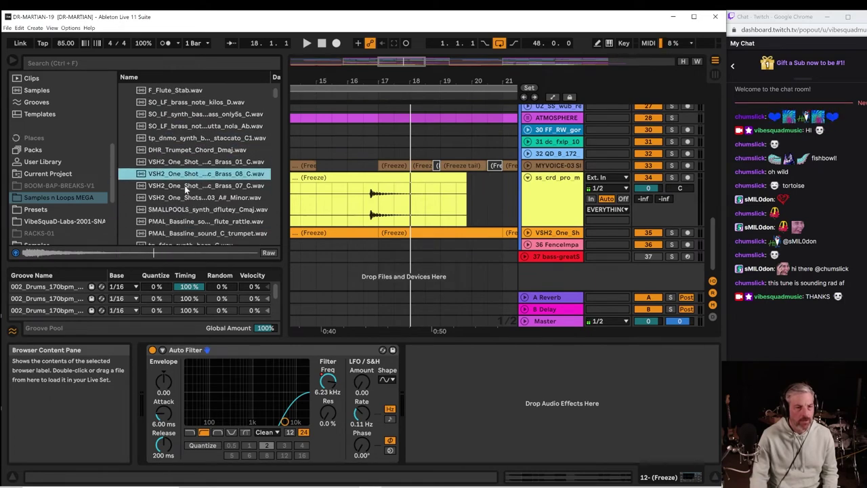
click(185, 189)
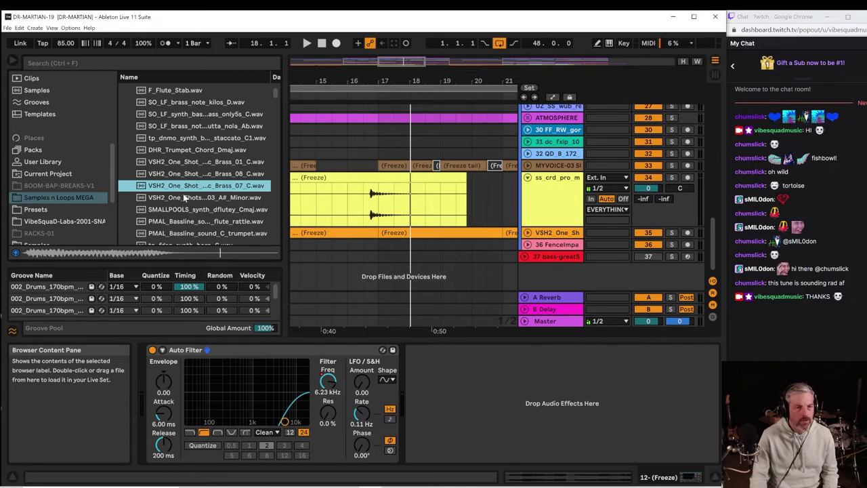
click(184, 197)
click(187, 173)
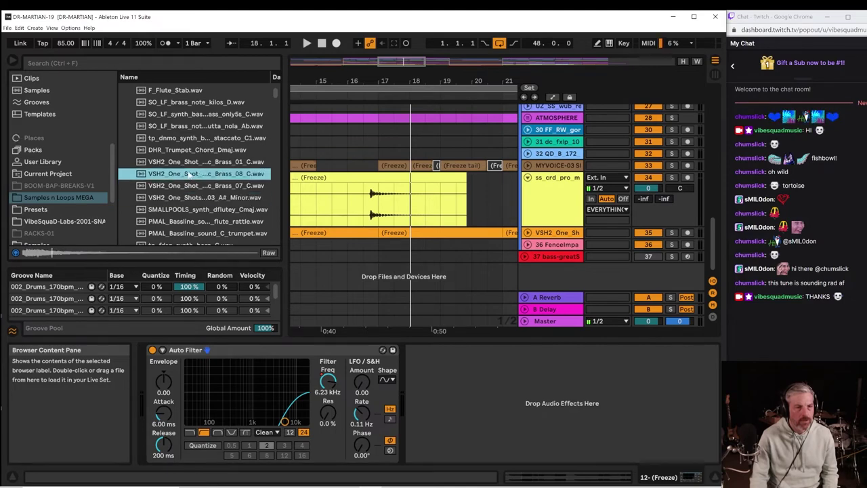
click(191, 163)
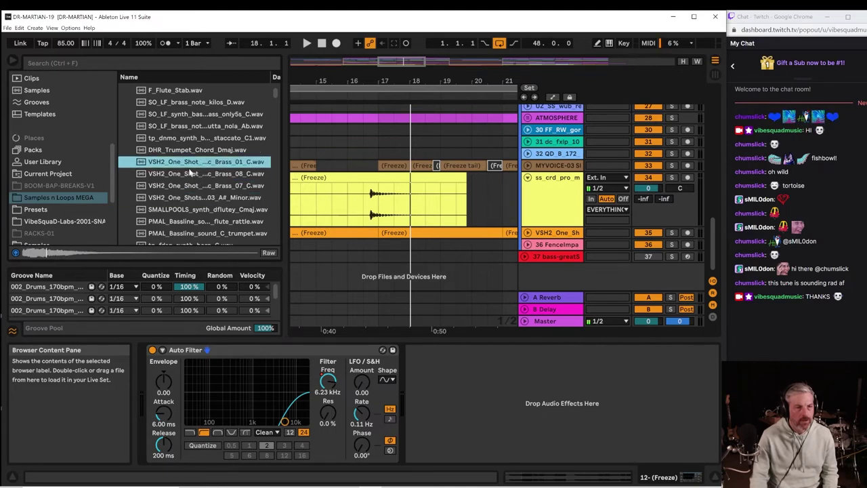
click(190, 174)
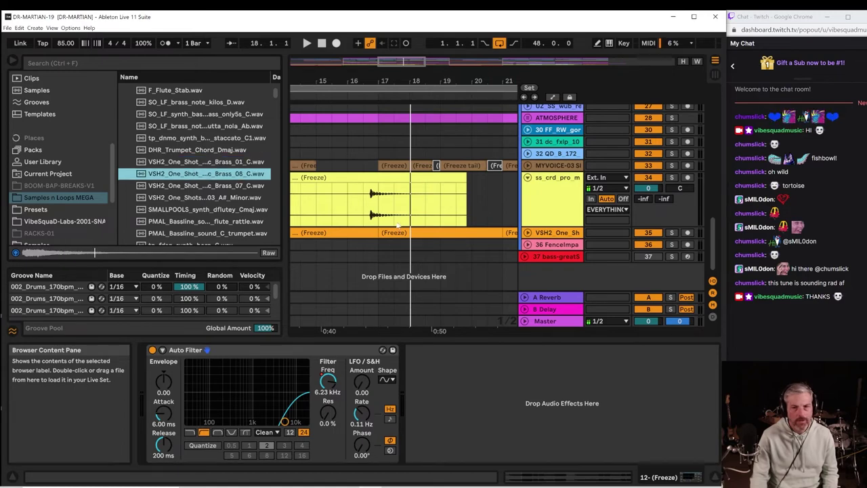
Insert a new MIDI track below the bass track and load the VSH2_One_Shot Brass_08_C sample on it as an instrument.
right_click(535, 273)
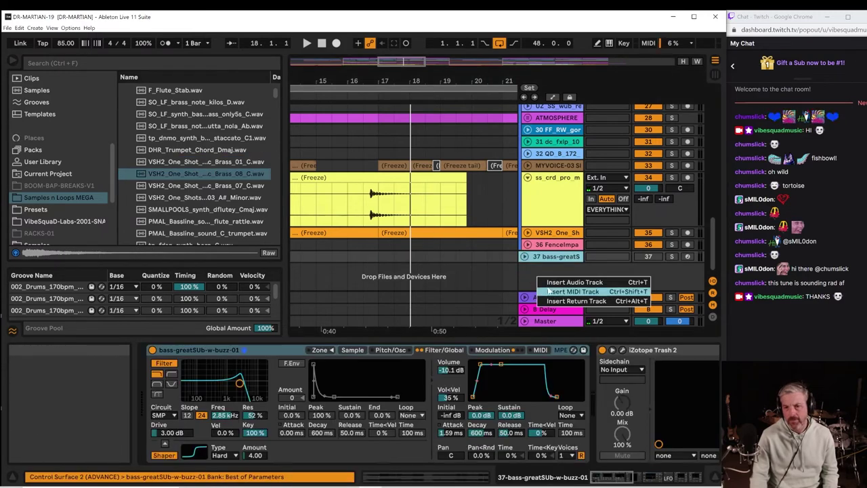
click(572, 291)
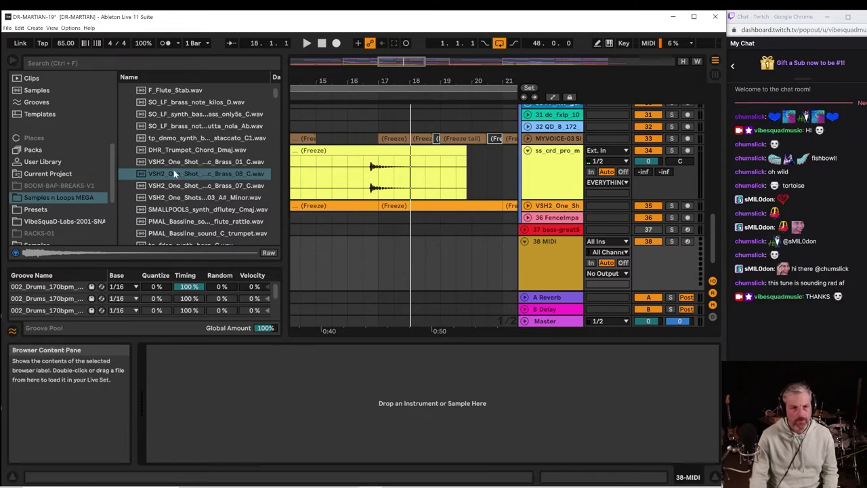
drag(173, 170, 372, 258)
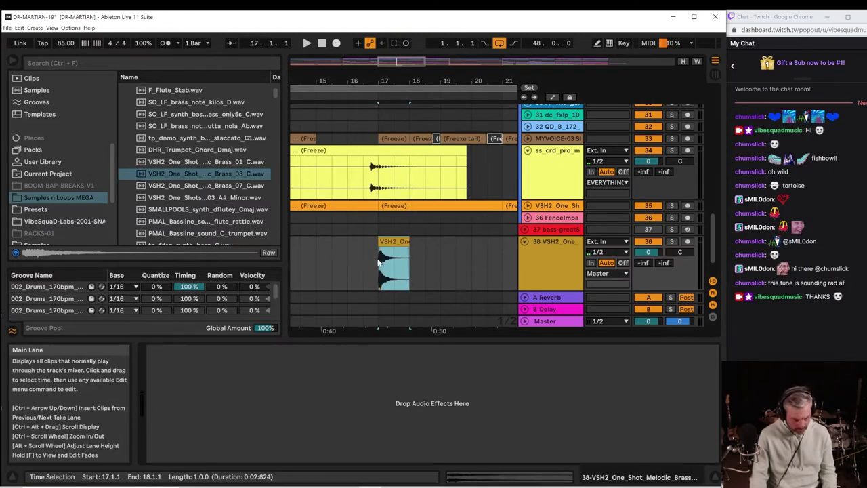
key(ctrl+z)
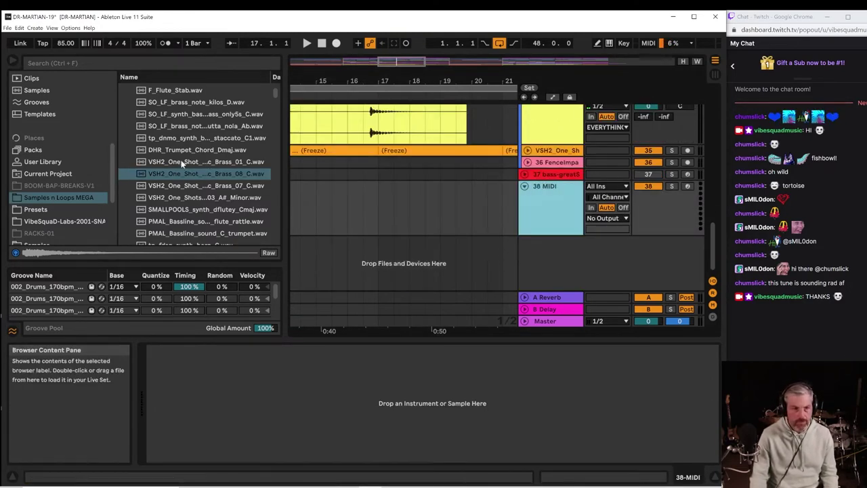
drag(171, 173, 343, 376)
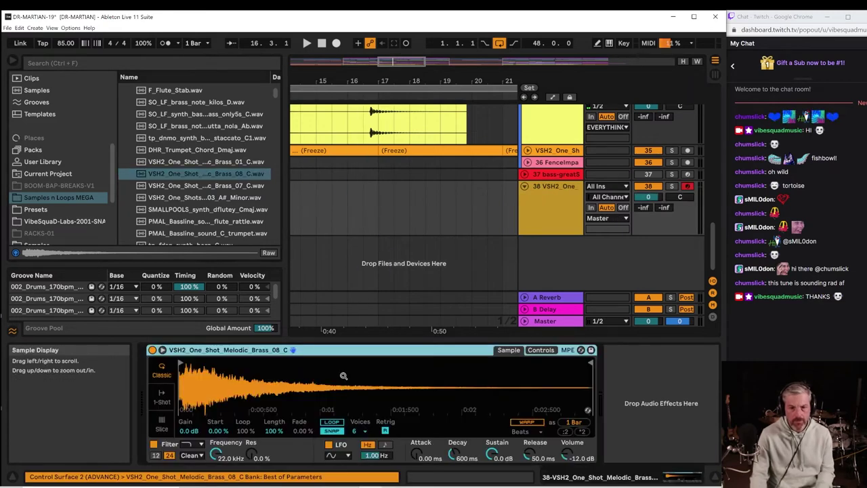
Convert the brass Simpler to Sampler, switch on Reverse, and set the sample end to 87231.
right_click(369, 353)
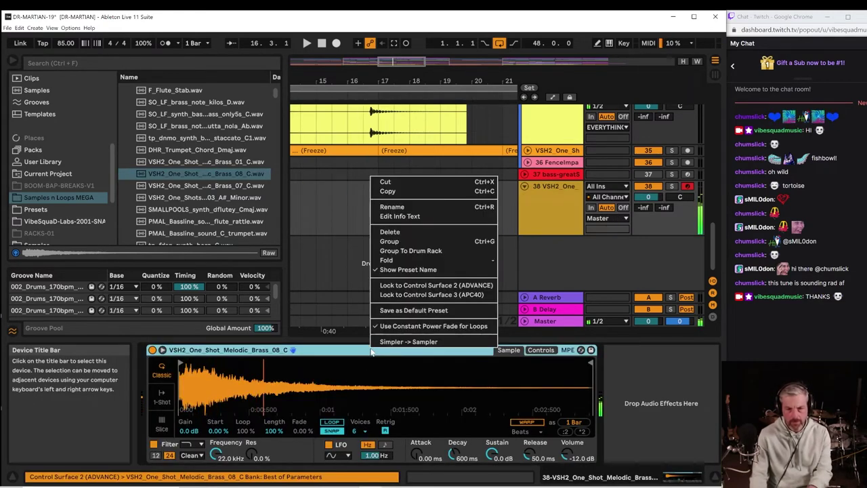
click(396, 342)
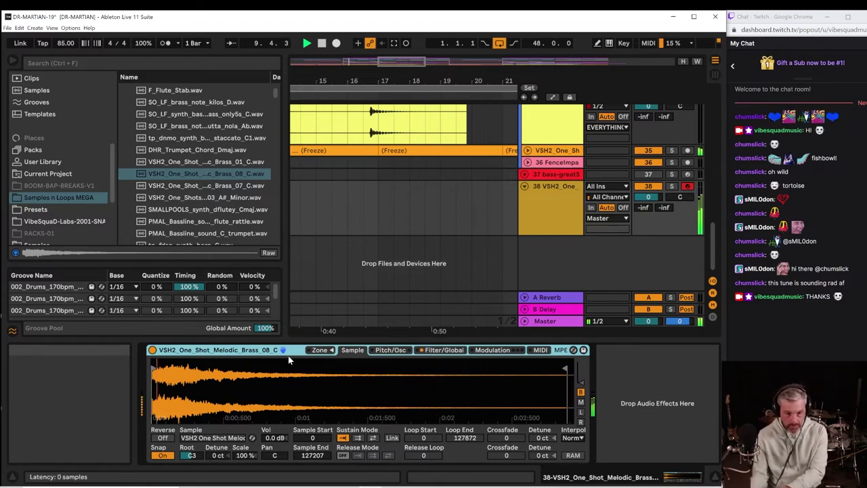
click(163, 437)
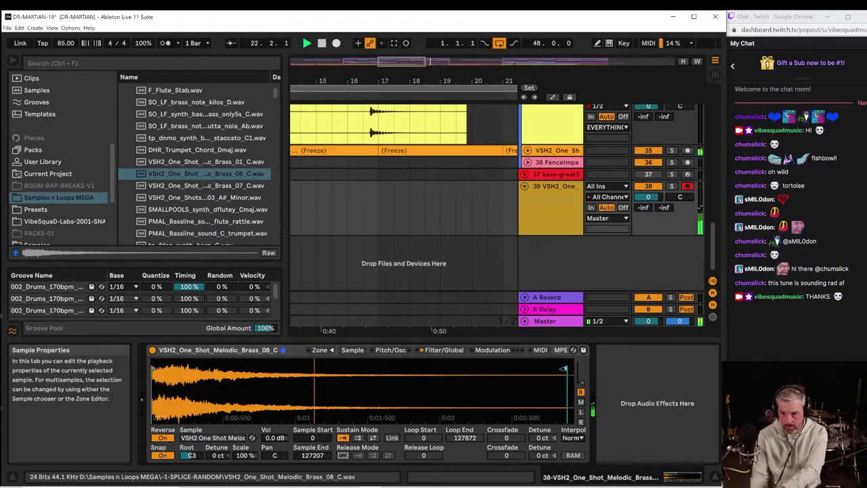
drag(562, 369, 428, 367)
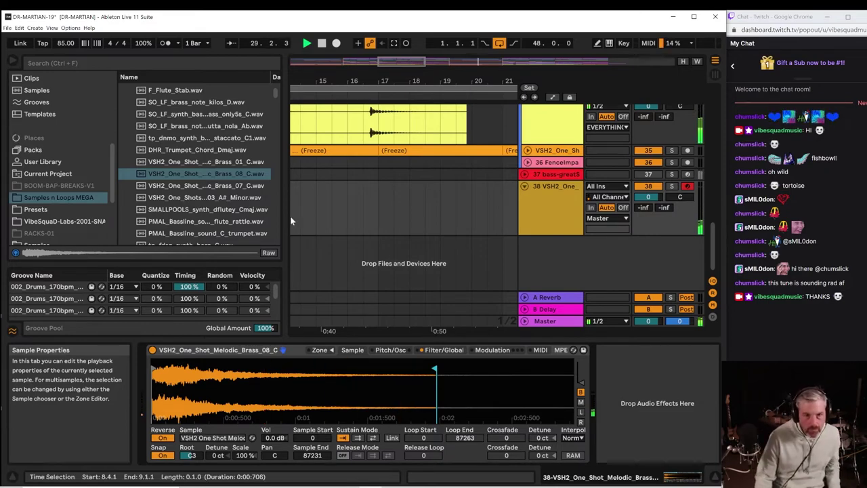
Capture the played brass notes as a MIDI clip on track 38 and trim its start to bar 27.
click(395, 45)
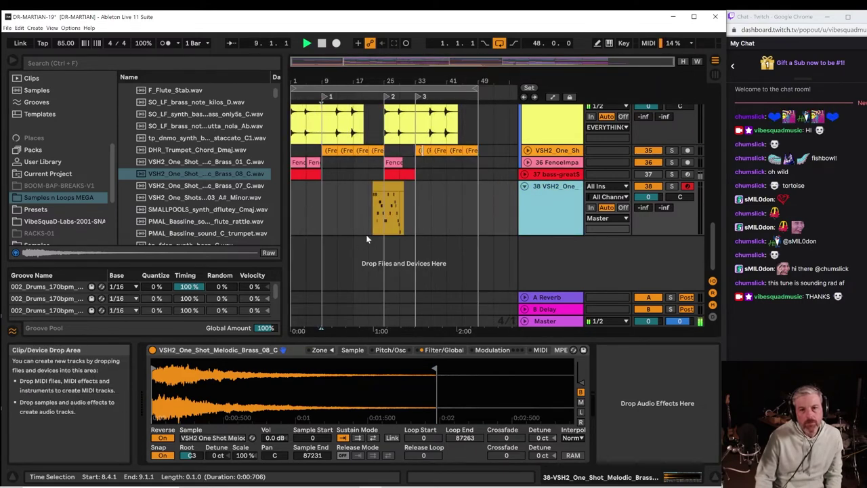
click(376, 186)
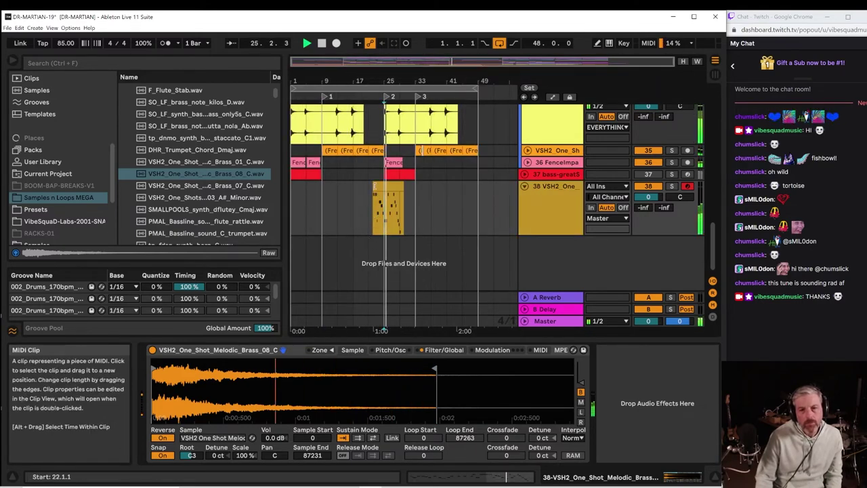
drag(374, 184, 387, 185)
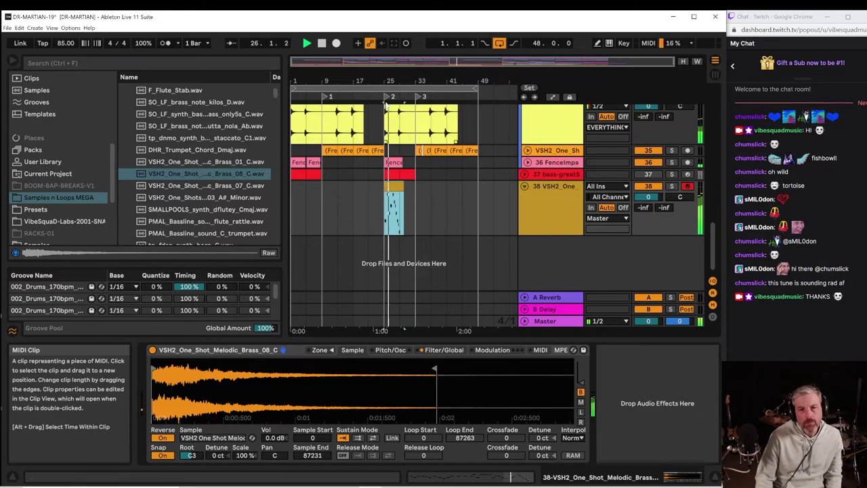
drag(395, 75, 395, 217)
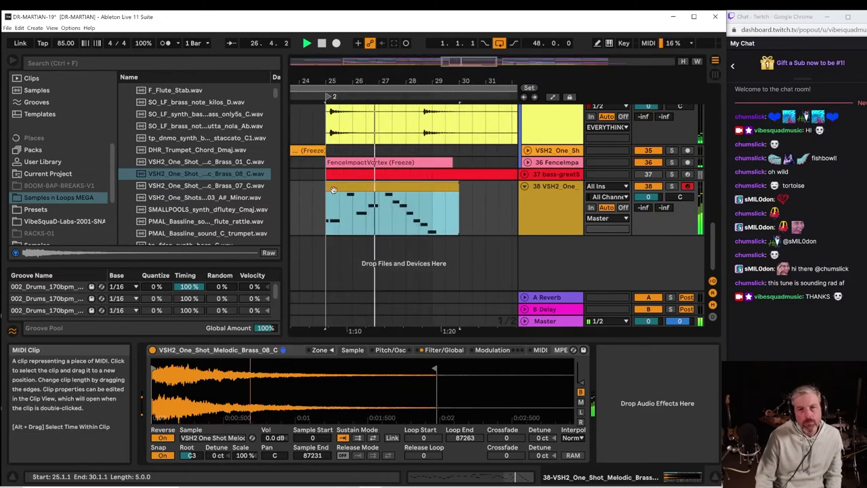
drag(327, 192, 387, 194)
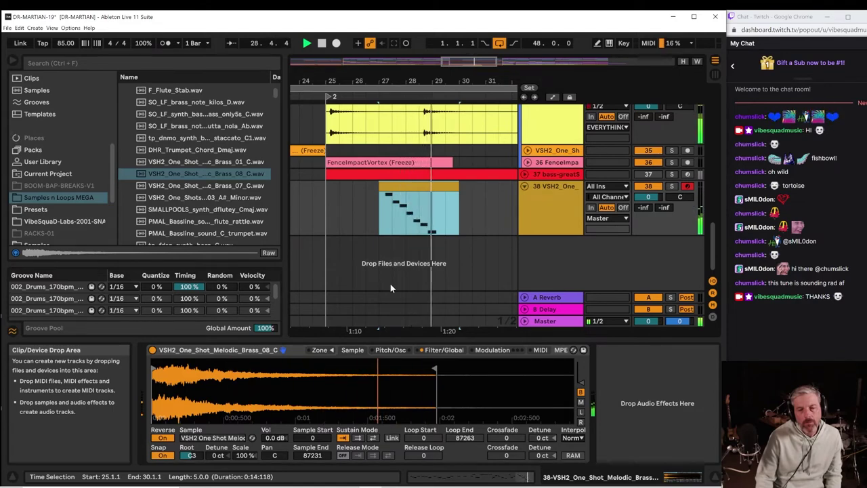
Try the descending brass clip at 27.3.1 against the arrangement, and delete it.
click(421, 186)
click(331, 212)
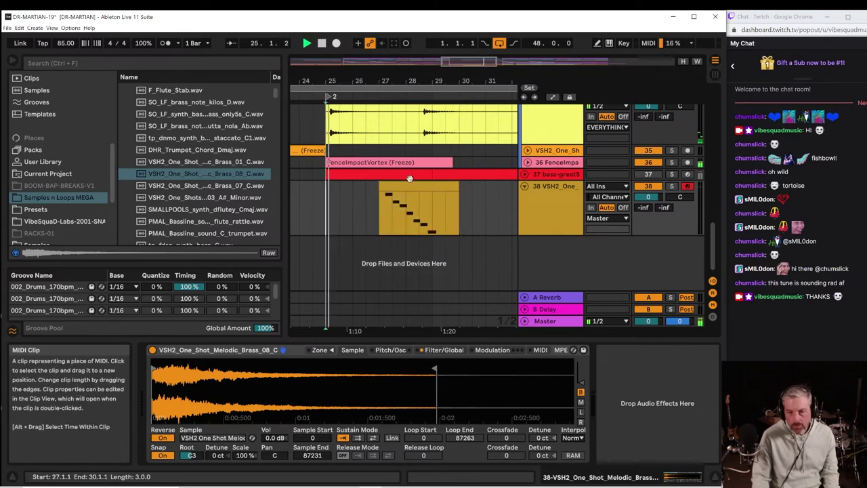
mouse_move(412, 187)
mouse_down()
mouse_move(398, 189)
mouse_move(442, 191)
mouse_move(421, 195)
mouse_up()
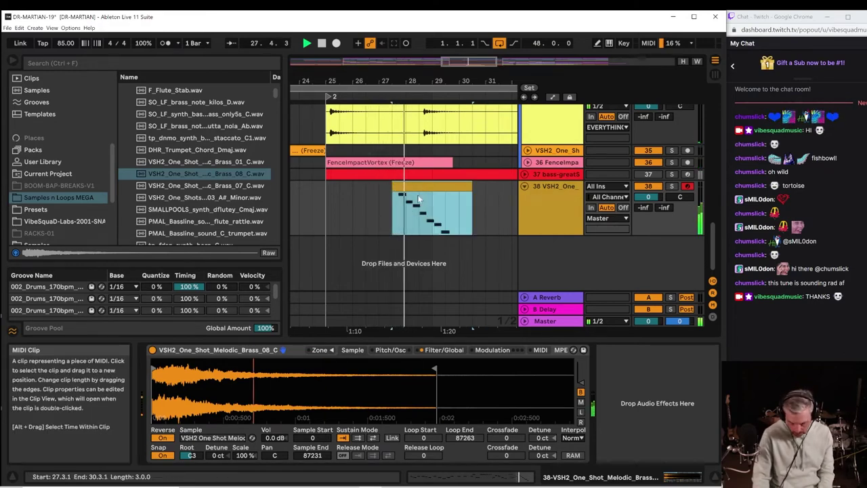
key(Delete)
key(space)
key(space)
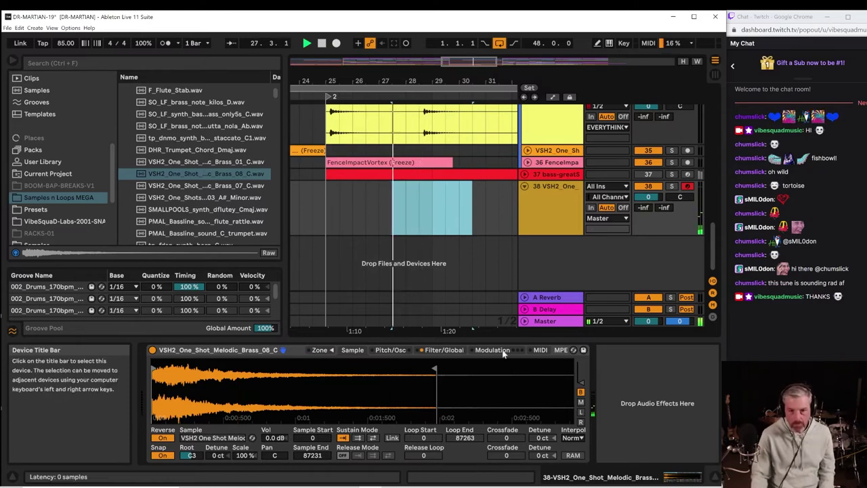
key(space)
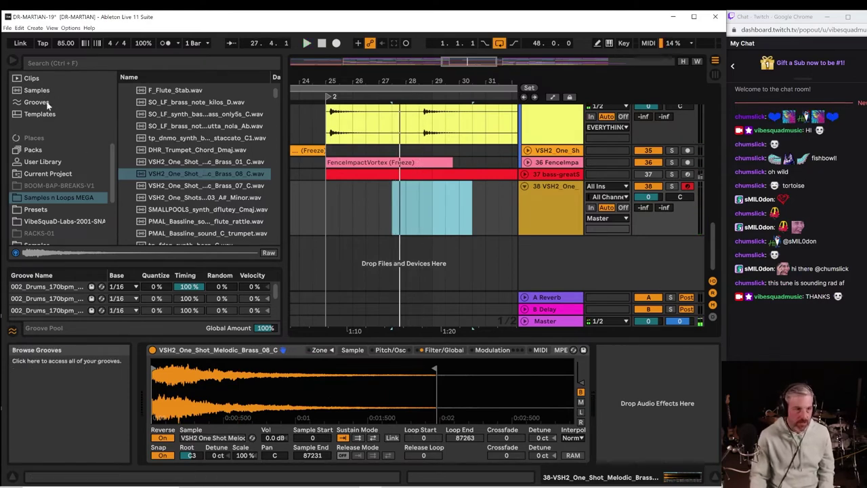
Add the Echo effect from the Favorites collection after the Sampler on the brass track.
drag(113, 167, 109, 92)
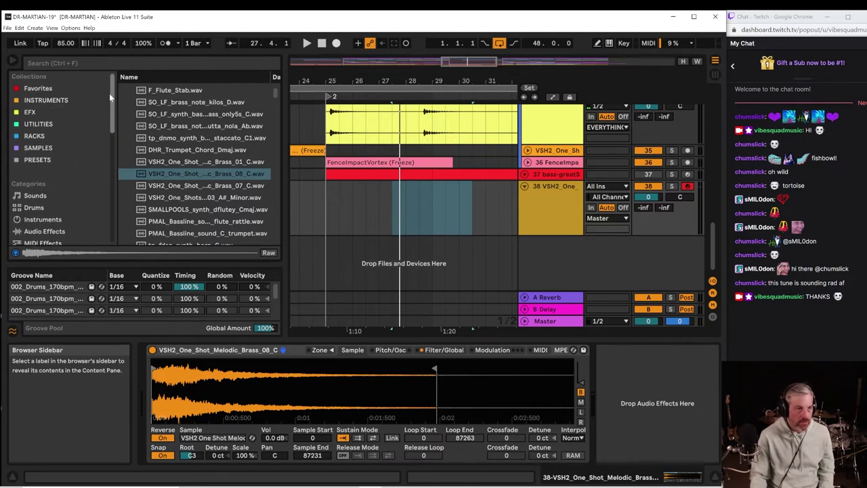
click(68, 99)
click(41, 88)
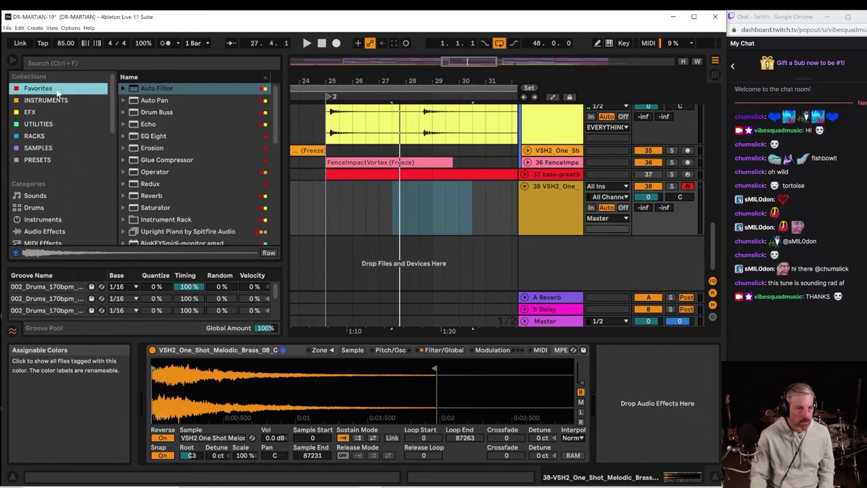
drag(147, 124, 647, 410)
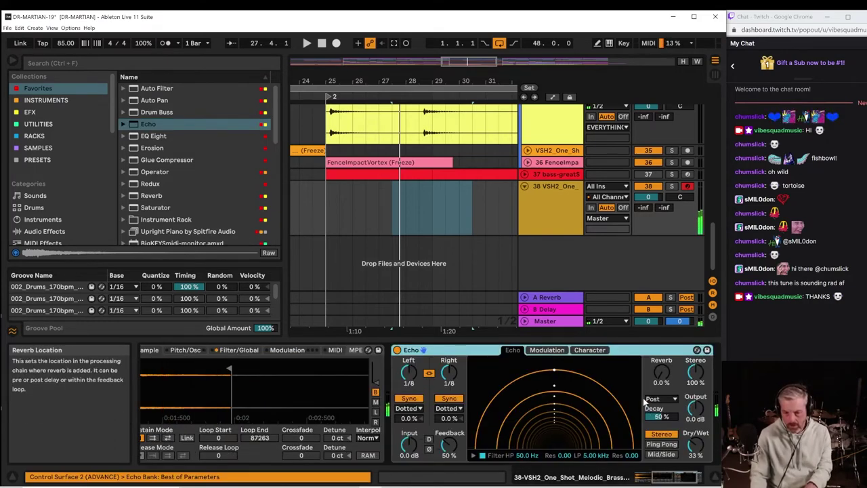
Set the brass Echo's Feedback to 89 % and Dry/Wet to 48 % while checking the sound during playback.
key(space)
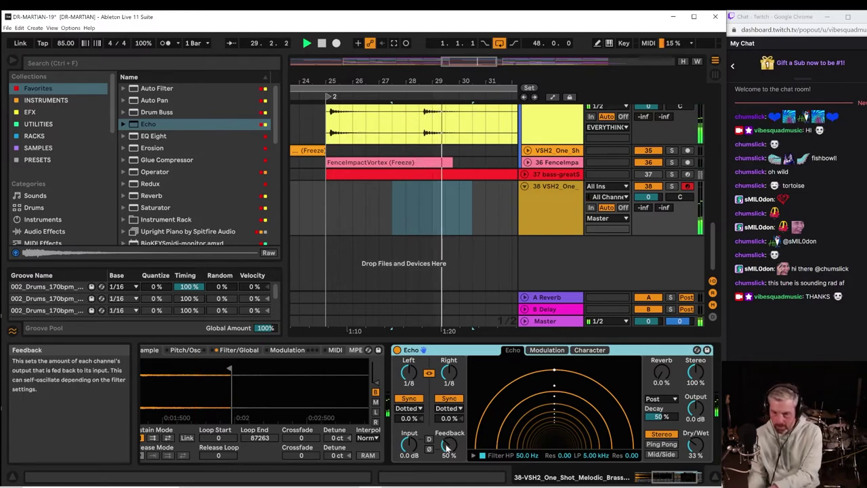
drag(448, 444, 448, 418)
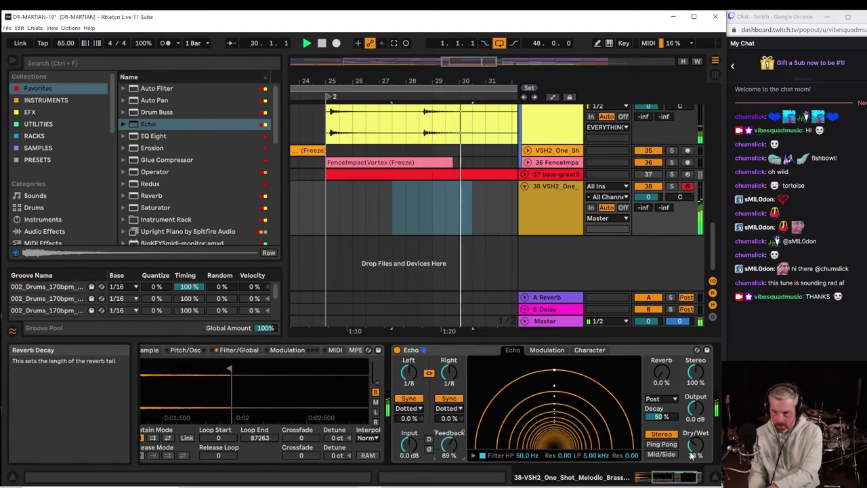
drag(700, 453, 700, 443)
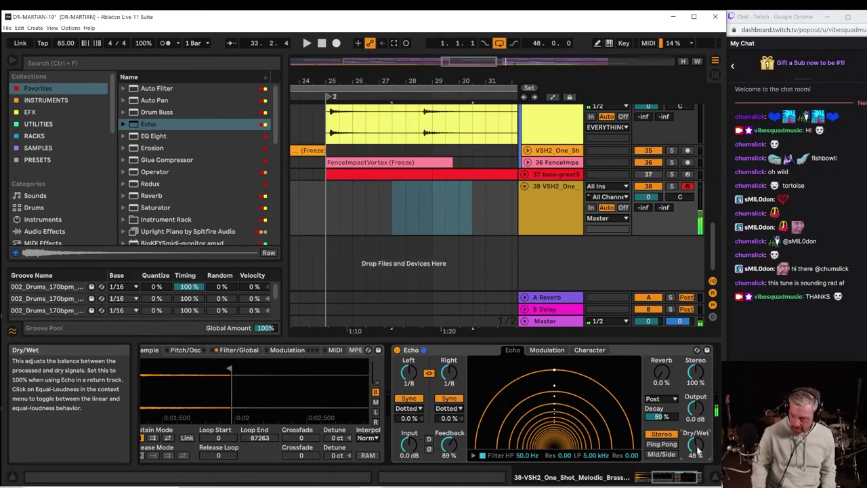
key(space)
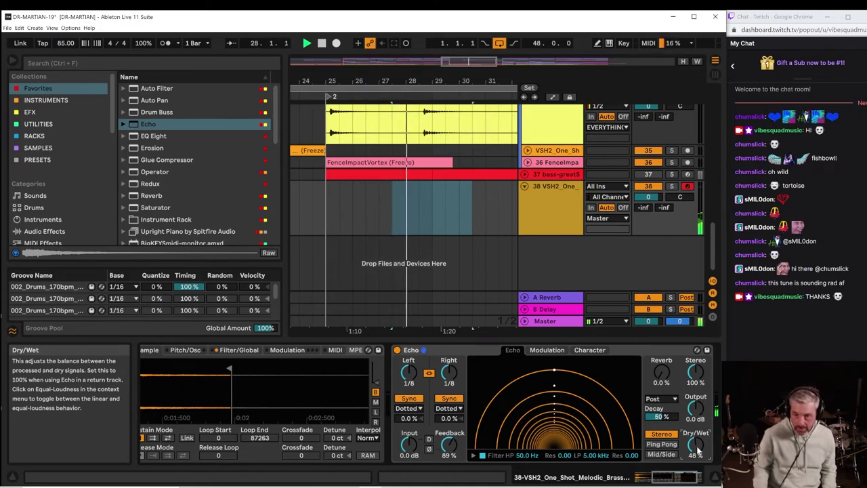
key(space)
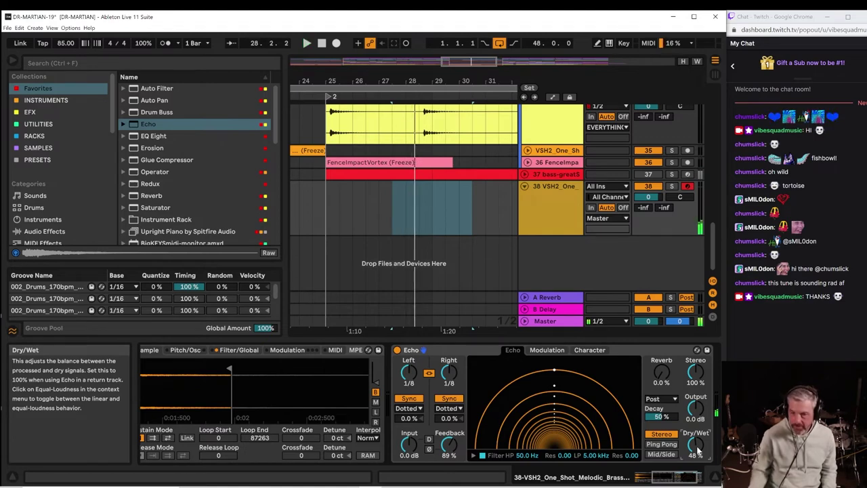
Play the arrangement from bar 1 and capture a new brass phrase as a MIDI clip on track 38.
click(324, 44)
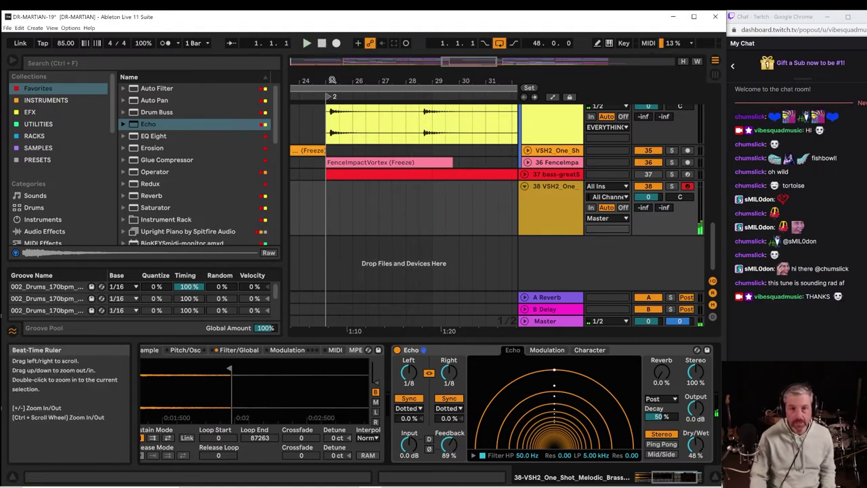
drag(332, 80, 334, 41)
key(space)
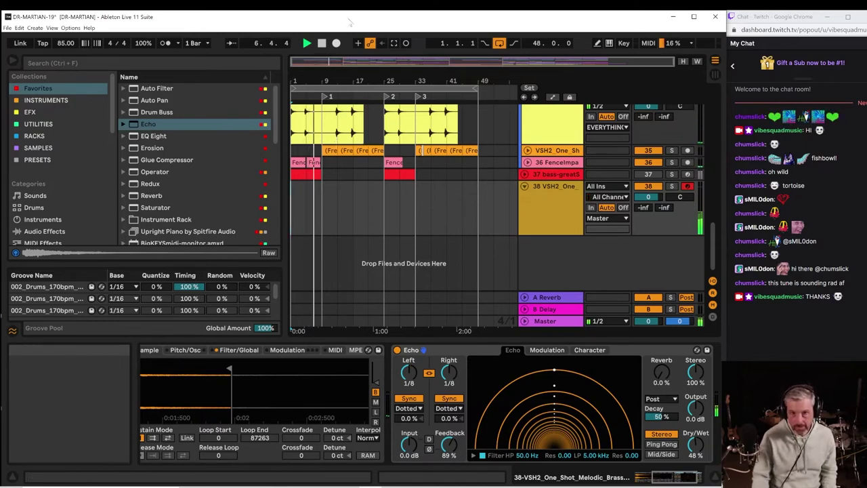
key(space)
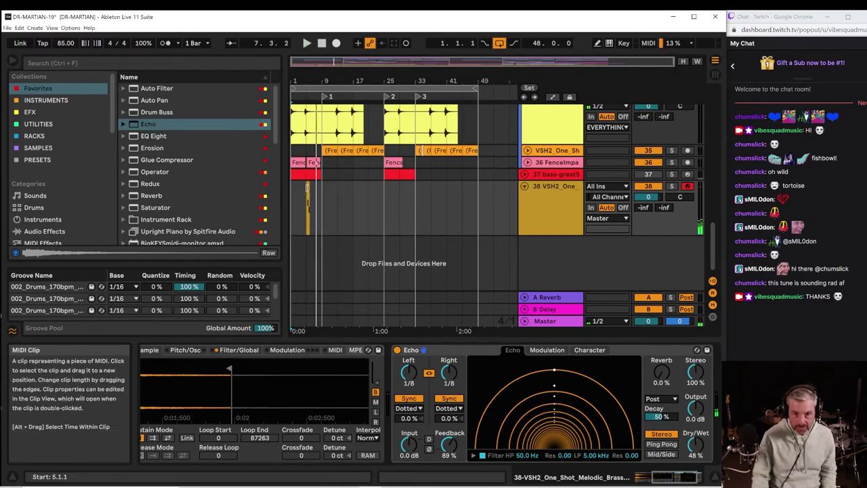
Extend the captured brass clip's start back to 1.1.1, trim its end to 5.1.1, and play it.
click(306, 192)
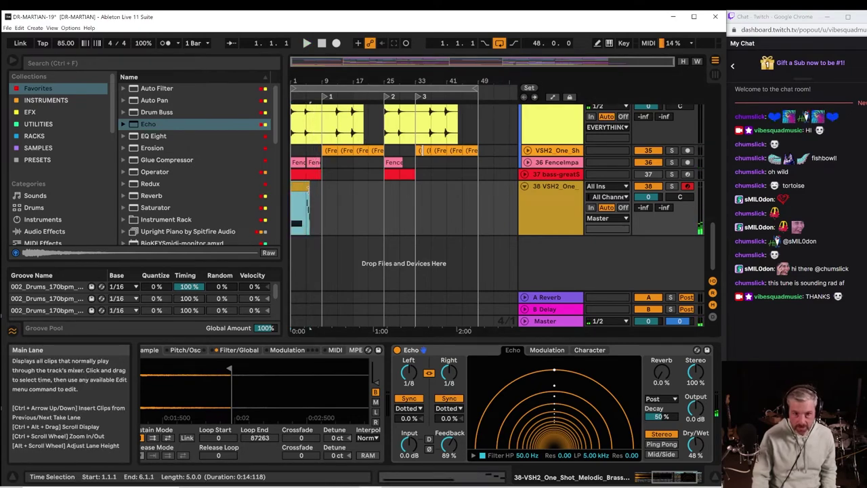
drag(310, 189, 305, 189)
key(space)
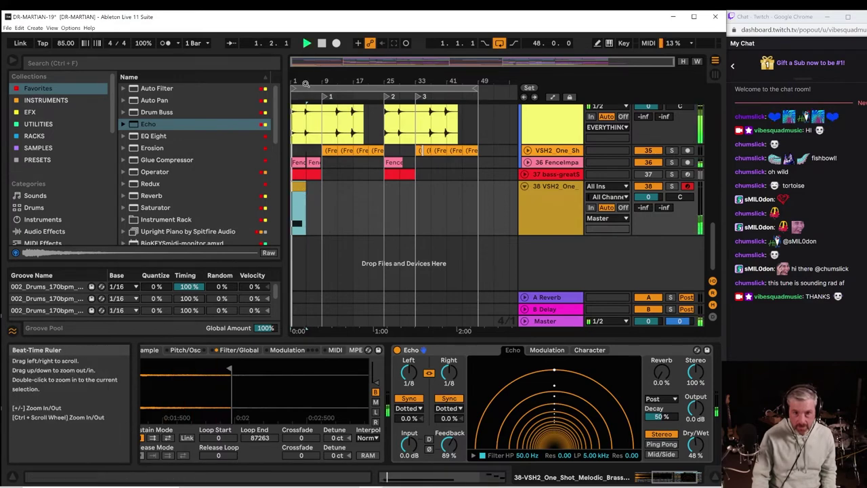
drag(304, 82, 304, 169)
drag(397, 349, 396, 358)
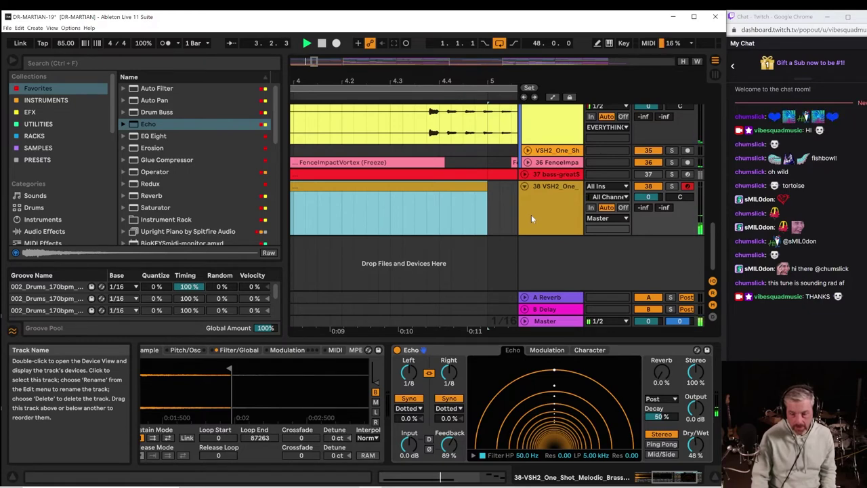
Freeze the brass track 38 and flatten it to audio with its Echo effect rendered in.
click(548, 210)
right_click(548, 211)
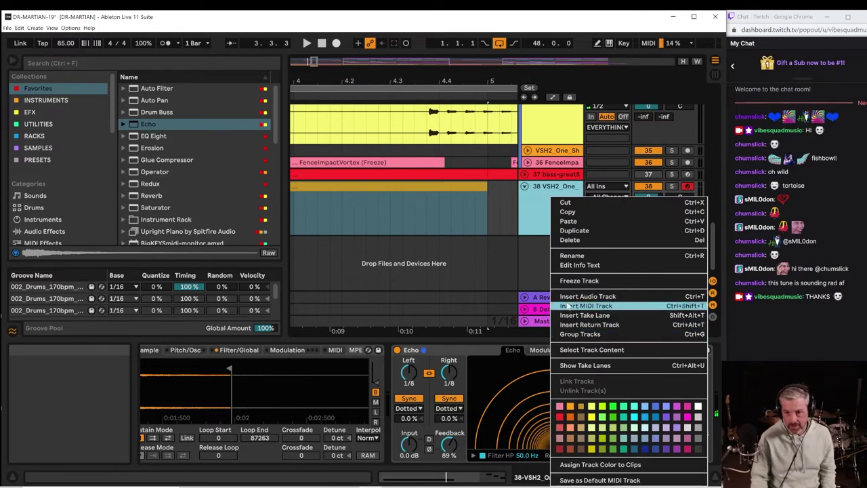
click(567, 280)
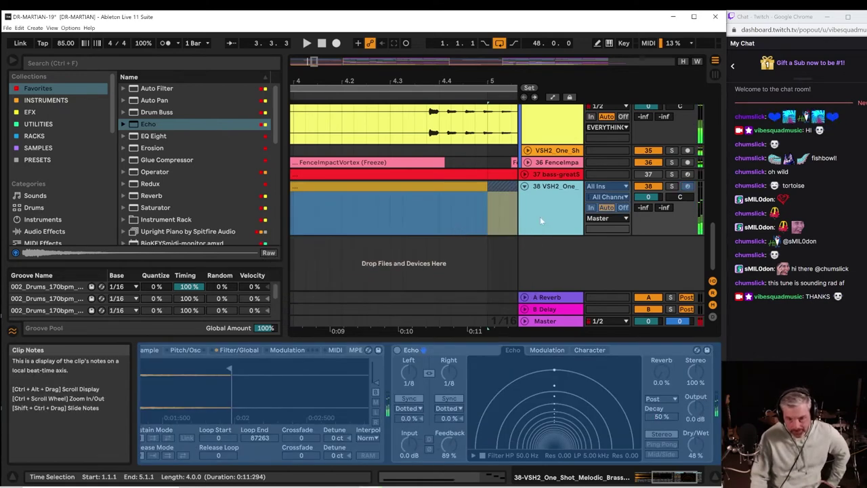
right_click(543, 217)
click(596, 281)
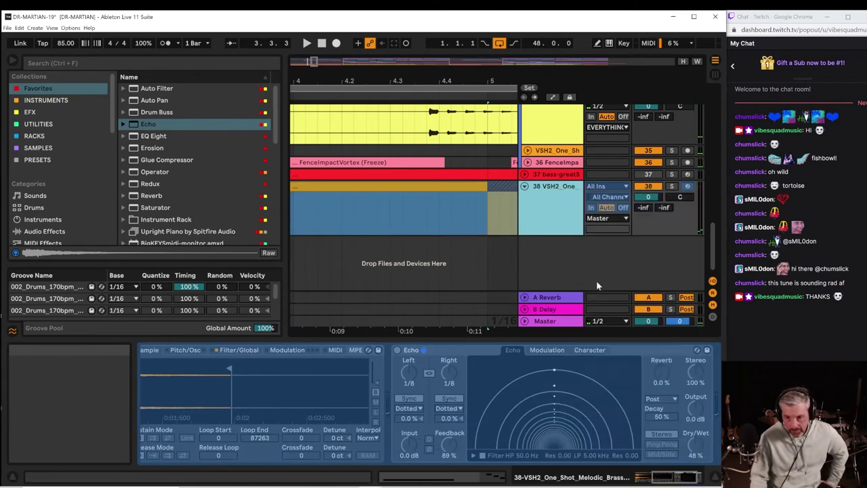
Move the flattened brass track above the bass track into the EVERYTHING group and set its volume to -0.5 dB.
drag(554, 208, 553, 167)
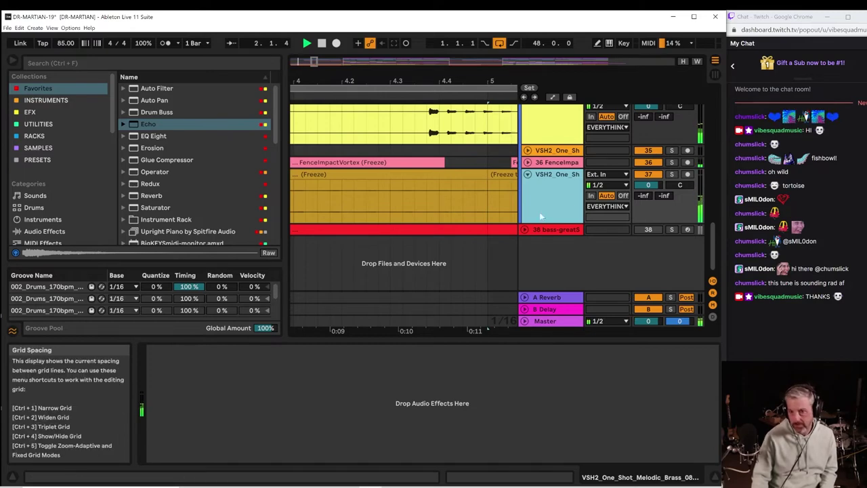
drag(640, 186, 640, 187)
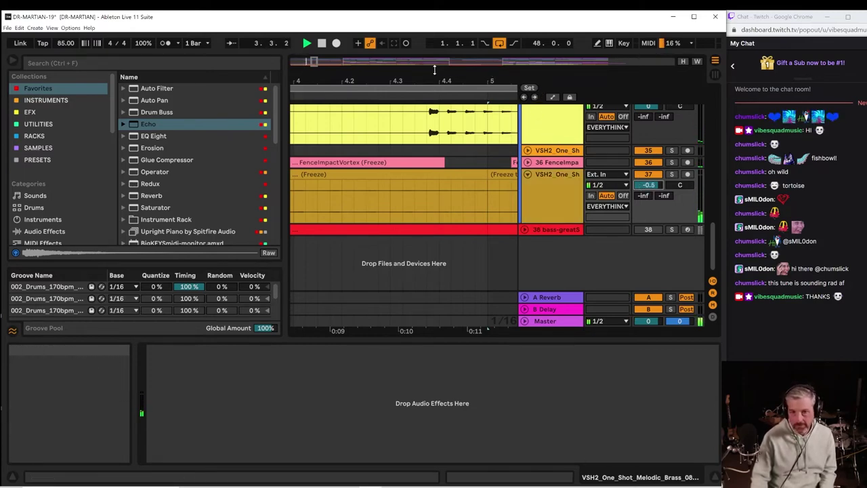
Delete the brass track's freeze tail clip starting at 5.1.1 and stop playback.
drag(430, 74, 316, 72)
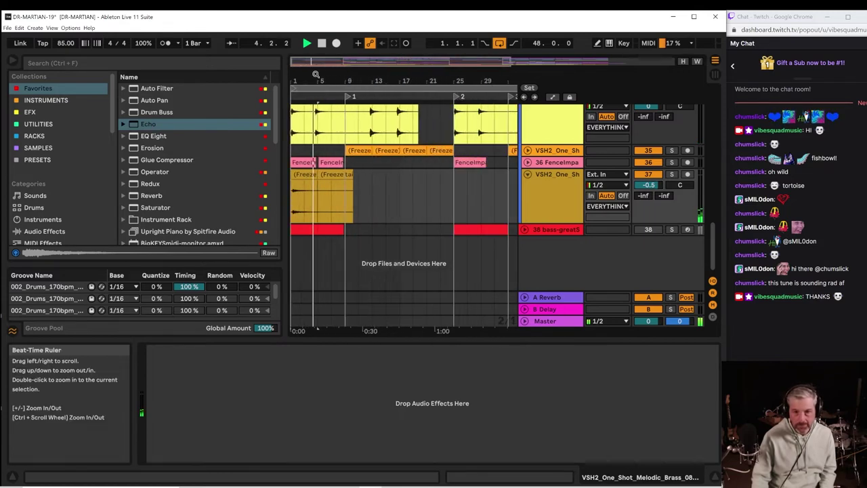
click(331, 179)
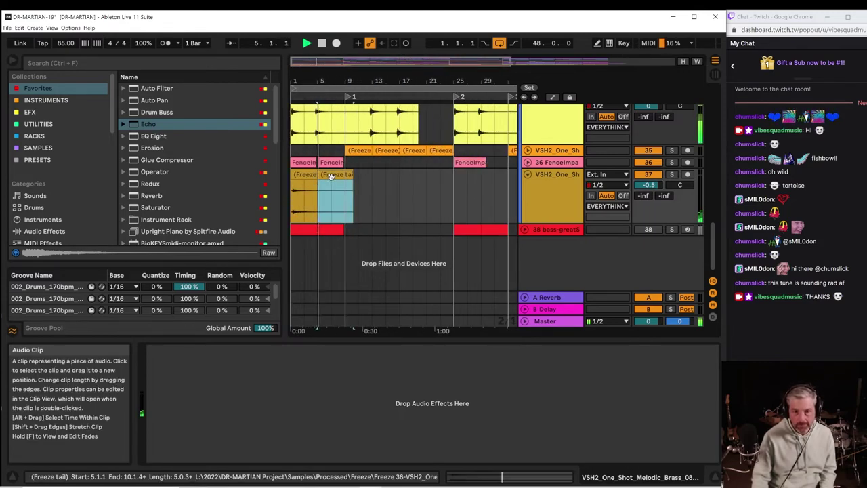
key(Delete)
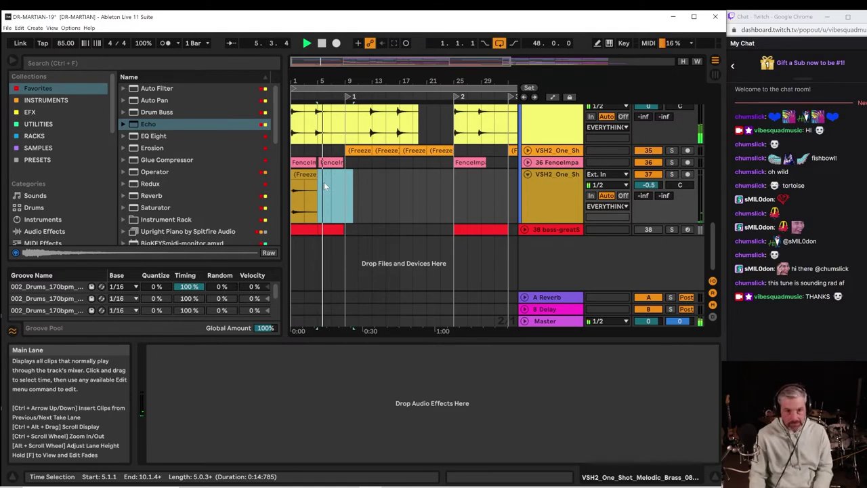
key(space)
Audition samples in the Samples n Loops MEGA folder, from the brass and flute one-shots through ambiences and cartoon effects to machinery sounds.
scroll(68, 125, down, 10)
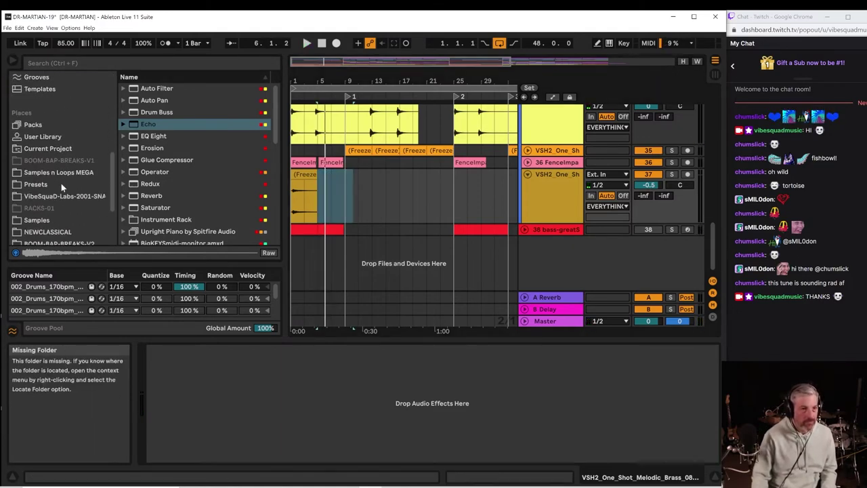
click(57, 174)
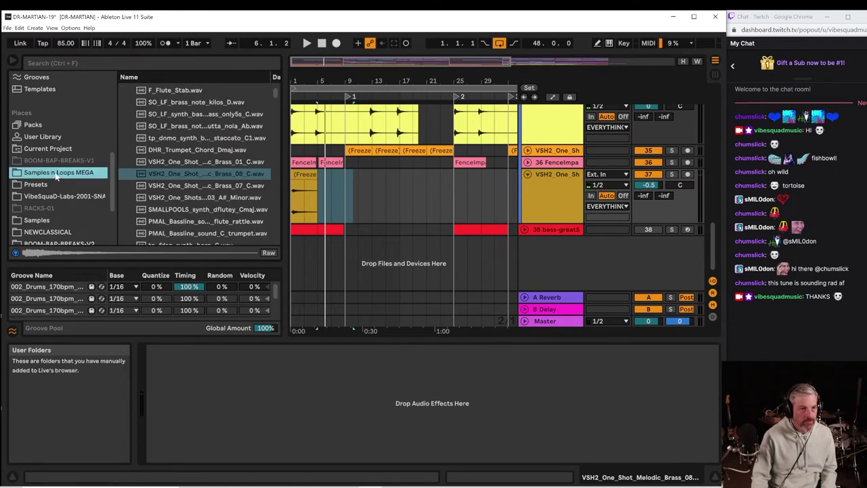
click(178, 197)
key(Down)
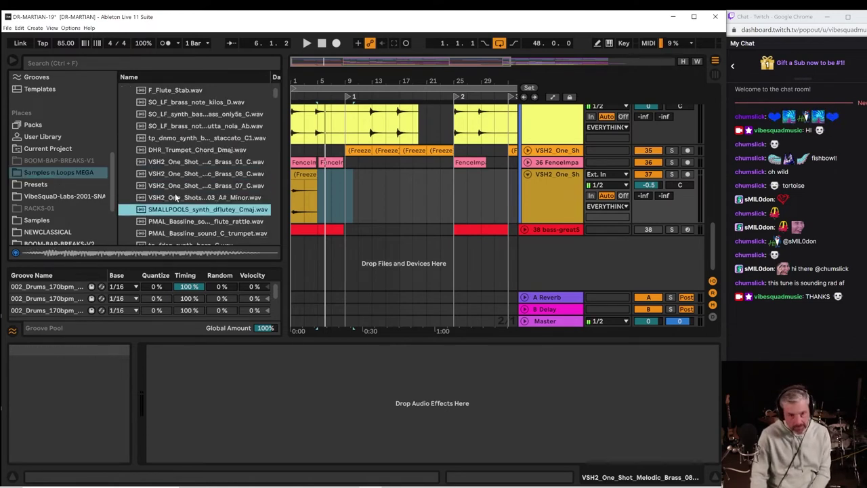
key(Down)
key(Up)
key(Down)
key(Down)
key(Down)
key(Down)
key(Down)
key(Down)
key(Down)
key(Down)
key(Down)
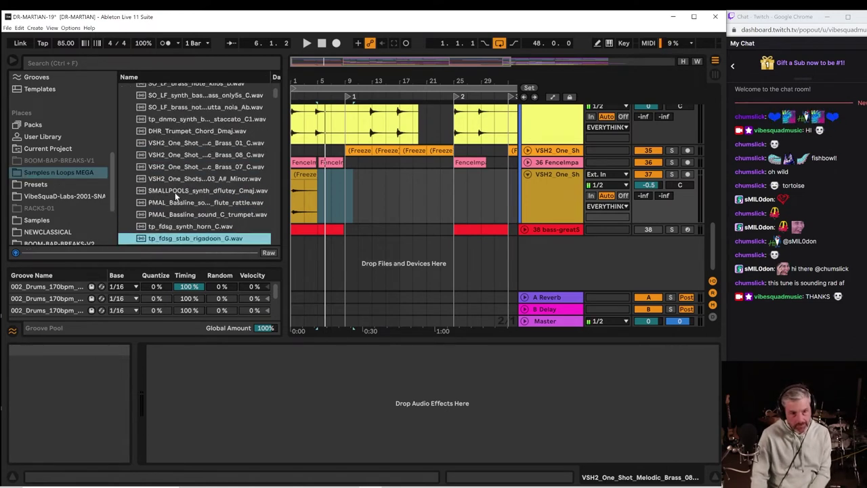
key(Down)
key(Down)
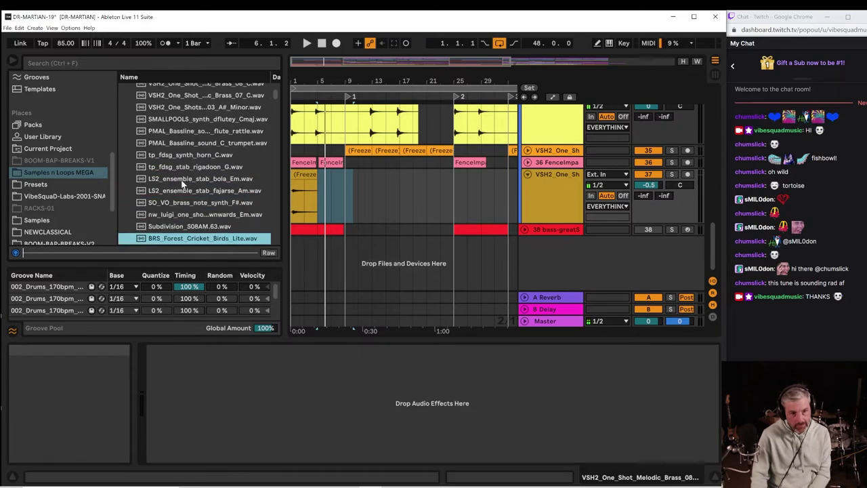
key(Down)
key(Down)
key(Down)
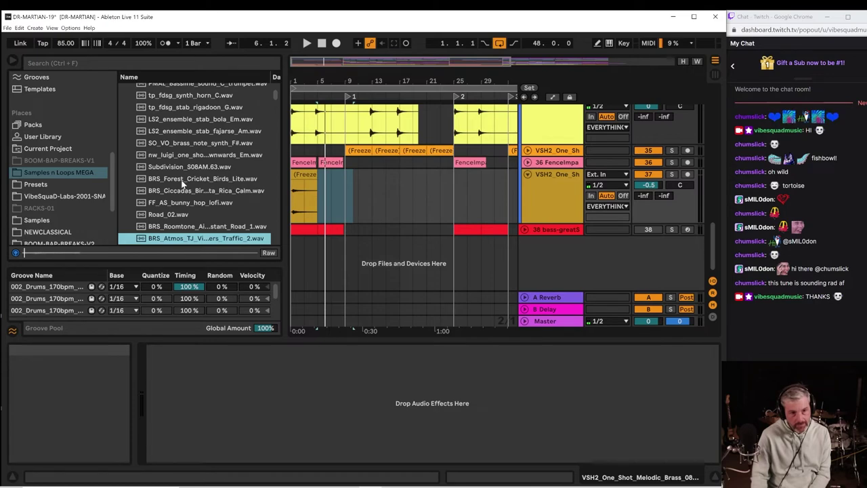
key(Down)
key(Down)
key(Down)
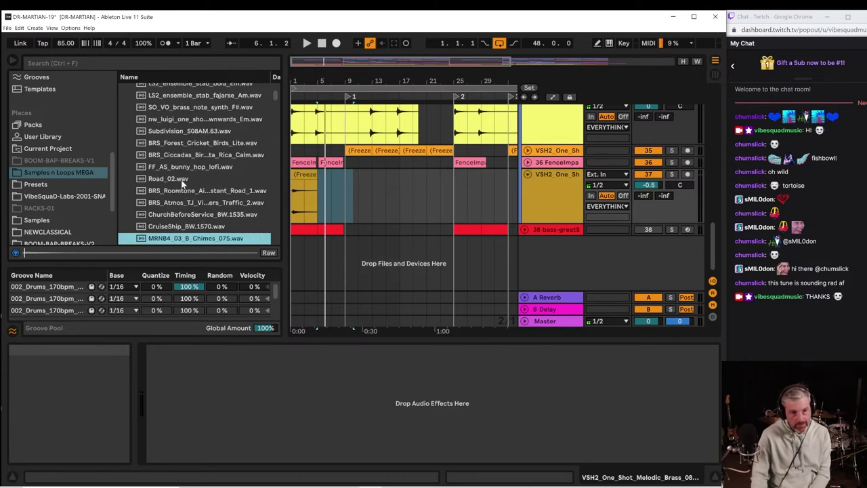
key(Down)
key(Down)
key(Down)
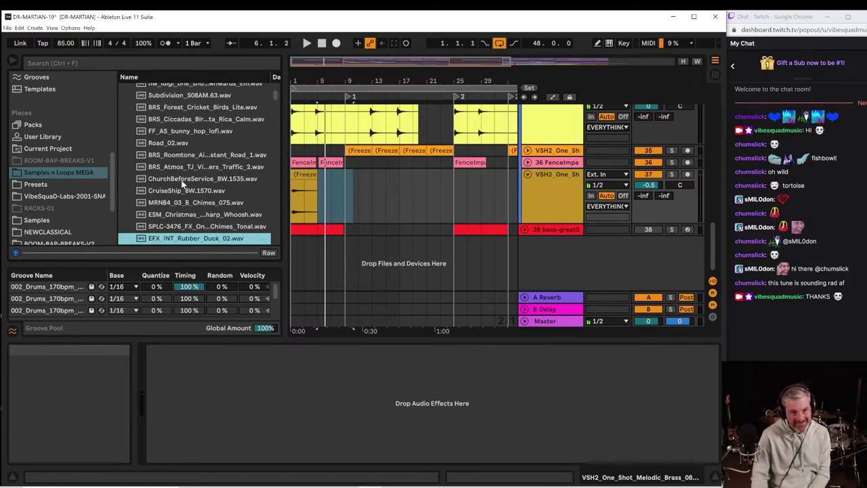
key(Down)
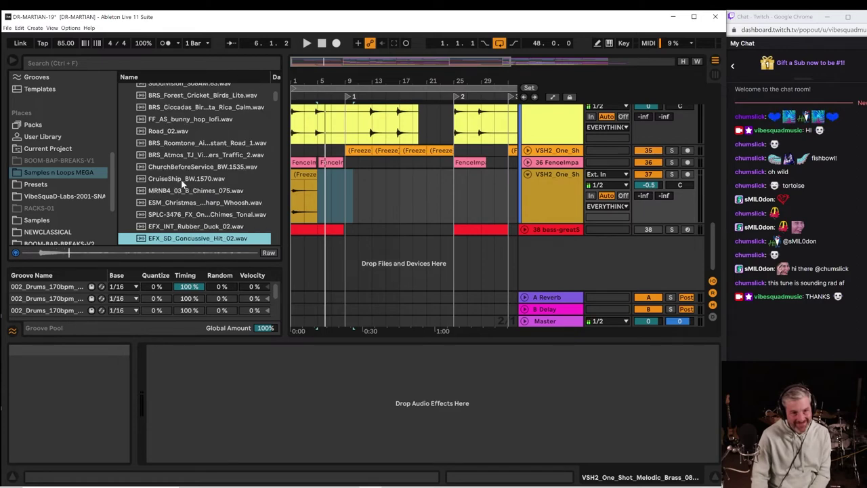
key(Down)
key(Down)
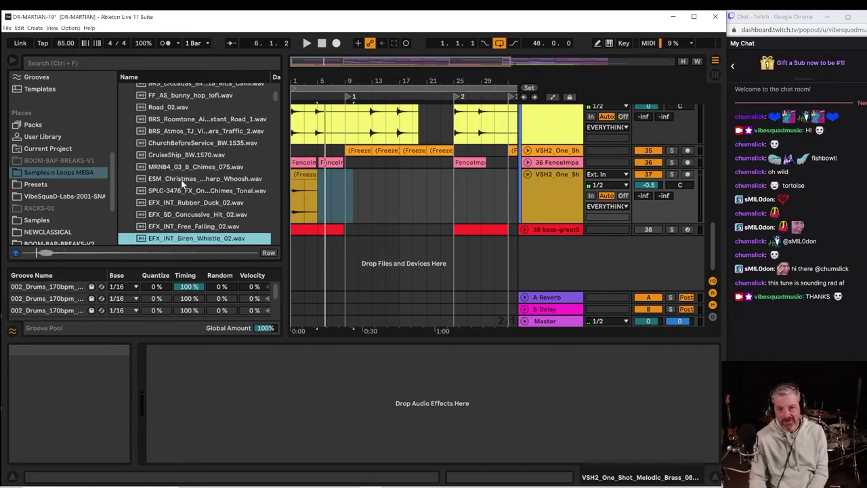
key(Down)
key(Down)
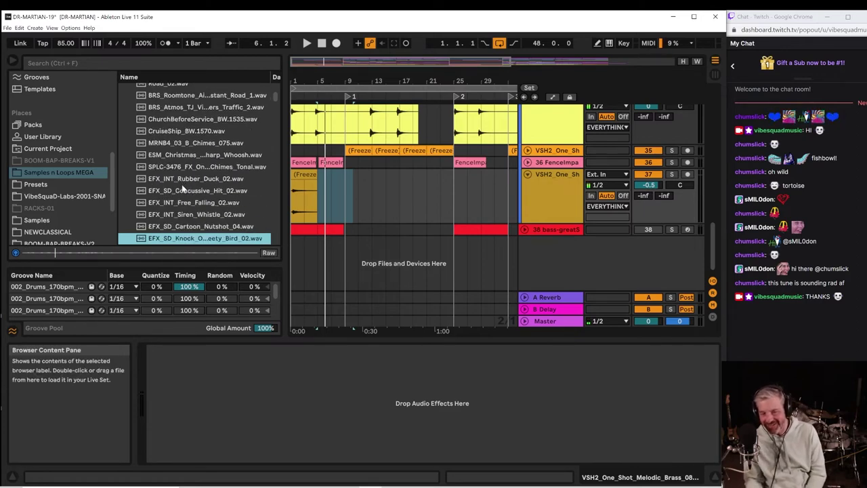
key(Down)
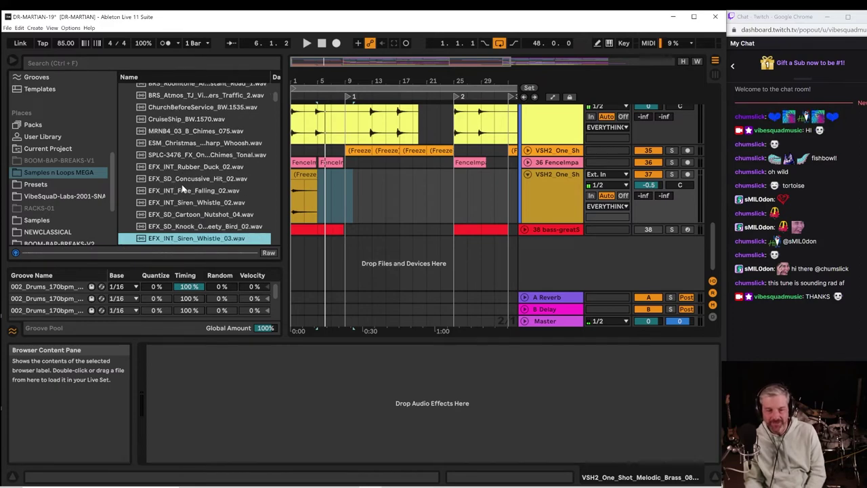
key(Down)
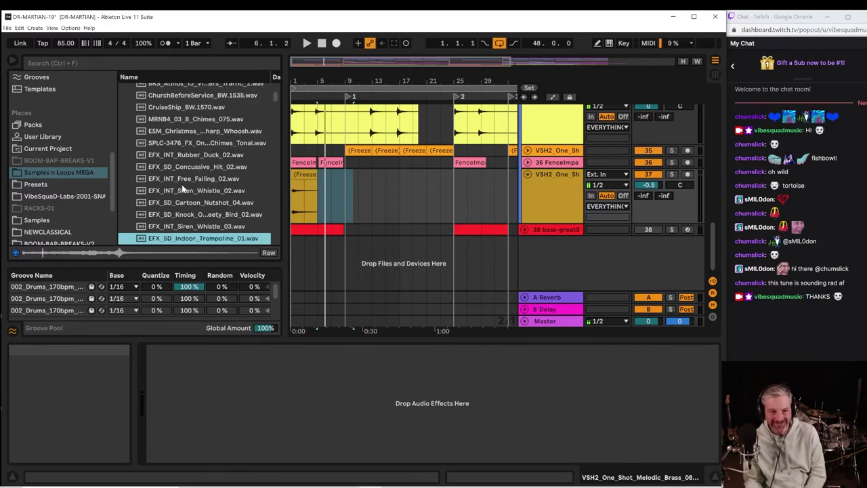
key(Down)
key(Down)
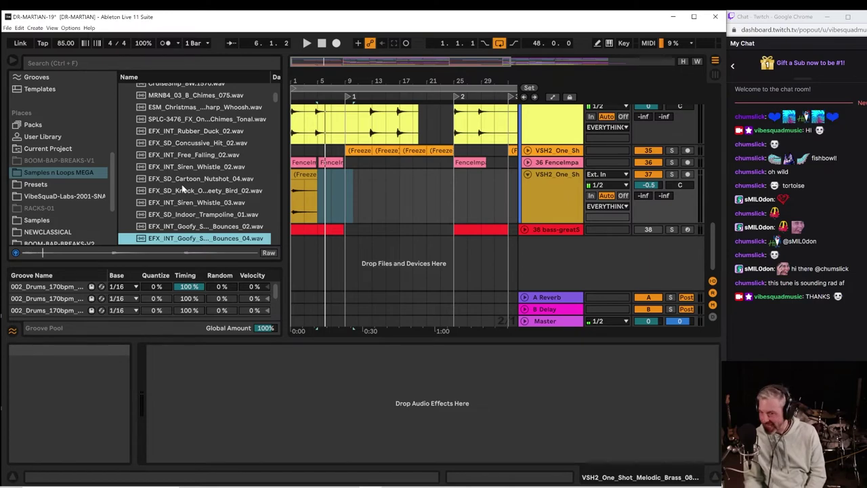
key(Down)
key(Down)
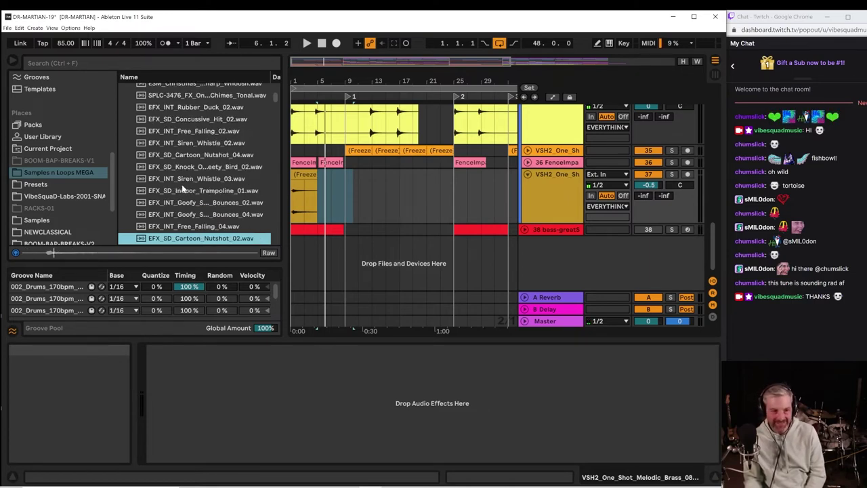
key(Down)
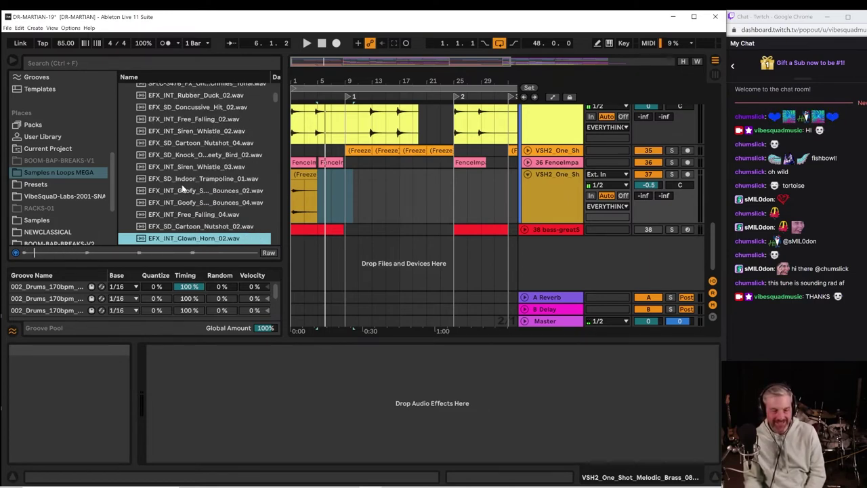
key(Down)
key(Down)
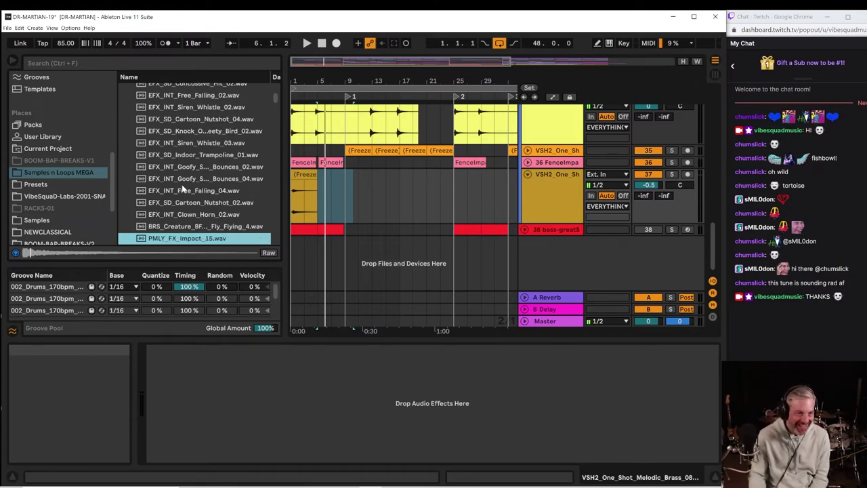
key(Down)
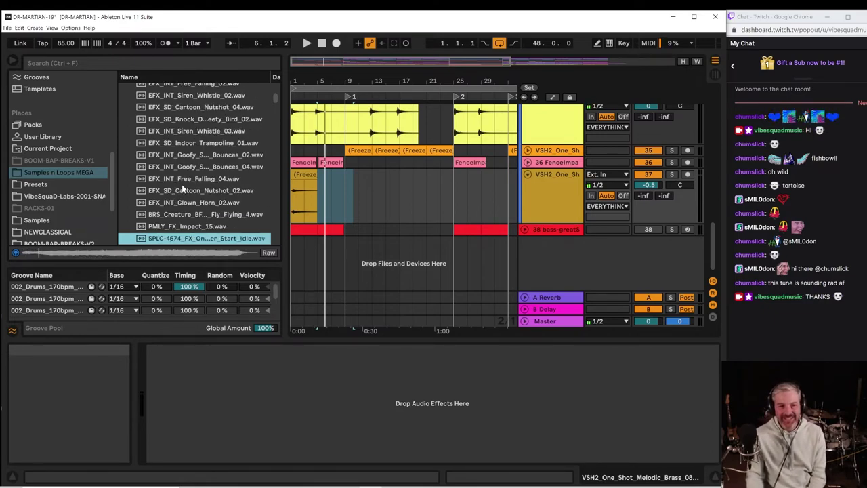
key(Down)
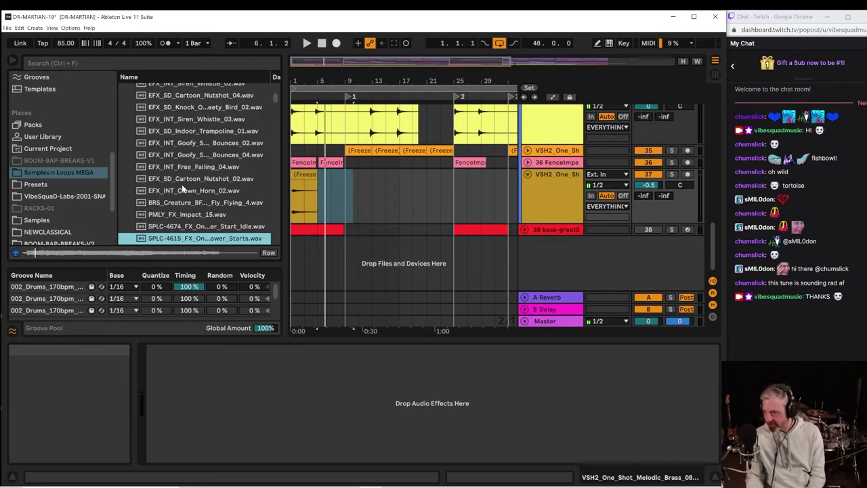
key(Down)
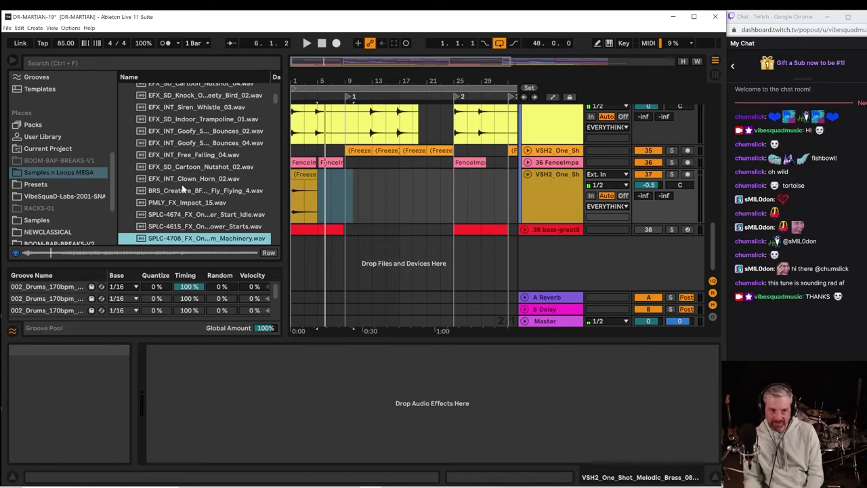
key(Down)
key(Down)
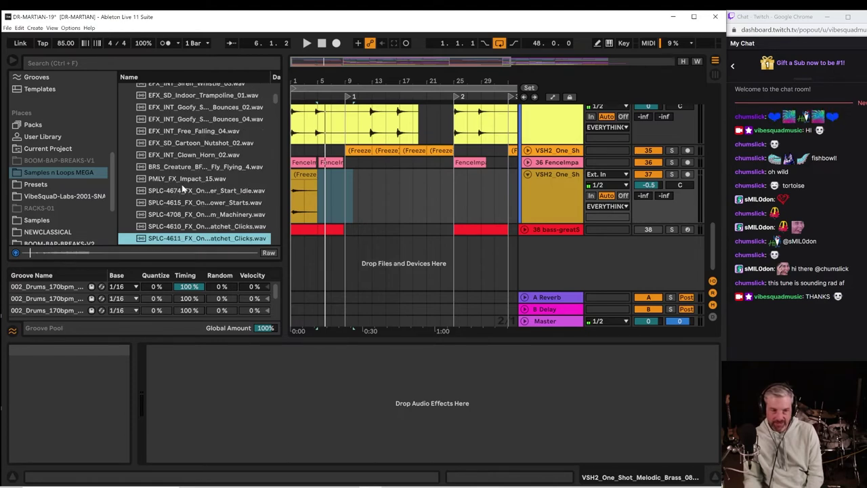
key(Down)
key(Down)
key(Down)
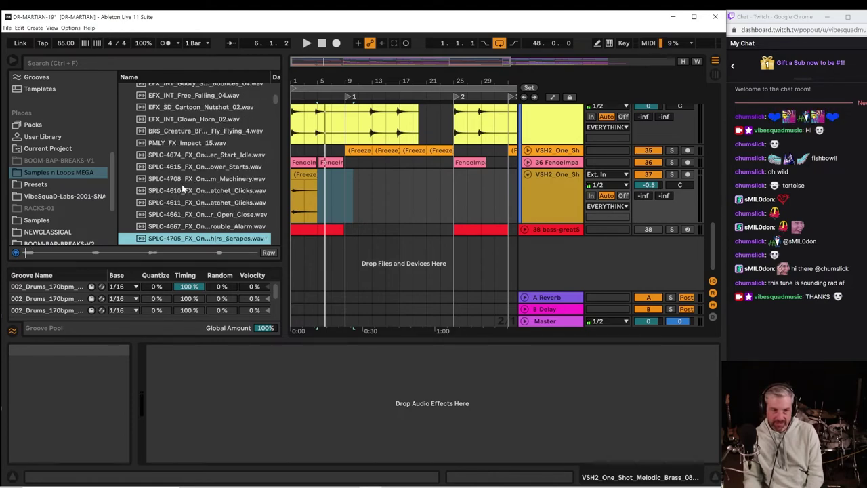
key(Down)
key(Down)
key(Down)
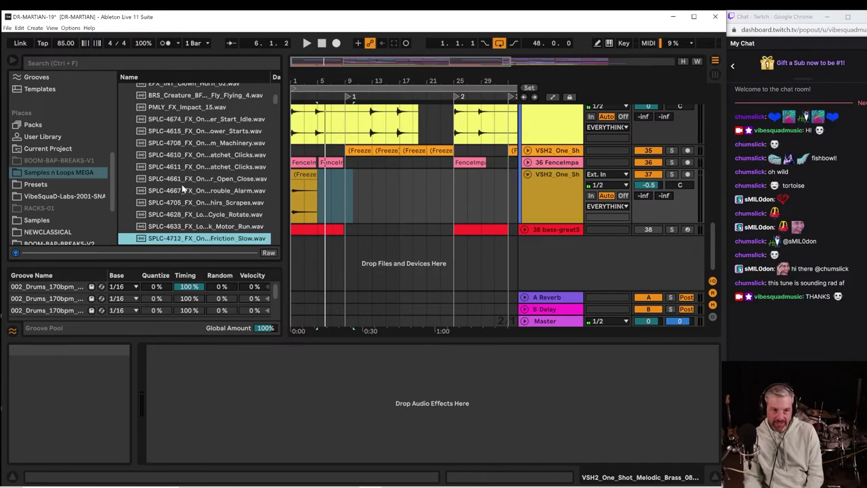
key(Down)
key(Down)
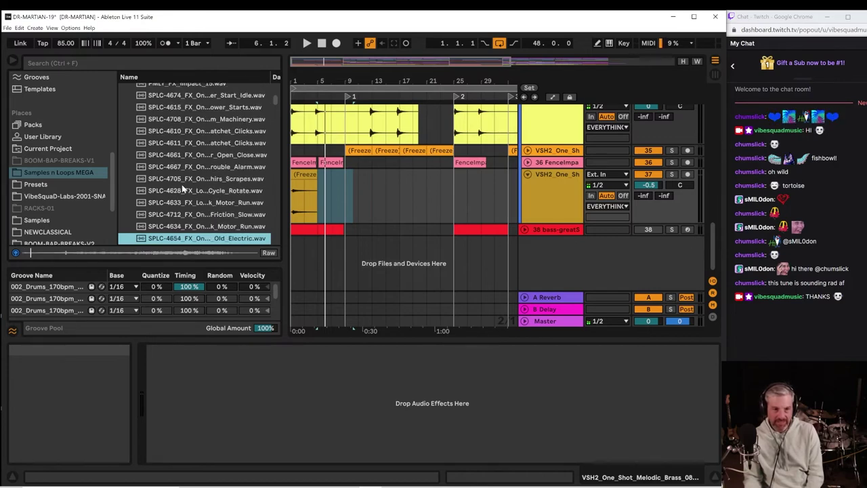
key(Down)
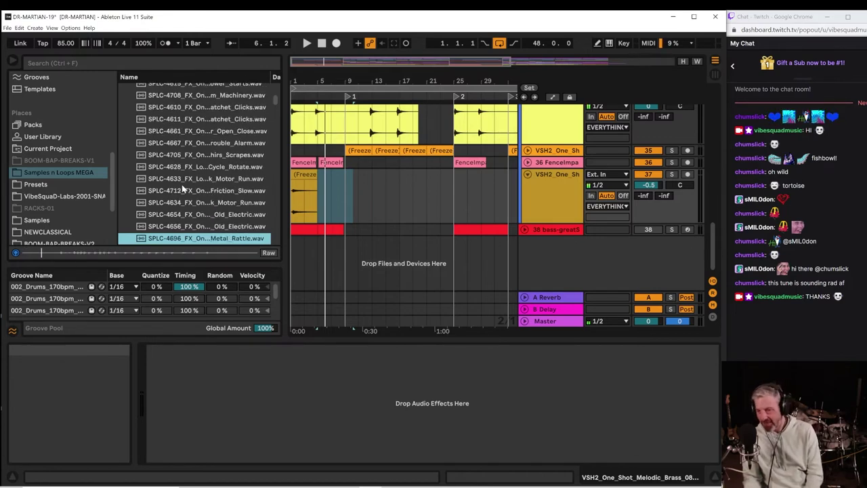
key(Down)
key(Down)
key(Down)
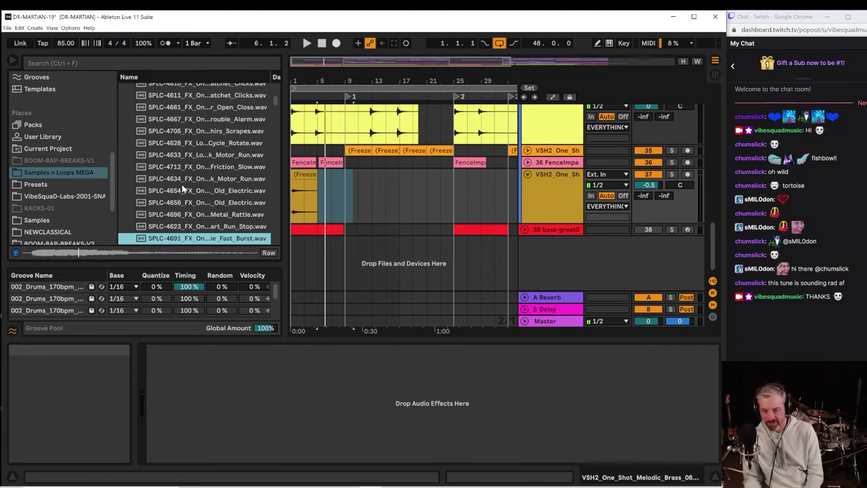
key(Down)
key(Down)
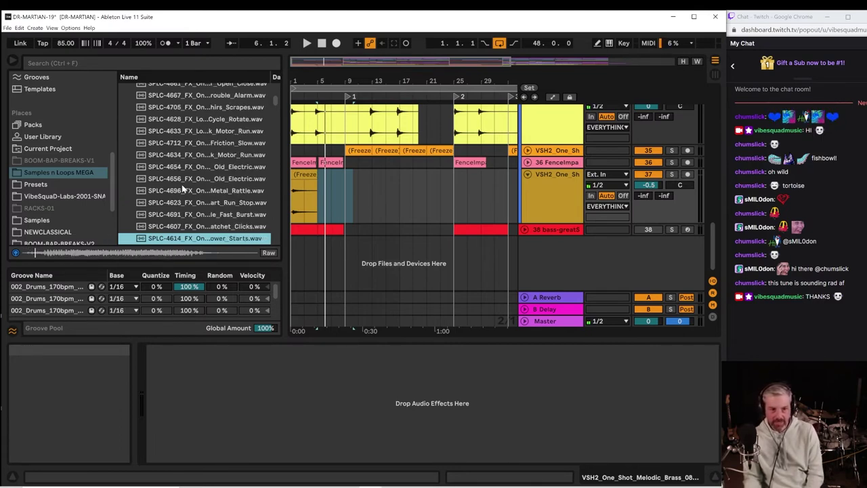
Audition further machinery effects, followed by the BLANKFORMS samples from the Gbmaj chords and bass tone through the noisy Abmin9 sample to the synth sounds.
key(Down)
key(Down)
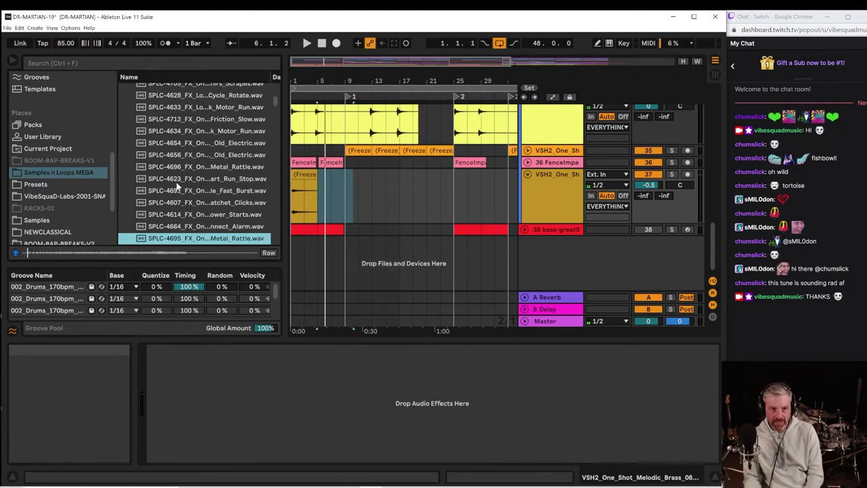
drag(276, 103, 276, 126)
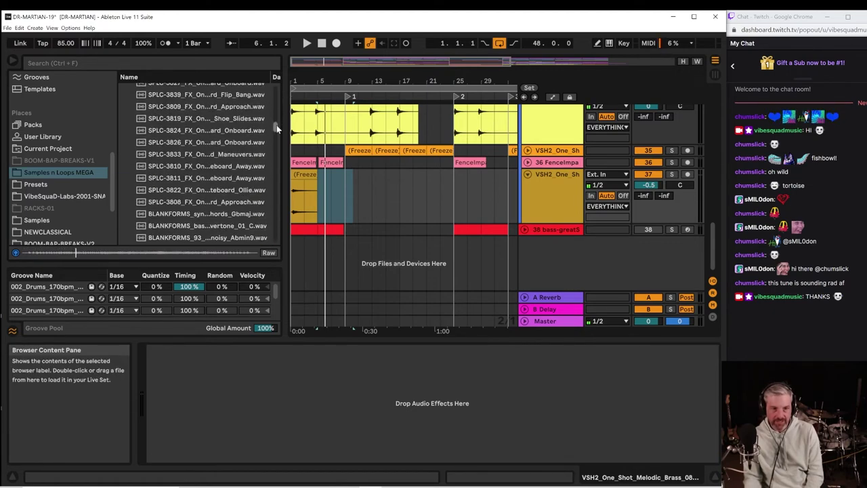
scroll(225, 140, down, 3)
click(227, 151)
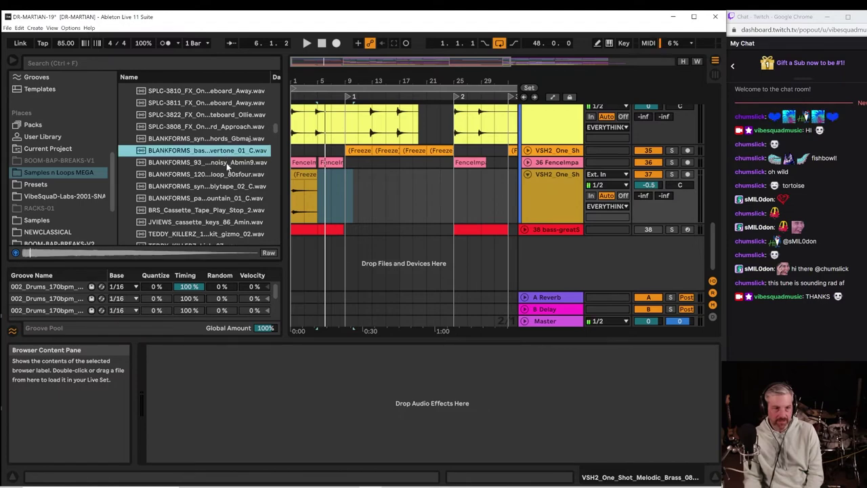
click(227, 163)
click(214, 140)
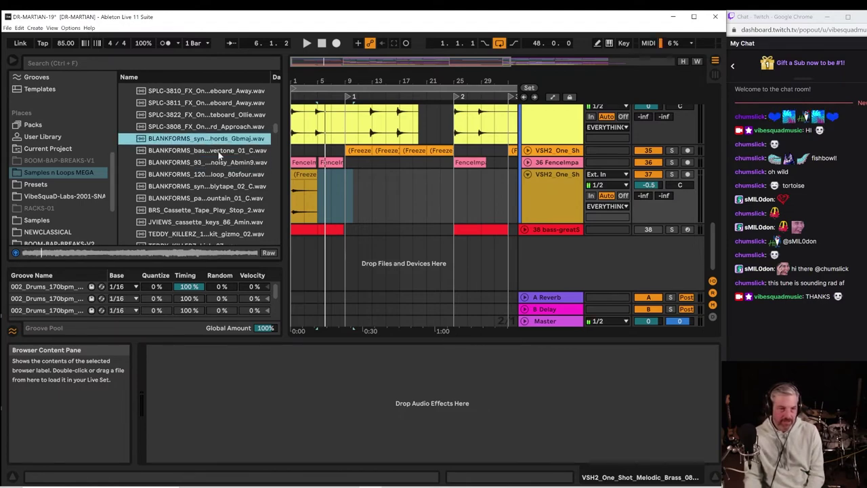
click(216, 151)
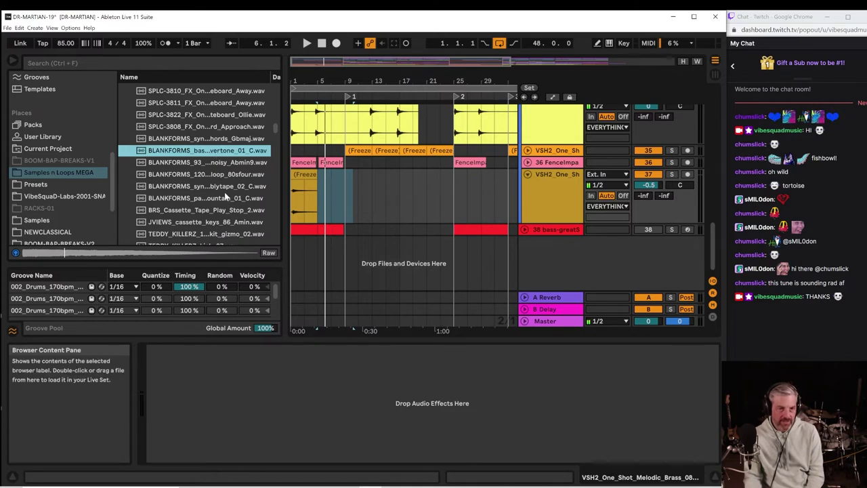
key(Down)
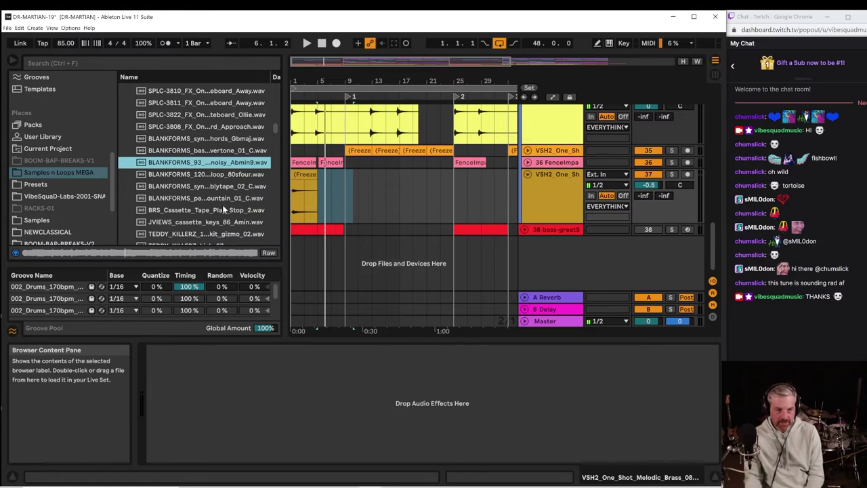
key(Down)
key(Down)
key(Down)
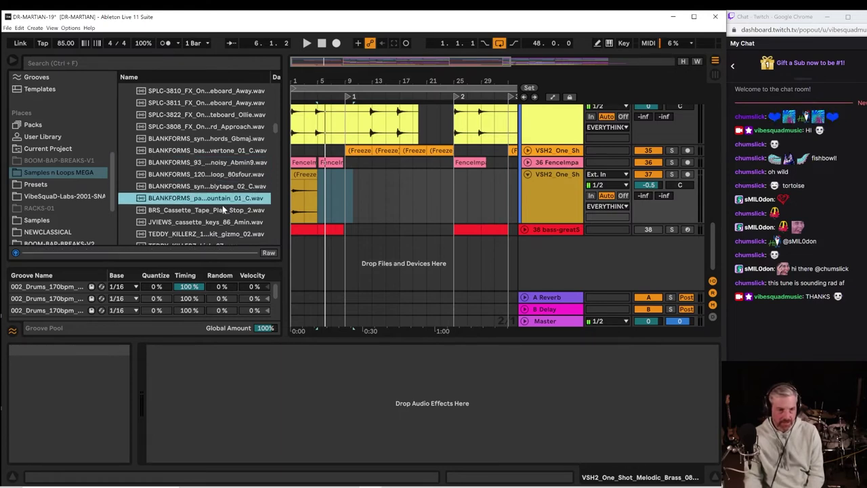
Insert a MIDI track below the bass track and load the sample BLANKFORMS_synth_wobblytape_02_C.wav onto it as an instrument.
key(Up)
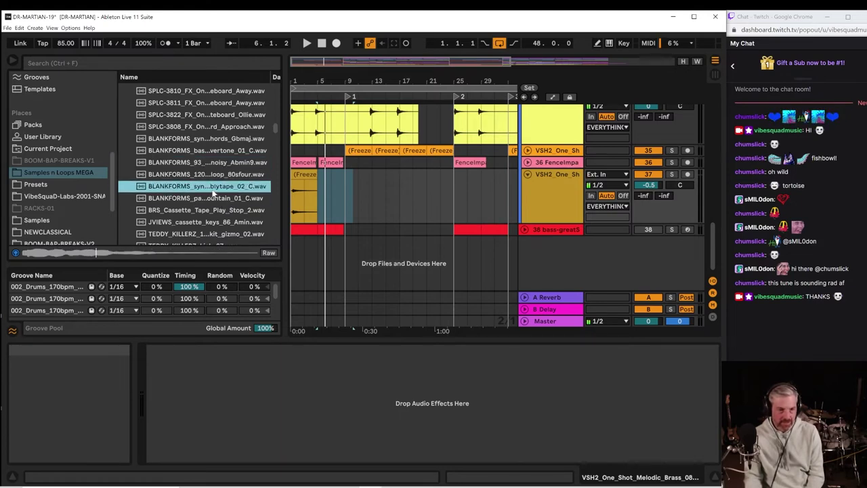
right_click(569, 256)
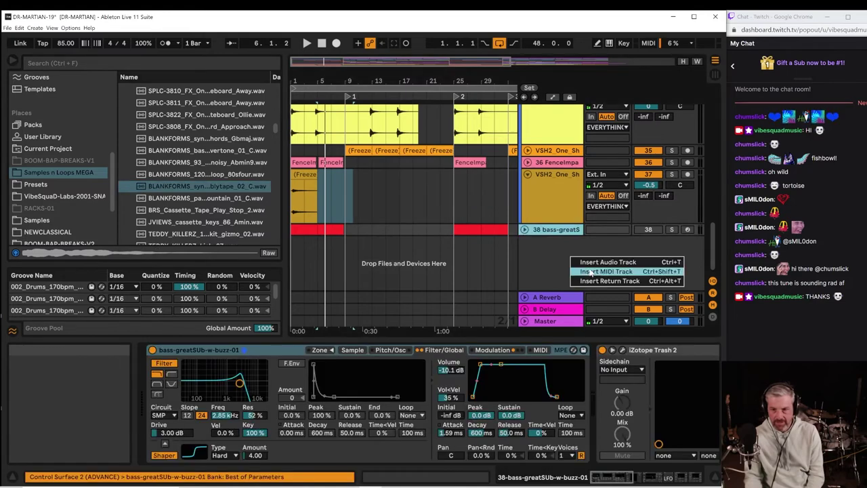
click(596, 271)
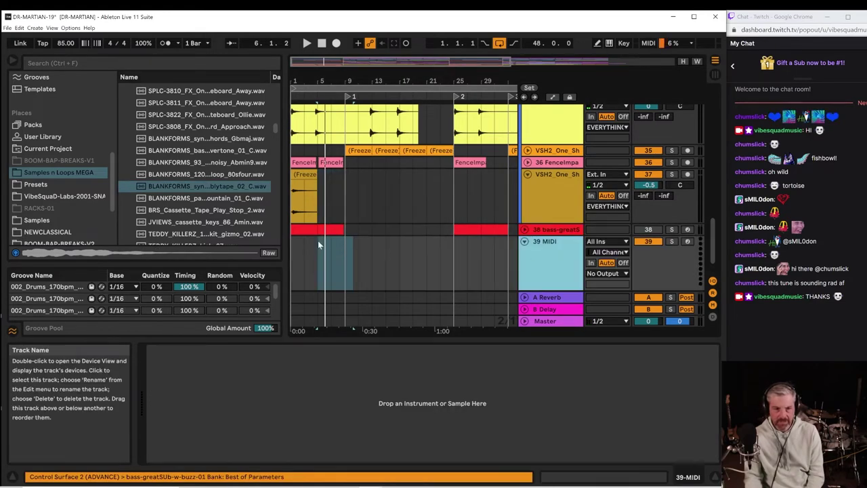
drag(228, 186, 249, 398)
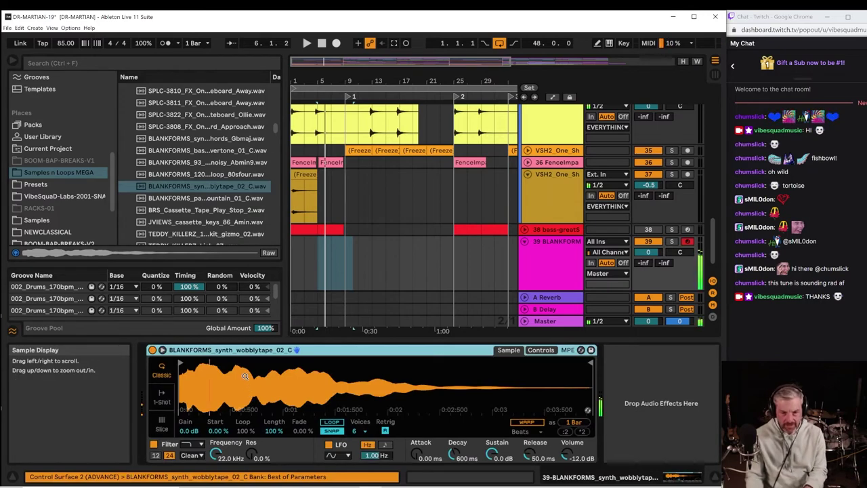
Start playback and convert the wobblytape track's Simpler to a Sampler.
key(space)
right_click(348, 350)
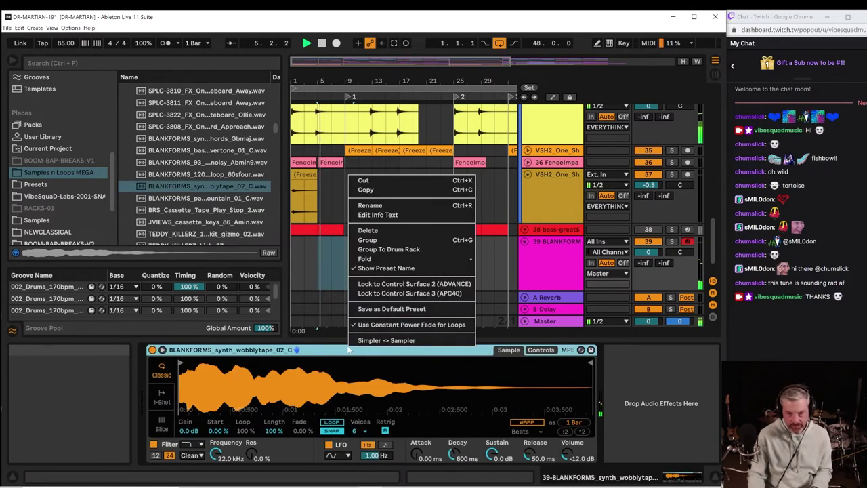
click(363, 340)
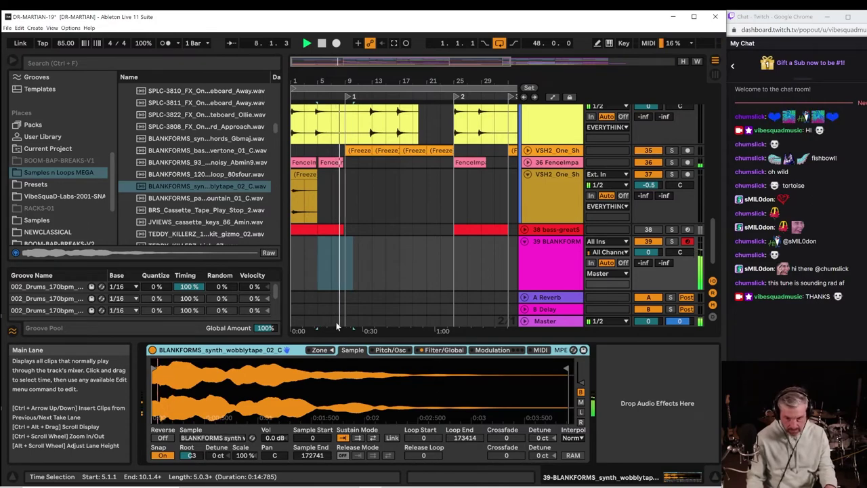
Set the Sampler's glide mode to Portamento and its Spread to 39%.
click(390, 349)
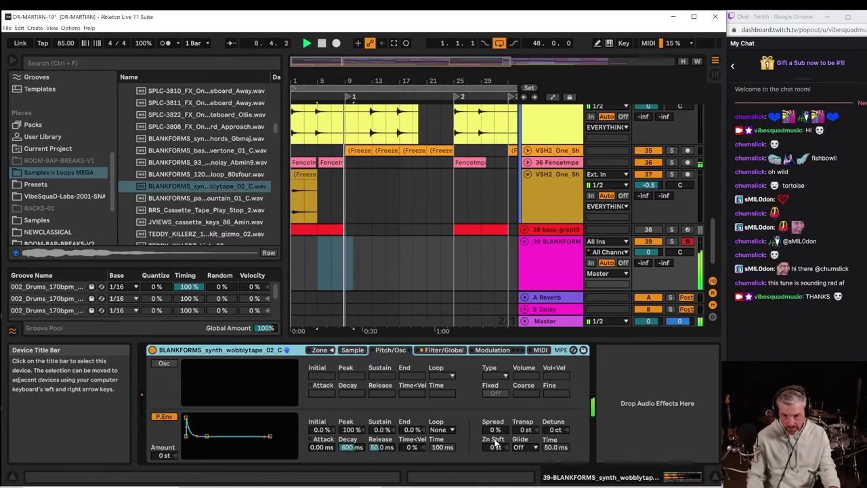
click(531, 447)
click(525, 471)
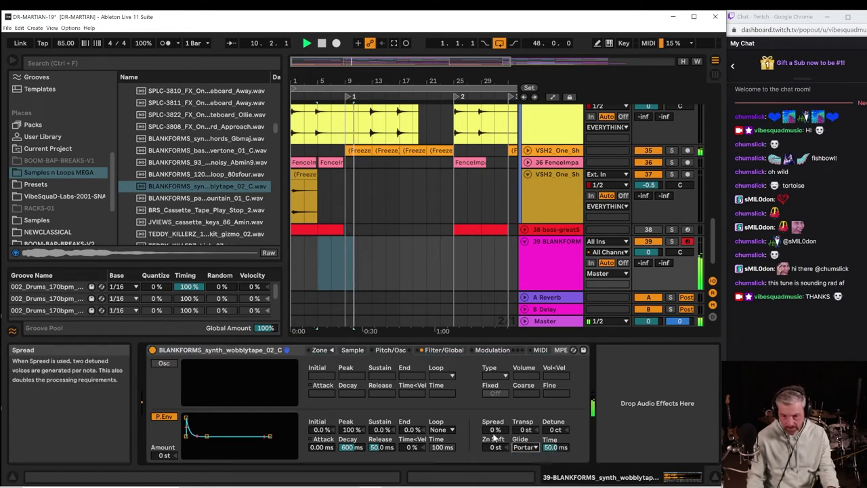
click(495, 429)
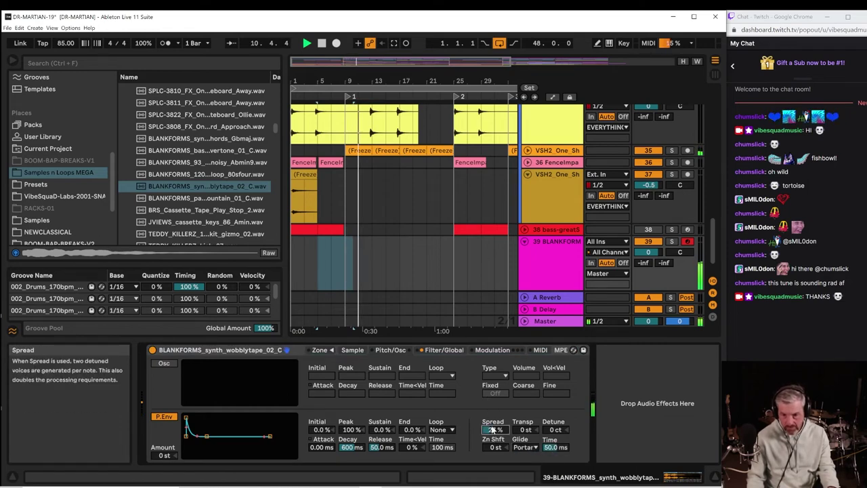
drag(493, 429, 493, 416)
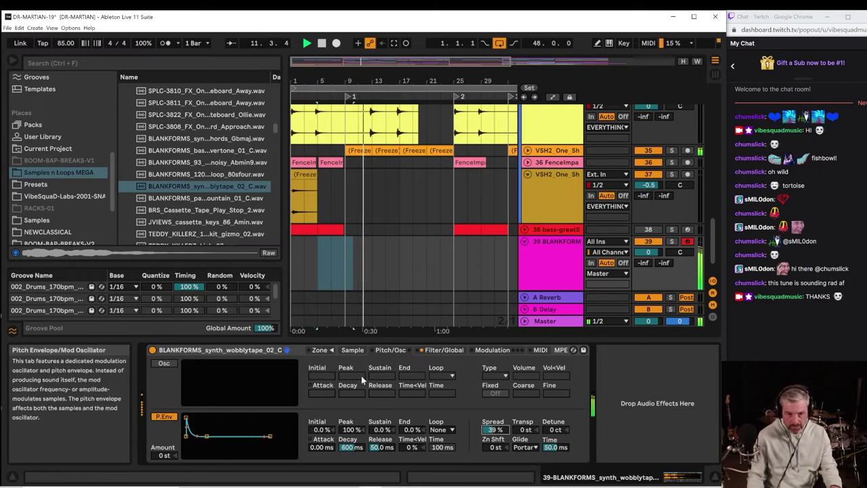
Enable the Sampler's modulation oscillator with coarse tuning 4 and volume -46 dB.
click(164, 363)
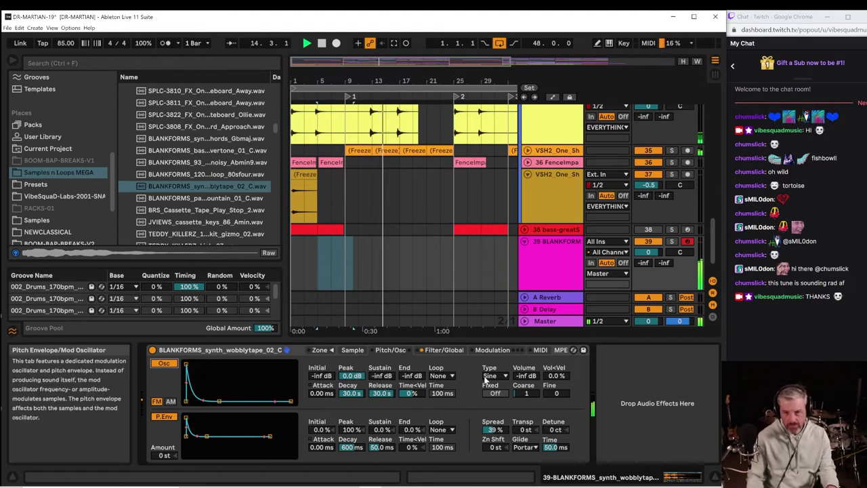
drag(525, 376, 522, 383)
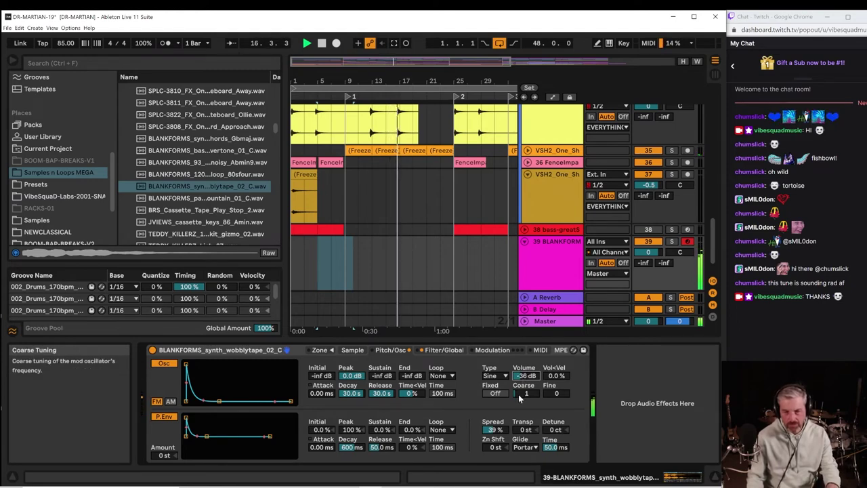
drag(520, 399, 518, 389)
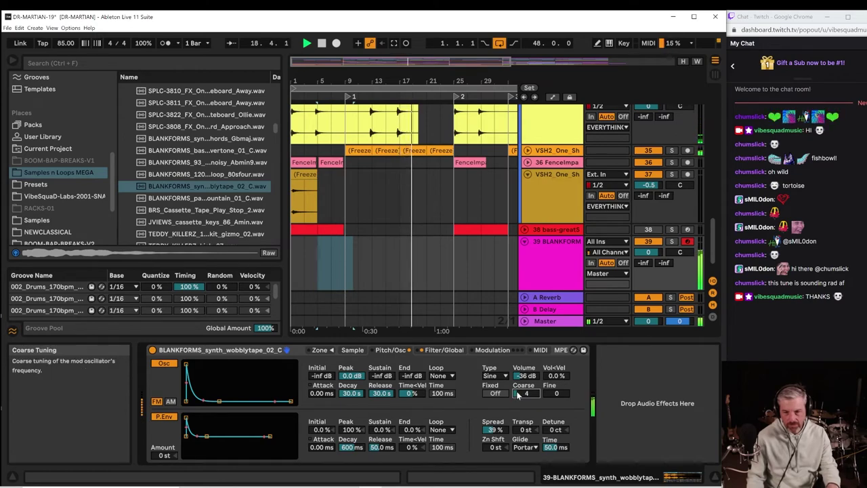
drag(523, 377, 527, 384)
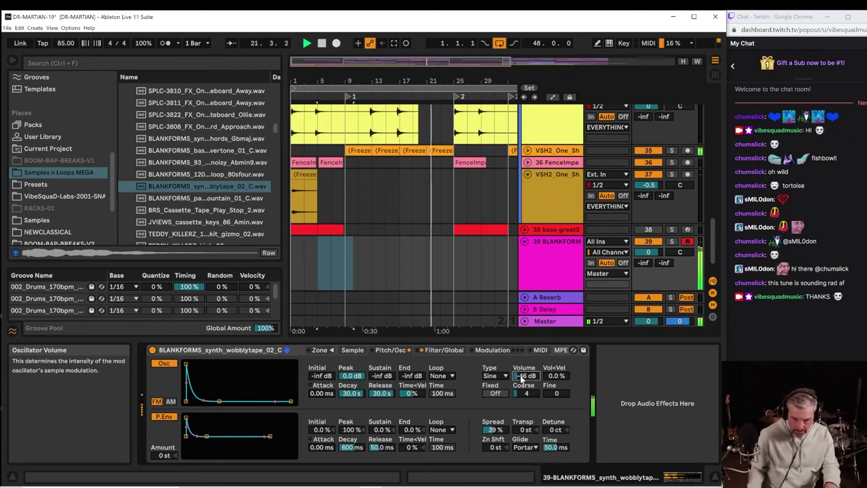
Switch the modulation oscillator to AM mode with the Noise waveform and raise its volume to -18 dB.
click(171, 402)
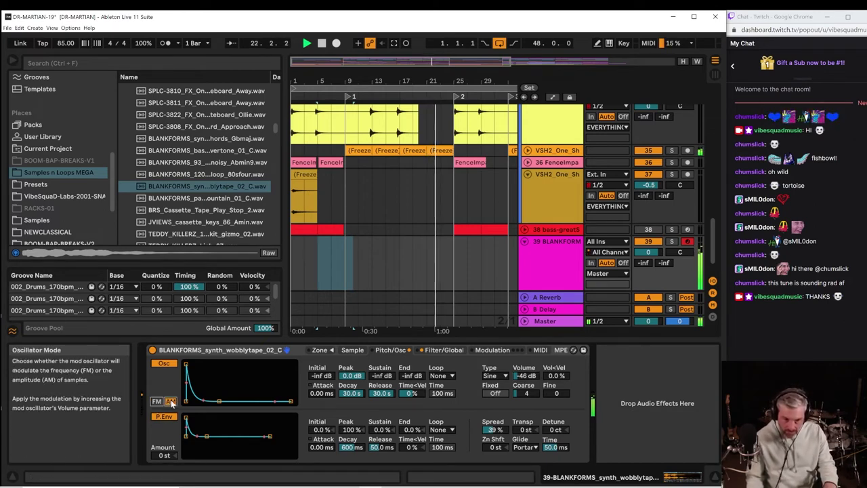
click(496, 376)
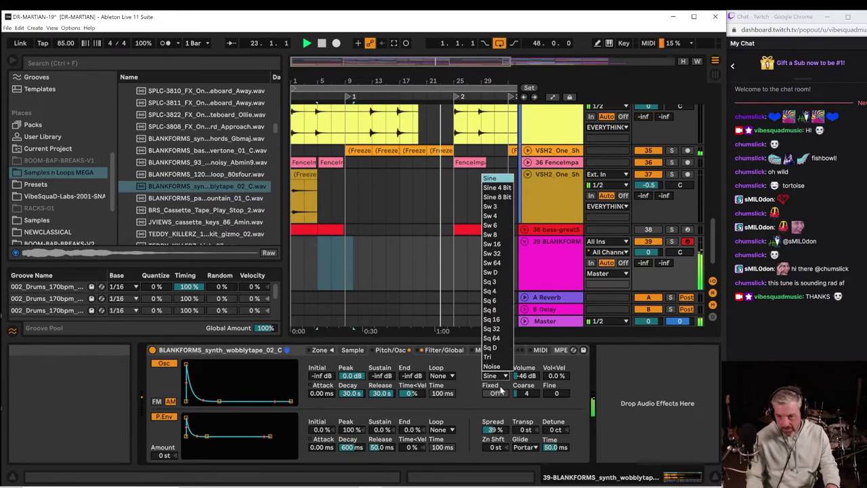
click(492, 366)
drag(525, 376, 518, 368)
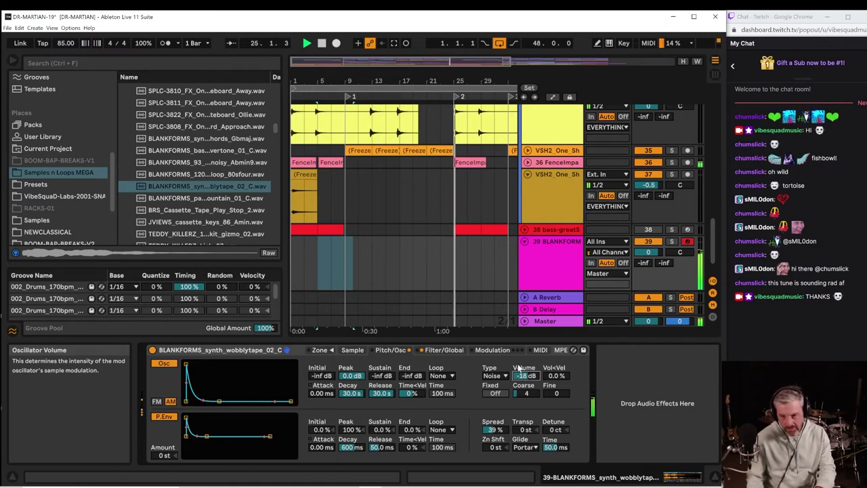
Set the modulation oscillator's waveform to Sine and its volume to -25 dB.
click(494, 375)
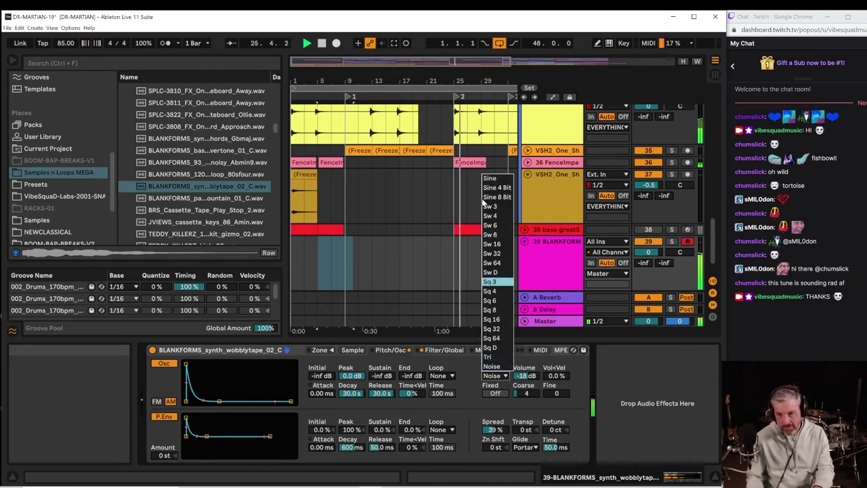
click(490, 178)
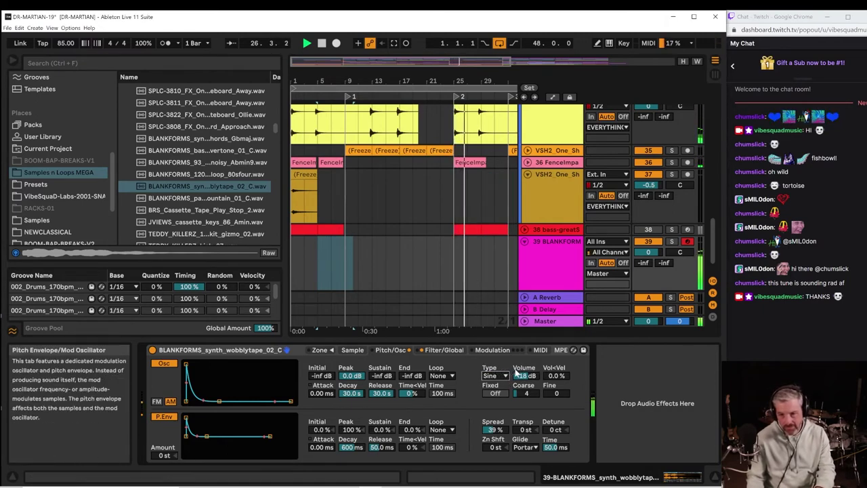
drag(516, 372, 519, 380)
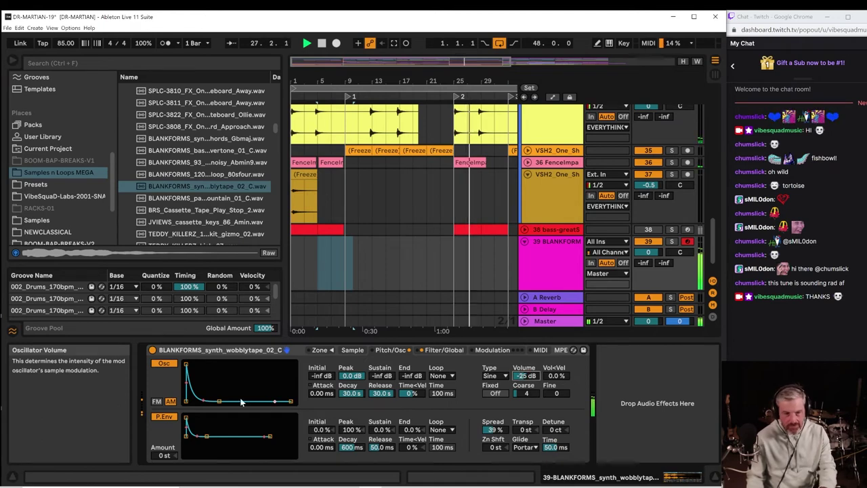
Compare the modulation oscillator's FM and AM modes, and compare the sound with the oscillator off and on.
click(155, 402)
click(171, 401)
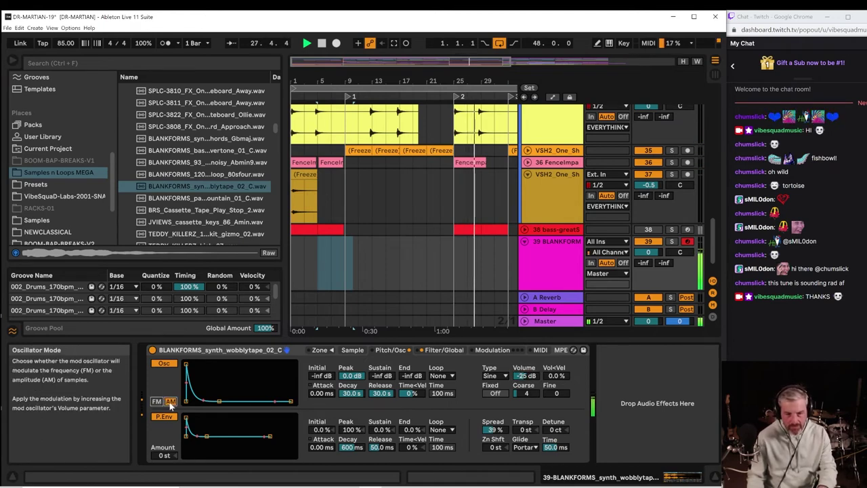
click(169, 365)
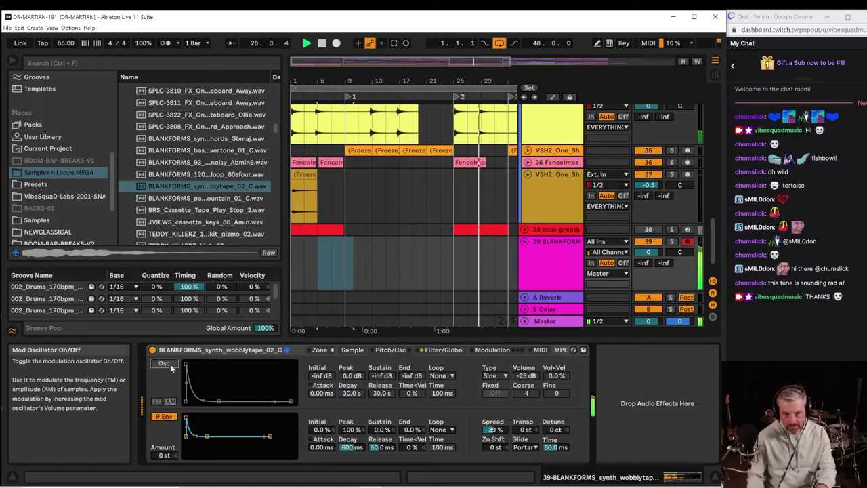
click(171, 366)
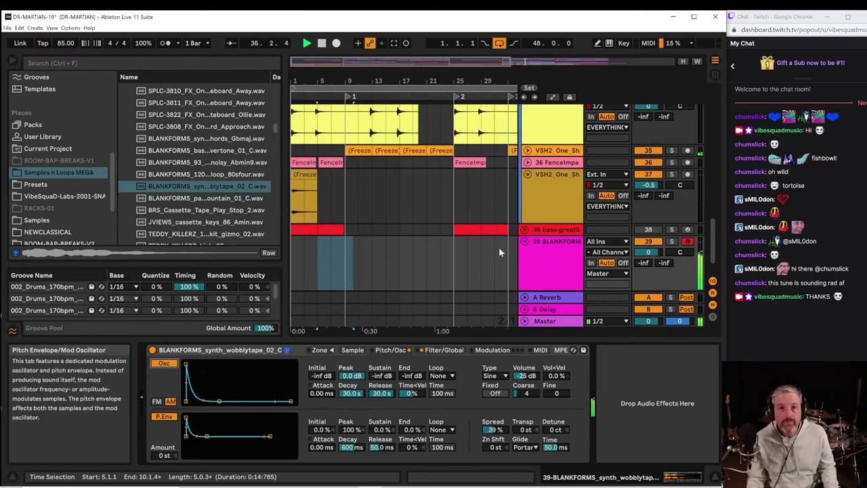
Capture the just-played MIDI notes as a clip on track 39 and place the insert marker at its start, bar 29.
click(393, 46)
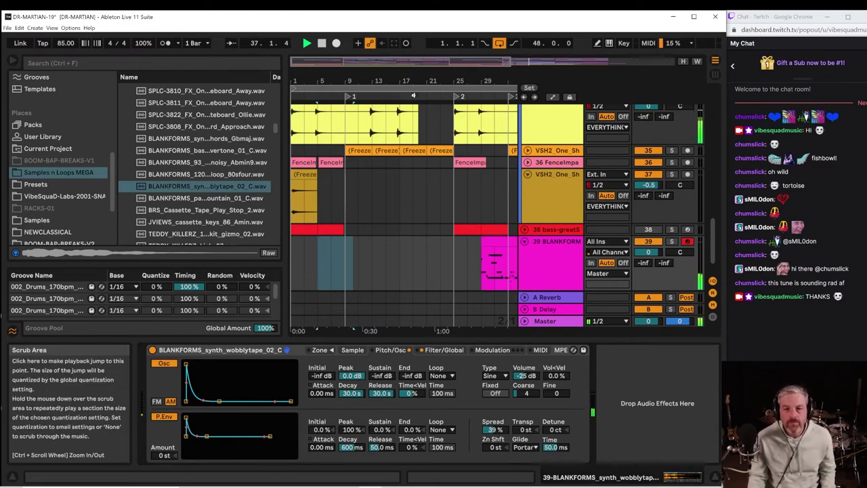
drag(485, 80, 400, 85)
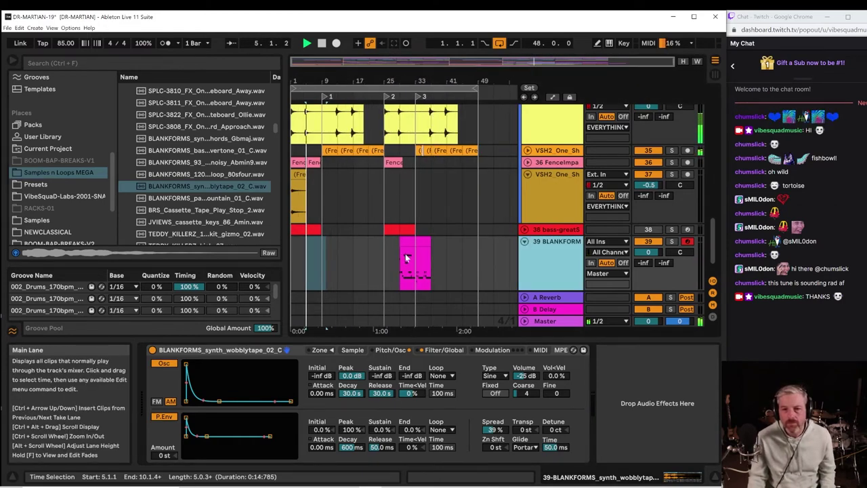
click(400, 271)
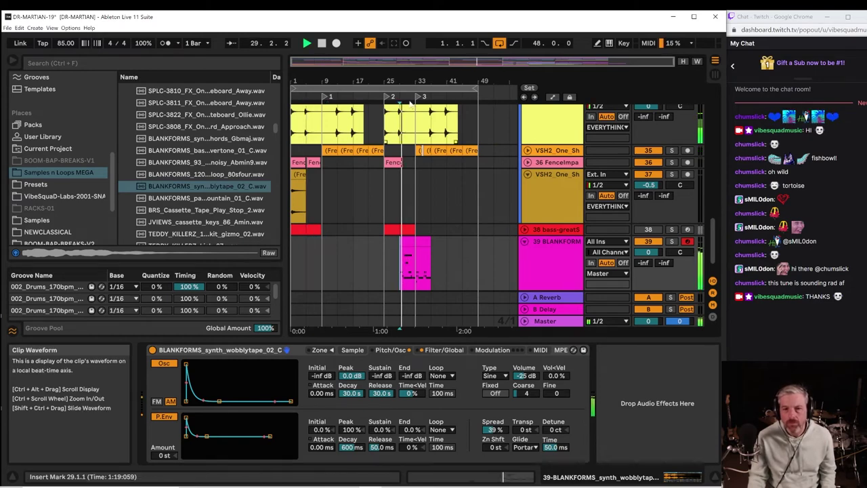
Audition the captured MIDI clip on track 39 from bar 33, and stop playback.
drag(403, 83, 454, 248)
click(455, 274)
key(space)
key(space)
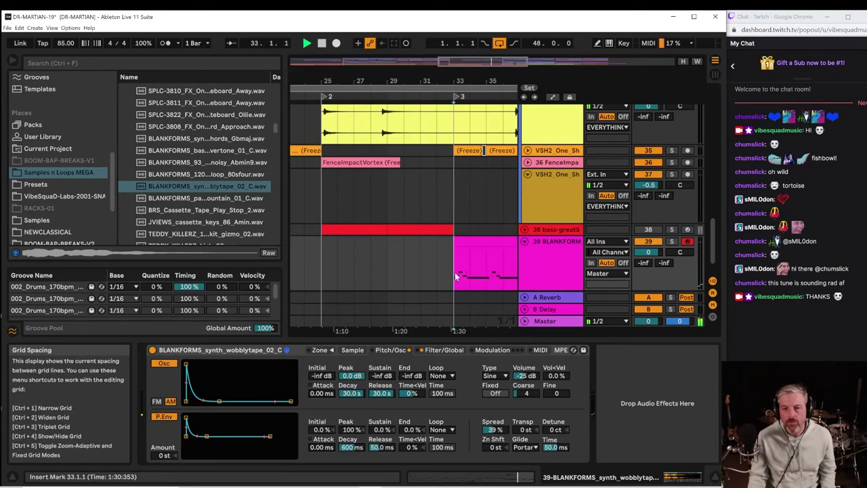
drag(492, 82, 501, 256)
click(544, 260)
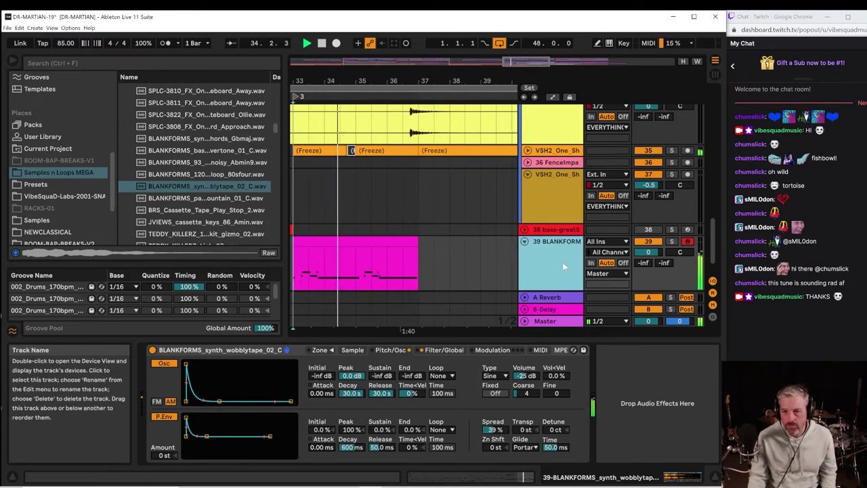
key(space)
key(space)
key(space)
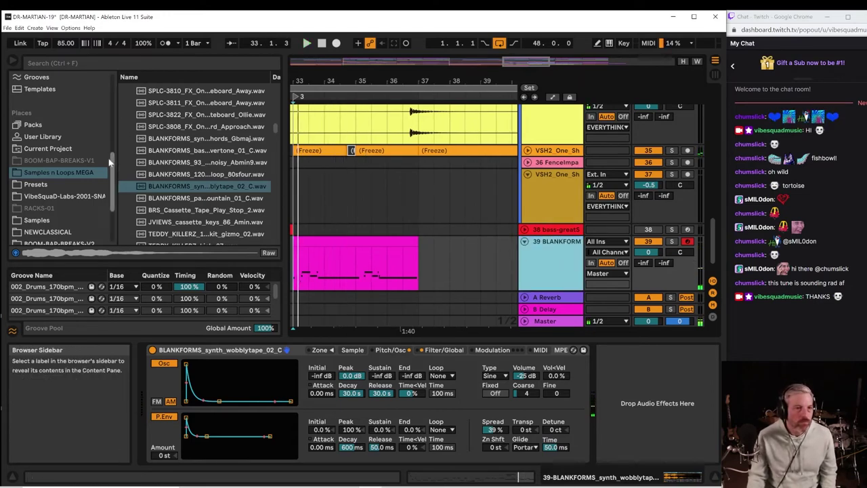
Add an Echo effect from the Favorites collection after the Sampler on track 39.
drag(111, 158, 105, 48)
click(38, 88)
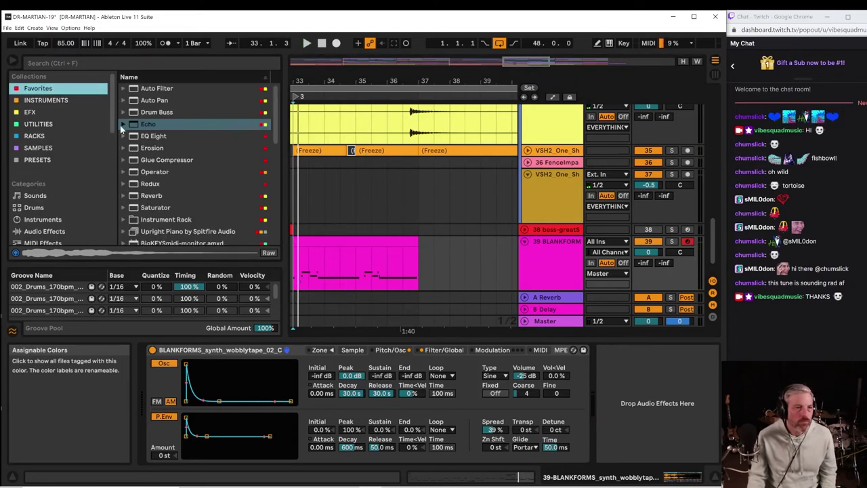
drag(139, 127, 645, 430)
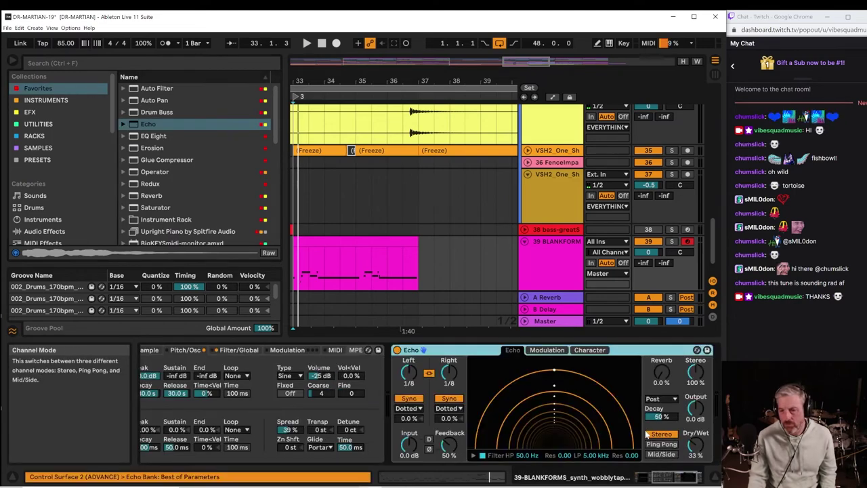
Adjust the Echo during playback, setting Feedback to 43% and Dry/Wet to 40%.
key(space)
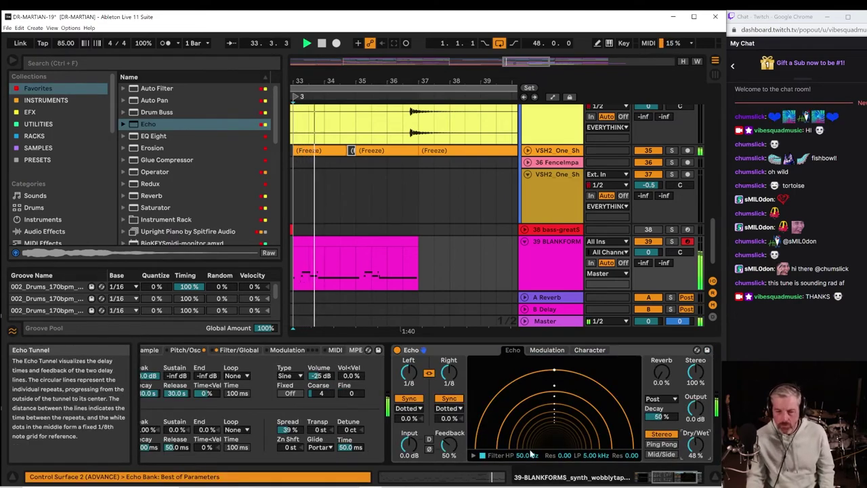
drag(452, 450, 453, 429)
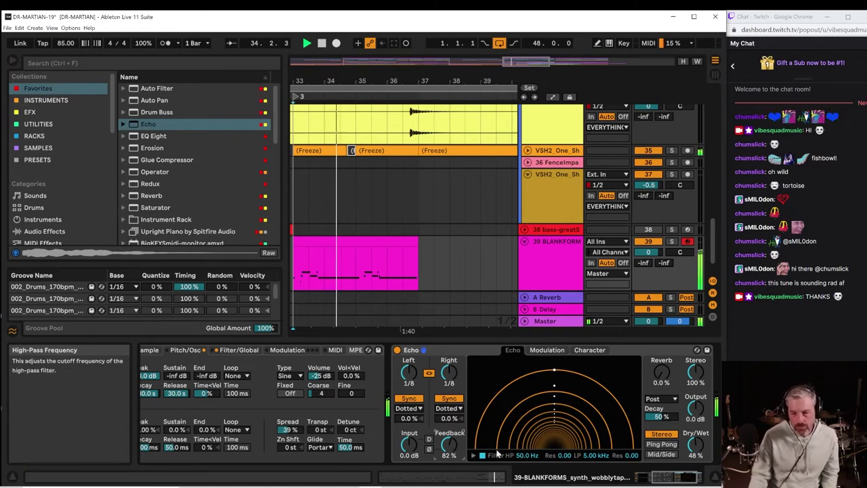
drag(694, 440, 691, 448)
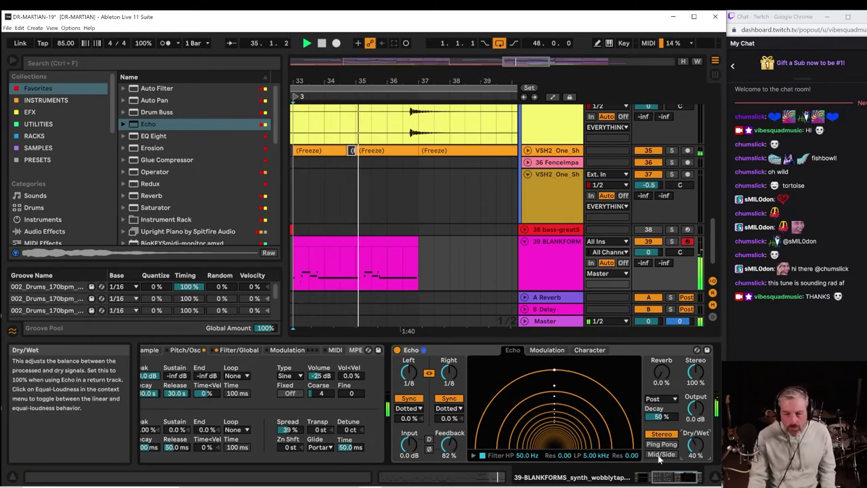
drag(449, 444, 446, 471)
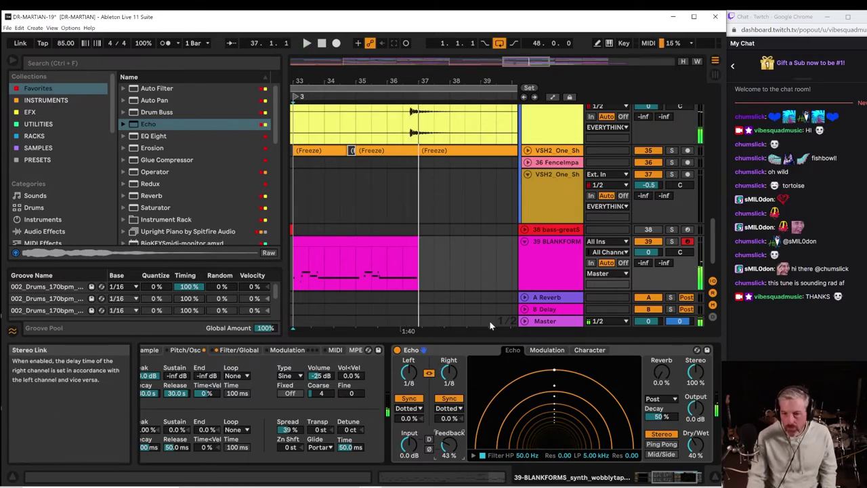
Play from bar 33 and set the track 39 Sampler's filter frequency to 6.95 kHz with 52% resonance.
click(574, 261)
key(space)
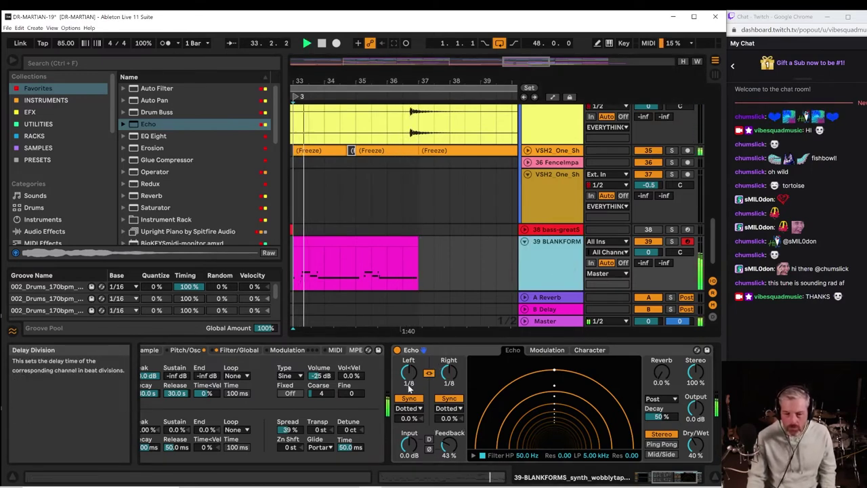
drag(680, 477, 661, 478)
click(411, 350)
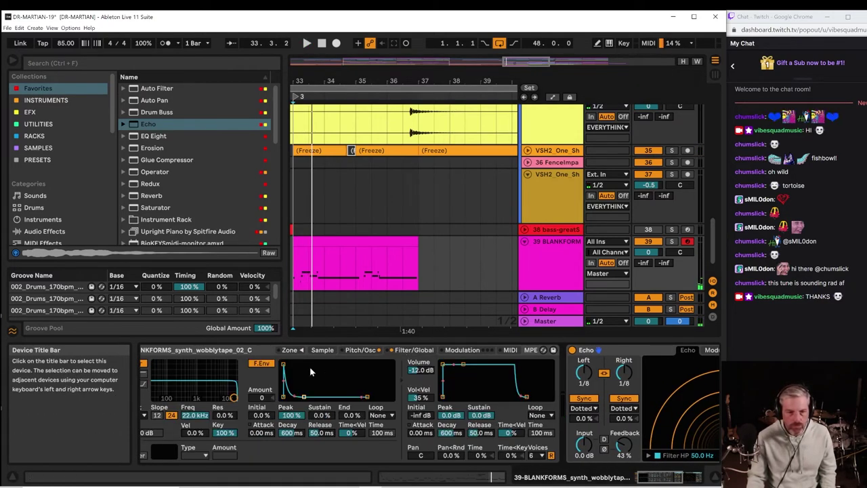
drag(233, 398, 220, 383)
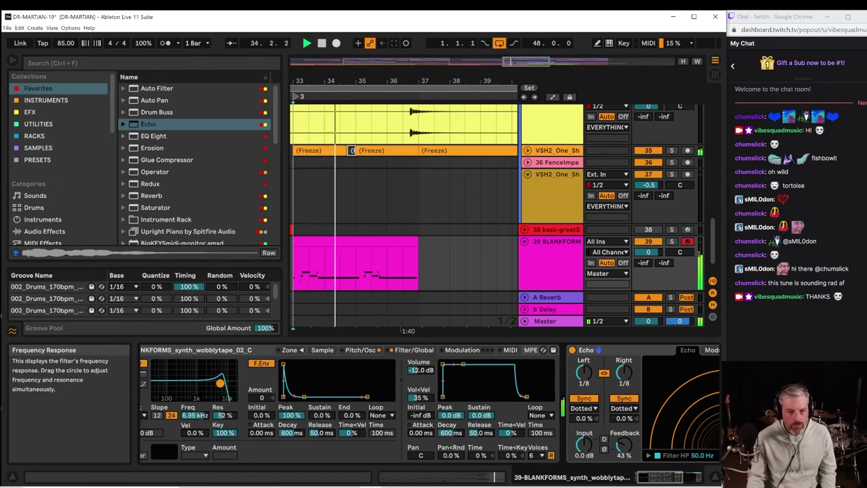
Switch the Sampler's filter circuit to OSR and set its Drive to 2.25 dB.
click(196, 349)
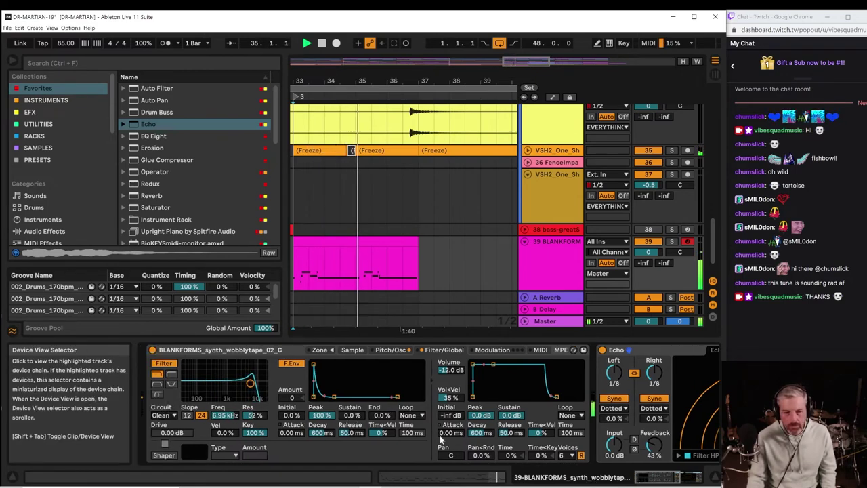
click(170, 415)
click(159, 433)
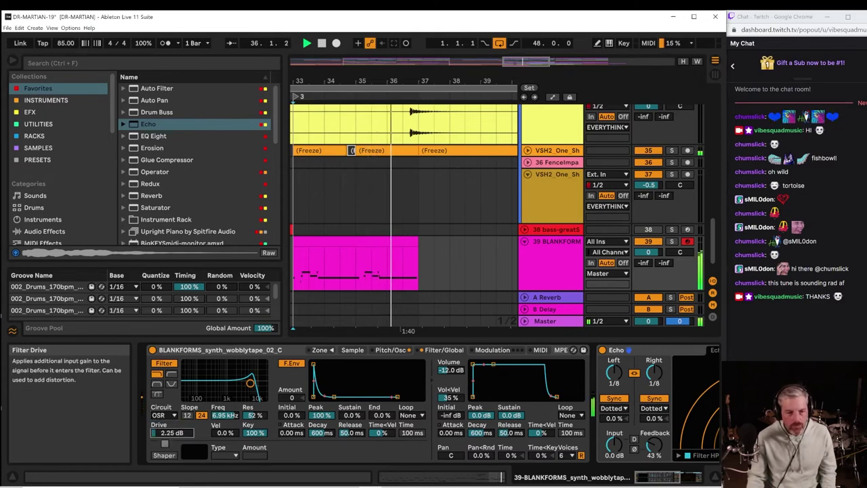
Enable the Sampler's Soft shaper with an amount of 11.0 and set the Sampler volume to -7.88 dB.
click(164, 455)
drag(254, 459, 254, 440)
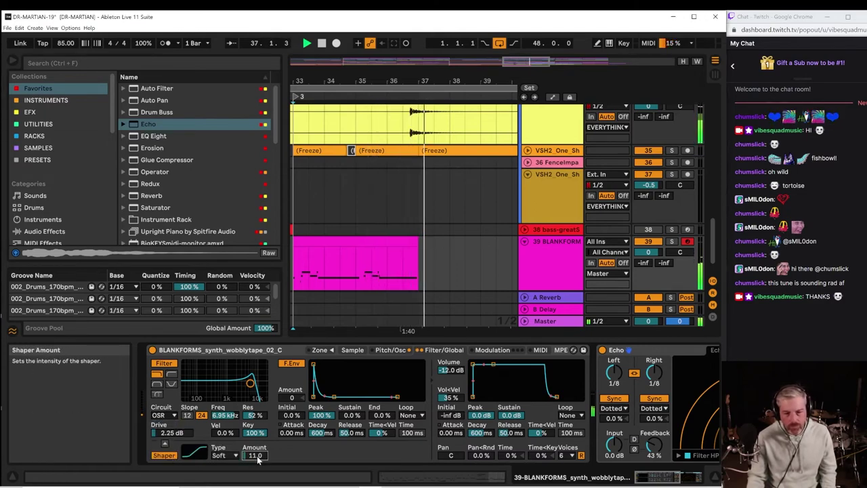
drag(451, 375, 452, 362)
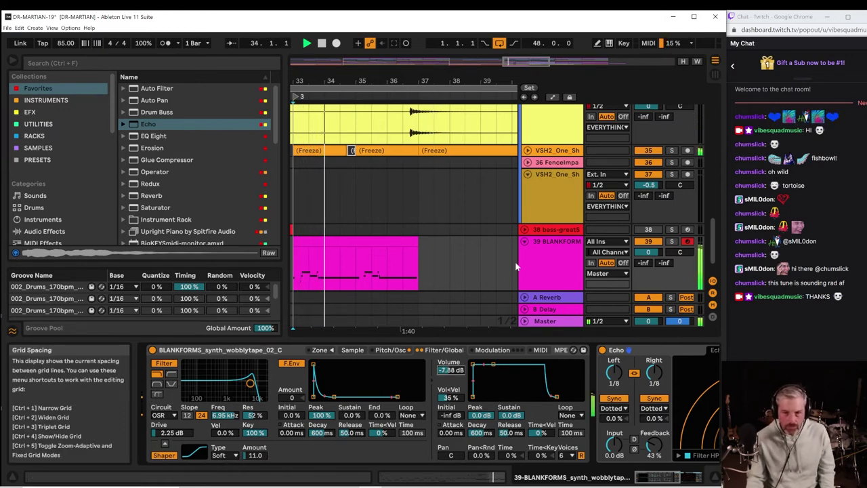
click(542, 266)
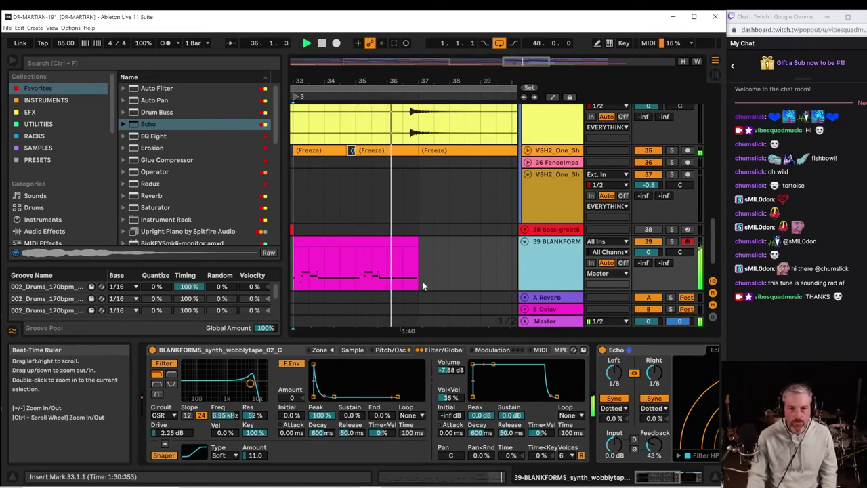
Shorten the MIDI clip on track 39 so that it runs from bar 33 to 35.2.1.
double_click(396, 250)
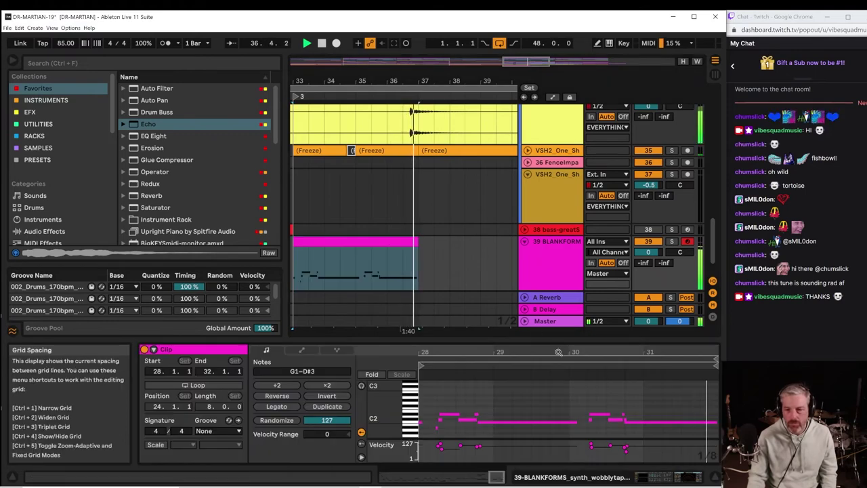
drag(561, 353, 561, 308)
key(space)
key(space)
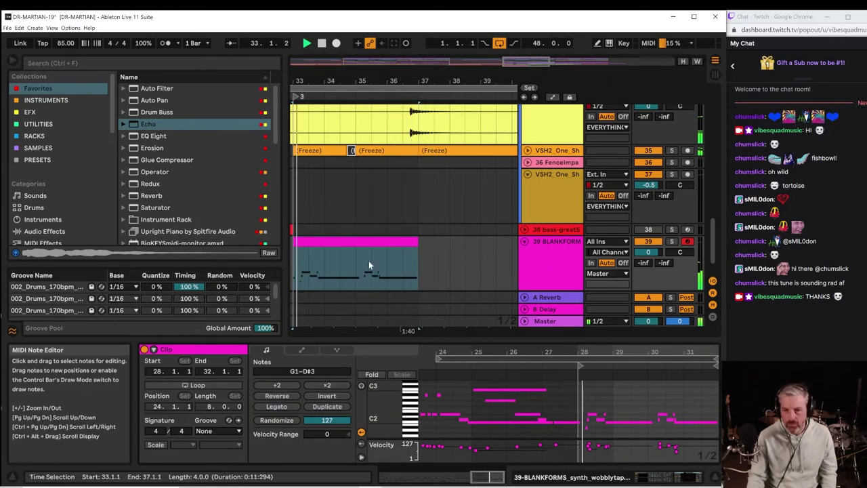
drag(417, 242, 366, 245)
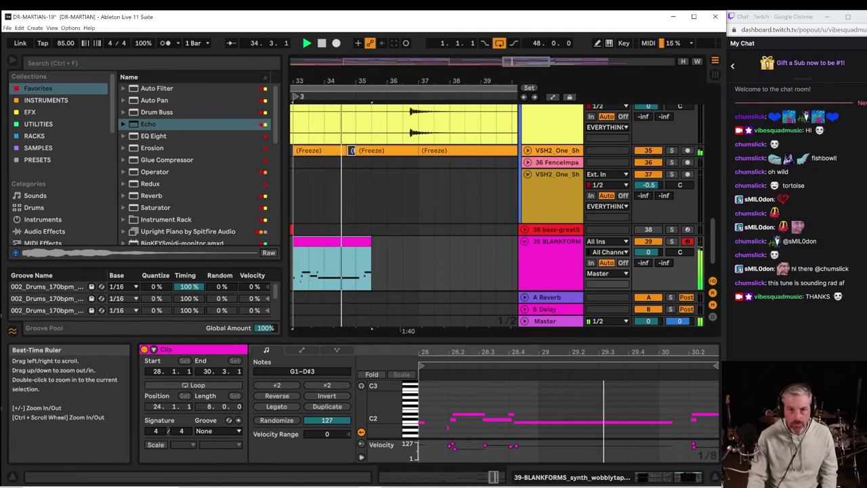
drag(372, 83, 386, 128)
drag(454, 242, 421, 242)
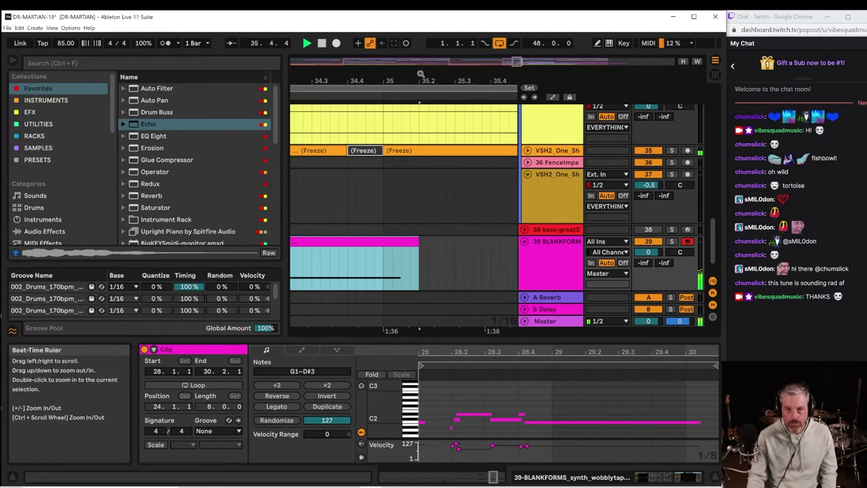
Copy the shortened MIDI clip on track 39 to bar 37 and audition both clips from bar 33.
drag(421, 75, 431, 37)
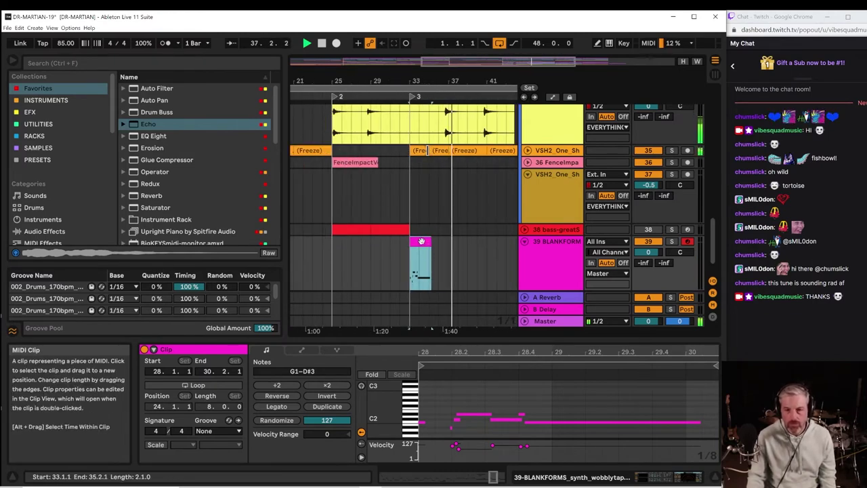
drag(421, 241, 459, 241)
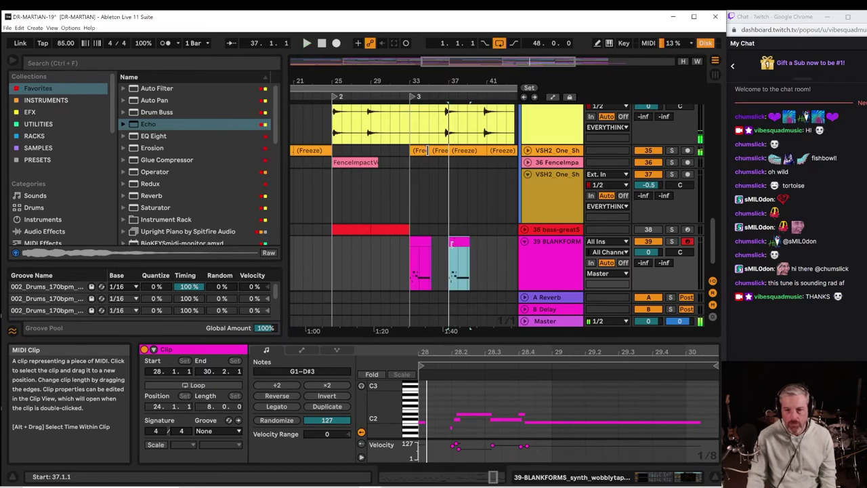
click(413, 273)
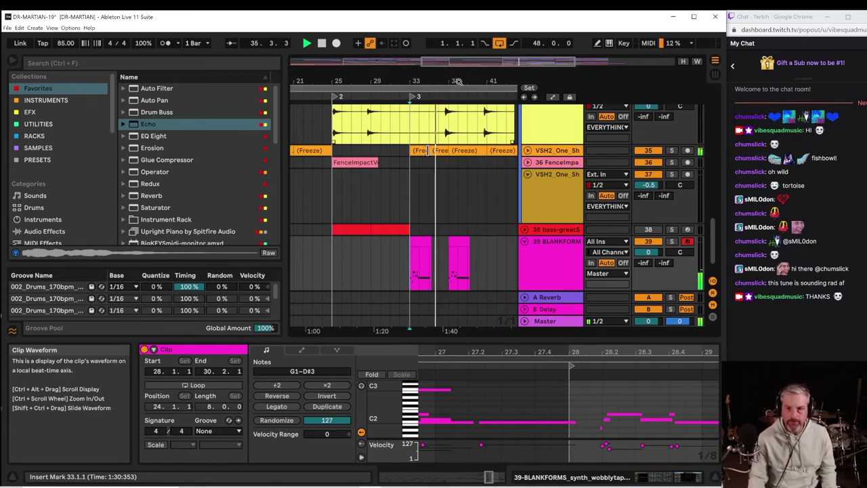
drag(458, 79, 382, 142)
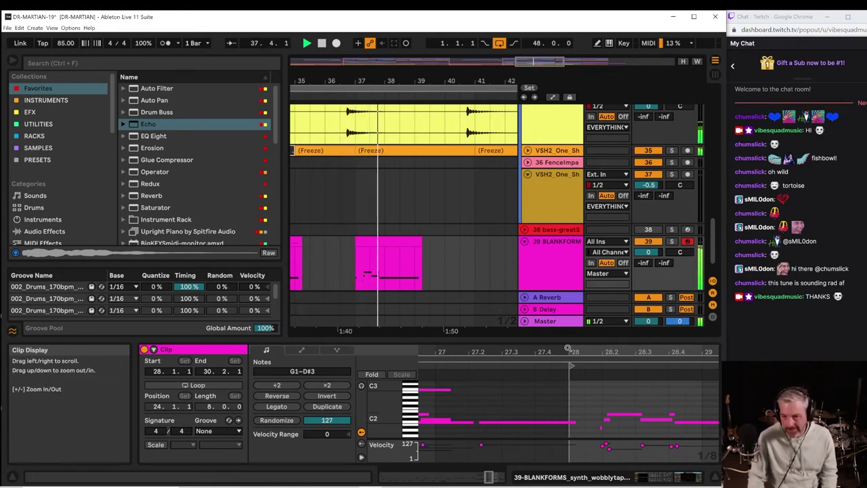
Stop playback and consolidate the MIDI clip at bar 37 on track 39.
drag(183, 332, 183, 167)
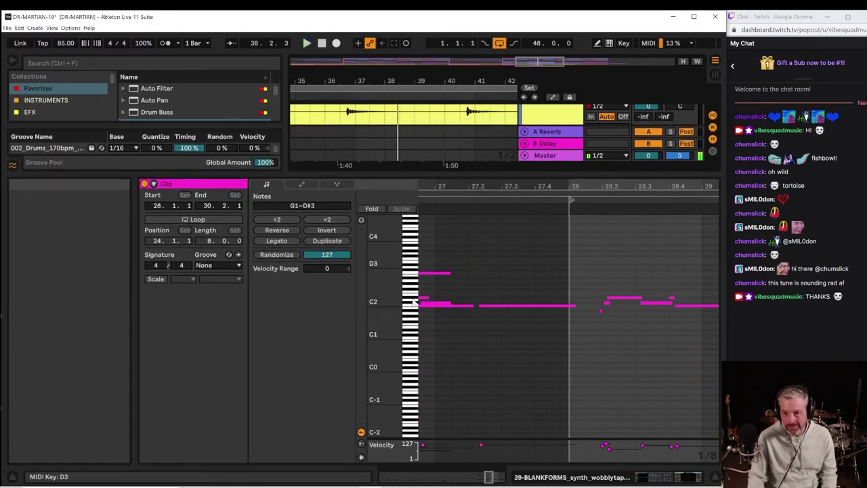
key(space)
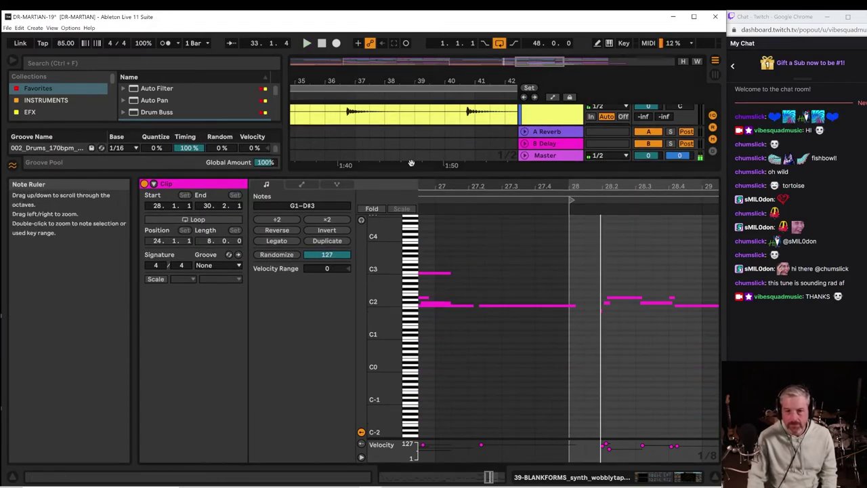
drag(408, 176, 430, 335)
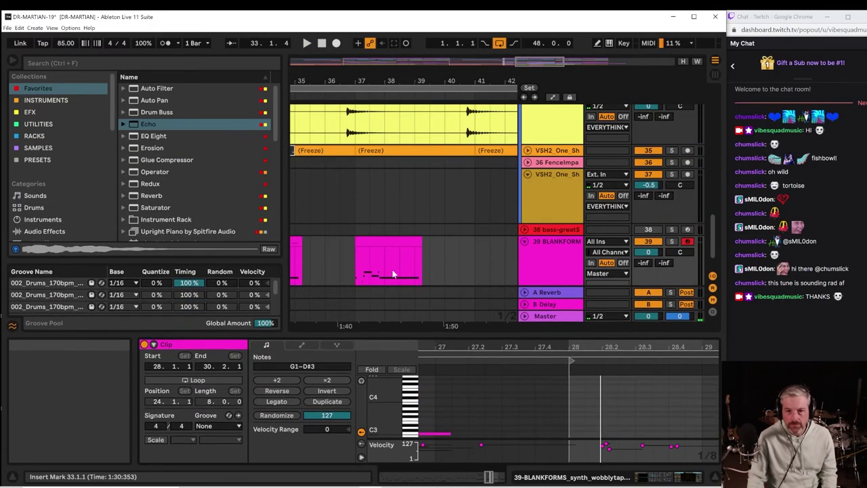
click(376, 255)
right_click(387, 237)
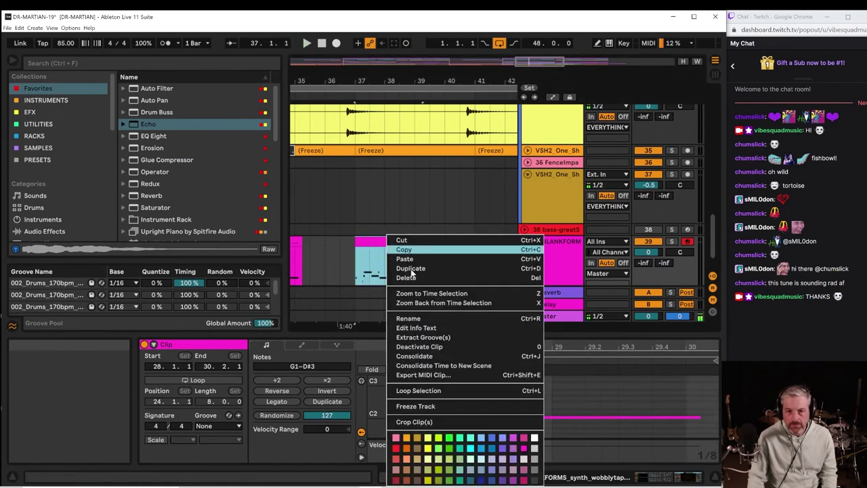
click(444, 356)
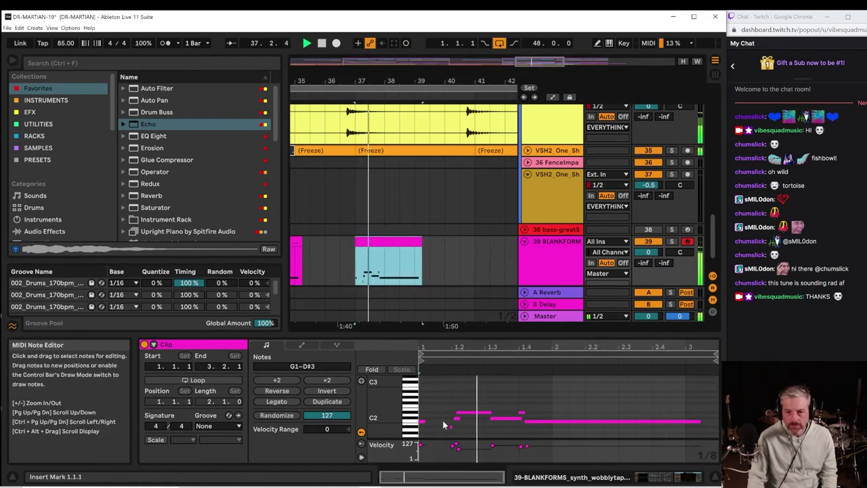
Delete the short C2 note at the start of the bar 37 clip and replay it in an enlarged note editor.
click(421, 422)
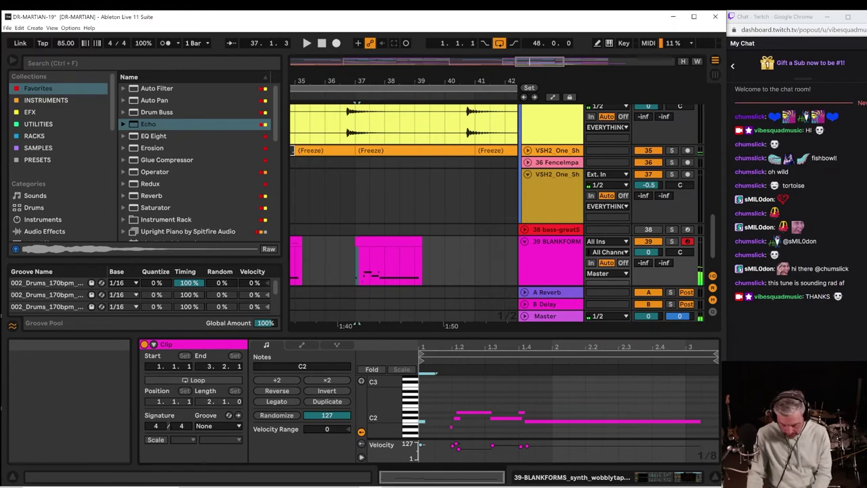
key(space)
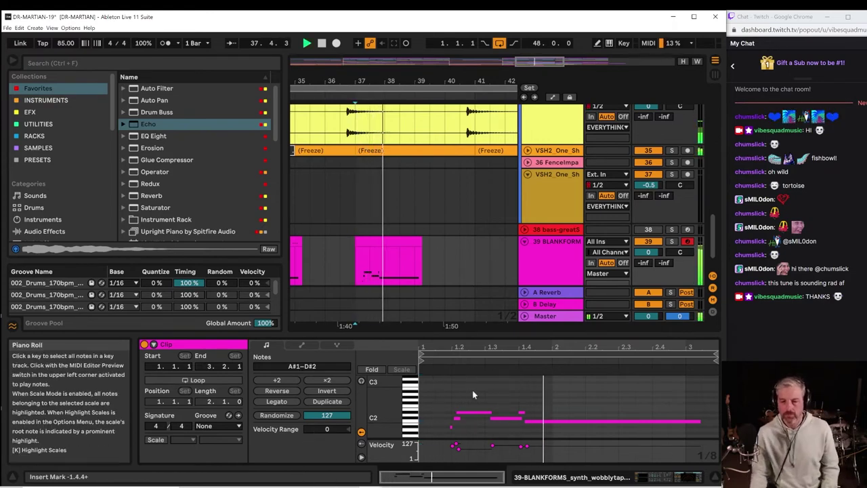
drag(511, 339, 489, 211)
click(443, 228)
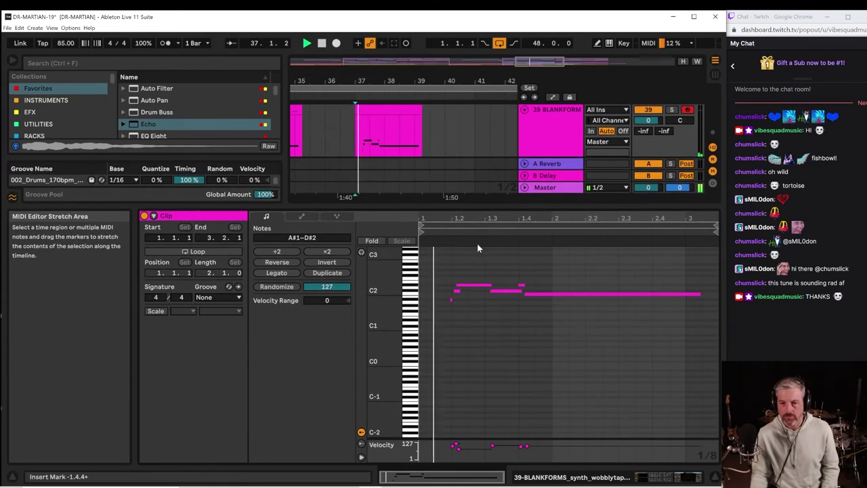
Turn on note preview, transpose the C#2 note at beat 1.3 down to A#1, and audition the clip.
click(484, 284)
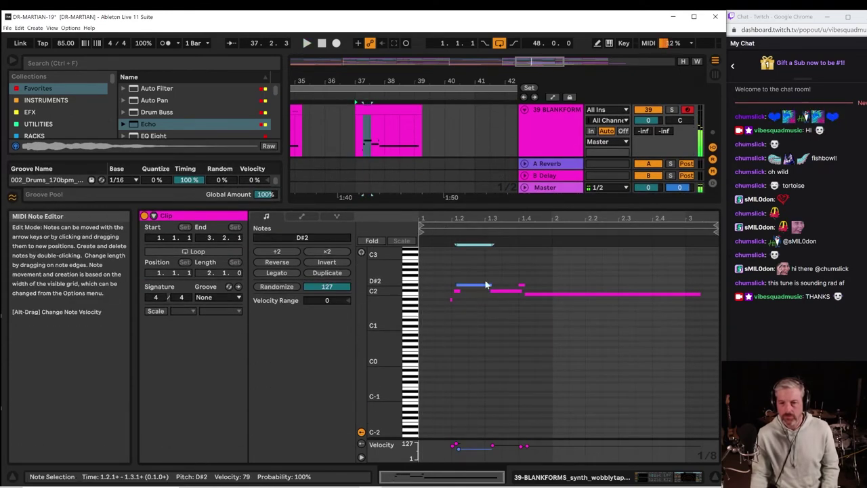
click(508, 278)
click(505, 290)
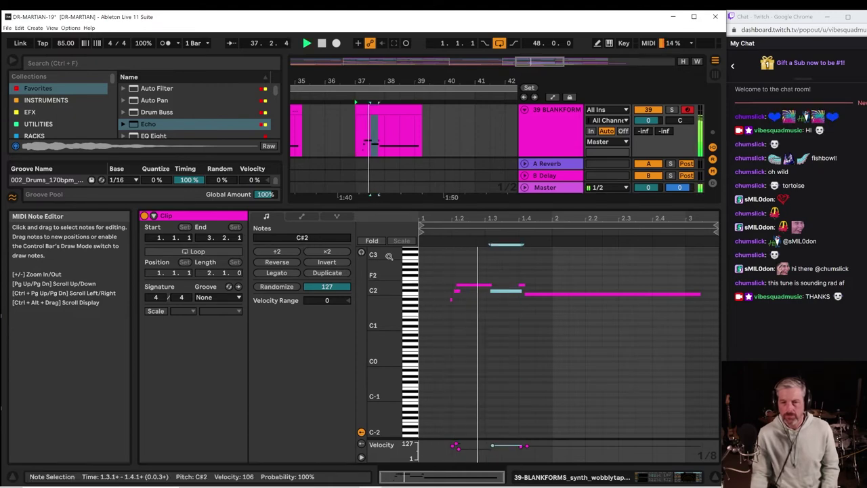
click(361, 252)
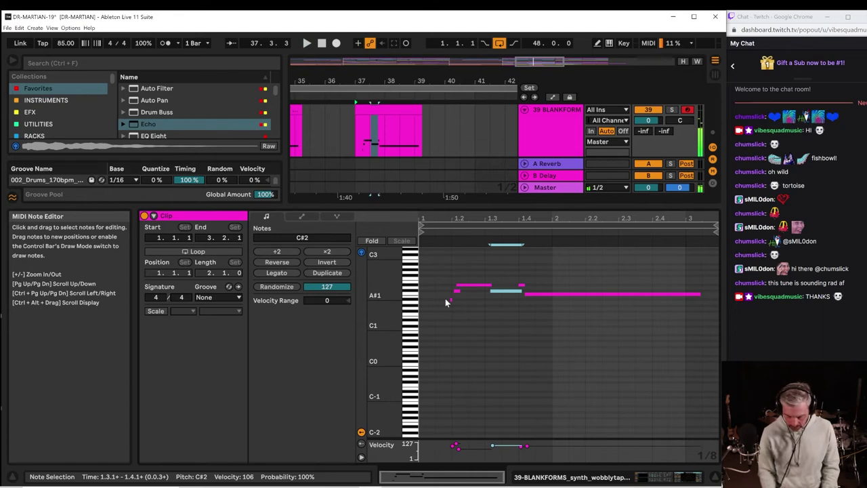
key(Down)
key(Down)
key(Down)
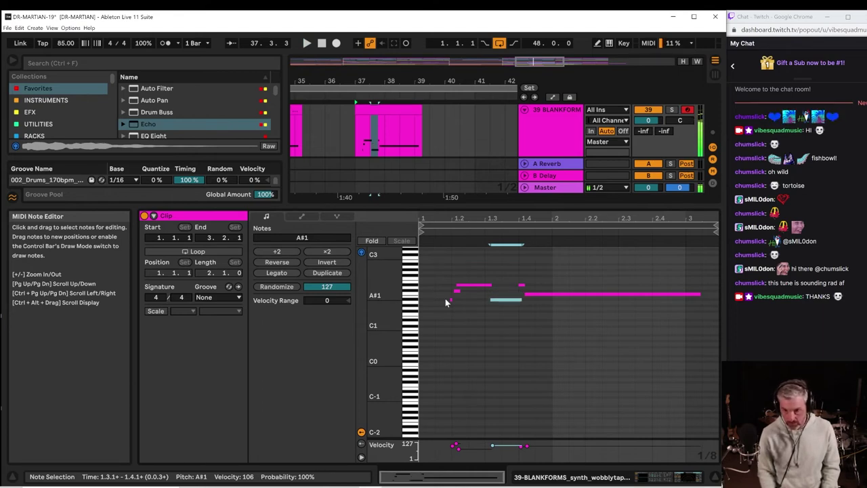
click(455, 232)
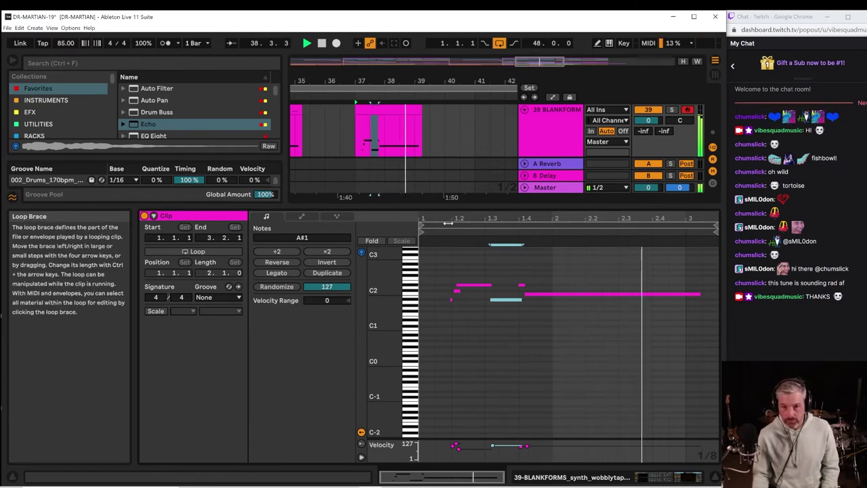
click(448, 213)
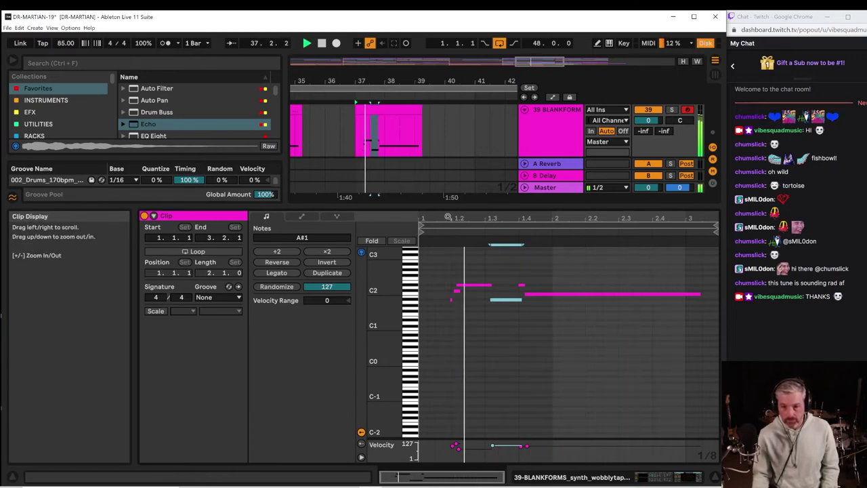
Try raising the D#2 note at beat 1.2 to F2 and audition the clip.
drag(472, 269, 483, 283)
click(471, 285)
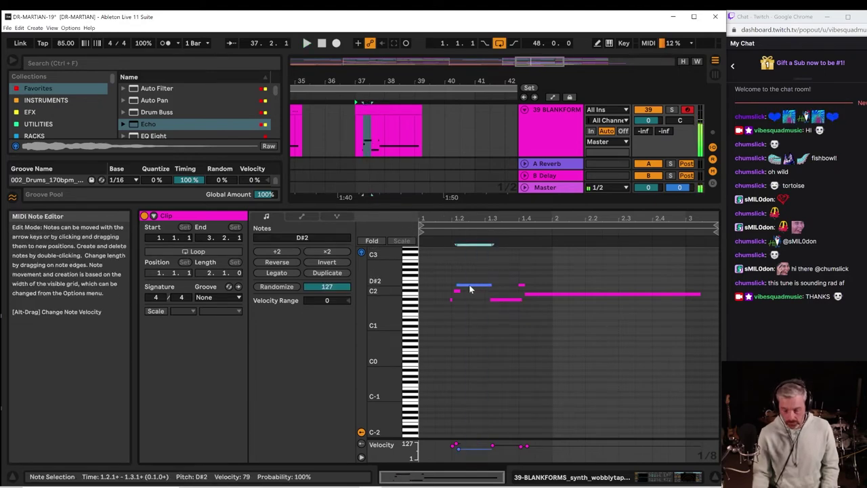
key(Up)
key(space)
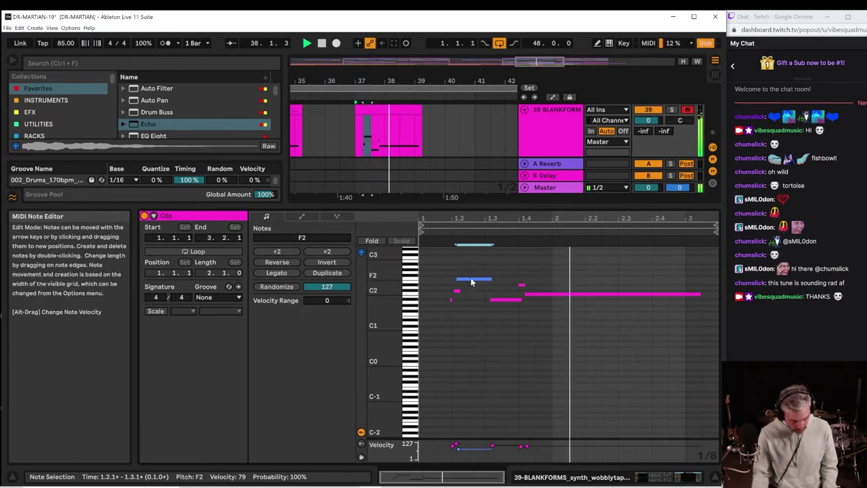
Transpose the note at beat 1.2 down to A#1 during playback and remove the note at beat 1.3.
key(Down)
key(space)
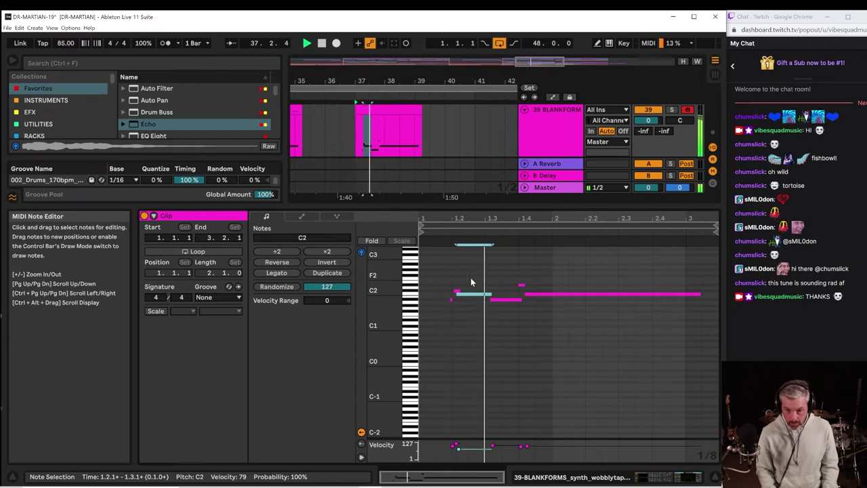
key(Down)
key(Down)
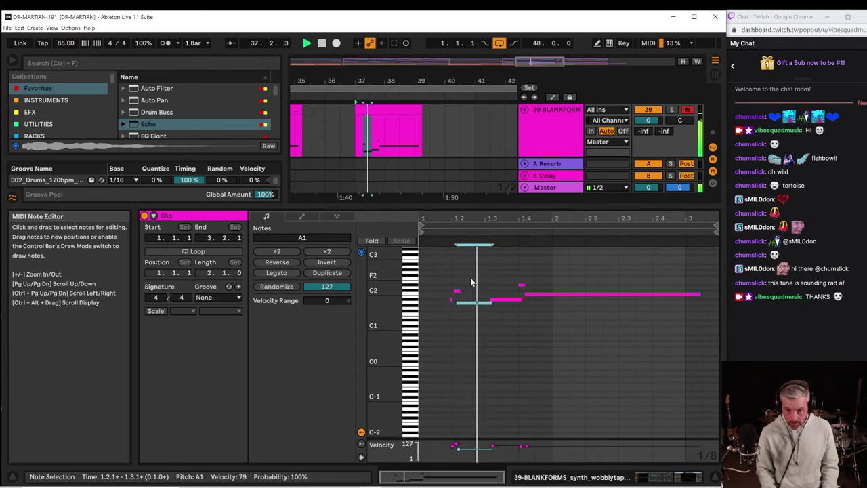
key(Down)
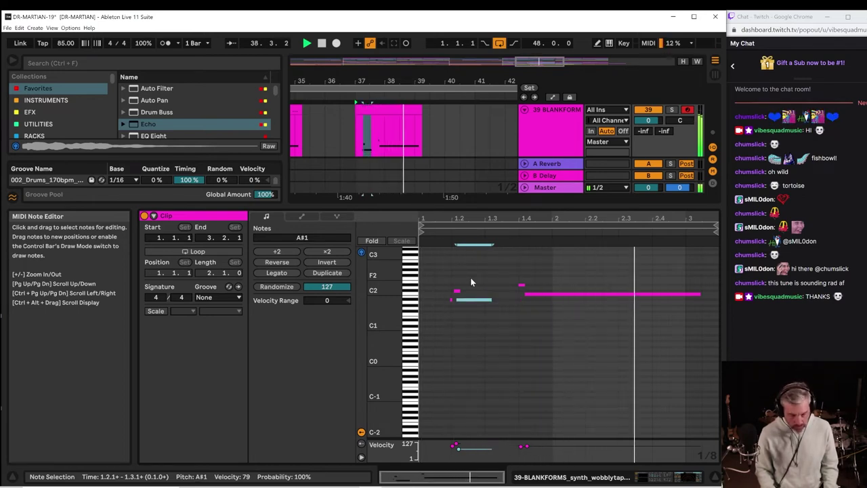
Transpose the note at beat 1.2 of the bar 37 clip up to D#2 during playback.
key(Up)
key(Up)
key(Up)
key(Up)
key(Up)
key(Up)
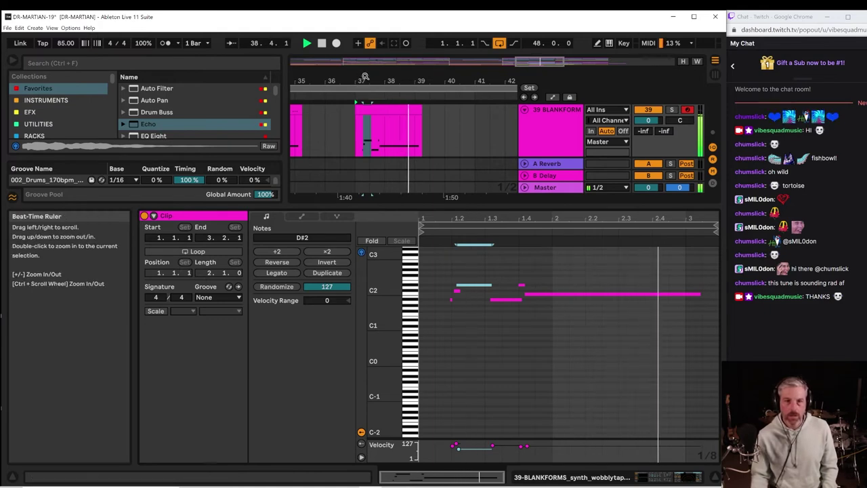
Duplicate bars 33 to 41 of the wobbly tape synth track so both clips repeat from bar 41.
drag(364, 78, 364, 27)
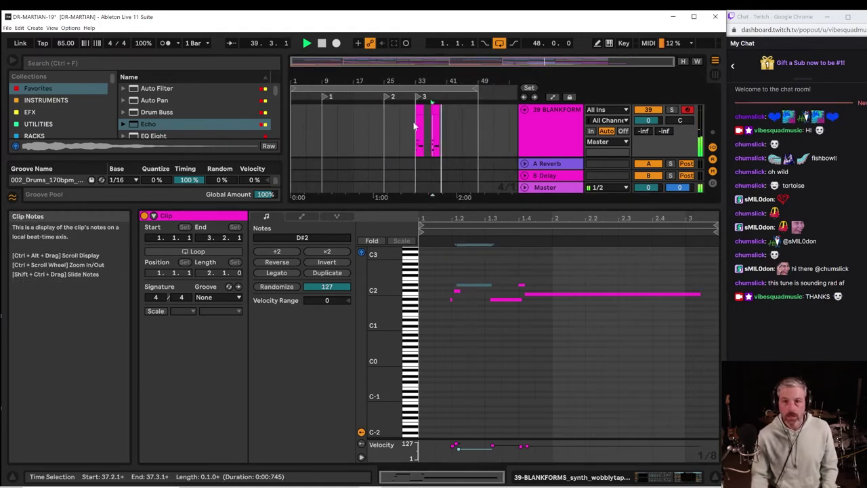
click(437, 125)
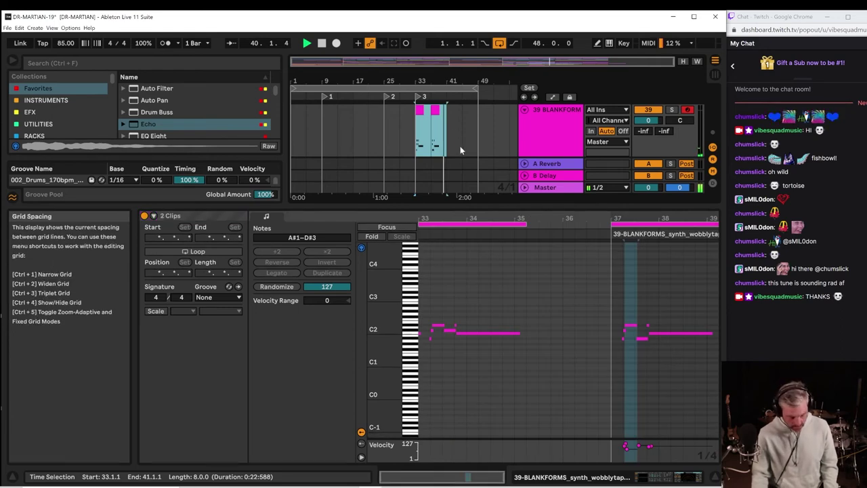
key(ctrl+d)
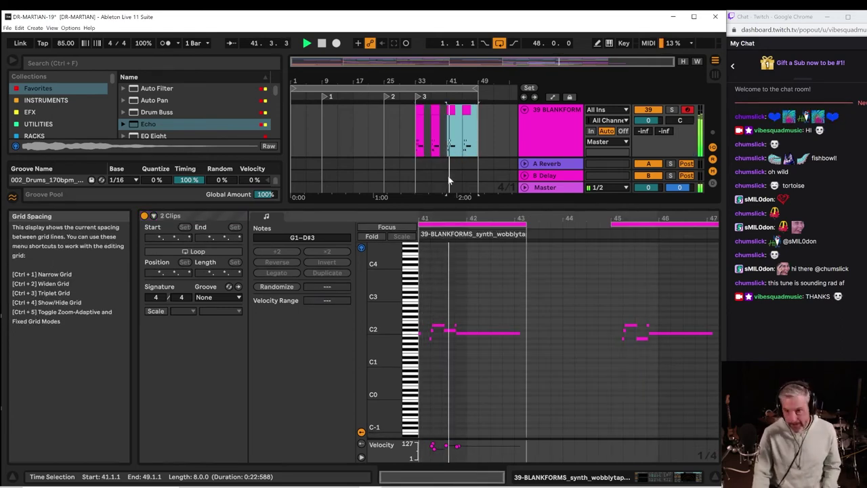
Transpose all notes of the duplicated clips at bars 41 and 45 up one octave.
drag(482, 361, 425, 321)
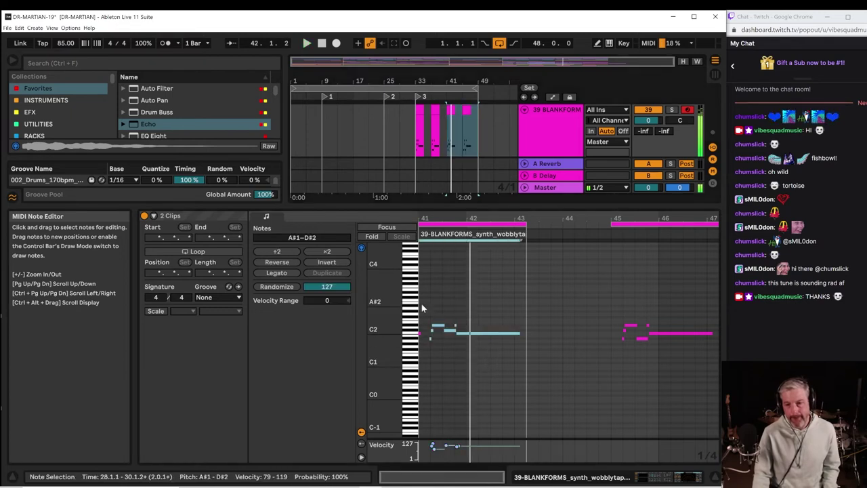
drag(500, 359, 412, 290)
key(space)
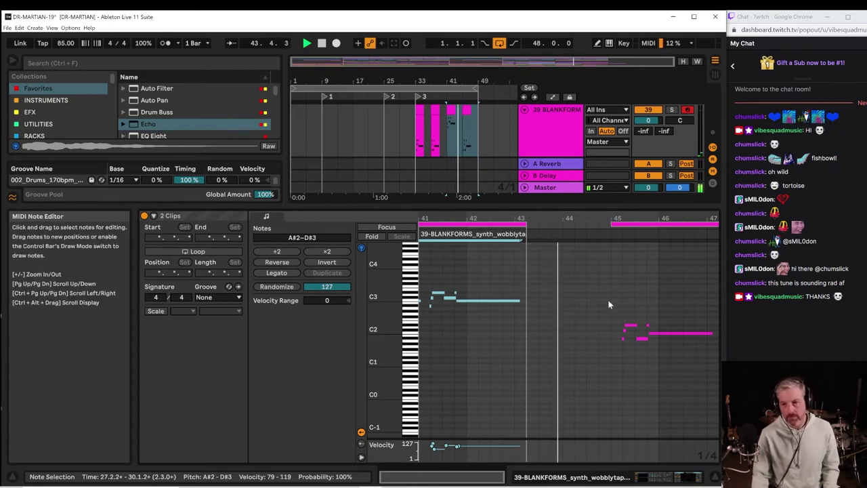
drag(609, 305, 703, 383)
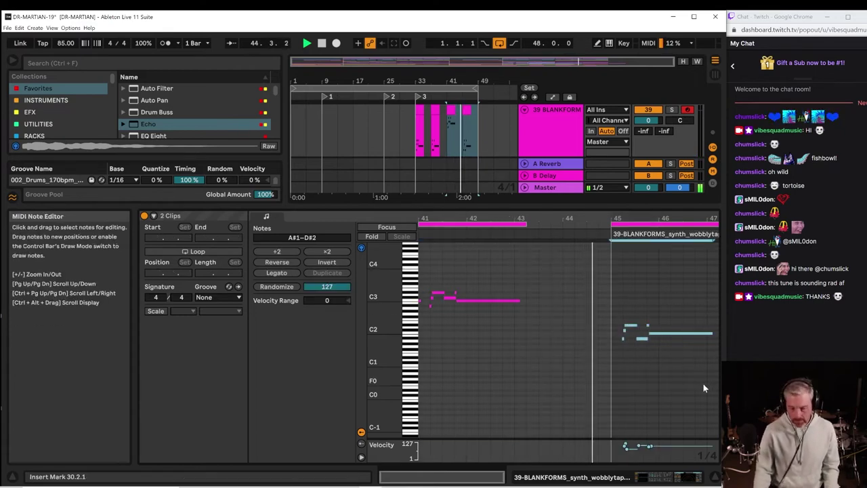
key(shift+Up)
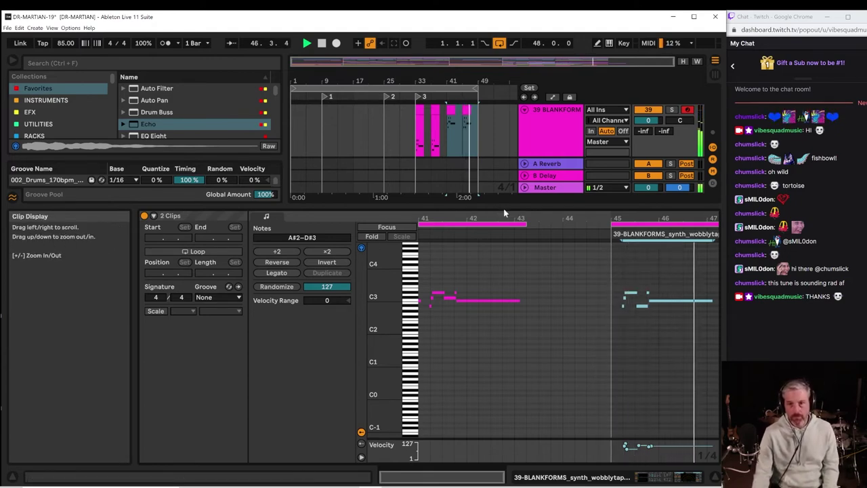
Play the arrangement from bar 33 and duplicate the BLANKFORMS synth track.
drag(504, 205, 504, 339)
drag(551, 248, 551, 199)
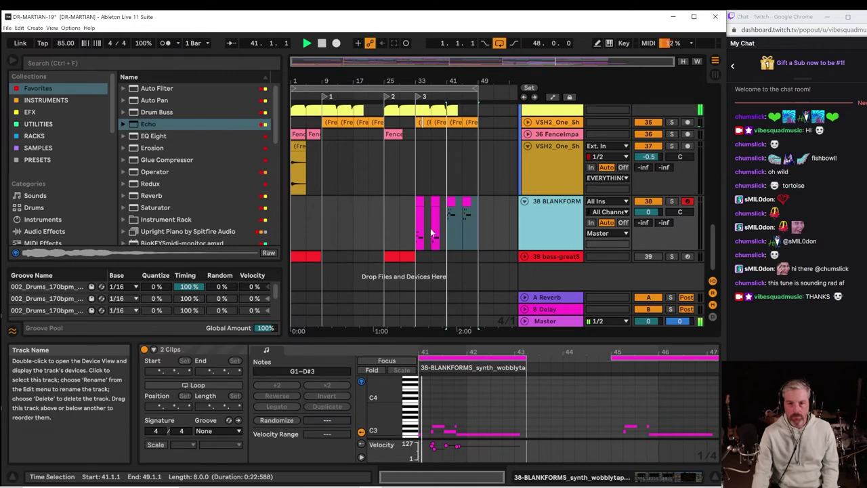
click(413, 237)
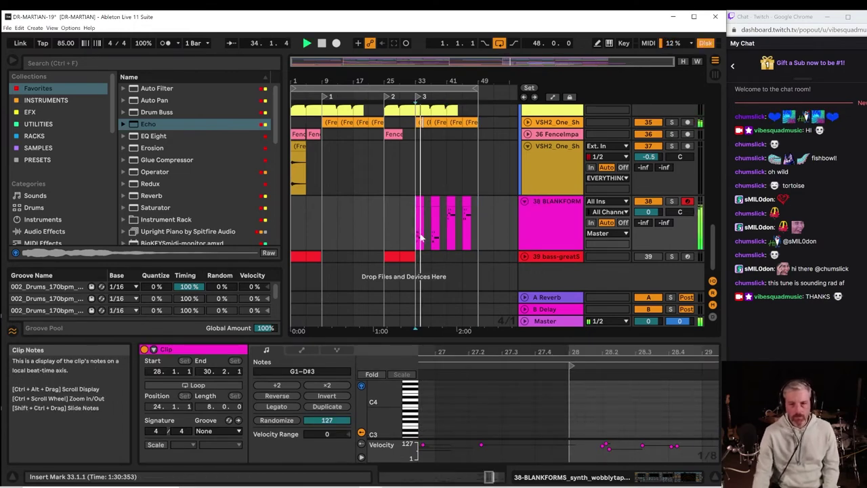
right_click(529, 219)
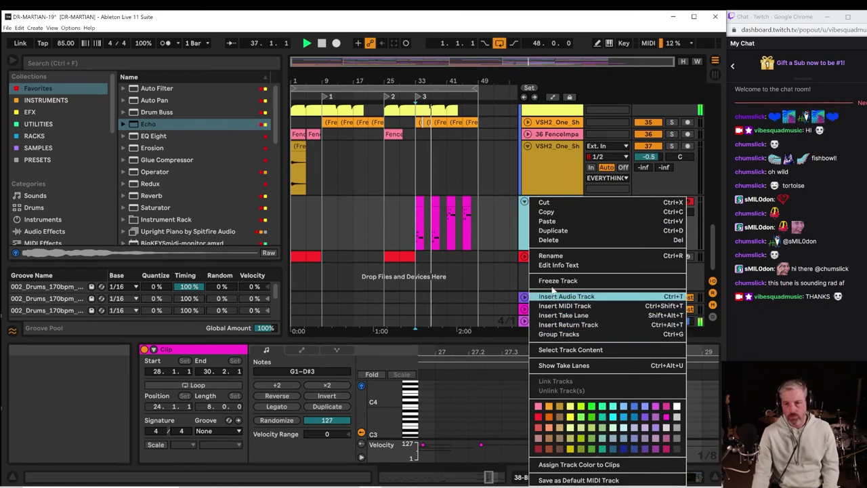
click(559, 230)
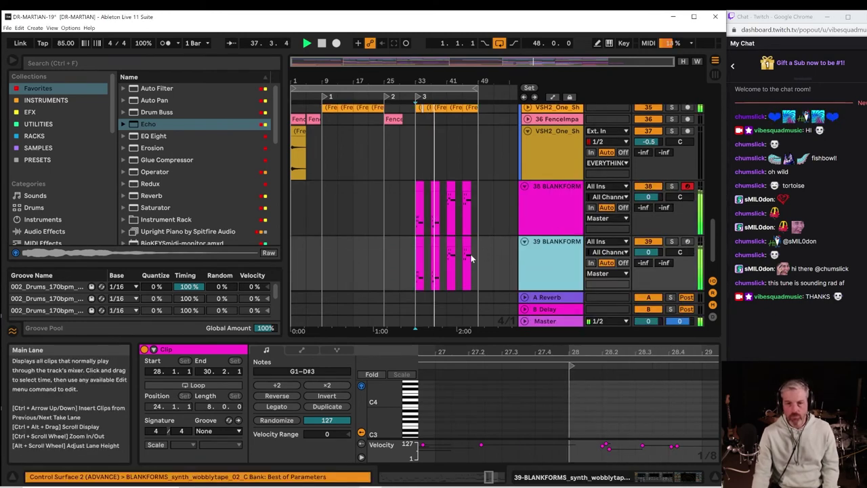
Delete the bar 33 and 37 clips from track 39 and the clips from bar 41 onward from track 38.
drag(438, 268, 408, 271)
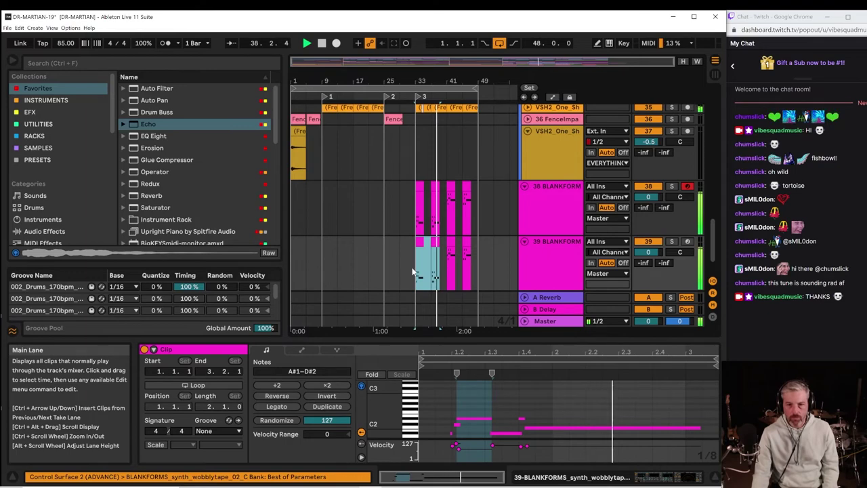
key(Delete)
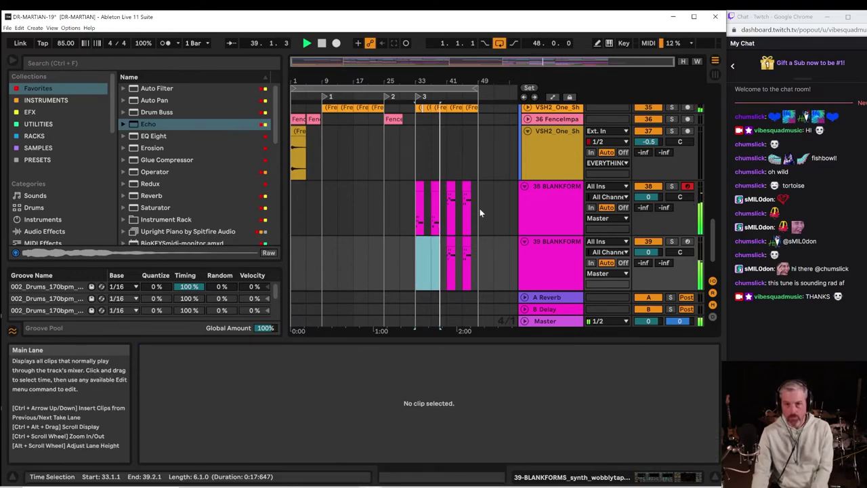
drag(478, 212, 446, 217)
key(Delete)
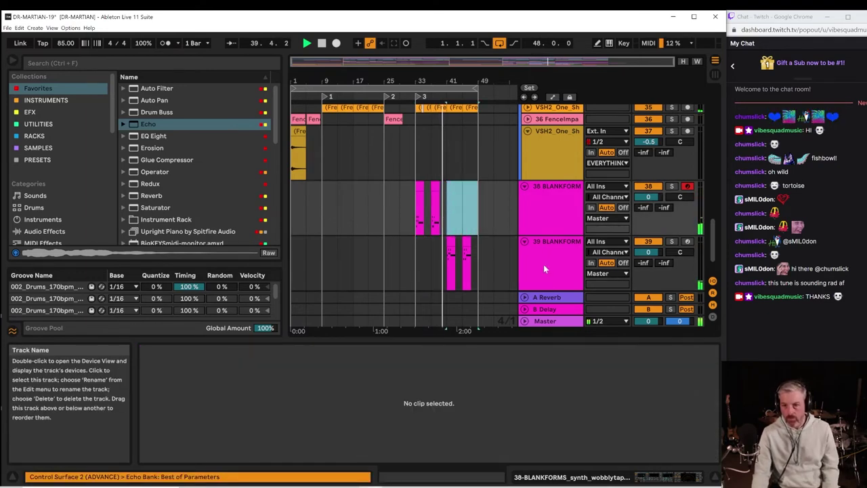
Show the devices of track 39 and lower the Sampler filter's cutoff frequency and resonance.
key(shift+Tab)
scroll(543, 264, down, 1)
click(546, 246)
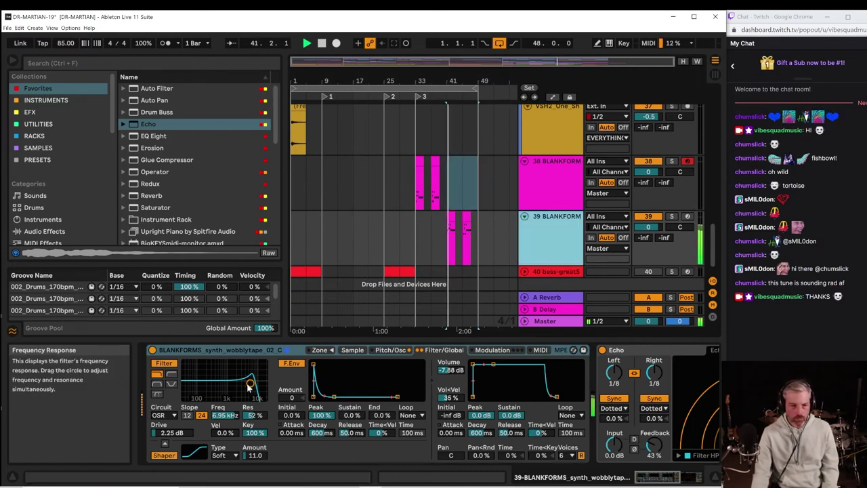
drag(250, 385, 221, 379)
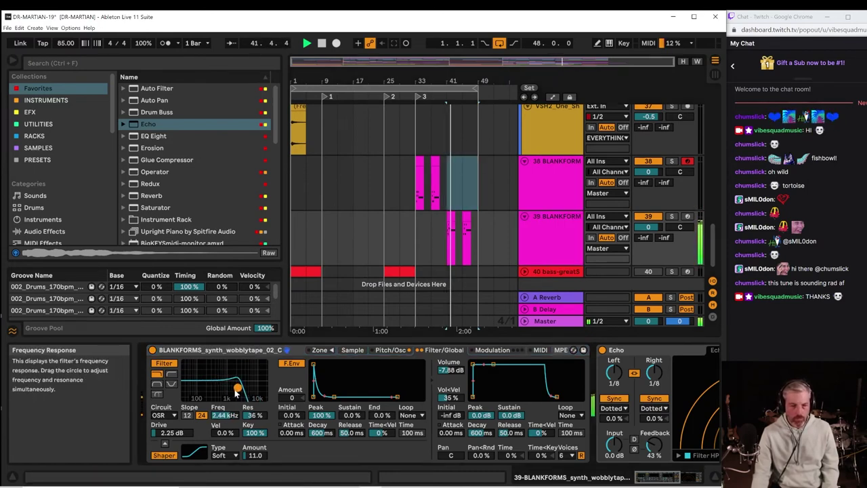
Modulate the Sampler filter with LFO 1 at an amount of 15.6 and a tempo-synced rate of 1/6.
click(390, 350)
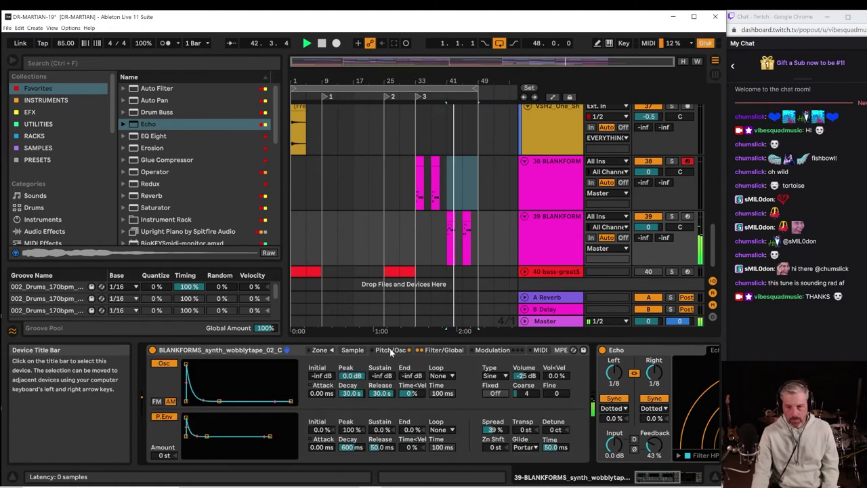
click(437, 350)
click(492, 350)
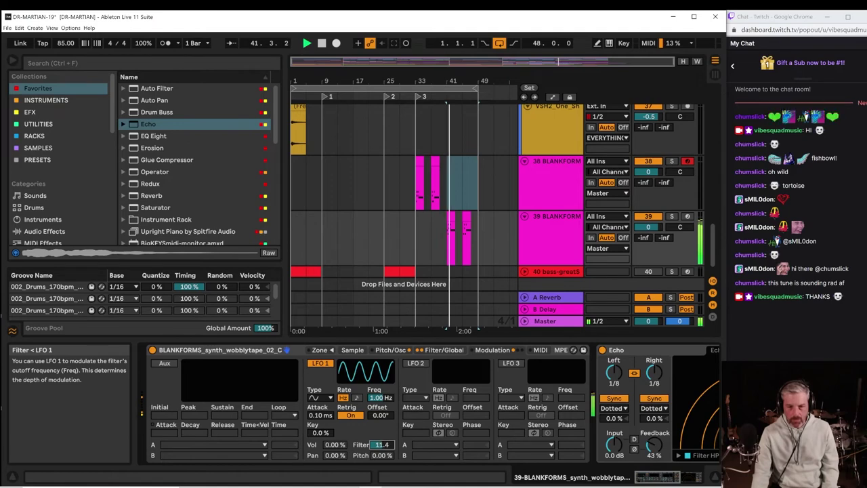
click(356, 398)
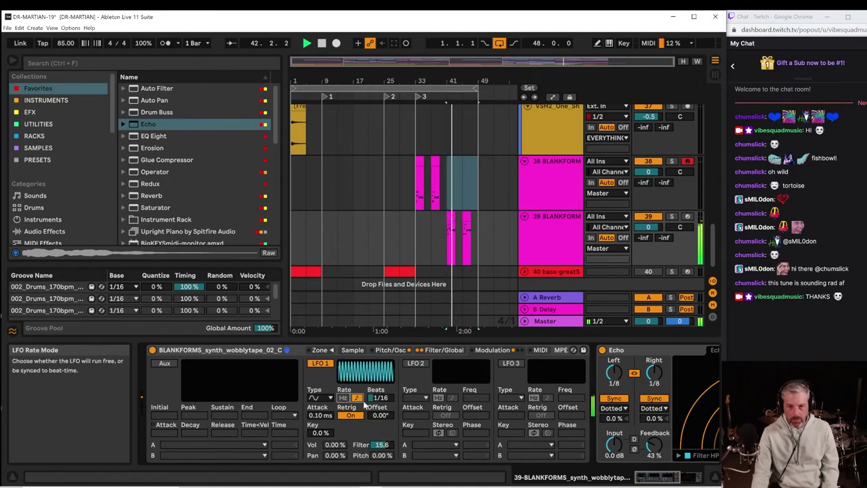
mouse_move(379, 398)
mouse_down()
mouse_move(379, 386)
mouse_move(380, 410)
mouse_up()
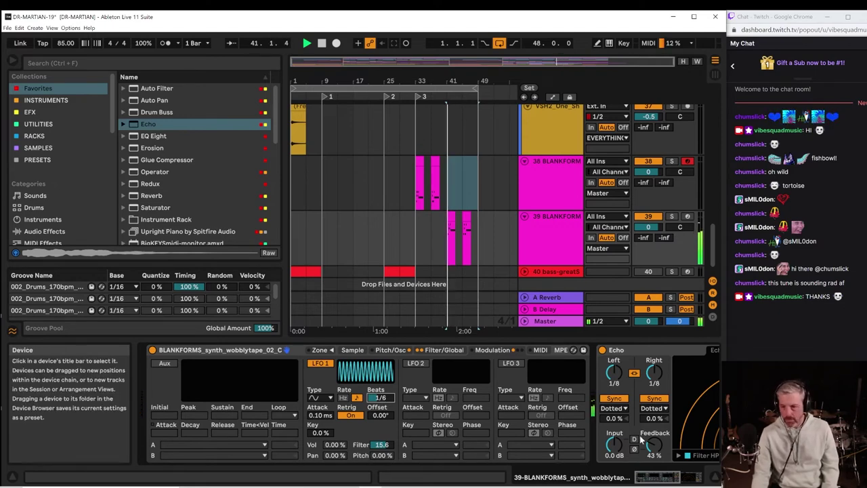
Set the modulation oscillator to Noise at -21 dB, comparing FM before returning to AM.
click(390, 350)
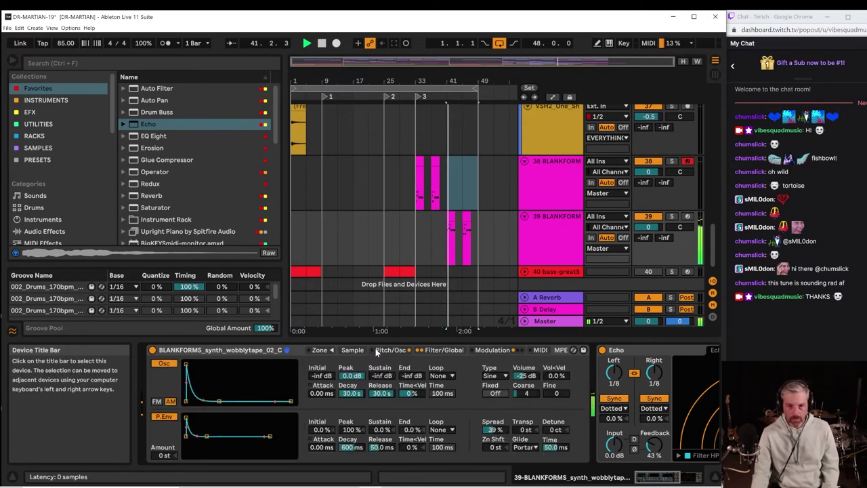
click(495, 375)
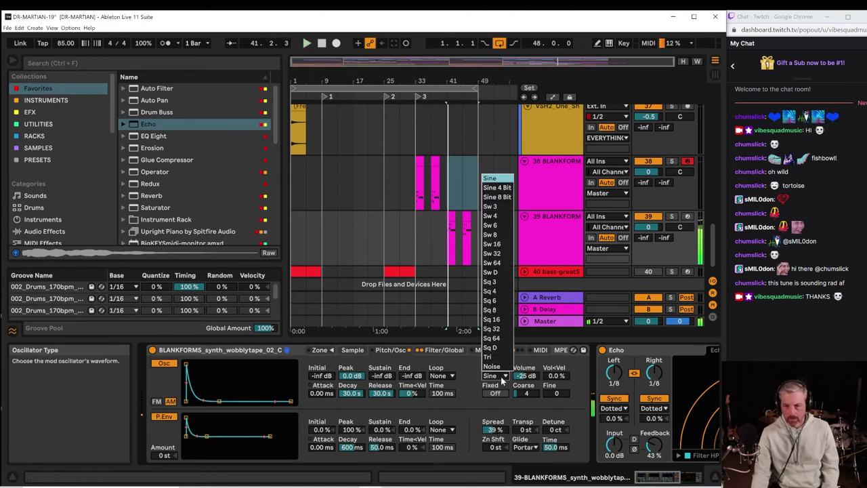
click(500, 365)
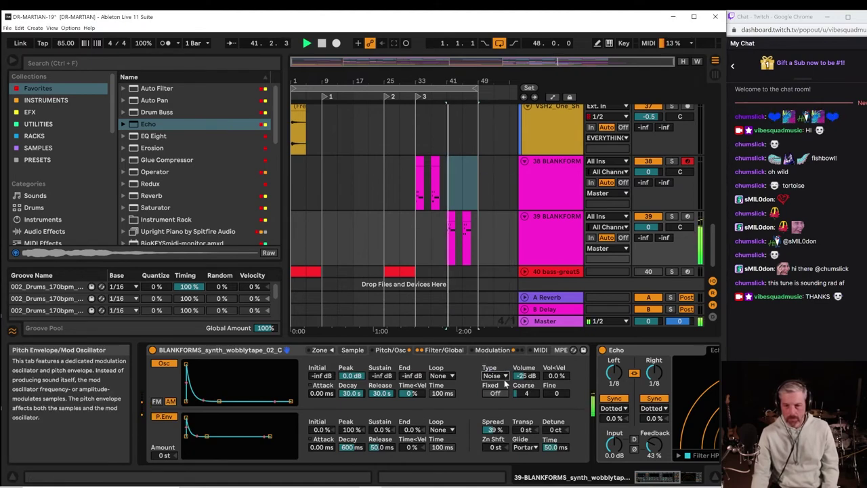
drag(524, 375, 523, 370)
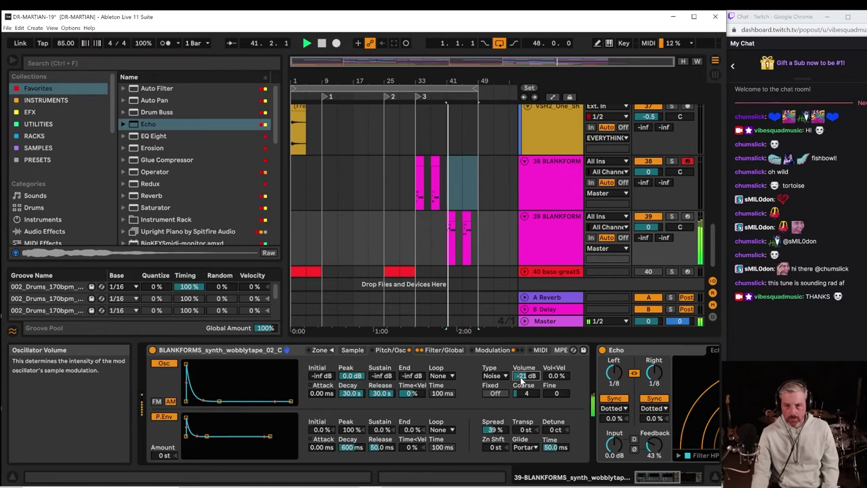
click(530, 254)
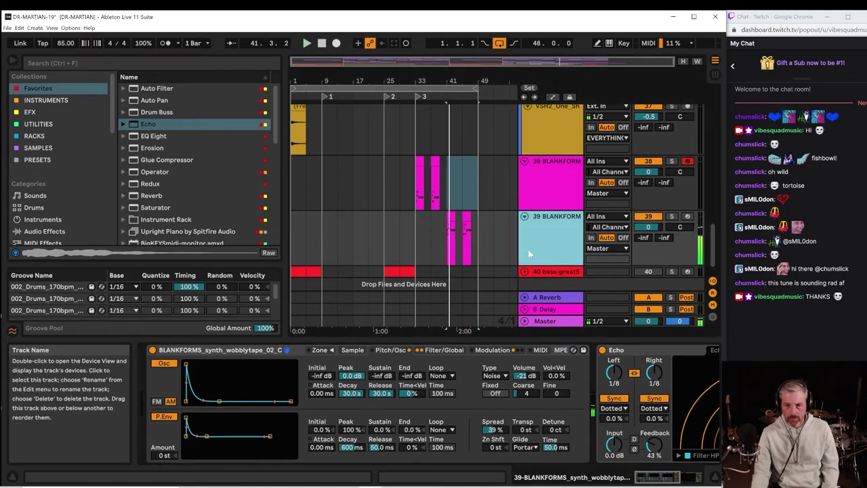
click(156, 401)
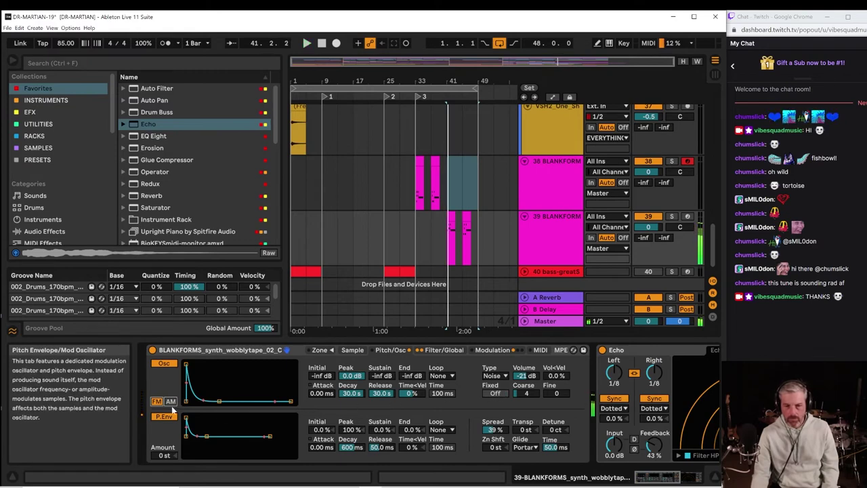
click(171, 402)
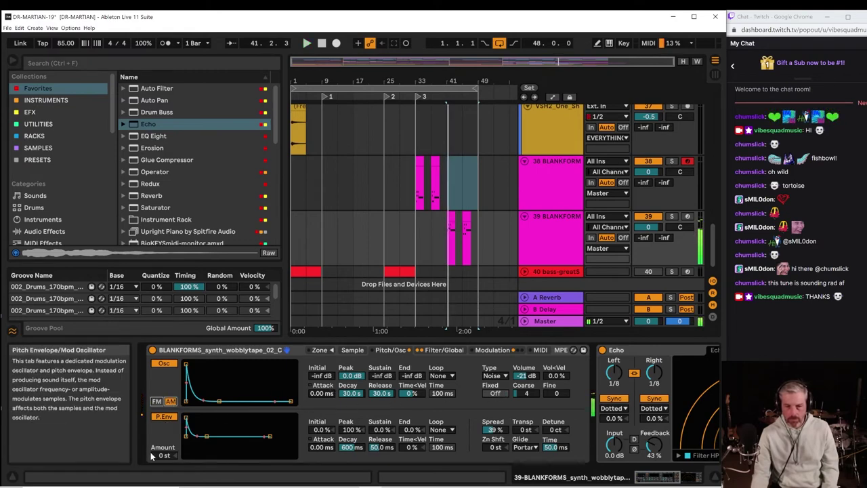
Set the Sampler's pitch envelope amount to -19 st and its decay to 104 ms.
drag(165, 455, 164, 460)
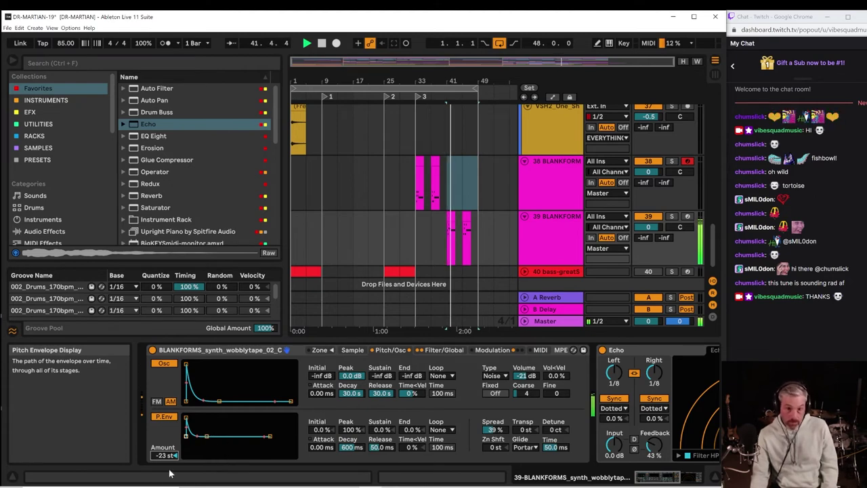
drag(175, 455, 175, 451)
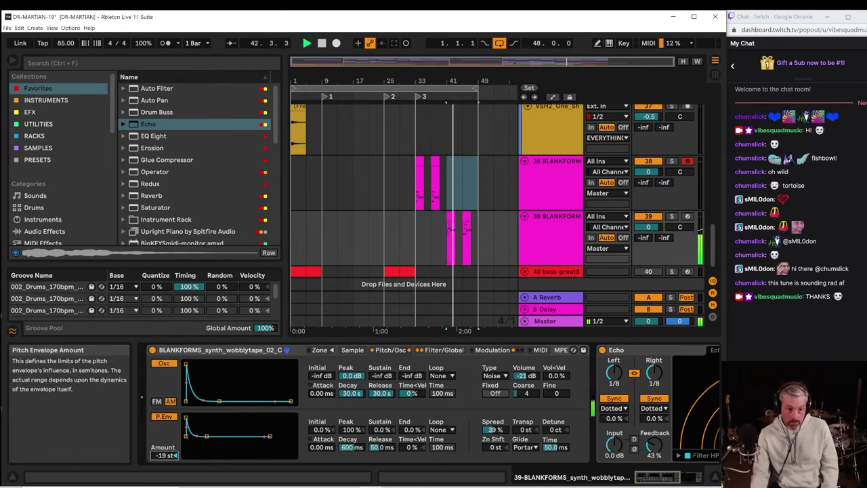
mouse_move(343, 452)
mouse_down()
mouse_move(336, 449)
mouse_move(344, 448)
mouse_up()
Set the Sampler's Spread to 100% and turn Glide off during playback.
key(space)
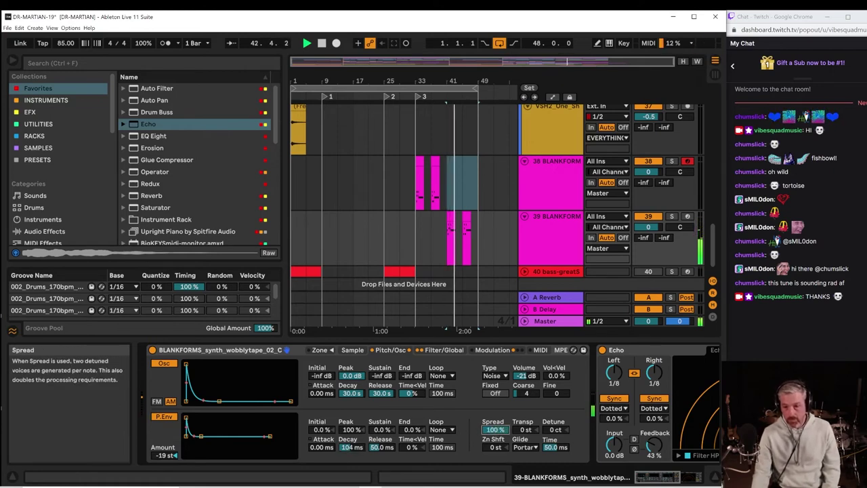
click(527, 447)
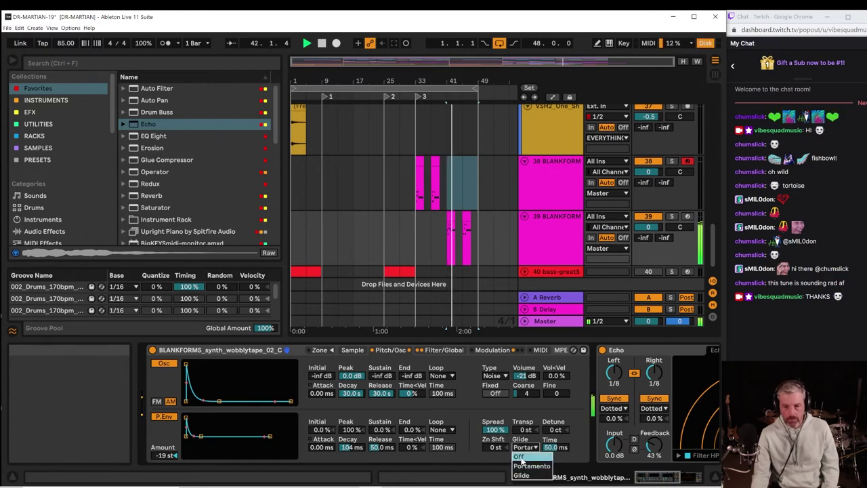
click(520, 455)
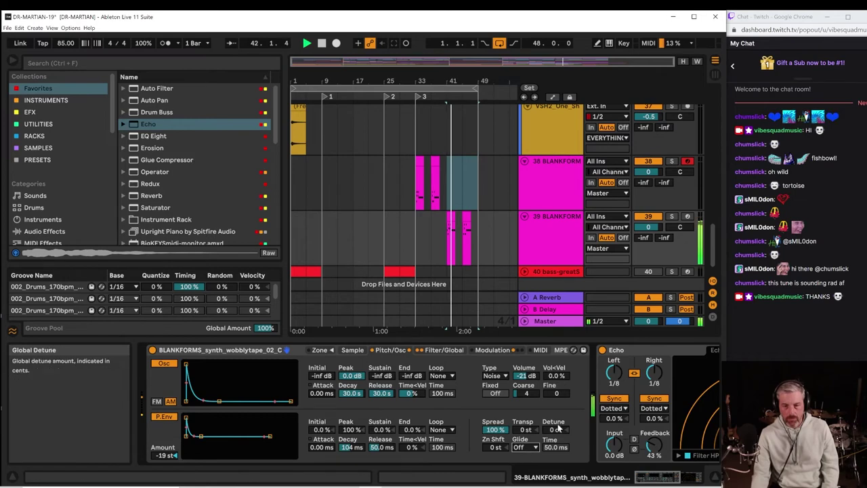
Lower the volume of track 39 to -4.9 dB.
click(533, 249)
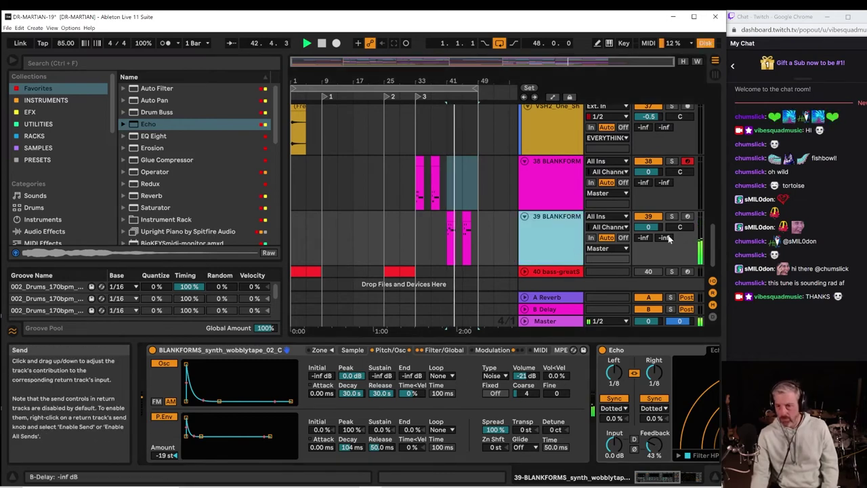
drag(648, 227, 648, 229)
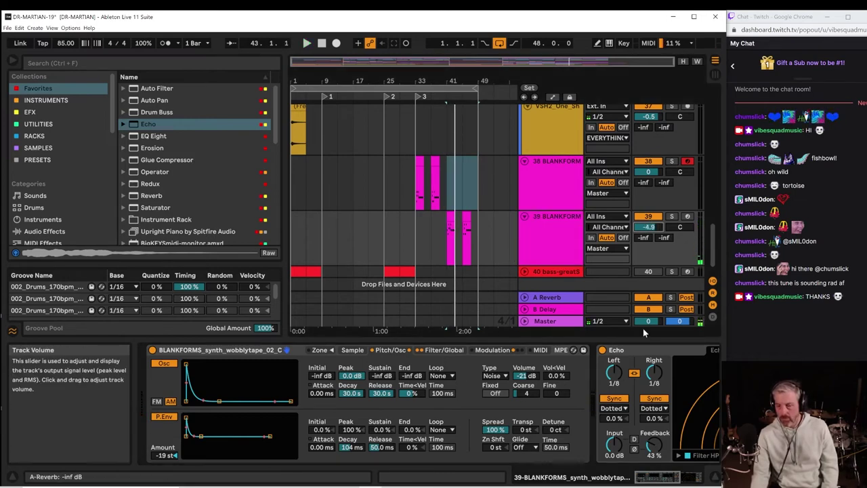
Play the octave-up layer on track 39 and review its Echo settings.
key(space)
drag(648, 476, 696, 477)
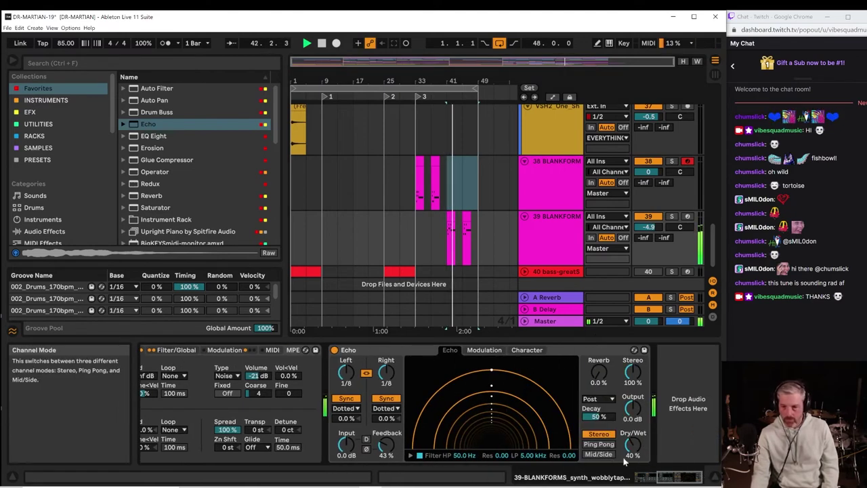
mouse_move(675, 476)
mouse_down()
mouse_move(646, 476)
mouse_move(684, 476)
mouse_up()
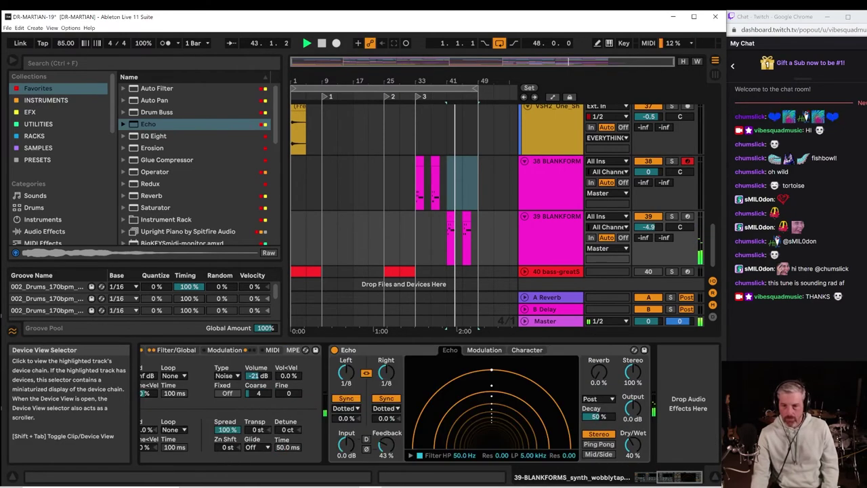
key(space)
Search the browser for "MURDA" across all results, with track 39 selected as the target.
click(562, 244)
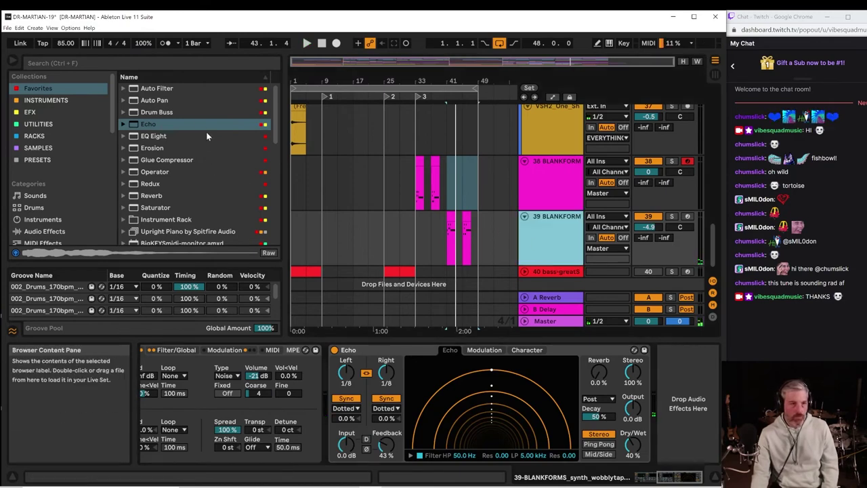
click(111, 62)
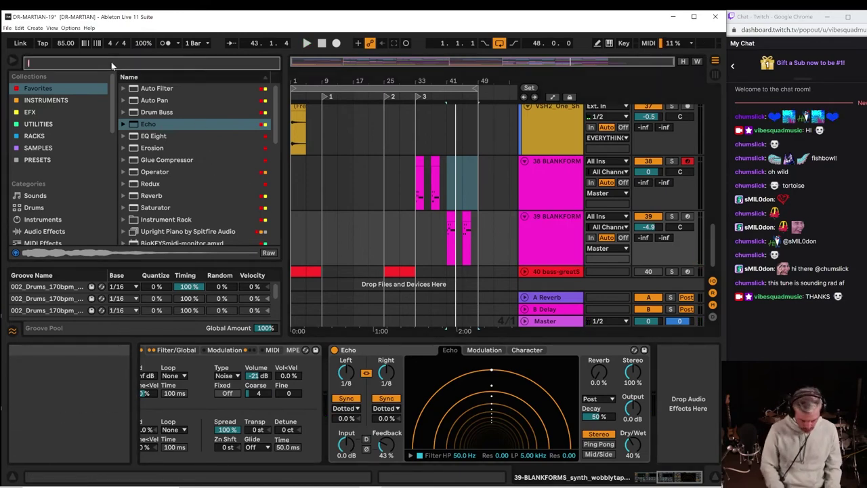
text(MURD)
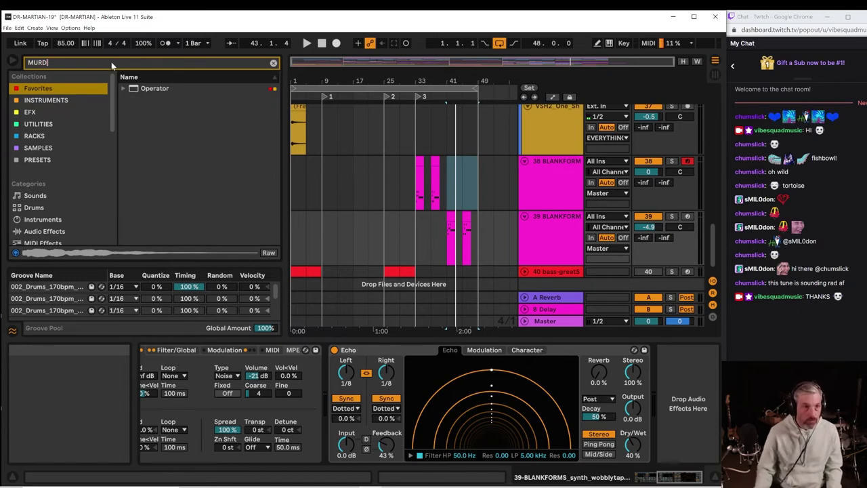
text(A)
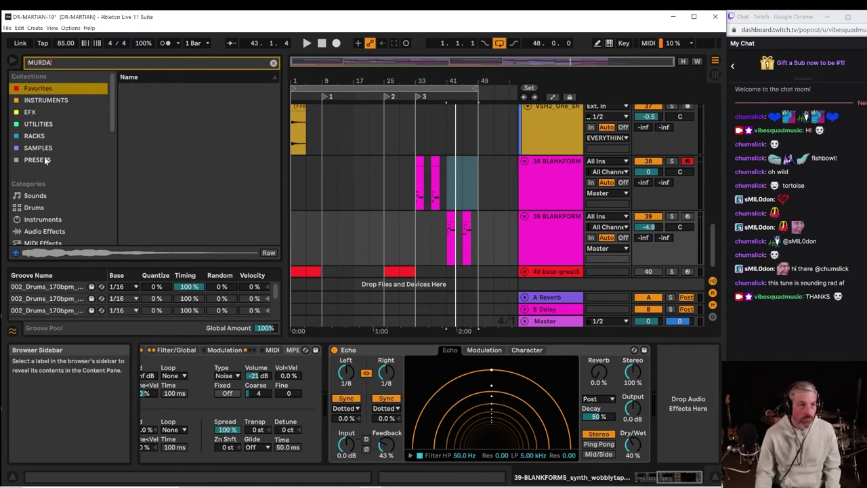
scroll(54, 210, down, 2)
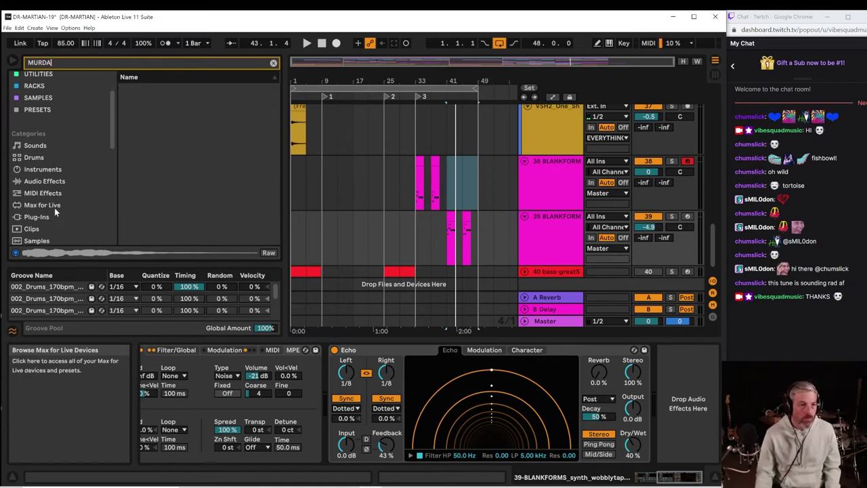
scroll(47, 216, down, 2)
click(45, 215)
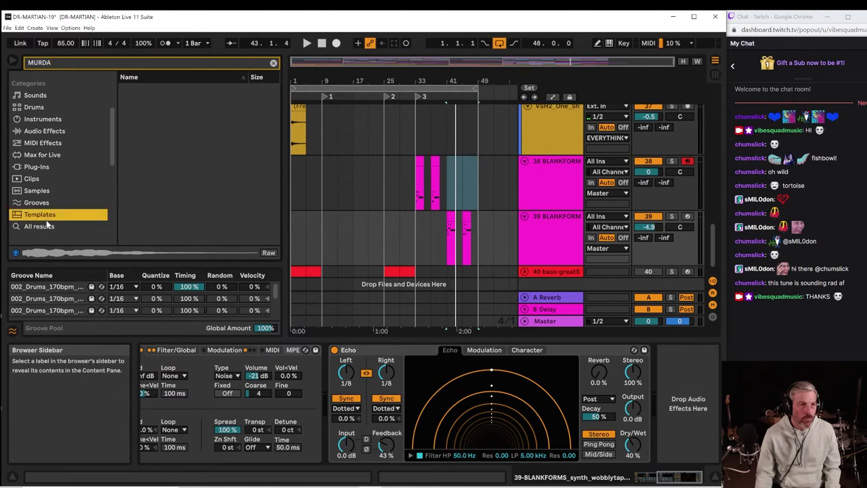
click(47, 226)
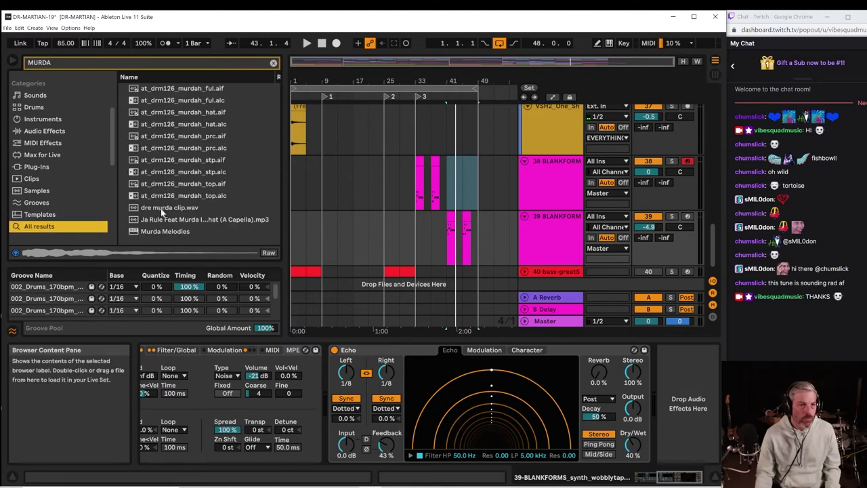
Add the Murda Melodies plug-in after Echo on track 39 and start playback from bar 41.
click(162, 231)
drag(343, 232, 404, 231)
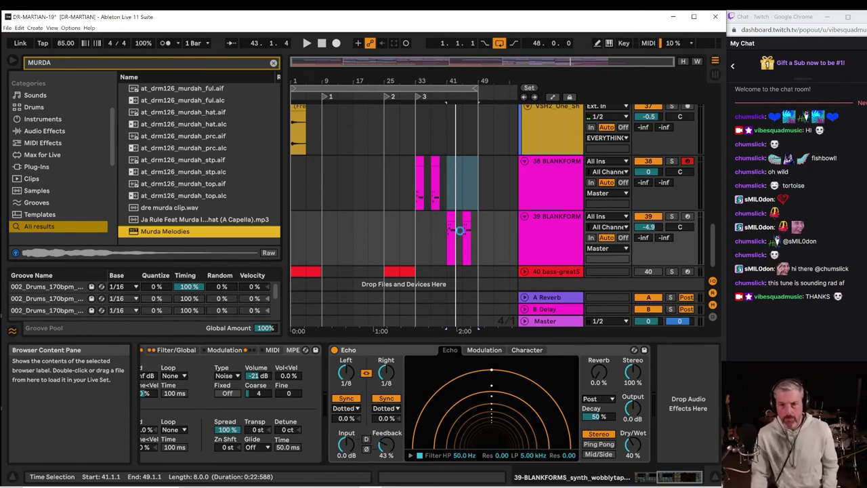
key(space)
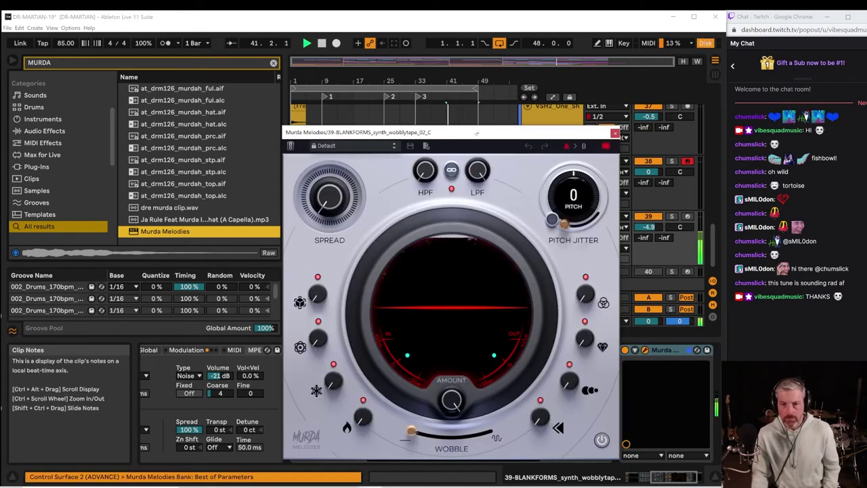
Audition Murda Melodies presets such as Graham Bell, settle on Just Highs, and hide the plug-in window.
drag(474, 132, 723, 63)
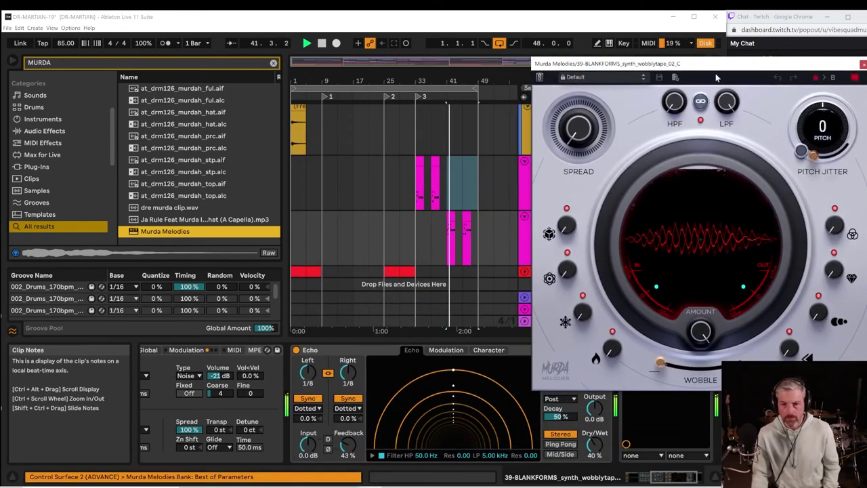
click(644, 77)
click(643, 79)
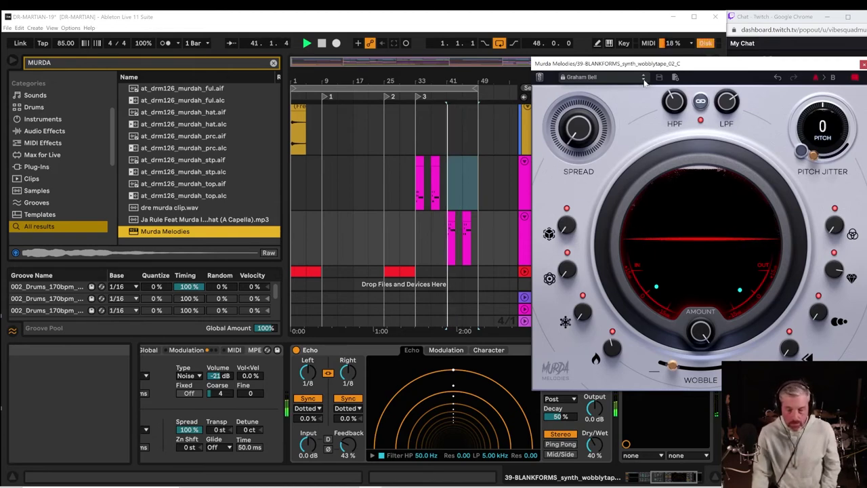
click(643, 79)
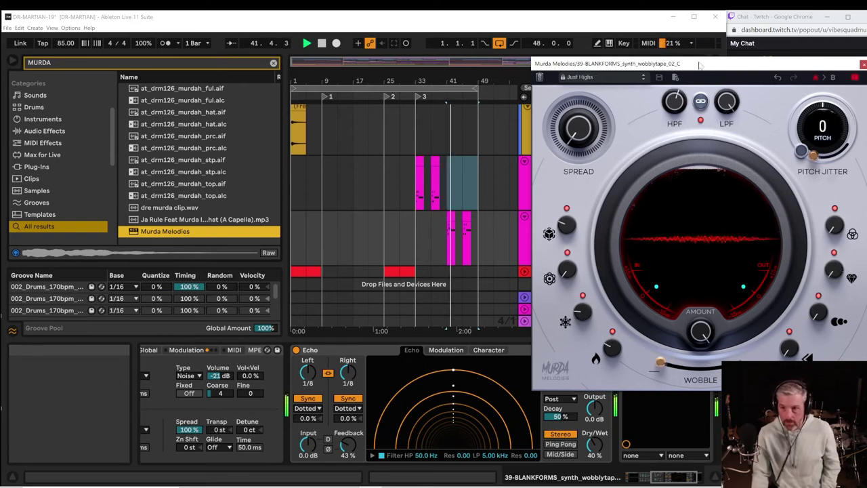
key(ctrl+alt+p)
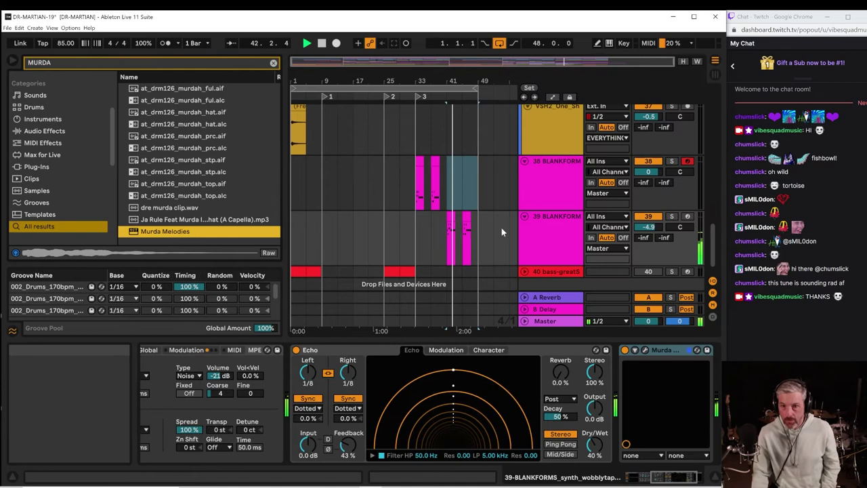
Freeze the octave-up BLANKFORMS track 39.
right_click(551, 236)
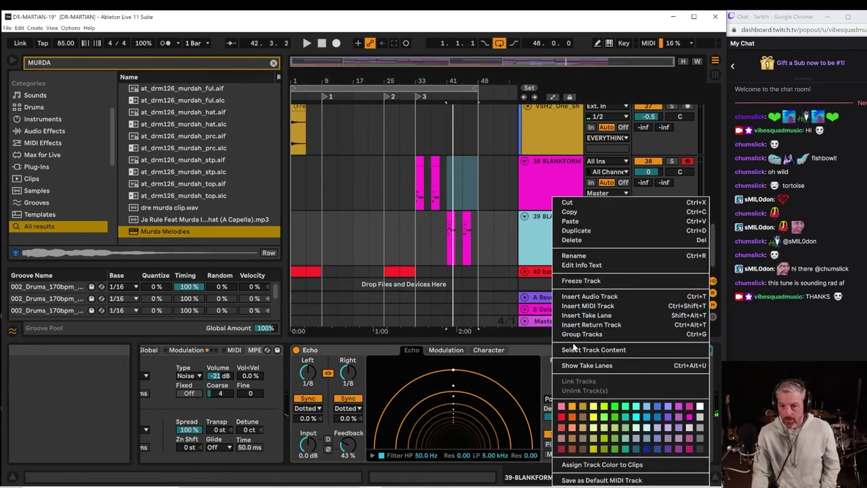
click(573, 281)
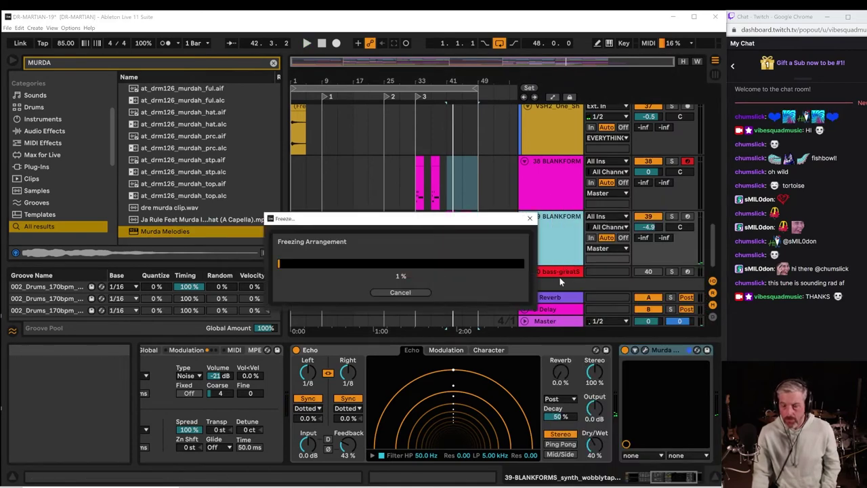
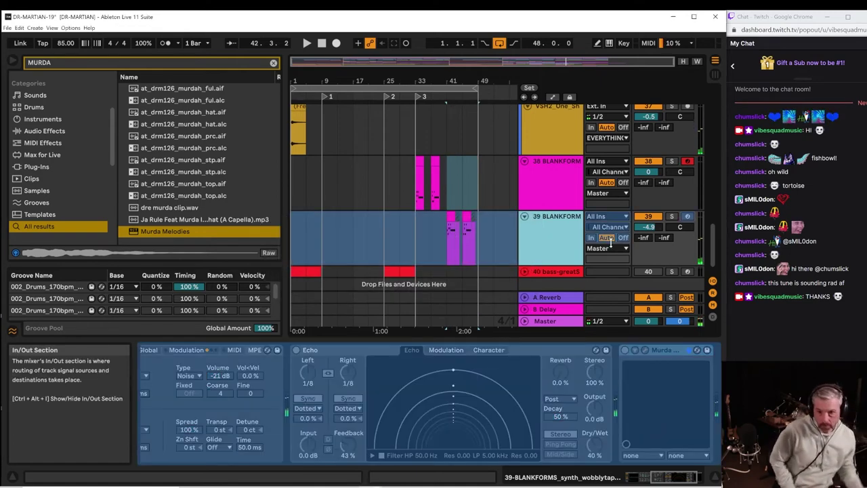
right_click(533, 227)
click(556, 227)
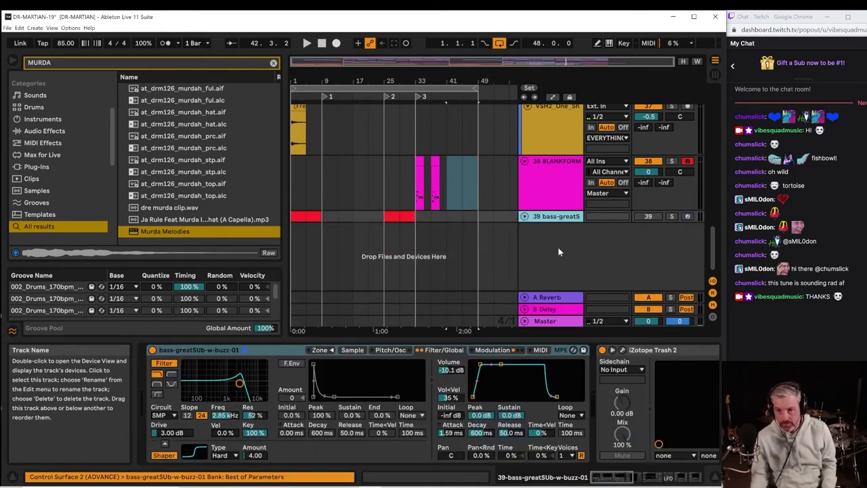
click(524, 217)
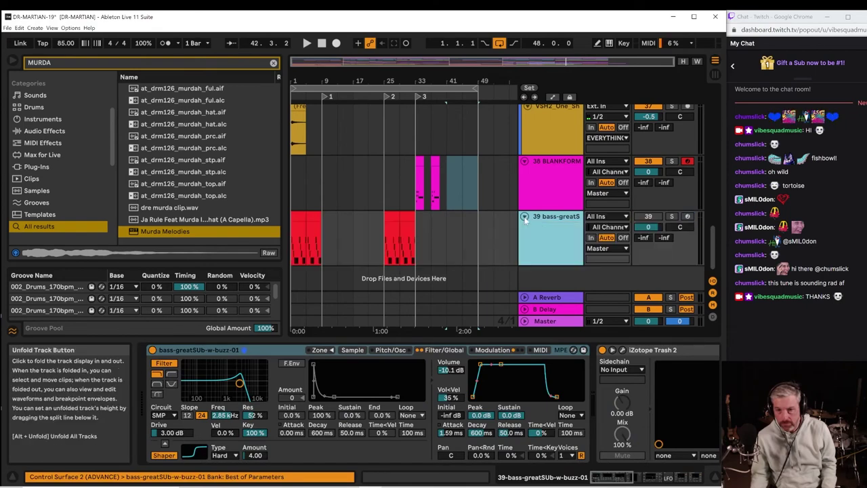
click(20, 28)
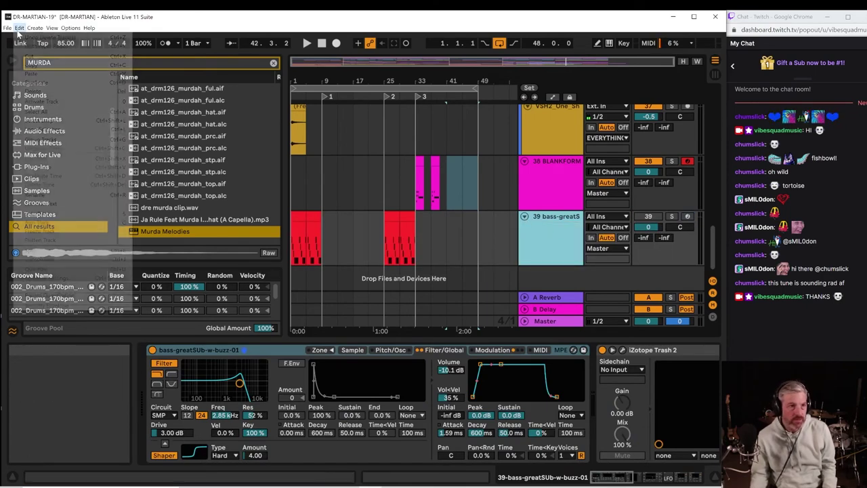
click(24, 38)
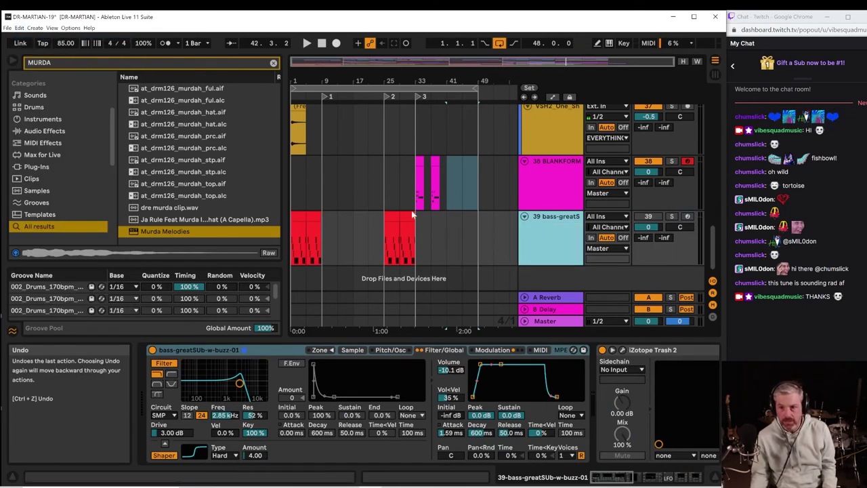
key(ctrl+z)
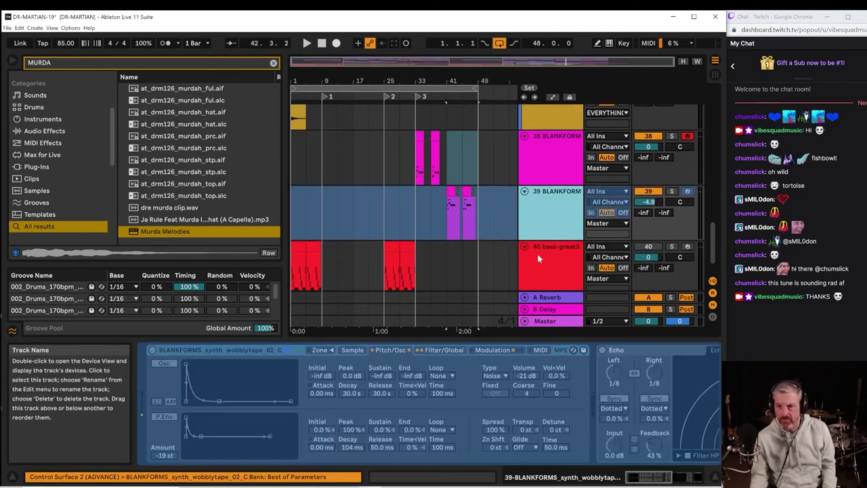
Flatten the frozen track 39 into audio clips.
right_click(552, 241)
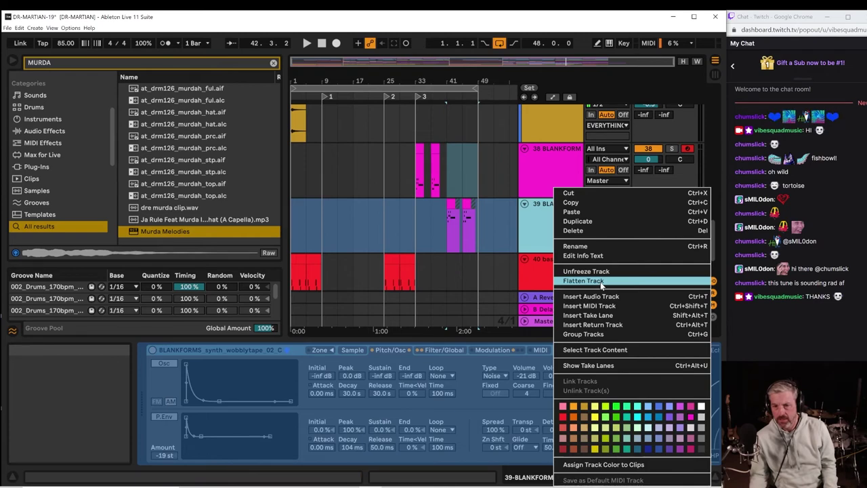
click(582, 281)
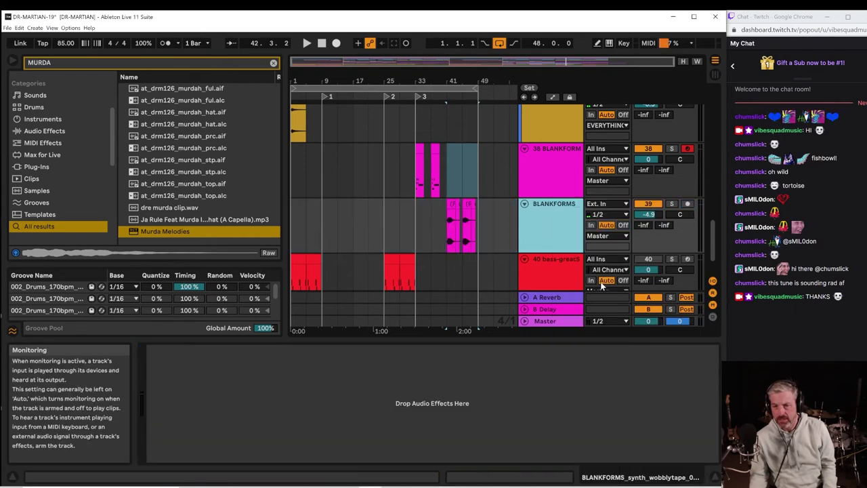
Play from bar 33 and group the two BLANKFORMS synth tracks together.
click(418, 185)
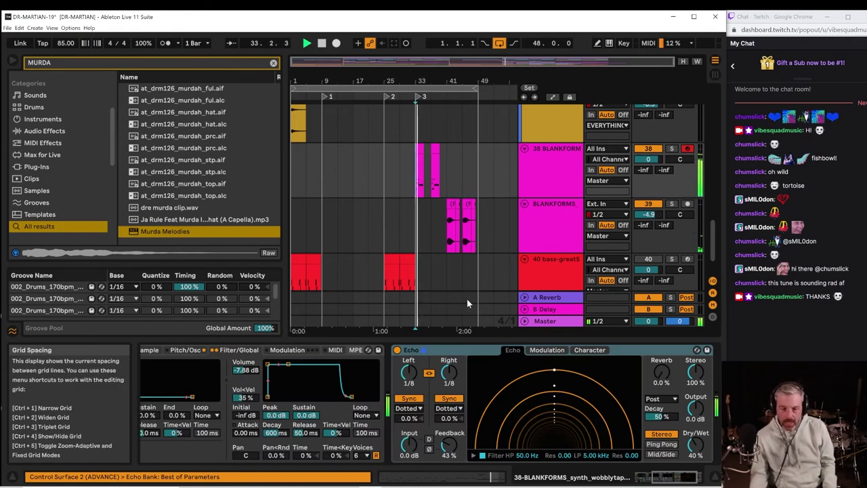
click(556, 195)
shift+click(552, 227)
right_click(553, 230)
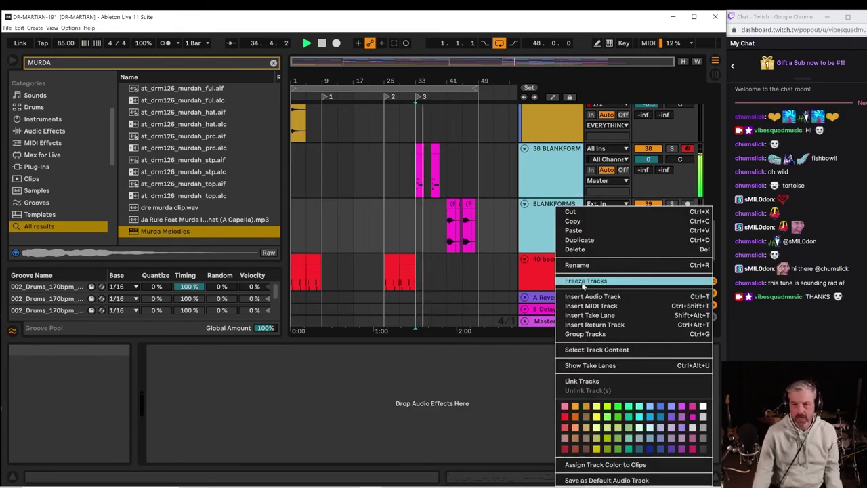
click(585, 334)
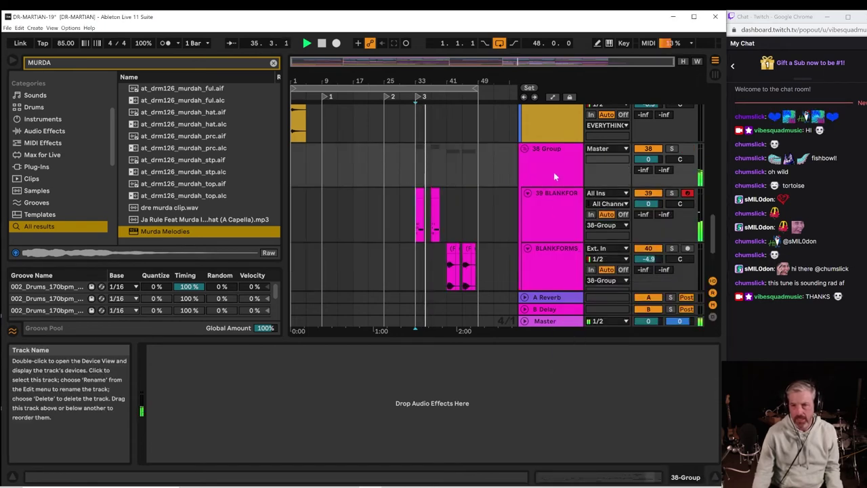
Rename the new synth group as MELODY.
right_click(552, 156)
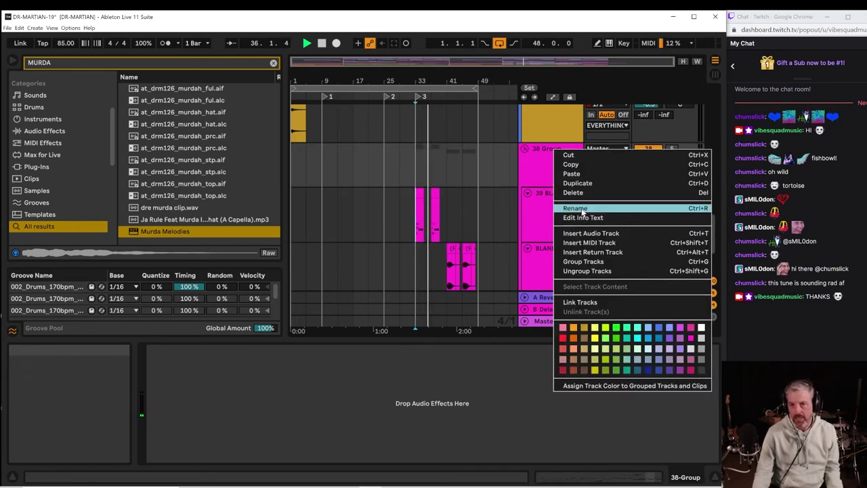
click(583, 210)
text(ME)
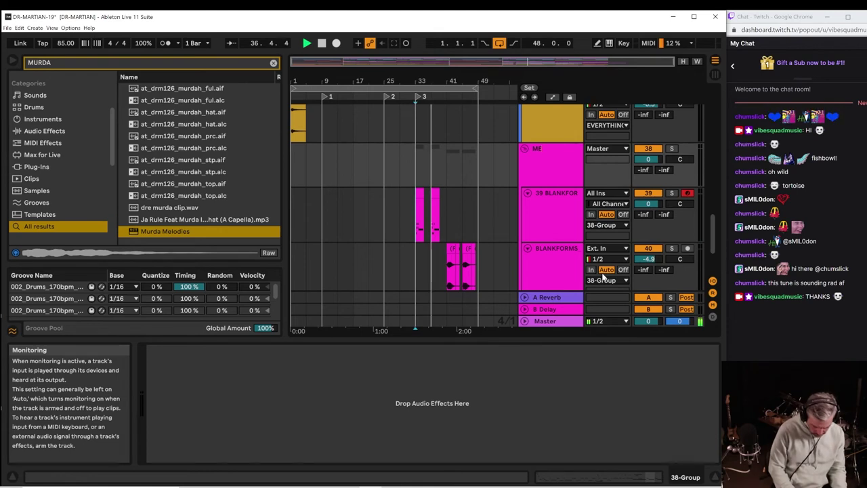
text(LODI)
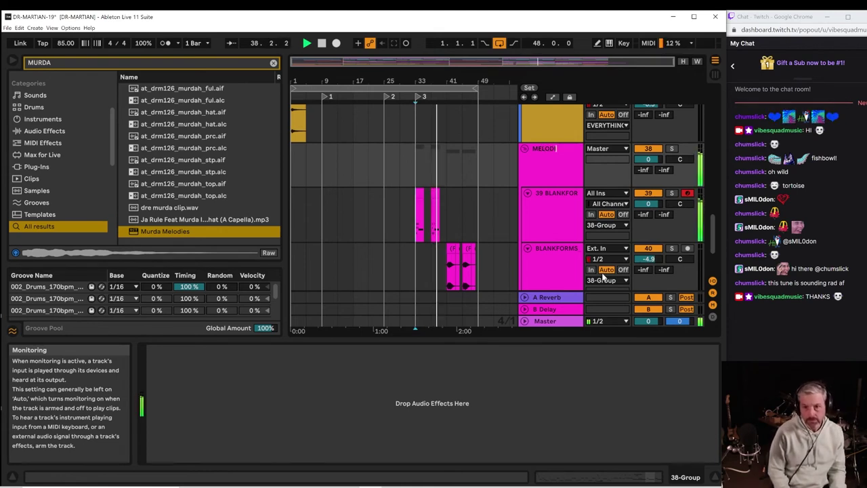
key(BackSpace)
text(Y)
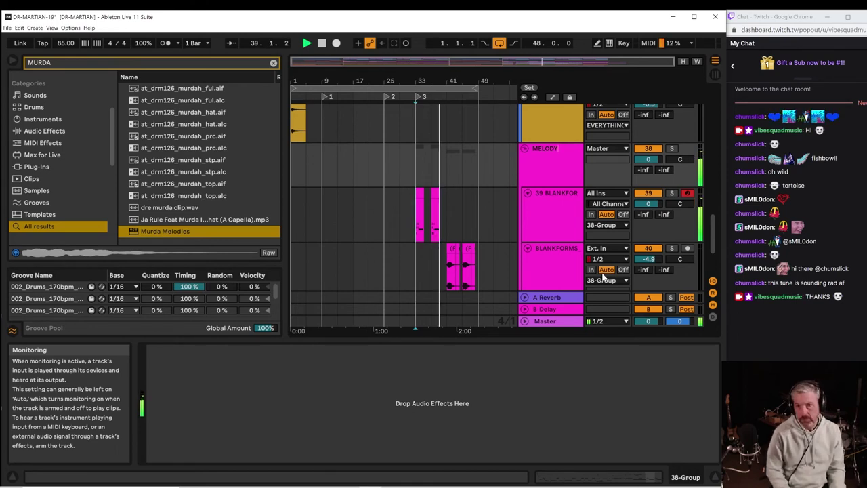
key(Return)
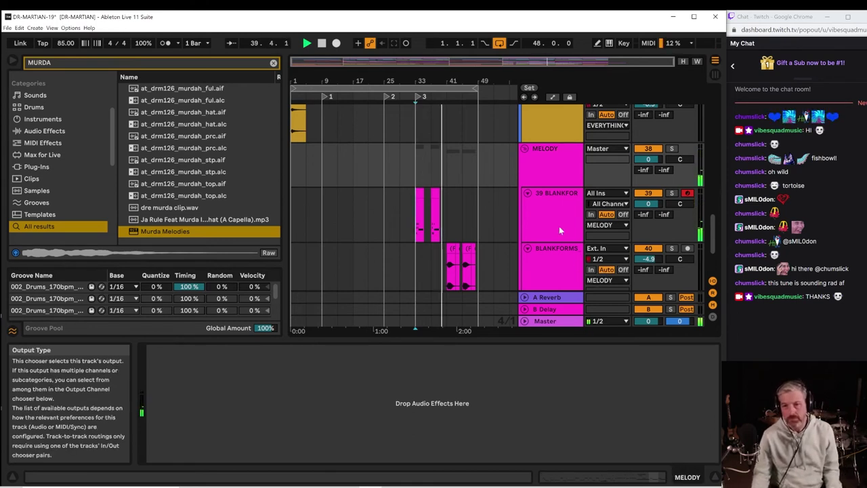
Select bars 33 to 49 across the MELODY group and copy its clips to bar 9.
click(532, 158)
click(524, 149)
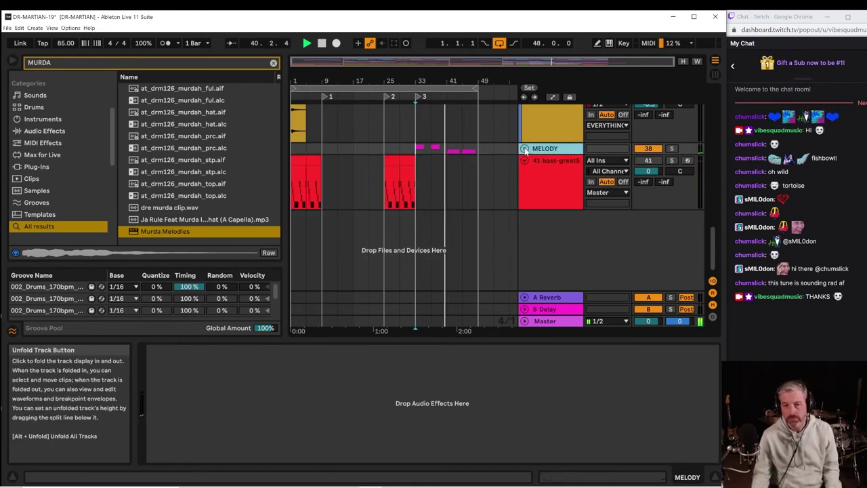
click(474, 149)
shift+click(436, 150)
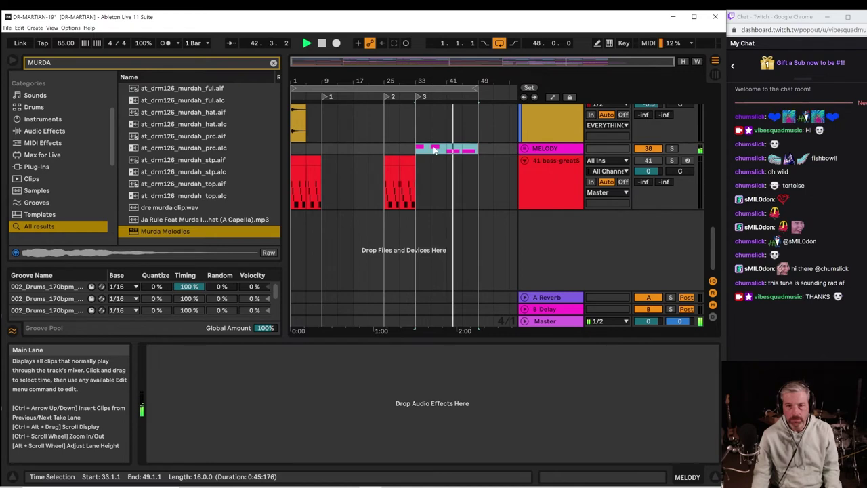
click(527, 149)
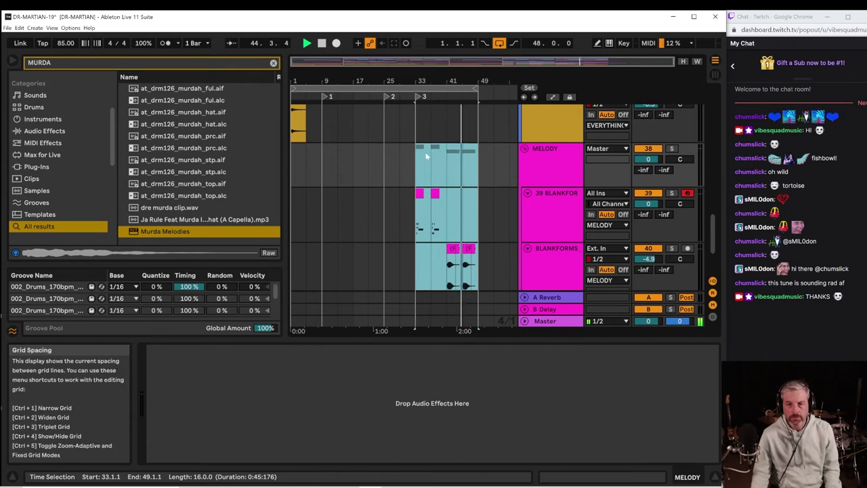
drag(450, 154, 416, 165)
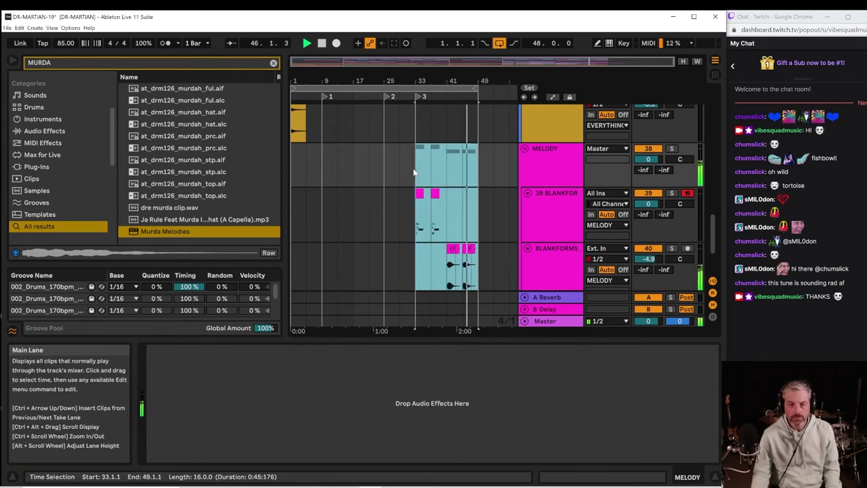
scroll(440, 183, down, 2)
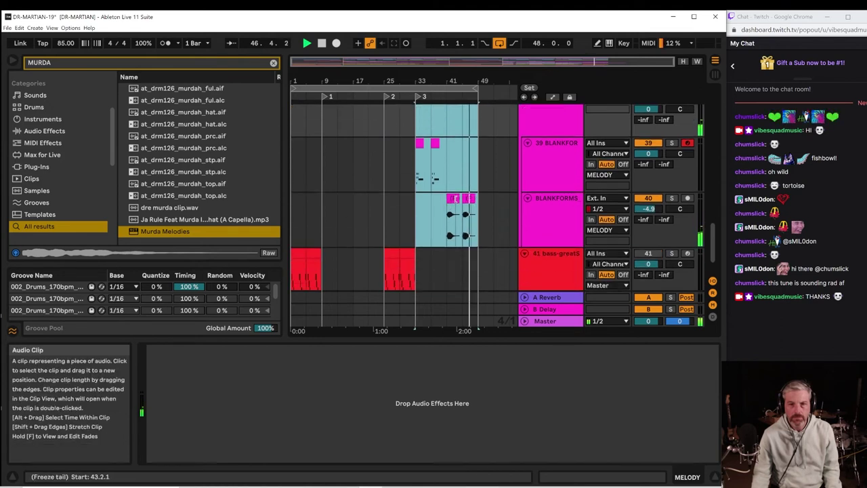
drag(456, 196, 360, 193)
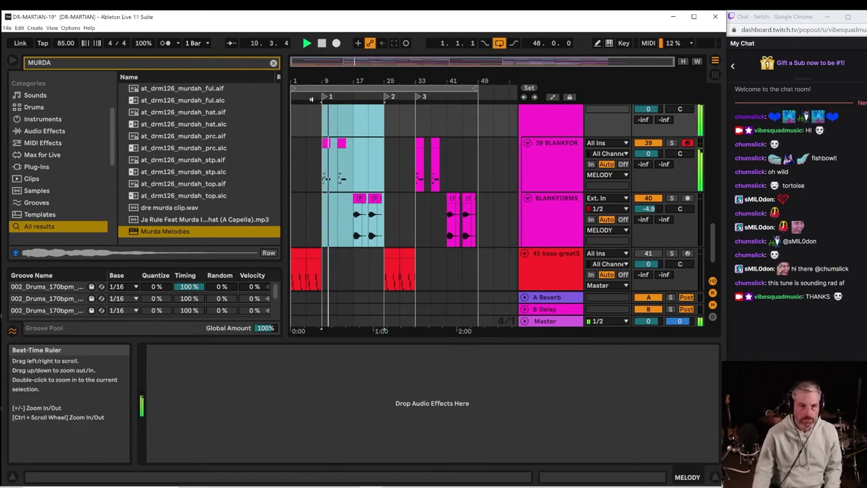
Lower the MELODY group's volume to -1.9 dB and fold the group.
scroll(556, 169, up, 2)
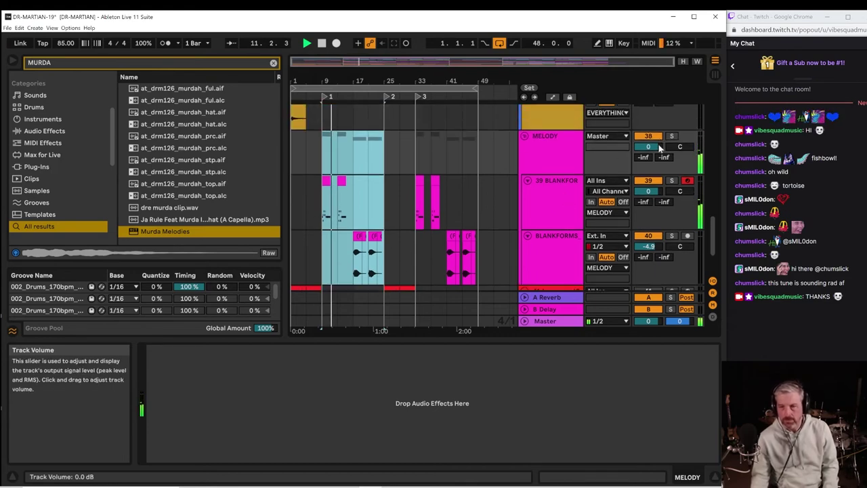
drag(660, 147, 661, 153)
click(525, 138)
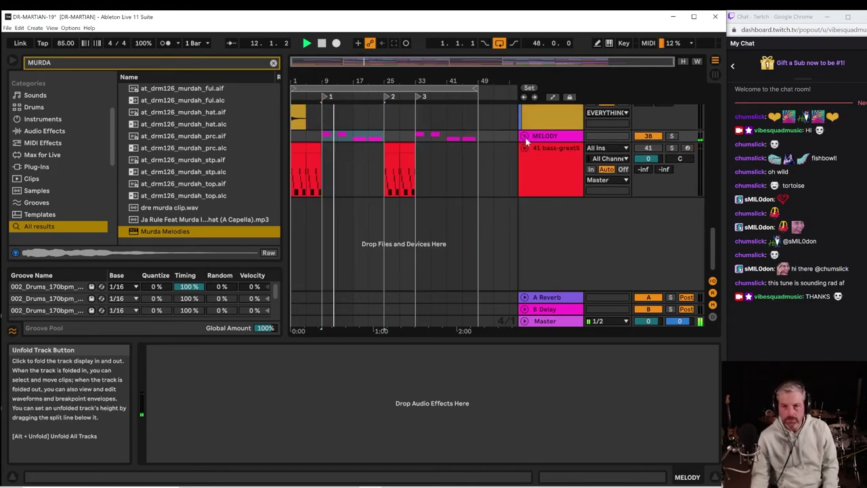
In the Session mixer, lower the KICK N SNARE group to -4.5 dB and the EVERYTHING ELSE group to -3.8 dB.
scroll(541, 203, up, 5)
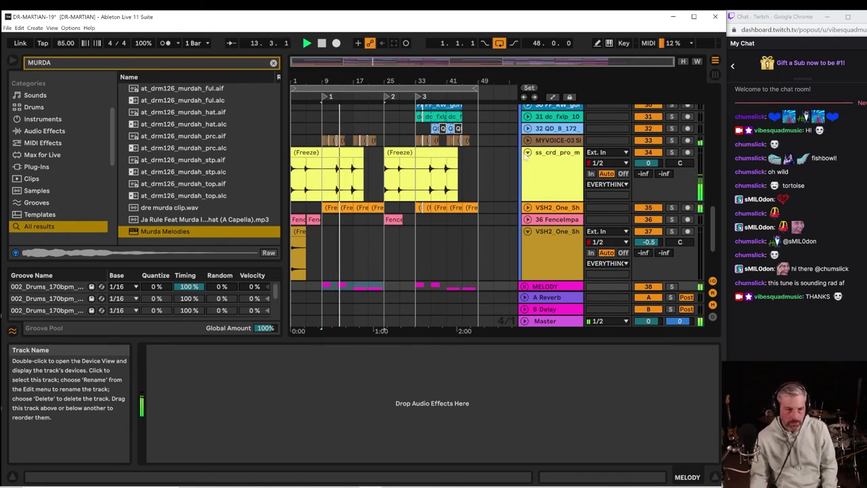
click(715, 74)
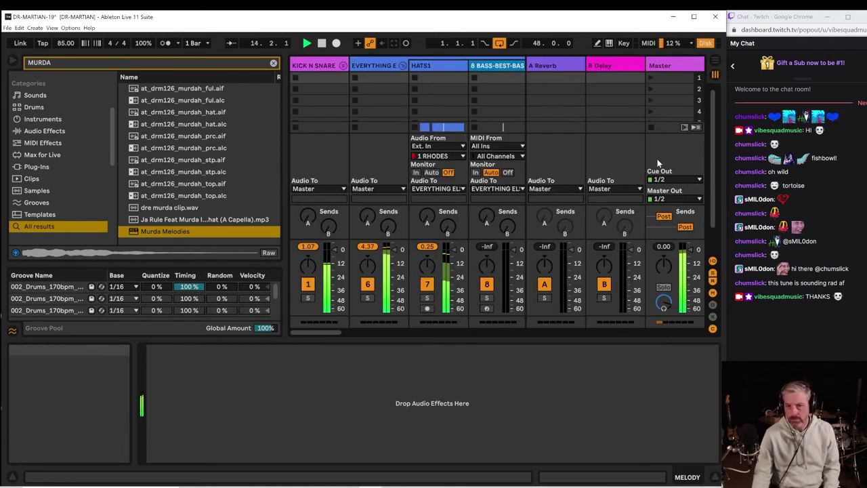
click(314, 247)
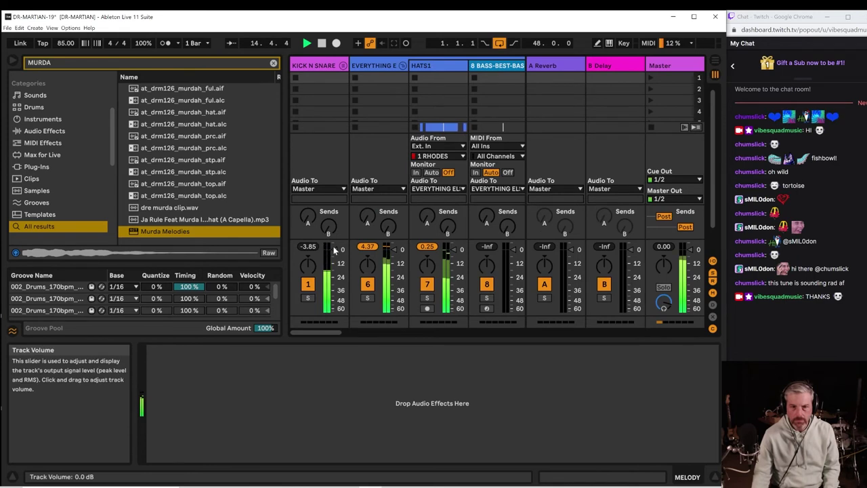
drag(334, 250, 375, 116)
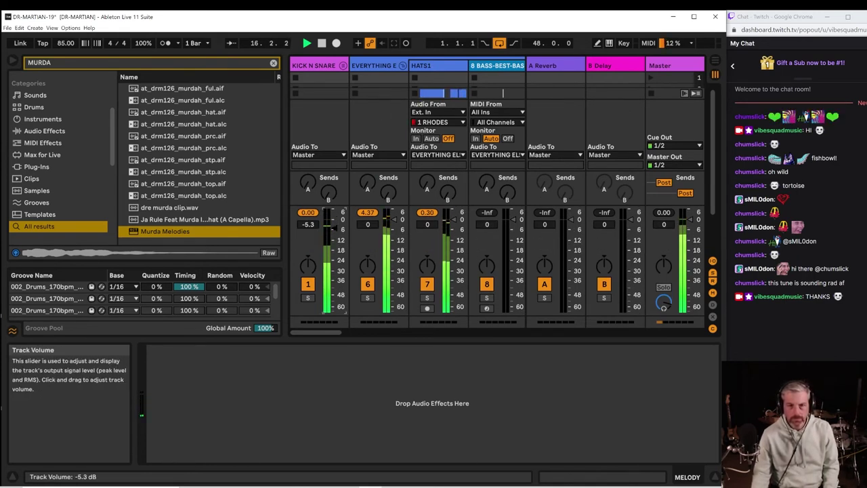
drag(385, 223, 386, 229)
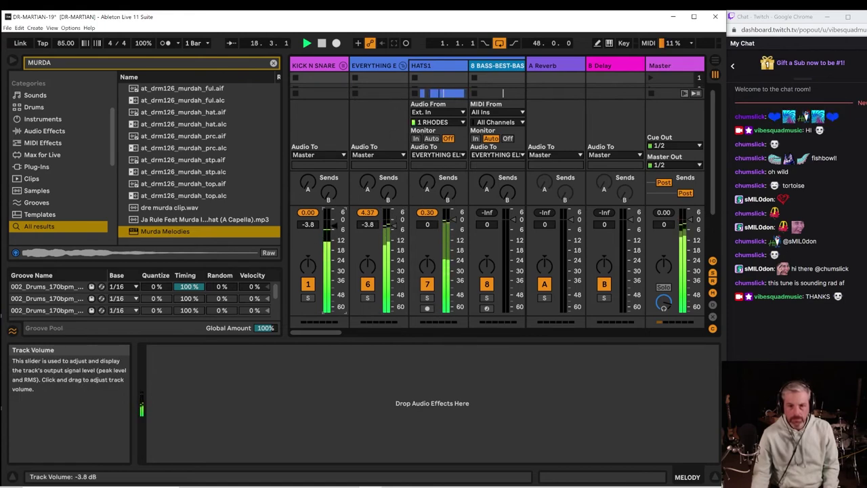
Add a Drum Buss from the Favorites collection to the KICK N SNARE group and play the song.
click(340, 66)
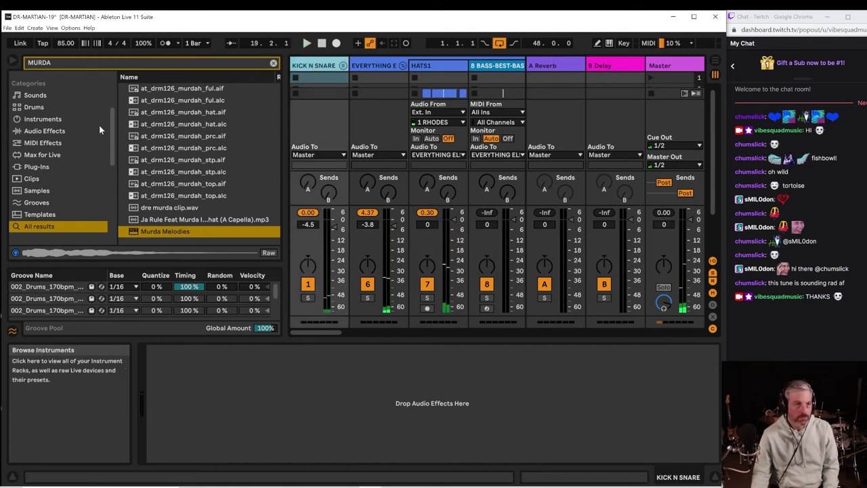
drag(111, 129, 105, 54)
click(54, 88)
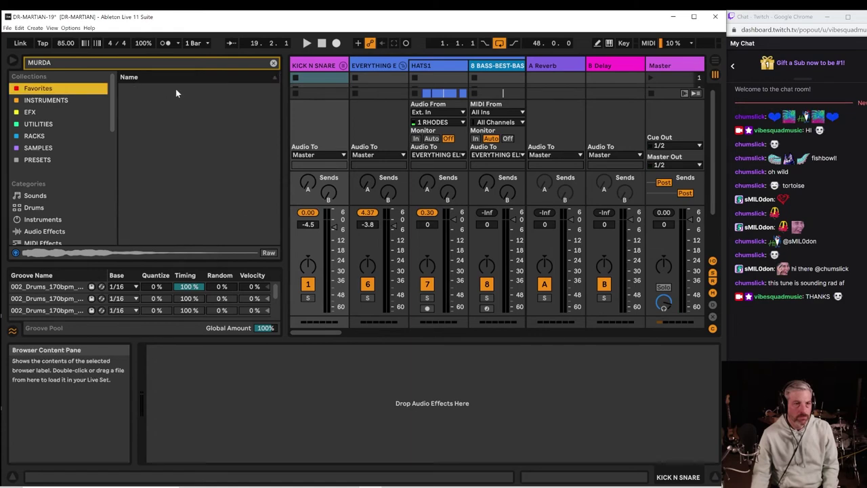
click(273, 62)
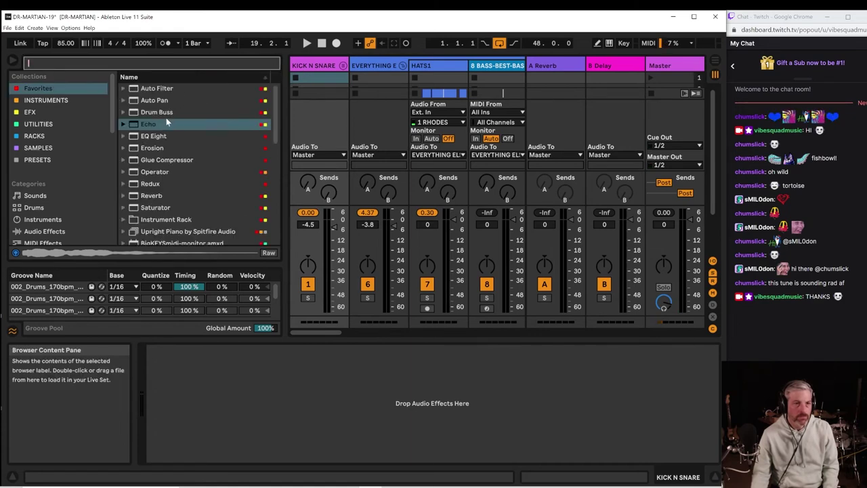
drag(163, 113, 227, 394)
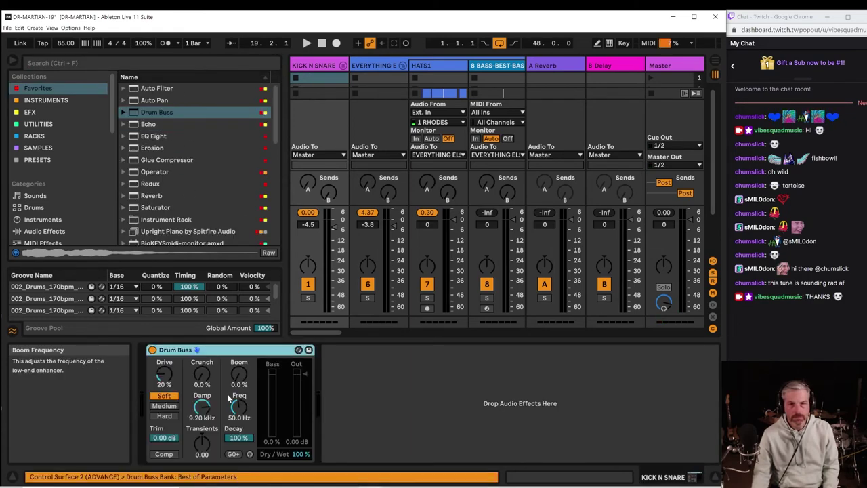
key(space)
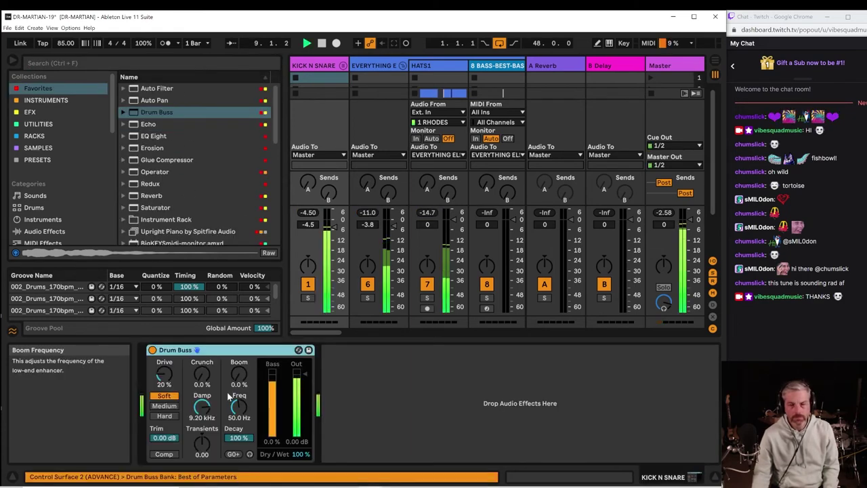
Insert a Glue Compressor before Duck on the EVERYTHING ELSE group and set its threshold to -1.59 dB.
click(369, 65)
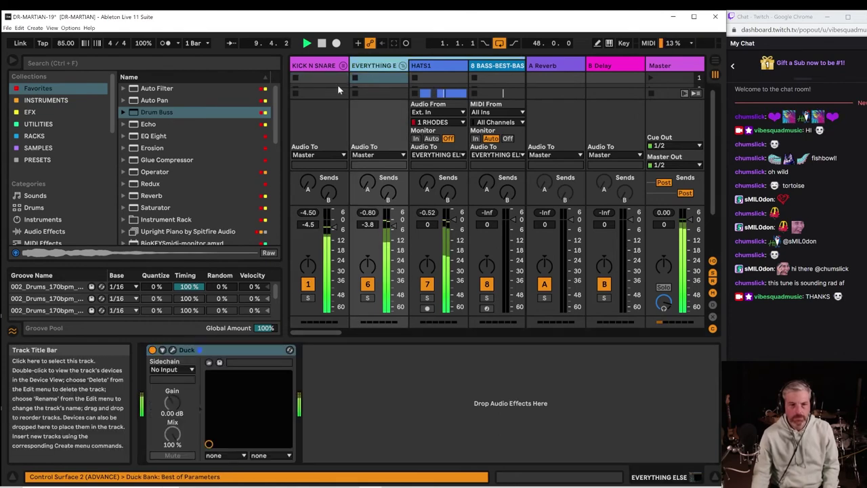
click(166, 161)
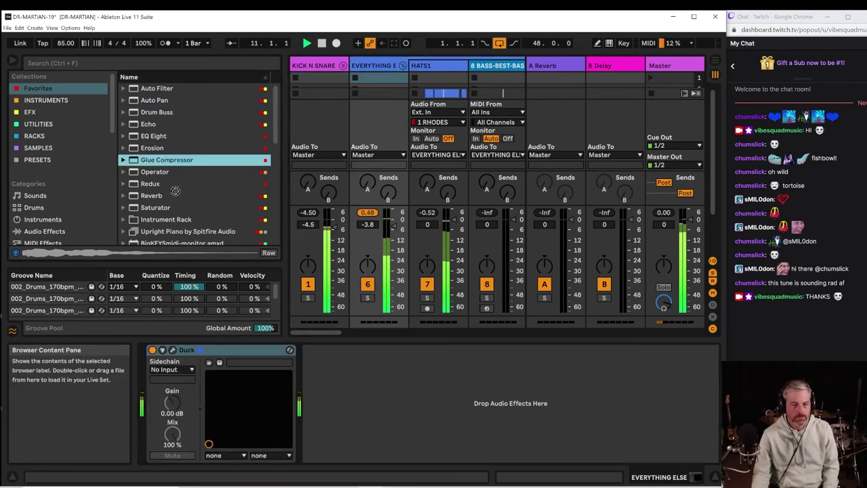
drag(187, 329, 171, 386)
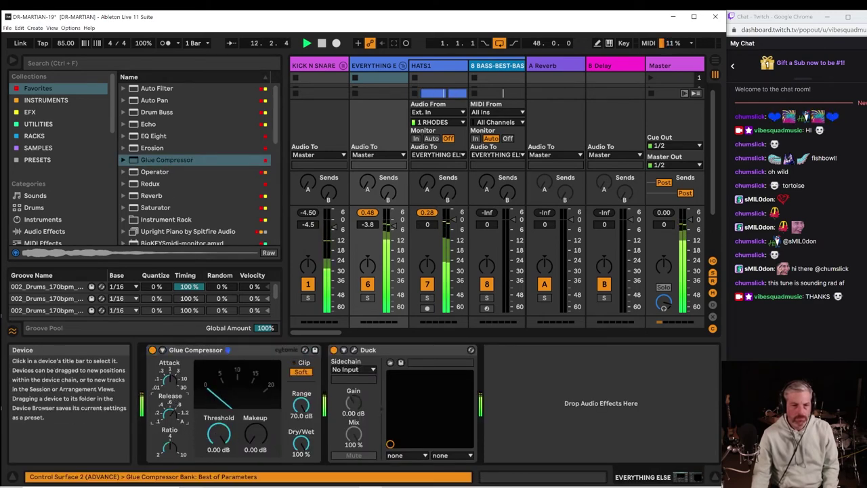
drag(218, 433, 218, 436)
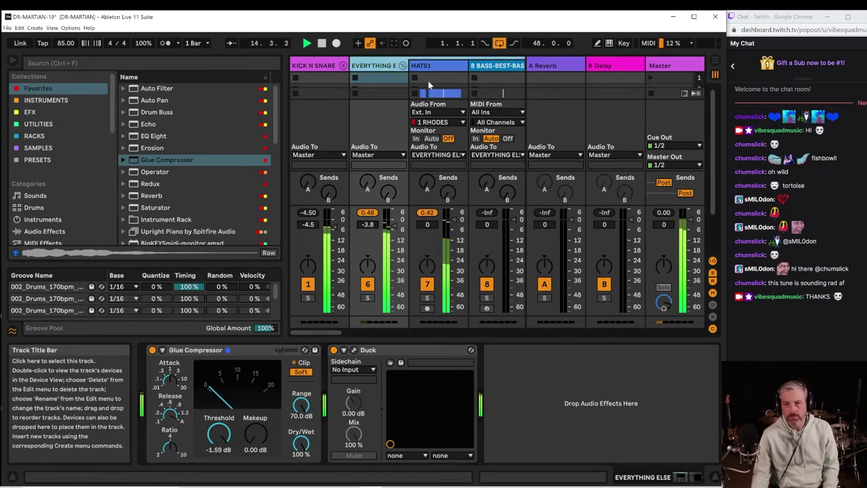
Lower HATS1 to -3.8 dB and add a Glue Compressor with a -1.59 dB threshold after its Auto Filter.
drag(445, 224, 445, 229)
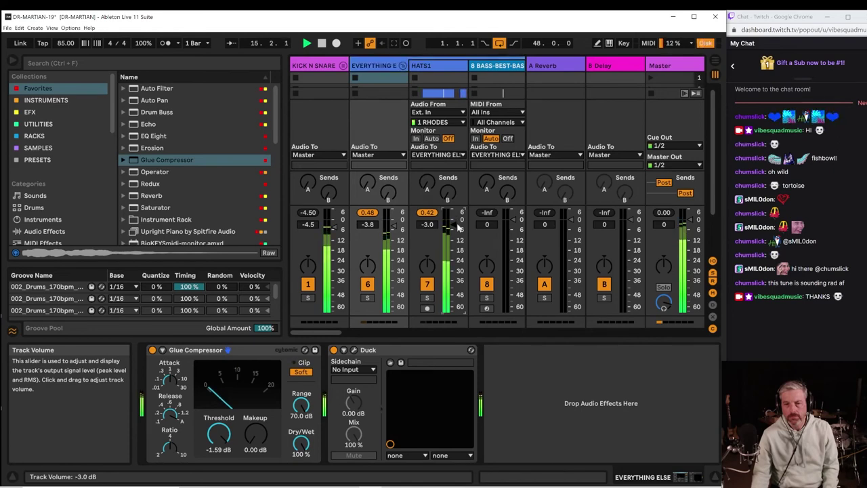
drag(330, 331, 88, 273)
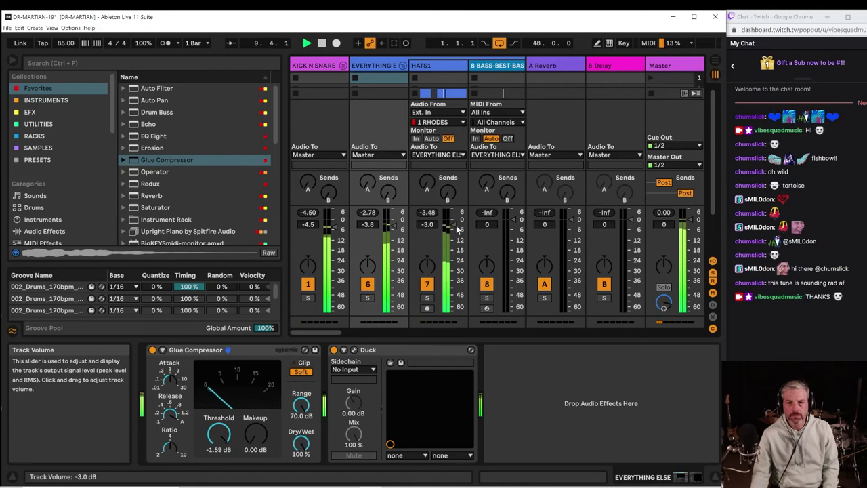
click(454, 66)
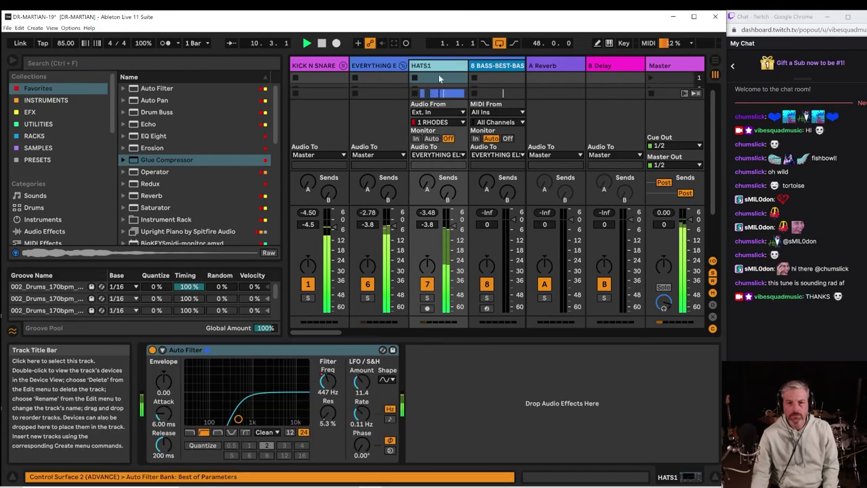
click(179, 161)
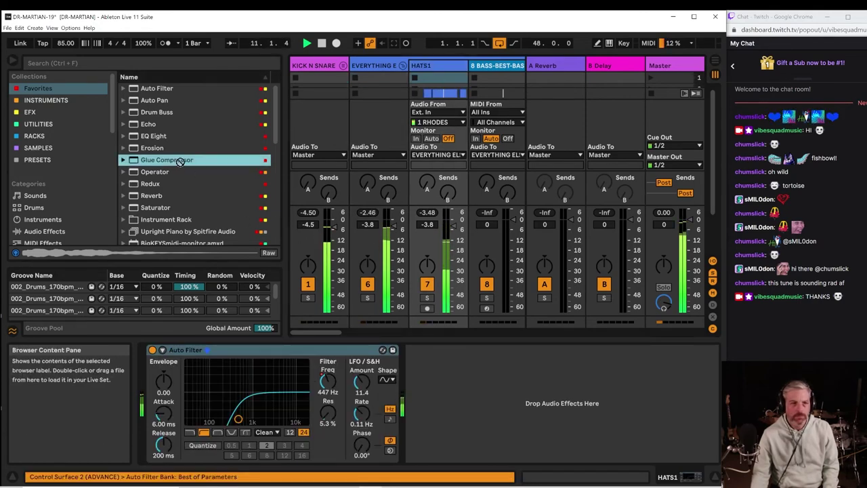
drag(180, 160, 433, 416)
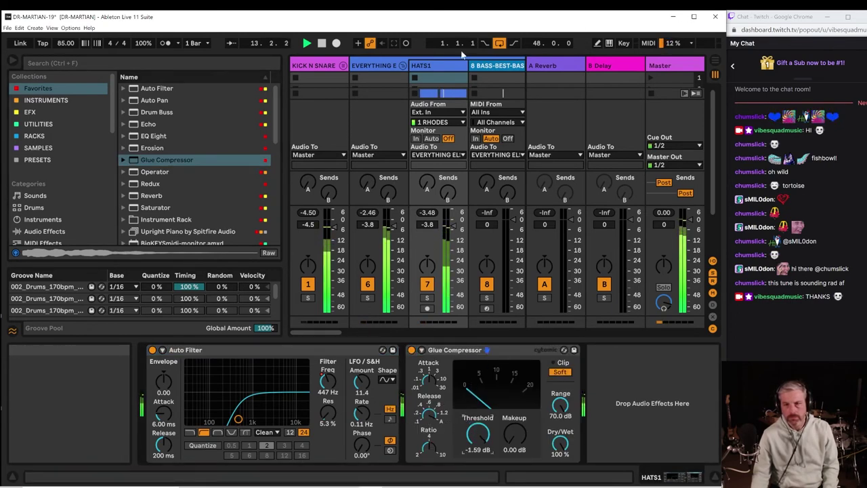
Fold the EVERYTHING ELSE group and move the MELODY group into it.
click(403, 64)
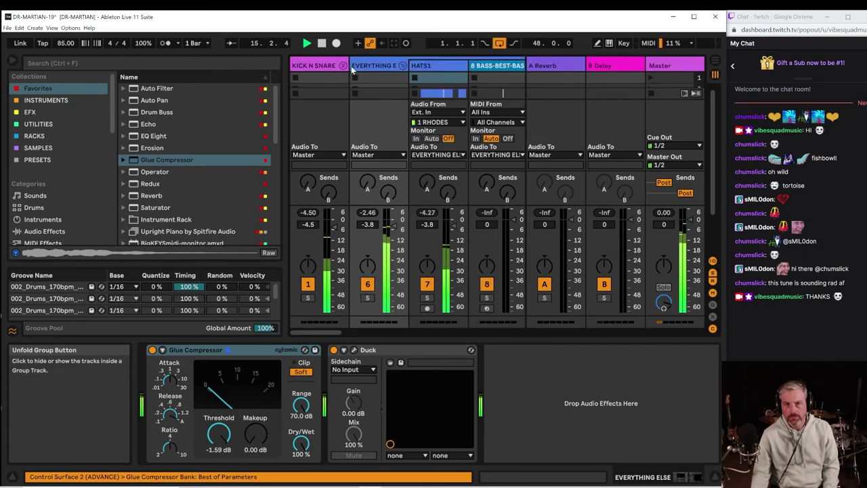
click(342, 65)
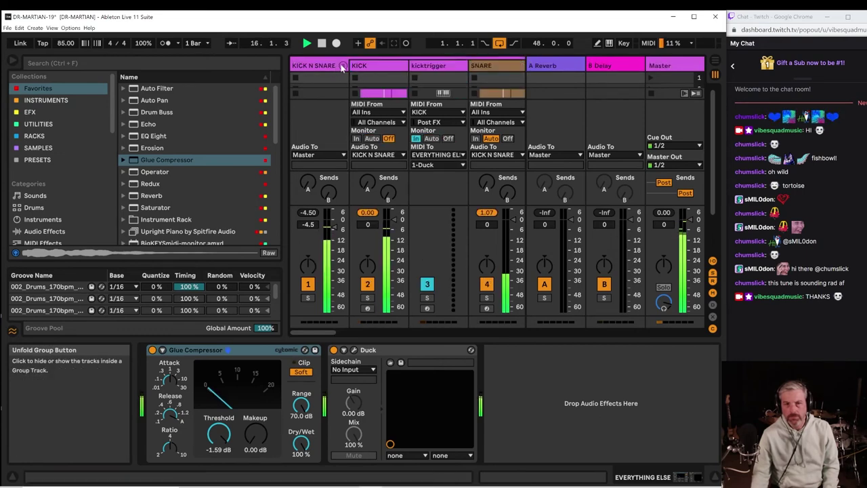
click(343, 66)
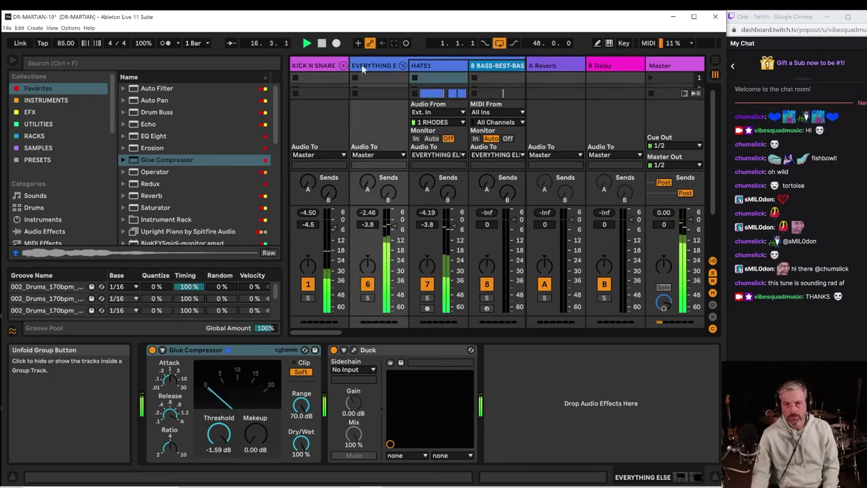
click(401, 66)
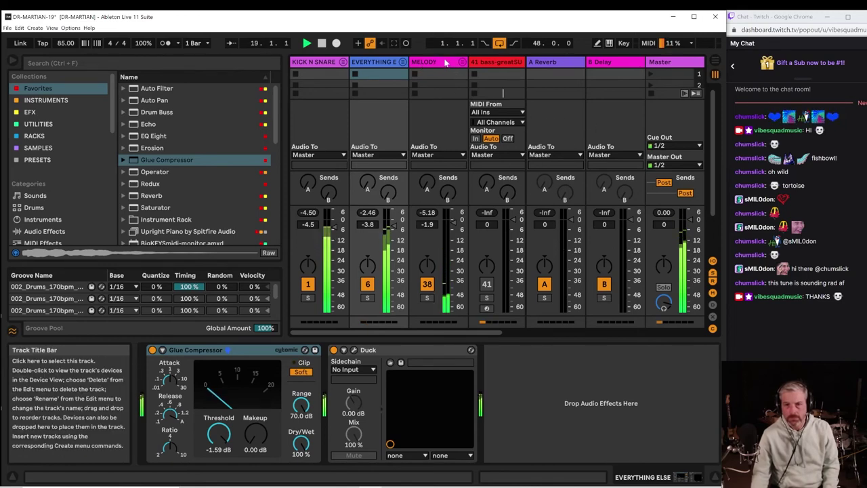
click(392, 65)
drag(384, 63, 386, 63)
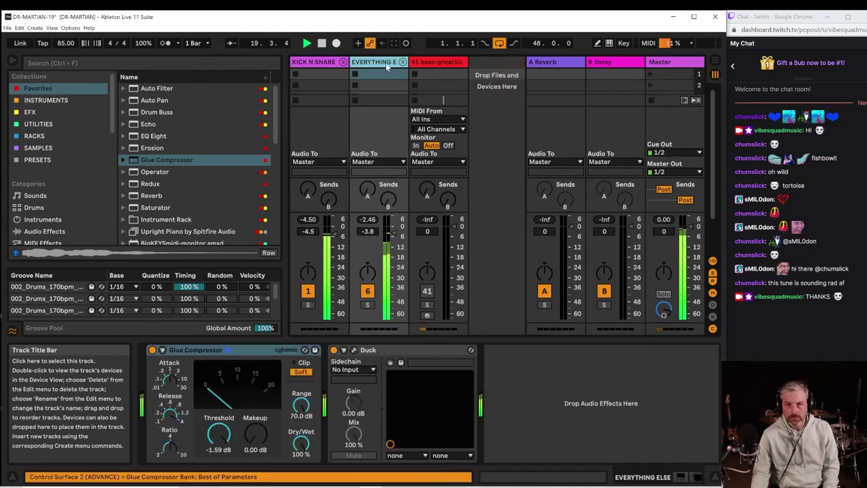
Delete the bass-greatSUb-w-buzz-01 track 41 and show the Master track's devices.
click(457, 64)
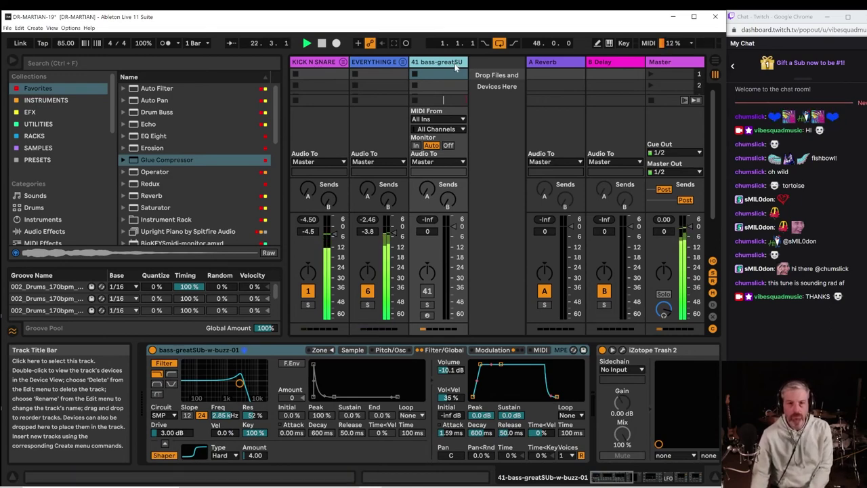
key(Delete)
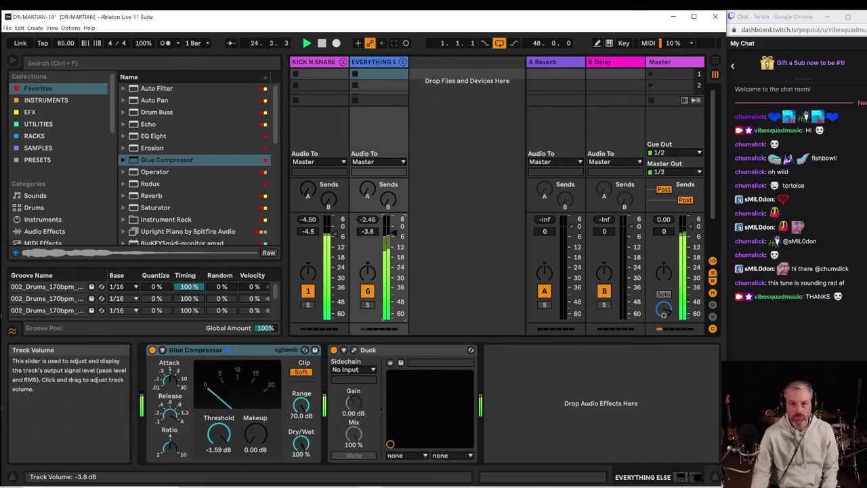
click(671, 62)
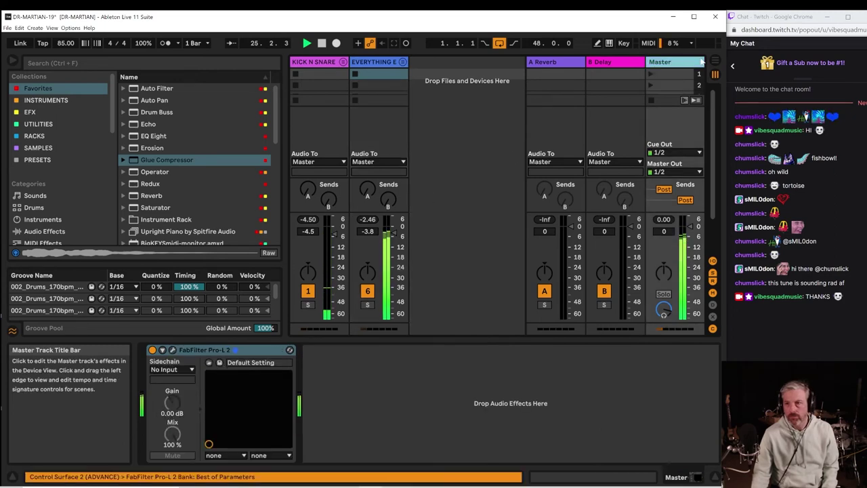
Switch to the Arrangement View and save the Live Set as DR-MARTIAN-20.
click(715, 62)
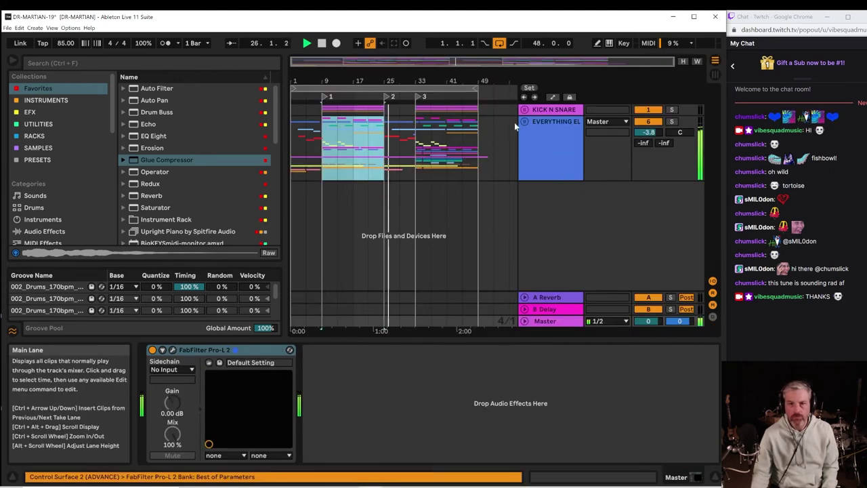
click(8, 27)
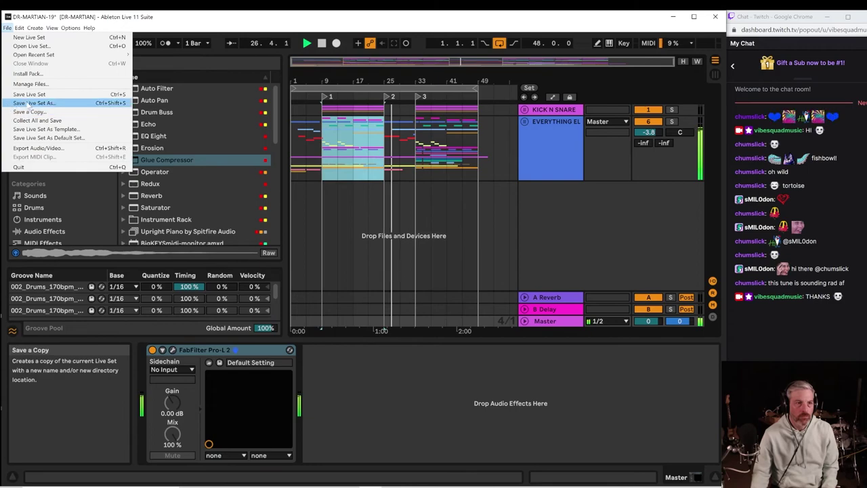
click(27, 105)
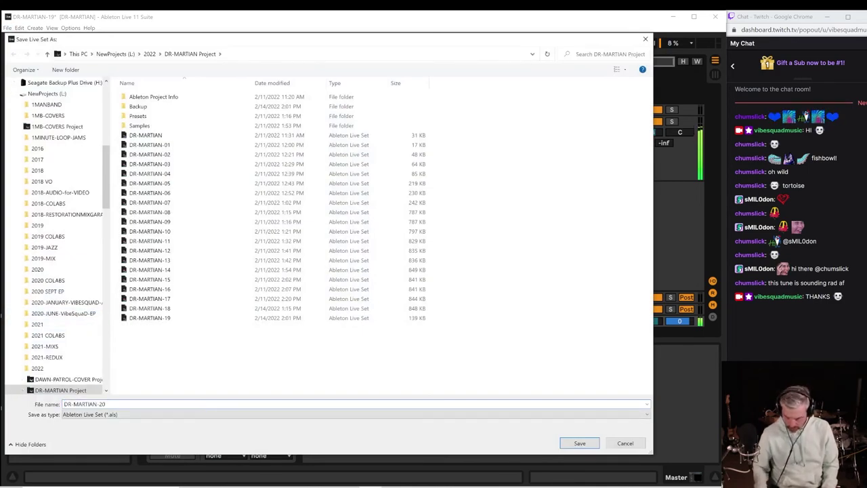
key(Return)
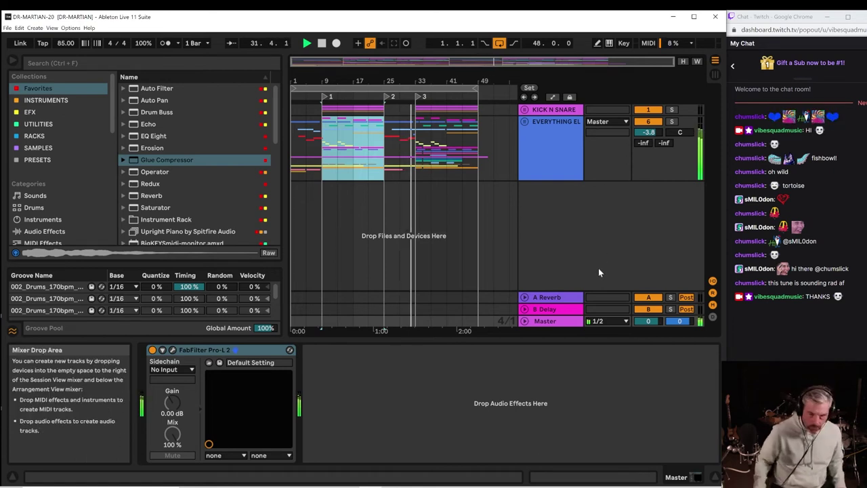
Insert Virtual Tape Machines from the EFX collection before FabFilter Pro-L 2 on the Master track and close its plug-in window.
click(551, 323)
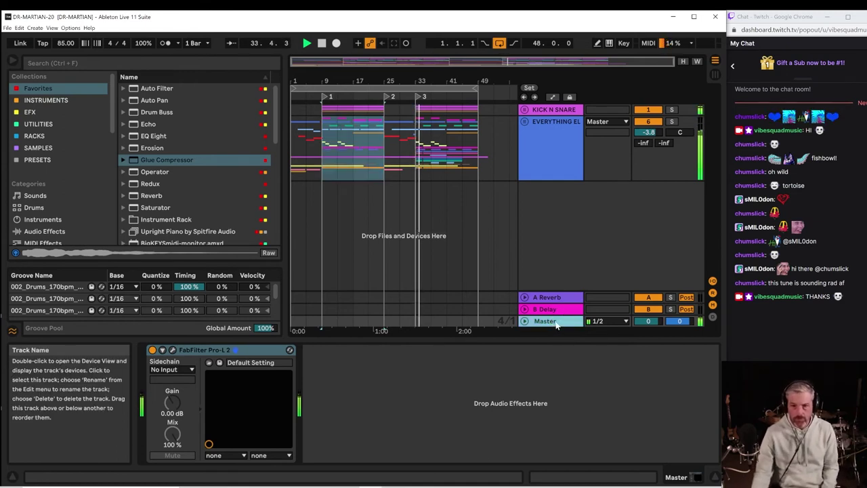
scroll(211, 200, down, 10)
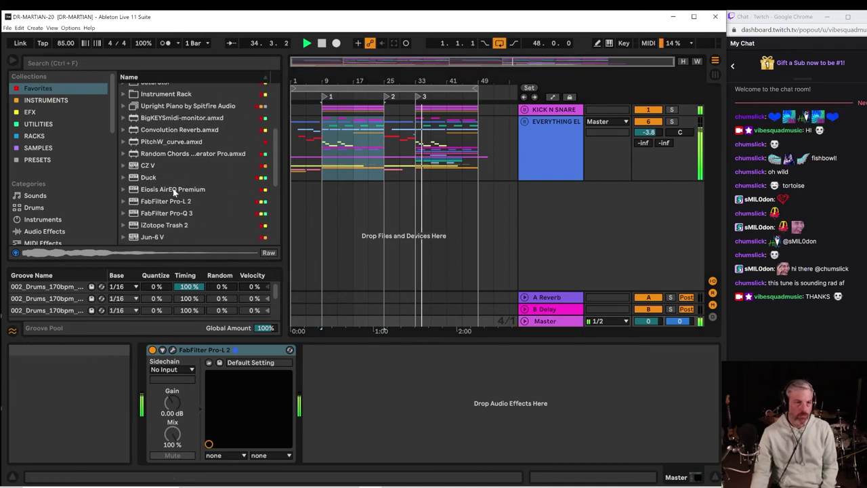
click(38, 124)
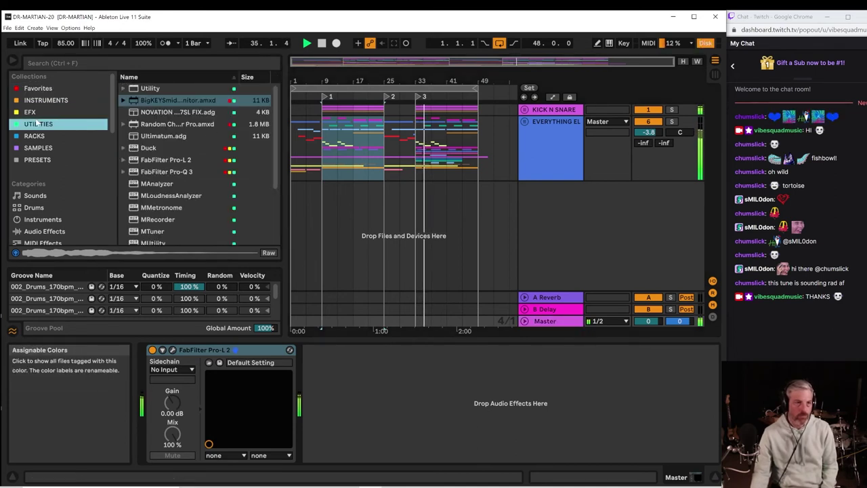
click(30, 112)
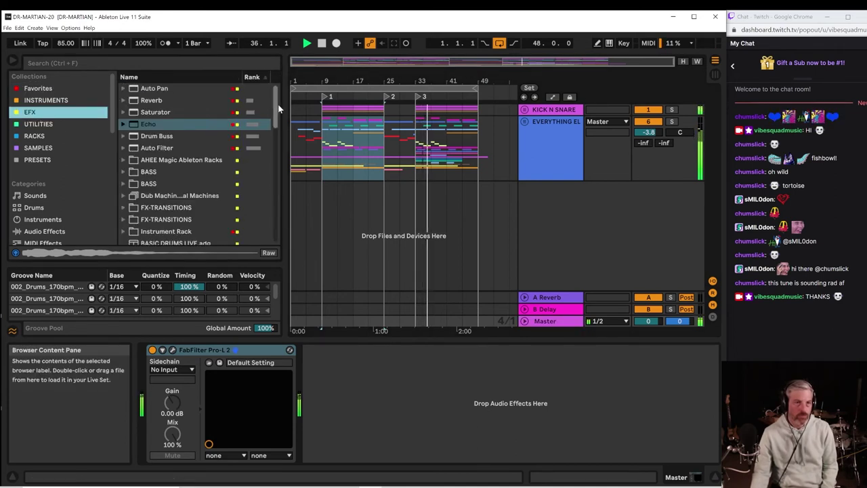
scroll(201, 203, down, 15)
drag(171, 226, 146, 359)
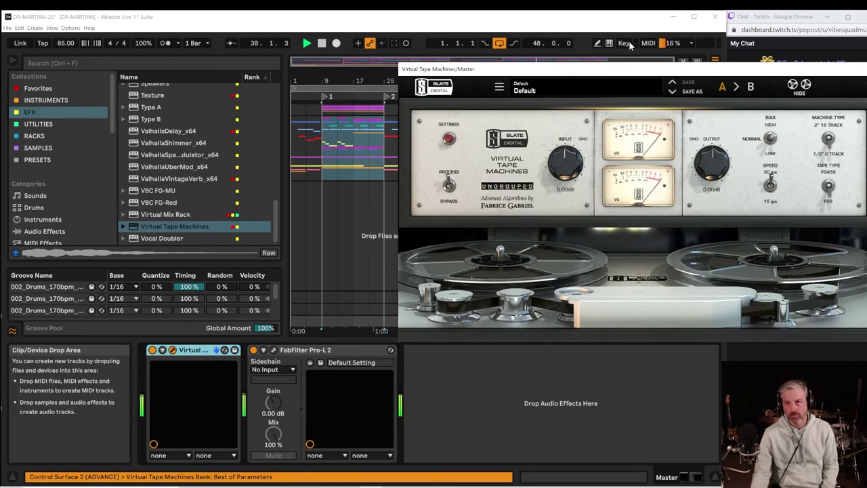
drag(607, 73, 344, 101)
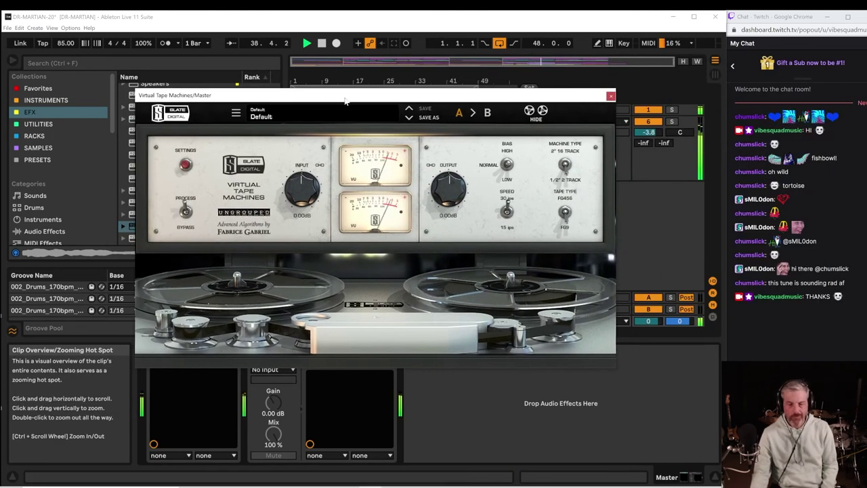
click(609, 97)
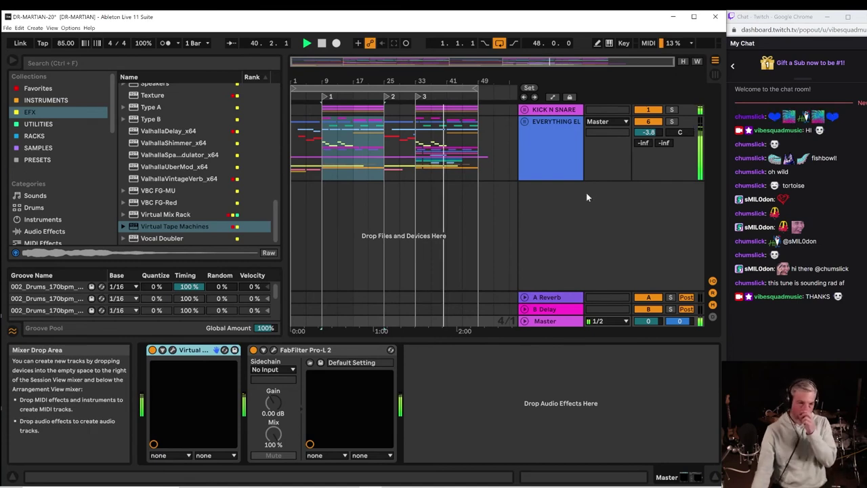
Check the Master limiter, return to the Session mixer, and lower KICK N SNARE to -5.6 dB and EVERYTHING ELSE to -4.5 dB.
click(273, 350)
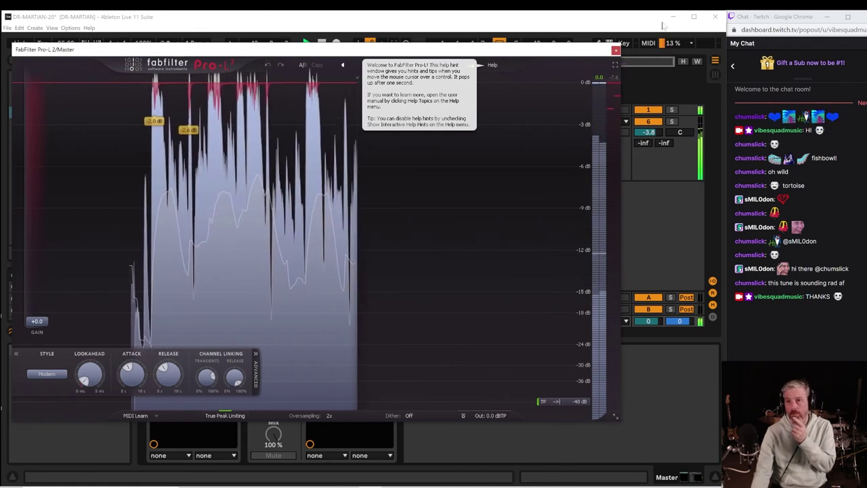
click(713, 77)
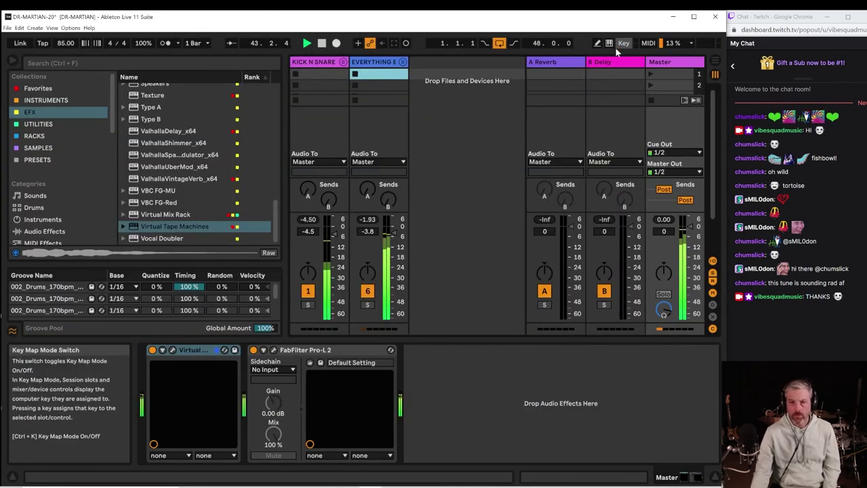
click(614, 49)
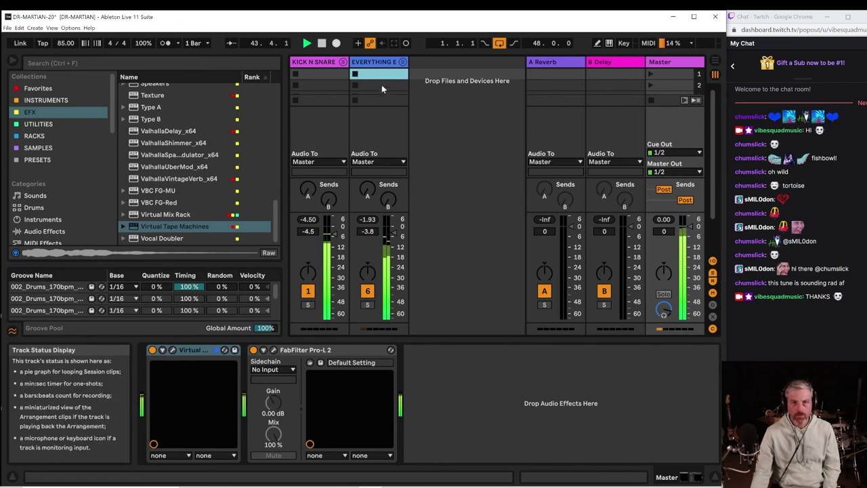
drag(328, 232, 328, 237)
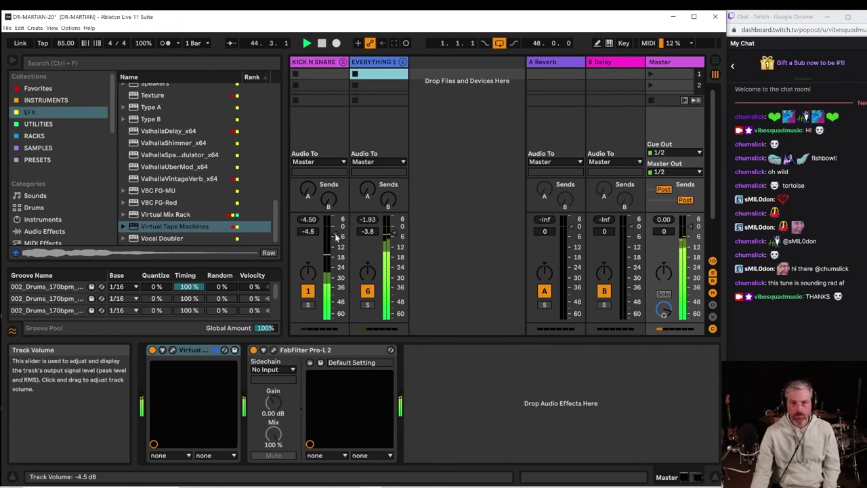
click(392, 235)
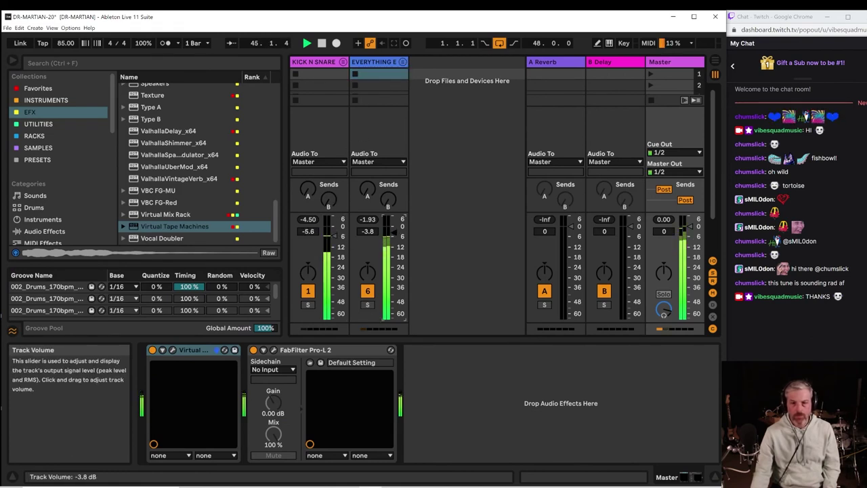
Unfold the EVERYTHING ELSE group, hide the browser, and lower the bass-buzzy-awesomeness-01 track to -2.4 dB.
click(402, 62)
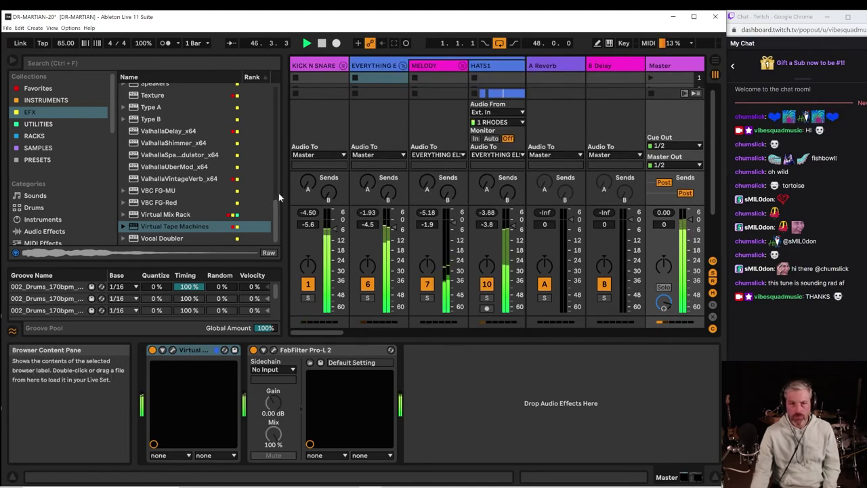
click(12, 61)
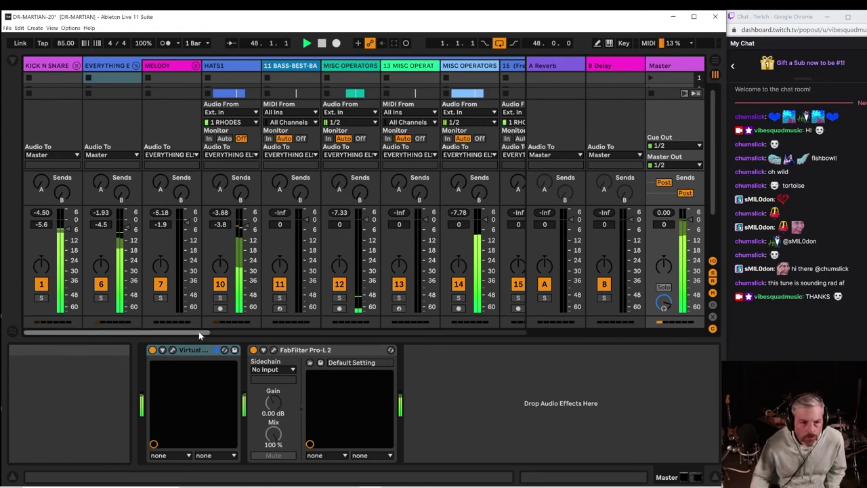
drag(198, 332, 286, 328)
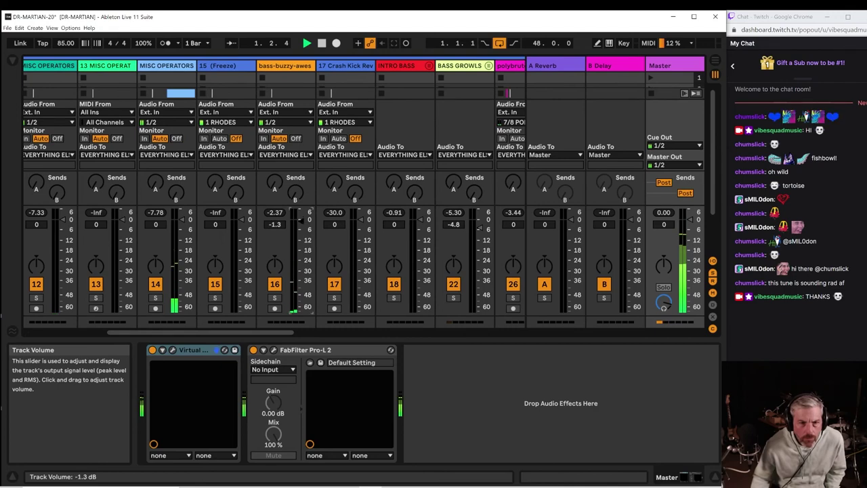
click(303, 67)
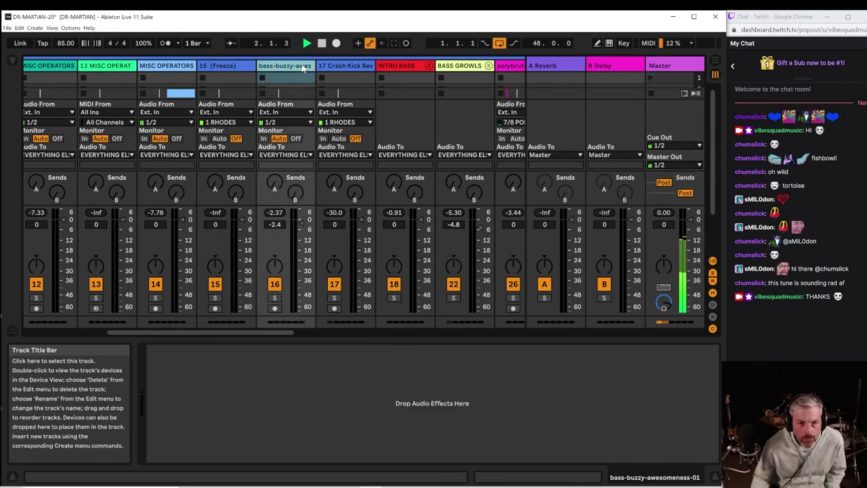
Show the browser and add a Glue Compressor from Favorites to bass-buzzy-awesomeness-01 with a -1.27 dB threshold.
click(14, 61)
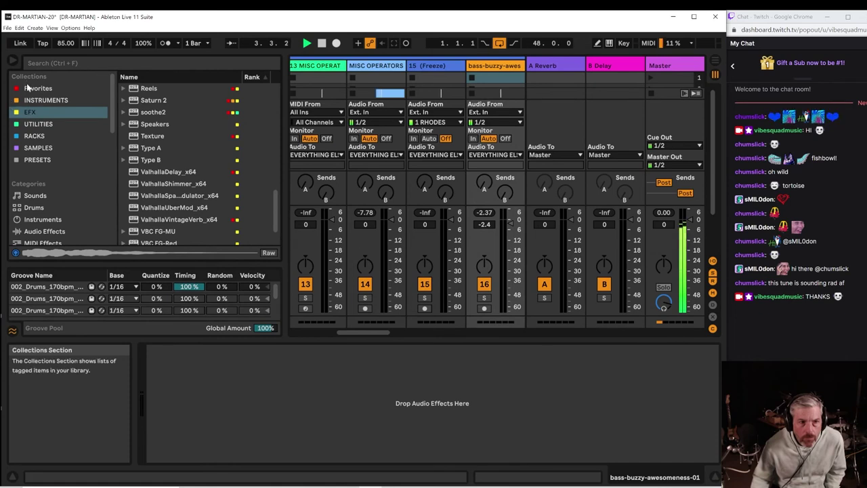
click(28, 88)
scroll(149, 135, up, 4)
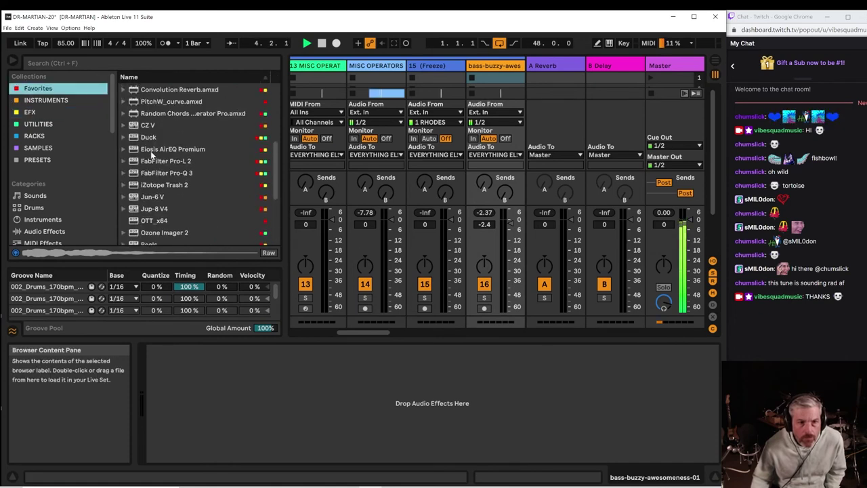
scroll(152, 154, up, 5)
mouse_move(138, 161)
mouse_down()
mouse_move(227, 324)
mouse_move(235, 374)
mouse_up()
drag(221, 429, 221, 434)
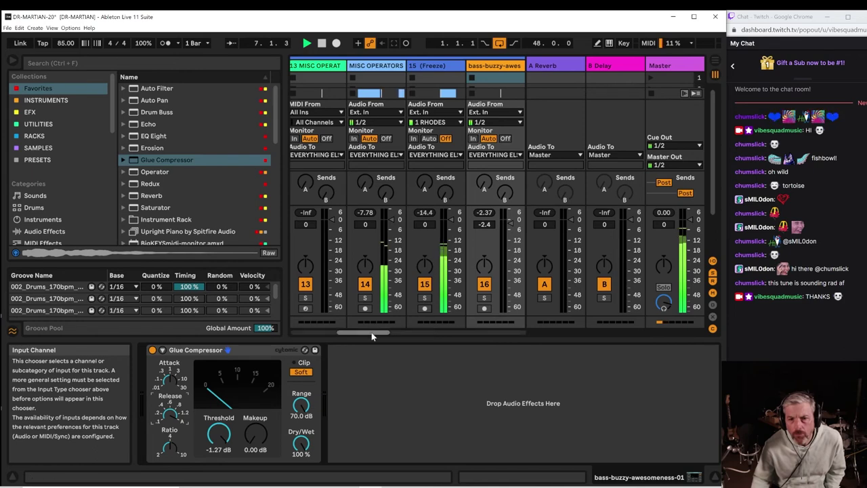
Lower the INTRO BASS group to -3.8 dB and add a Glue Compressor with a -1.90 dB threshold.
drag(366, 331, 386, 332)
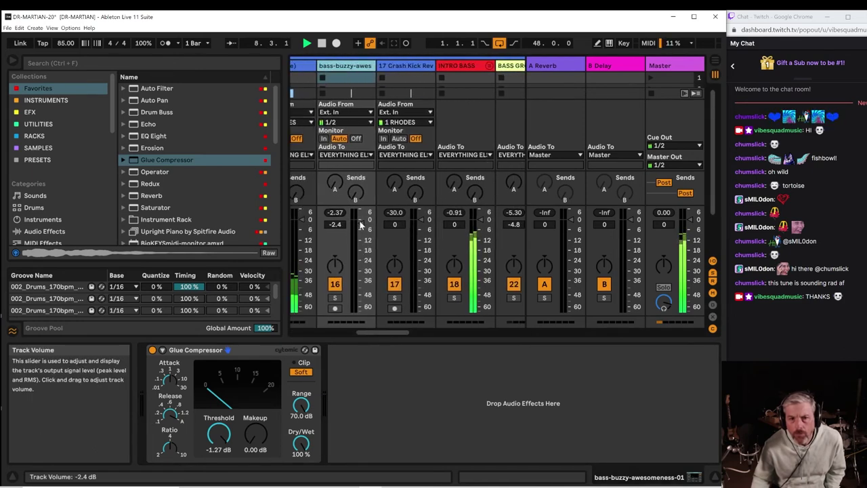
drag(373, 331, 382, 332)
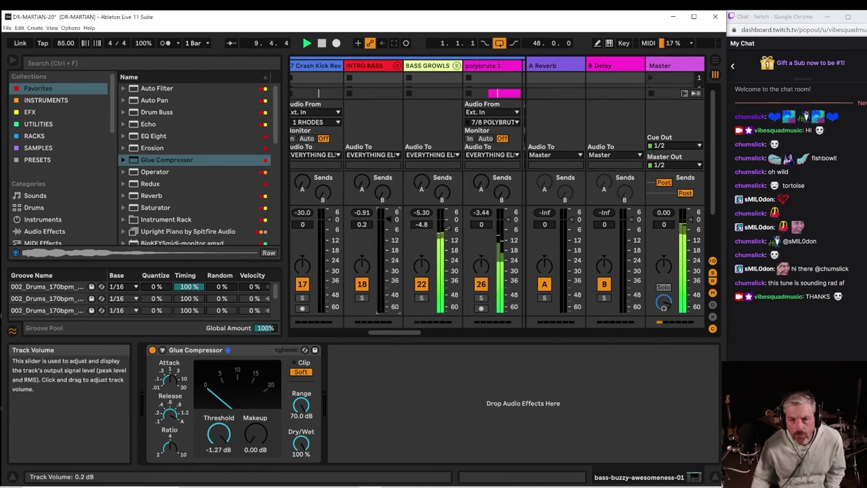
click(372, 65)
drag(159, 160, 230, 406)
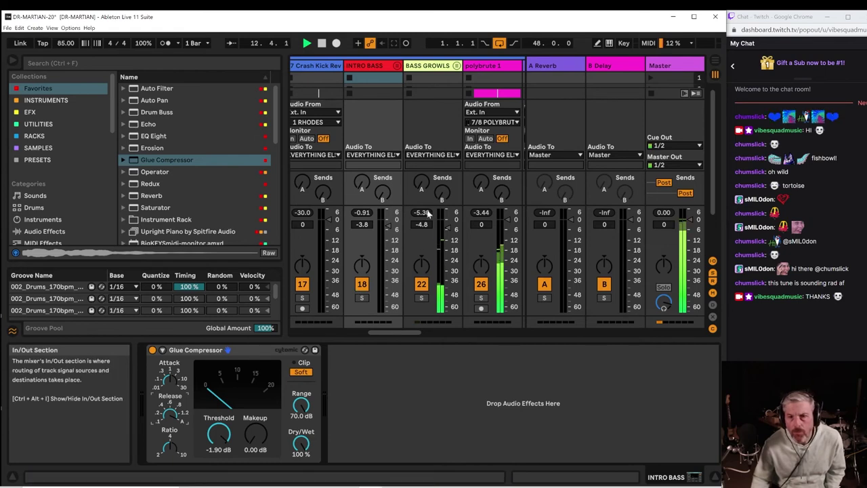
Lower polybrute 1 to -2.0 dB and reset the EVERYTHING ELSE group's peak level.
drag(381, 333, 399, 333)
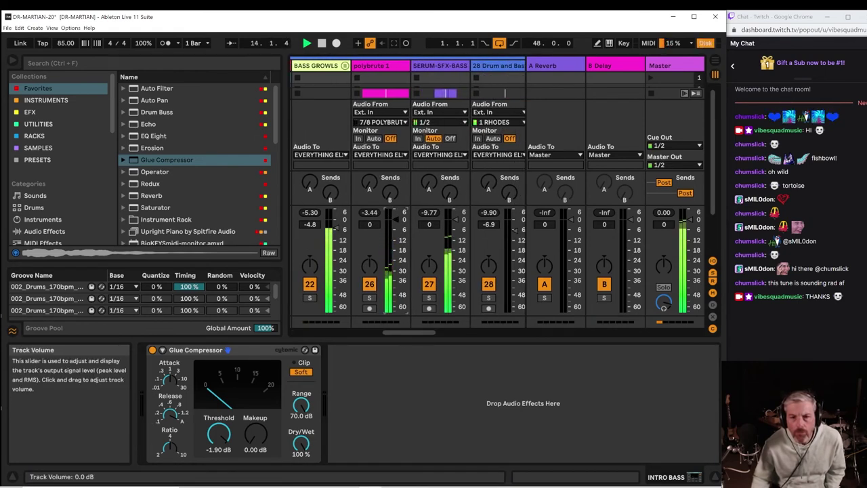
drag(418, 334, 240, 333)
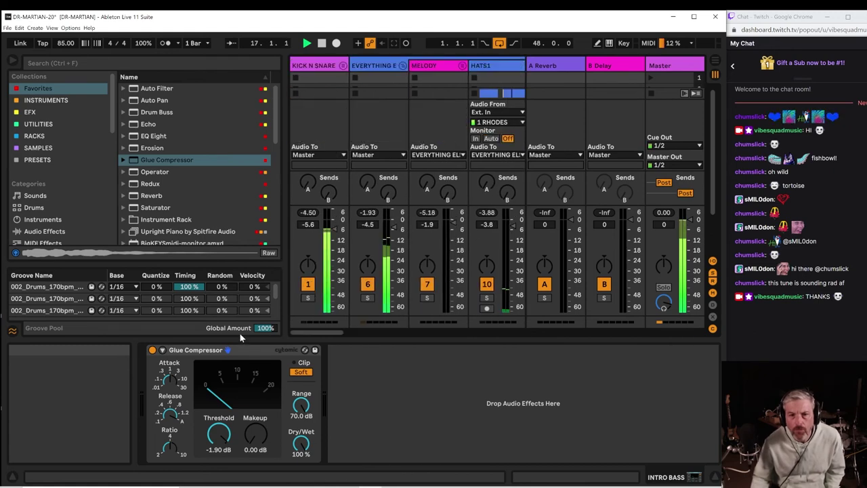
click(368, 213)
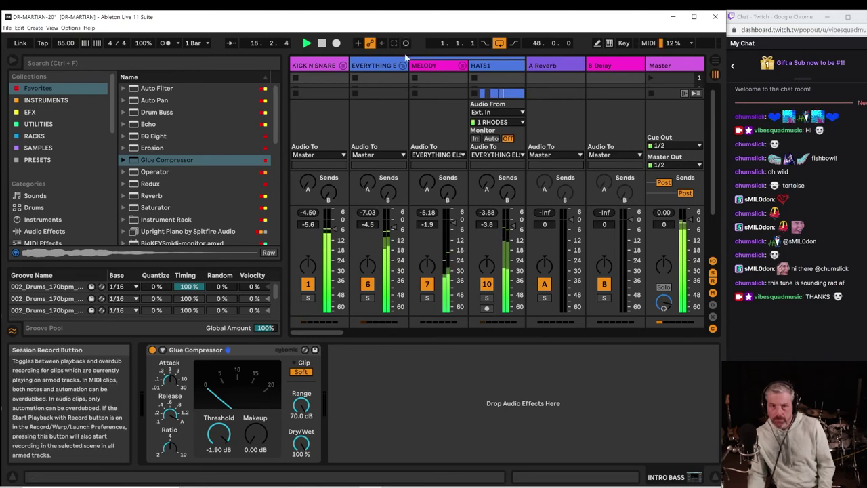
Review the limiting in the Master's FabFilter Pro-L 2, and lower MELODY to -3.8 dB and HATS1 to -5.6 dB.
click(675, 65)
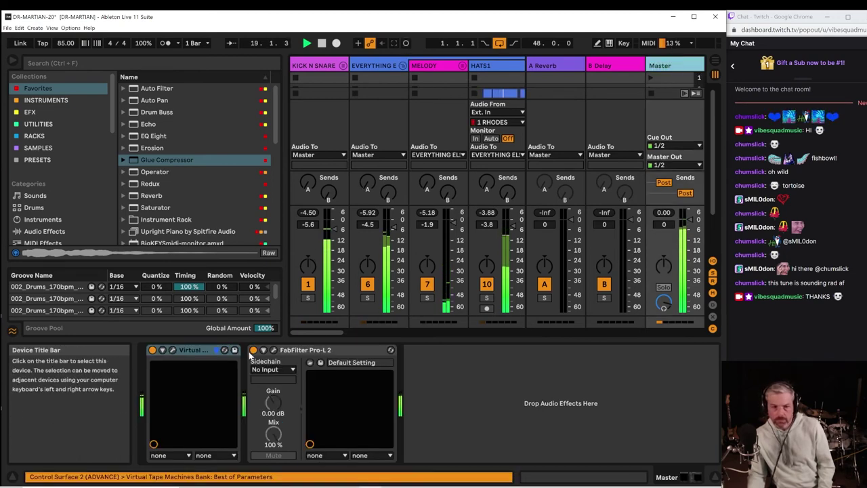
click(273, 350)
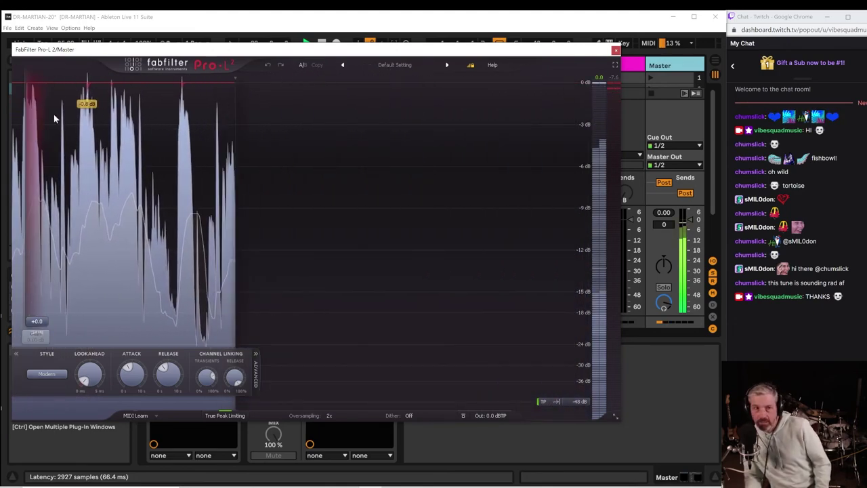
click(615, 51)
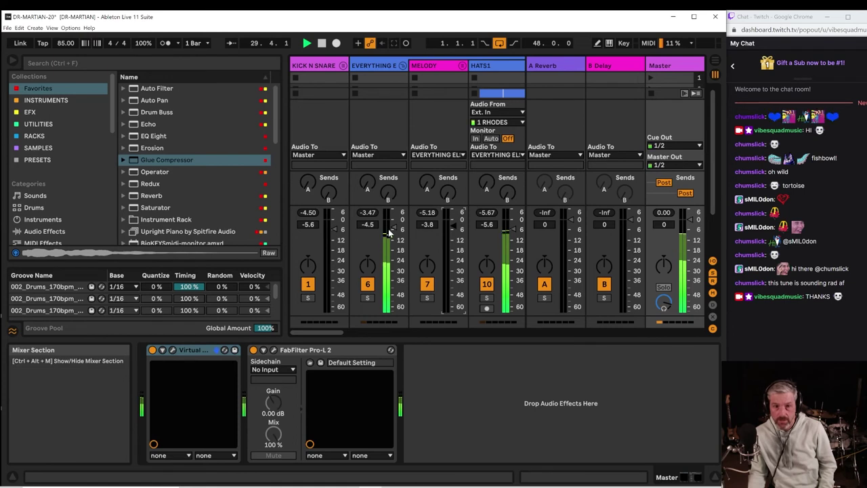
Lower the INTRO BASS group to -8.0 dB and reset its peak level.
drag(330, 334, 406, 335)
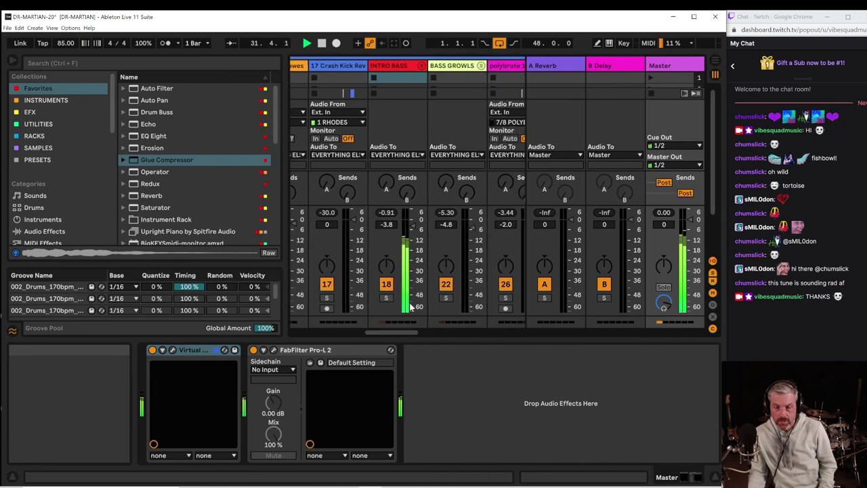
click(388, 213)
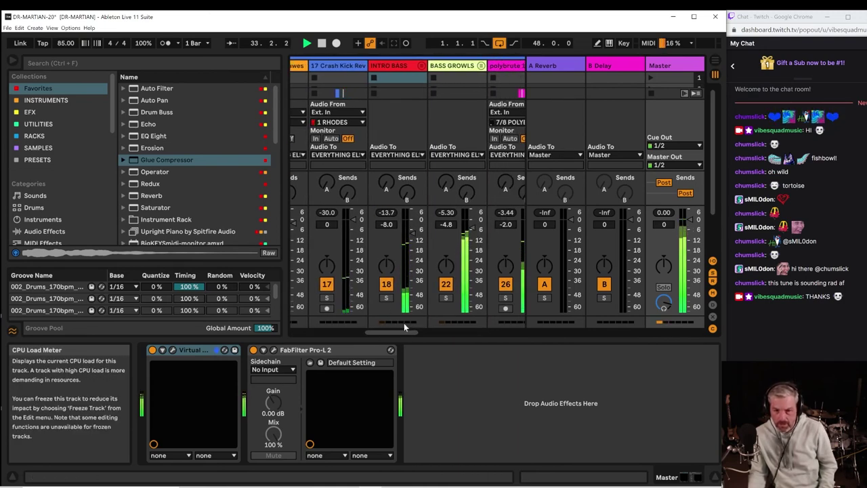
drag(400, 329, 408, 332)
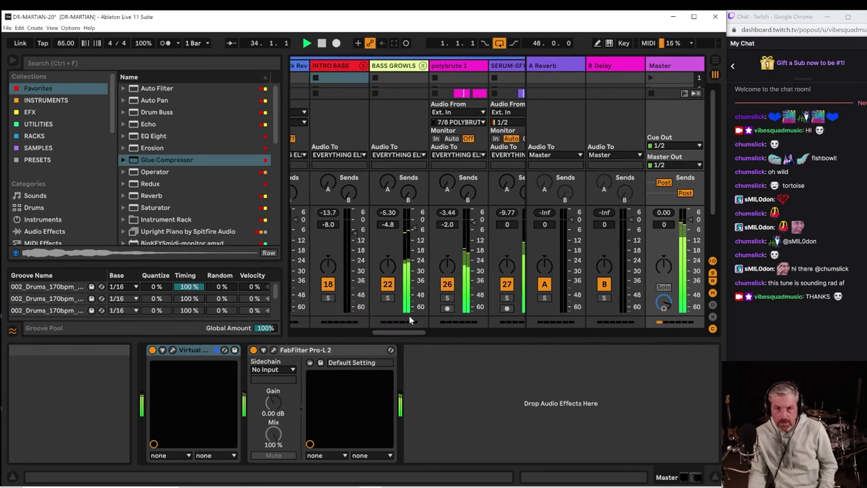
Set the INTRO BASS Glue Compressor's threshold to -2.54 dB and lower polybrute 1 to -3.0 dB.
click(326, 70)
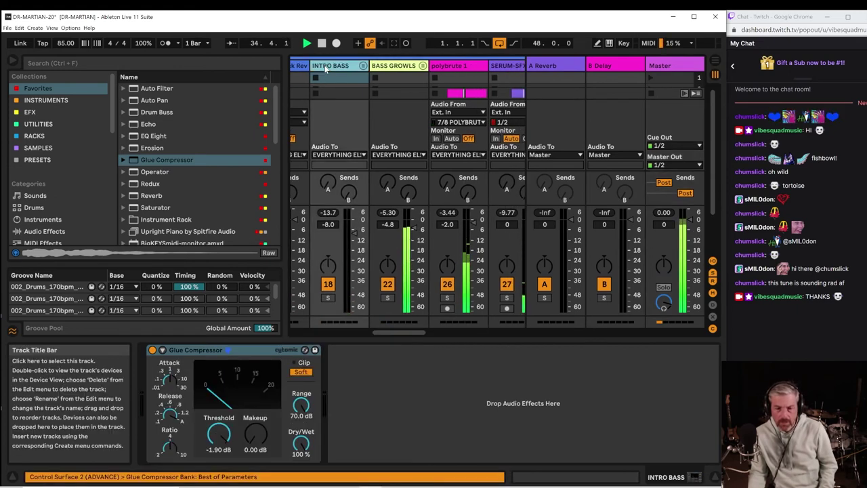
drag(218, 434, 218, 438)
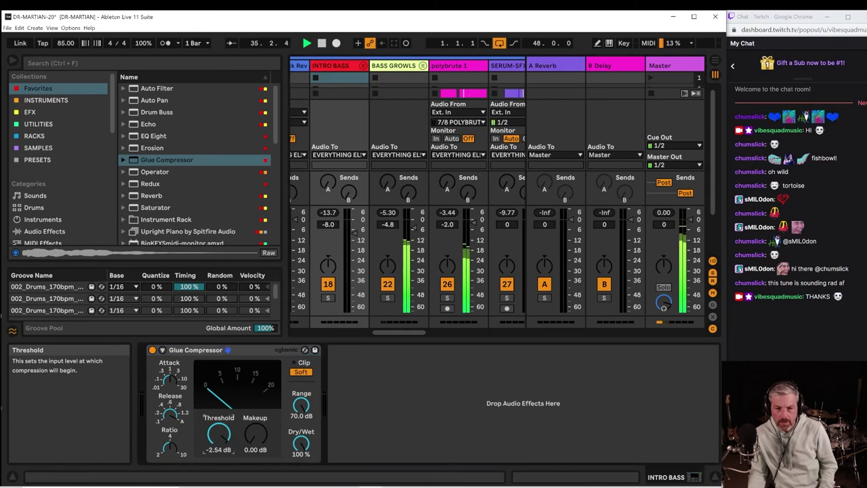
click(388, 72)
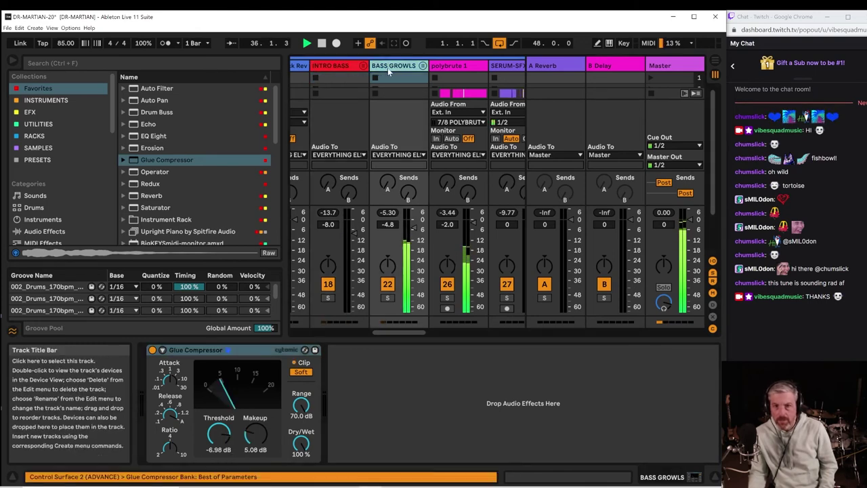
click(447, 68)
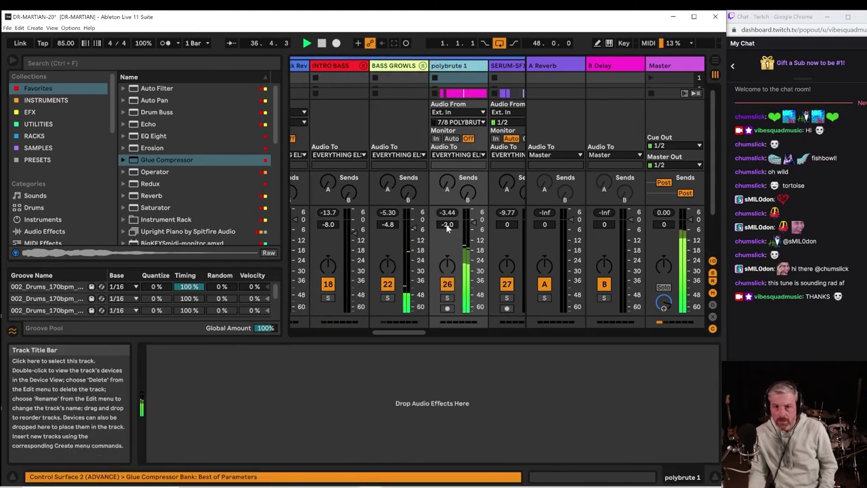
drag(447, 228, 447, 231)
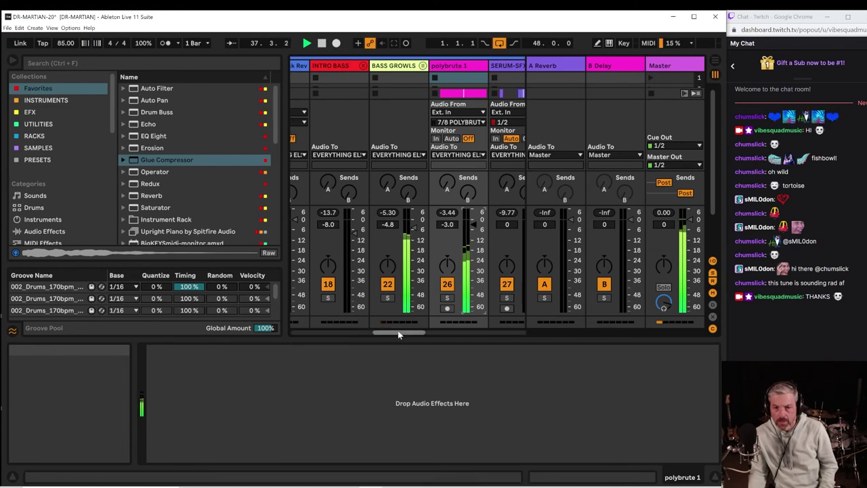
Switch from the mixer to the Arrangement view and hide the device area to show more tracks.
drag(399, 332, 509, 342)
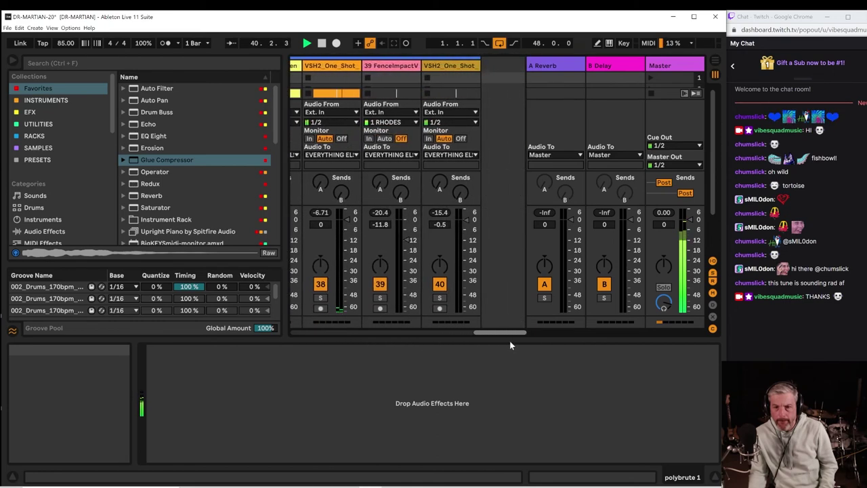
click(683, 68)
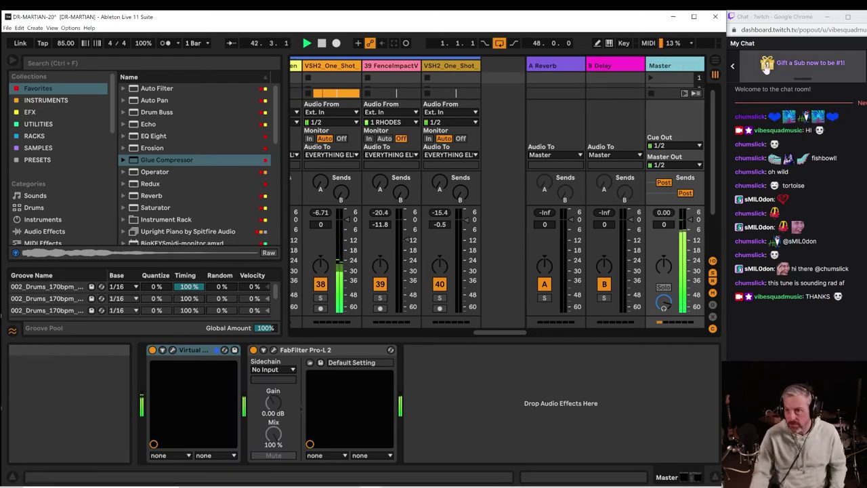
click(717, 63)
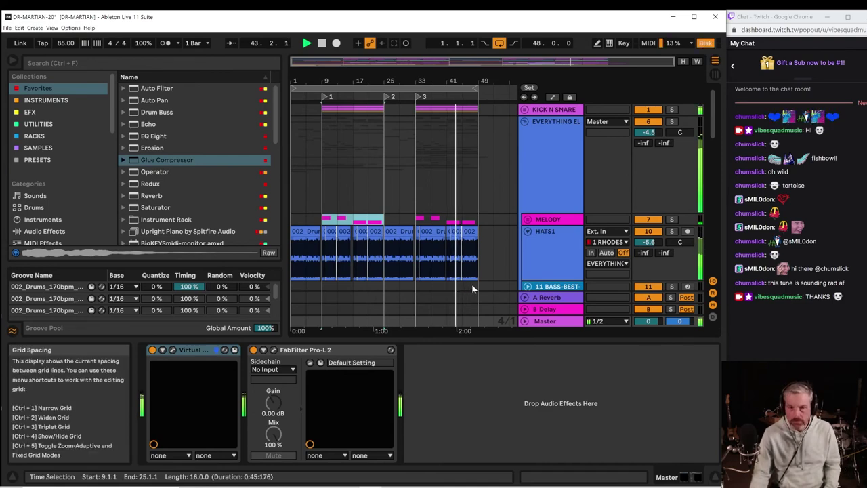
click(529, 257)
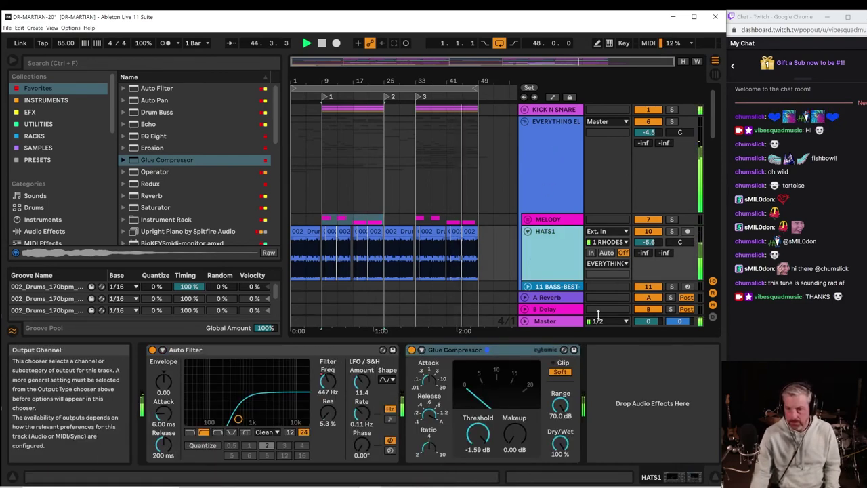
drag(598, 392, 599, 461)
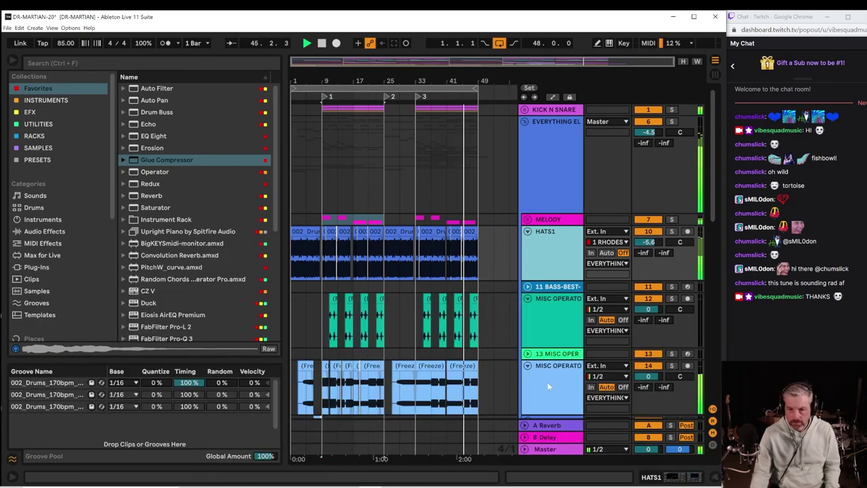
Fold the ss_crd_pro_m track and the VSH2_One_Sh track 40.
scroll(550, 369, down, 15)
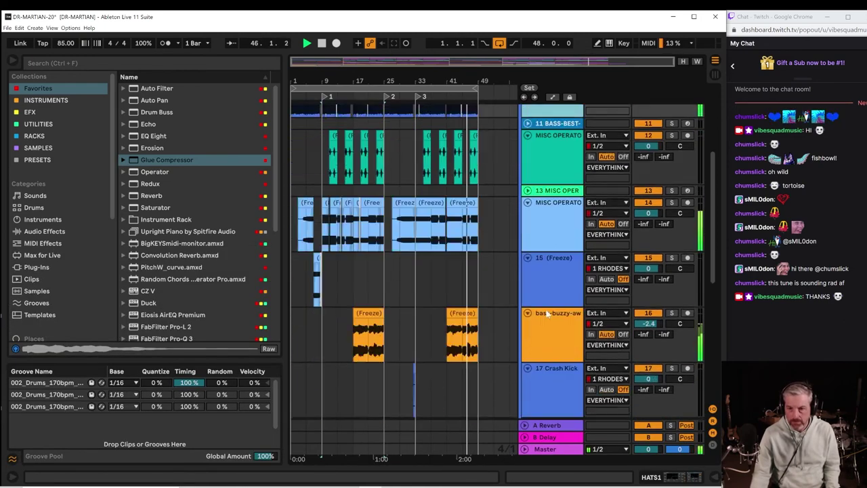
scroll(532, 329, down, 4)
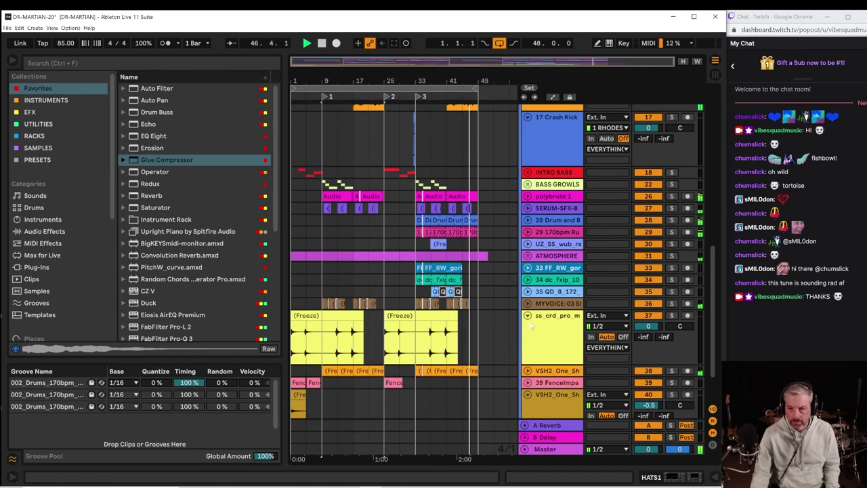
click(527, 315)
click(526, 360)
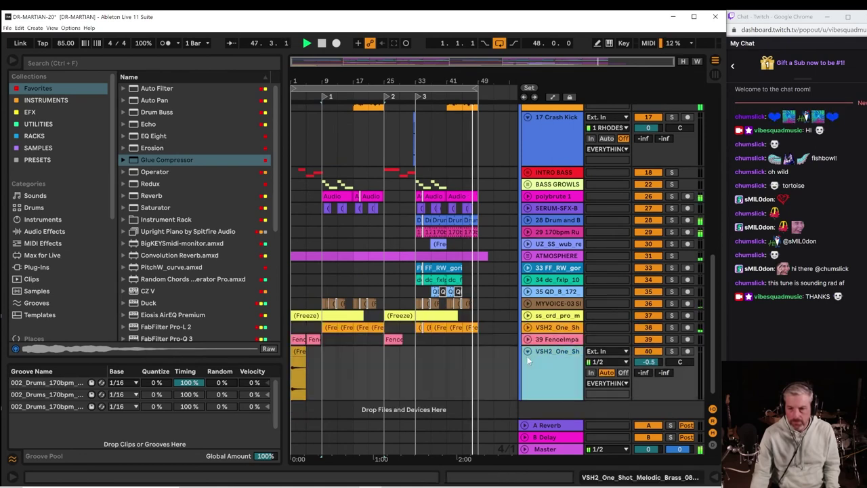
click(527, 350)
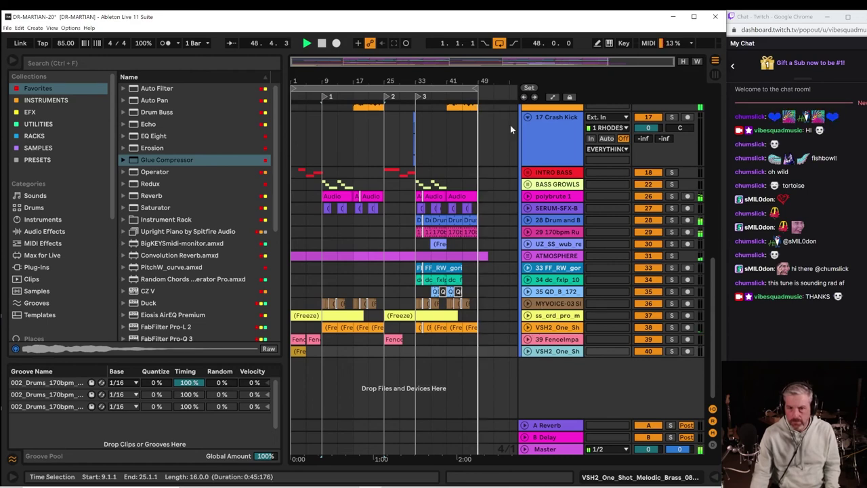
Extend the arrangement loop to 50 bars and unfold the ATMOSPHERE group.
click(465, 97)
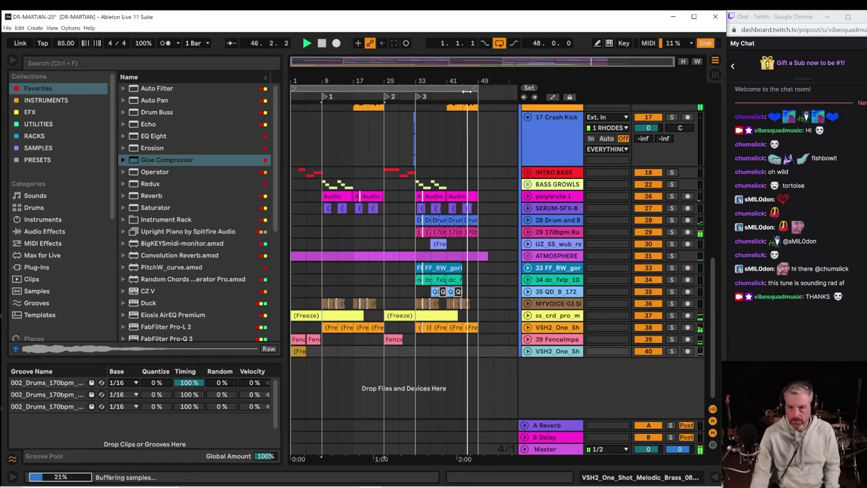
drag(473, 79, 496, 101)
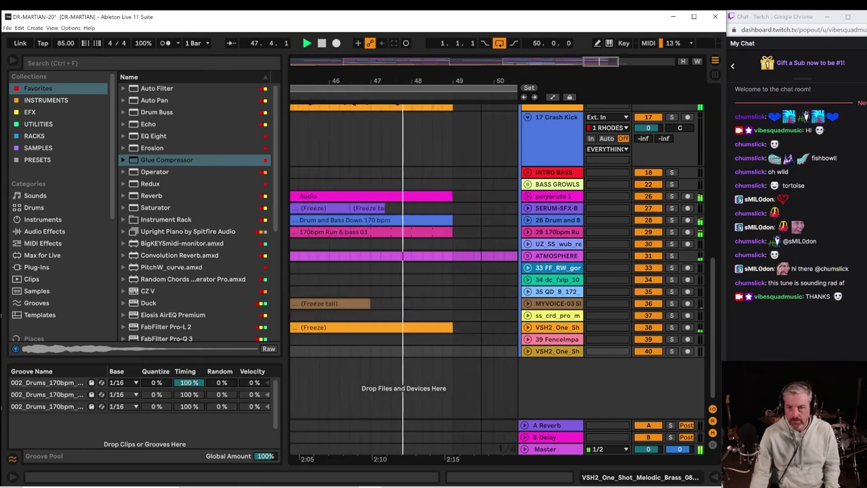
click(526, 256)
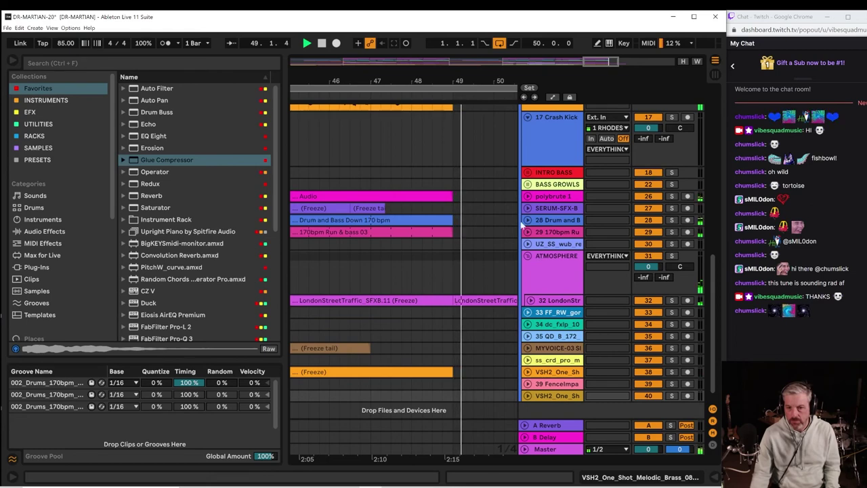
Play the song's ending across bar 49 to check how the parts stop.
key(space)
drag(459, 79, 465, 111)
key(space)
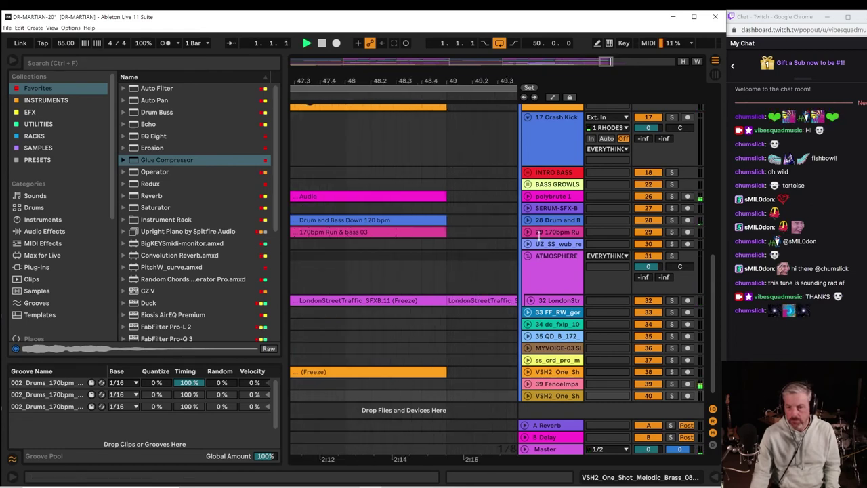
click(433, 261)
key(space)
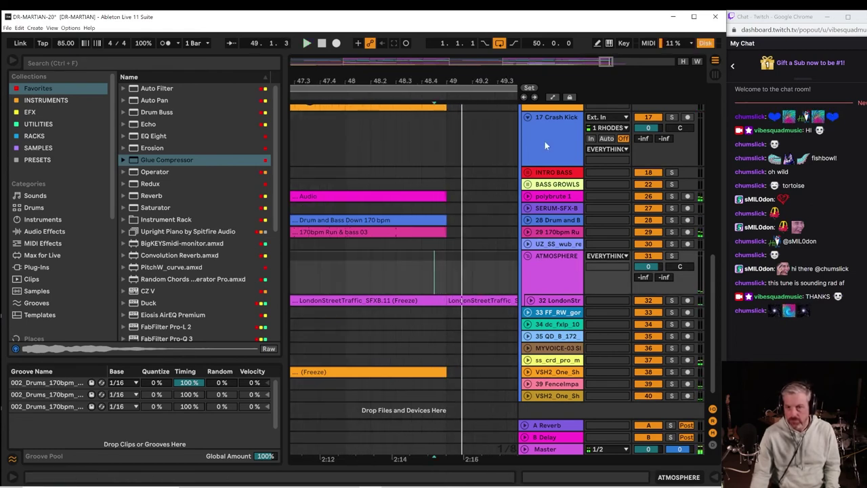
Solo the MISC OPERATO track 14 and listen to the end of its clip before bar 49.
click(544, 140)
scroll(561, 144, up, 5)
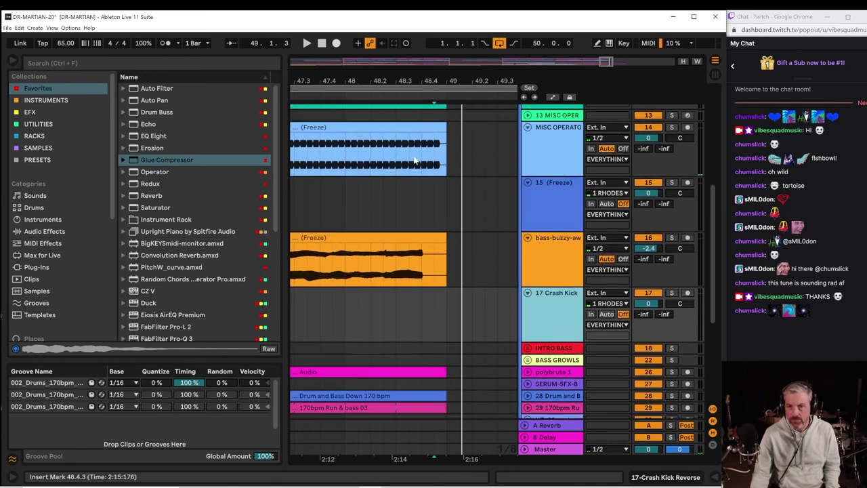
click(397, 160)
key(space)
key(space)
click(671, 127)
key(space)
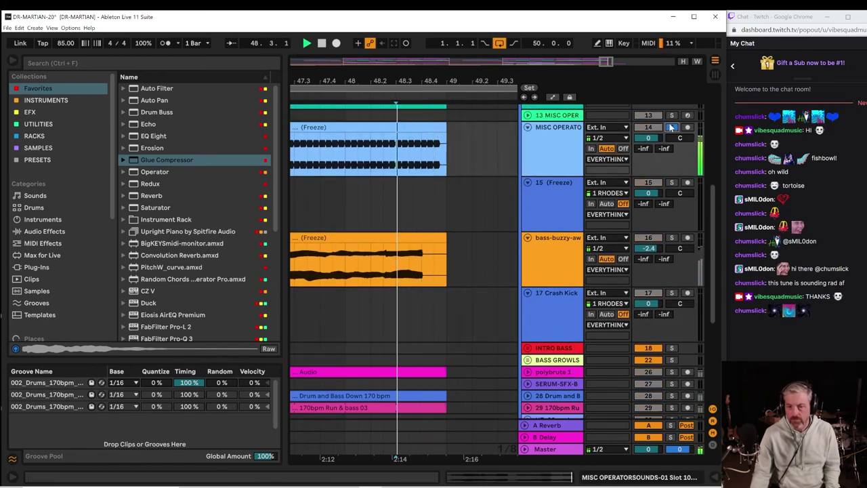
click(671, 127)
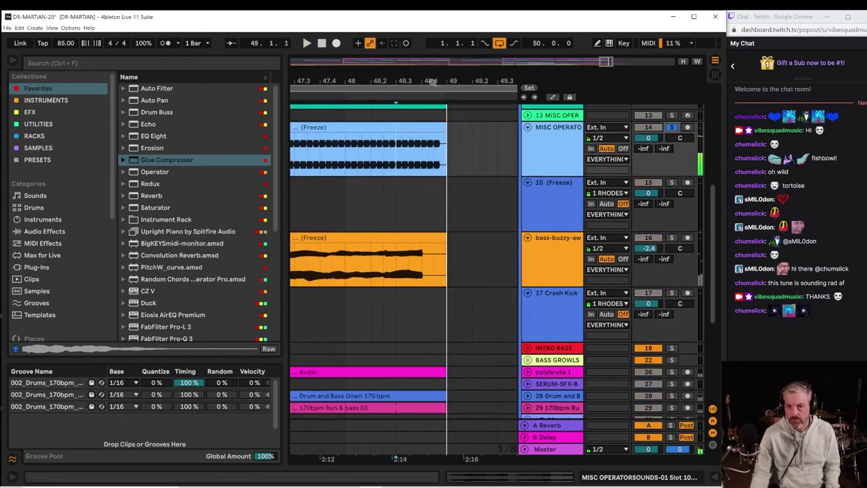
Insert an audio track below MISC OPERATO track 14 and move that clip's section from 48.4.3 to 49.1.1 onto it.
drag(432, 82, 431, 101)
right_click(555, 153)
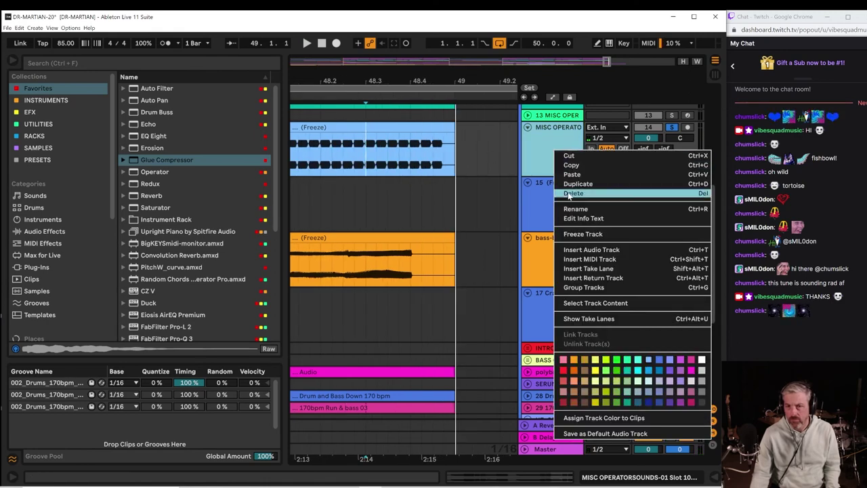
click(591, 249)
drag(433, 153, 455, 155)
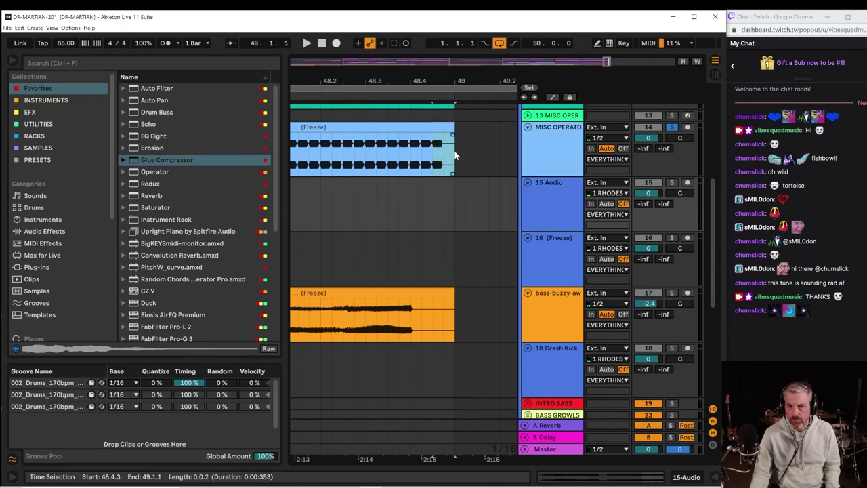
drag(444, 201, 445, 201)
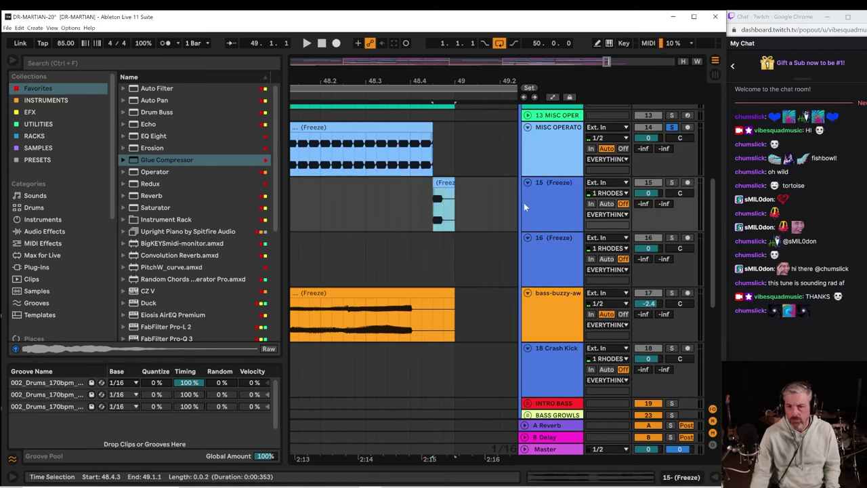
Add ValhallaShimmer_x64 from the EFX collection to the new audio track 15.
click(538, 201)
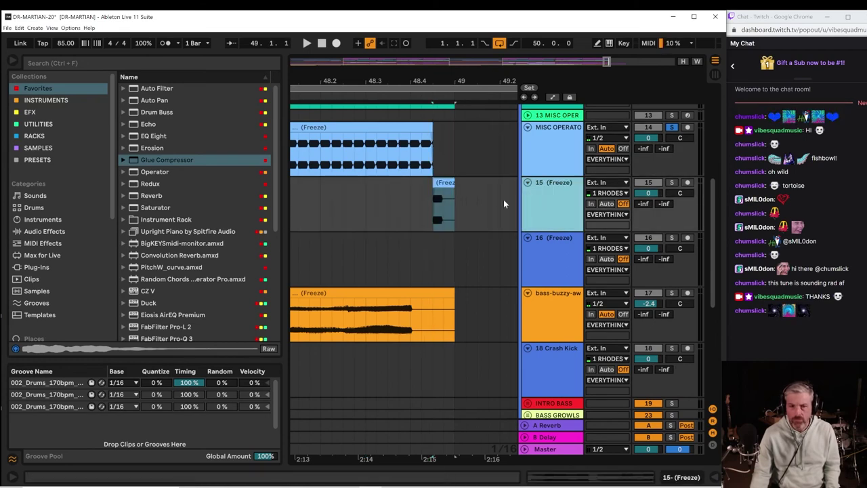
click(7, 27)
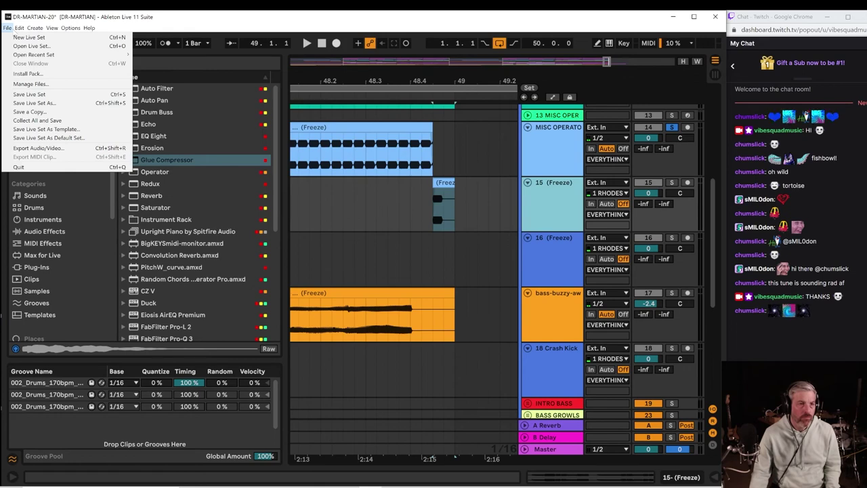
mouse_move(89, 28)
click(131, 108)
click(33, 112)
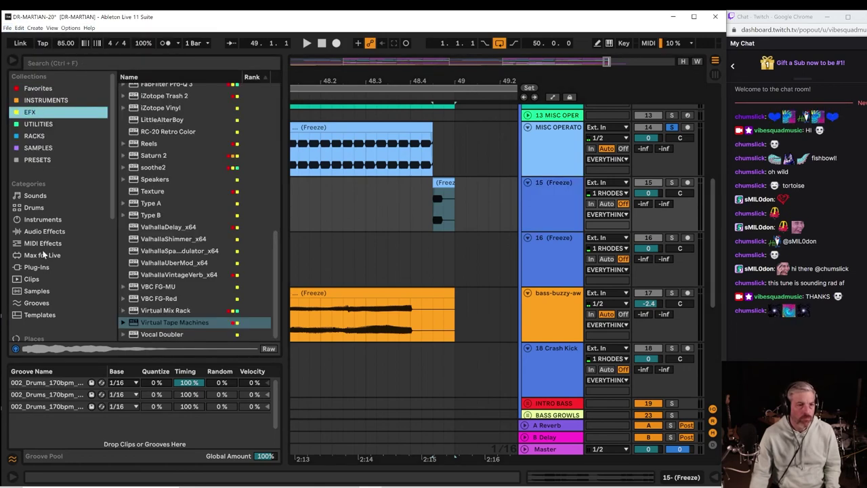
scroll(97, 239, down, 3)
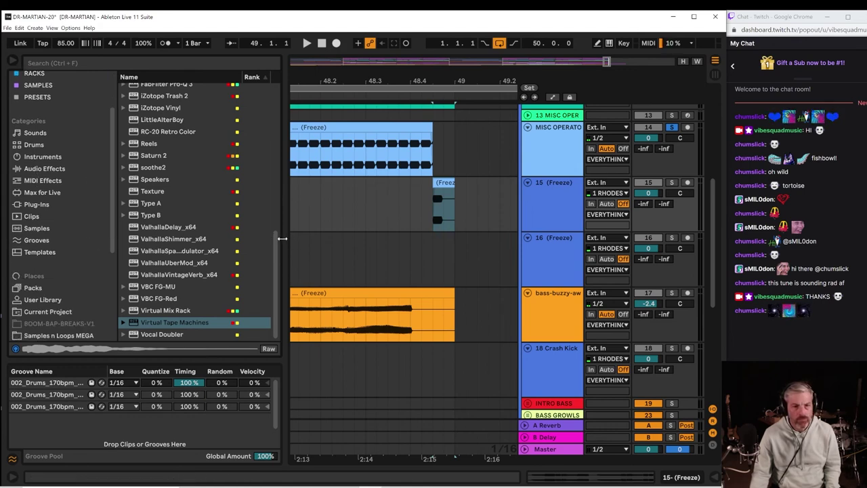
drag(282, 239, 341, 238)
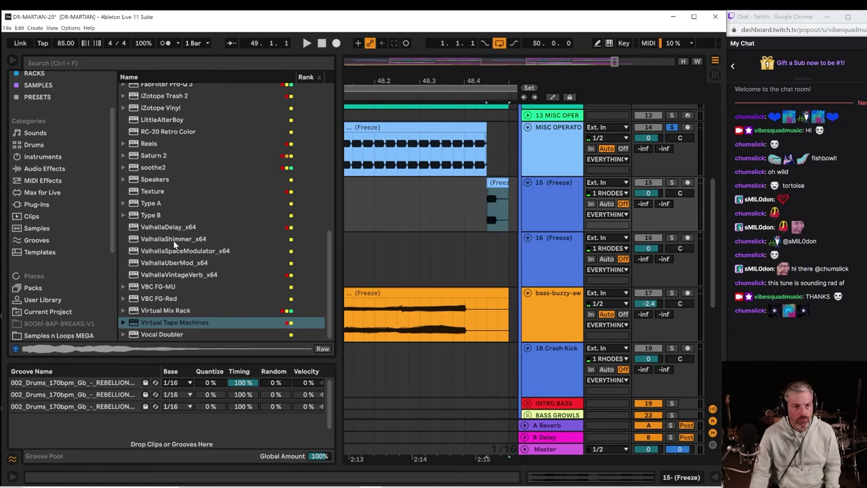
drag(173, 241, 429, 202)
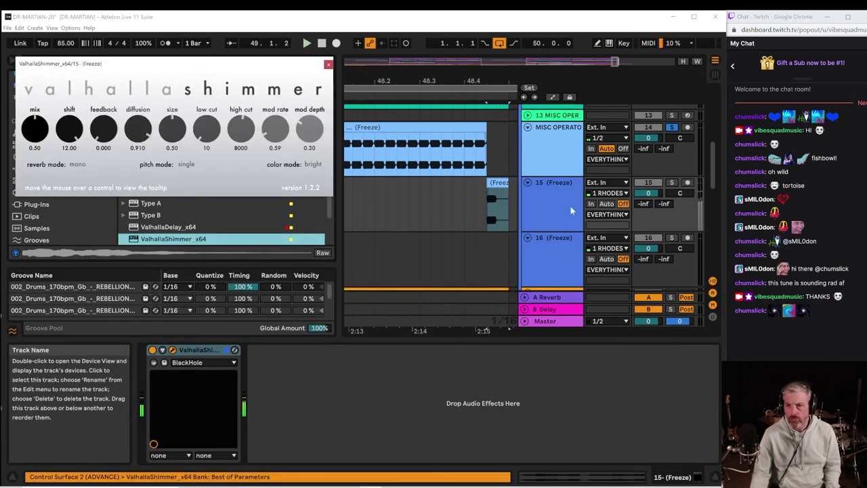
Unsolo the MISC OPERATO track 14 and close the ValhallaShimmer window.
click(671, 127)
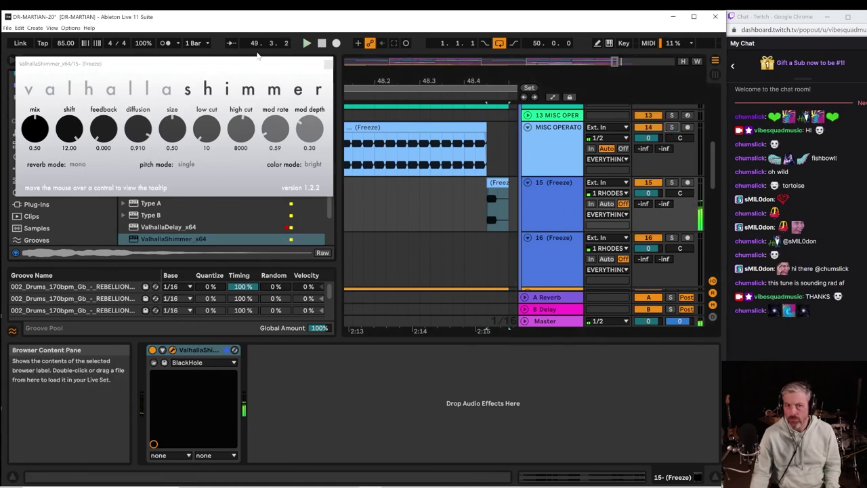
drag(269, 63, 278, 69)
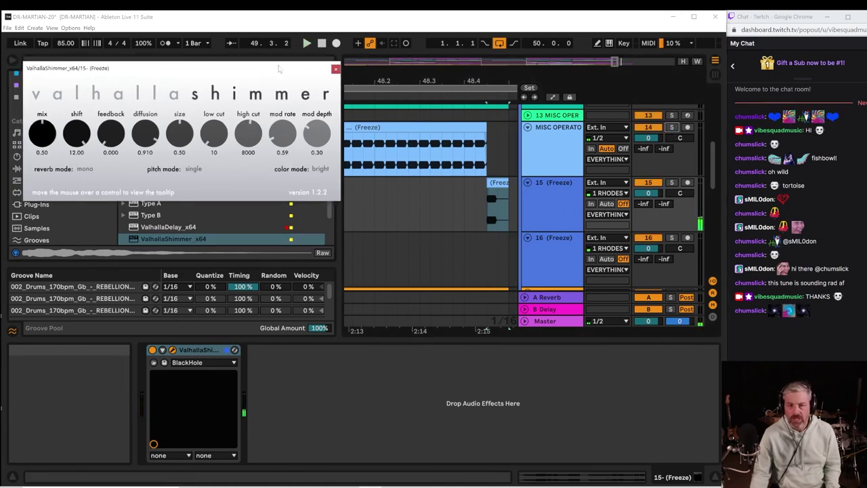
click(335, 69)
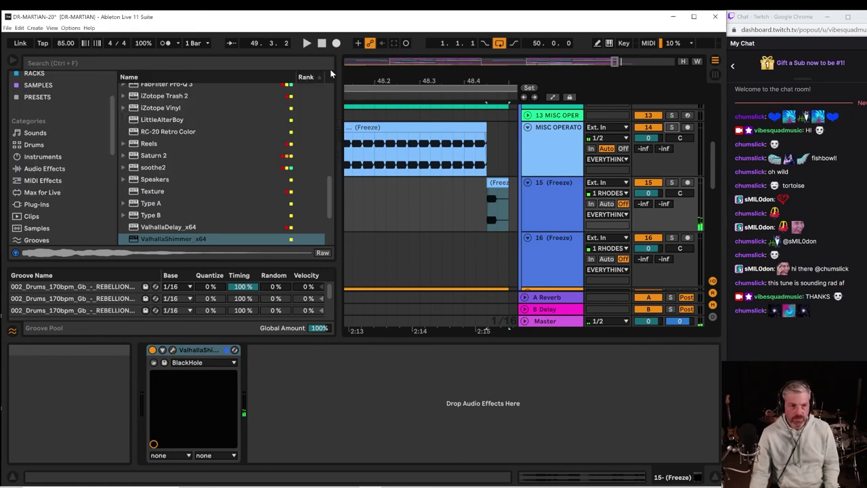
Replace ValhallaShimmer on audio track 15 with ValhallaVintageVerb_x64 and close its plug-in window.
scroll(163, 176, down, 3)
click(174, 238)
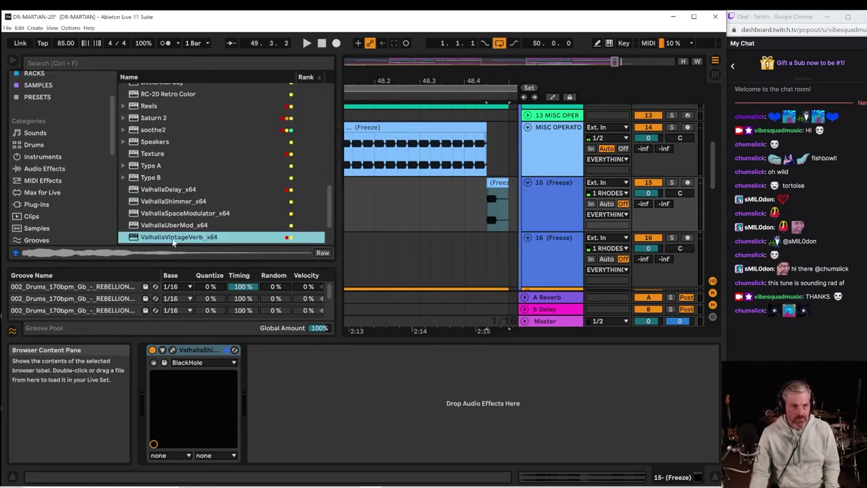
click(171, 351)
drag(192, 350, 194, 349)
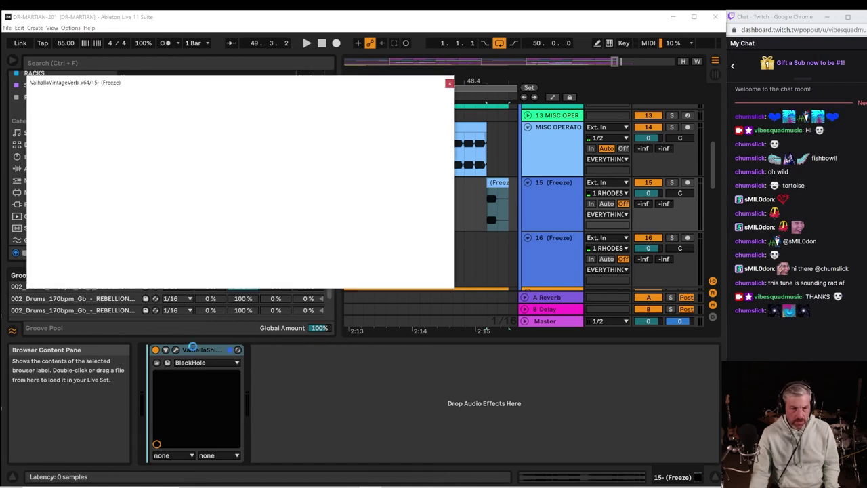
click(280, 352)
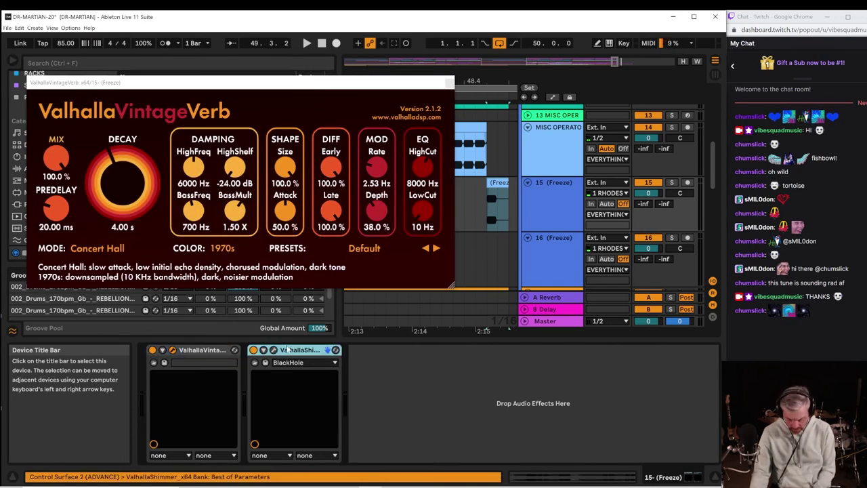
key(Delete)
key(space)
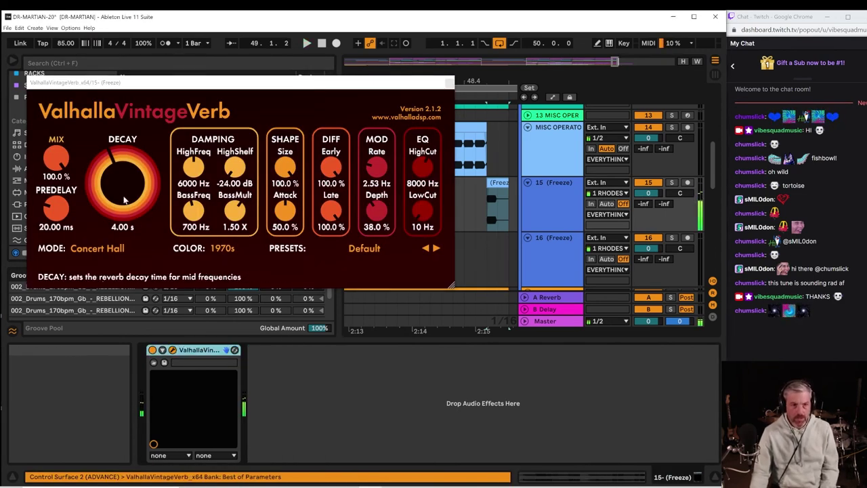
click(448, 82)
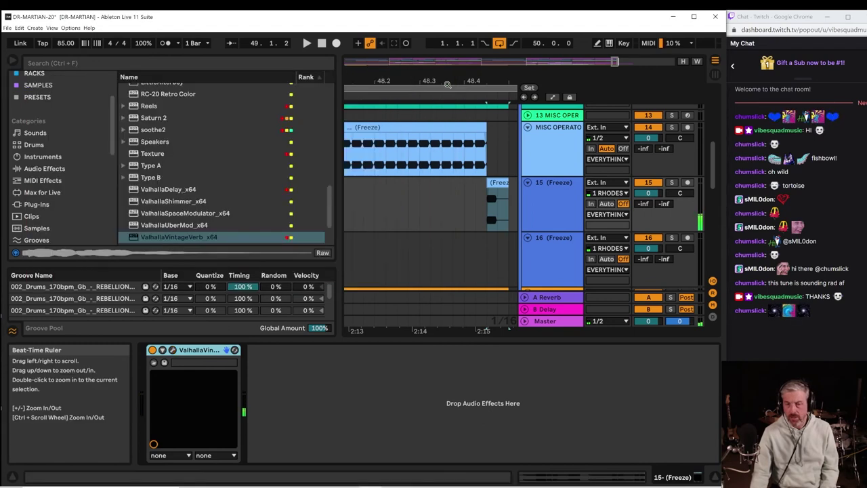
Play the song's ending before bar 49 and delete the frozen clip from audio track 15.
click(465, 201)
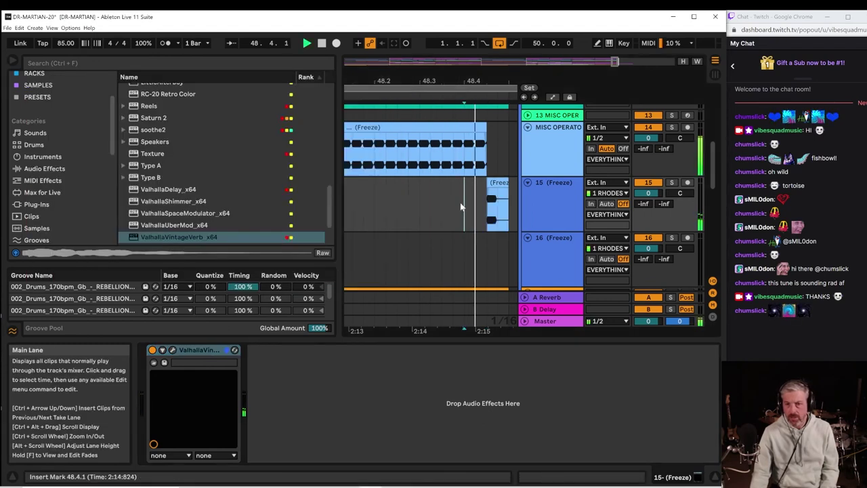
click(408, 201)
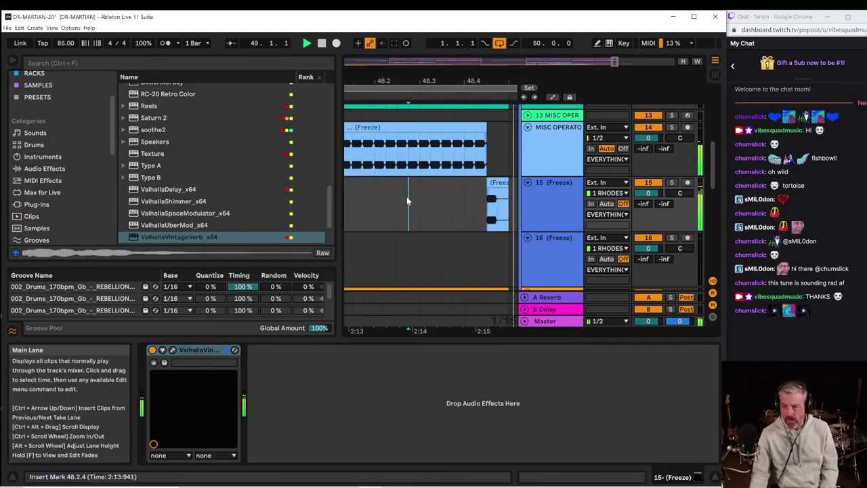
click(497, 196)
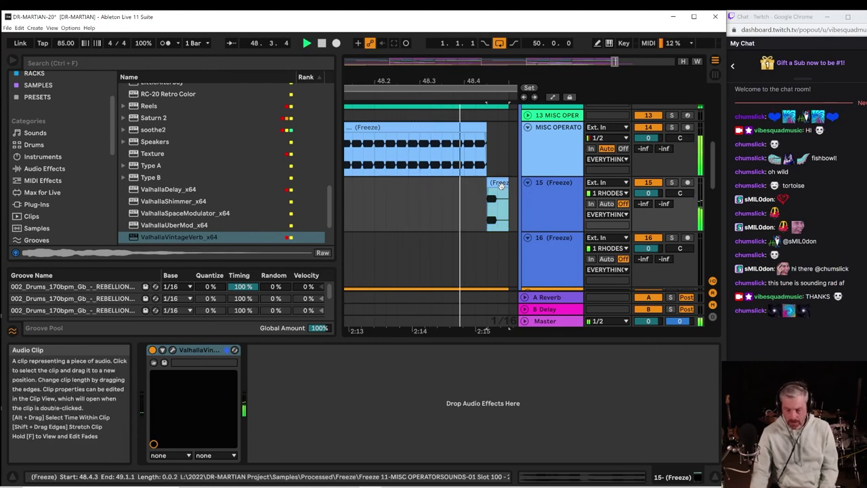
key(Delete)
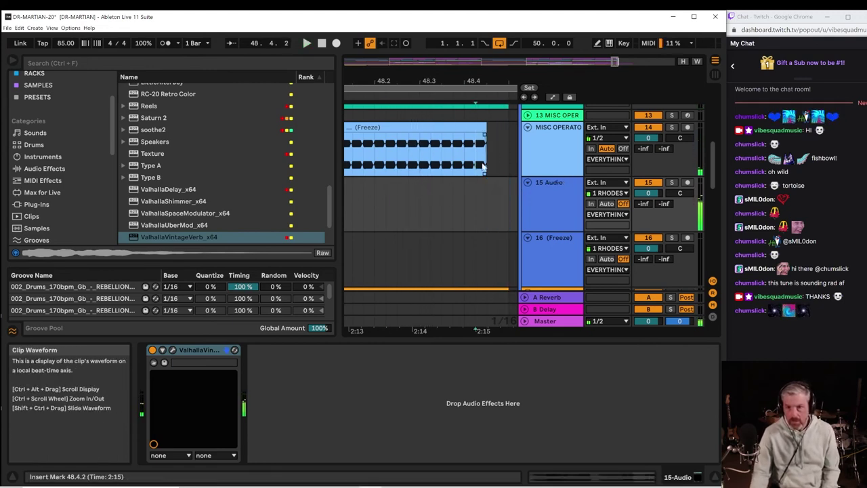
Move the section from 48.4.2 to 48.4.3 of the MISC OPERATO track 14 clip onto track 15 and play it.
click(481, 163)
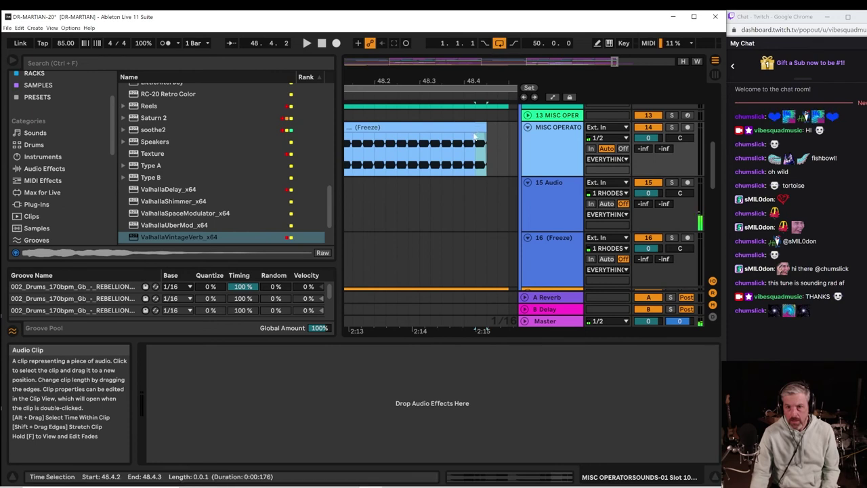
key(ctrl+e)
click(478, 141)
drag(478, 162, 478, 203)
click(440, 205)
key(space)
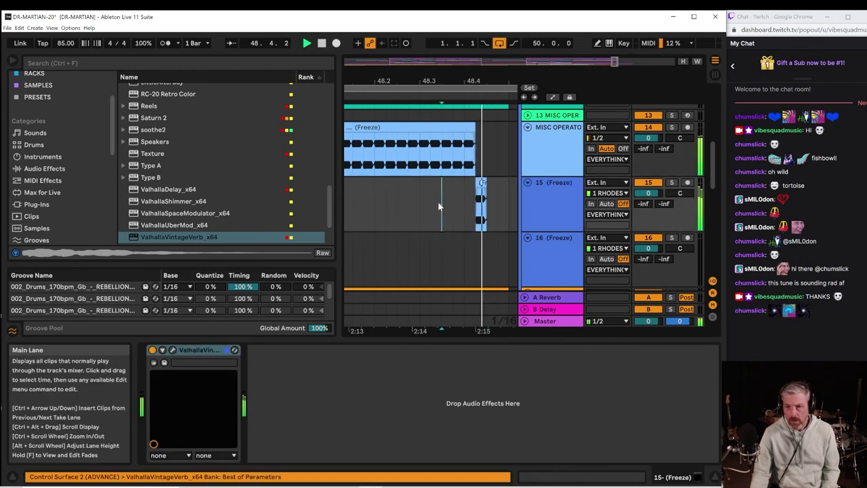
click(399, 202)
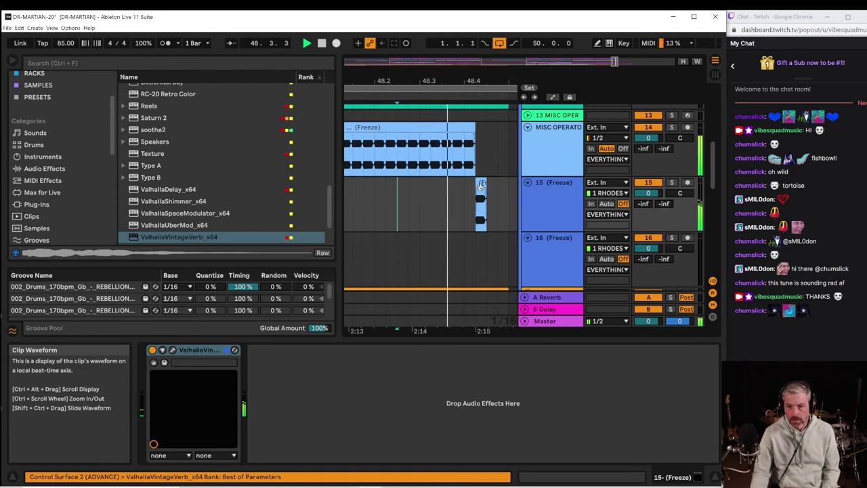
Extend track 15's clip to 48.4.4, trim the MISC OPERATO track 14 clip to end at 48.4.1, and play the result.
drag(486, 181, 497, 181)
click(380, 212)
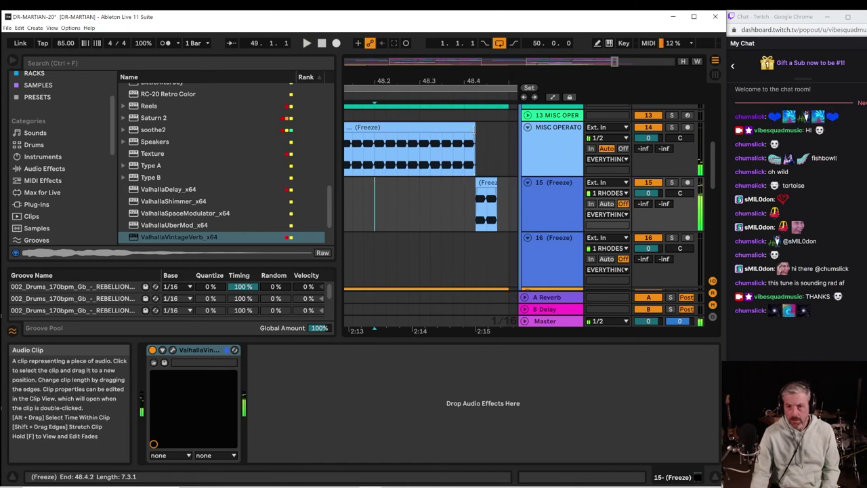
drag(472, 145, 464, 144)
click(386, 177)
key(space)
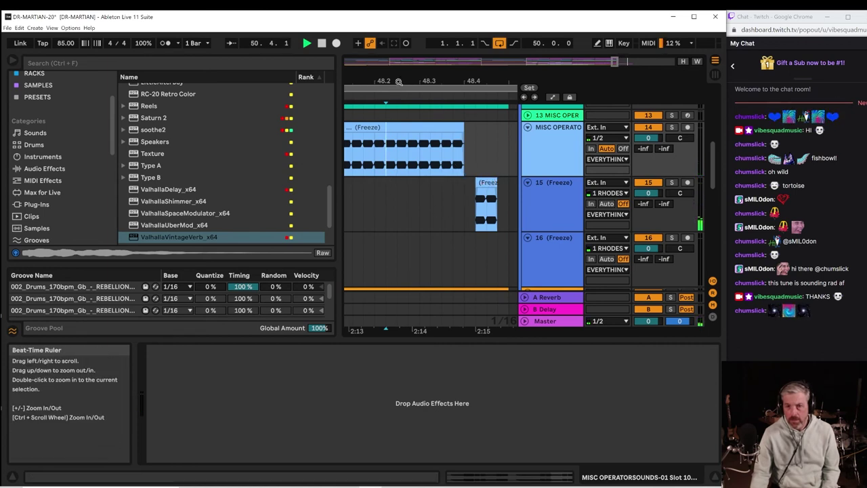
Listen to the song's ending from 47.1.1 past bar 49.
drag(397, 80, 429, 50)
key(space)
click(388, 194)
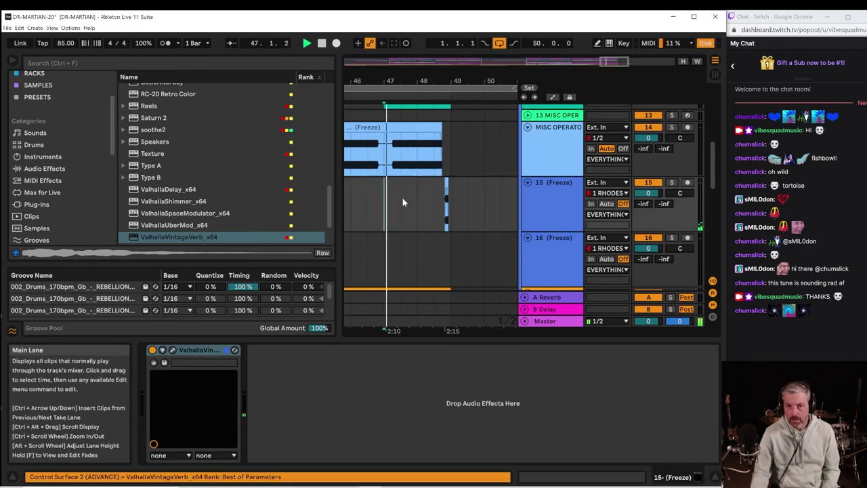
key(space)
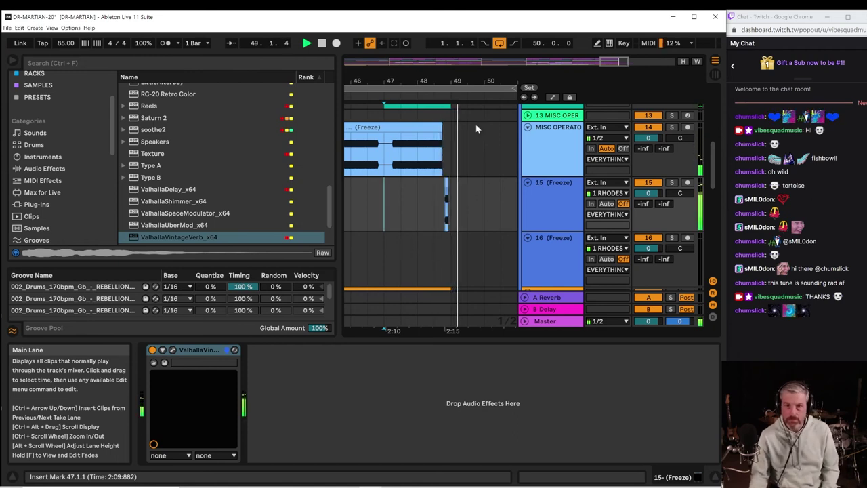
key(space)
Trim the HATS1 clip to end at 48.4.1 and play the ending from 48.3.1.
drag(444, 81, 515, 263)
scroll(511, 257, up, 5)
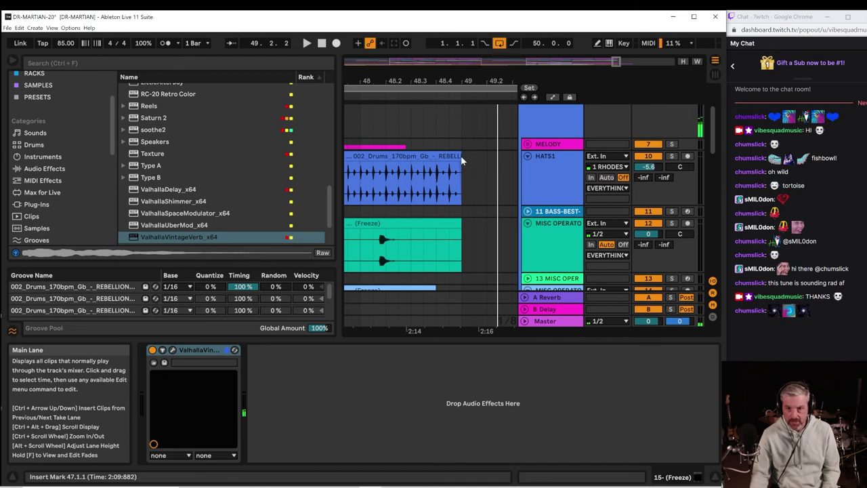
drag(461, 159, 435, 160)
click(411, 196)
key(space)
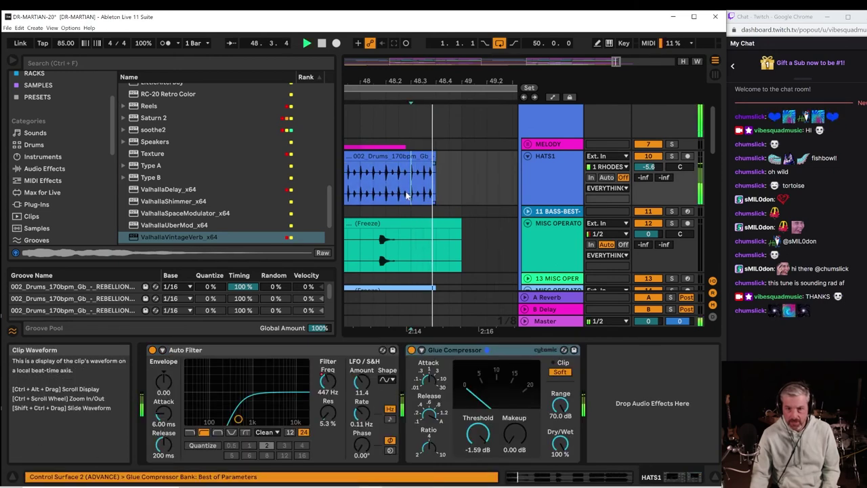
scroll(498, 175, up, 2)
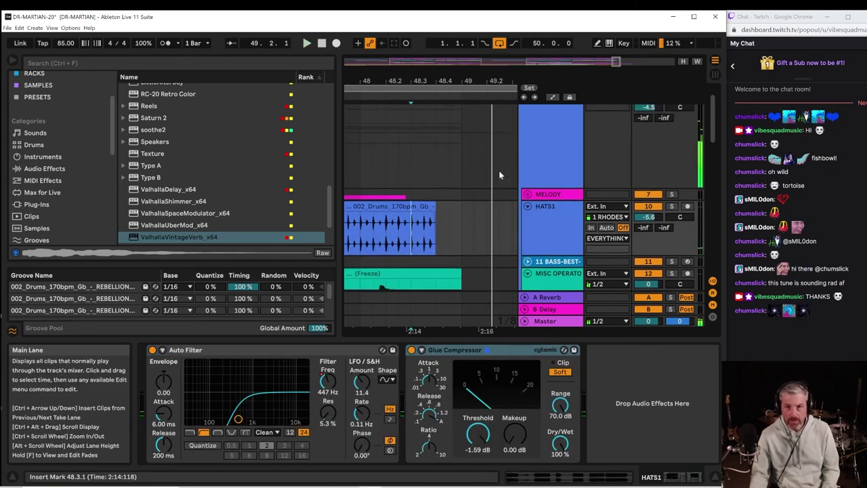
Unfold track 29 Drum and Bass Down, remove its clip's audio from 48.4.1 onward, and play the ending.
scroll(478, 174, down, 10)
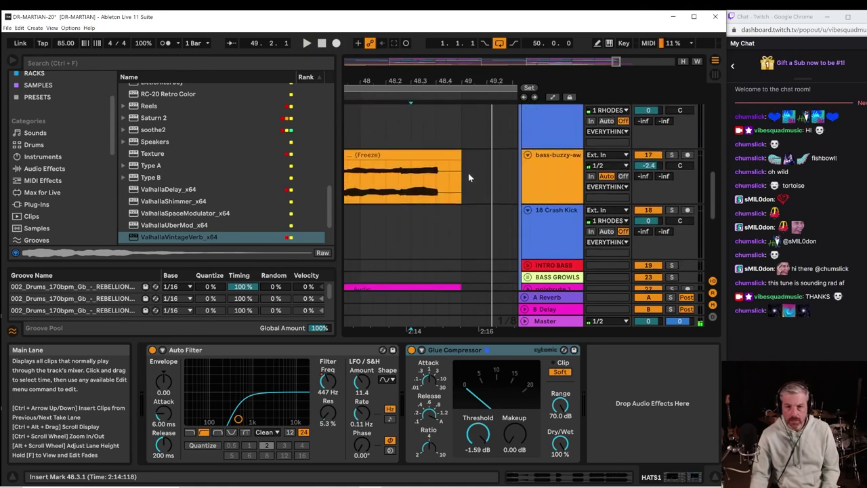
scroll(467, 172, down, 6)
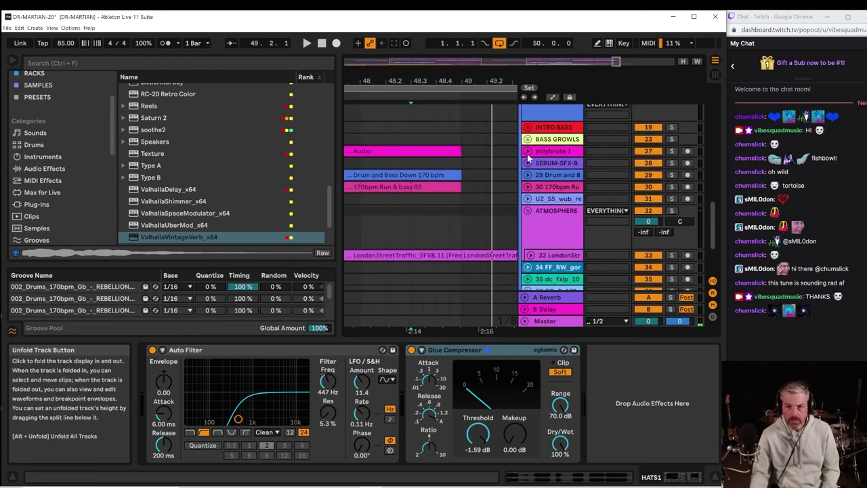
click(527, 175)
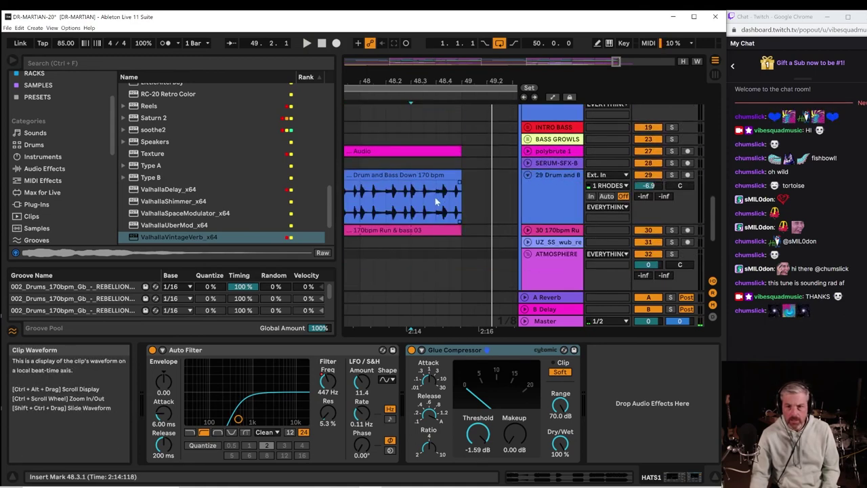
drag(434, 197, 474, 207)
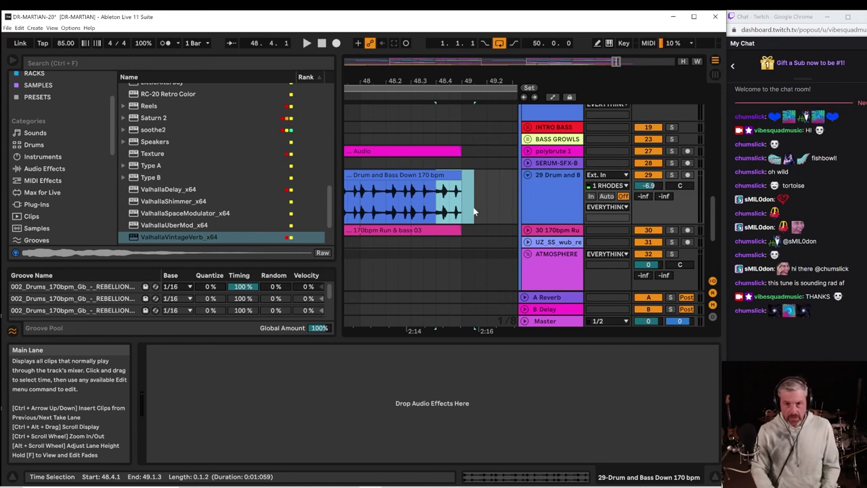
key(space)
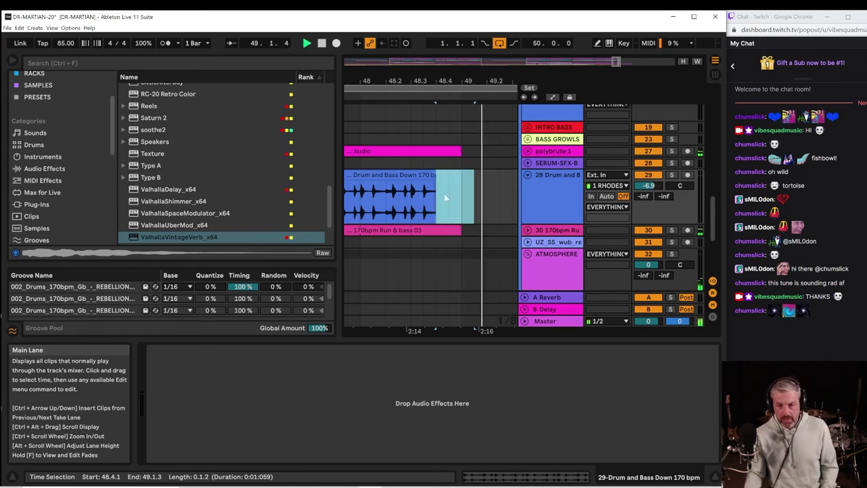
click(374, 186)
Move track 15's clip to start at 48.4.1, shorten it to end at 48.4.2, and play from 48.3.3.
scroll(426, 191, down, 2)
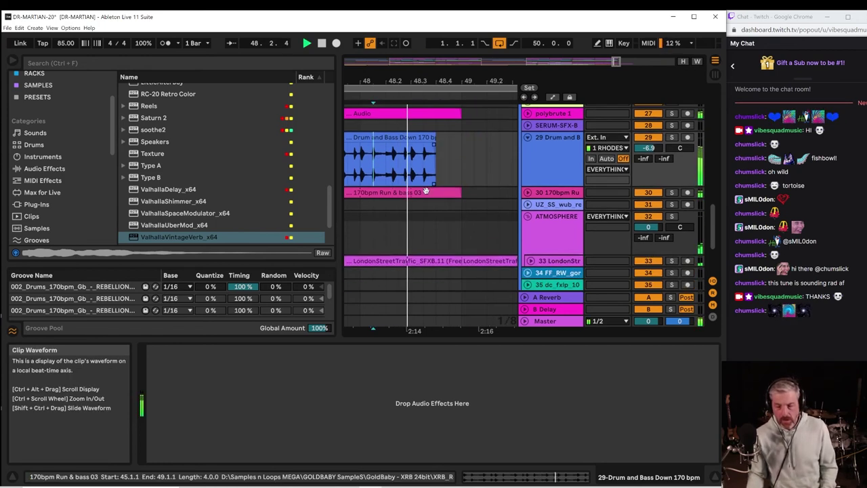
scroll(426, 190, down, 2)
scroll(431, 188, down, 2)
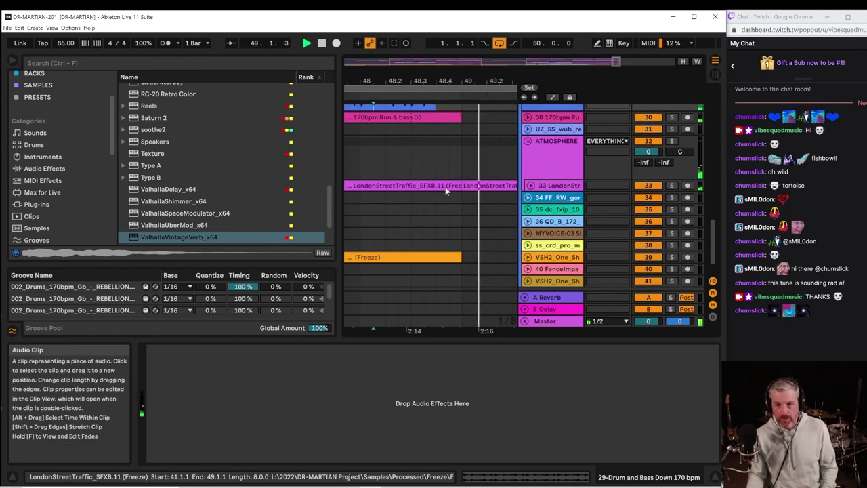
scroll(445, 190, down, 1)
scroll(446, 191, up, 7)
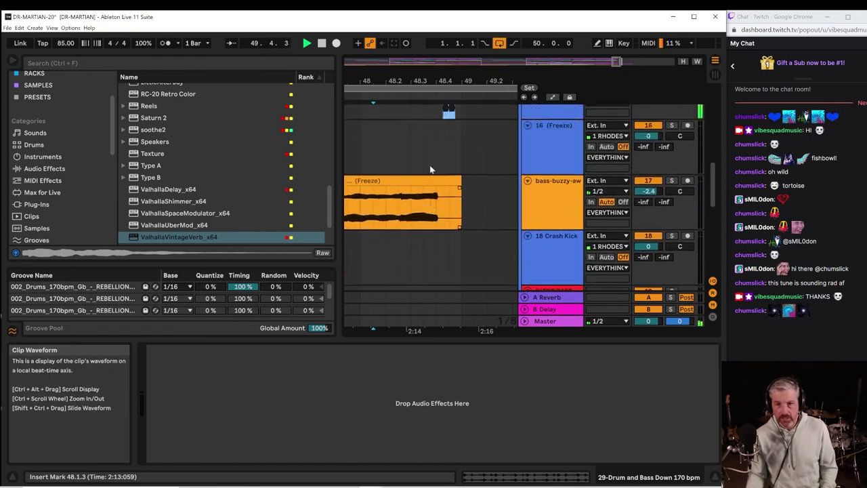
scroll(426, 159, up, 2)
mouse_move(444, 81)
mouse_down()
mouse_move(449, 118)
mouse_move(442, 112)
mouse_up()
click(378, 178)
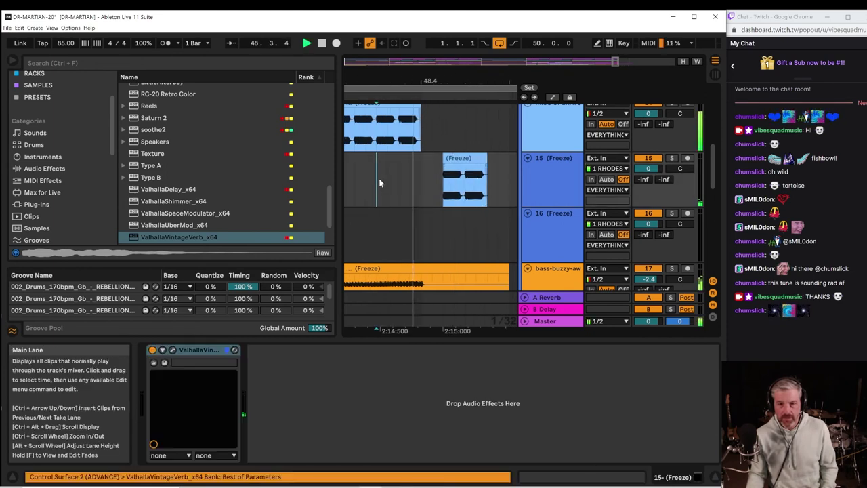
key(space)
drag(467, 160, 442, 160)
click(385, 186)
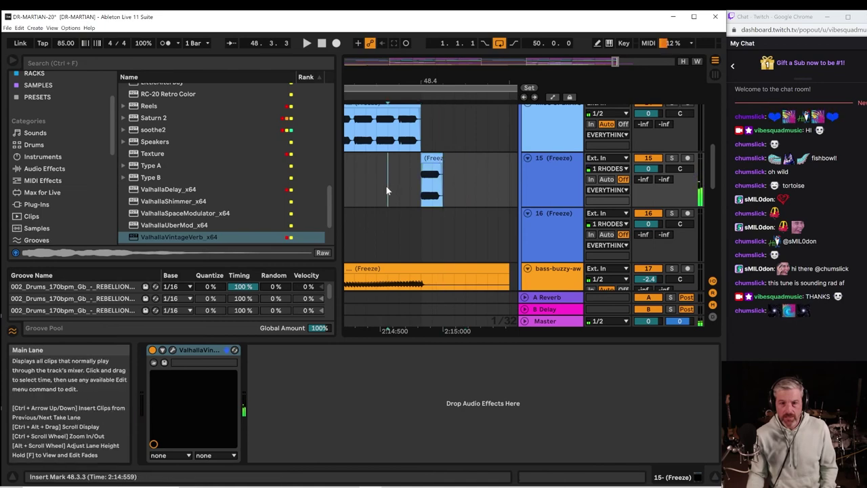
key(space)
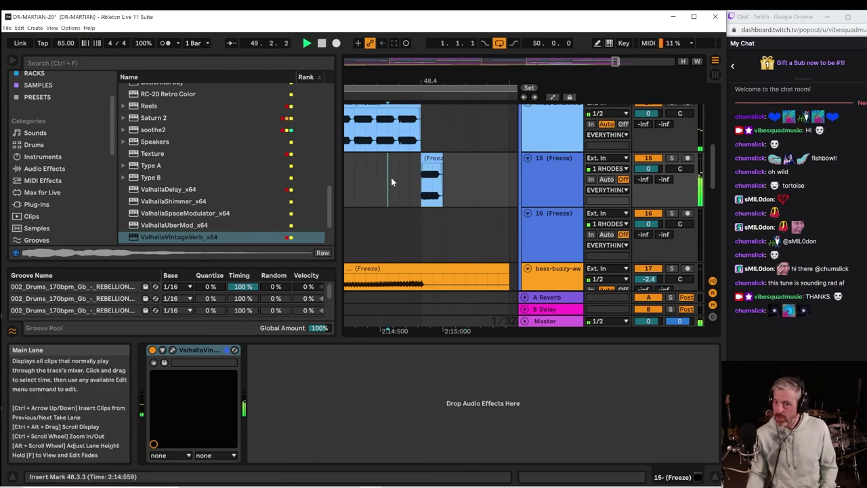
key(space)
Unfold the polybrute 1 and 170bpm Run tracks, trim the 170bpm Run & bass 03 clip to just after 48.4.1, and play from 48.3.2.
scroll(477, 165, down, 4)
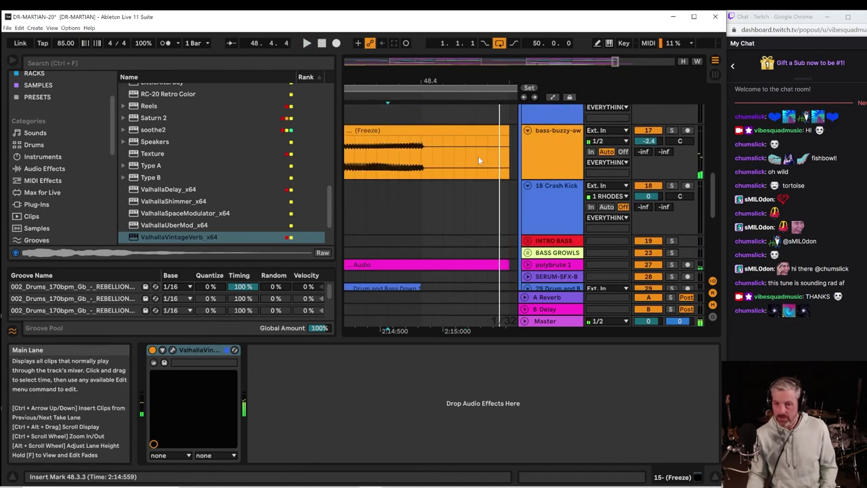
scroll(476, 157, down, 5)
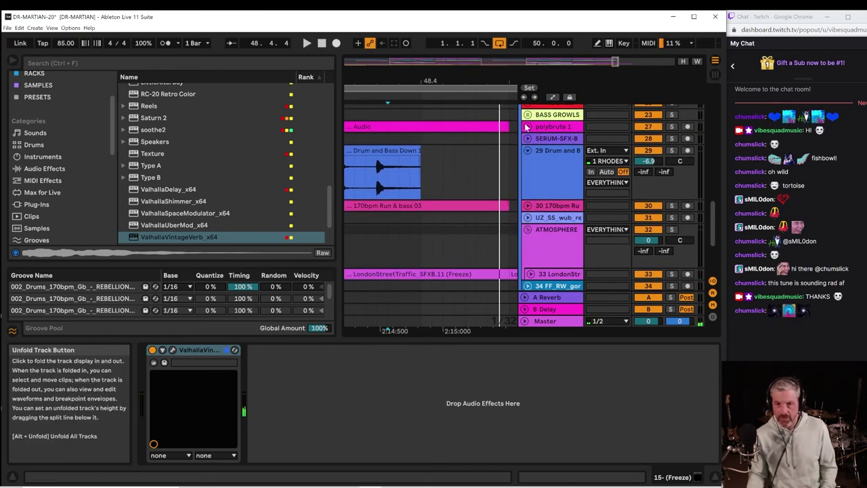
click(526, 127)
scroll(494, 163, down, 2)
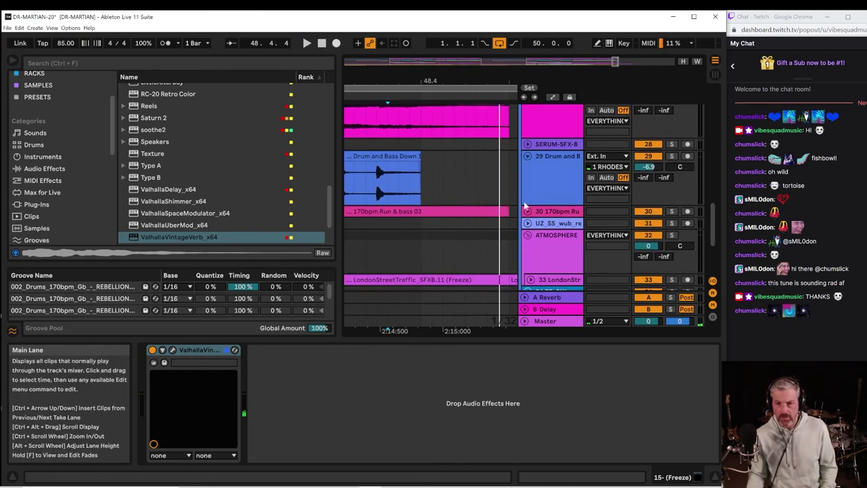
click(527, 210)
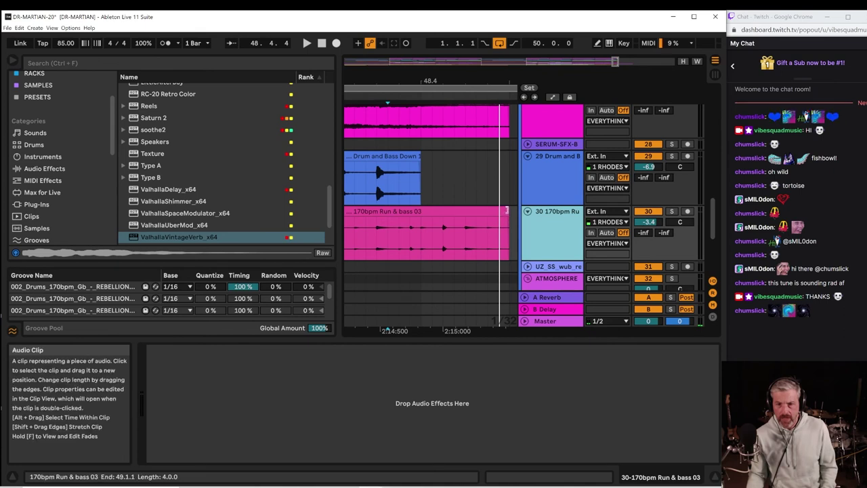
drag(507, 211, 431, 210)
click(366, 245)
key(space)
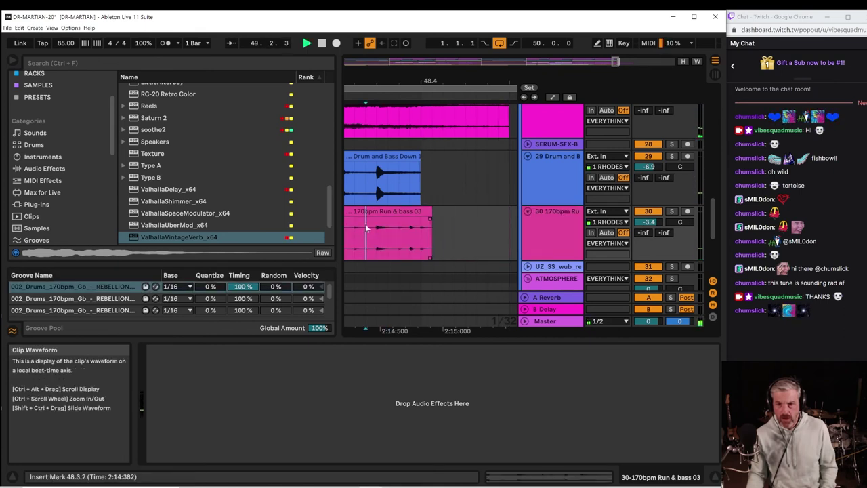
Stop playback and freeze track 15, which holds the last hit at 48.4.1.
drag(453, 71, 453, 28)
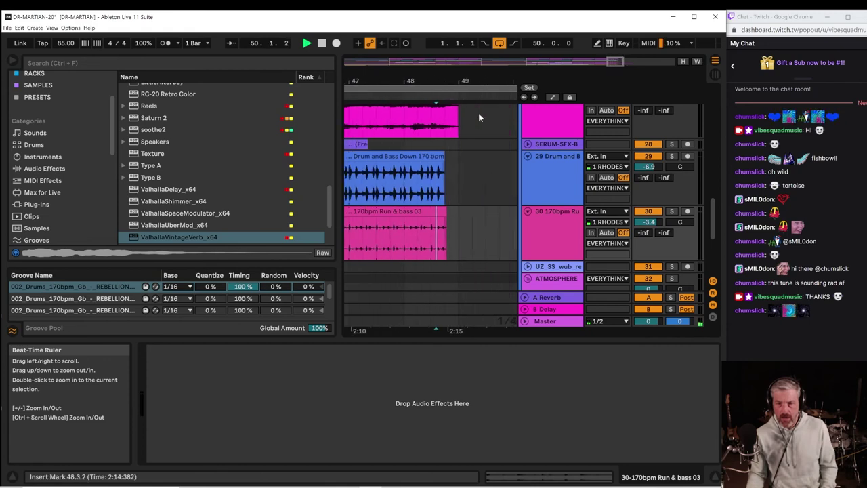
scroll(478, 113, up, 5)
drag(467, 83, 469, 61)
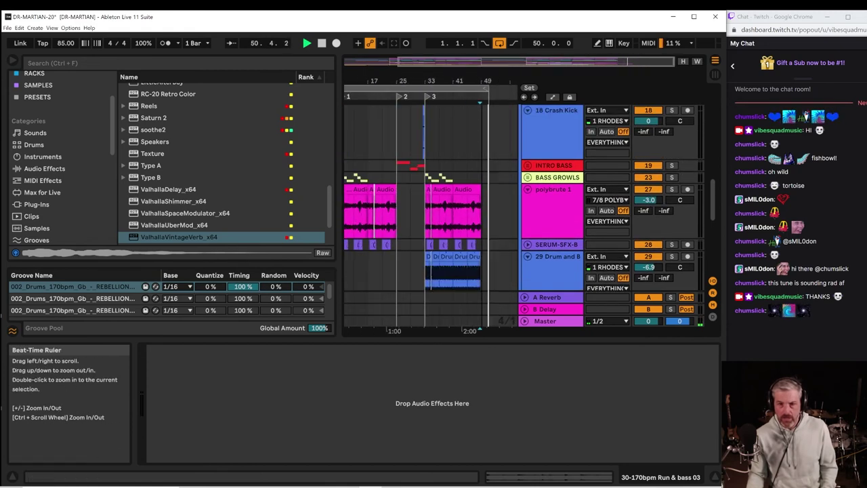
scroll(497, 180, up, 4)
key(space)
scroll(492, 130, down, 3)
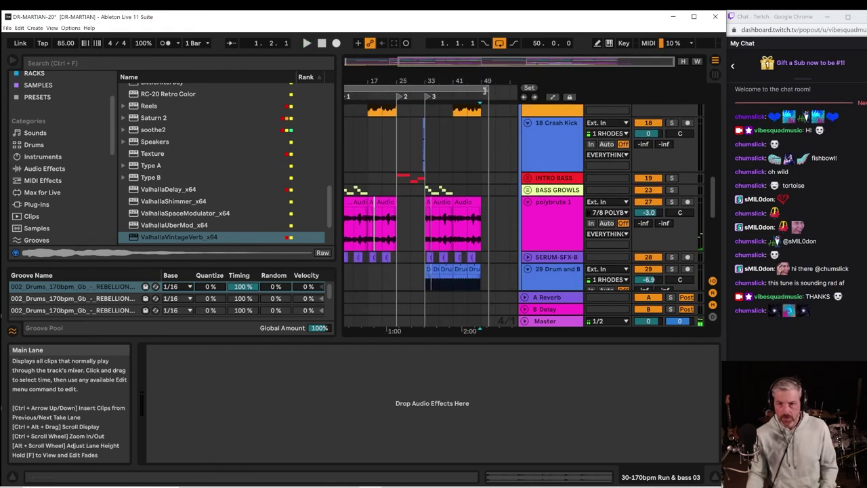
scroll(462, 136, up, 8)
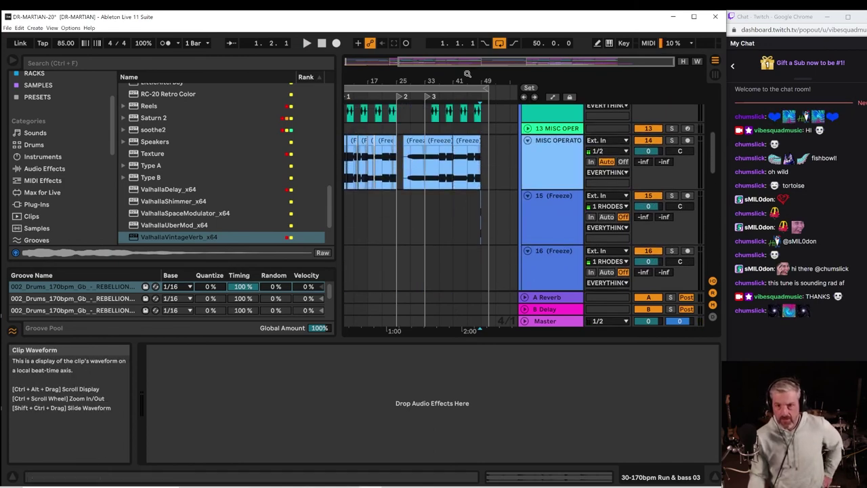
drag(467, 73, 467, 98)
click(542, 229)
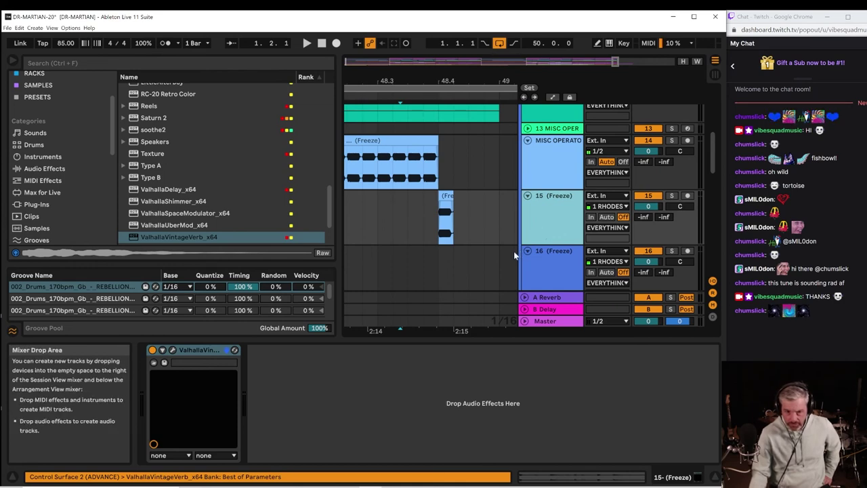
right_click(561, 221)
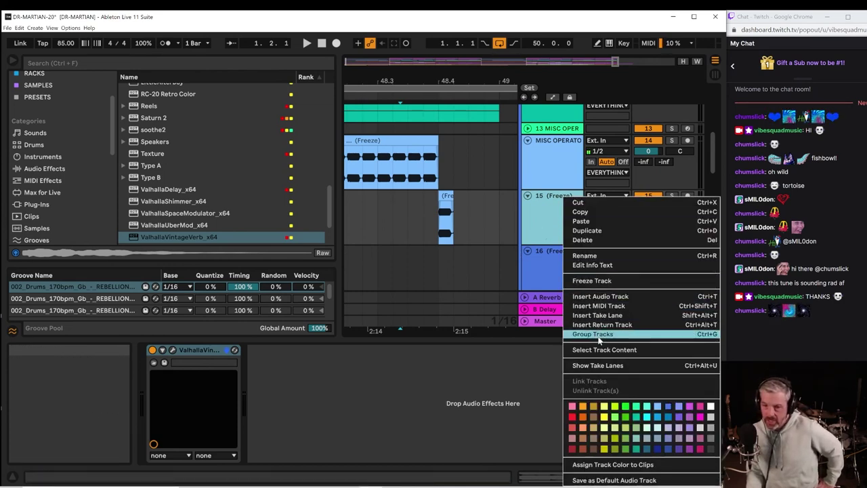
click(605, 283)
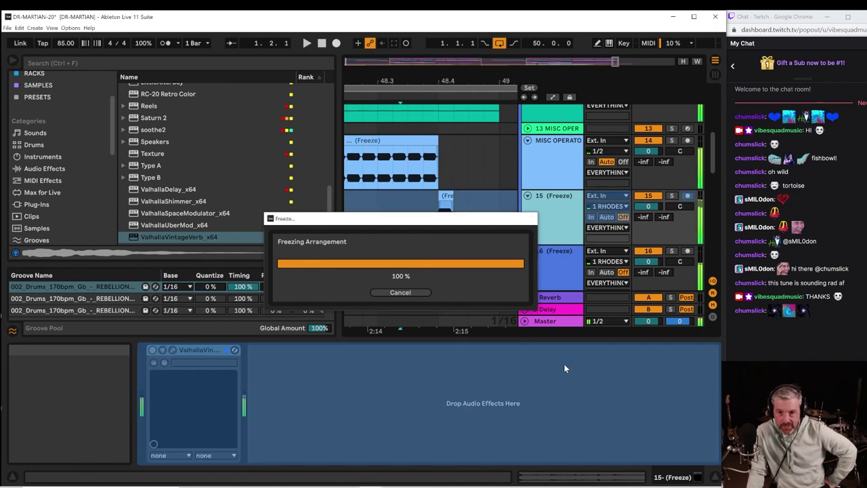
Flatten the frozen track 15 to audio and play the ending from 48.3.2.
right_click(558, 215)
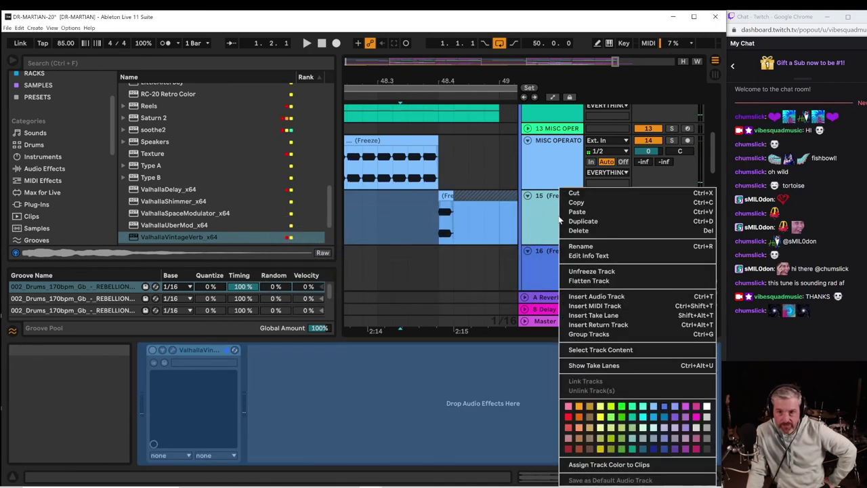
click(588, 280)
click(402, 216)
key(space)
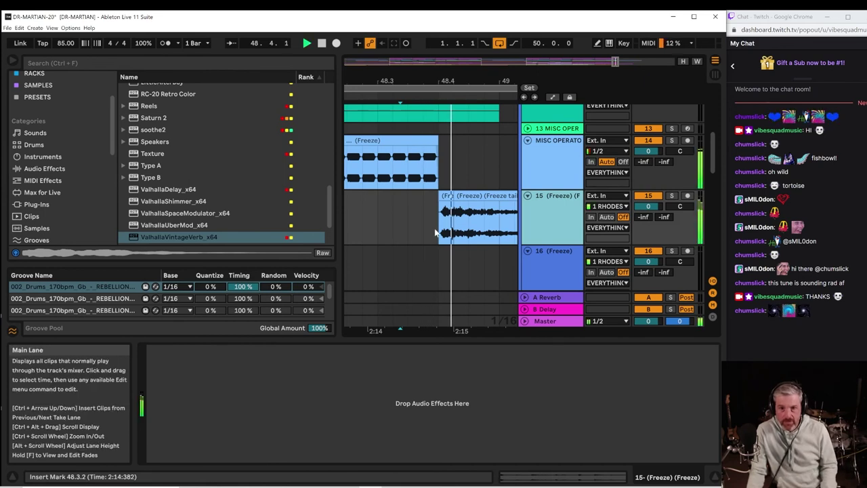
Join track 15's hit and freeze tail into one clip starting at 48.4.1, and shorten it to end at bar 51.
drag(456, 82, 389, 49)
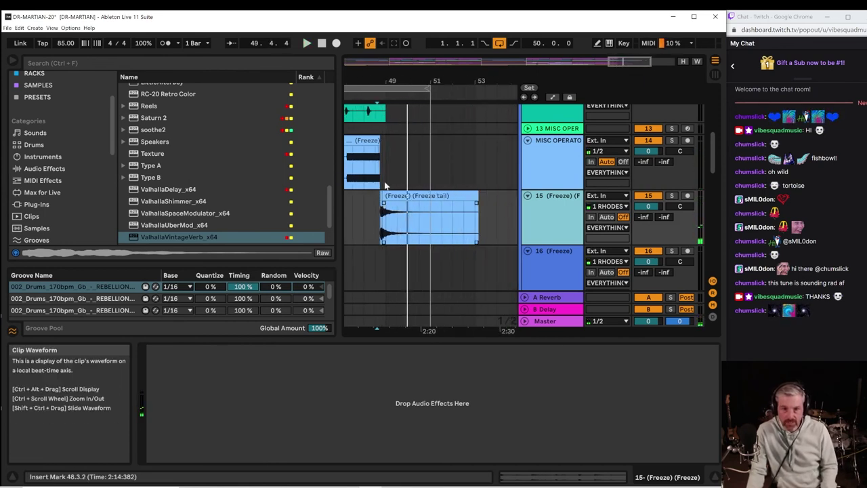
drag(381, 75, 382, 101)
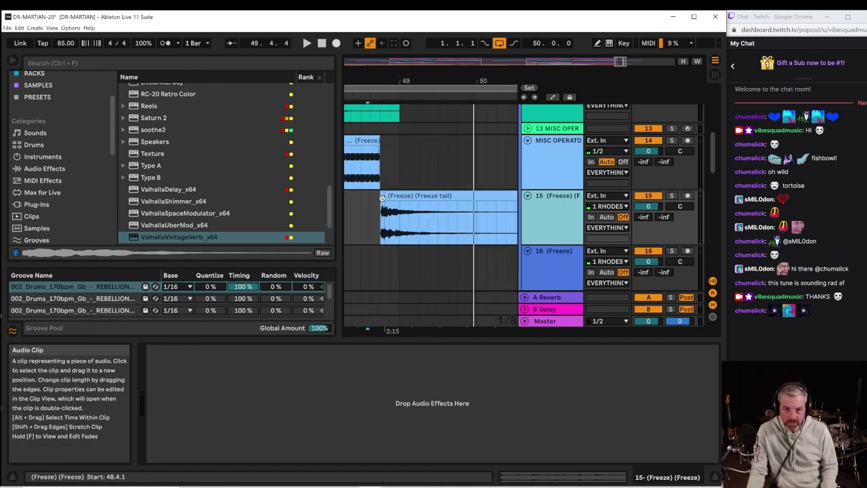
drag(385, 197, 680, 220)
drag(479, 78, 403, 47)
click(450, 197)
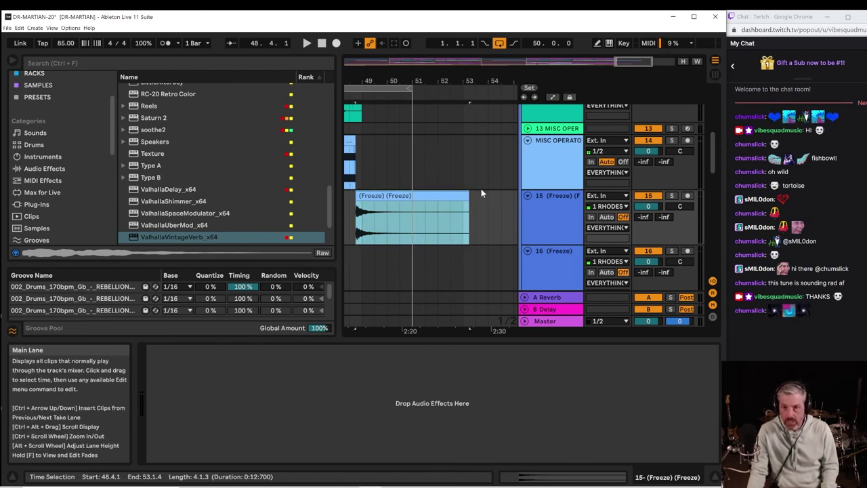
drag(466, 195, 418, 196)
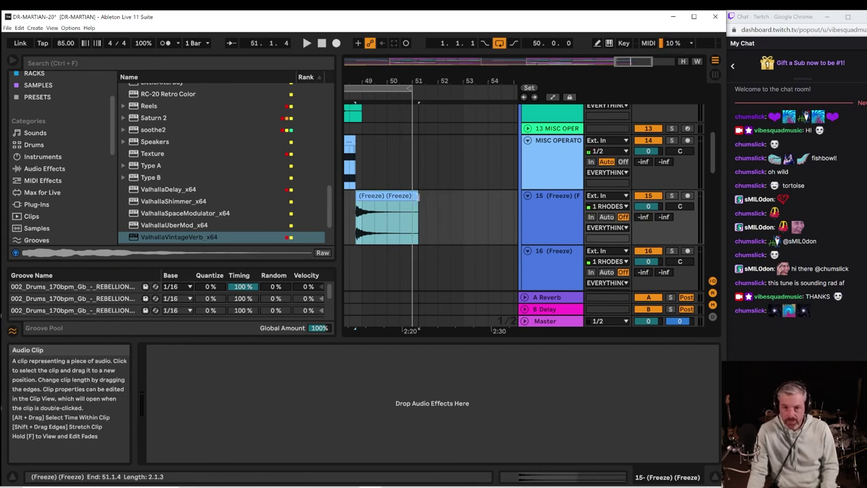
Play track 15's tail from 48.4.1 and add a fade-out from about bar 50 to the clip's end at bar 51.
click(365, 217)
key(space)
drag(383, 78, 400, 83)
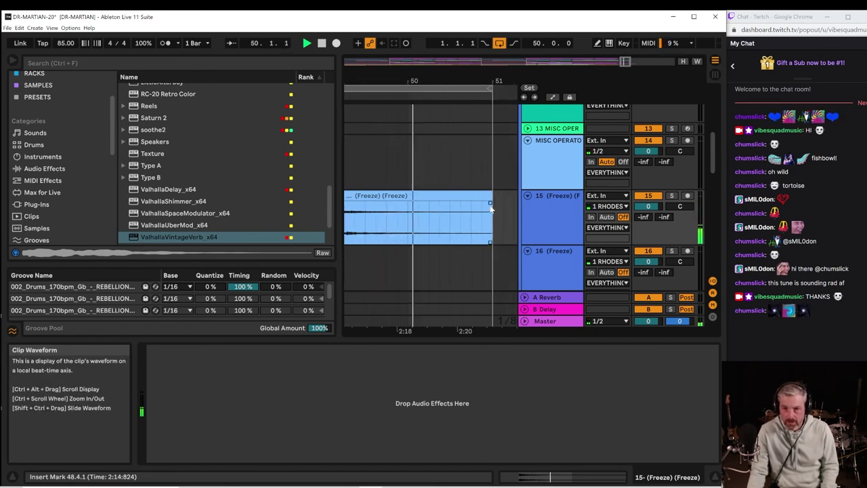
drag(489, 196, 409, 201)
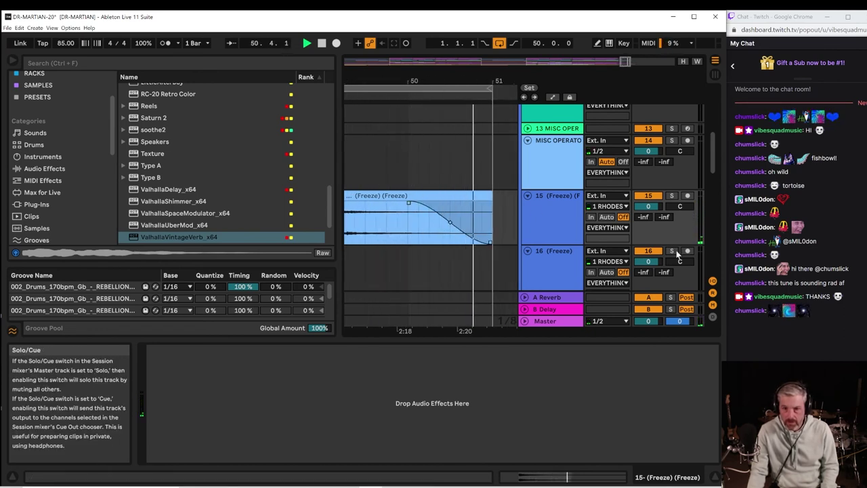
drag(458, 85, 457, 27)
key(space)
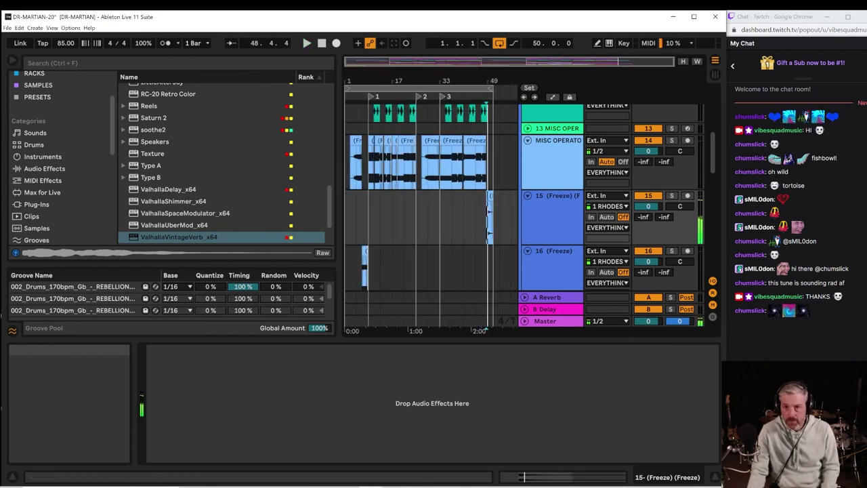
Turn off the arrangement loop and play the ending from 41.1.1.
click(499, 42)
click(464, 208)
key(space)
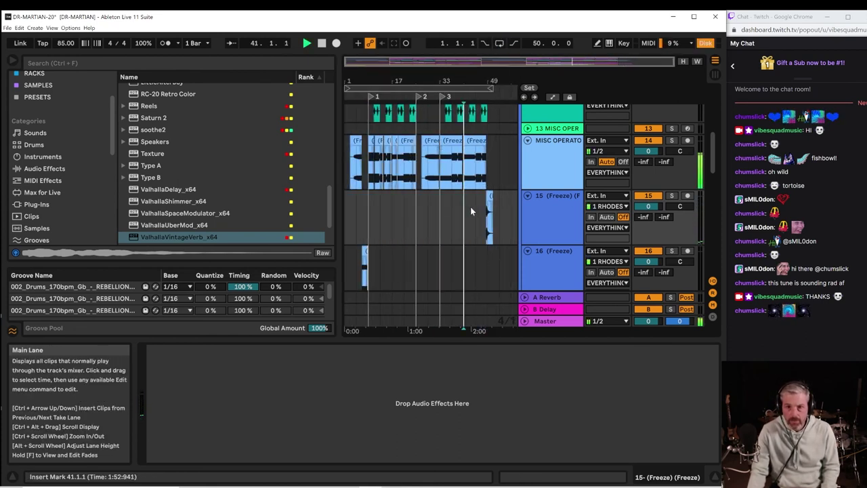
drag(481, 73, 435, 130)
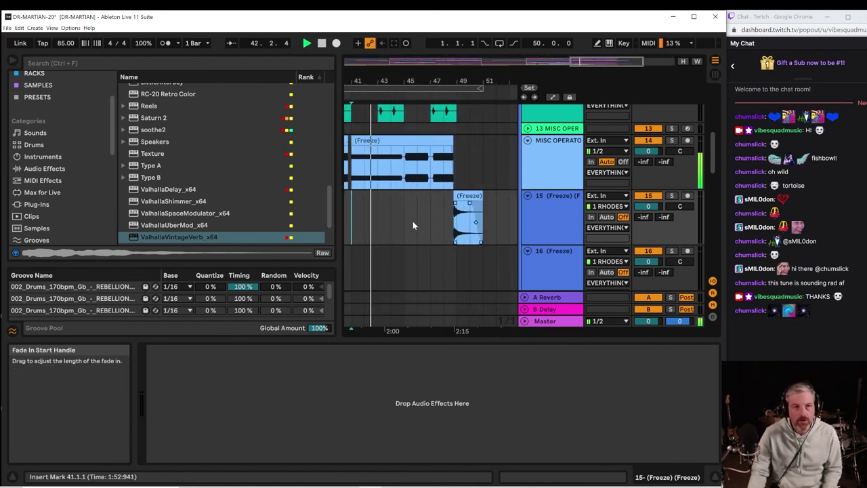
Save the Live Set as a new version named DR-MARTIAN-21.
click(8, 28)
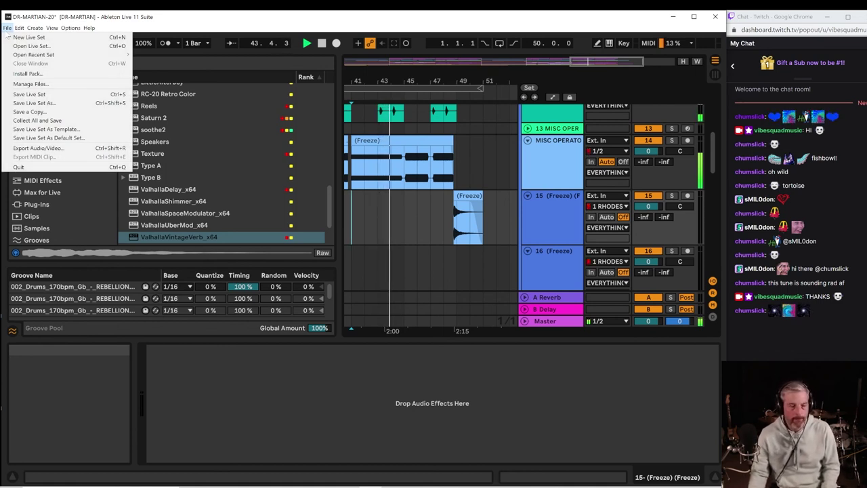
click(30, 103)
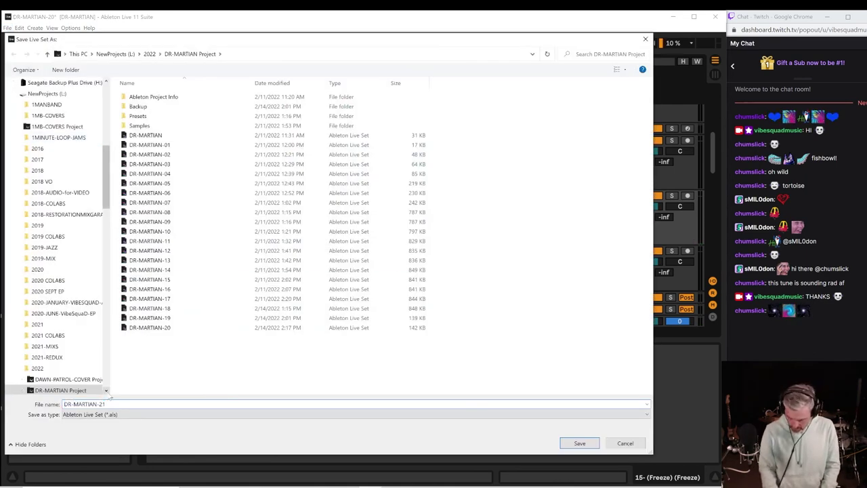
key(Return)
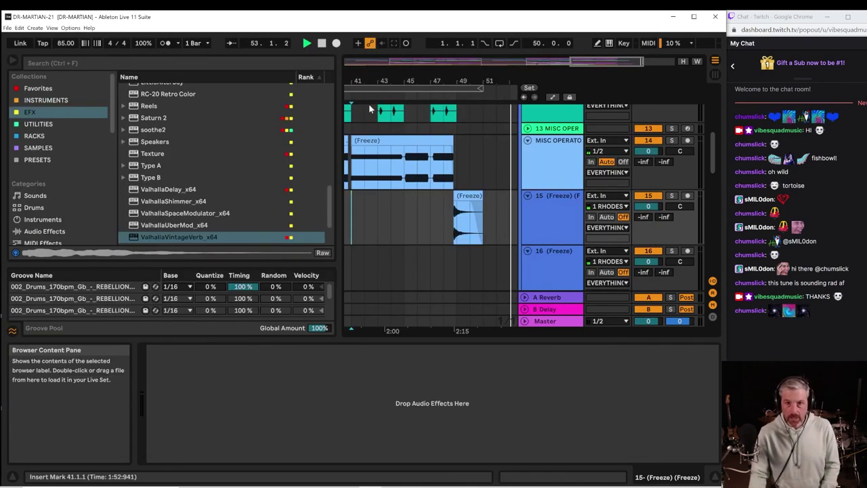
Fold all tracks, select the full loop range from 1.1.1 to 51.1.1, and play the whole arrangement.
drag(378, 80, 379, 42)
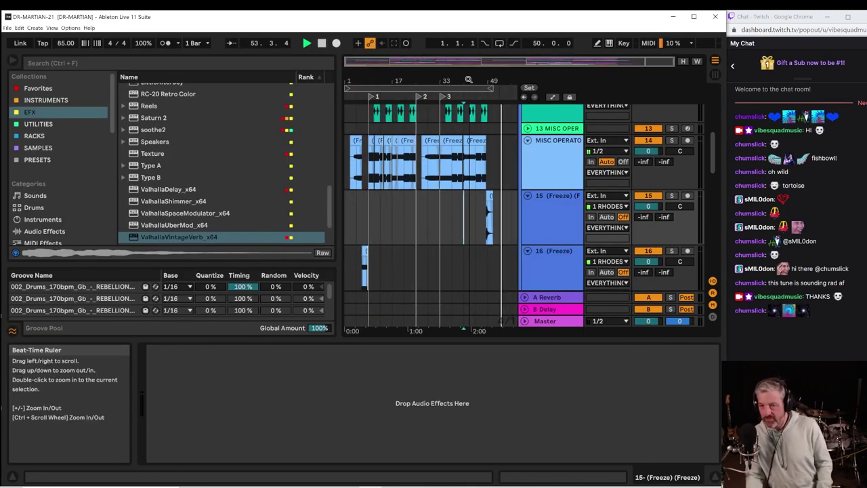
alt+click(528, 196)
drag(416, 81, 416, 86)
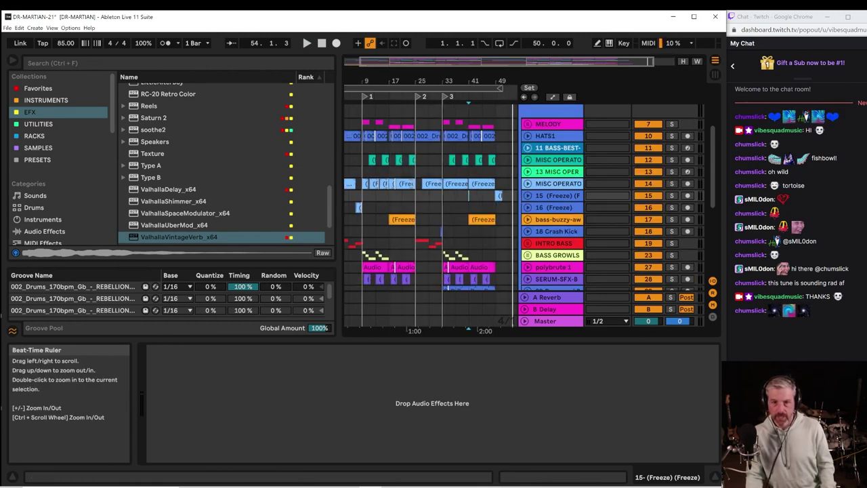
scroll(478, 158, down, 8)
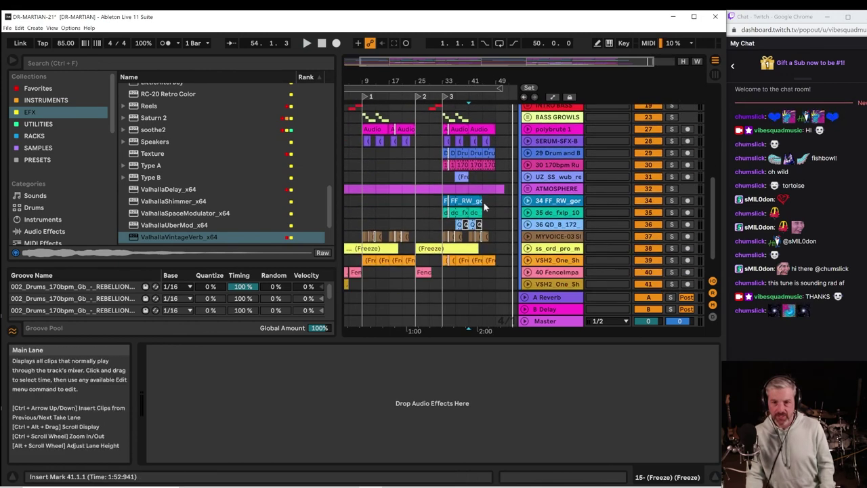
scroll(498, 177, down, 3)
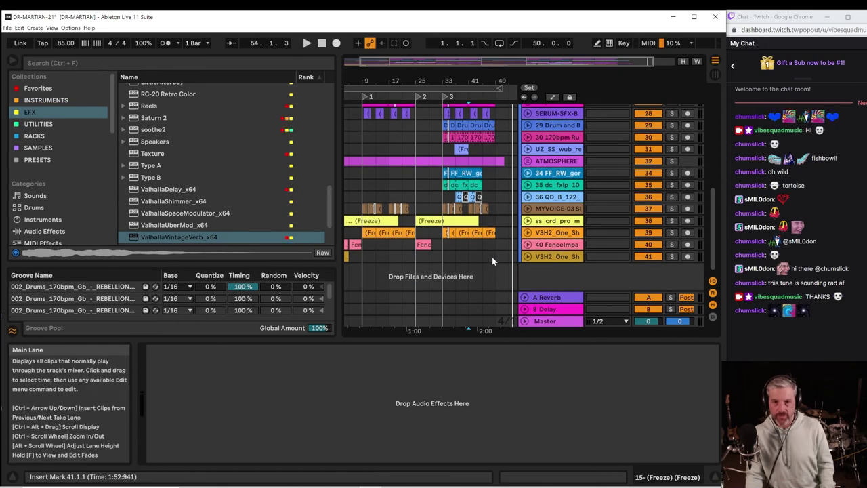
drag(427, 84, 426, 78)
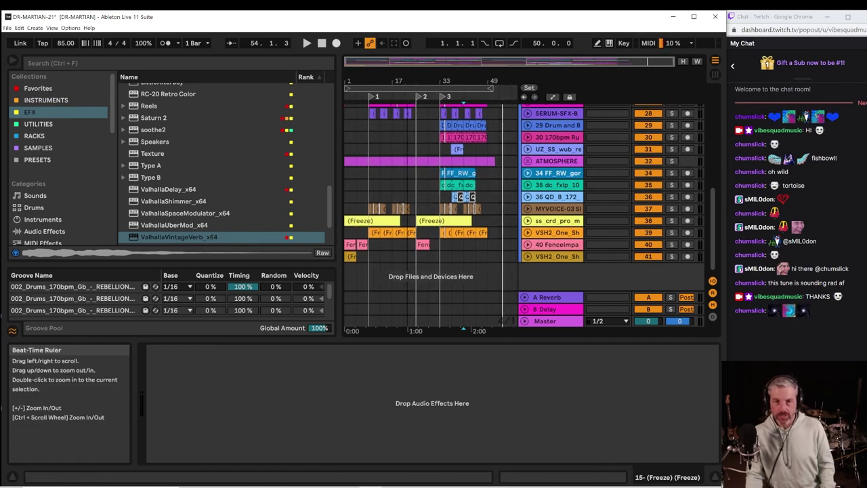
click(401, 89)
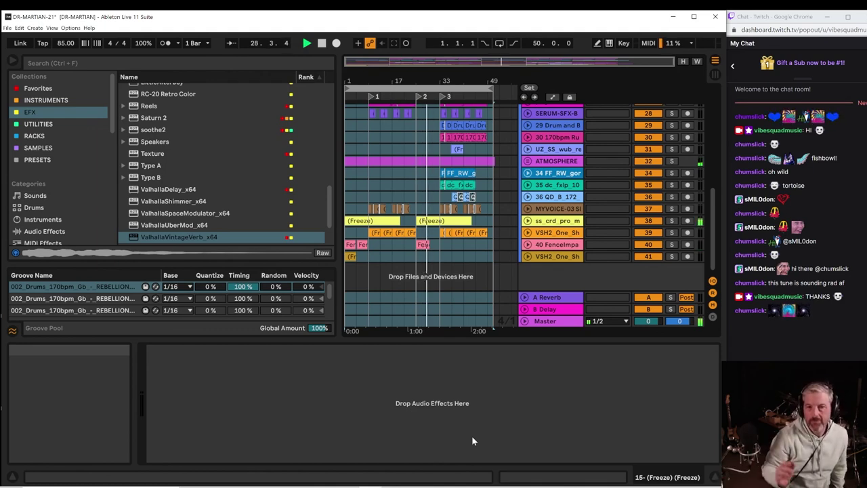
Set the INTRO BASS group's volume to -5.0 dB in the Session mixer and return to the Arrangement.
click(715, 73)
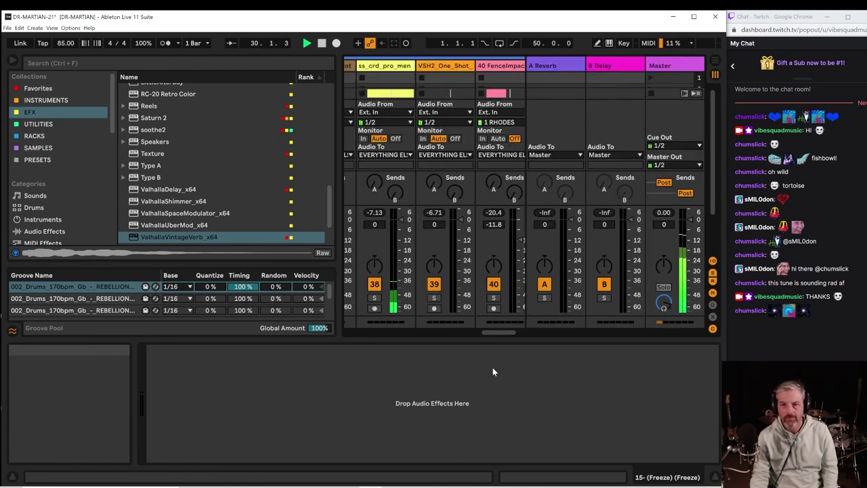
drag(495, 333, 410, 332)
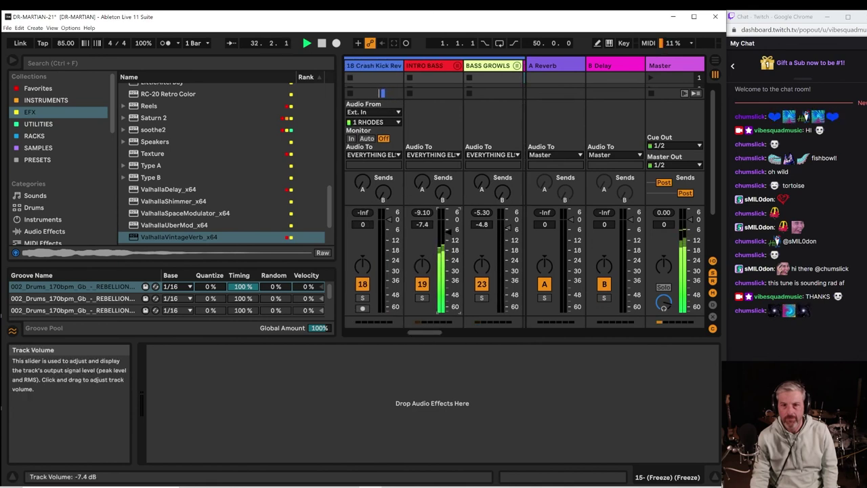
drag(448, 230, 448, 228)
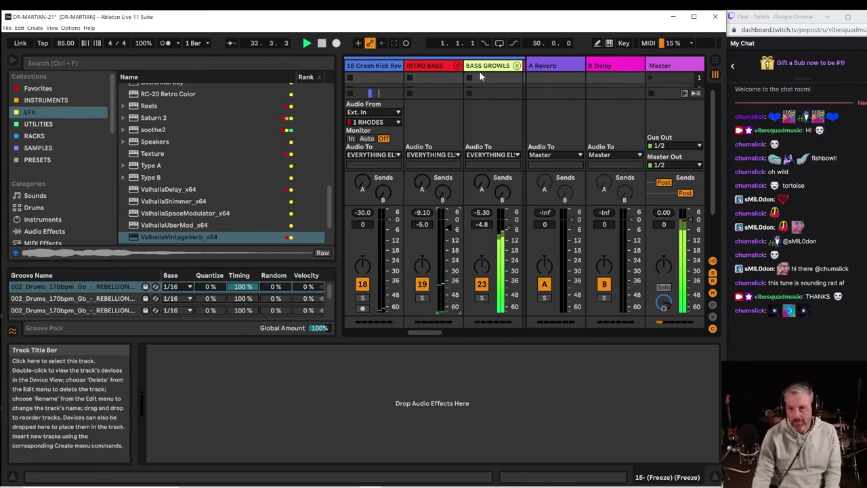
click(717, 60)
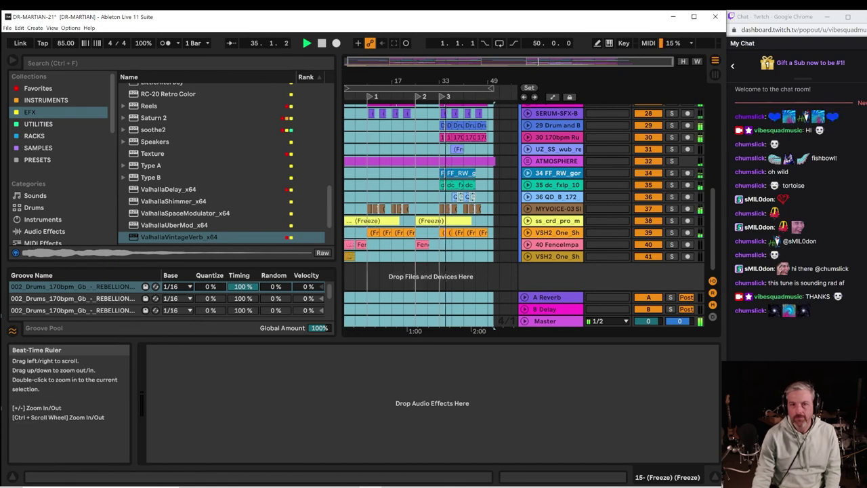
Examine the clips and waveforms of the polybrute 1, SERUM-SFX, Drum and B and 170bpm tracks during playback, leaving the tracks folded.
drag(451, 80, 443, 106)
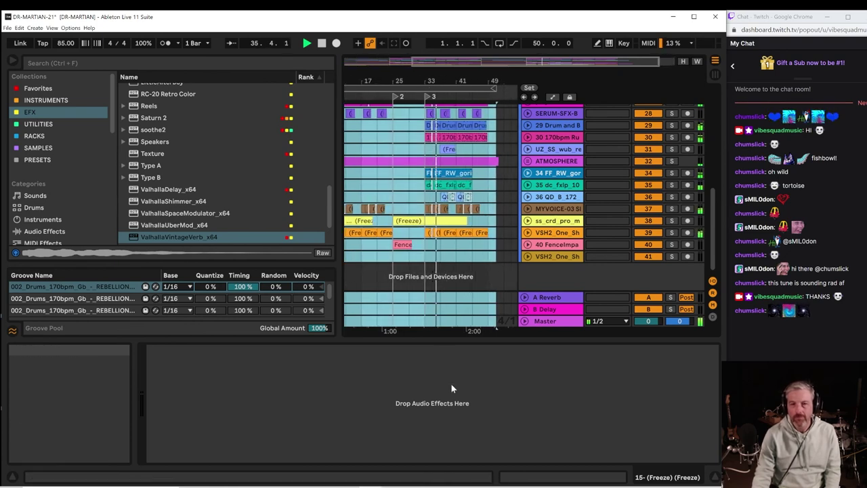
scroll(469, 201, up, 4)
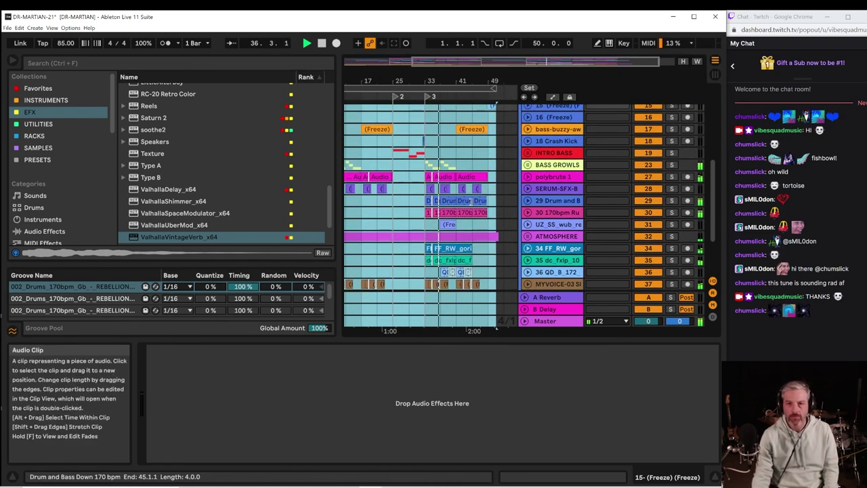
scroll(469, 201, up, 2)
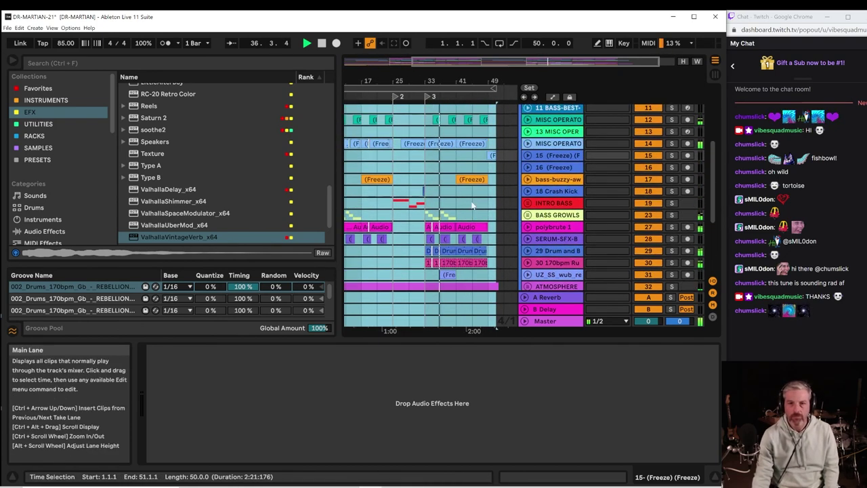
click(531, 225)
click(531, 229)
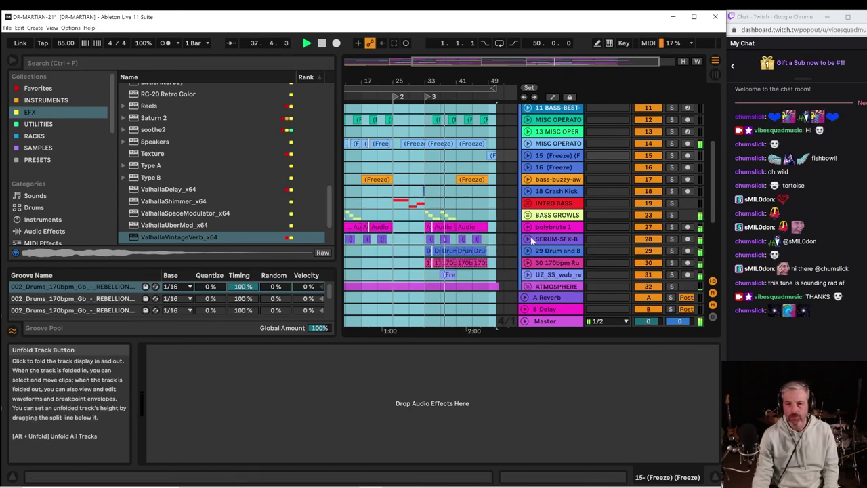
click(530, 237)
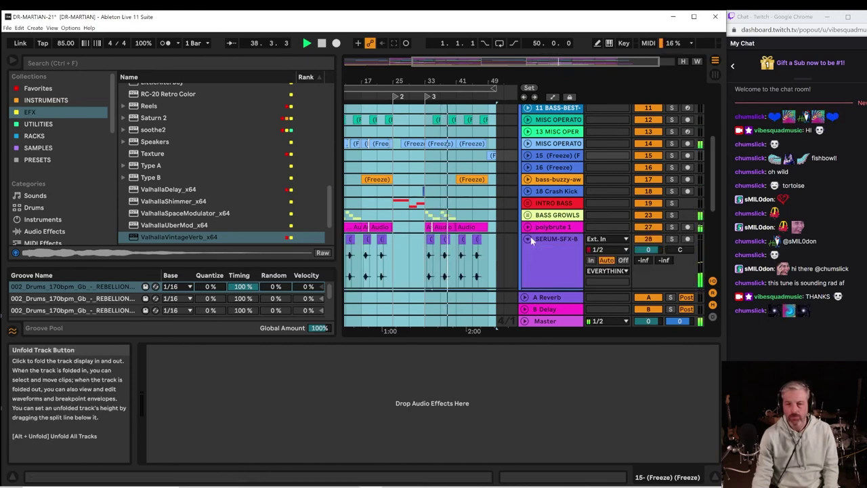
click(530, 238)
scroll(530, 236, down, 3)
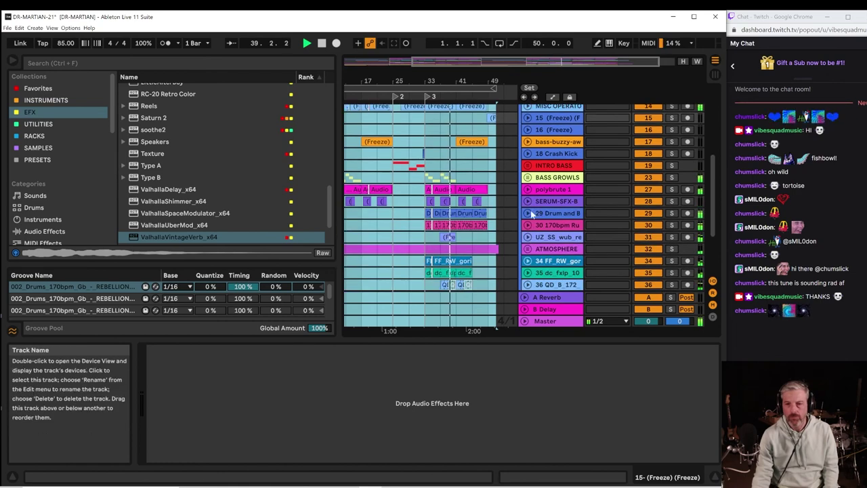
click(528, 212)
click(528, 211)
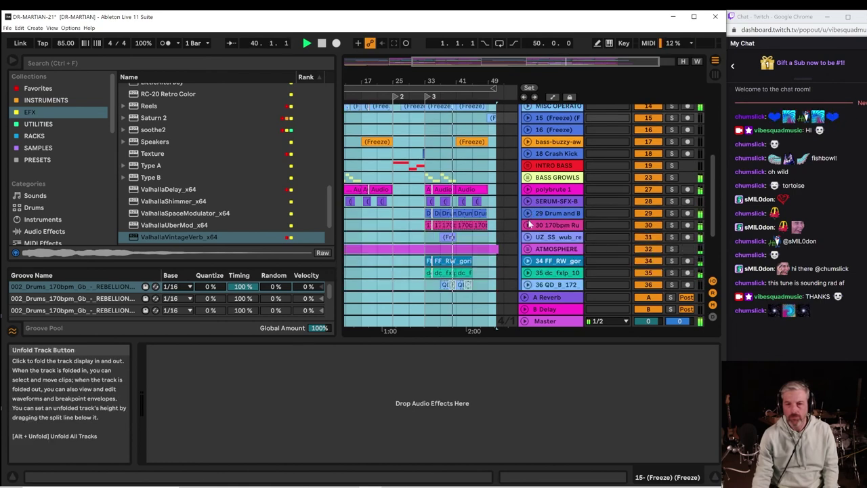
click(528, 224)
click(528, 224)
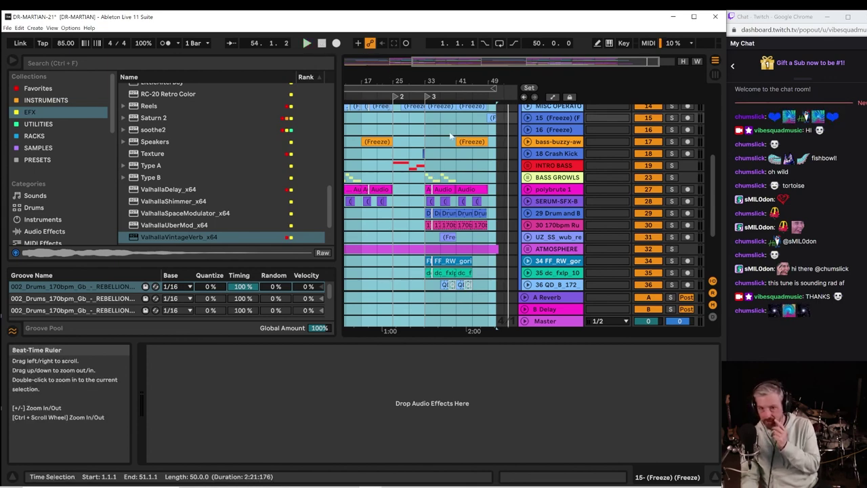
Select the material of the whole arrangement within the loop brace, from 1.1.1 to 51.1.1.
drag(408, 74, 427, 61)
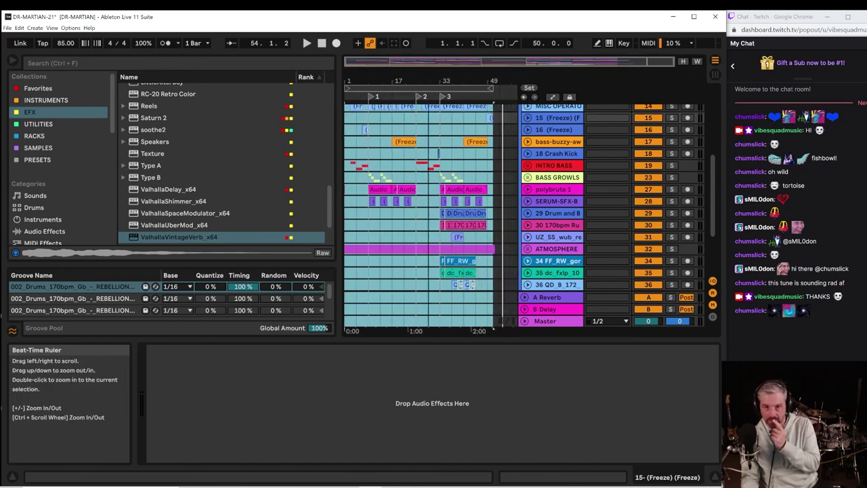
click(404, 88)
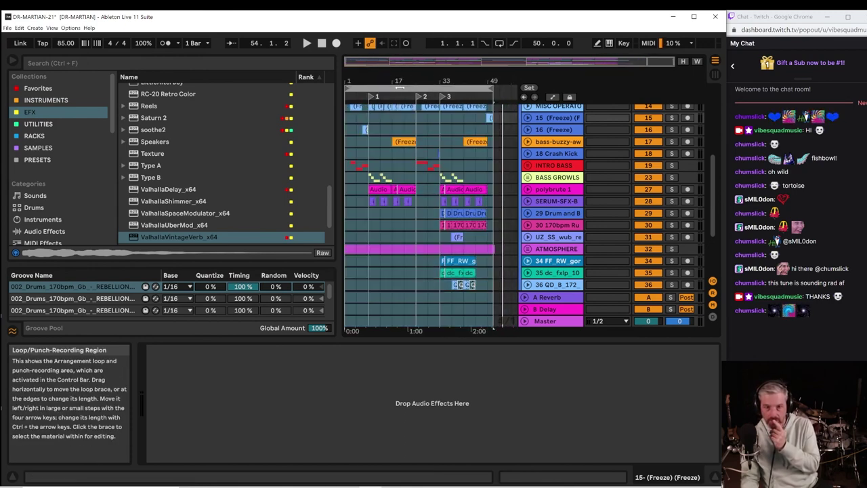